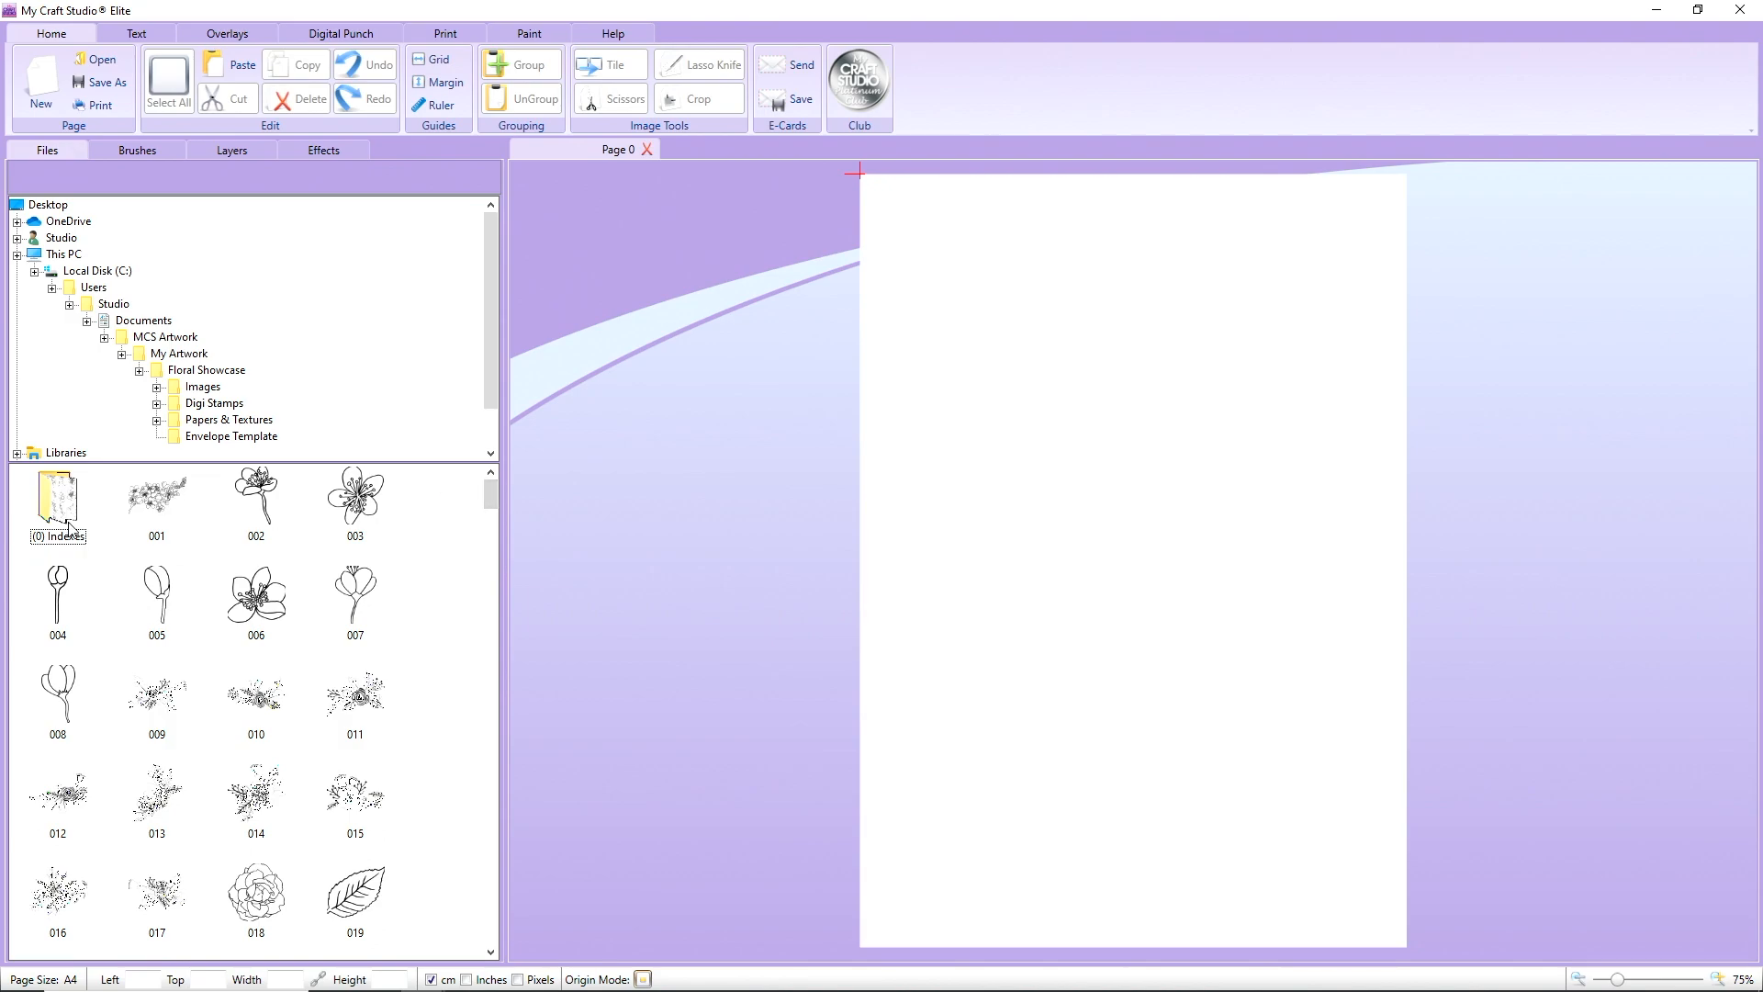
# - Open the Digi Stamps index folder and place the 01 Index and 02 Index sheets on the page
pyautogui.doubleClick(59, 503)
pyautogui.moveTo(62, 508); pyautogui.dragTo(774, 425)
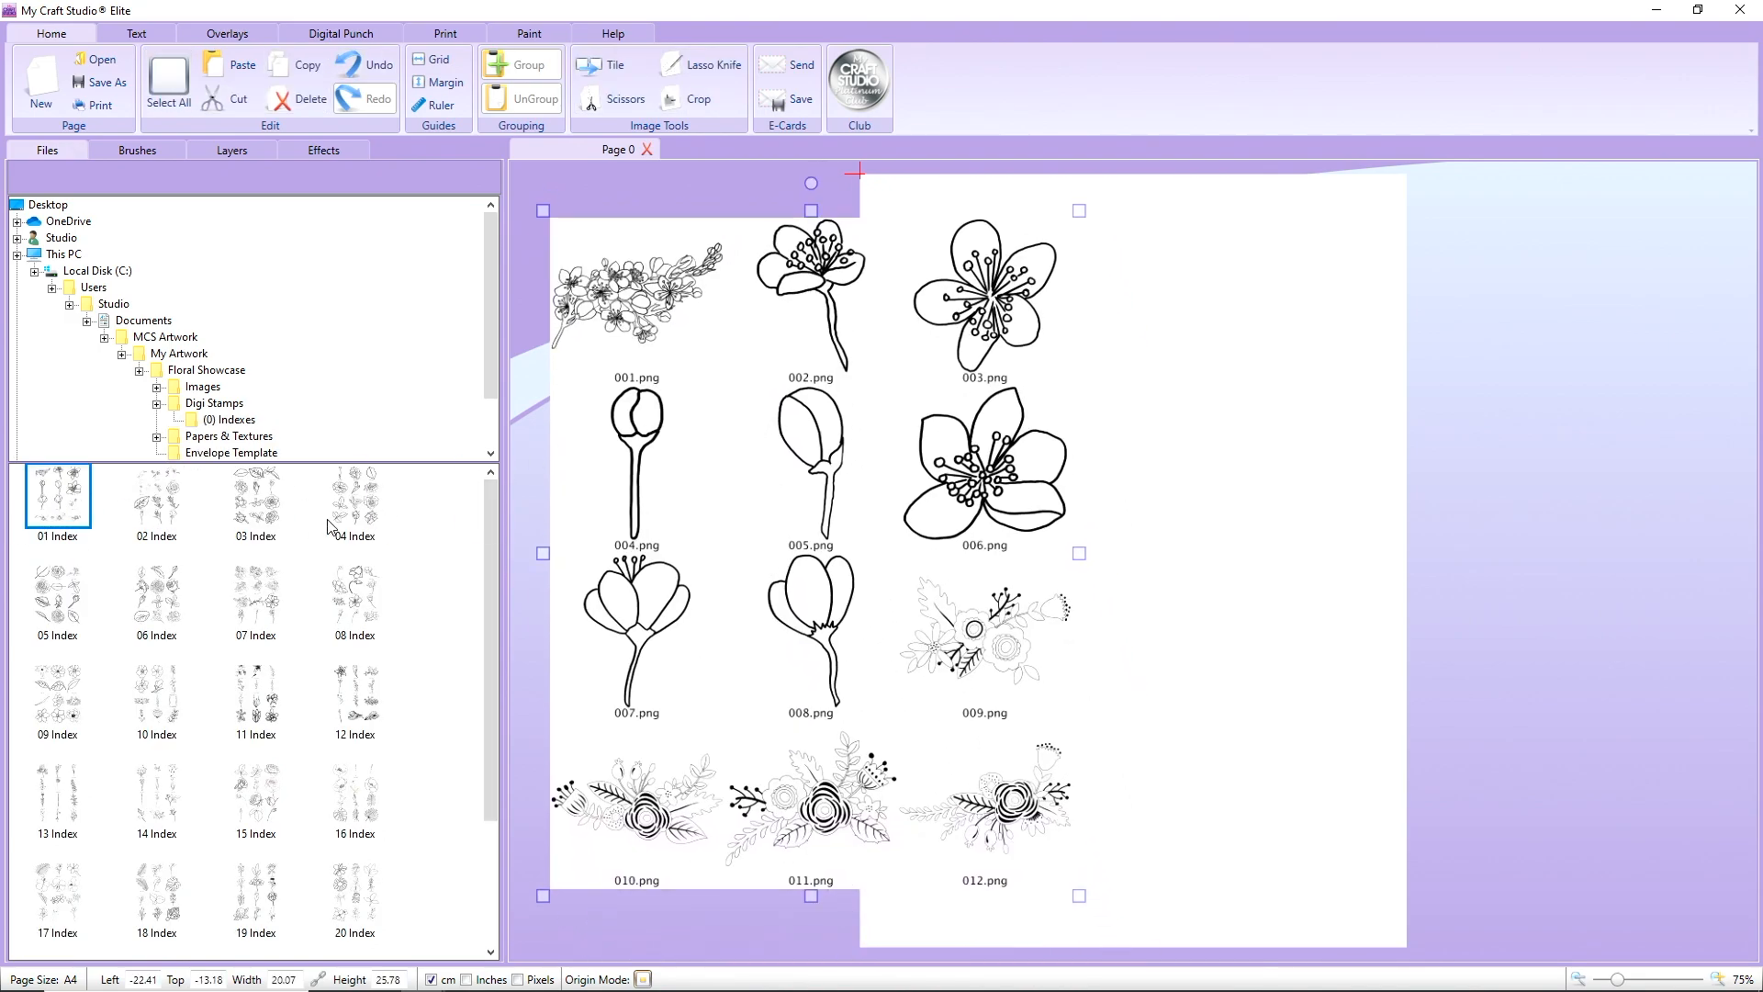
pyautogui.moveTo(161, 510); pyautogui.dragTo(1013, 345)
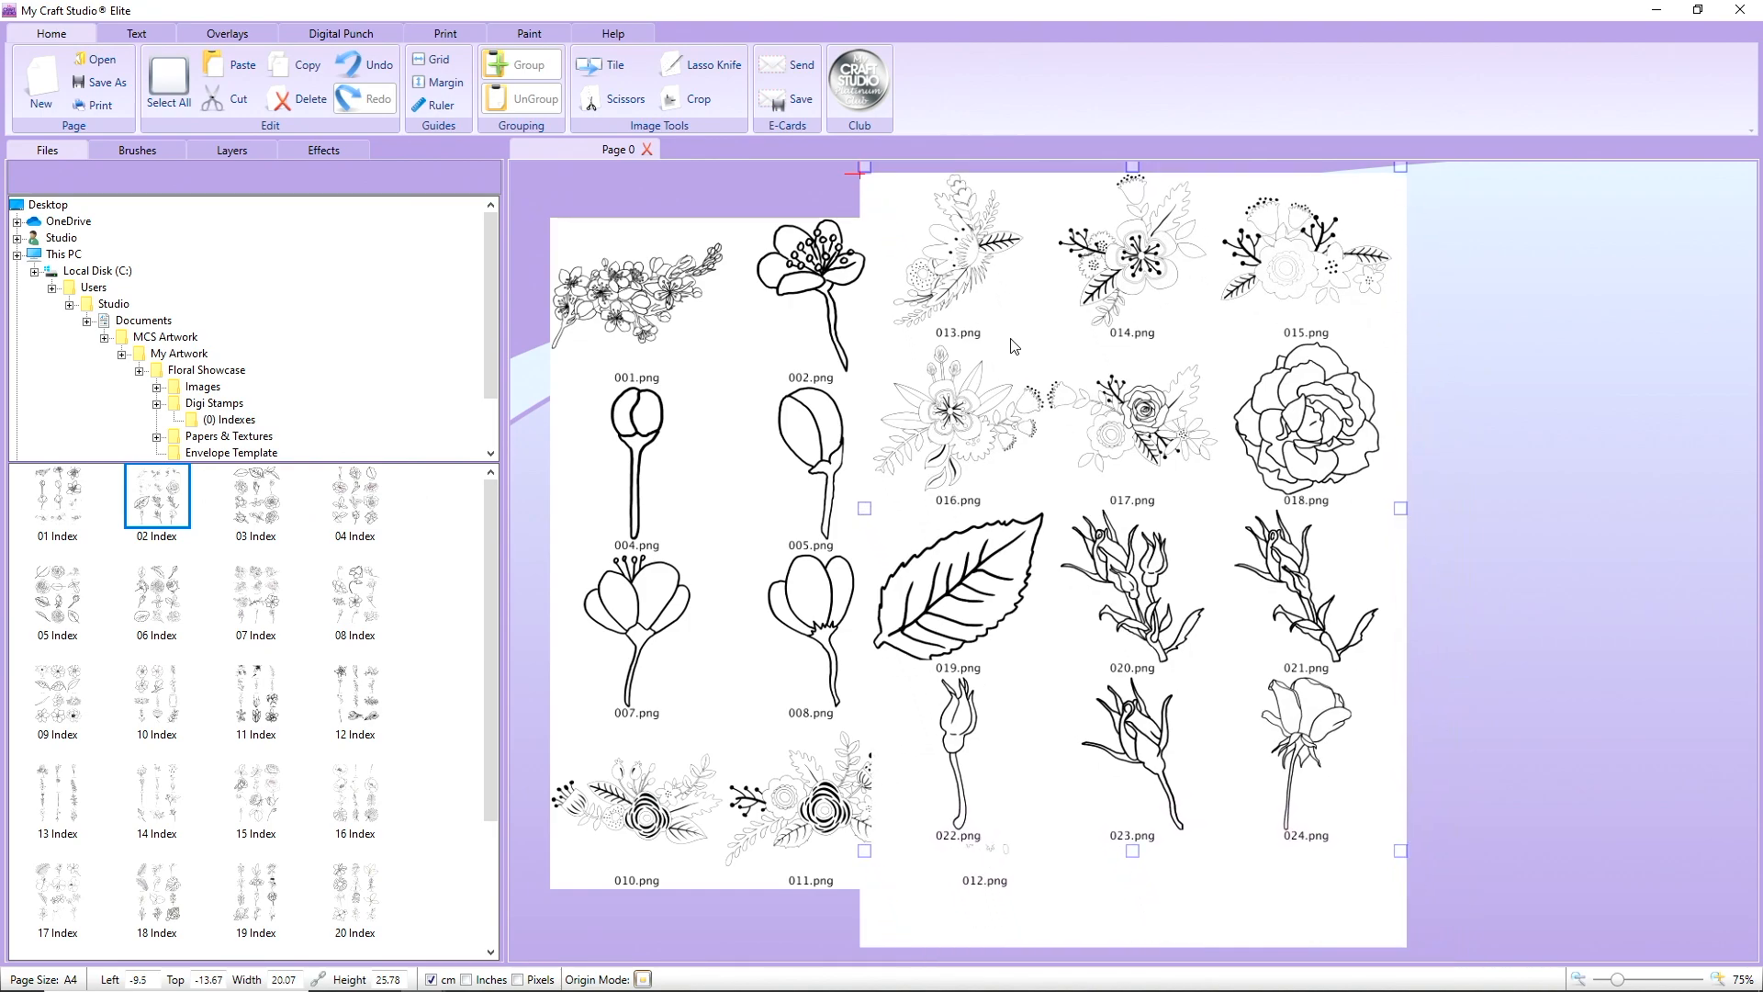
pyautogui.moveTo(1051, 423); pyautogui.dragTo(1014, 410)
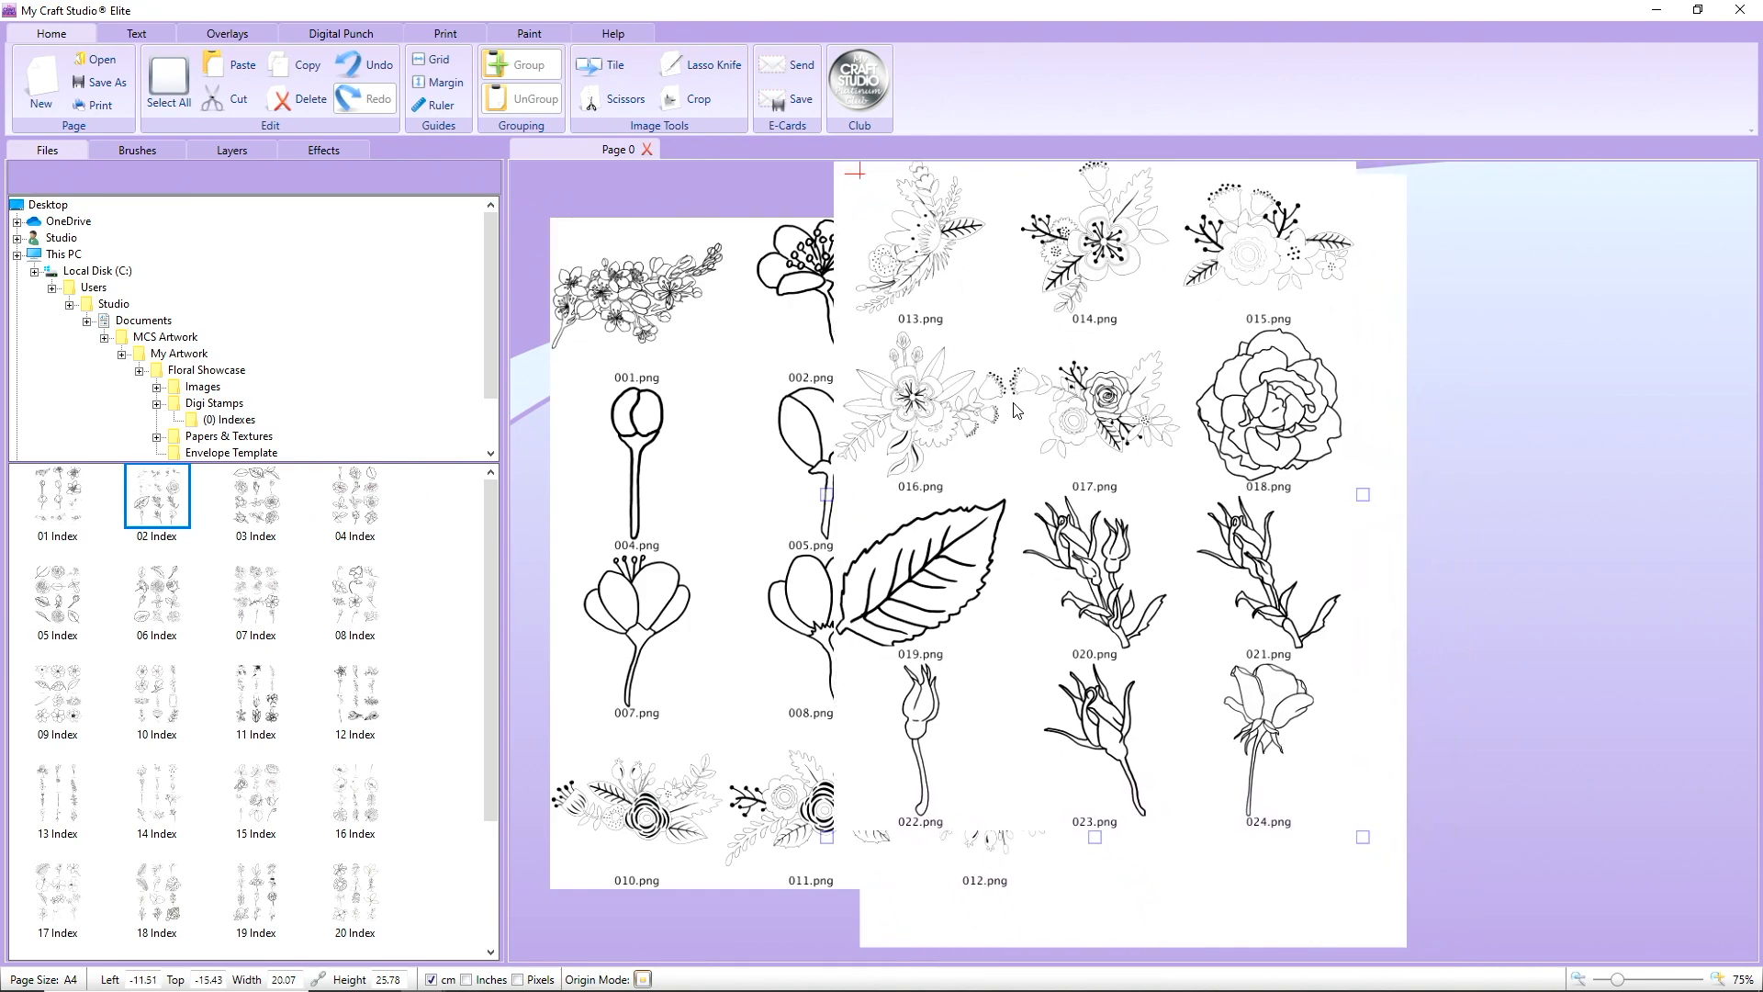
pyautogui.moveTo(1014, 413); pyautogui.dragTo(896, 385)
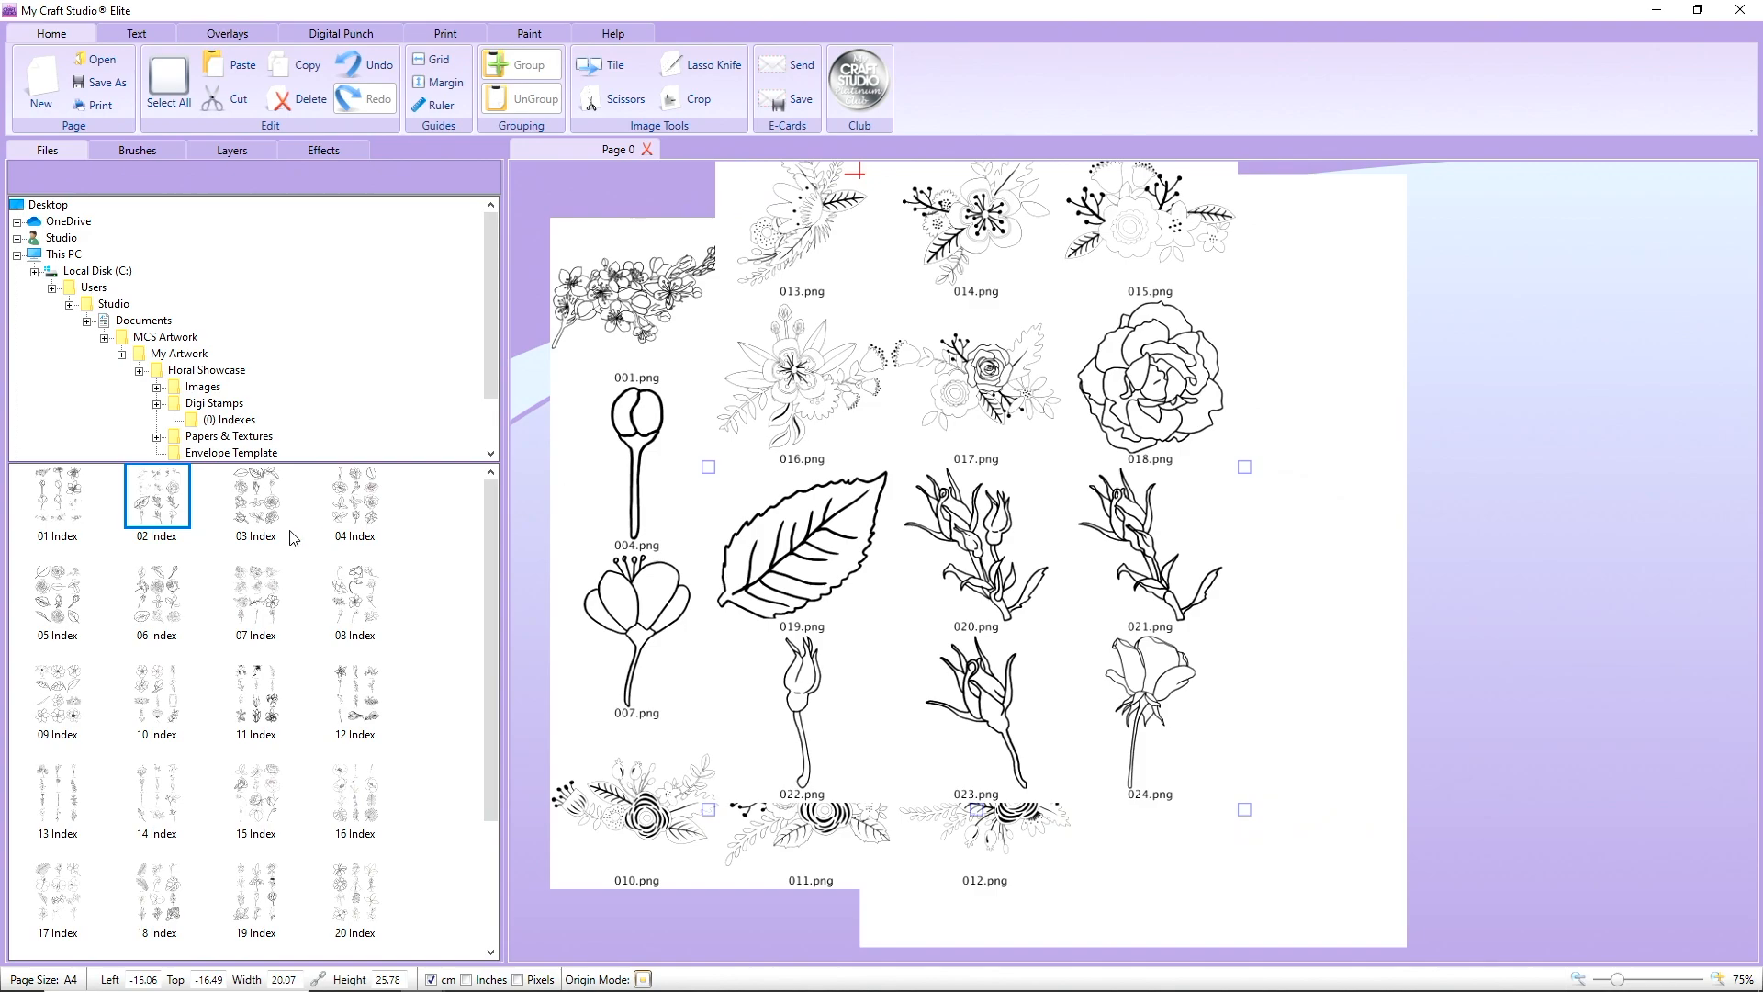
# - Add the 03 Index and 04 Index sheets to the page and reposition them over the earlier sheets
pyautogui.moveTo(268, 515); pyautogui.dragTo(1037, 450)
pyautogui.moveTo(1417, 670); pyautogui.dragTo(1271, 403)
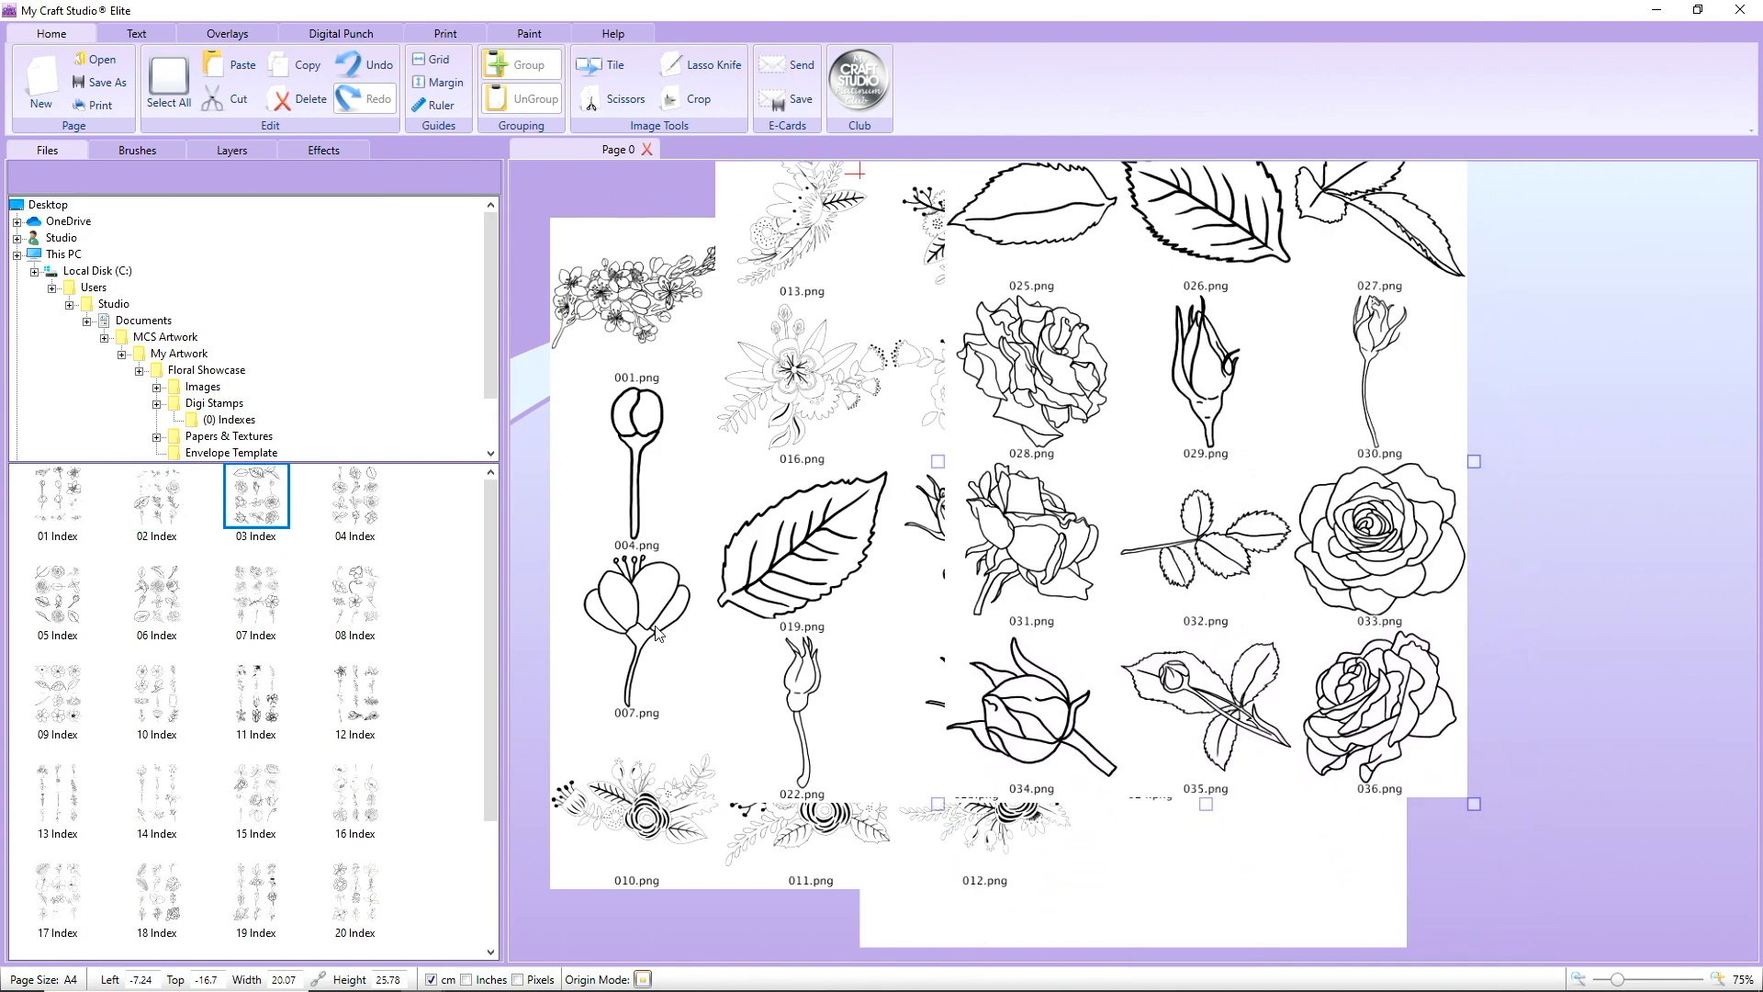
pyautogui.moveTo(365, 511); pyautogui.dragTo(817, 536)
pyautogui.moveTo(960, 668); pyautogui.dragTo(836, 545)
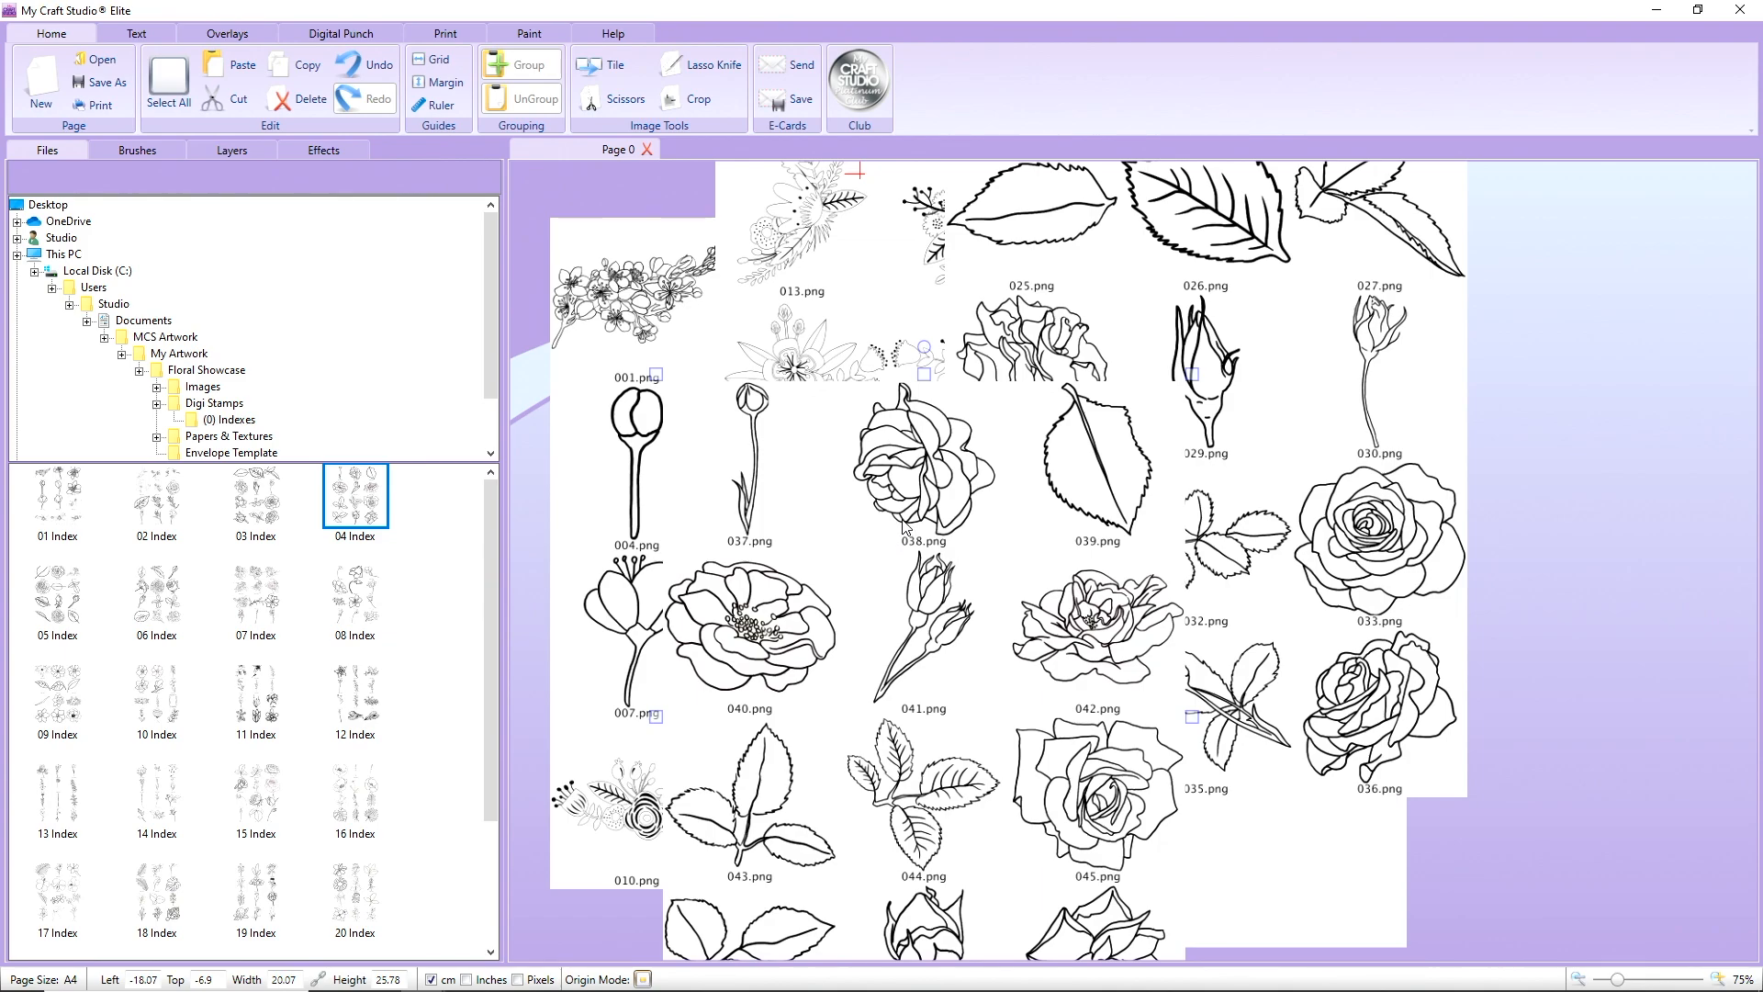
pyautogui.moveTo(904, 526); pyautogui.dragTo(878, 462)
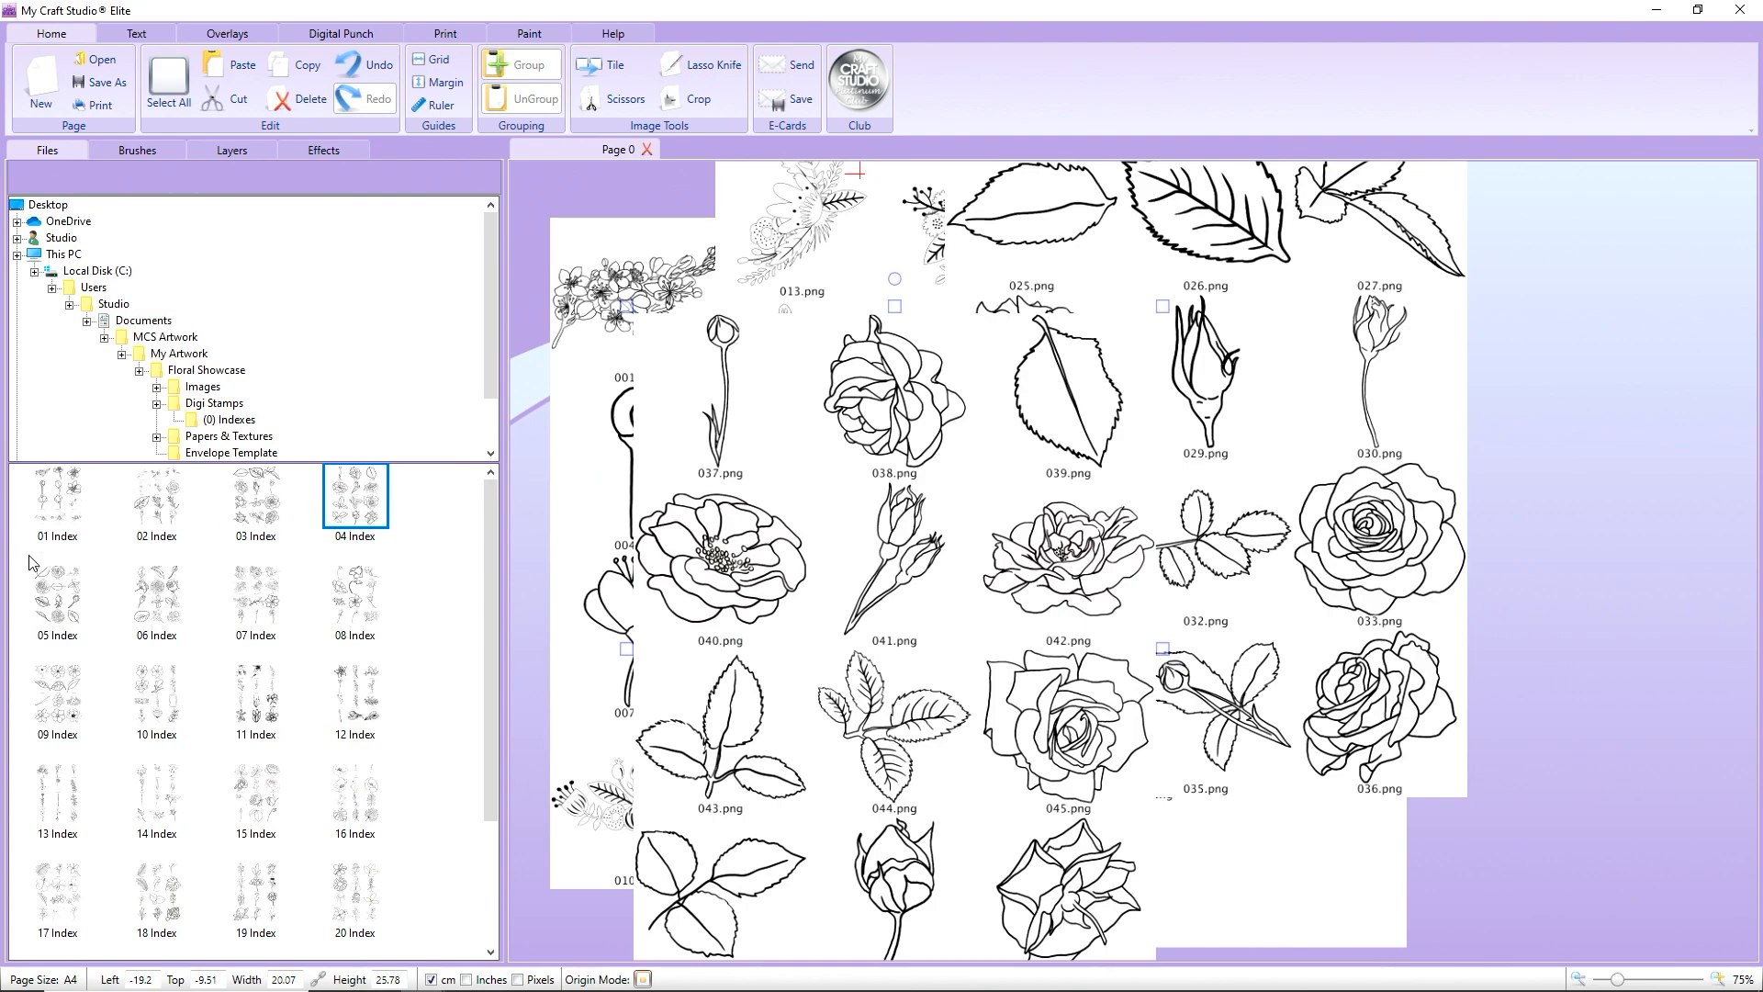
# - Place the 05, 15, 23, 24 and 25 Index sheets over the others on the page
pyautogui.moveTo(32, 563); pyautogui.dragTo(1384, 402)
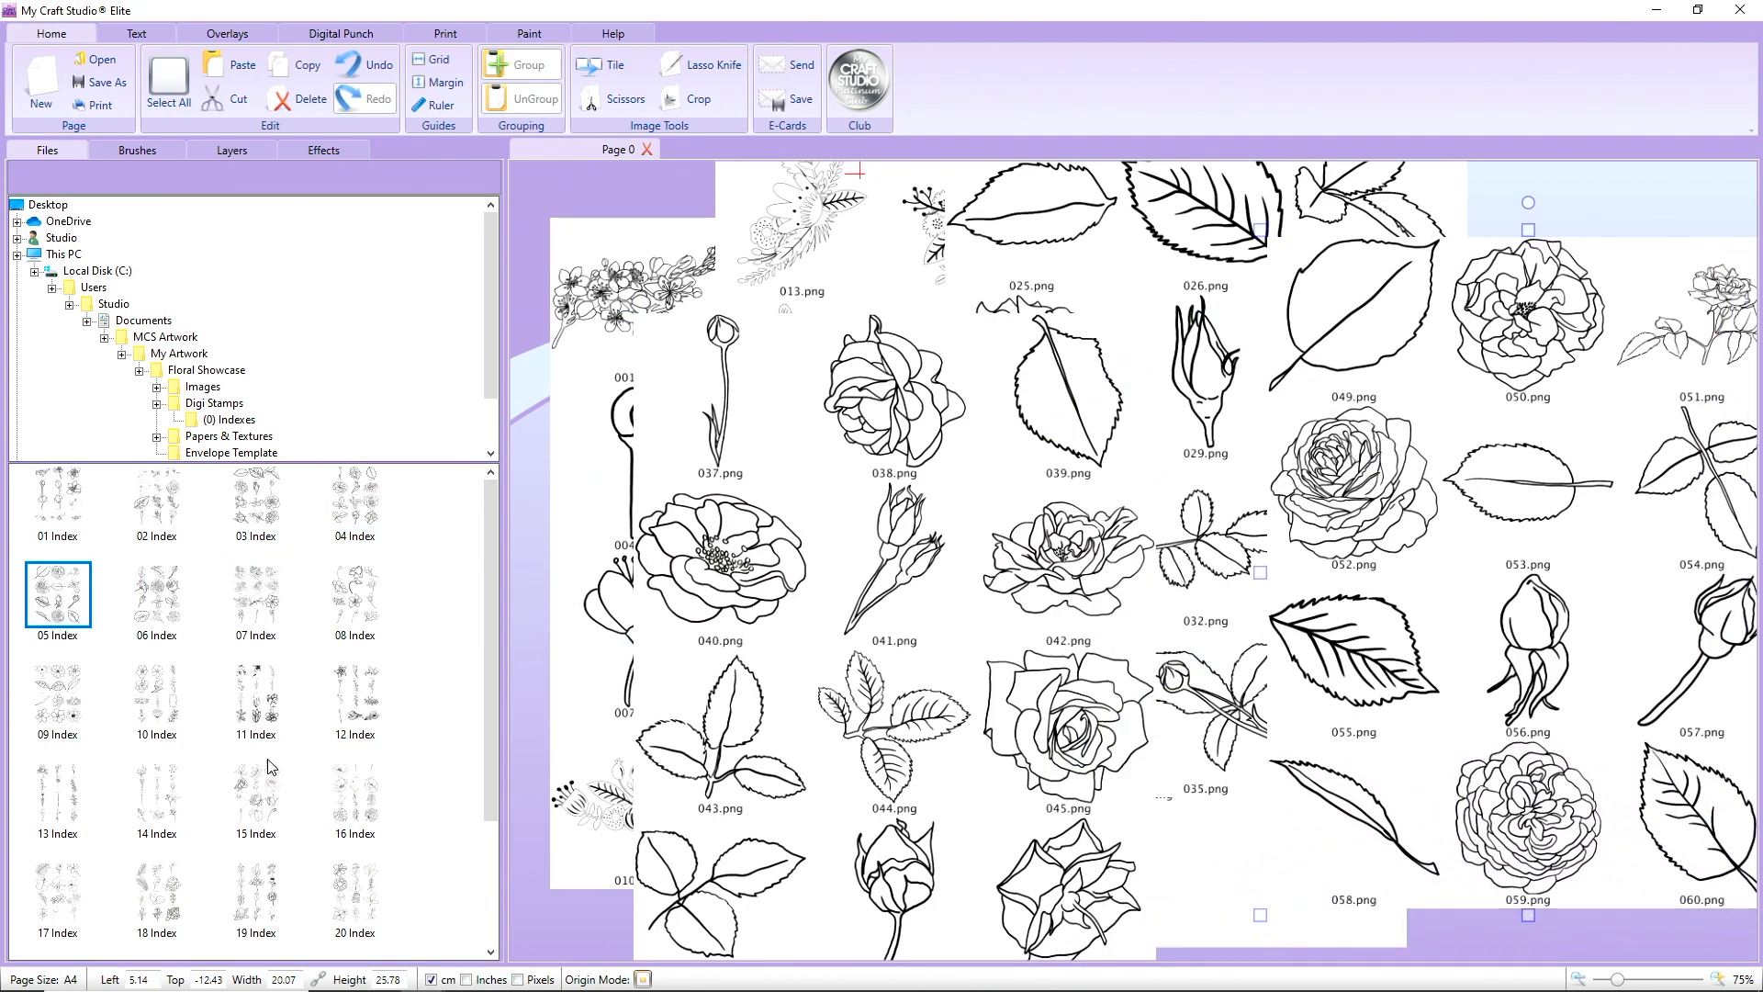
pyautogui.moveTo(256, 791); pyautogui.dragTo(949, 421)
pyautogui.scroll(-3, 418, 602)
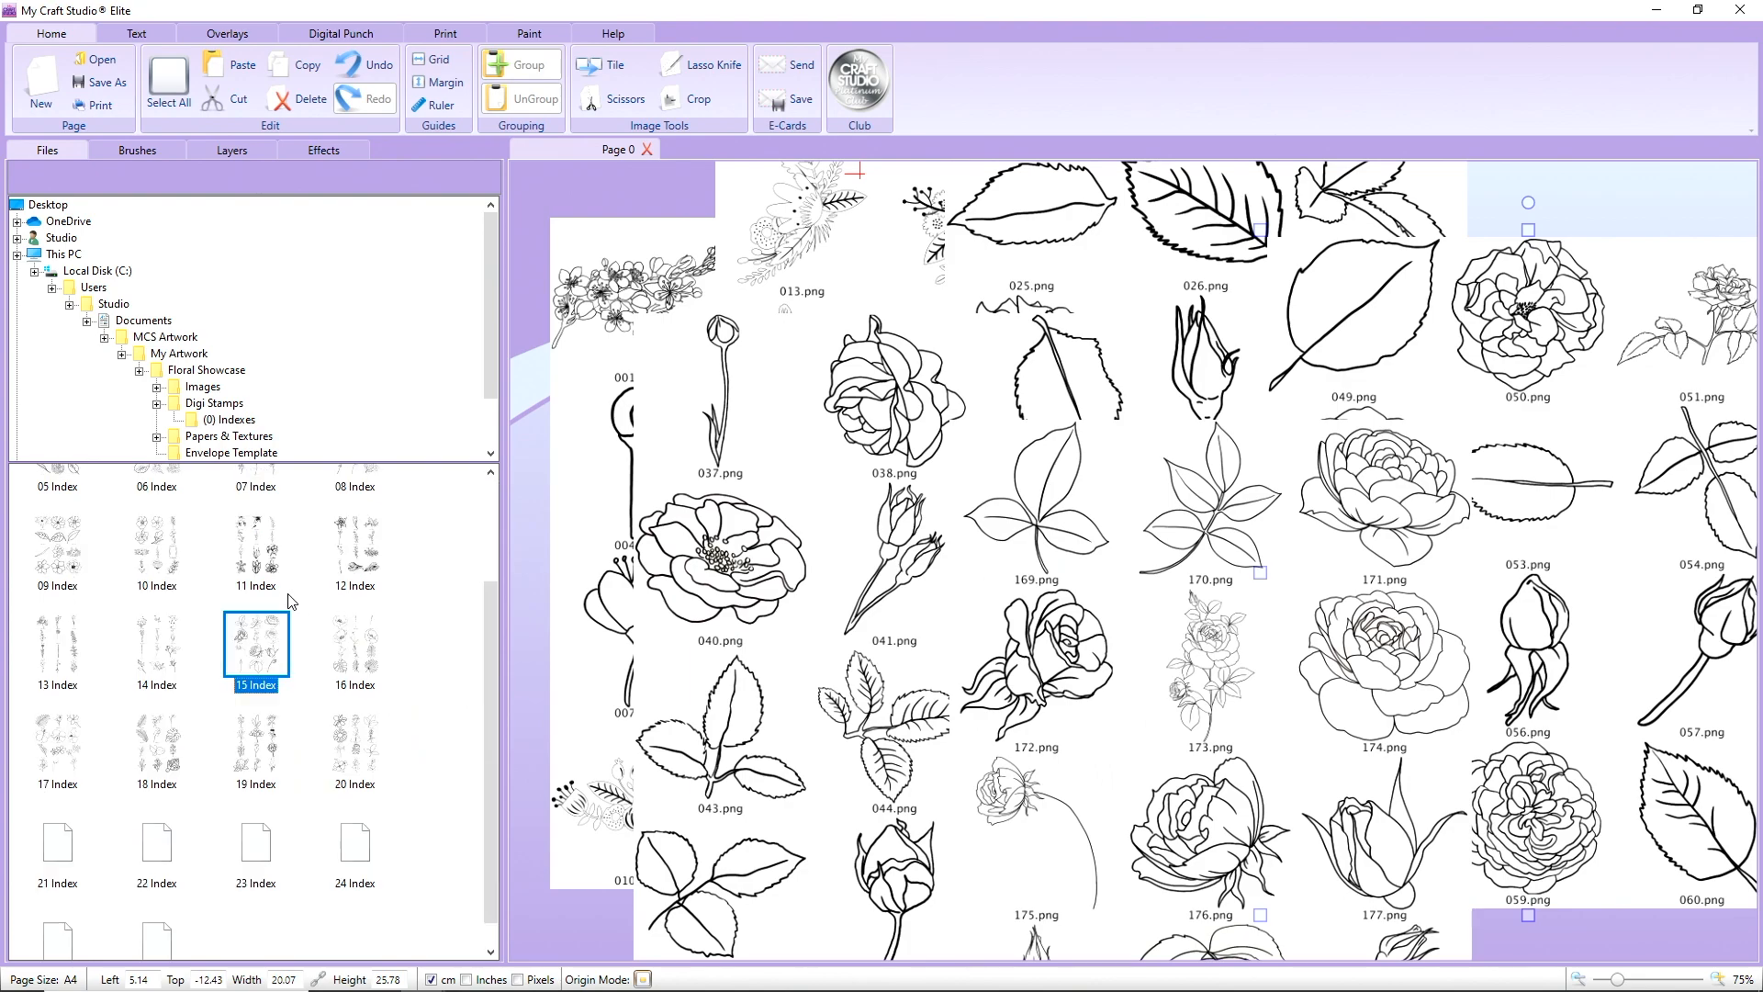
pyautogui.moveTo(256, 806); pyautogui.dragTo(904, 425)
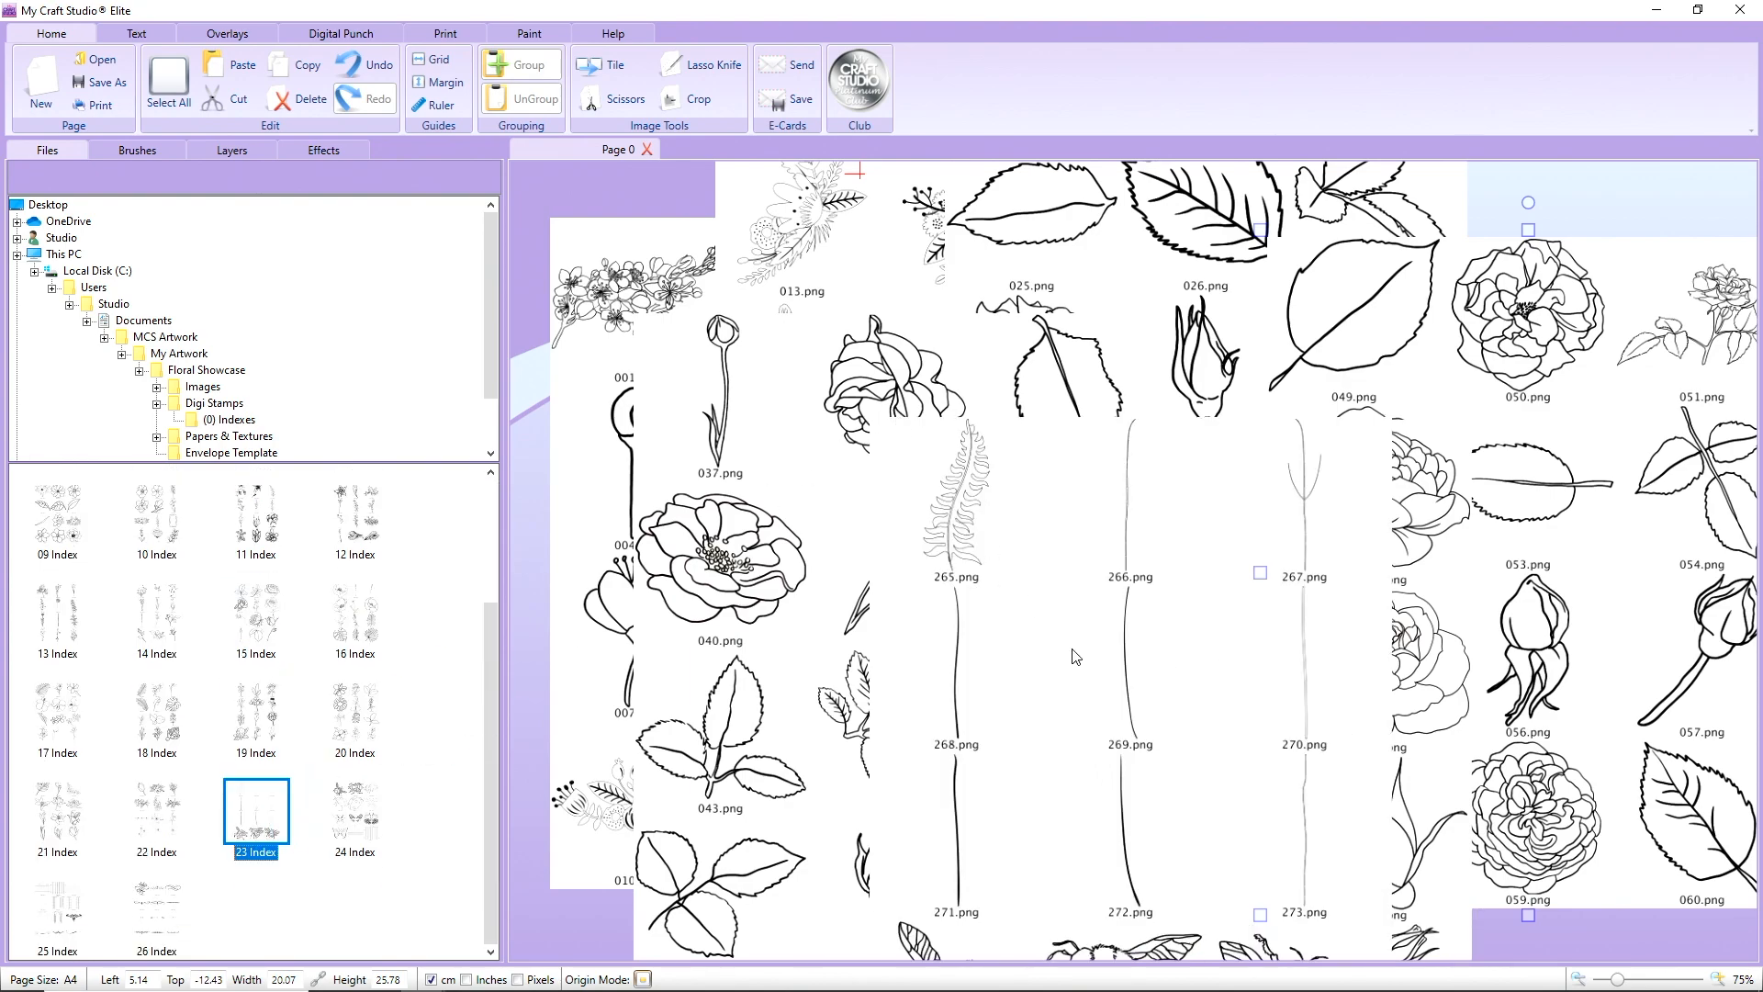
pyautogui.moveTo(342, 811); pyautogui.dragTo(1156, 669)
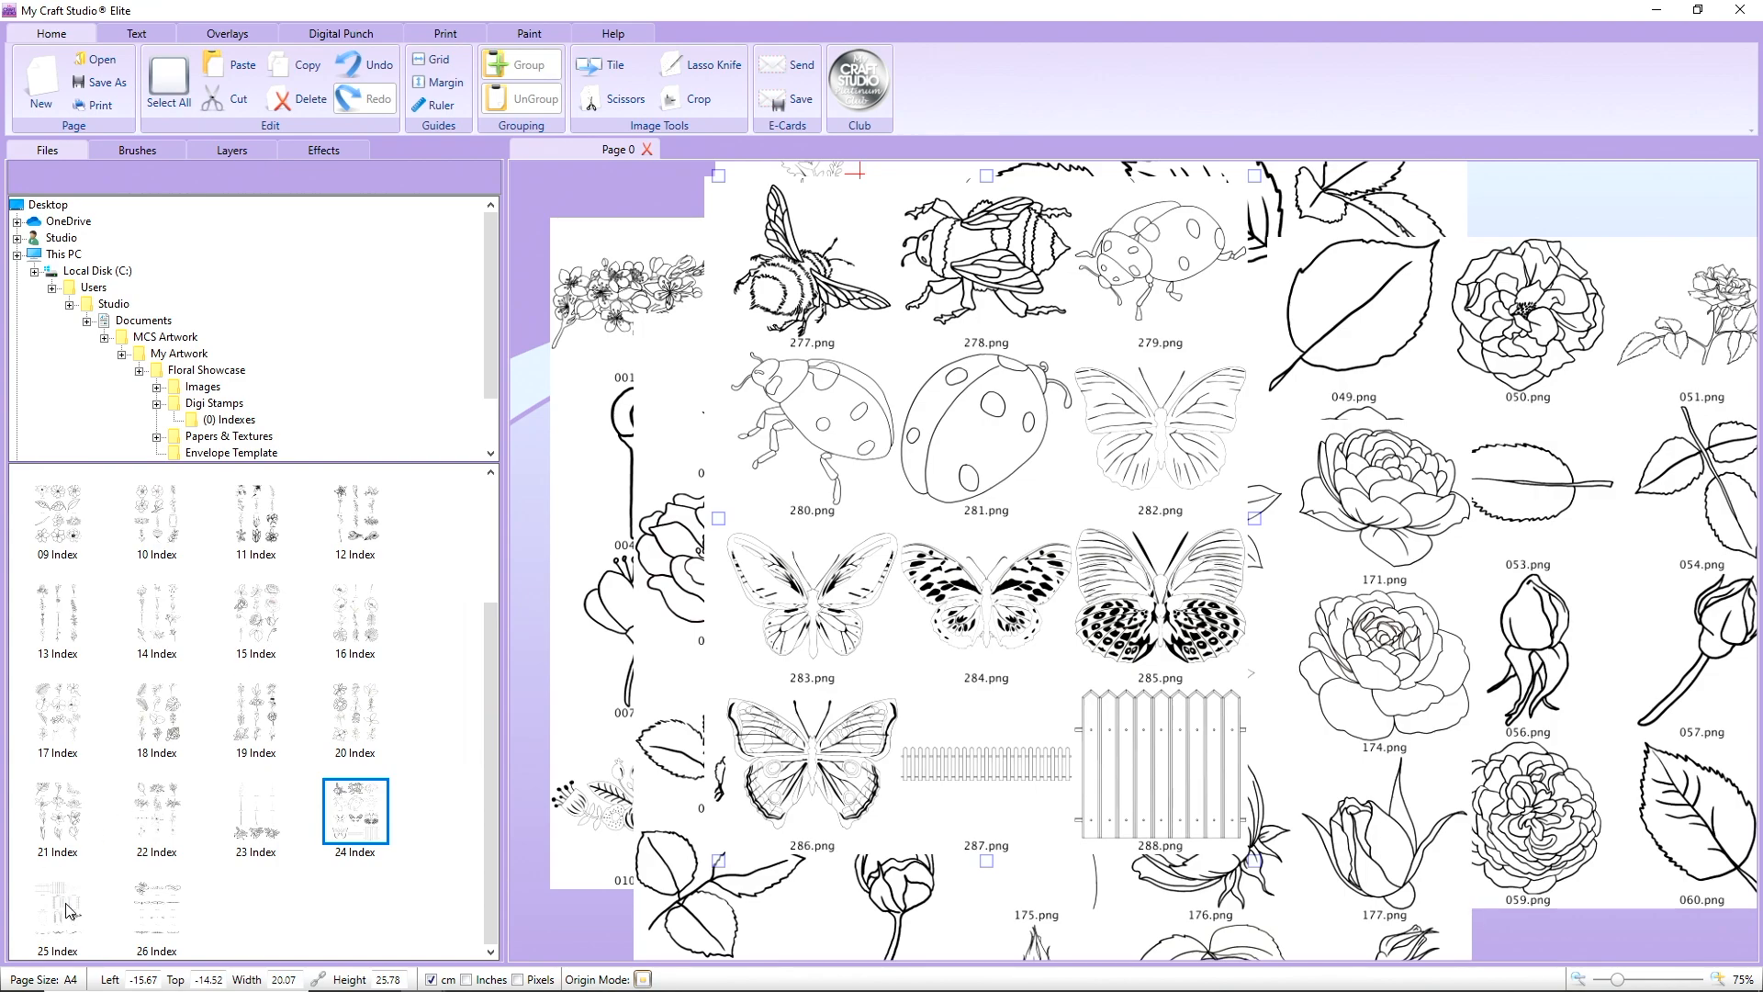
pyautogui.moveTo(56, 900); pyautogui.dragTo(918, 490)
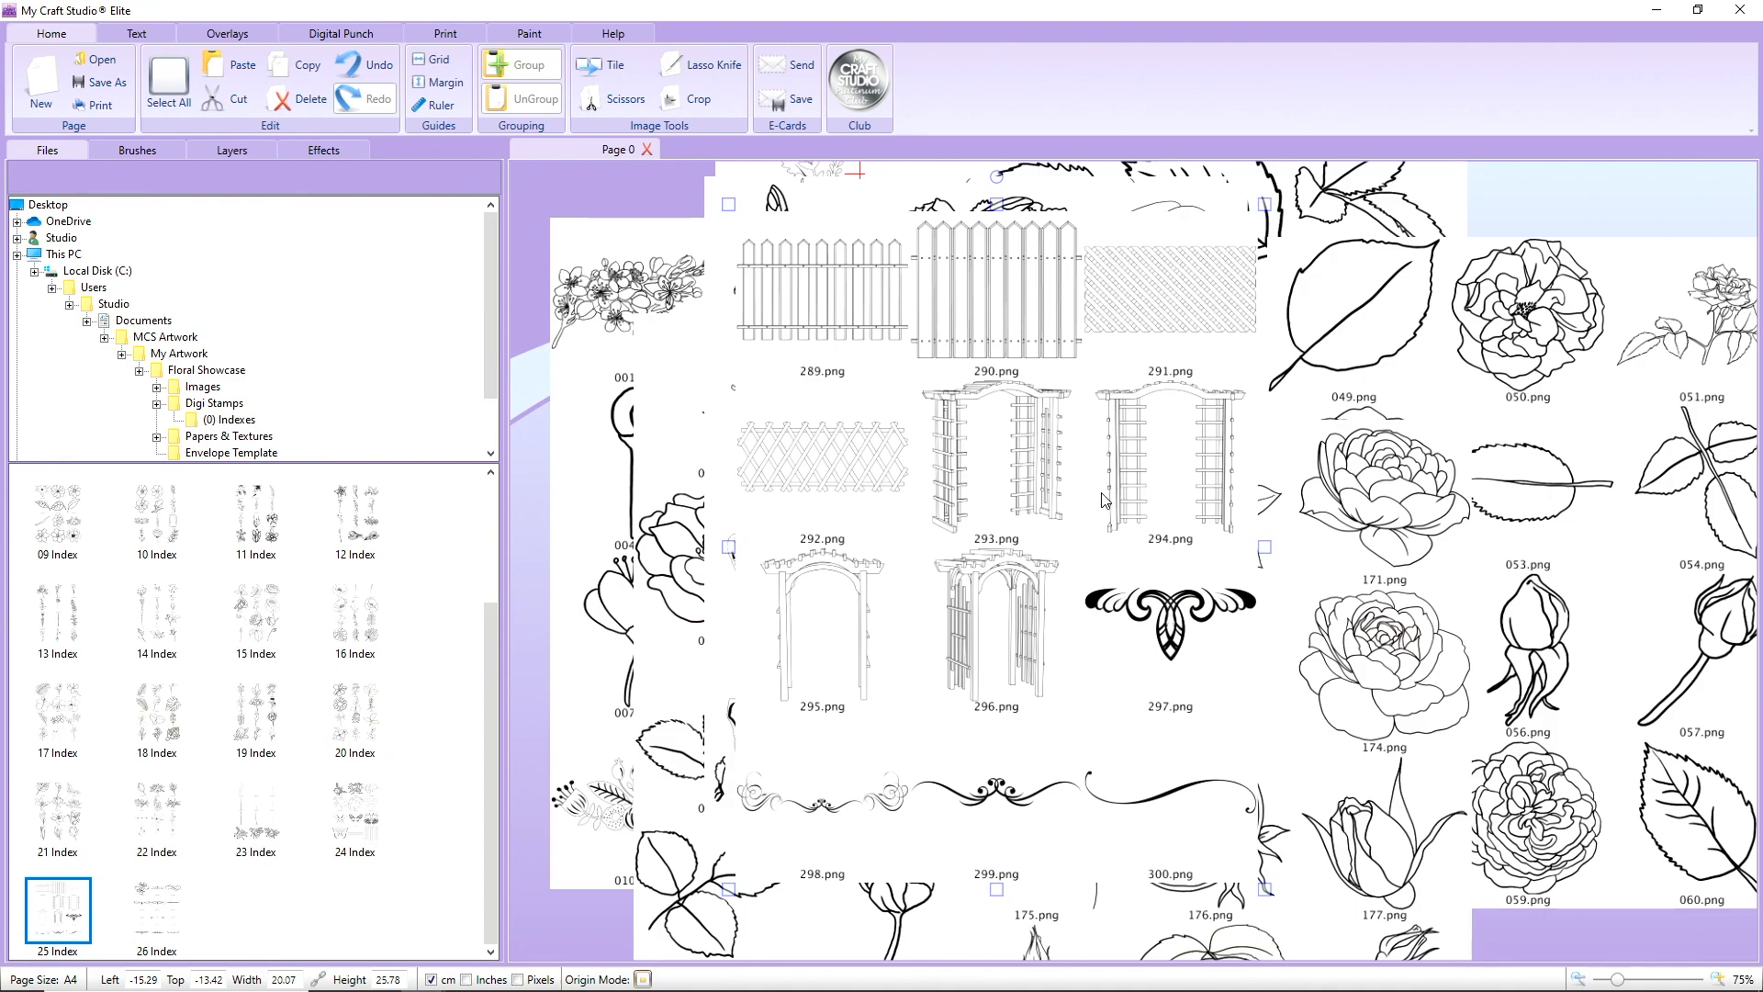
# - Delete all the index sheets from the page and open the Images folder inside Floral Showcase
pyautogui.click(169, 82)
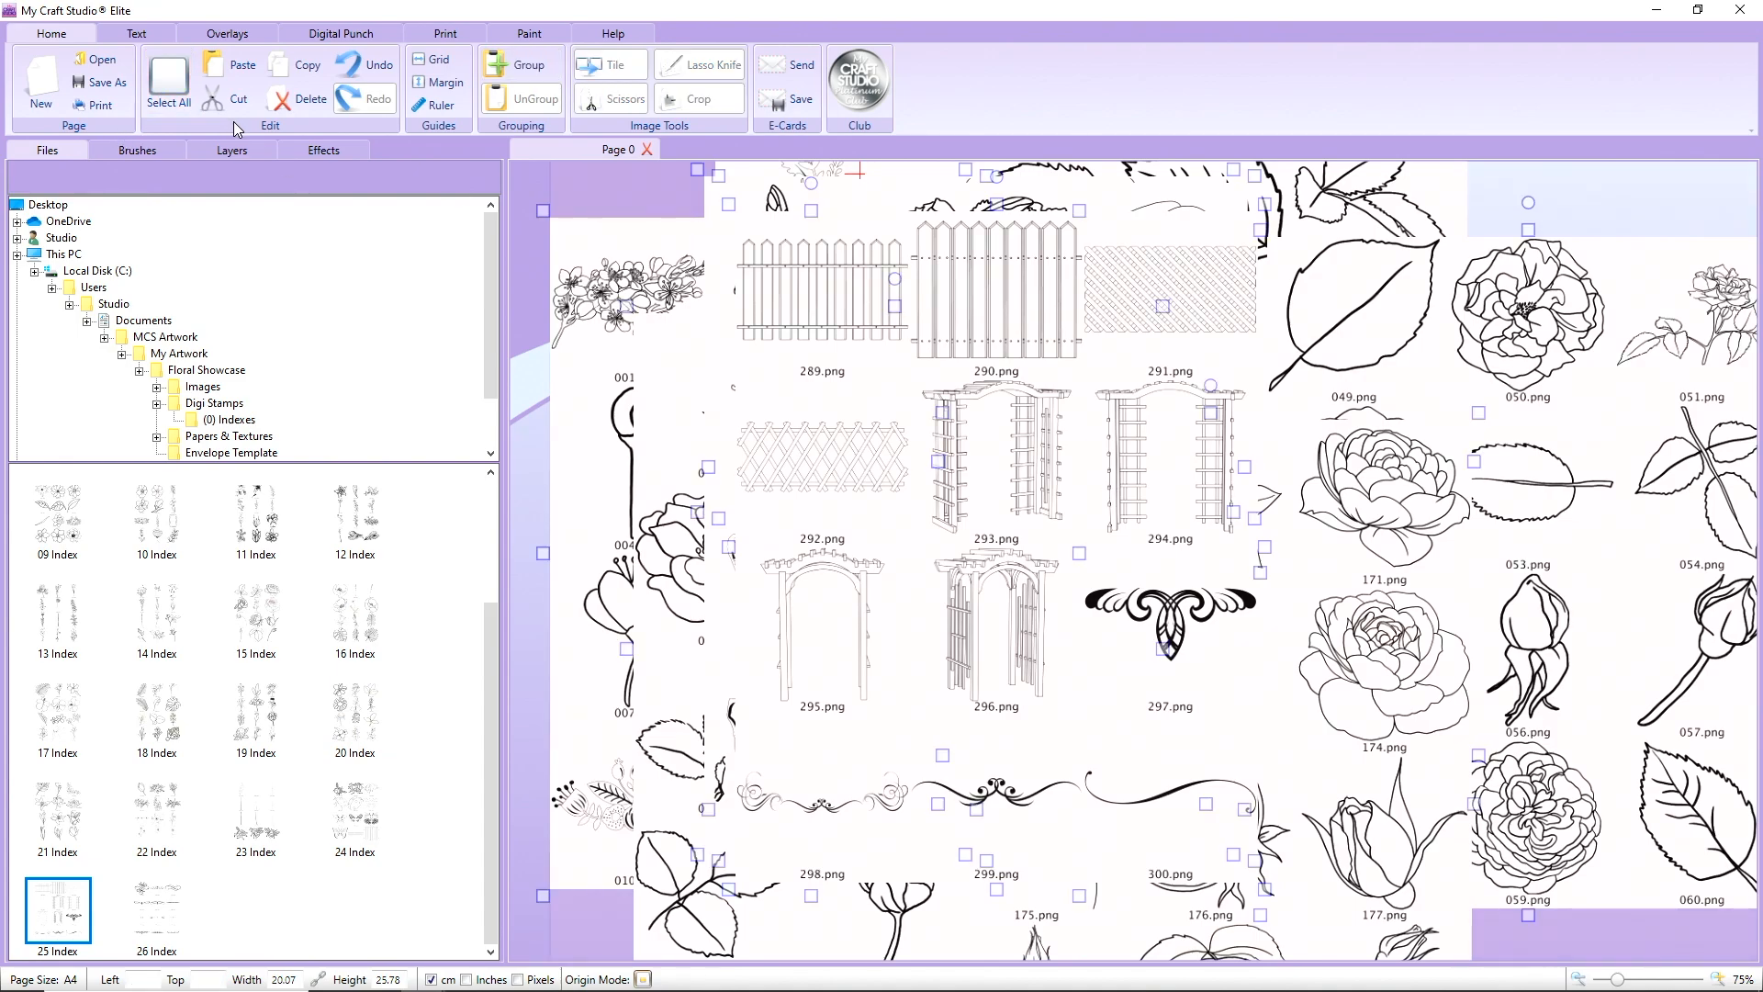
pyautogui.click(300, 99)
pyautogui.click(216, 370)
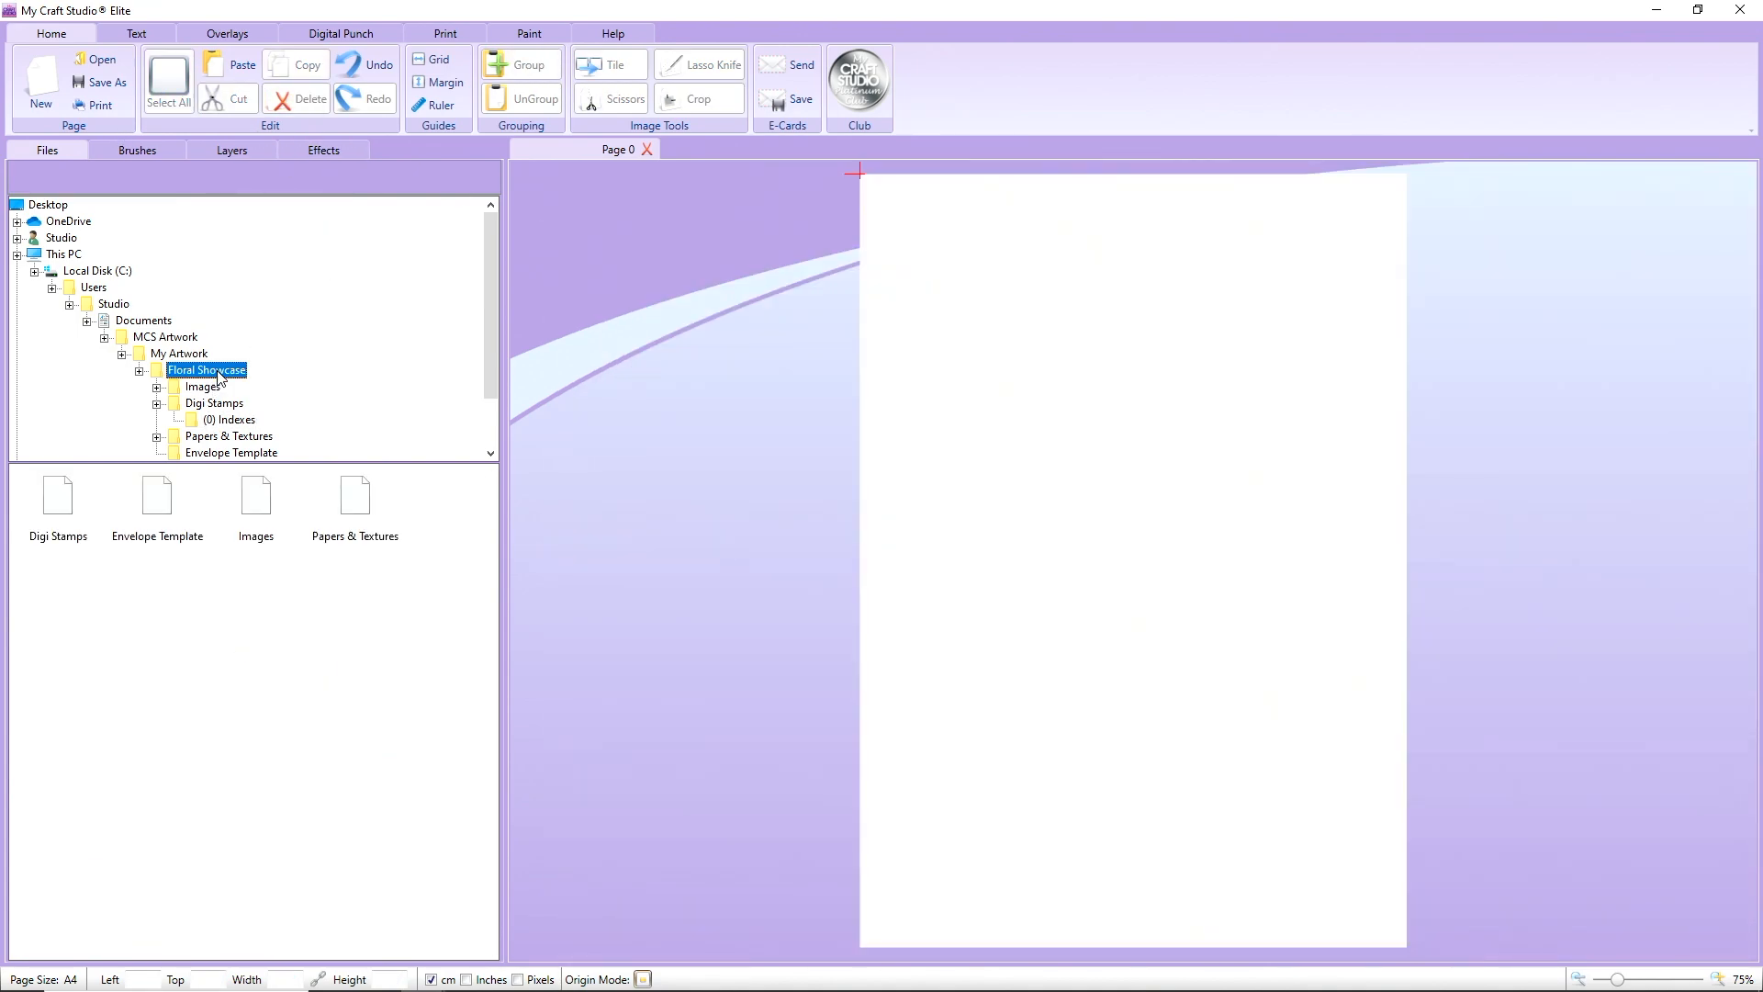
pyautogui.doubleClick(250, 519)
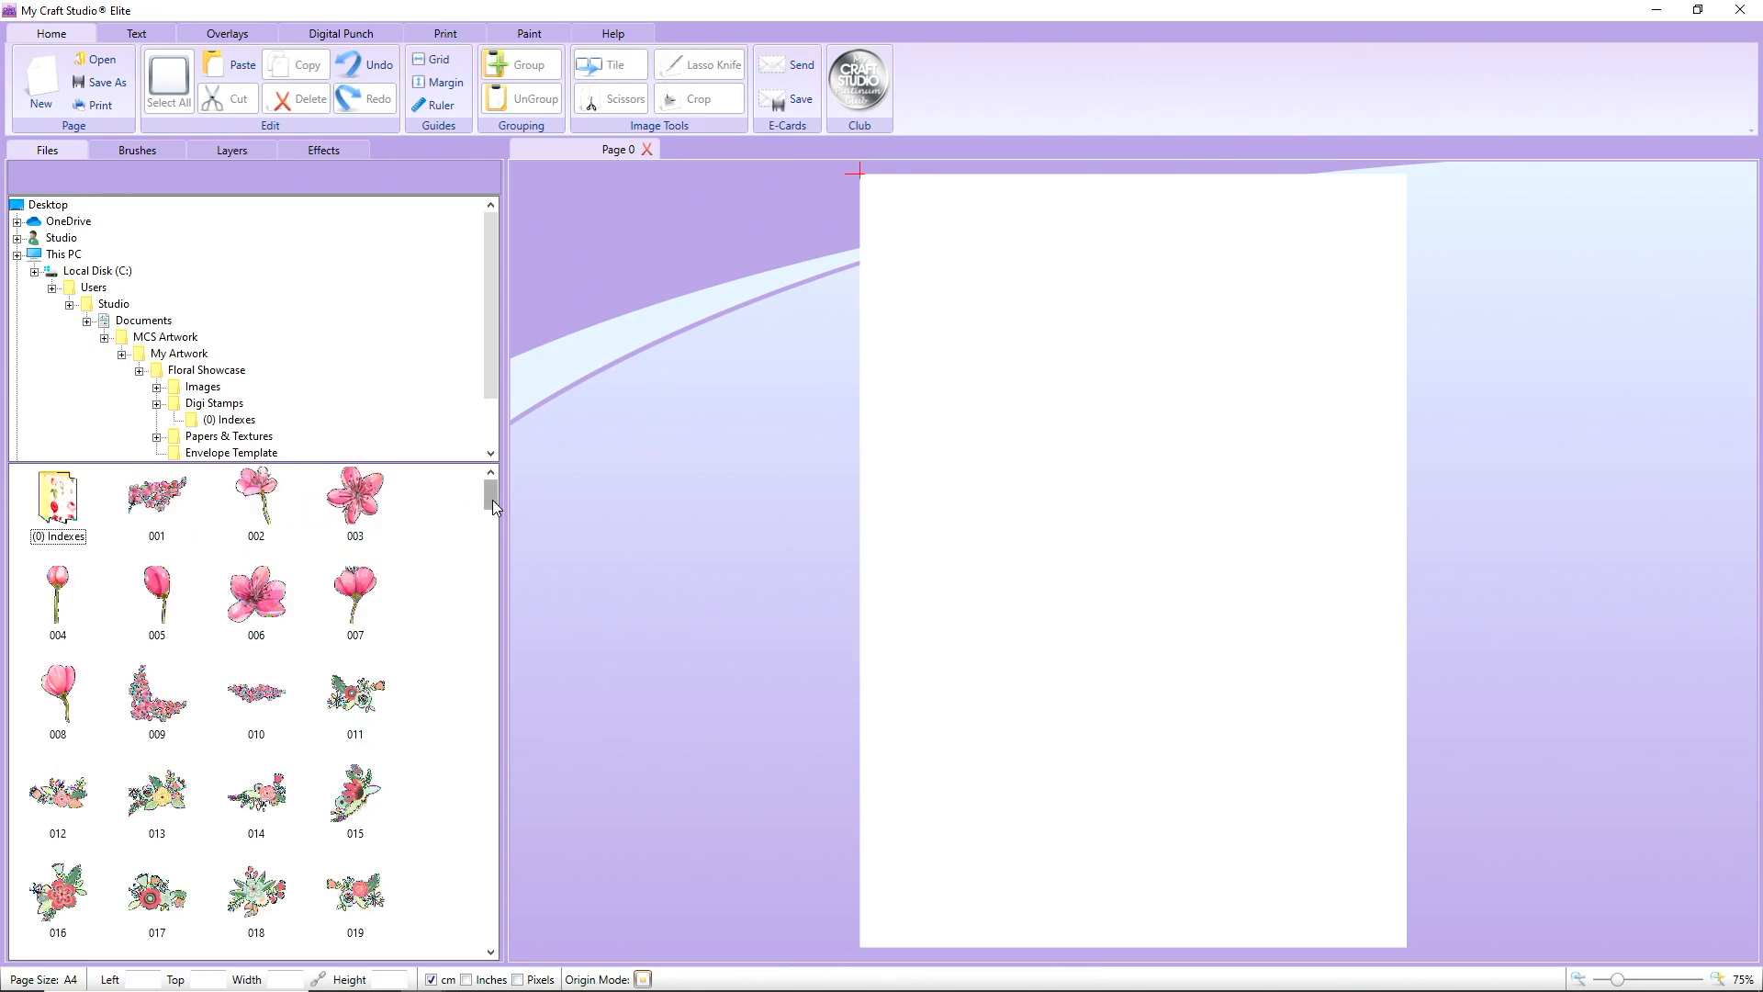
# - Place butterfly image 294 on the page and enlarge it to about 20 cm wide
pyautogui.moveTo(492, 500); pyautogui.dragTo(478, 948)
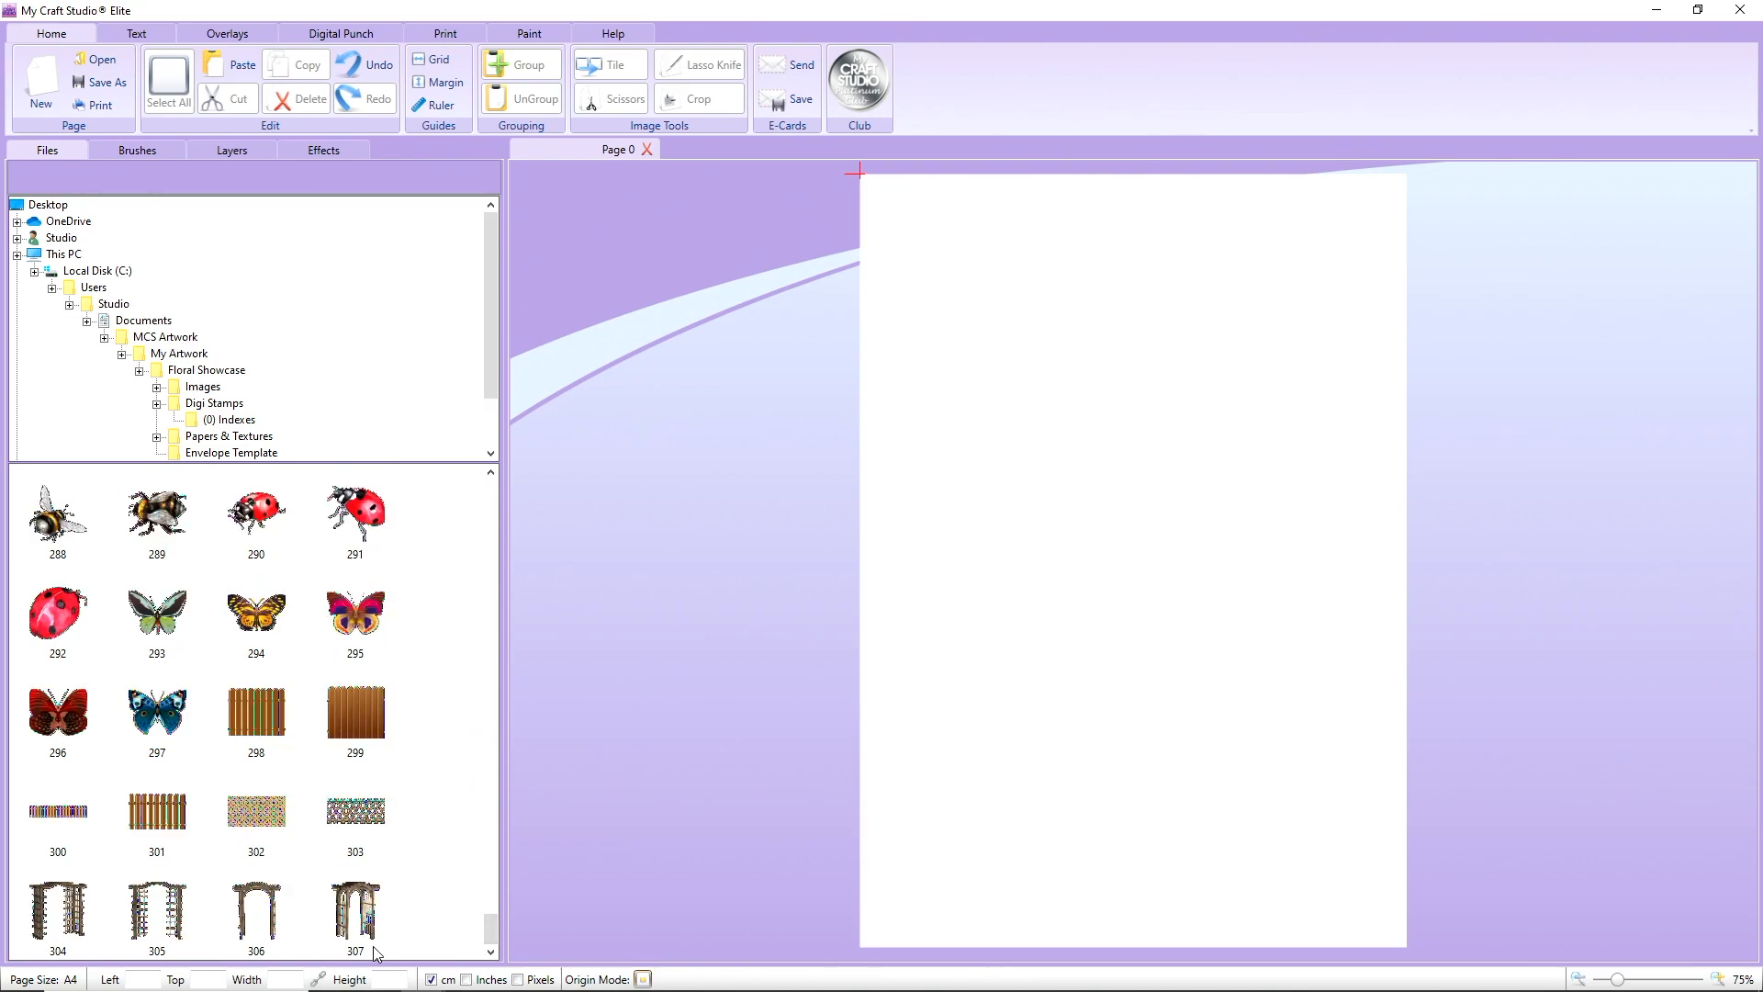
pyautogui.moveTo(240, 601); pyautogui.dragTo(974, 516)
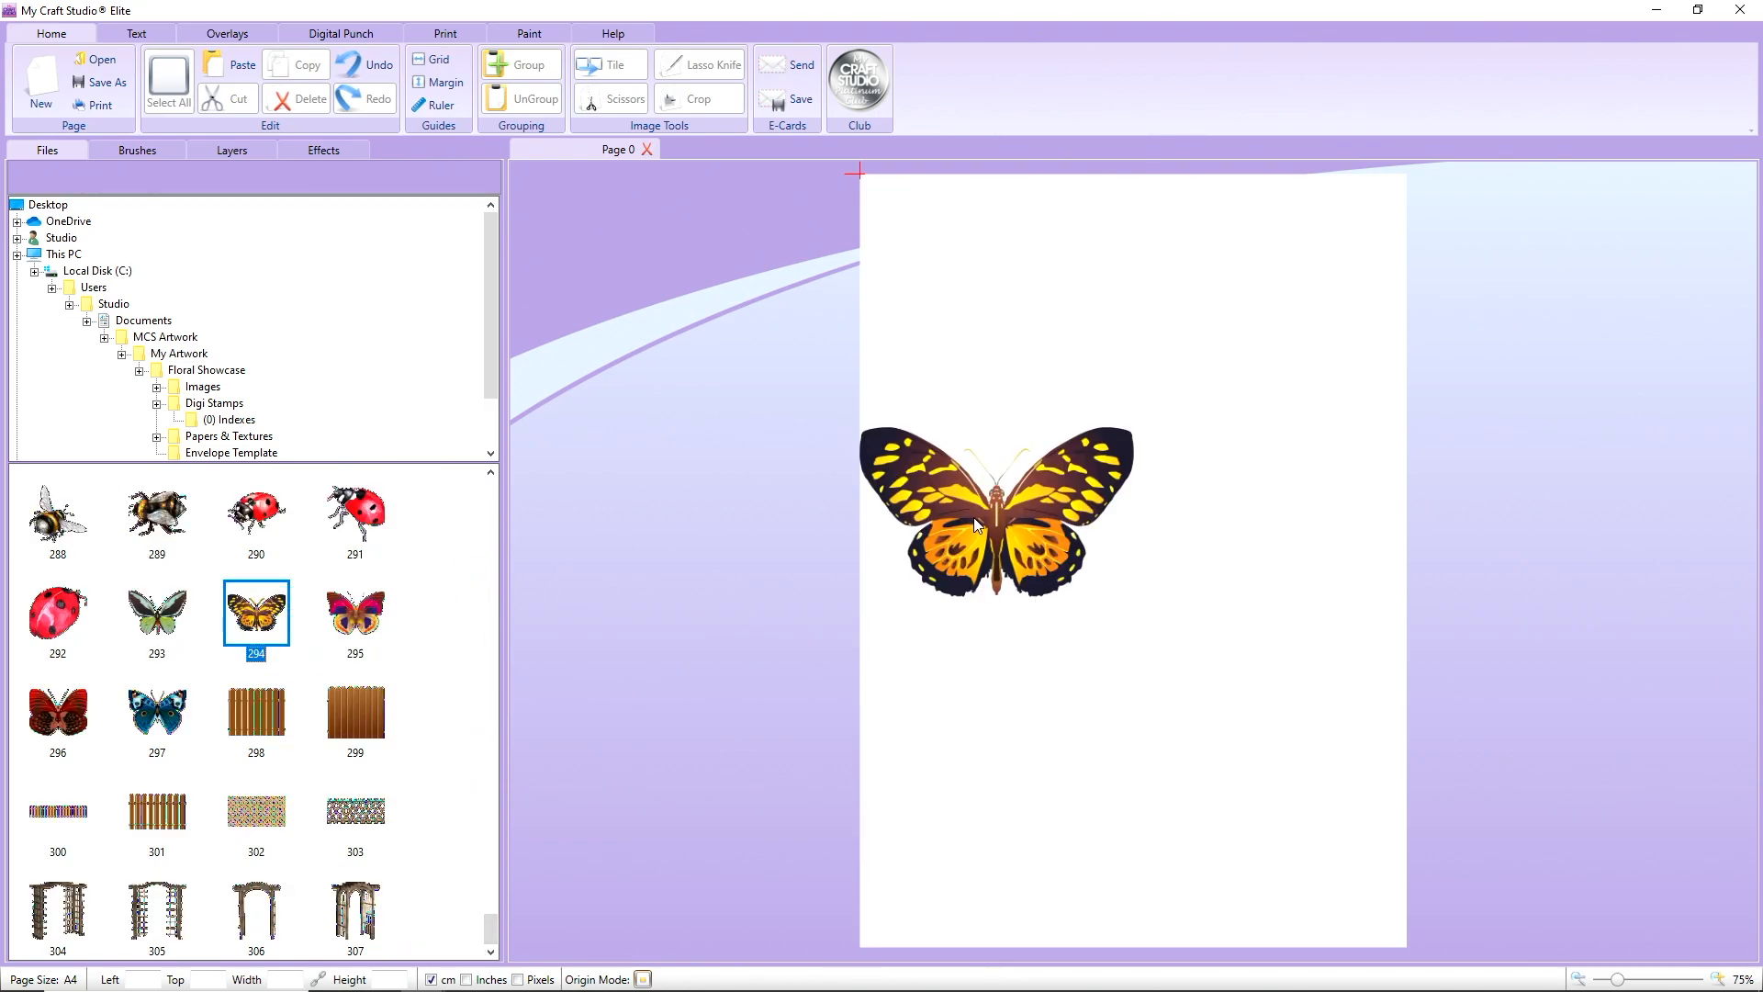
pyautogui.moveTo(1141, 604); pyautogui.dragTo(1368, 807)
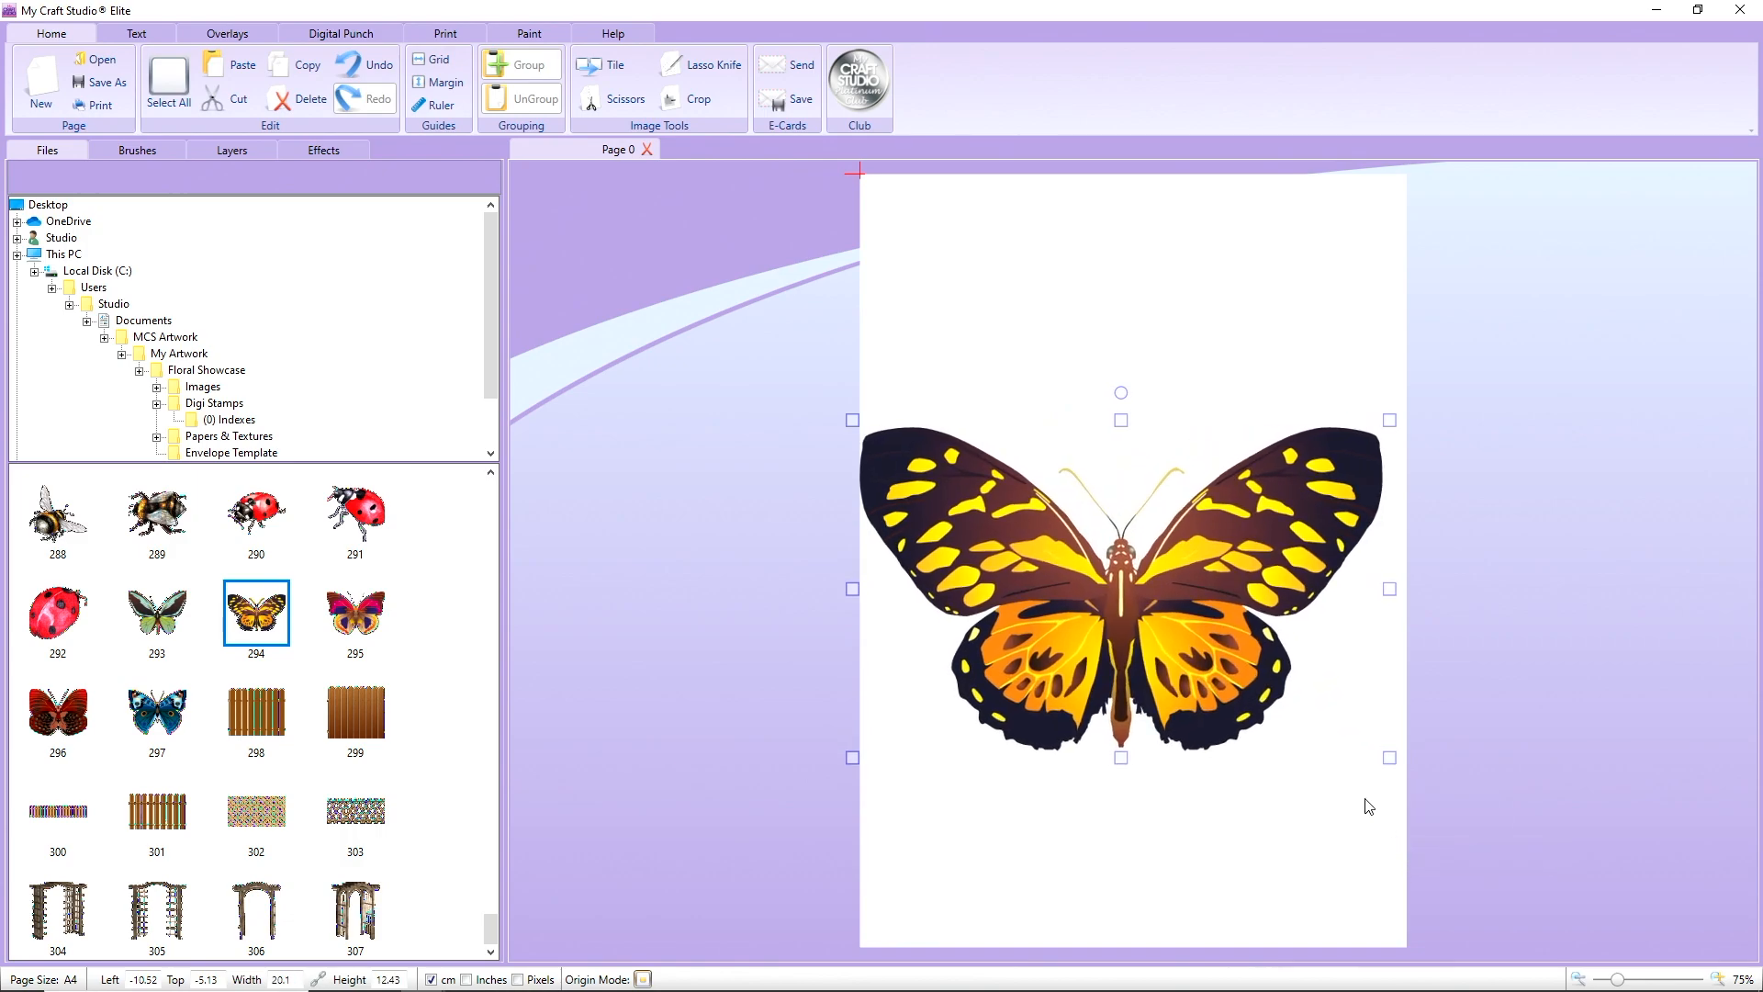
# - Try a hue shift and a Rainbow effect of 191 on the butterfly, then delete the butterfly
pyautogui.click(296, 157)
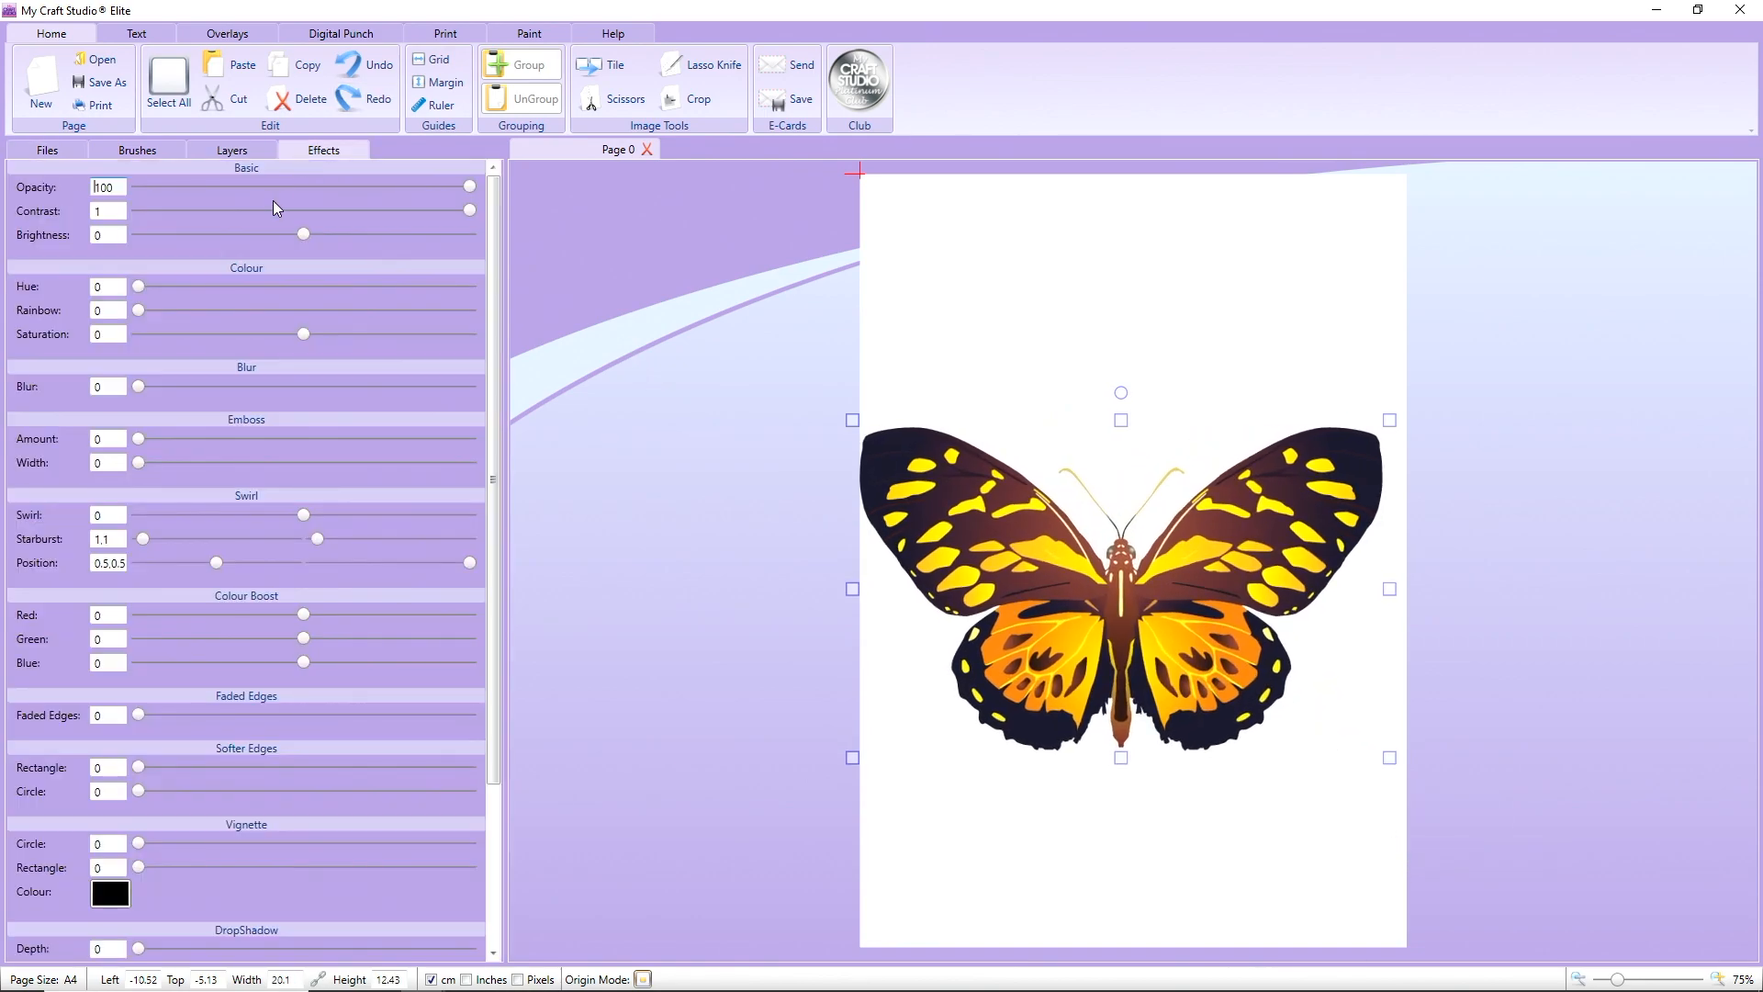
pyautogui.moveTo(136, 284); pyautogui.dragTo(335, 276)
pyautogui.click(365, 64)
pyautogui.moveTo(147, 313); pyautogui.dragTo(317, 358)
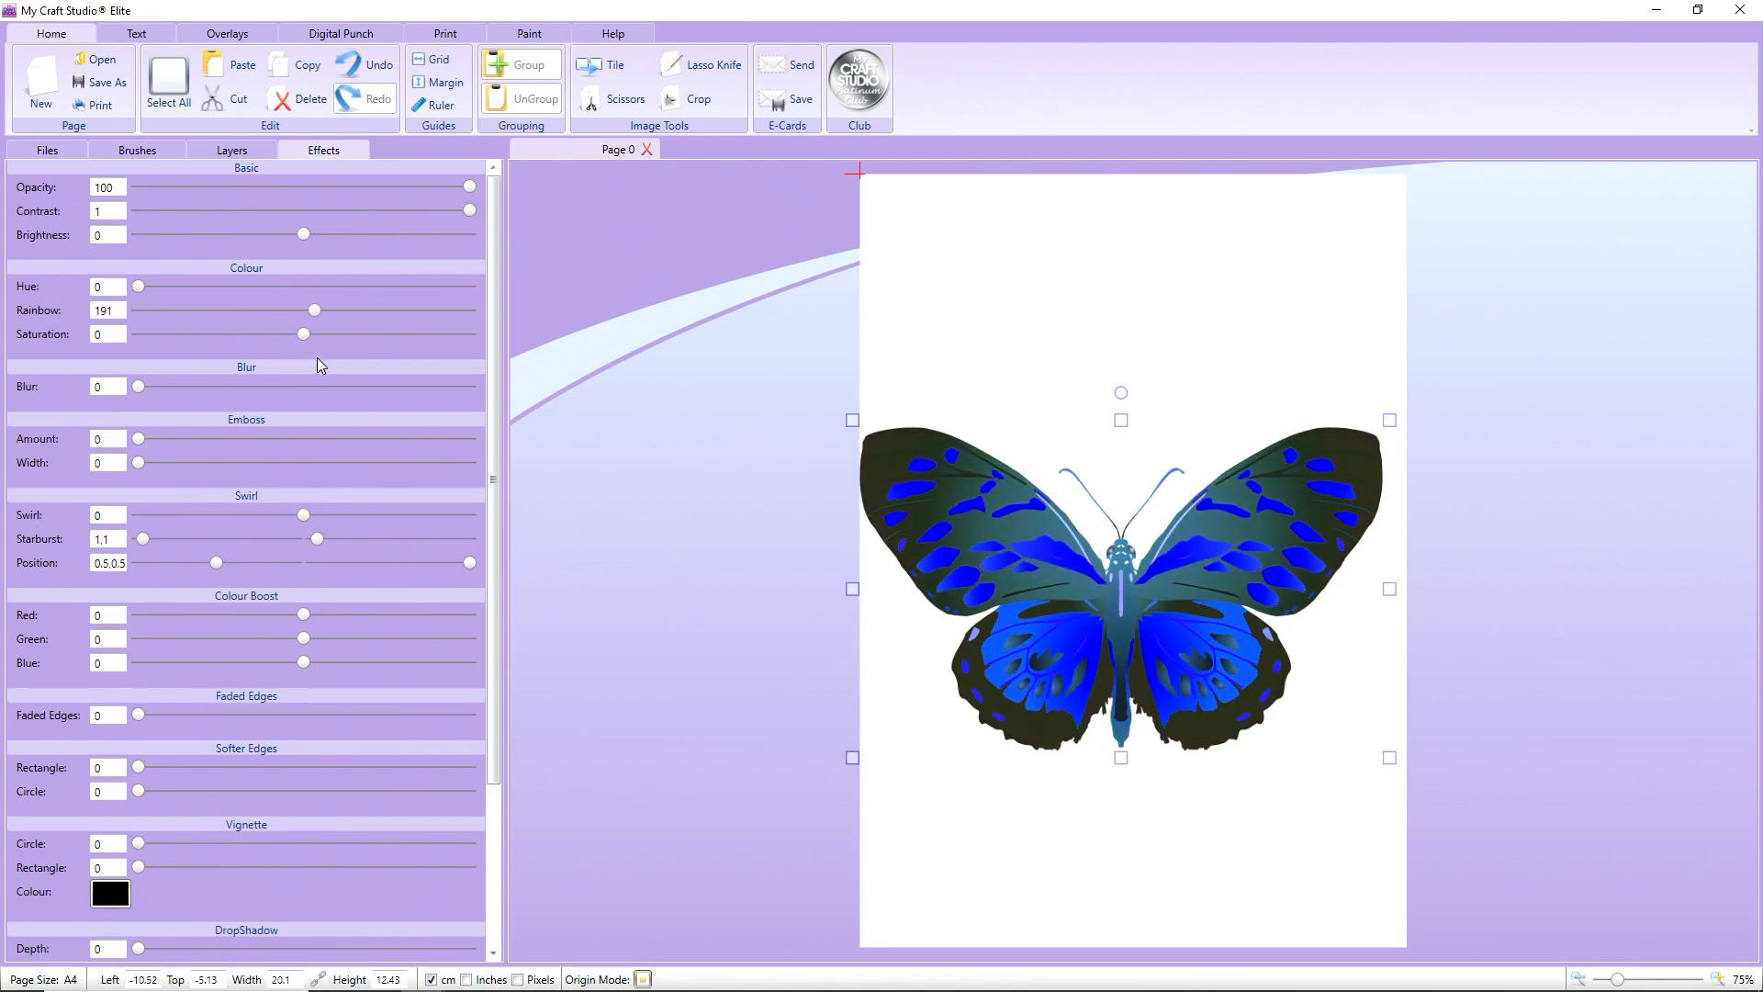
pyautogui.click(301, 99)
# - Place bee image 285 from the Images folder on the page, then delete it
pyautogui.click(47, 150)
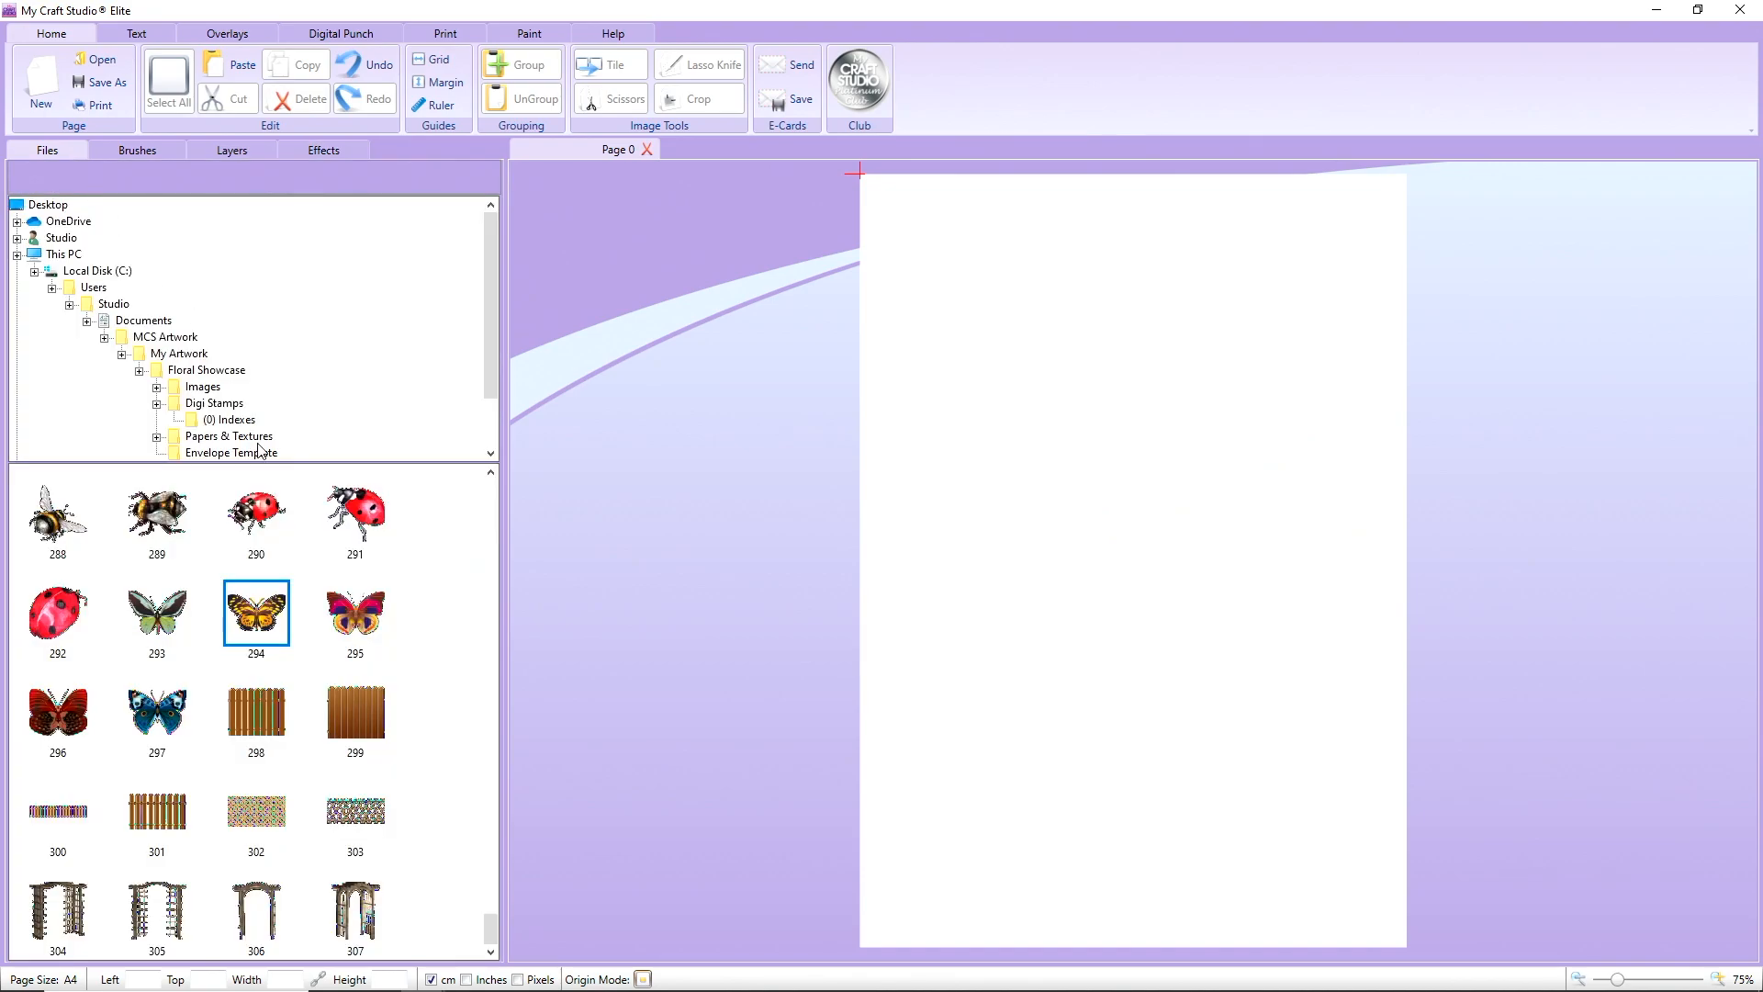
pyautogui.scroll(5, 323, 574)
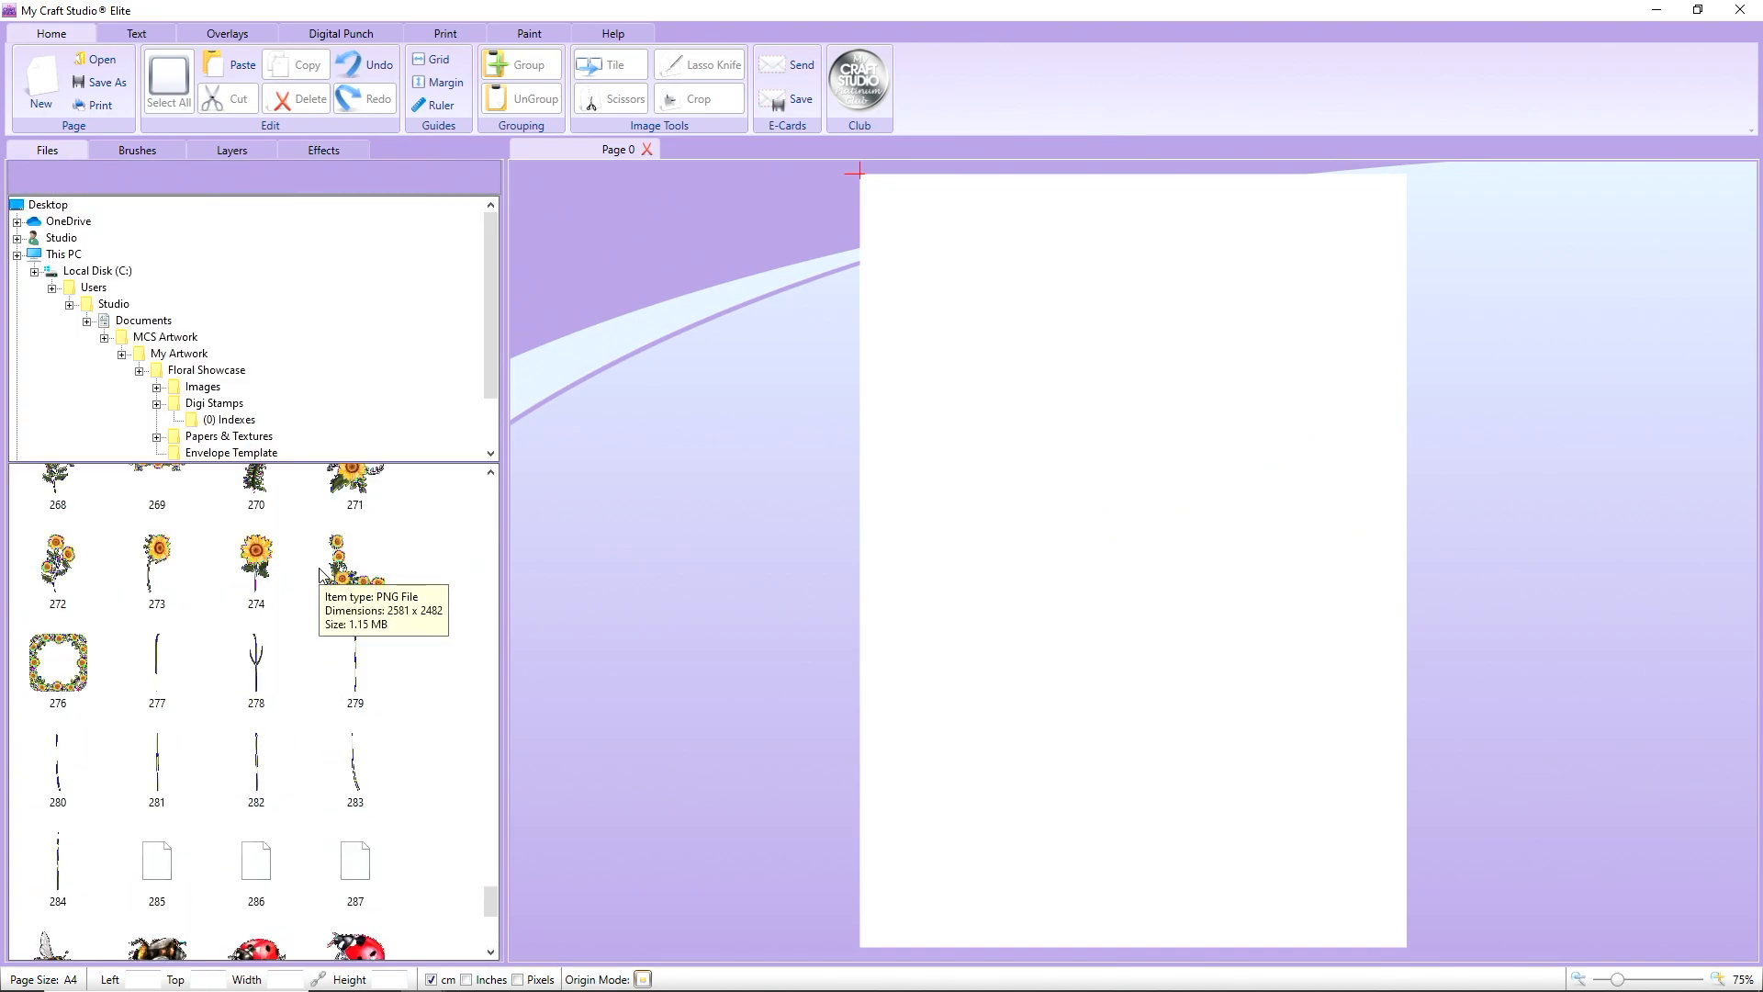
pyautogui.scroll(2, 317, 572)
pyautogui.scroll(-3, 280, 637)
pyautogui.moveTo(142, 740); pyautogui.dragTo(909, 437)
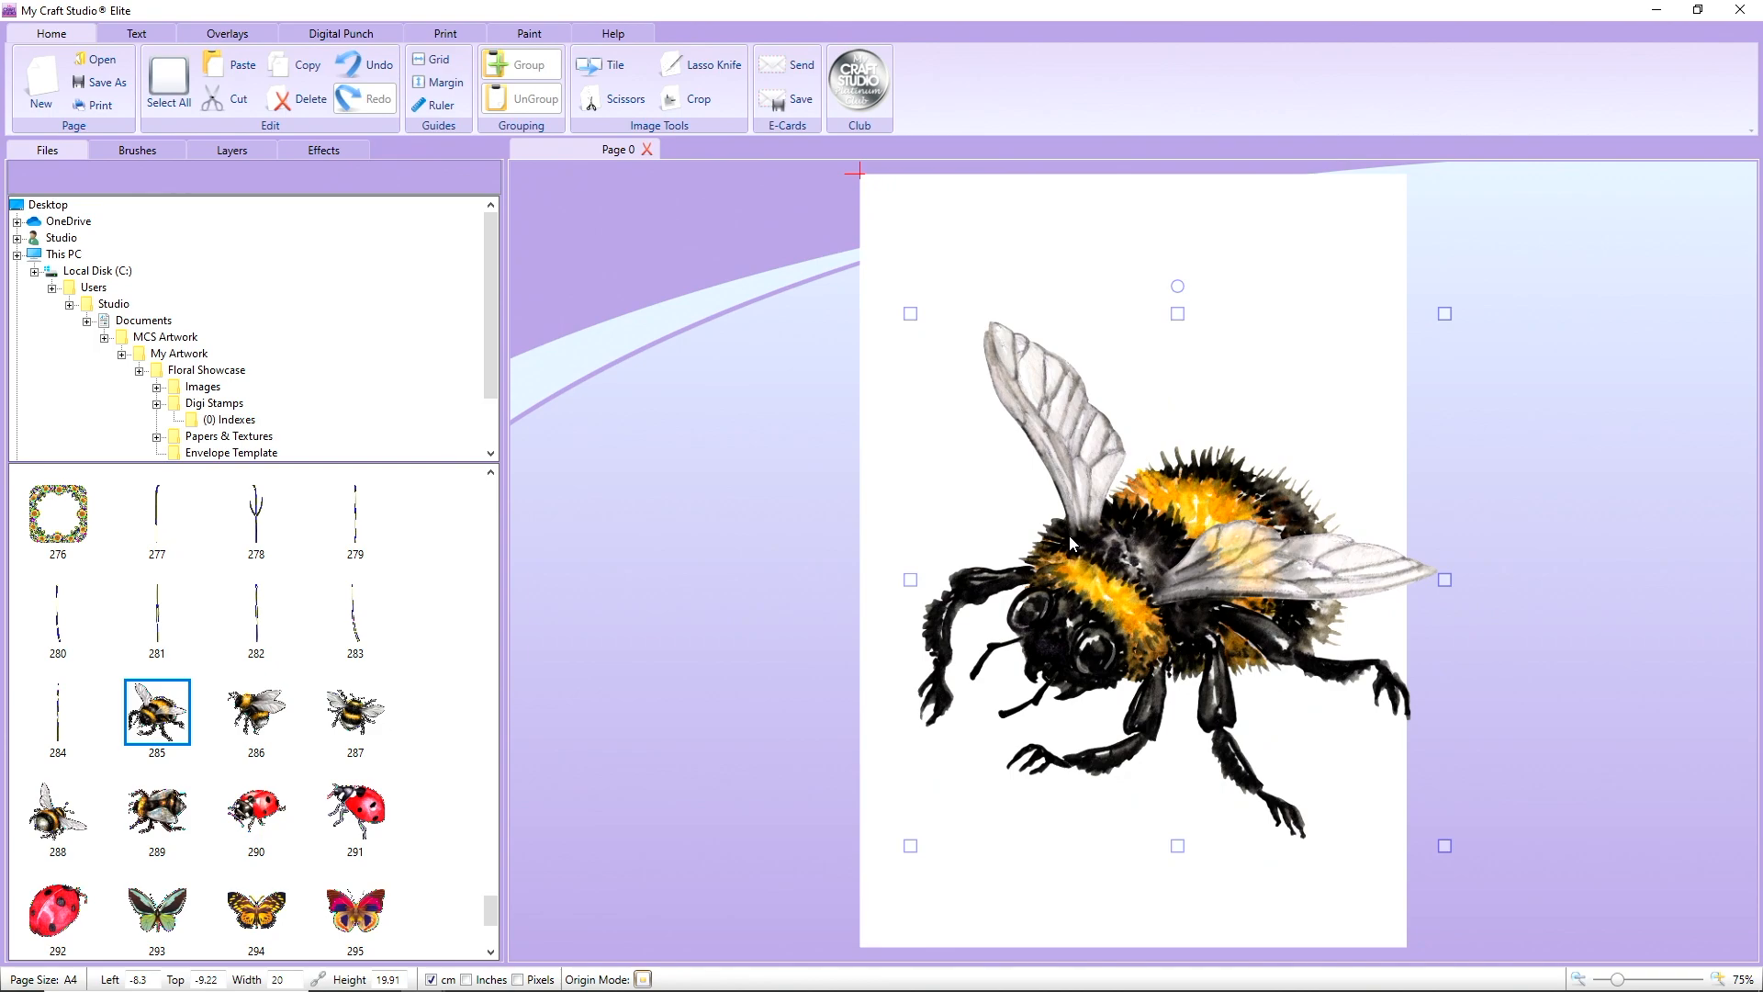
pyautogui.click(303, 98)
# - Place sunflower frame image 276, shrink it to about 11 cm wide and move it to the page's upper-left corner
pyautogui.scroll(2, 223, 610)
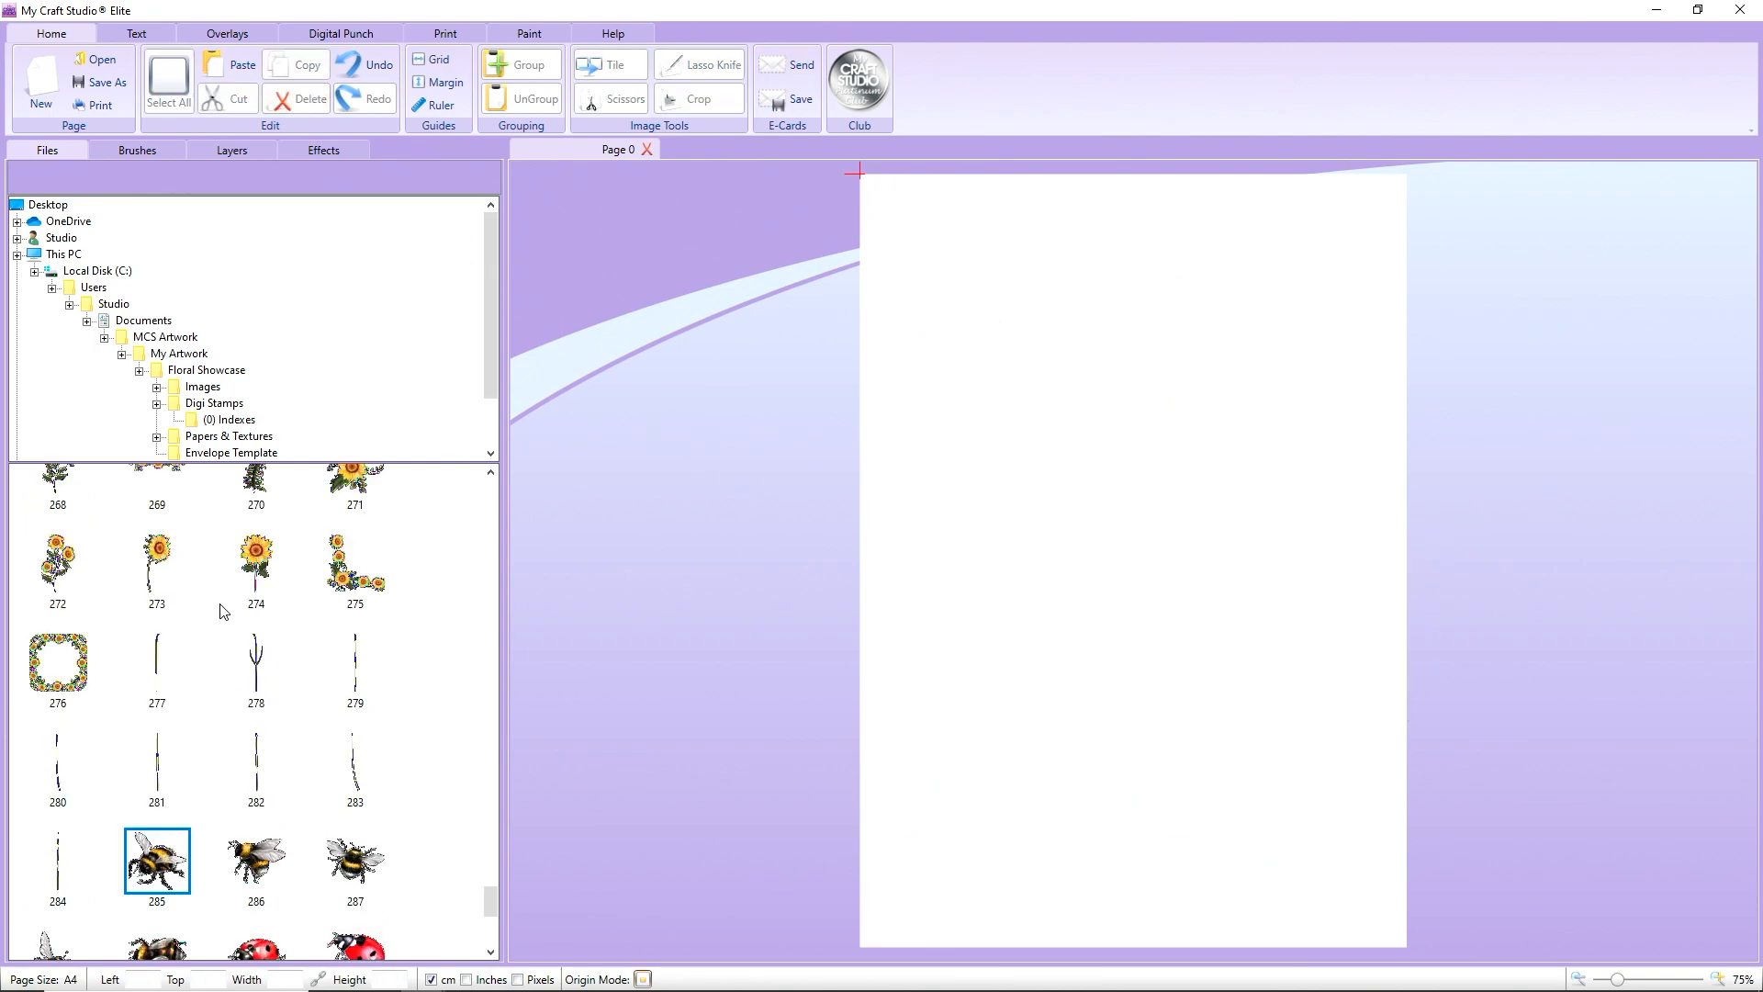
pyautogui.moveTo(57, 661); pyautogui.dragTo(969, 500)
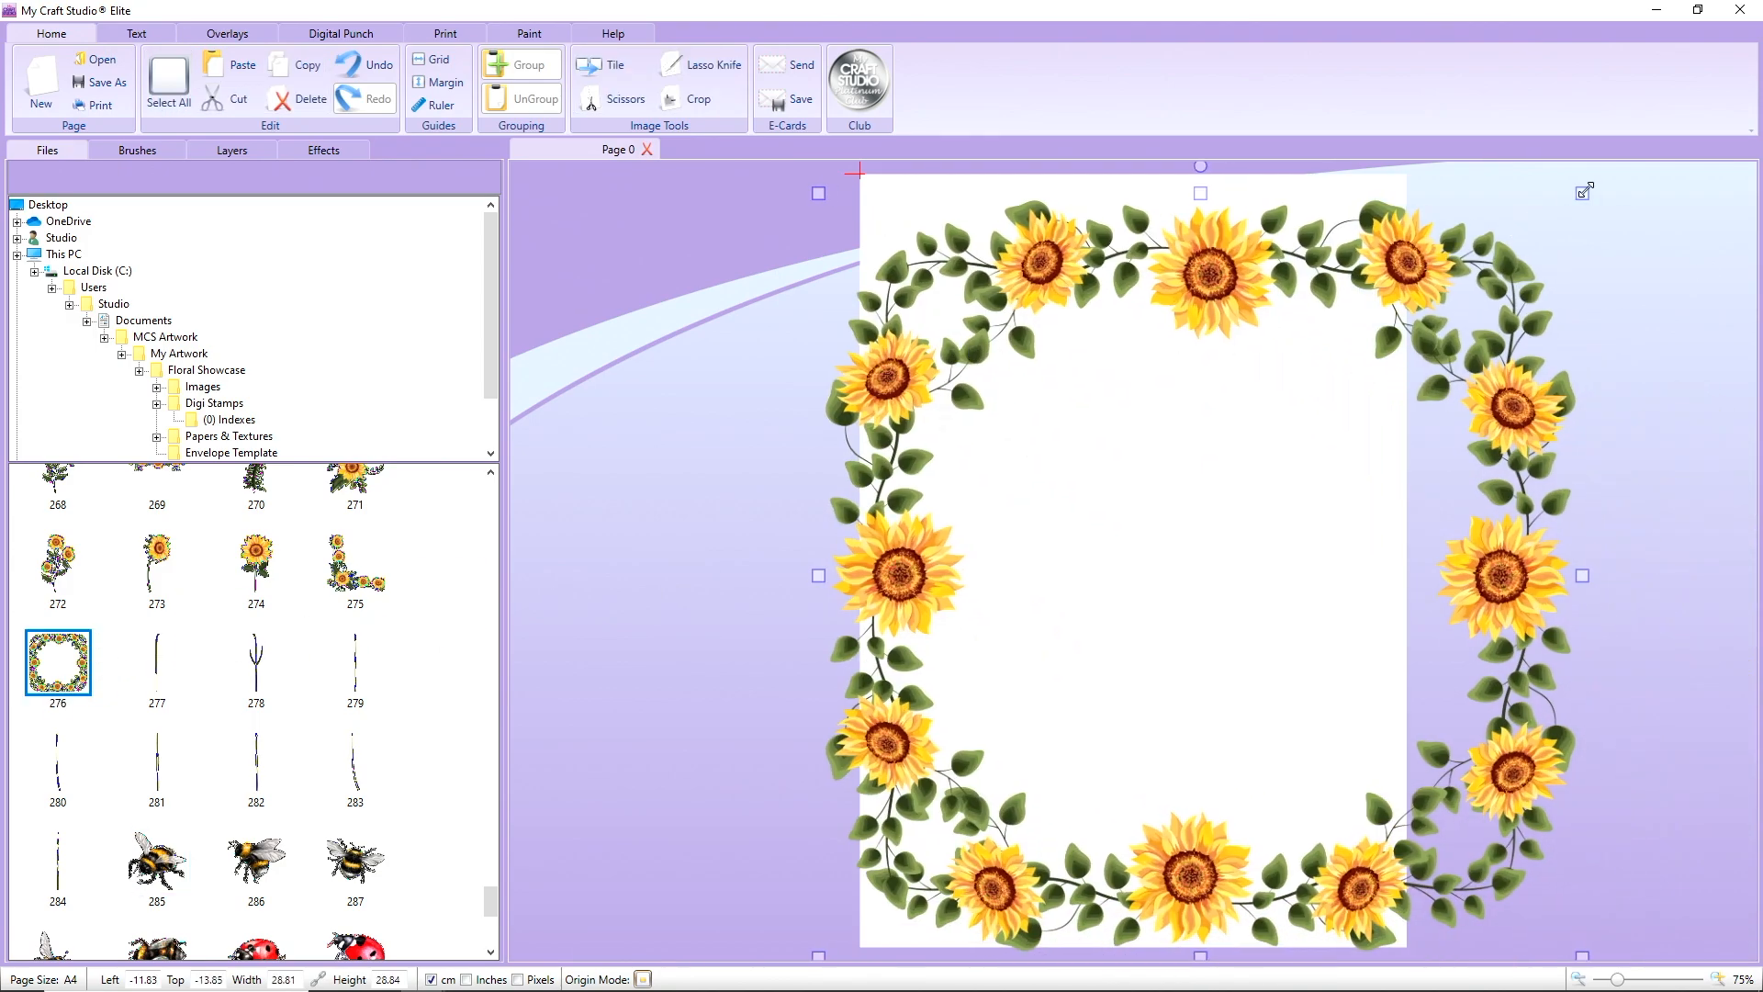
pyautogui.moveTo(1581, 191); pyautogui.dragTo(1118, 658)
pyautogui.moveTo(970, 804); pyautogui.dragTo(1010, 355)
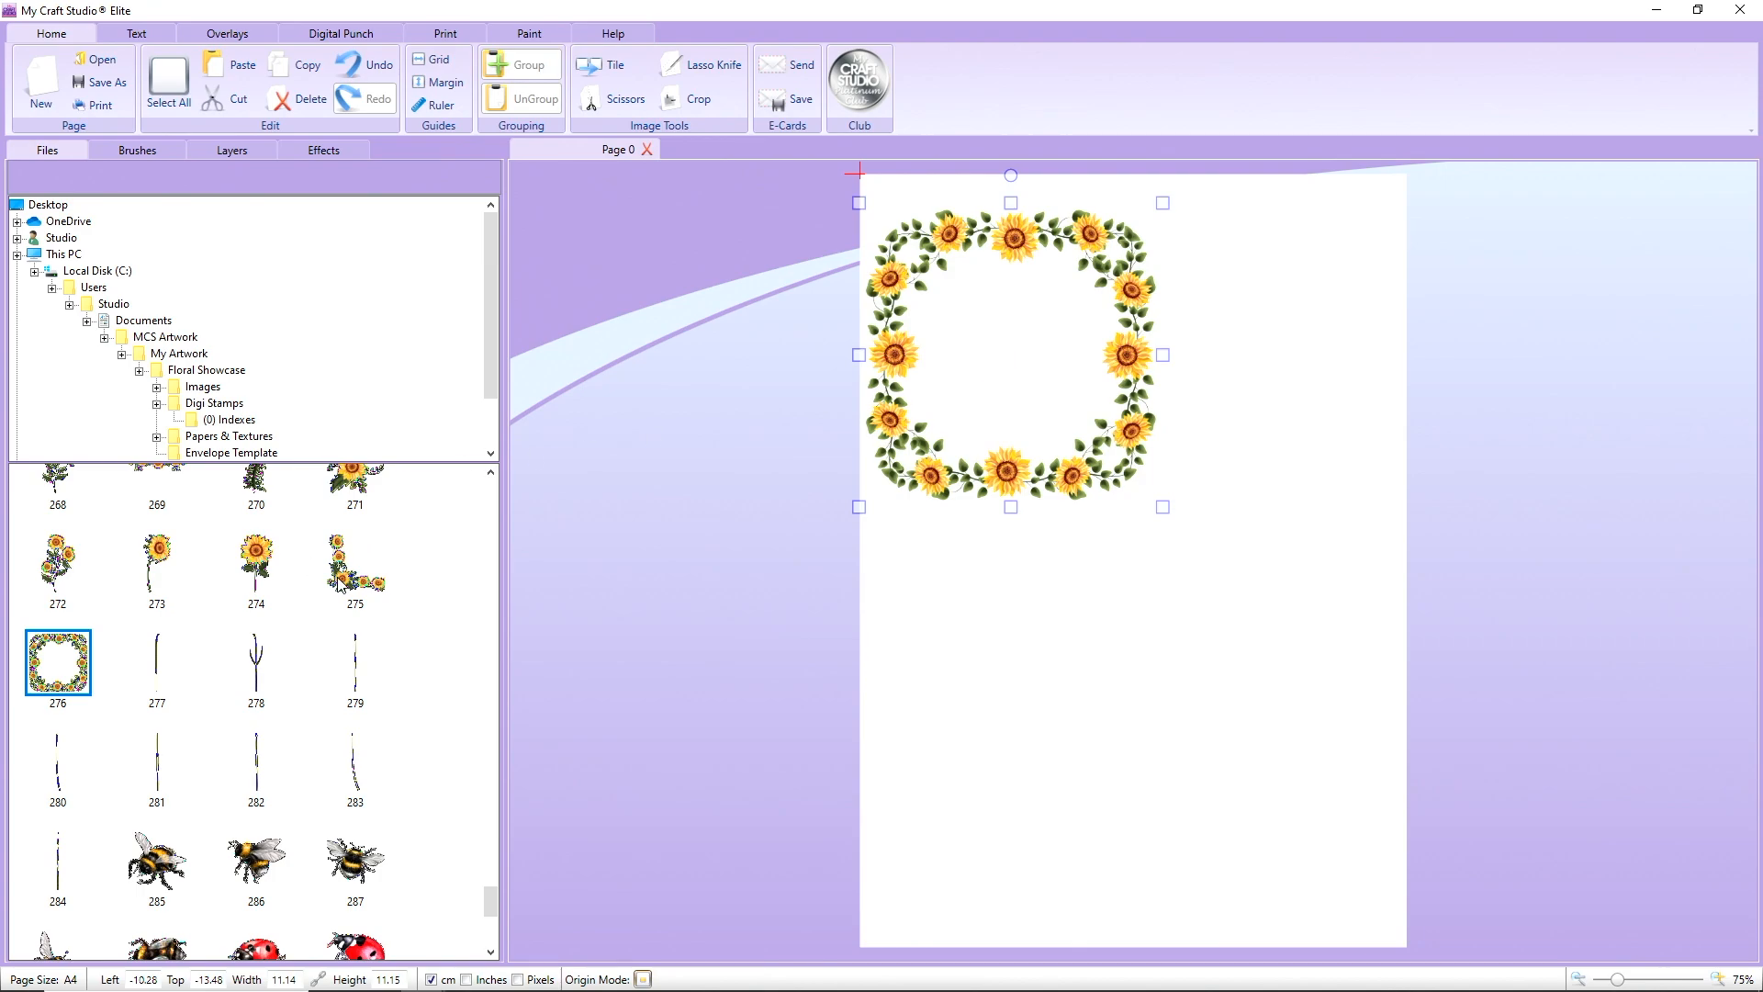
# - Try sunflower corner image 275 and single-stem sunflower image 273 on the page, deleting each in turn
pyautogui.moveTo(340, 579); pyautogui.dragTo(918, 603)
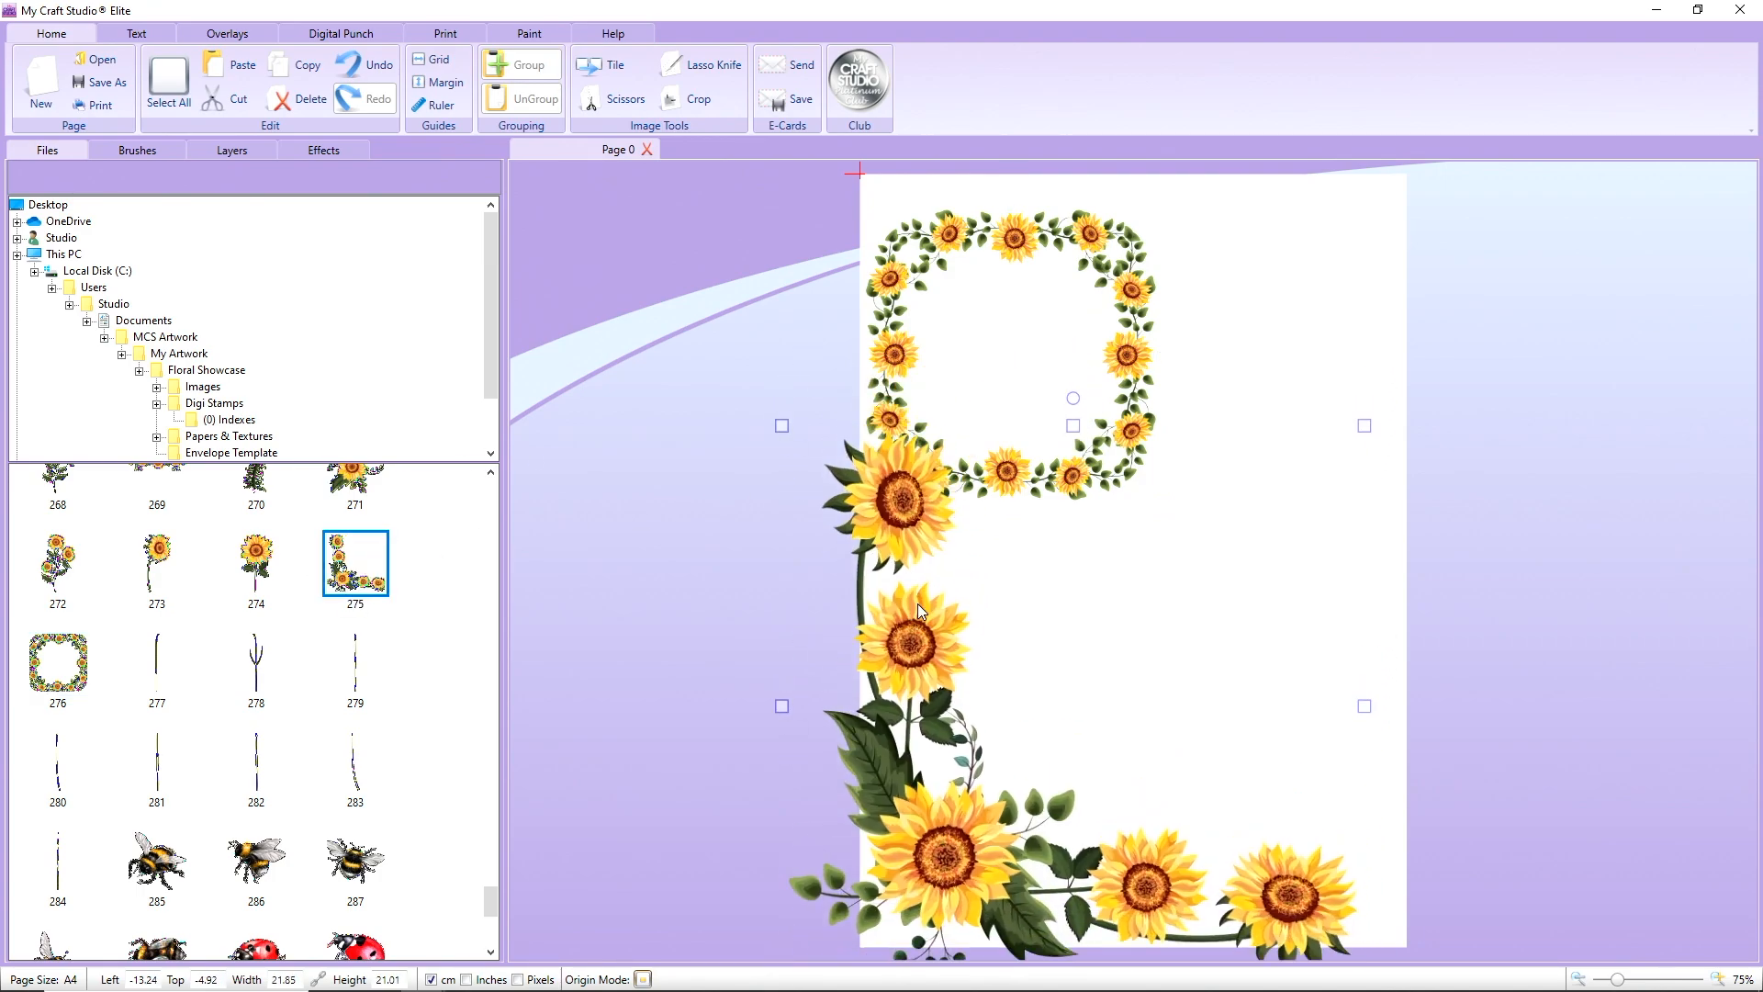
pyautogui.click(292, 103)
pyautogui.scroll(2, 161, 613)
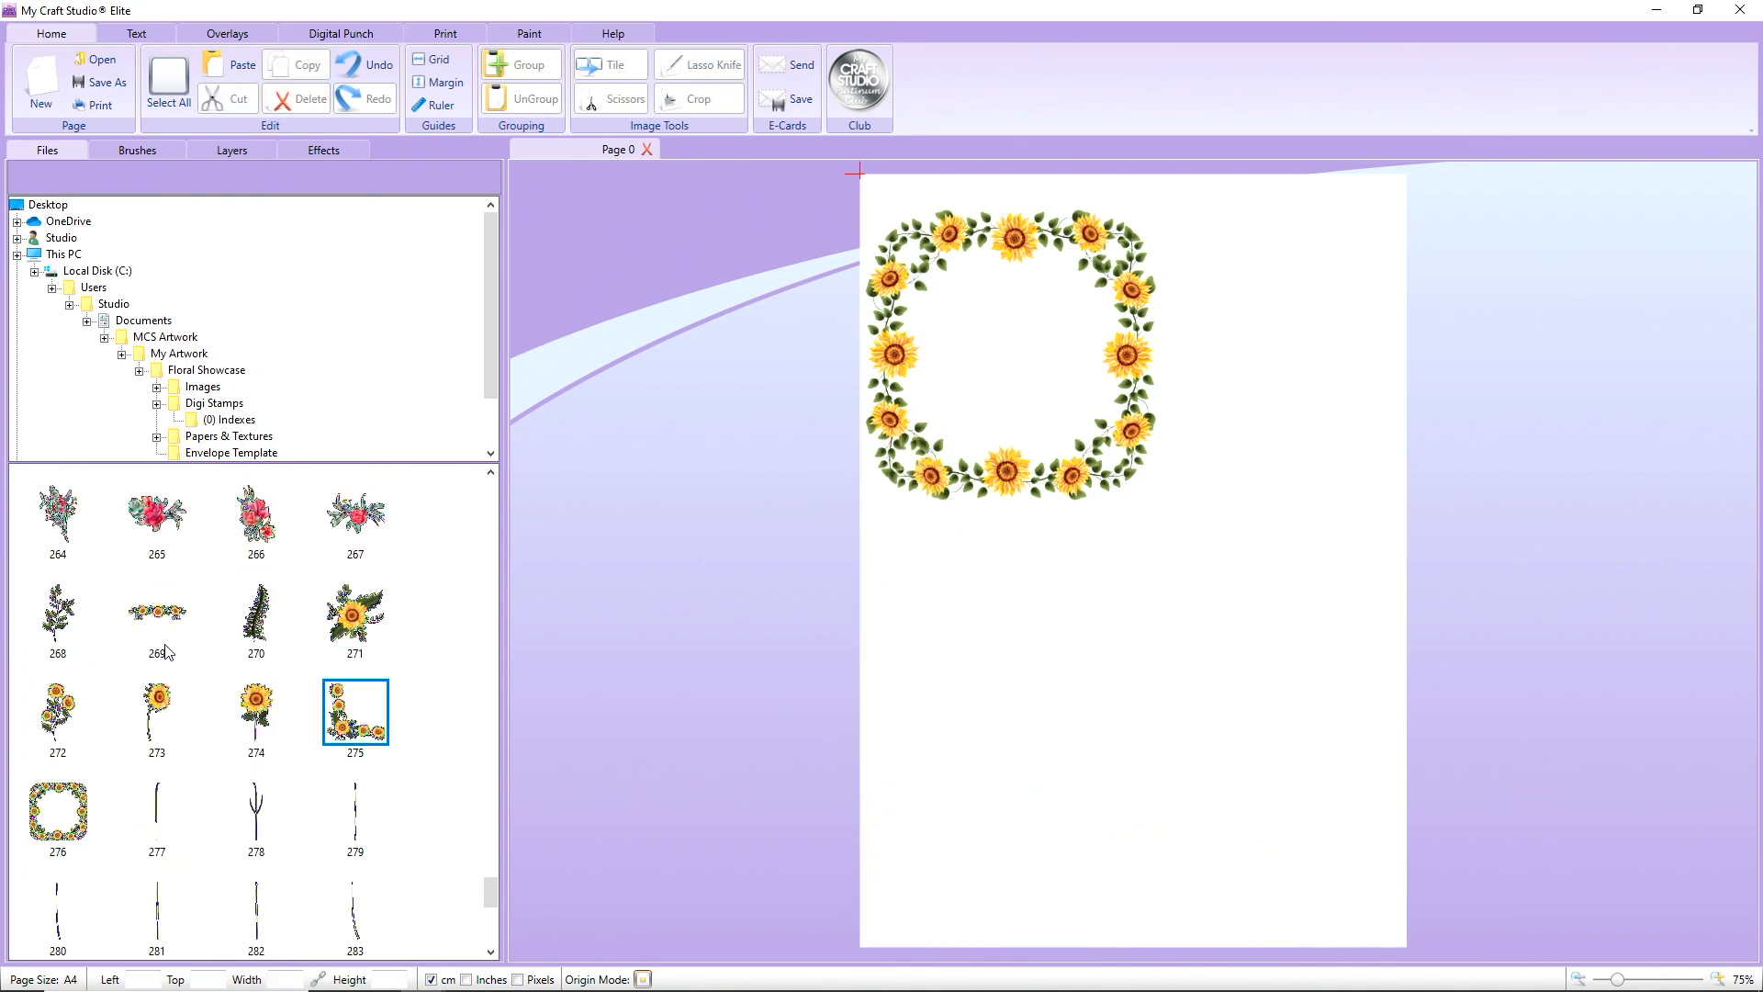
pyautogui.moveTo(157, 707); pyautogui.dragTo(1332, 449)
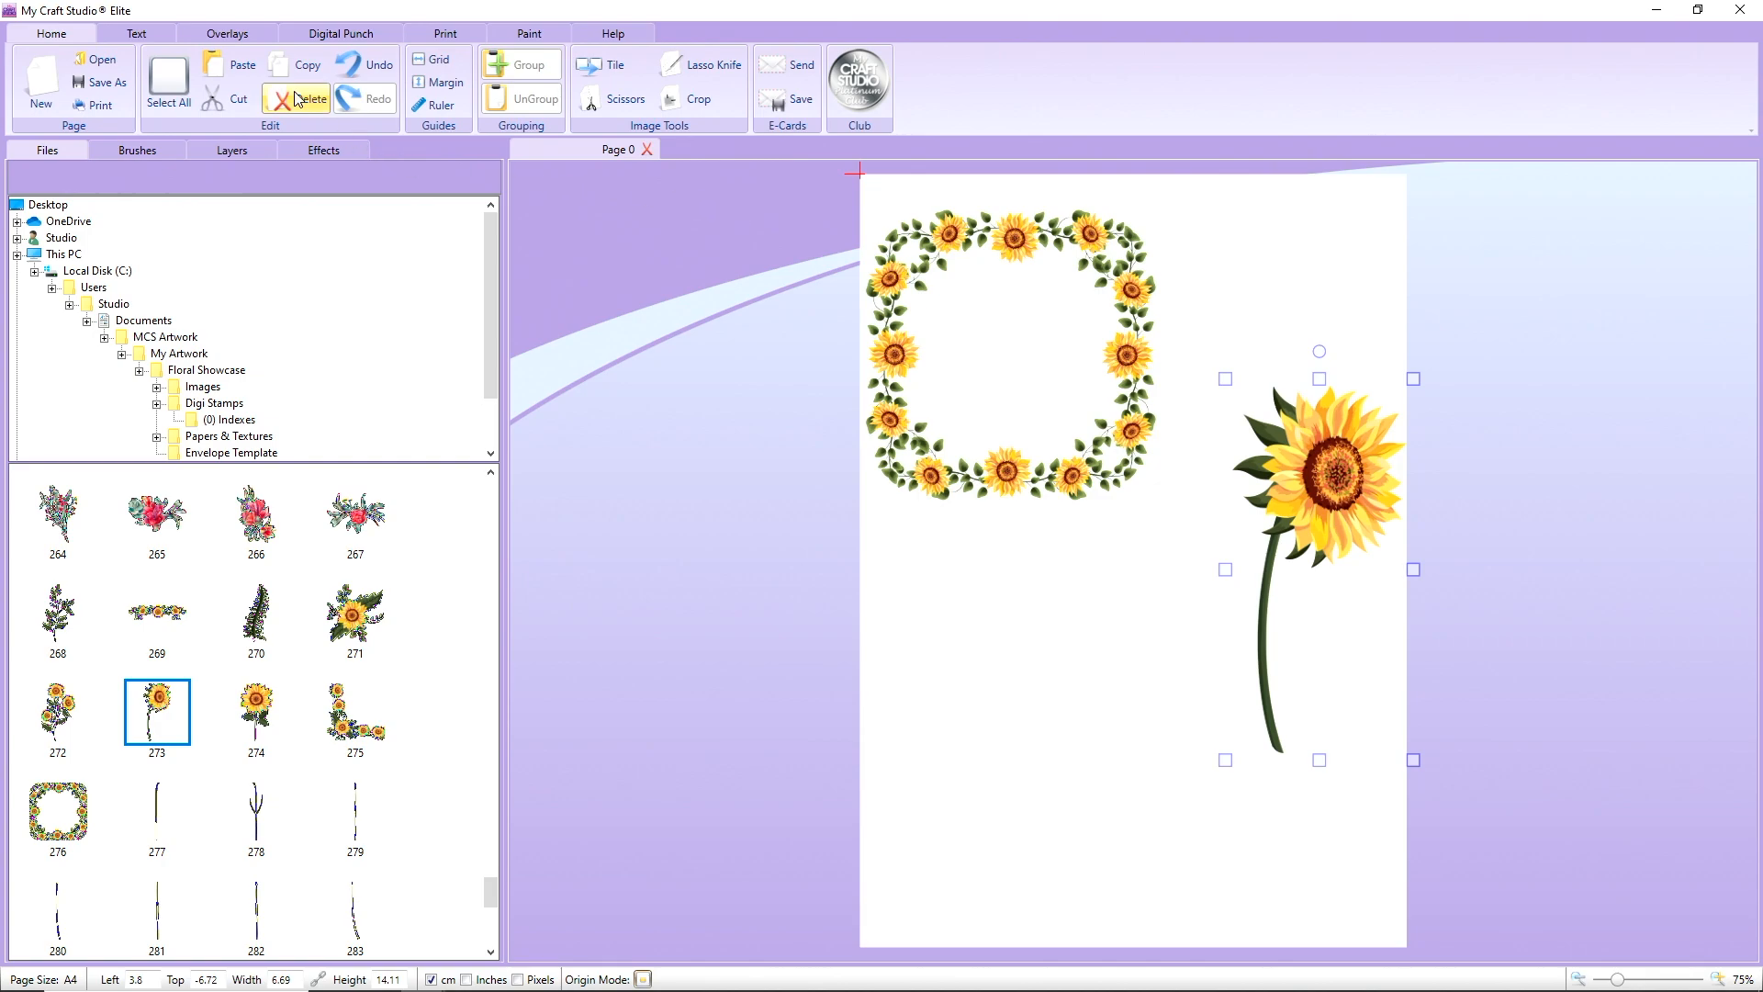
pyautogui.click(323, 108)
# - Shift the sunflower frame partly off the page and delete it
pyautogui.moveTo(971, 249); pyautogui.dragTo(854, 267)
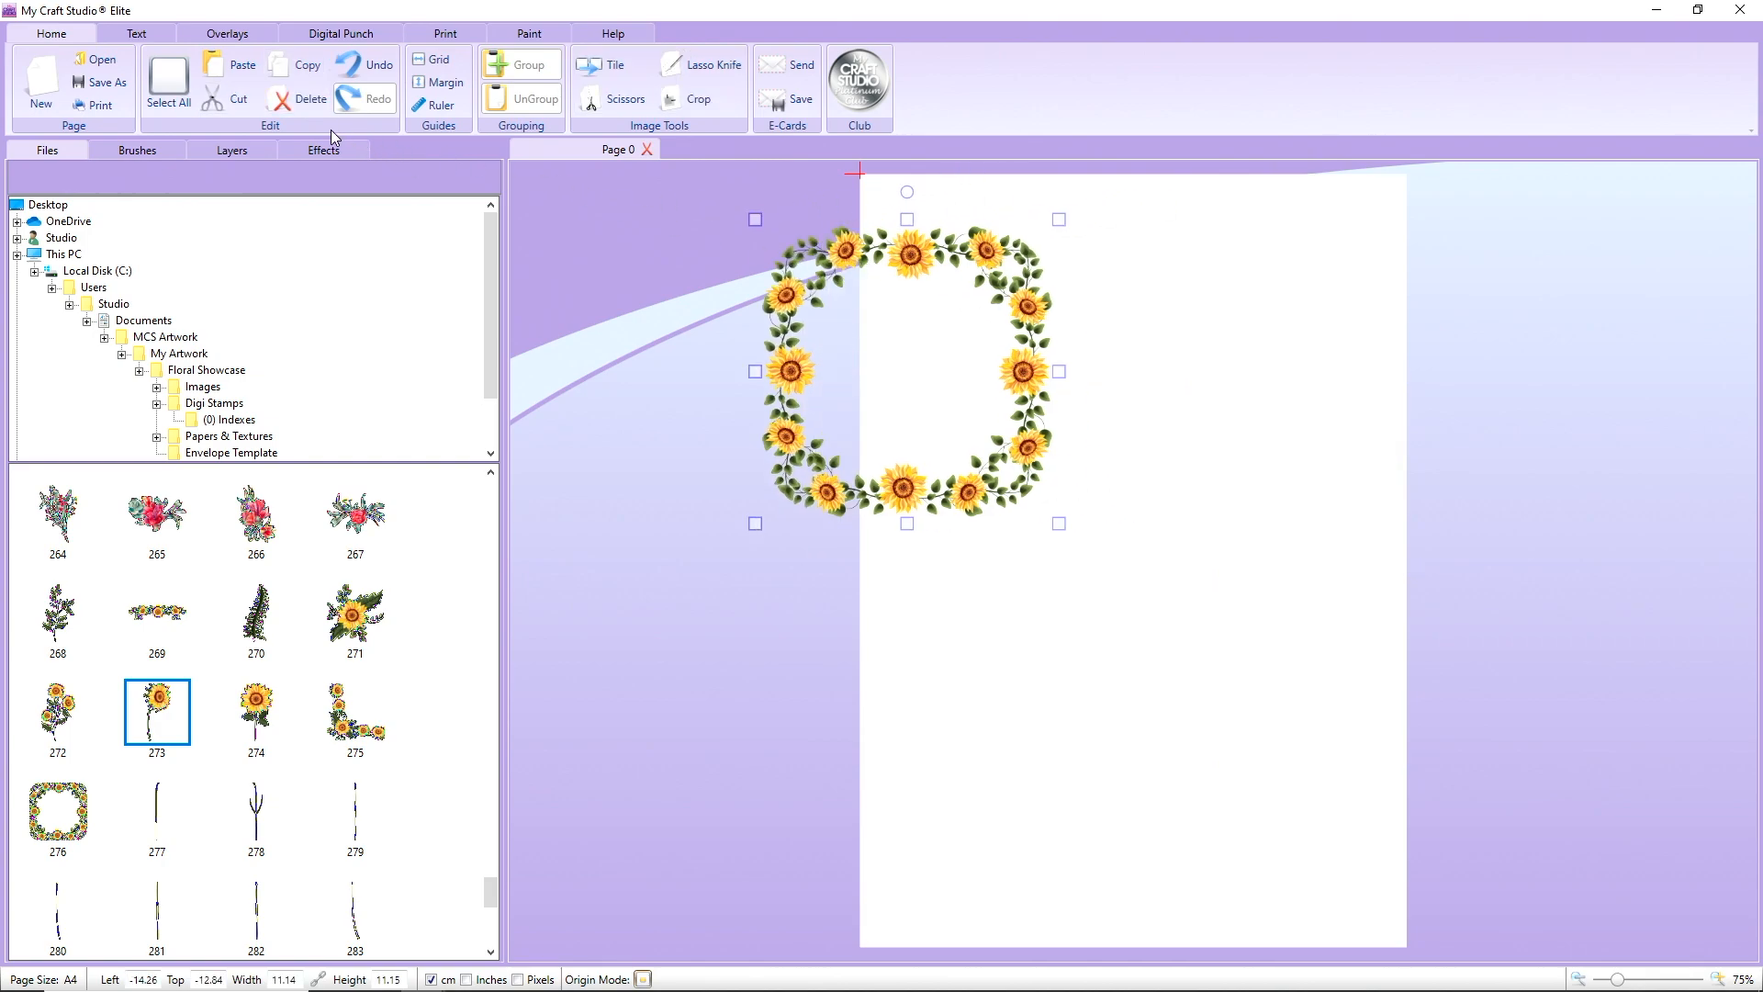
pyautogui.click(310, 99)
# - Place daisy image 241 on the page, then delete it
pyautogui.scroll(6, 236, 603)
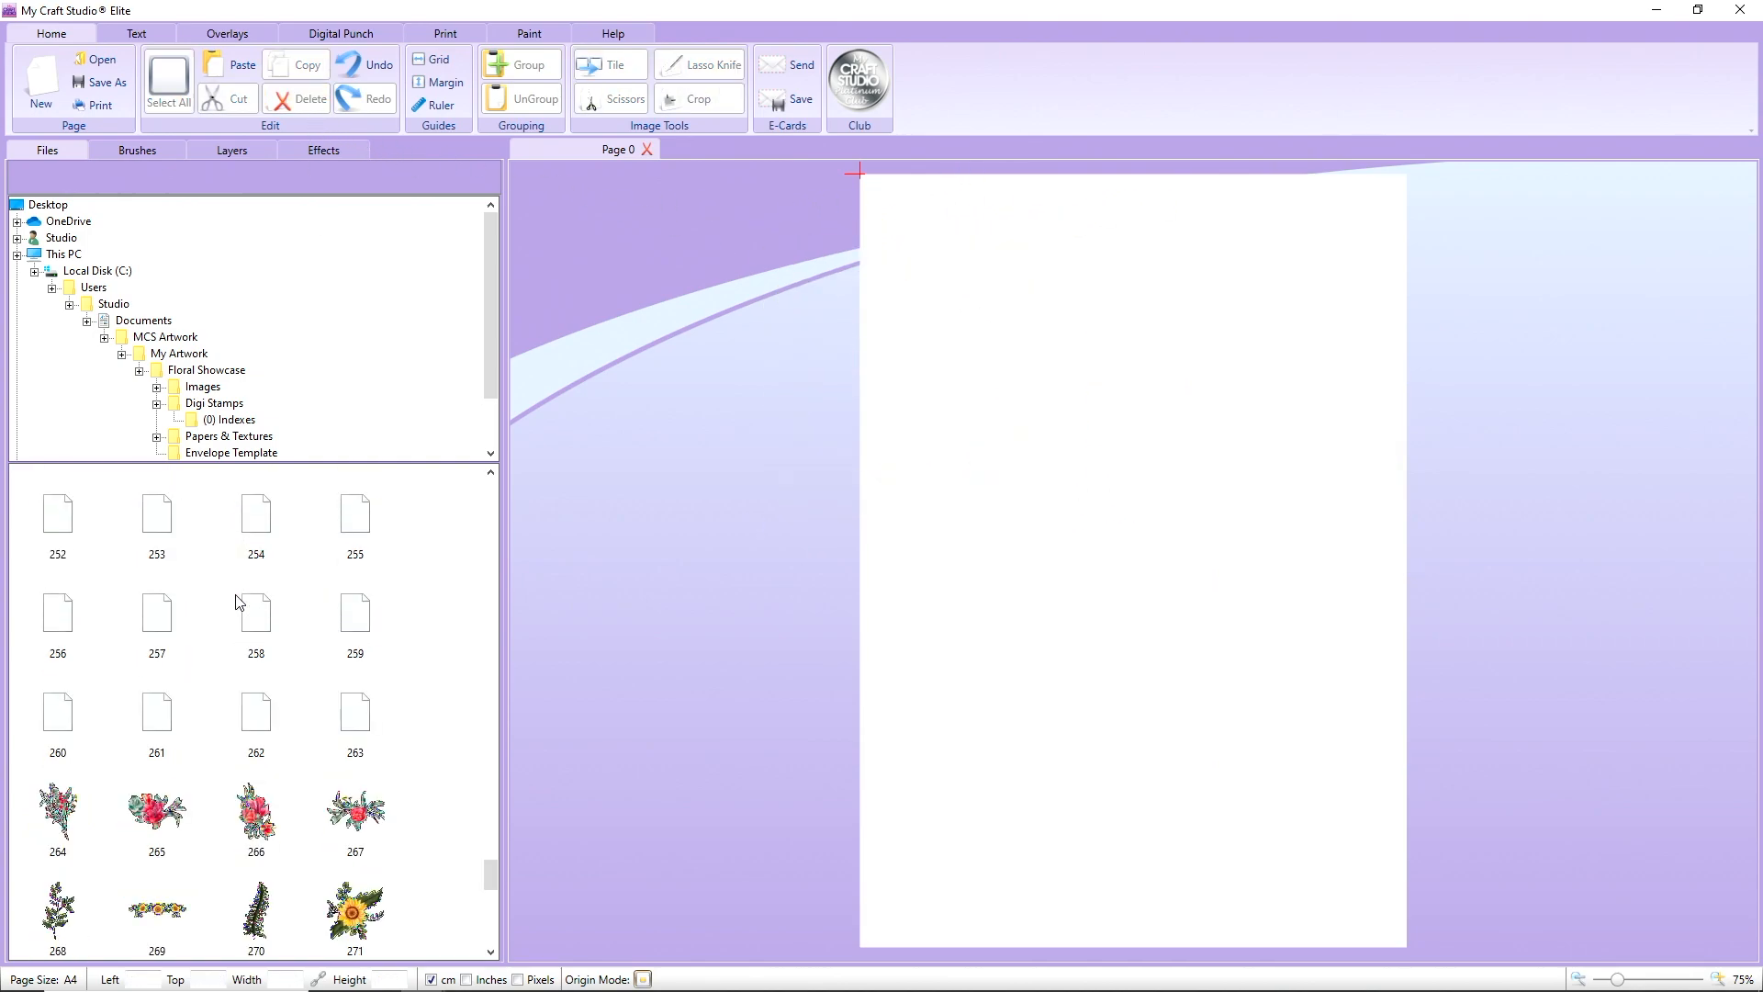
pyautogui.scroll(3, 237, 603)
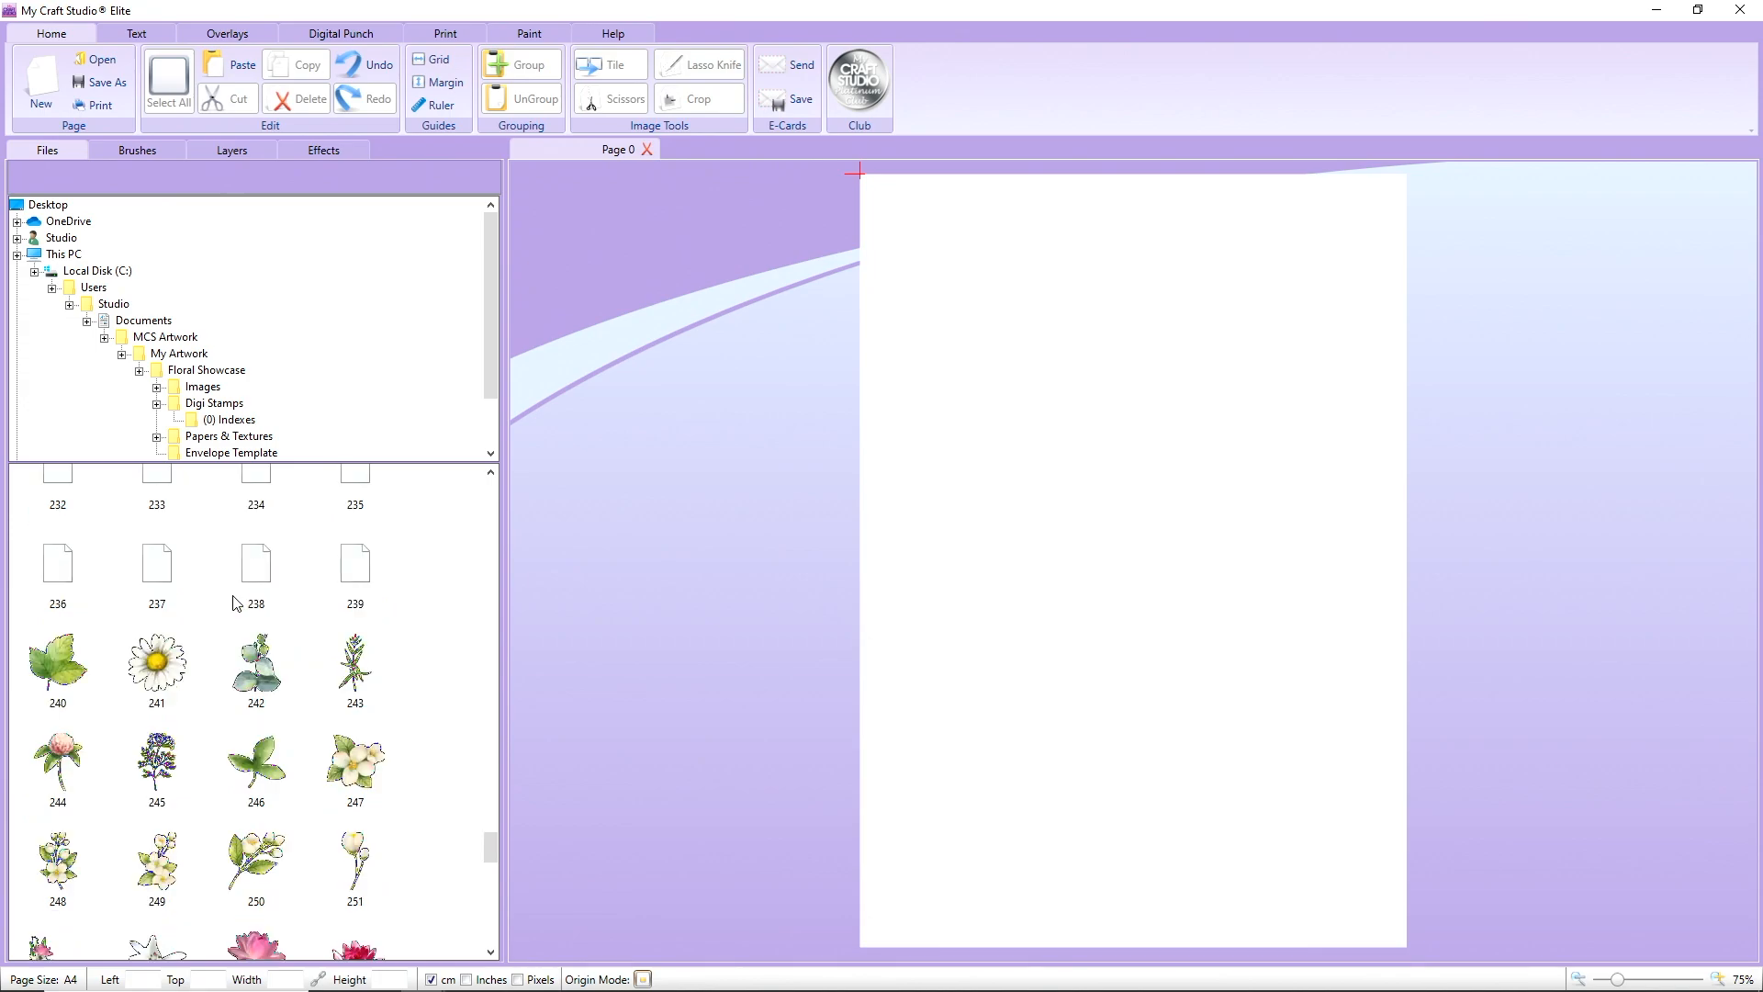
pyautogui.moveTo(161, 818); pyautogui.dragTo(1403, 772)
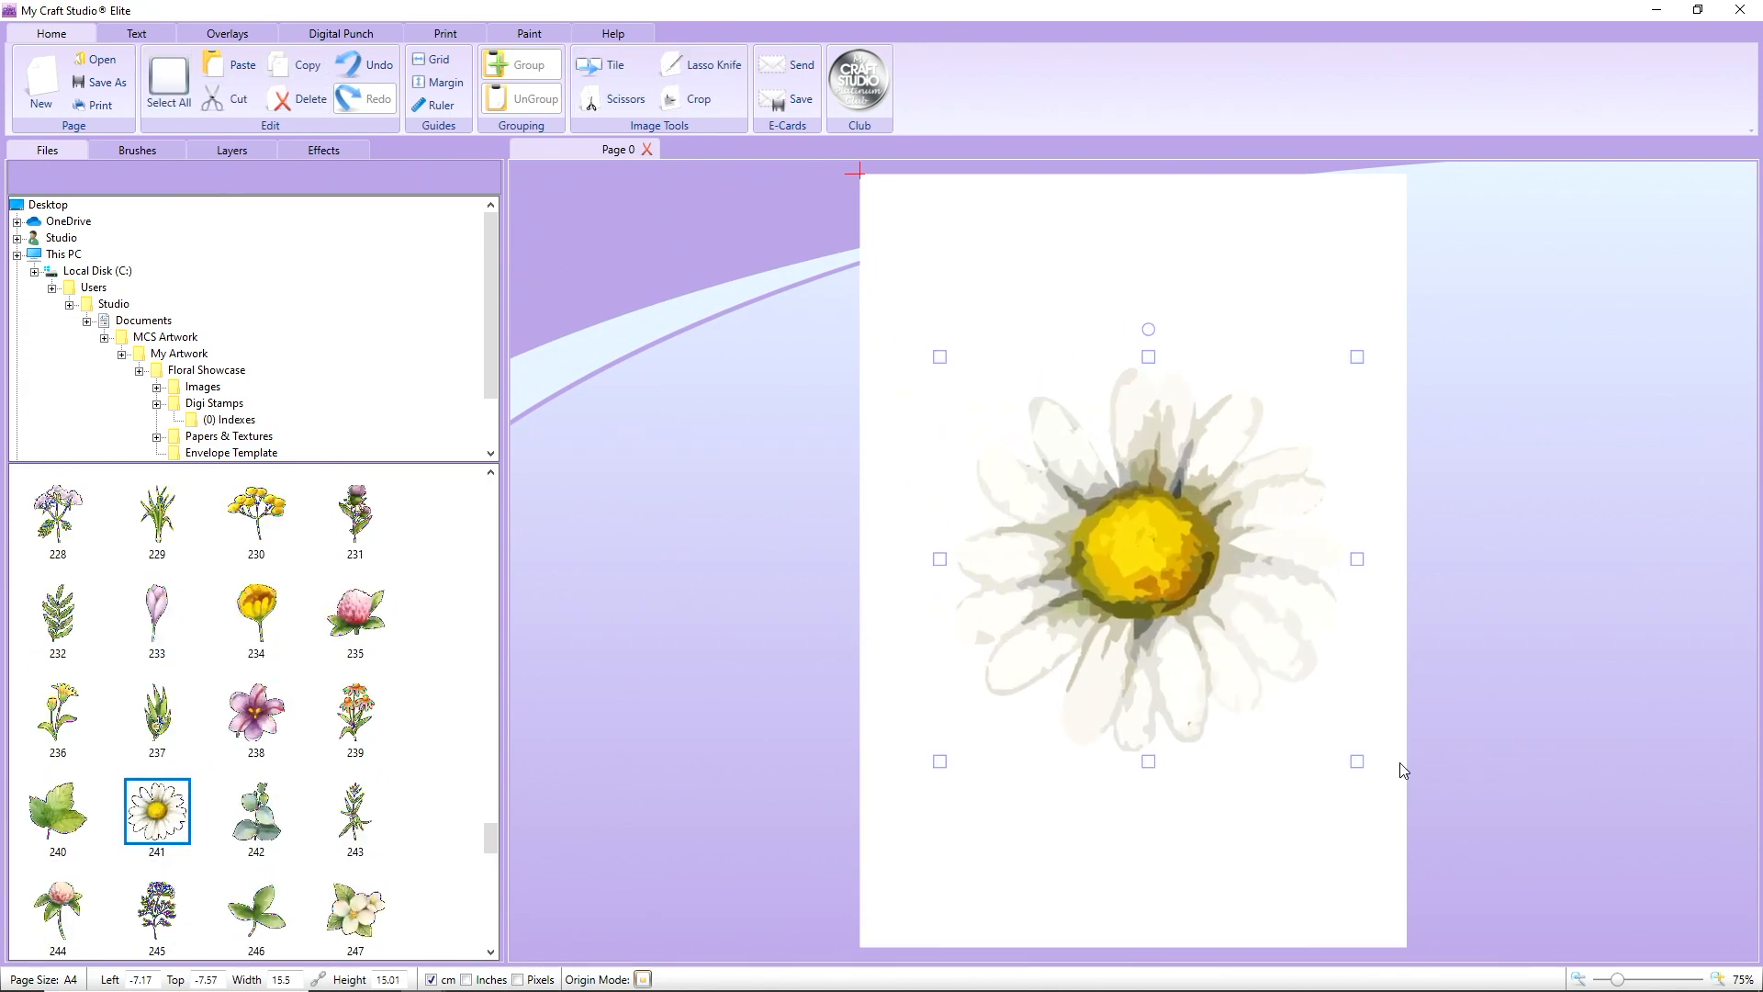
pyautogui.click(298, 99)
# - Place floral wreath image 121 on the page
pyautogui.scroll(2, 190, 621)
pyautogui.scroll(5, 190, 621)
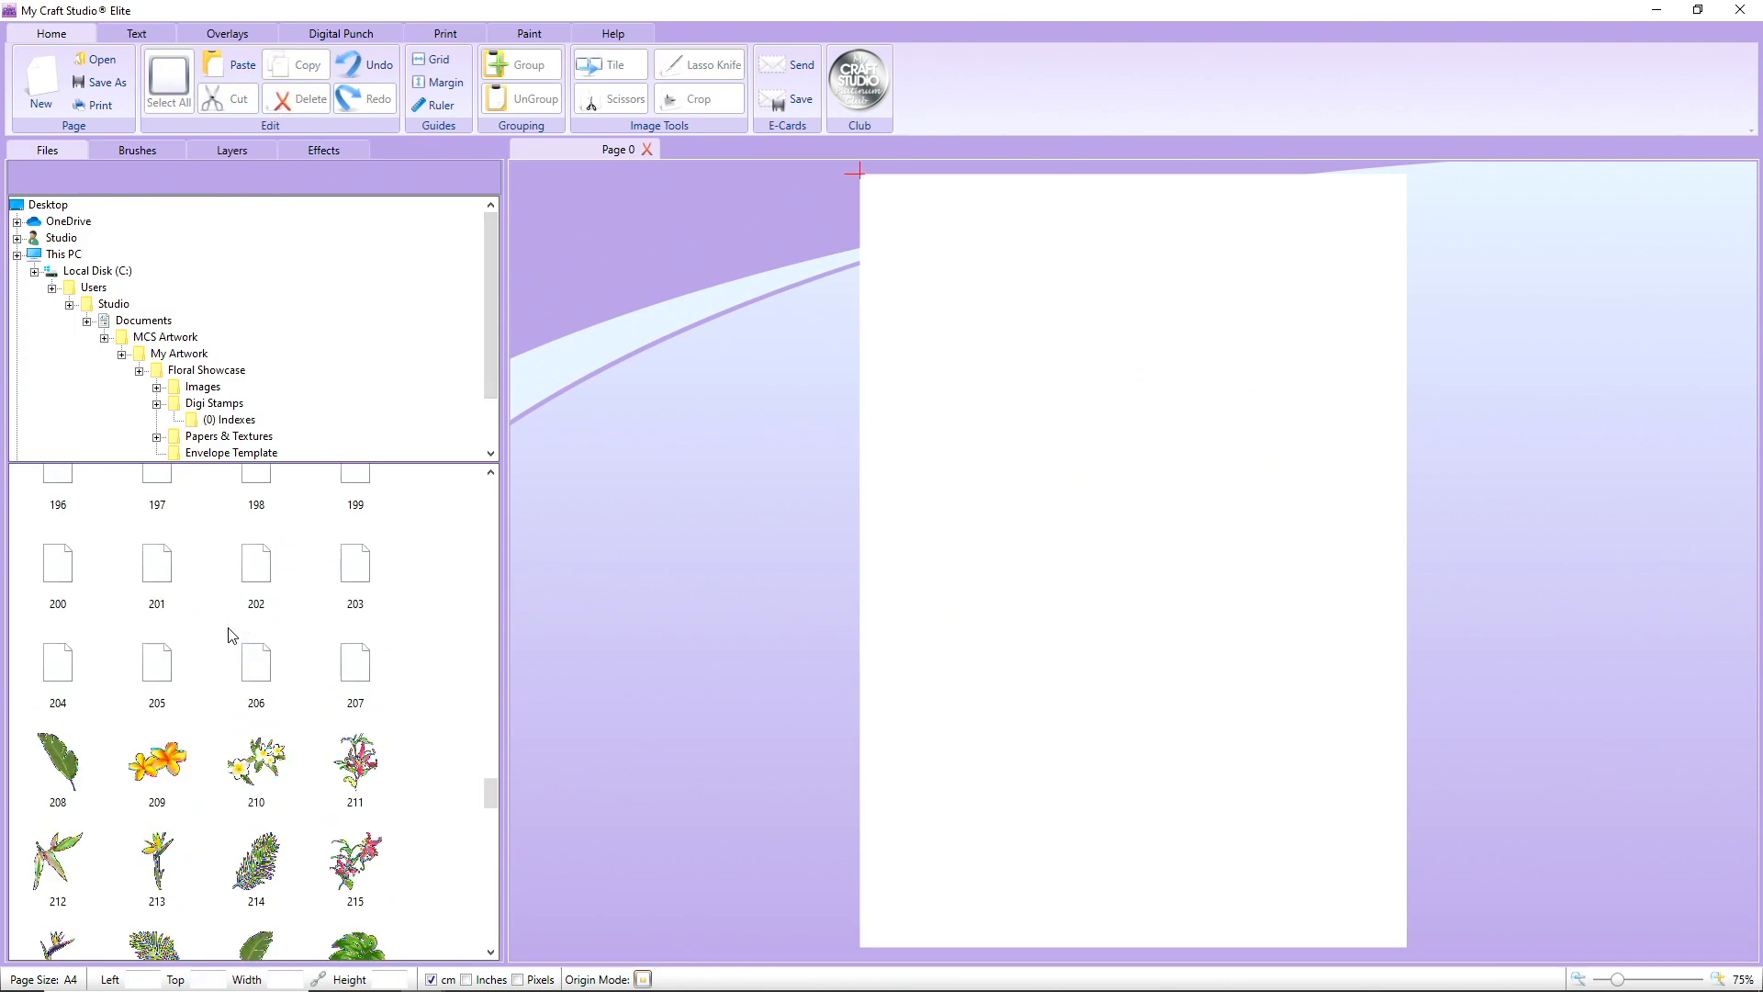
pyautogui.scroll(1, 183, 678)
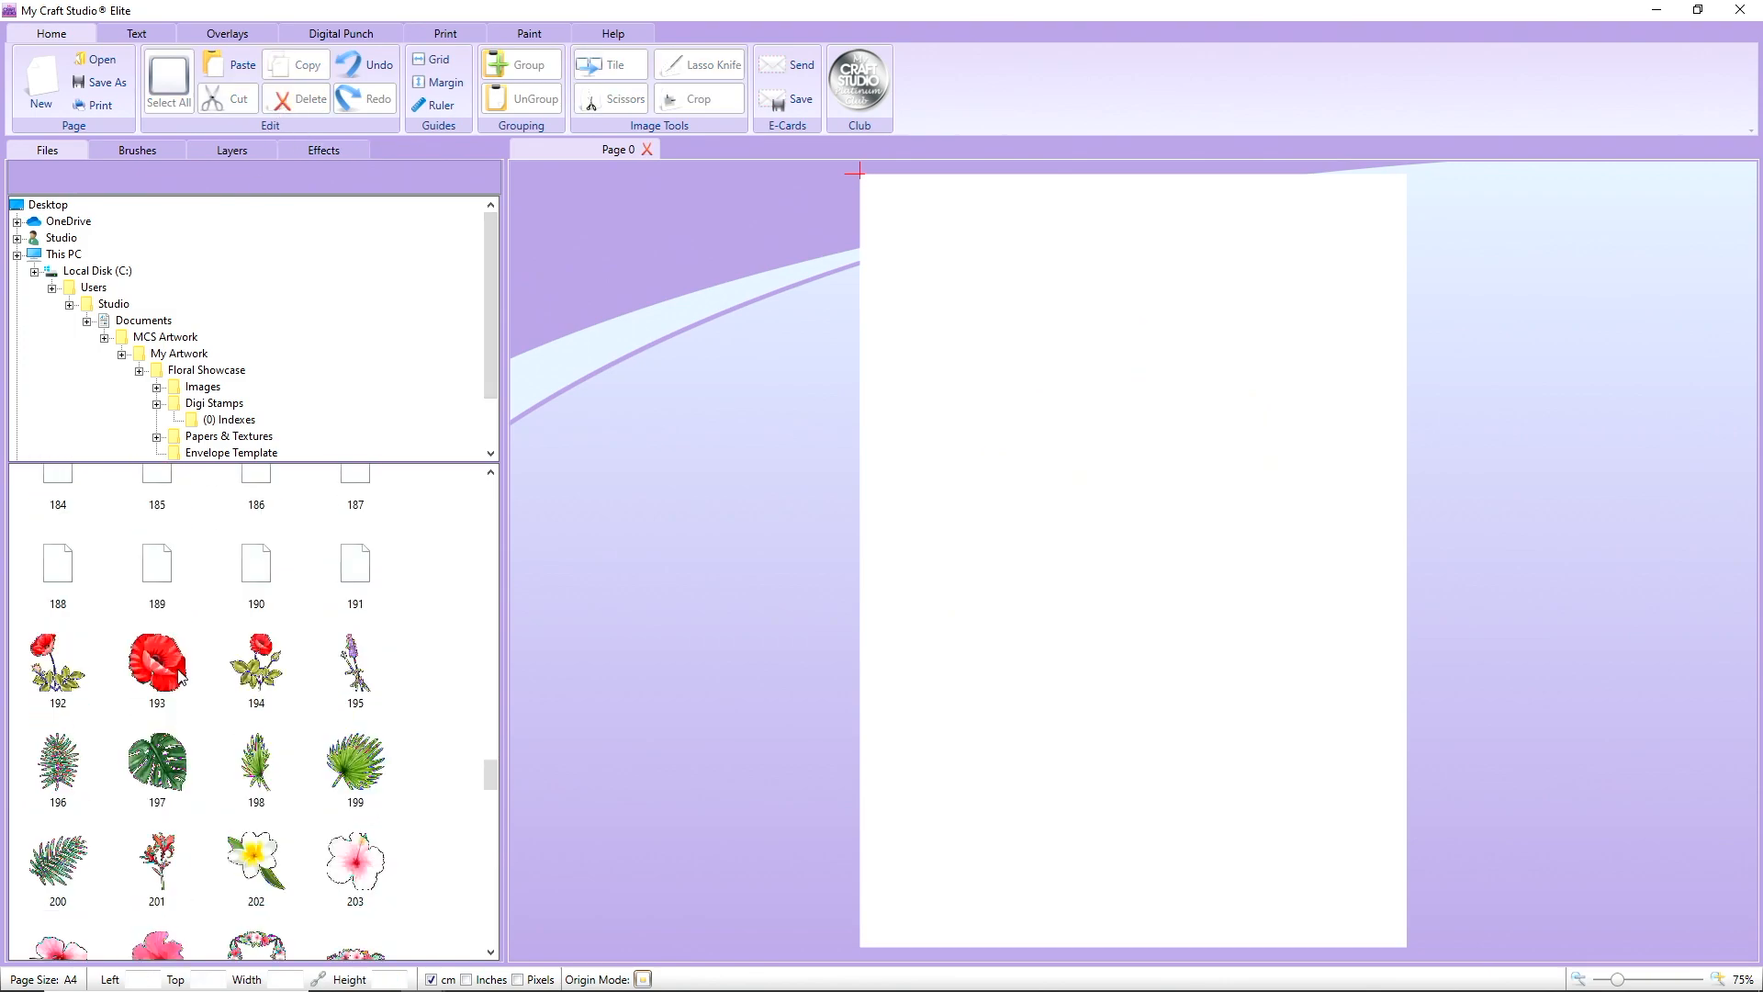
pyautogui.scroll(2, 183, 678)
pyautogui.scroll(4, 188, 680)
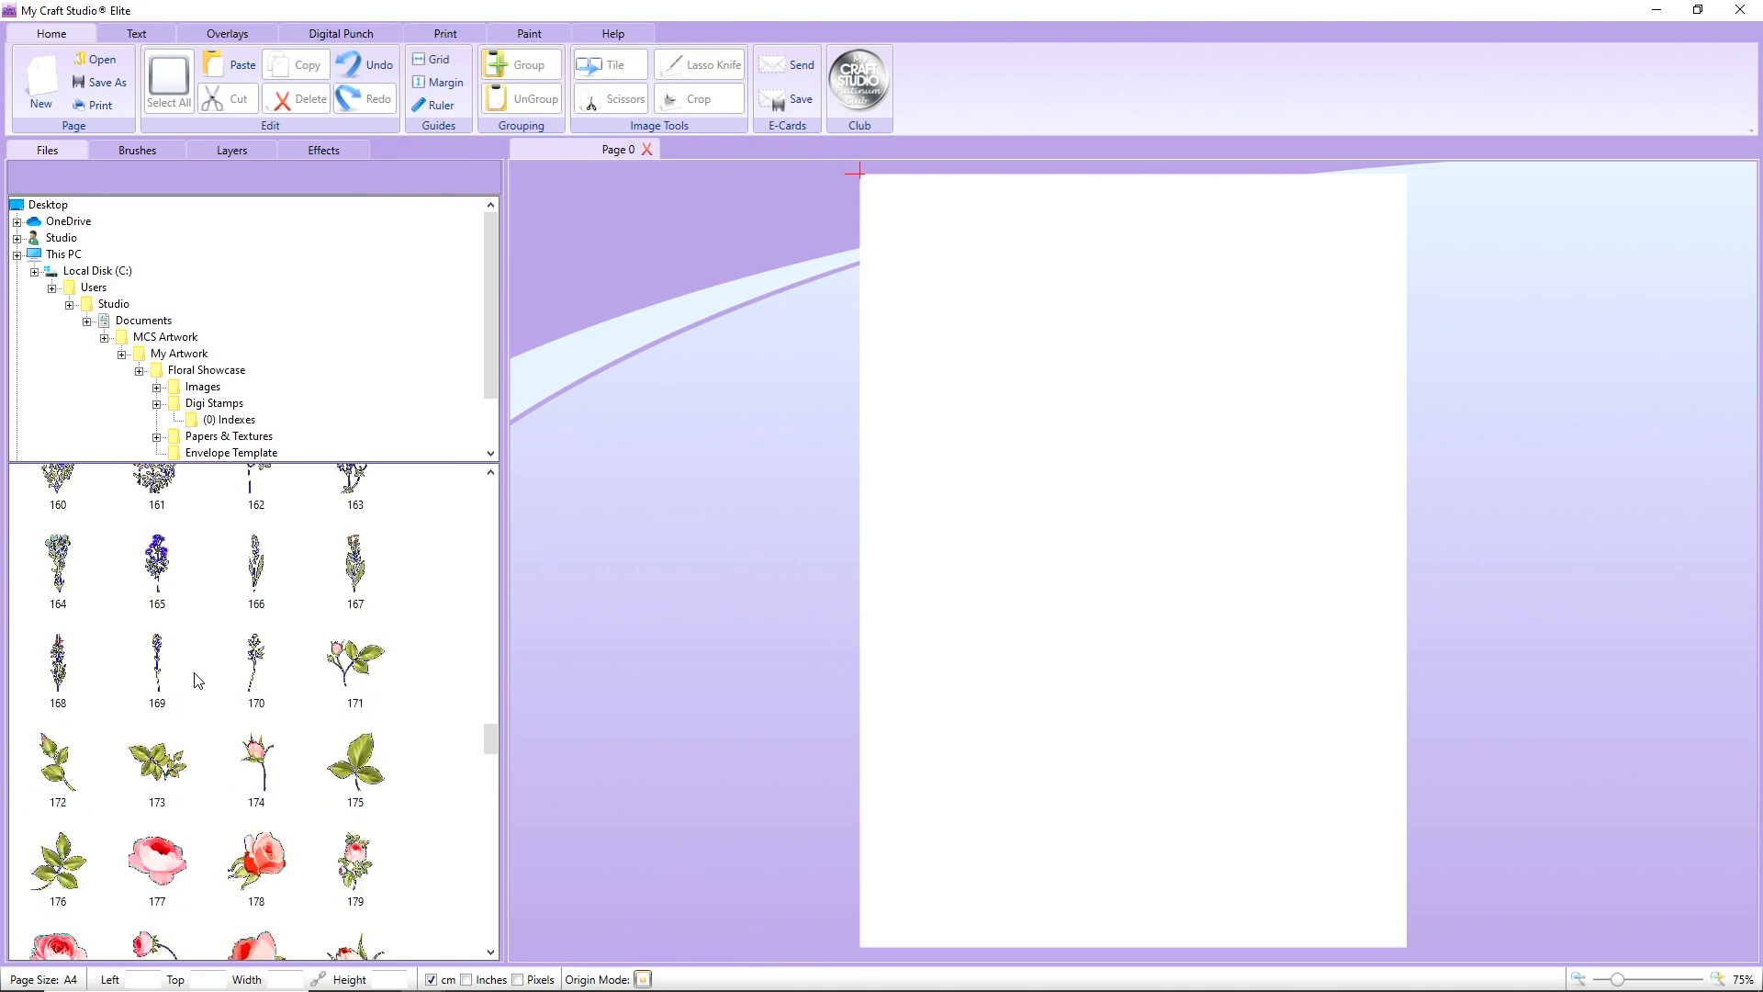
pyautogui.scroll(2, 198, 680)
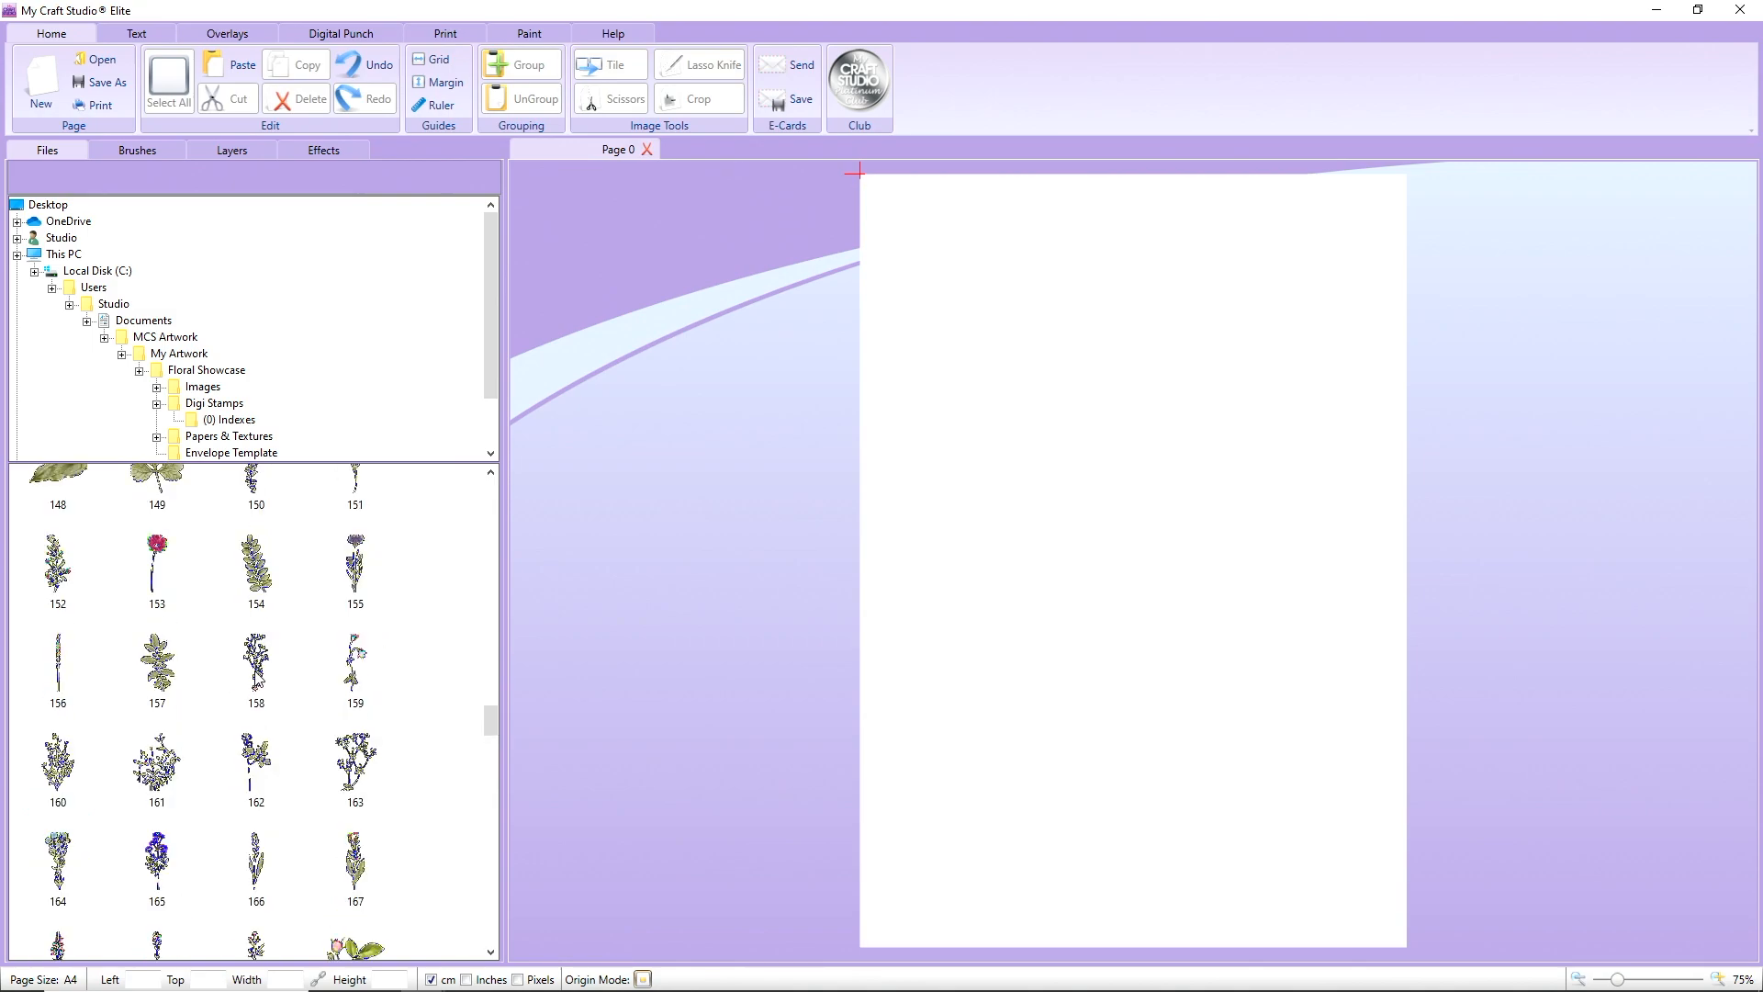
pyautogui.scroll(9, 257, 681)
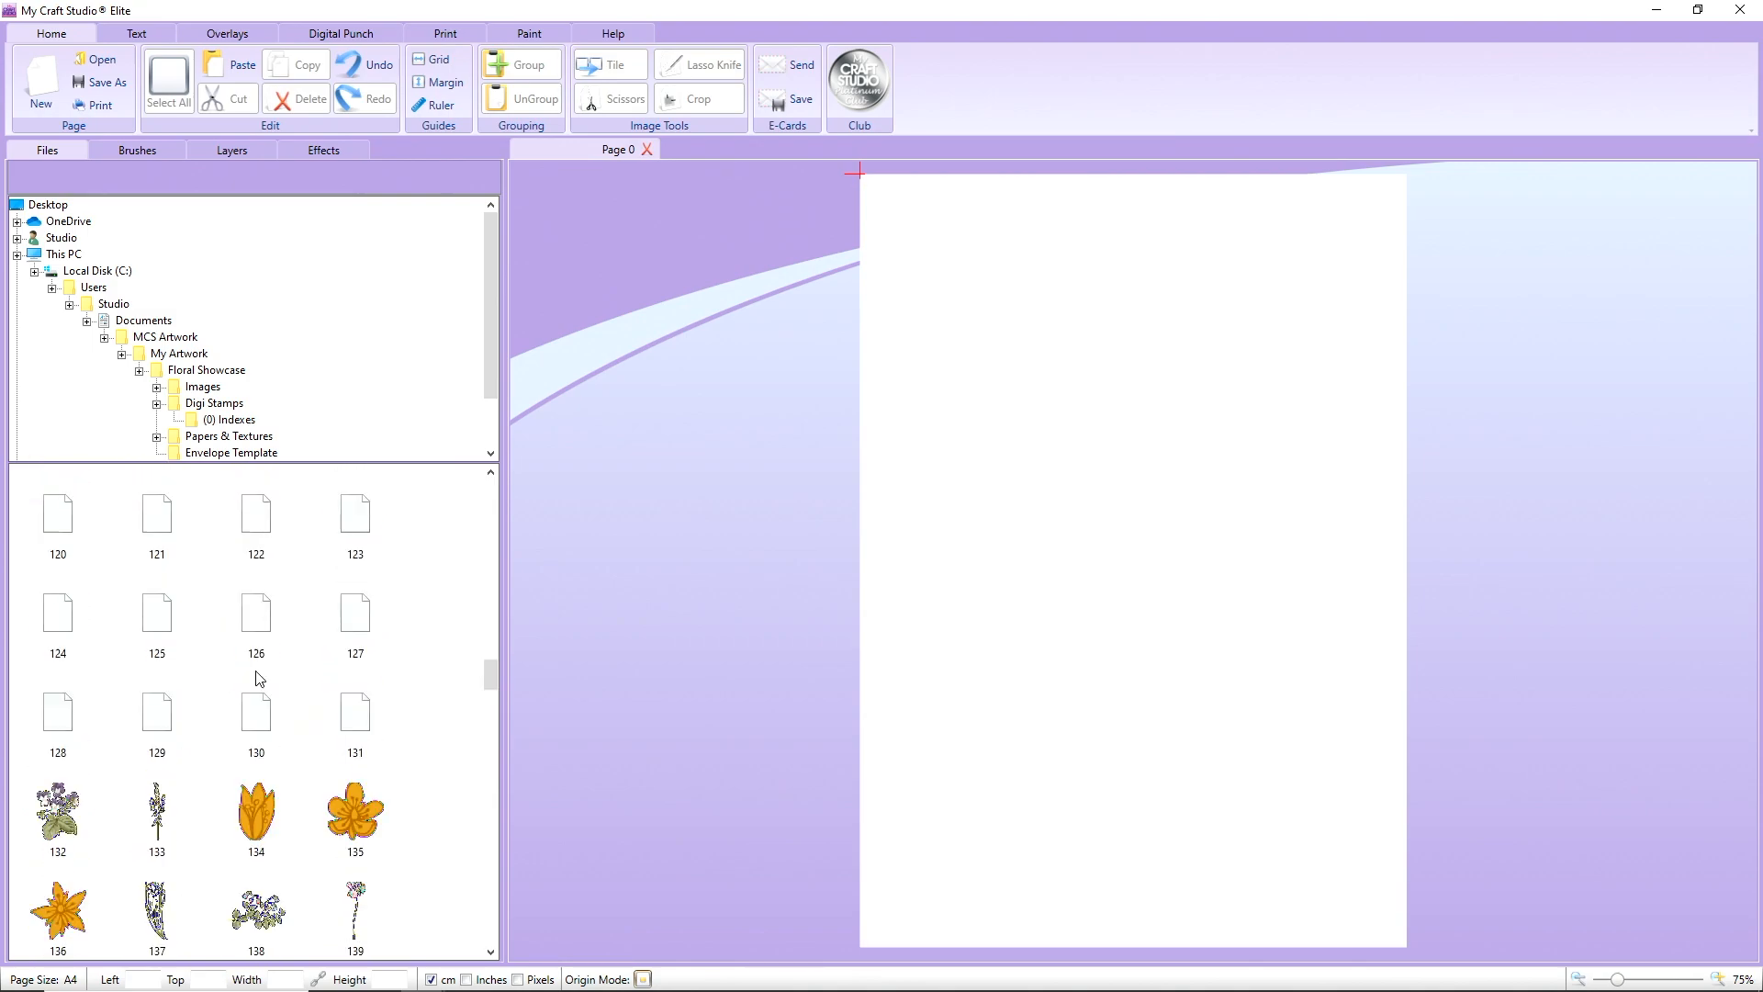
pyautogui.scroll(2, 258, 682)
pyautogui.moveTo(152, 825); pyautogui.dragTo(982, 429)
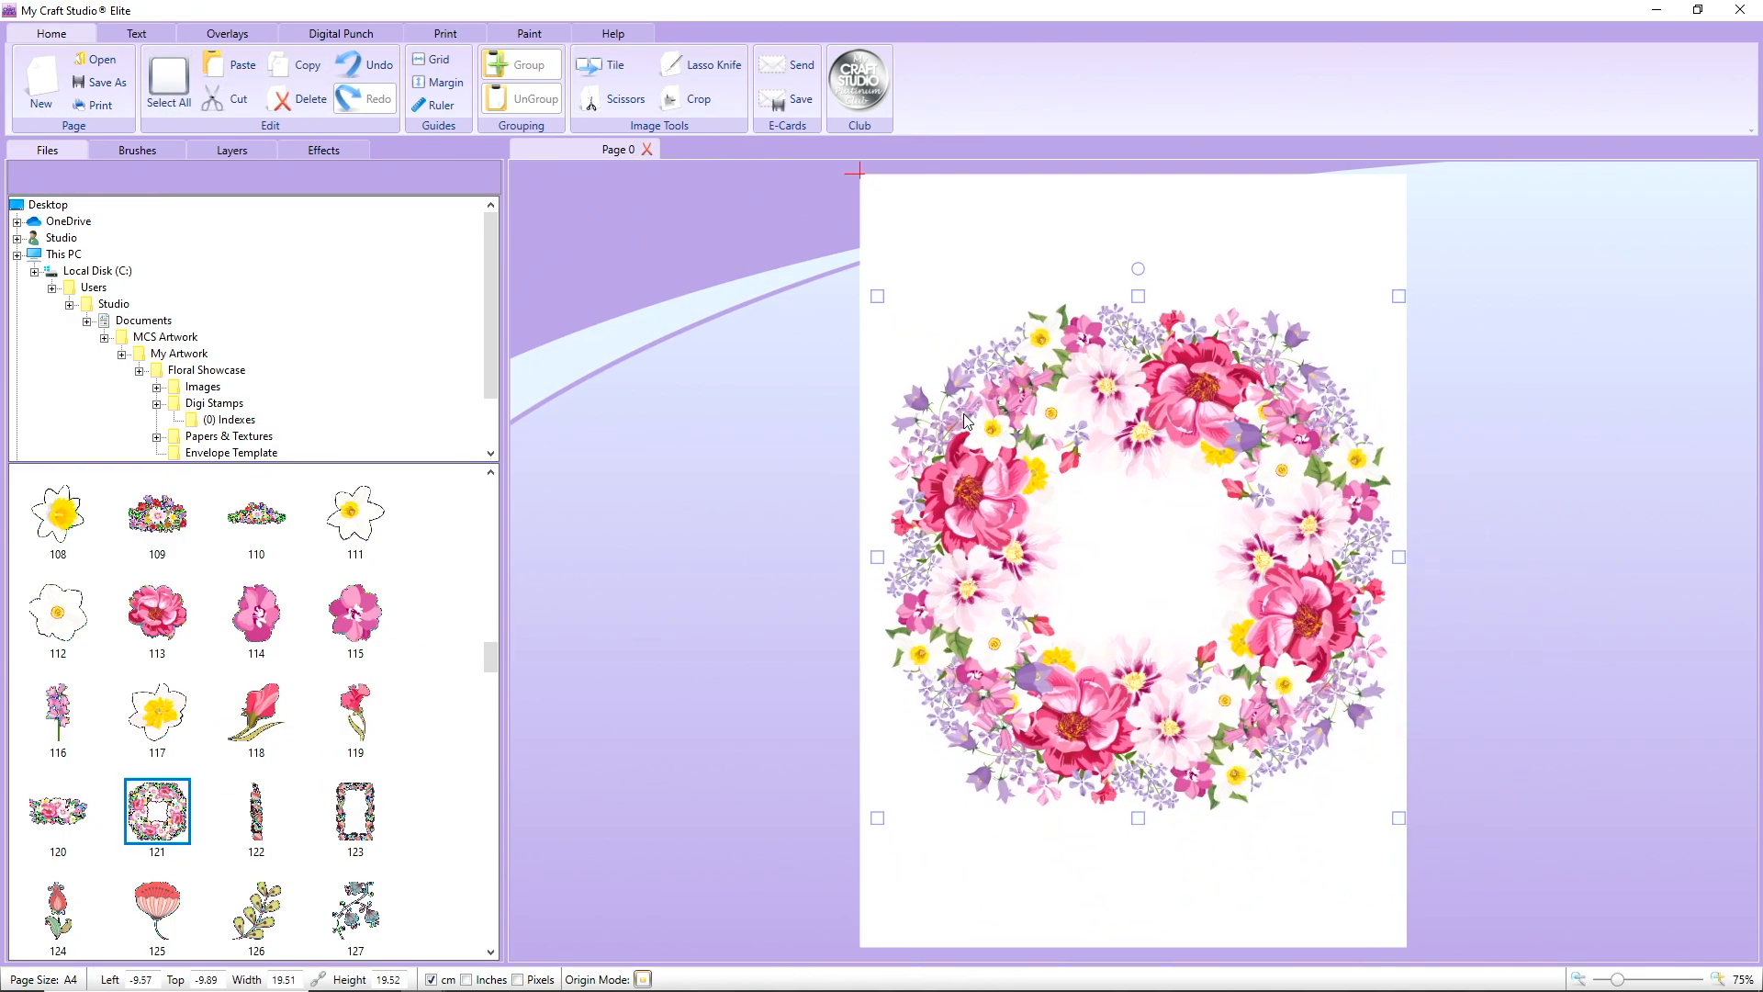
# - Give the wreath a drop shadow with a blur radius of 15, then delete the wreath
pyautogui.click(355, 156)
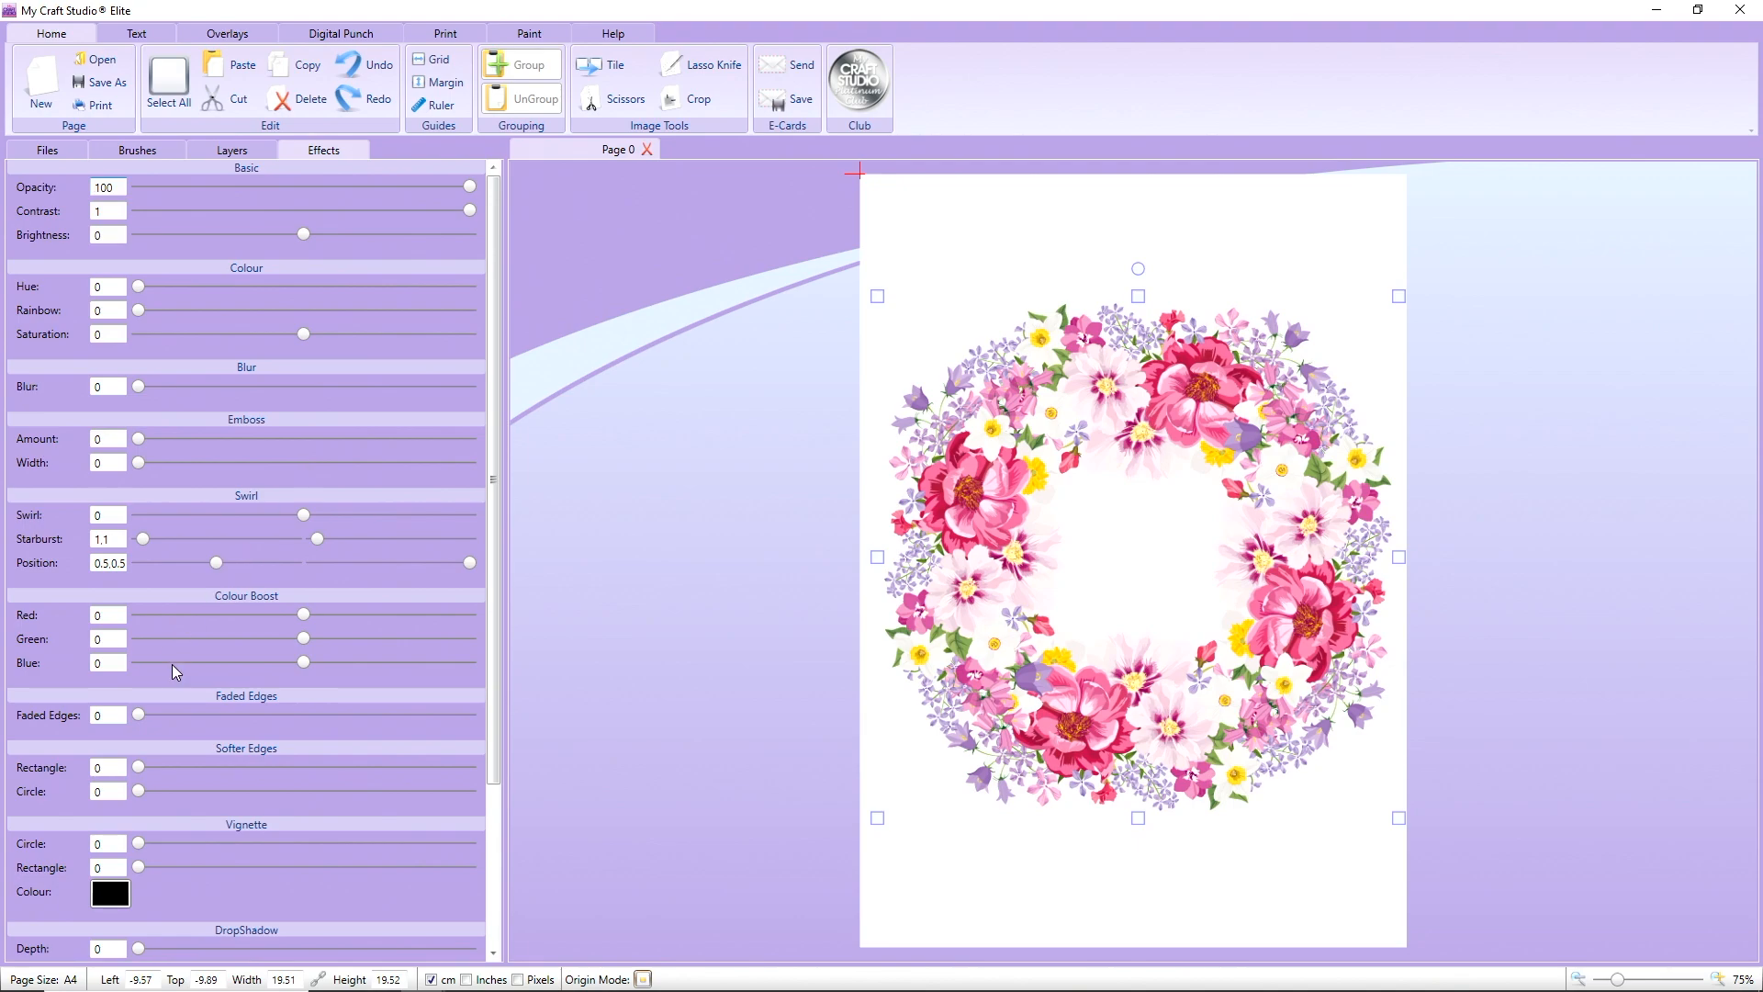
pyautogui.scroll(-2, 173, 664)
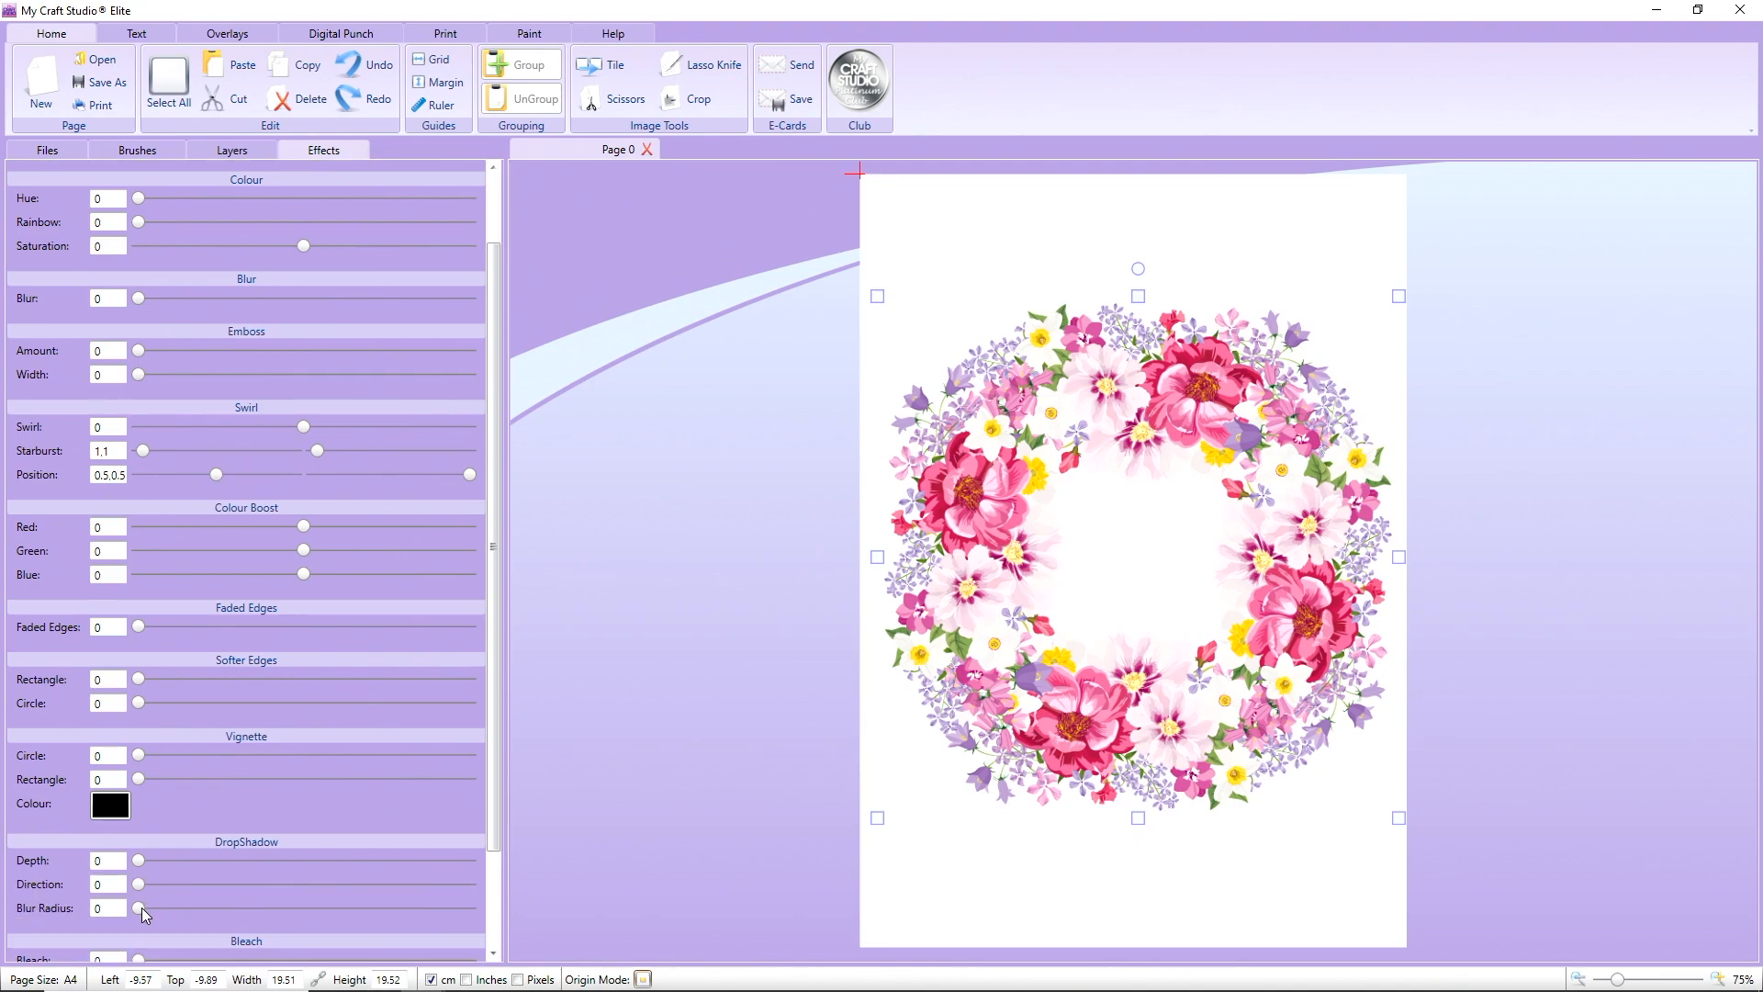
pyautogui.moveTo(138, 908); pyautogui.dragTo(469, 908)
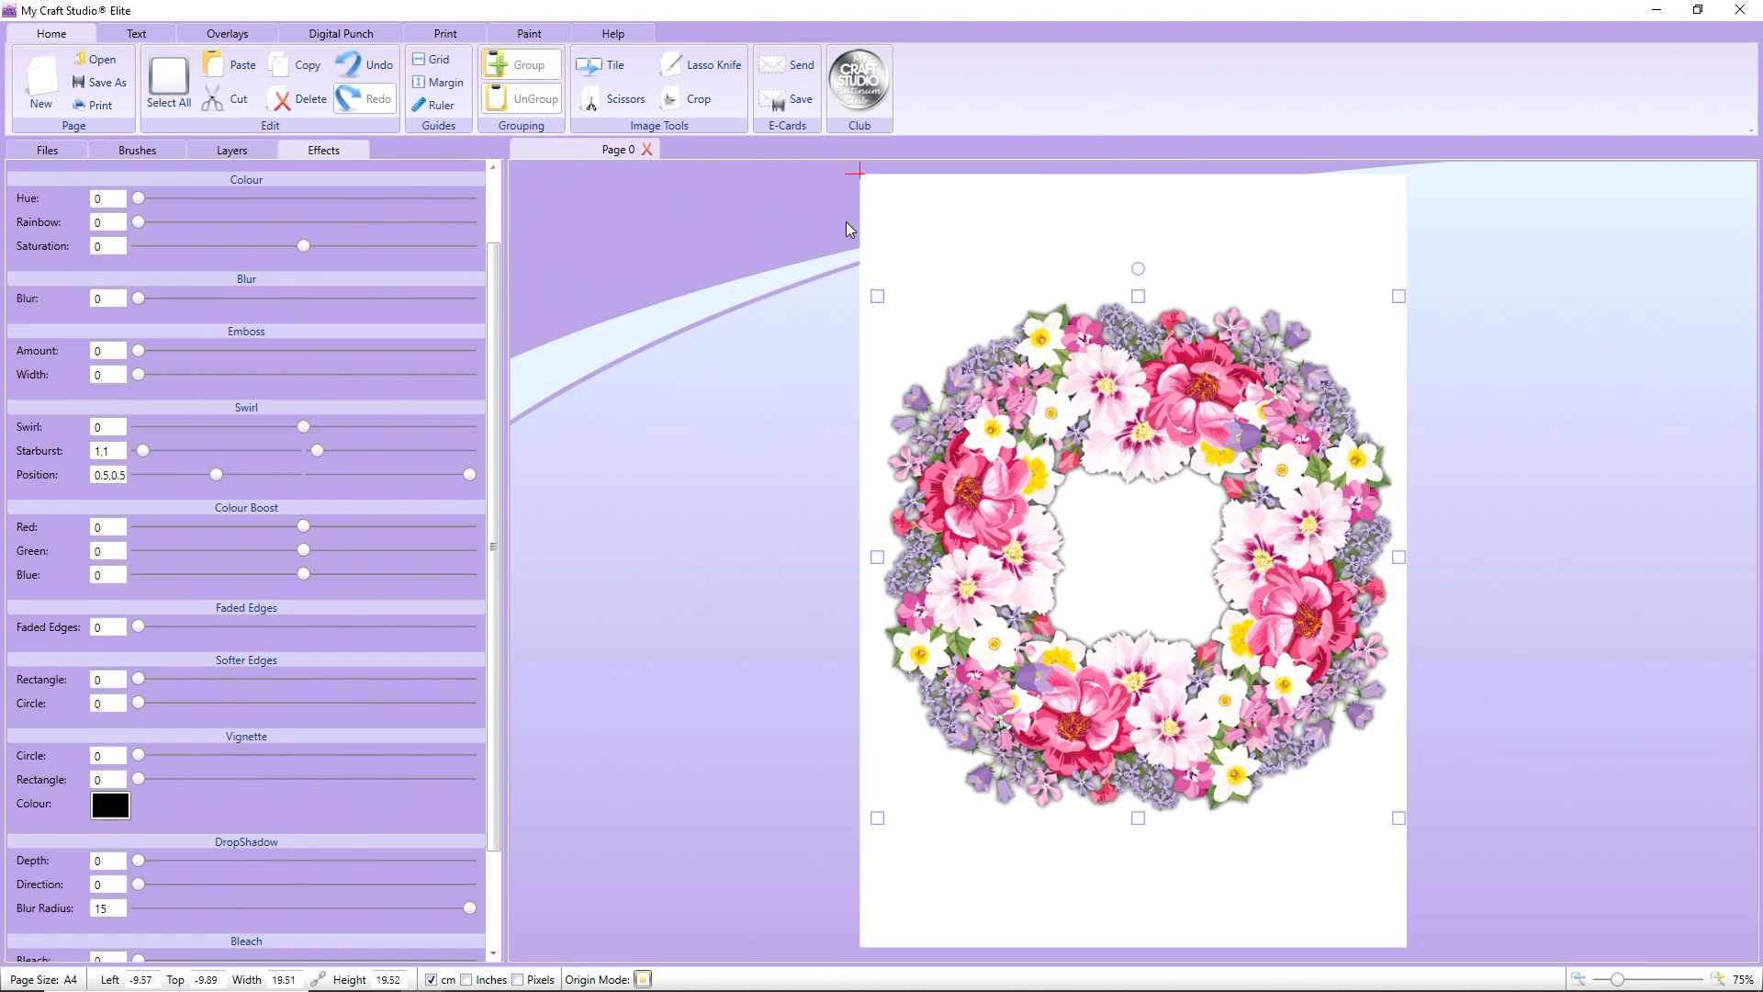
pyautogui.click(285, 98)
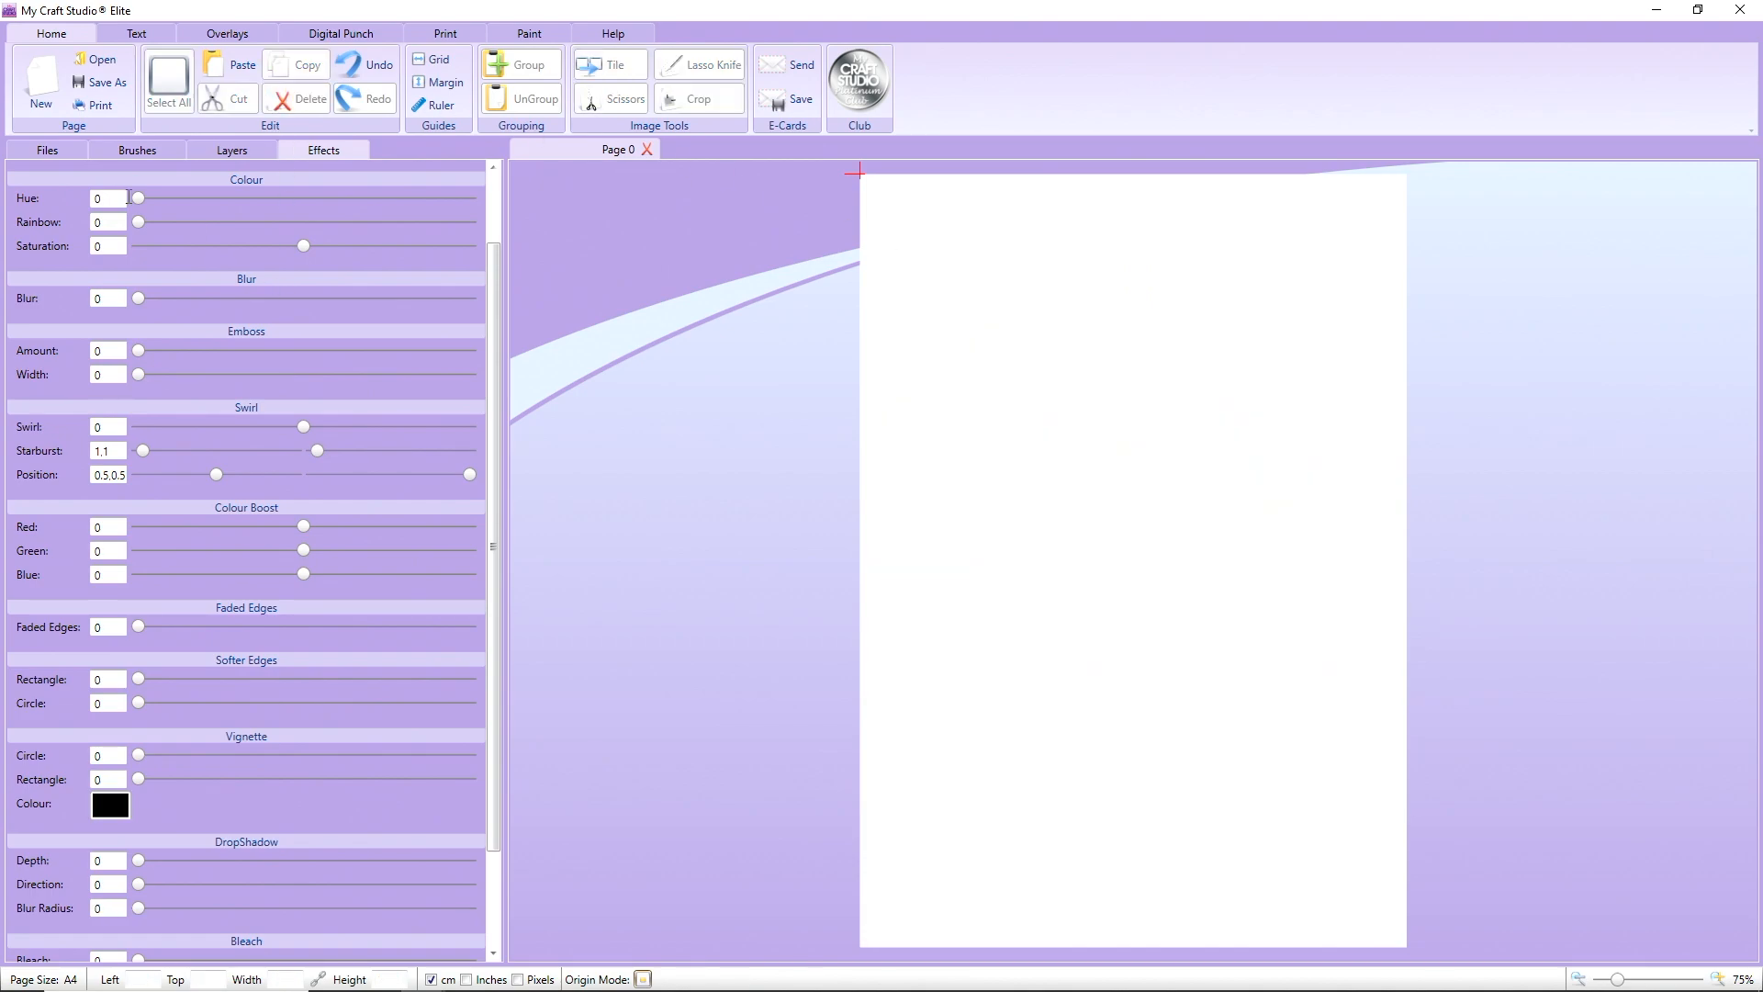
# - Open the Images collection's index sheets and place 01 Index overlapping the page's left edge
pyautogui.click(70, 159)
pyautogui.moveTo(491, 660); pyautogui.dragTo(490, 496)
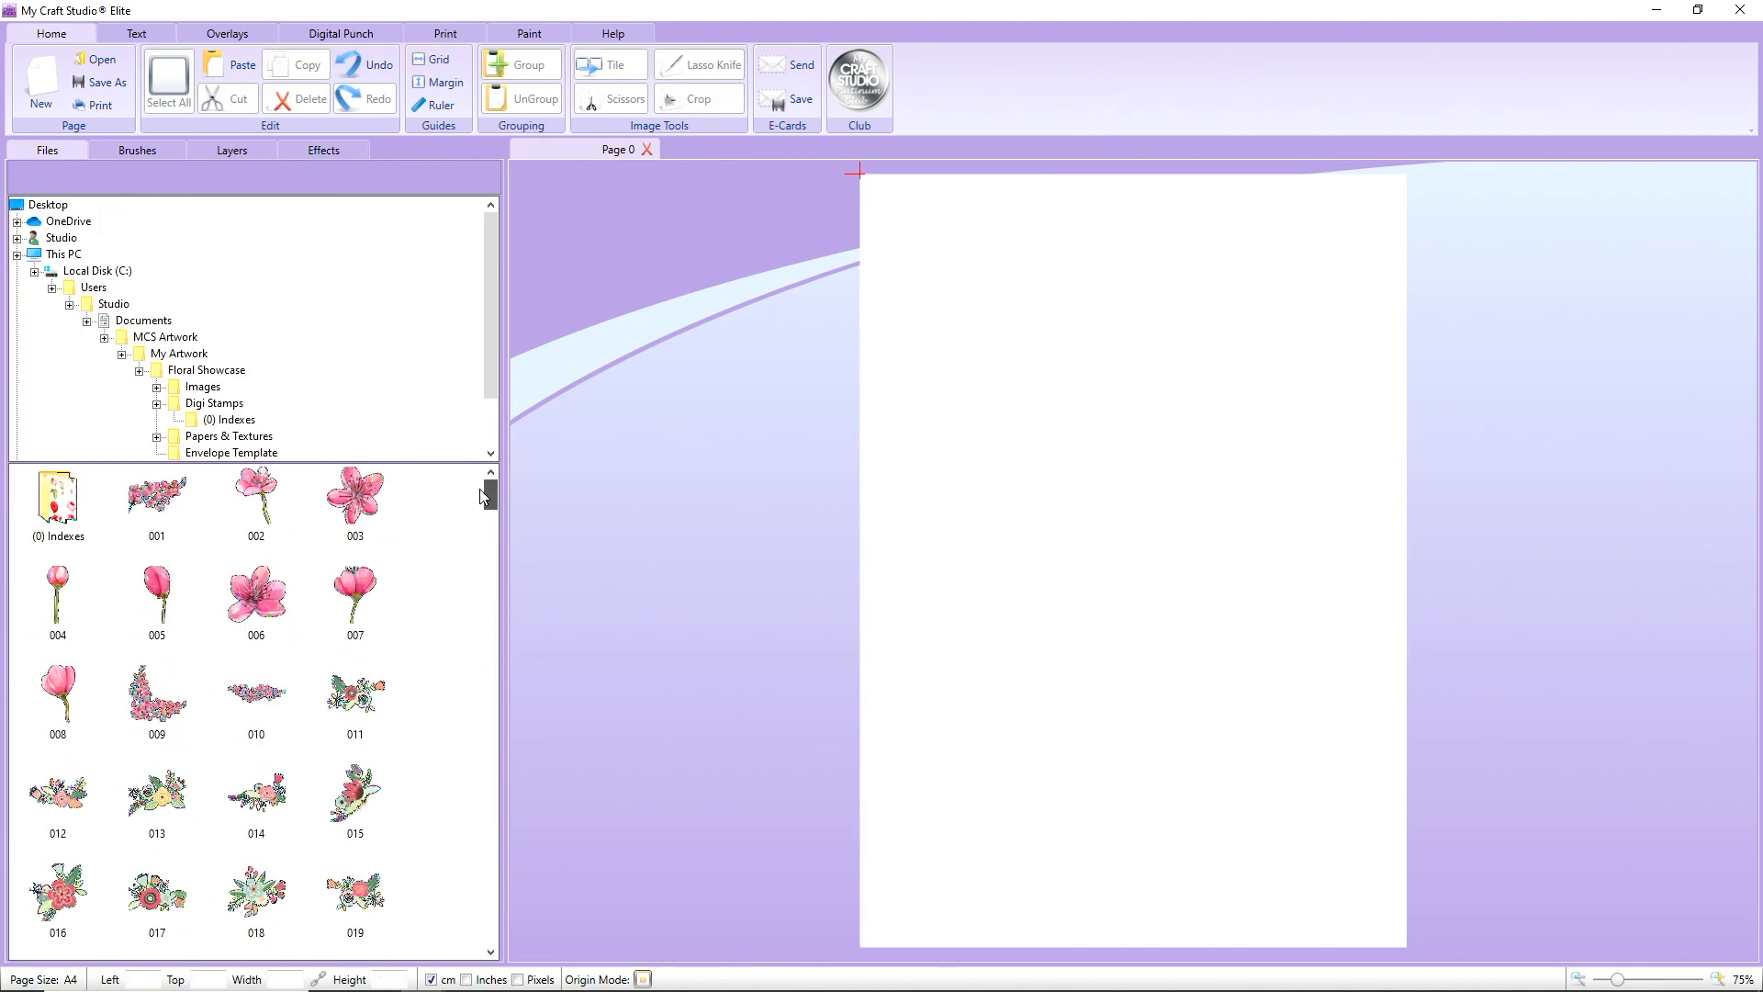
pyautogui.doubleClick(81, 516)
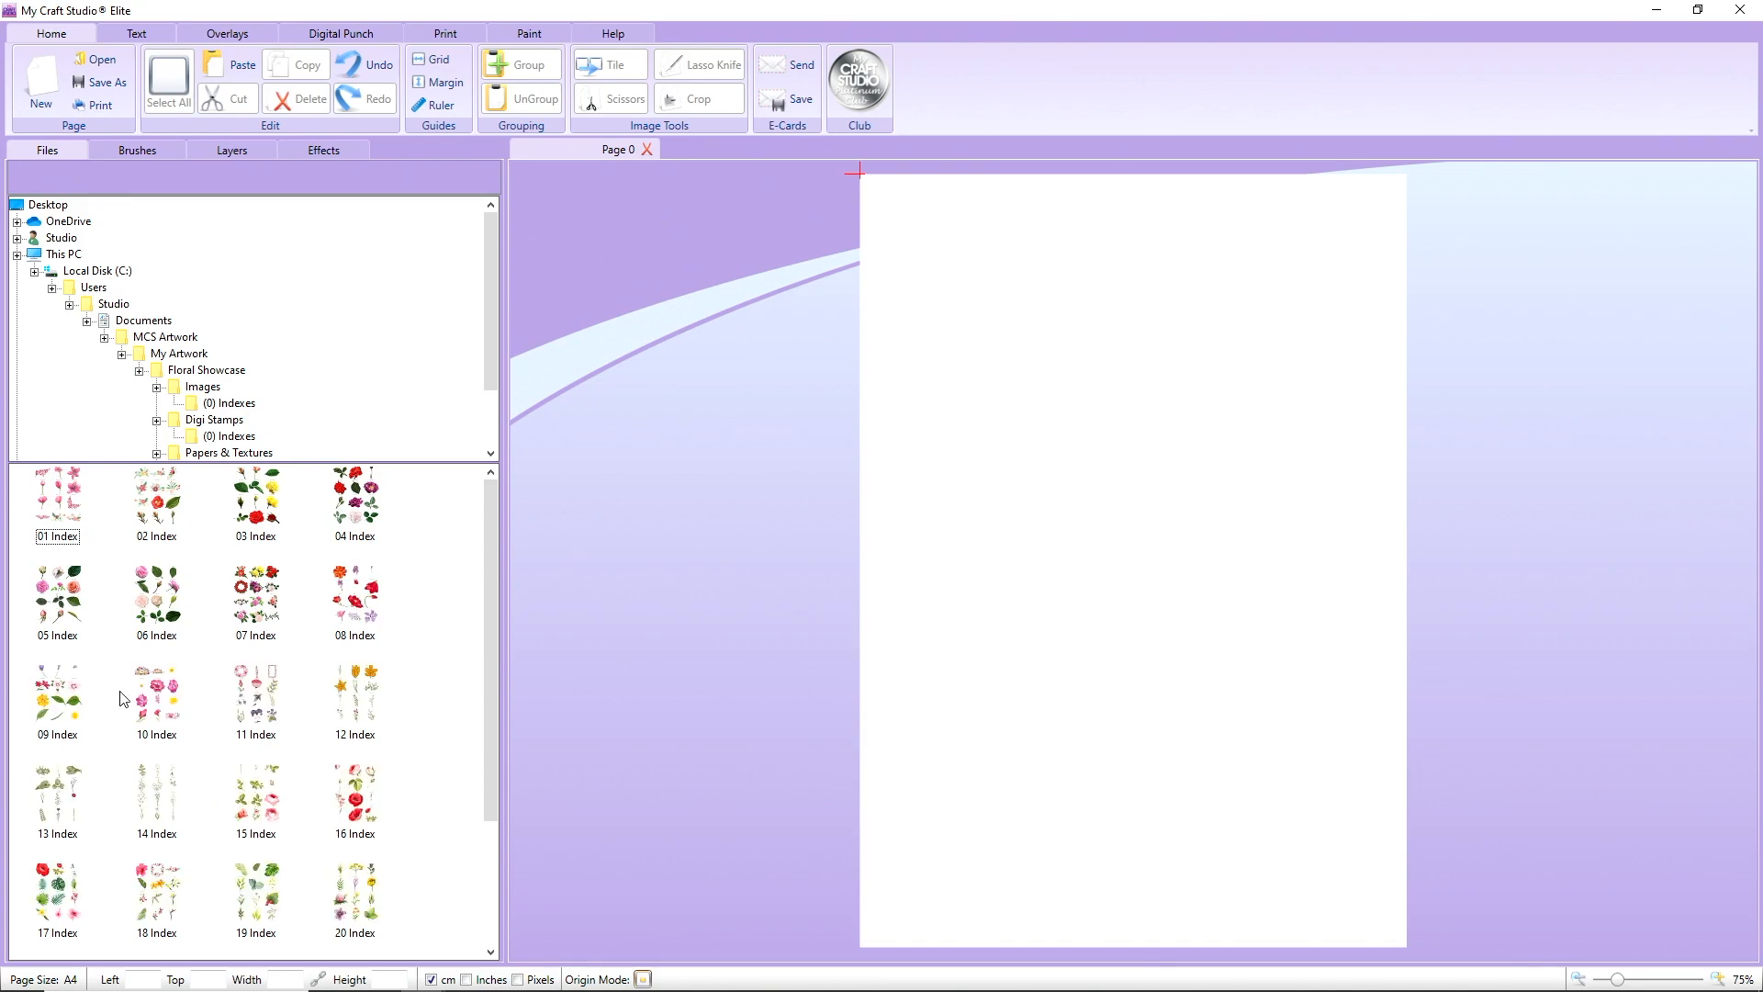
pyautogui.moveTo(88, 540); pyautogui.dragTo(891, 541)
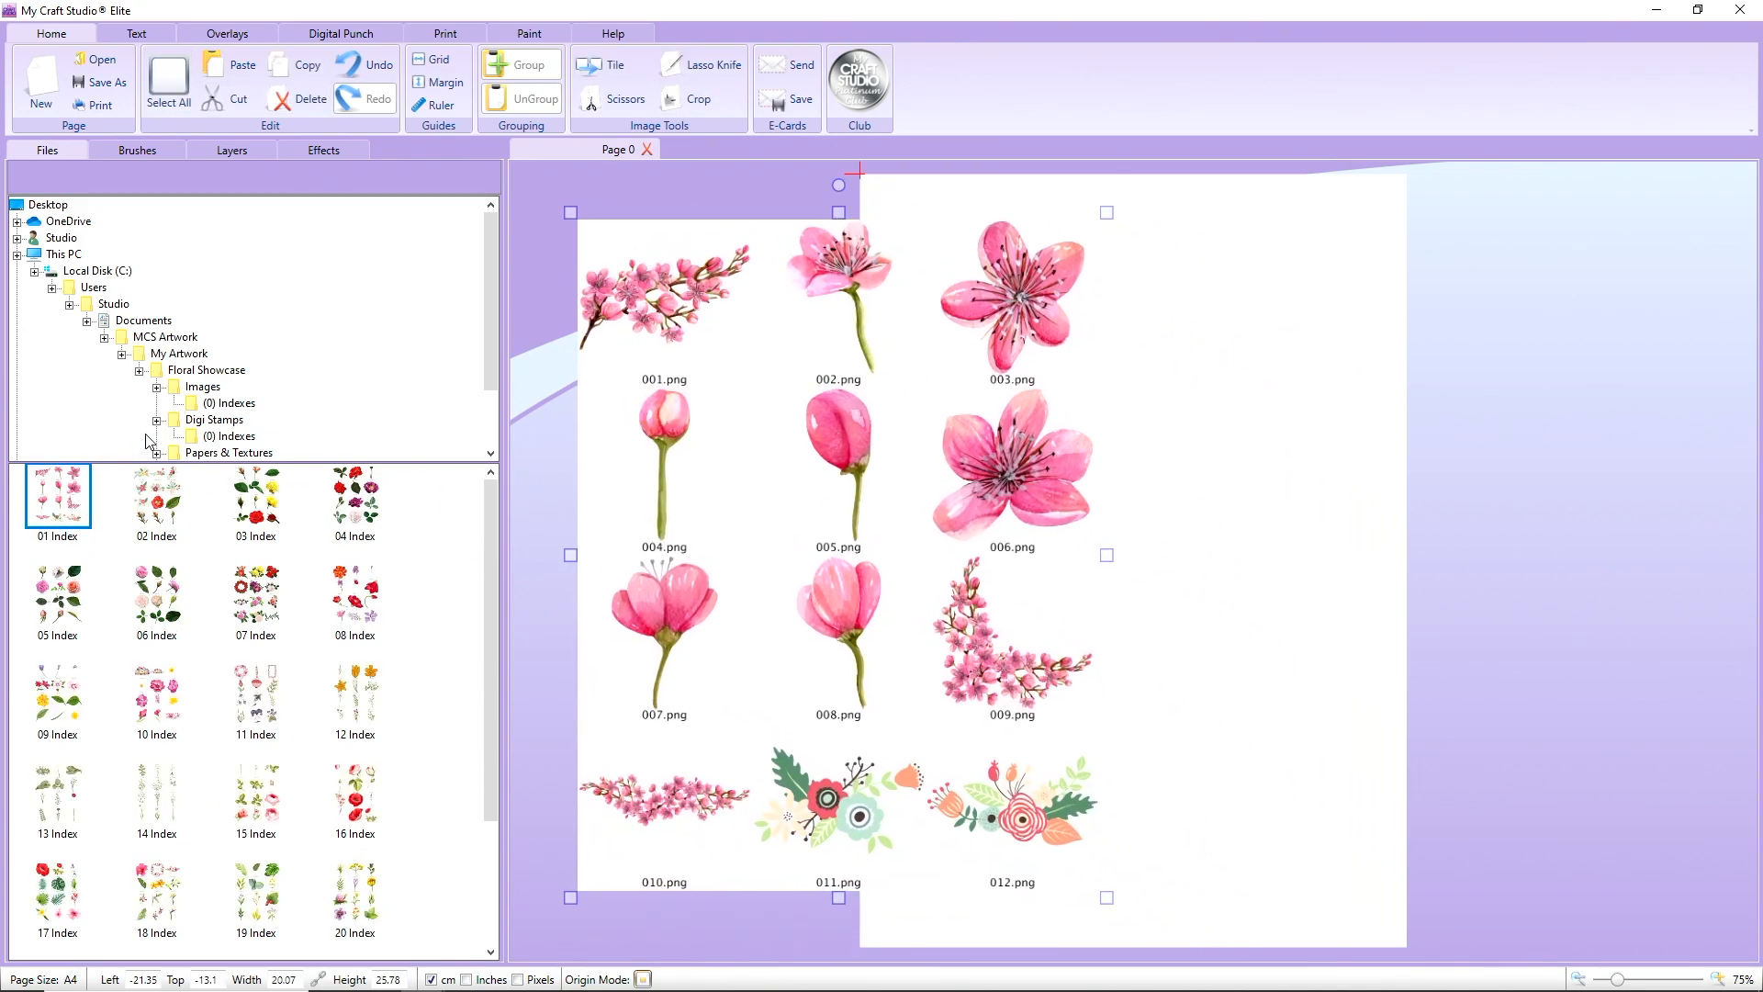
# - Place the Digi Stamps 01 Index to the right of the colour index sheet, then delete both sheets
pyautogui.click(219, 436)
pyautogui.click(79, 510)
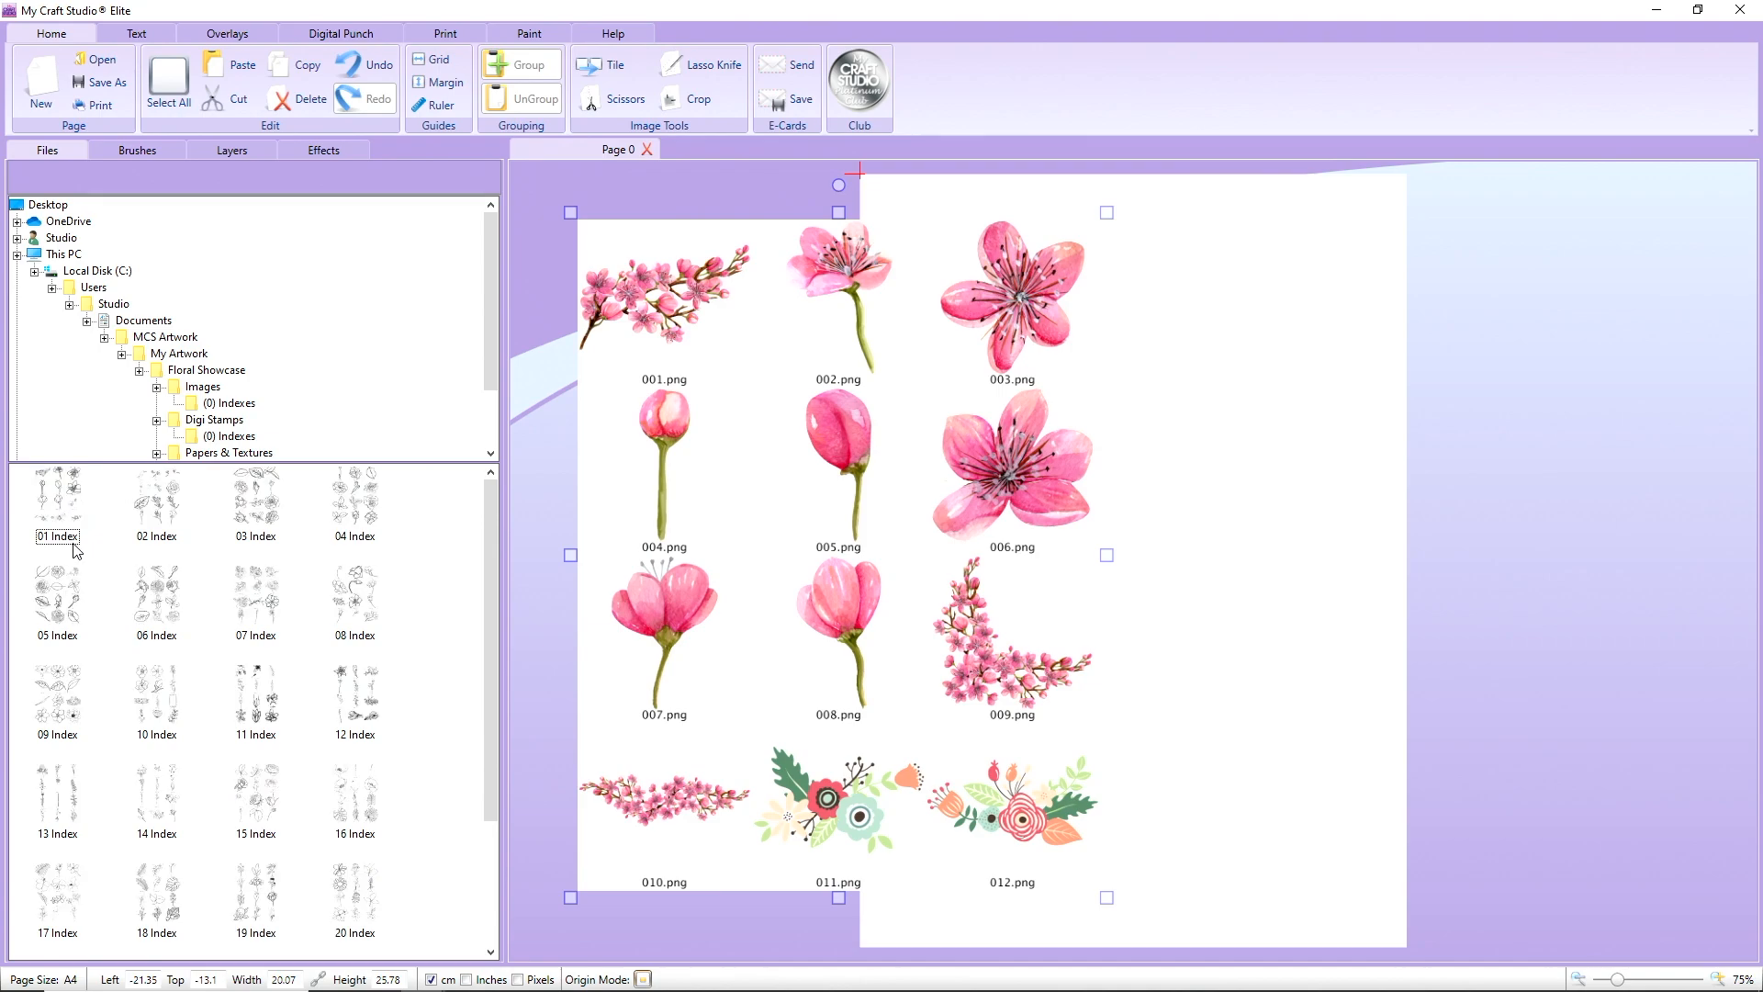
pyautogui.moveTo(62, 507); pyautogui.dragTo(1474, 447)
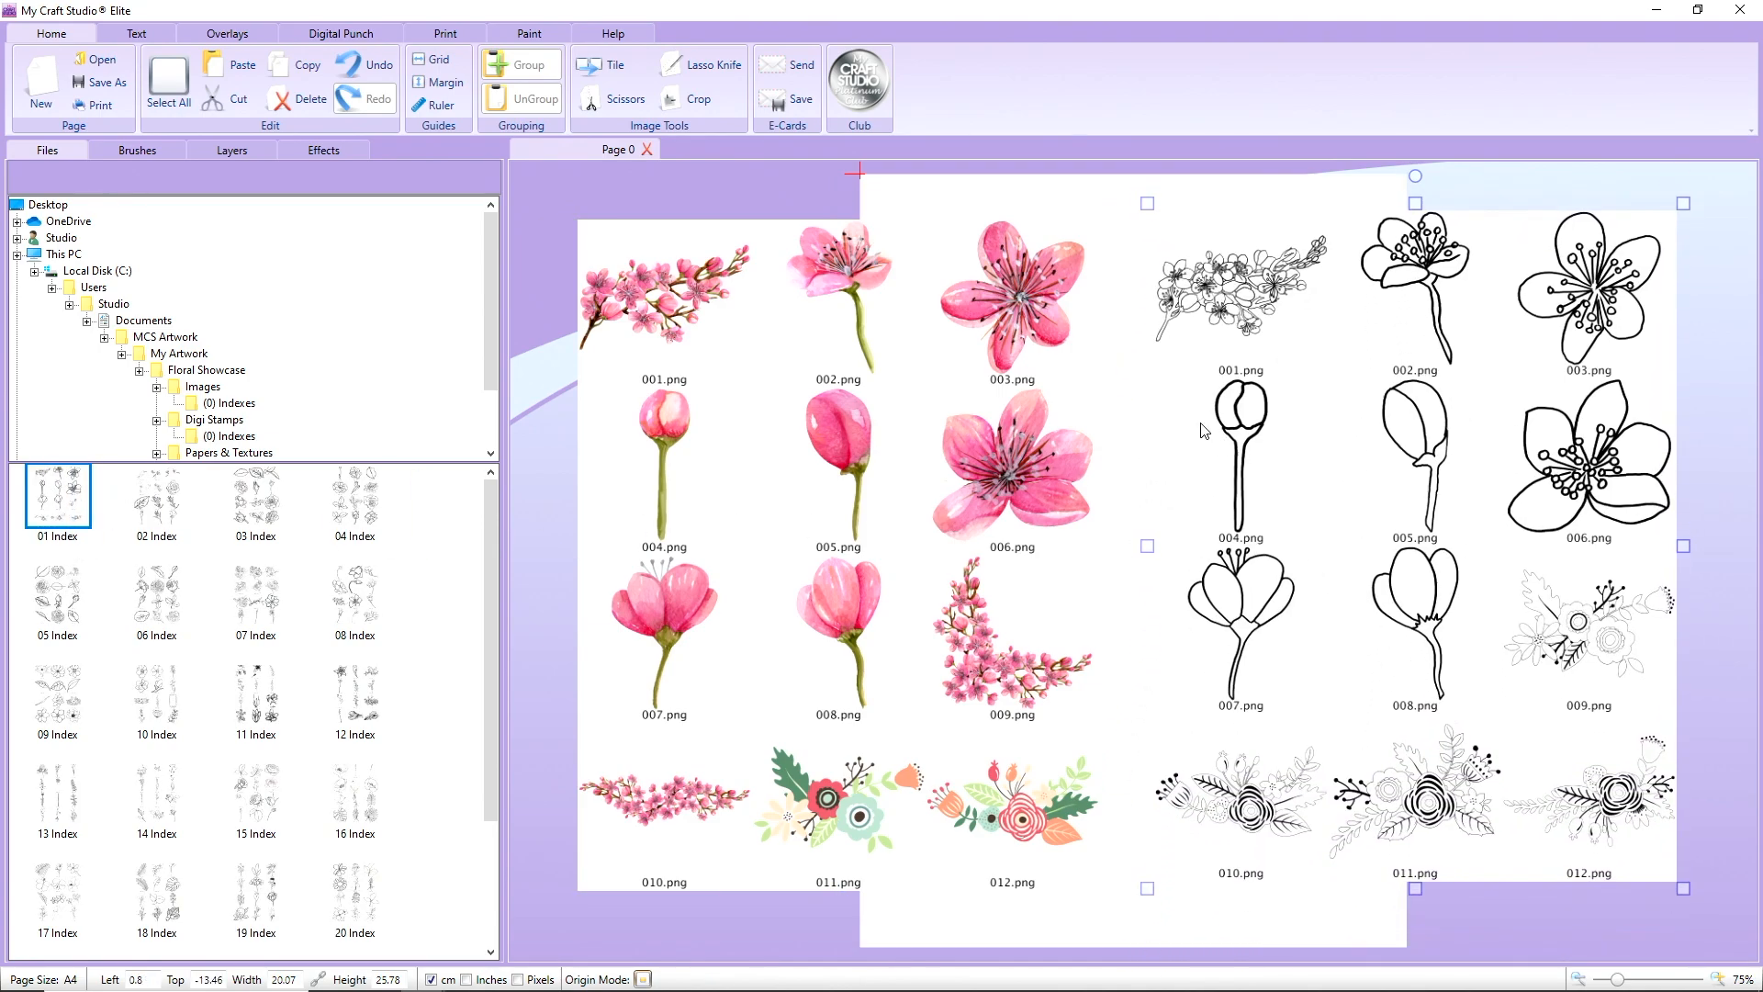
pyautogui.moveTo(808, 357); pyautogui.dragTo(798, 357)
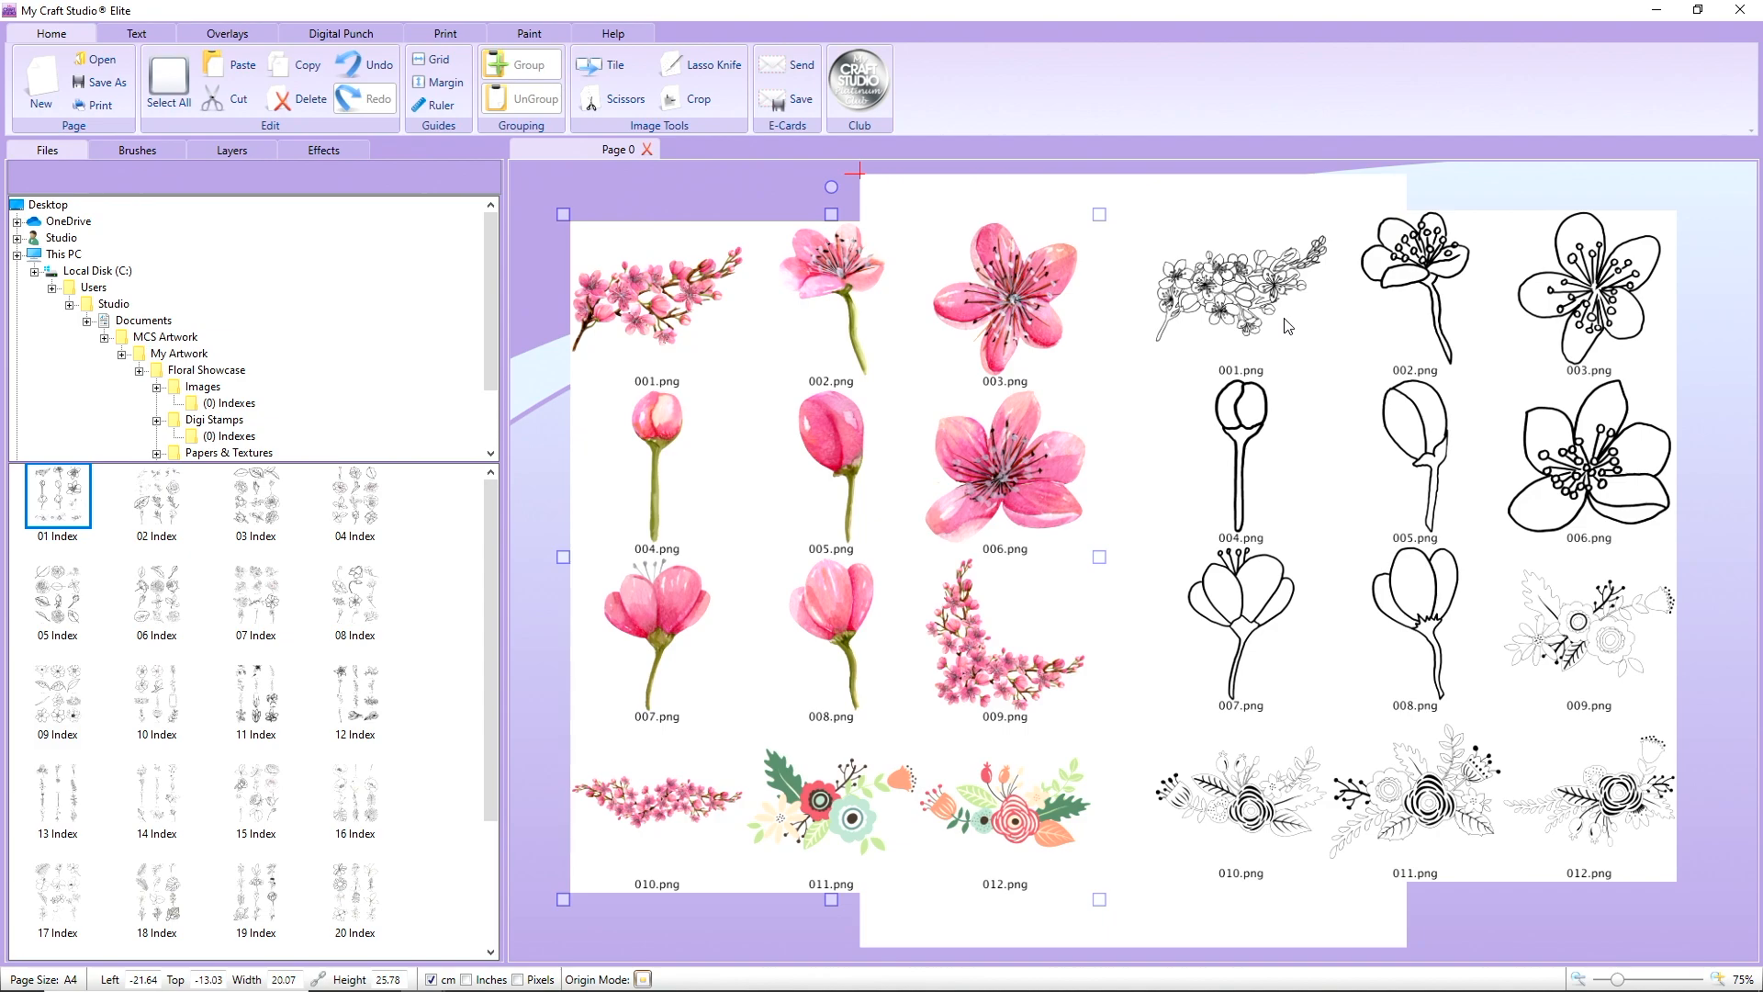
pyautogui.click(299, 98)
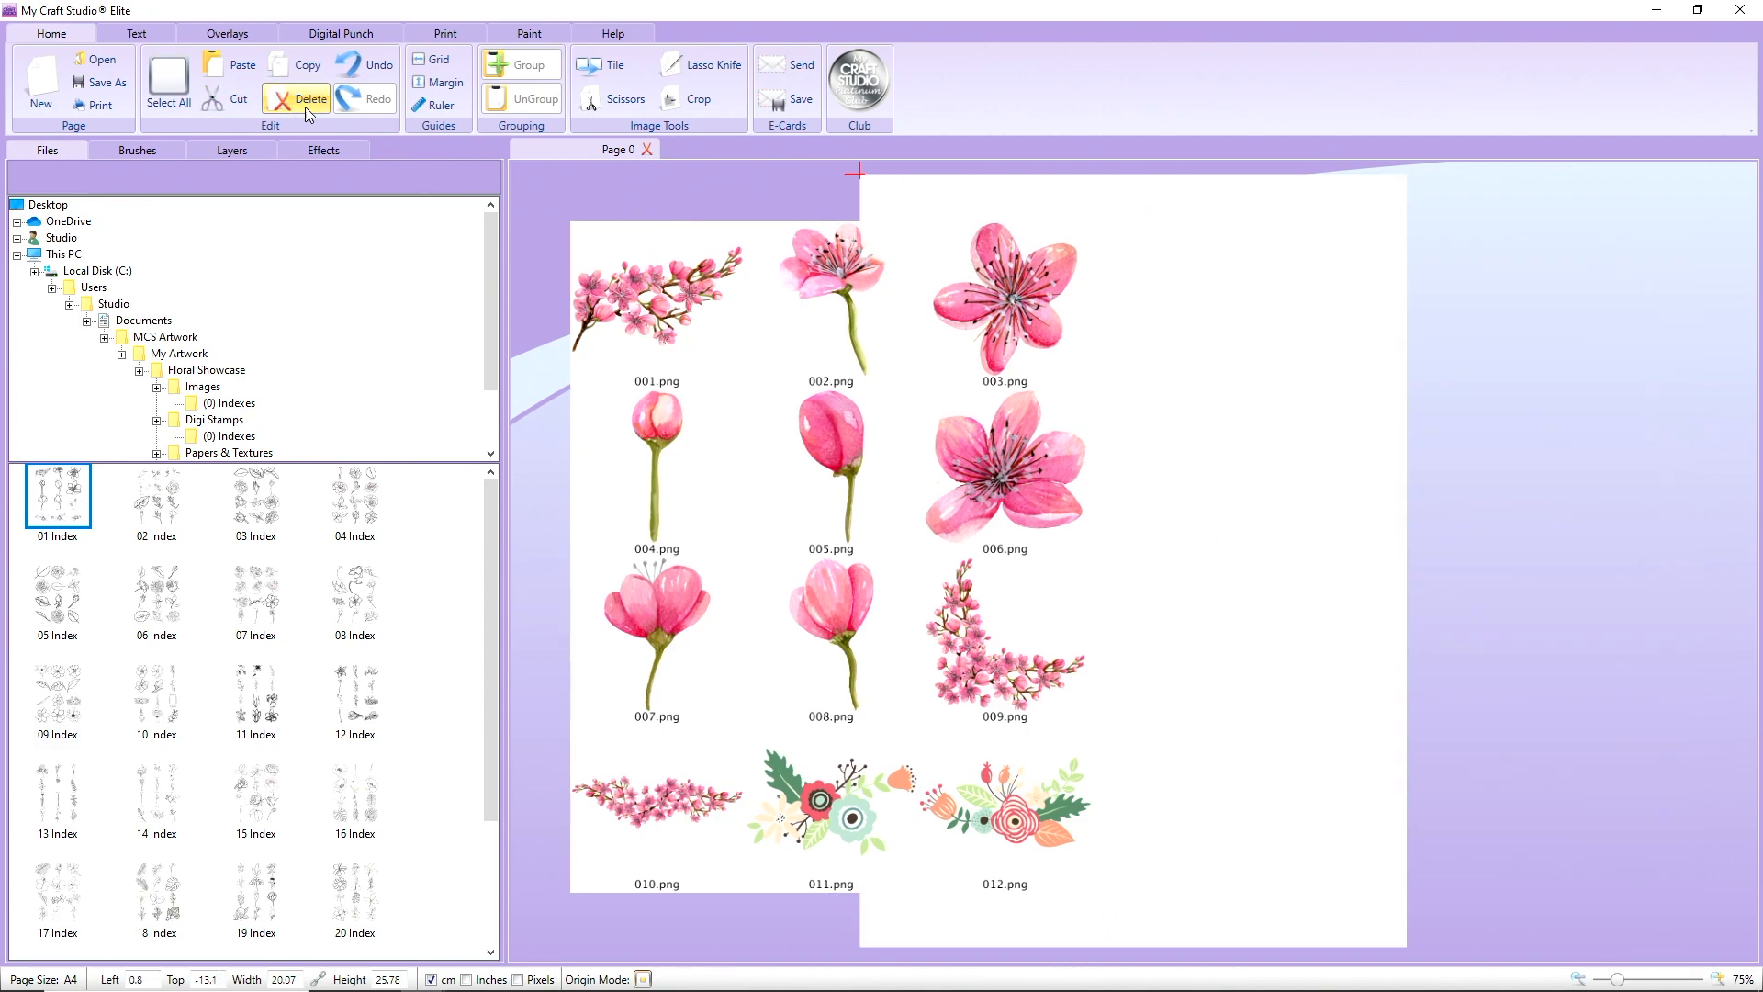
pyautogui.click(299, 99)
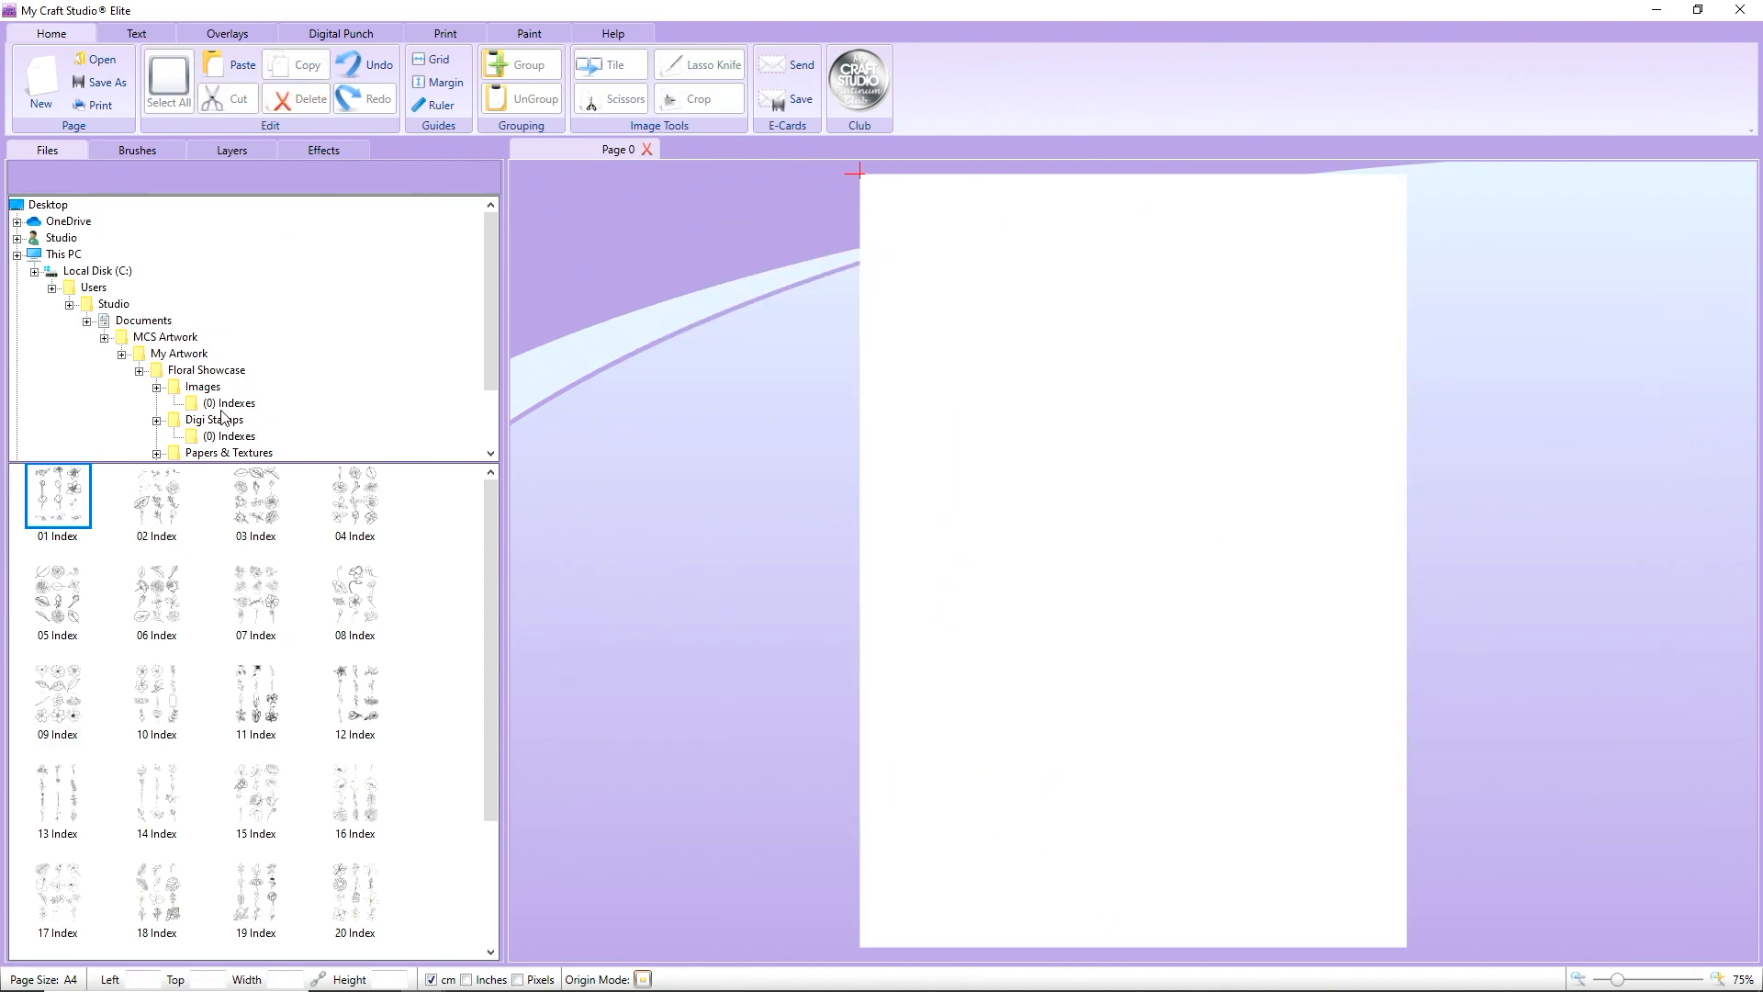
# - Place the Envelope Sides template from the Envelope Template folder and move it over the page's left edge
pyautogui.click(231, 371)
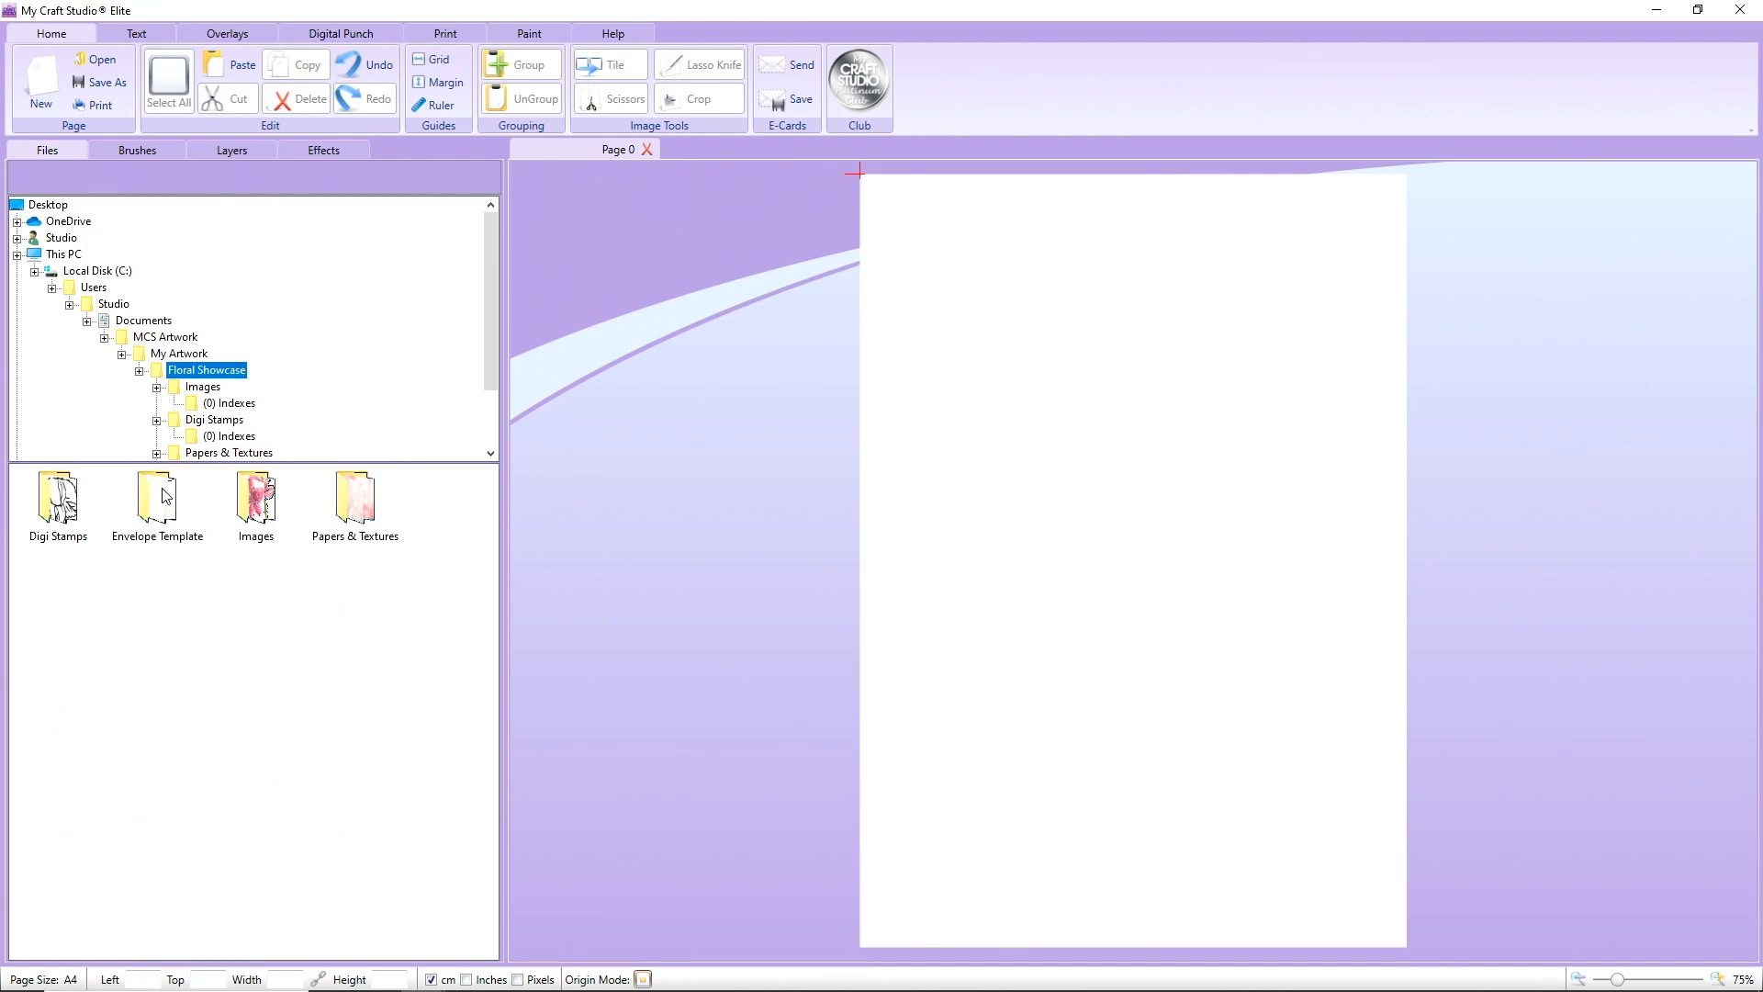
pyautogui.doubleClick(162, 496)
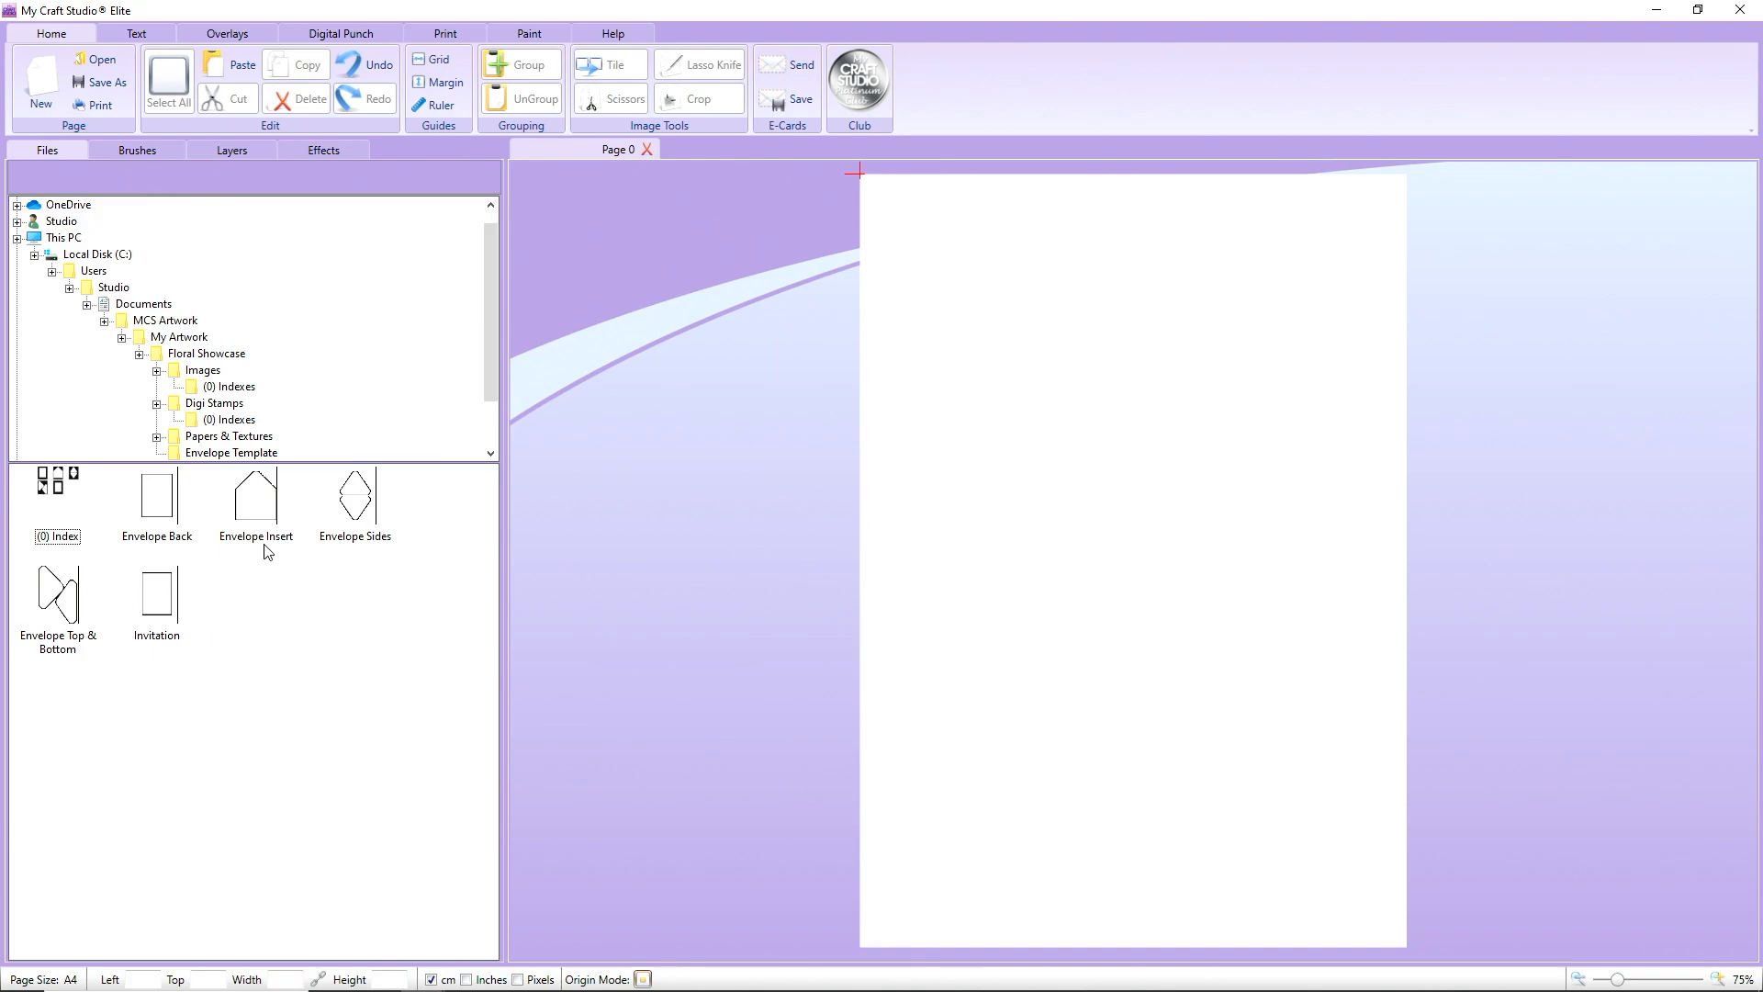
pyautogui.moveTo(356, 515); pyautogui.dragTo(992, 418)
pyautogui.moveTo(1113, 515); pyautogui.dragTo(564, 386)
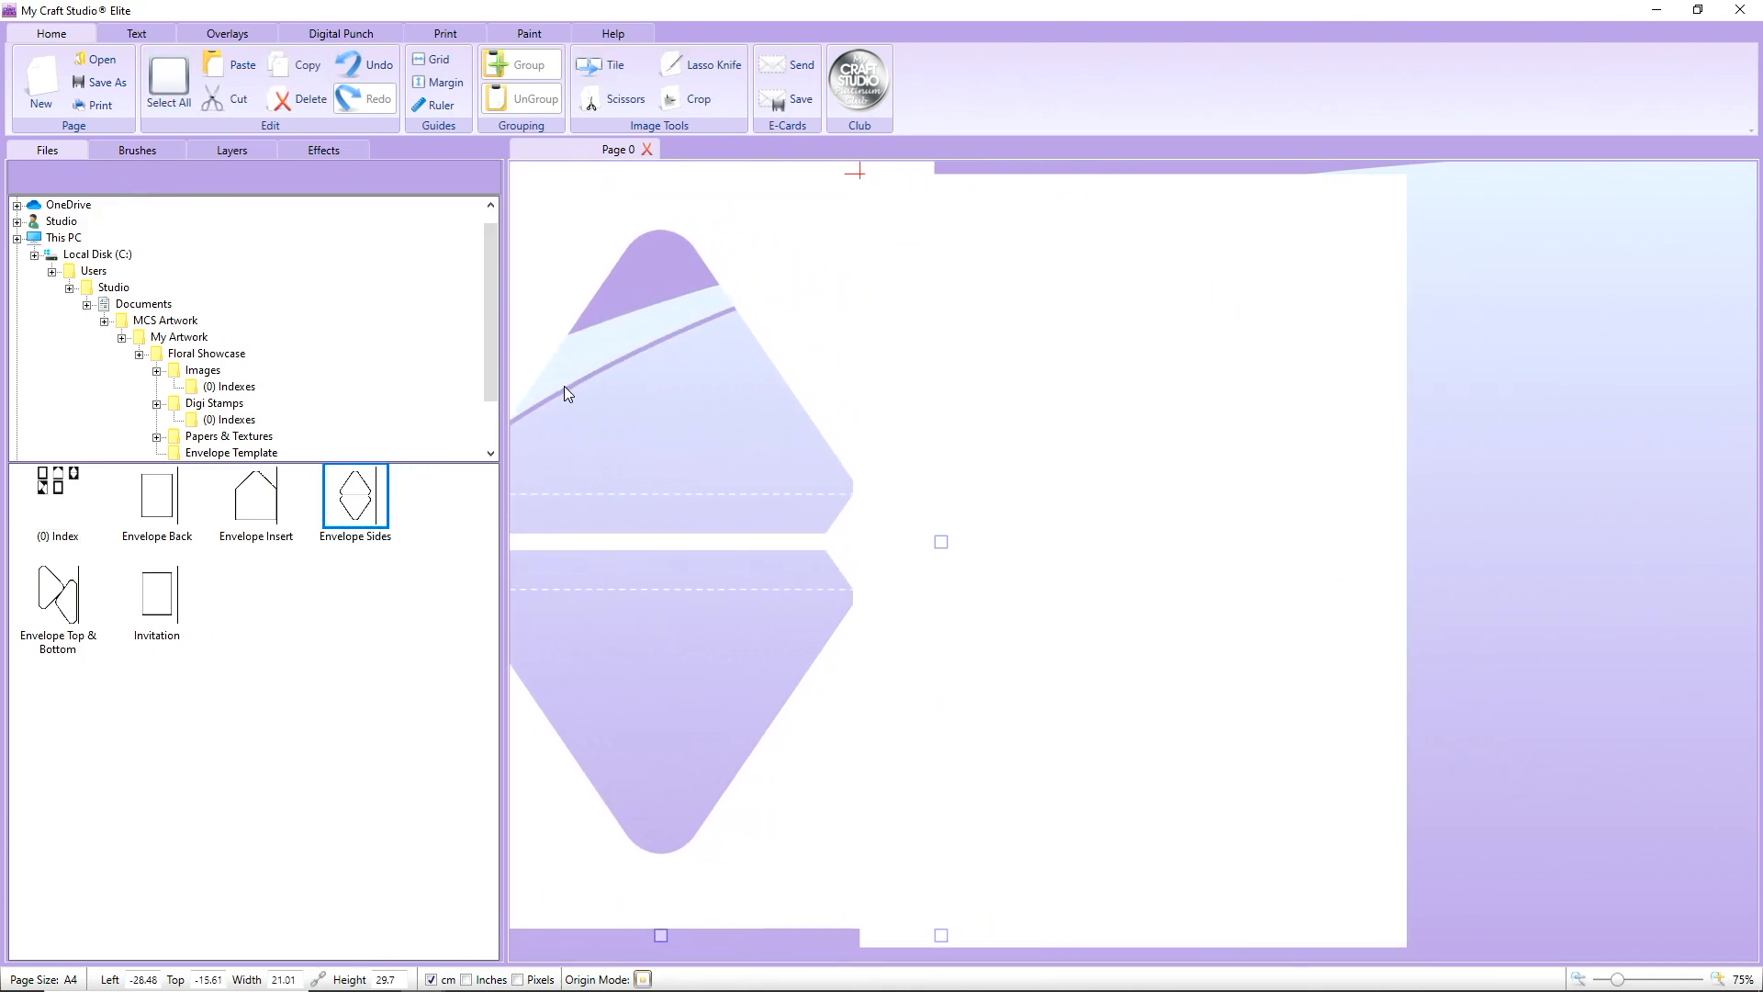
# - Shift the envelope template further left, place blossom image 006 on the page and enlarge it to about 35 cm wide
pyautogui.click(213, 371)
pyautogui.moveTo(269, 606); pyautogui.dragTo(1038, 434)
pyautogui.moveTo(787, 511); pyautogui.dragTo(652, 487)
pyautogui.moveTo(1137, 564); pyautogui.dragTo(929, 258)
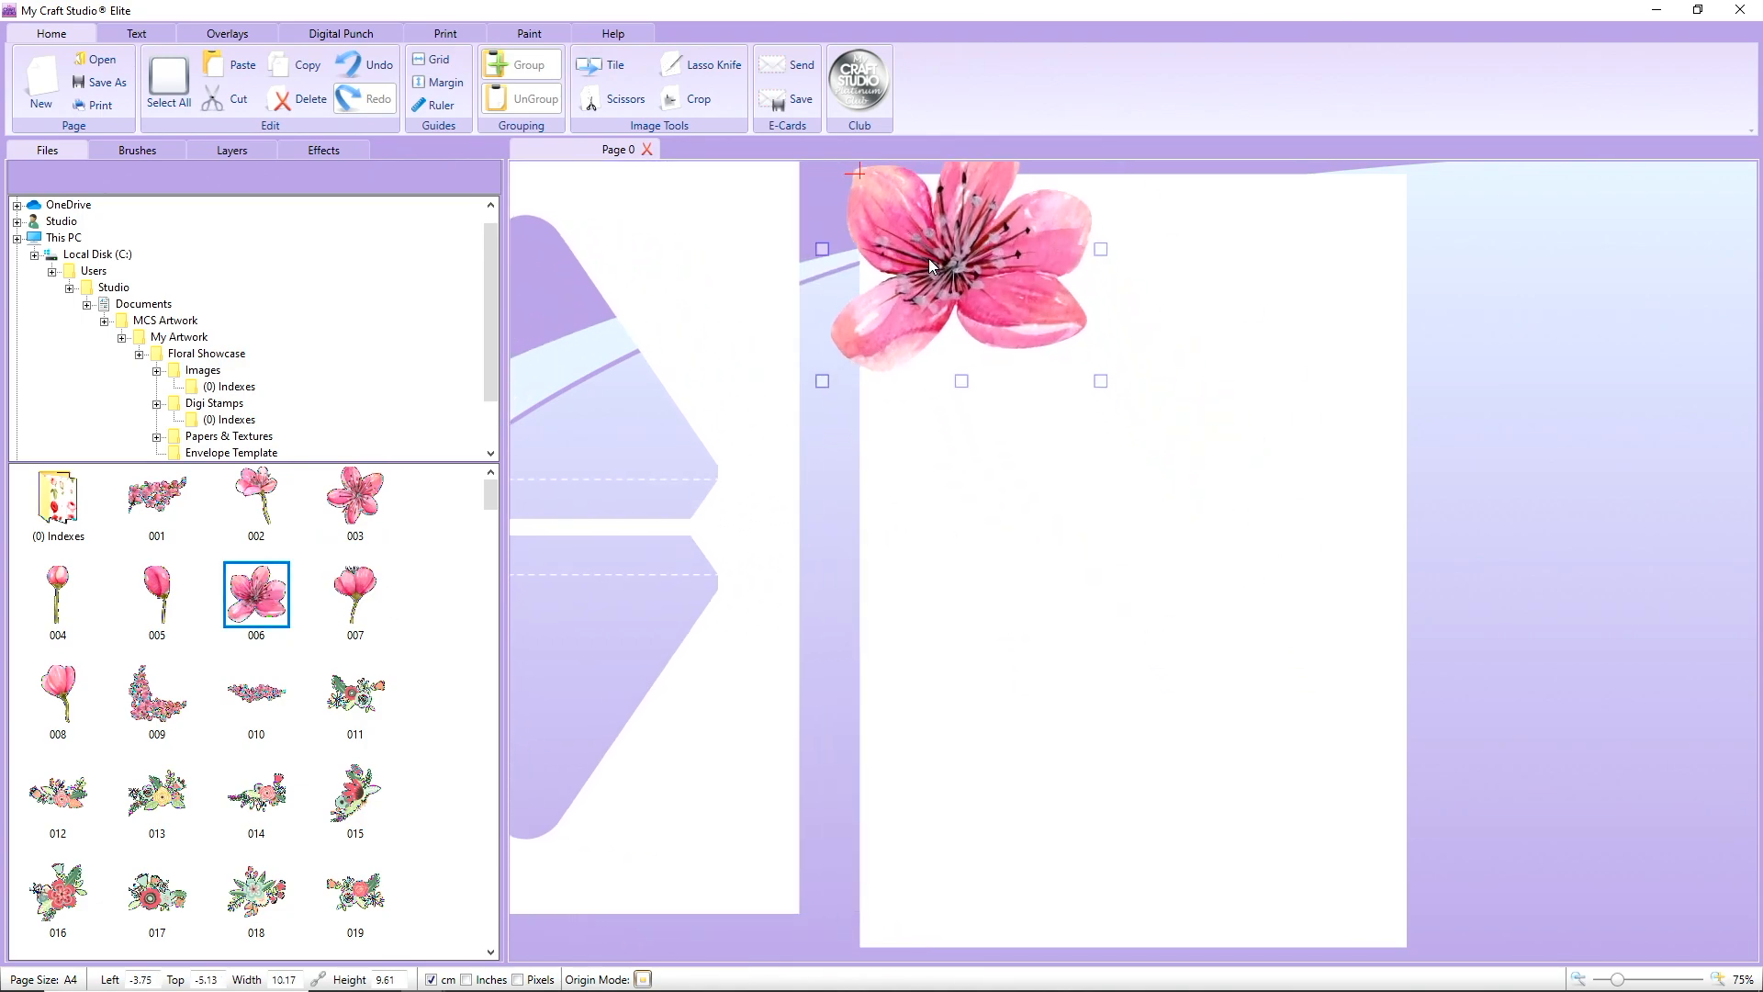
pyautogui.moveTo(1105, 382); pyautogui.dragTo(1568, 687)
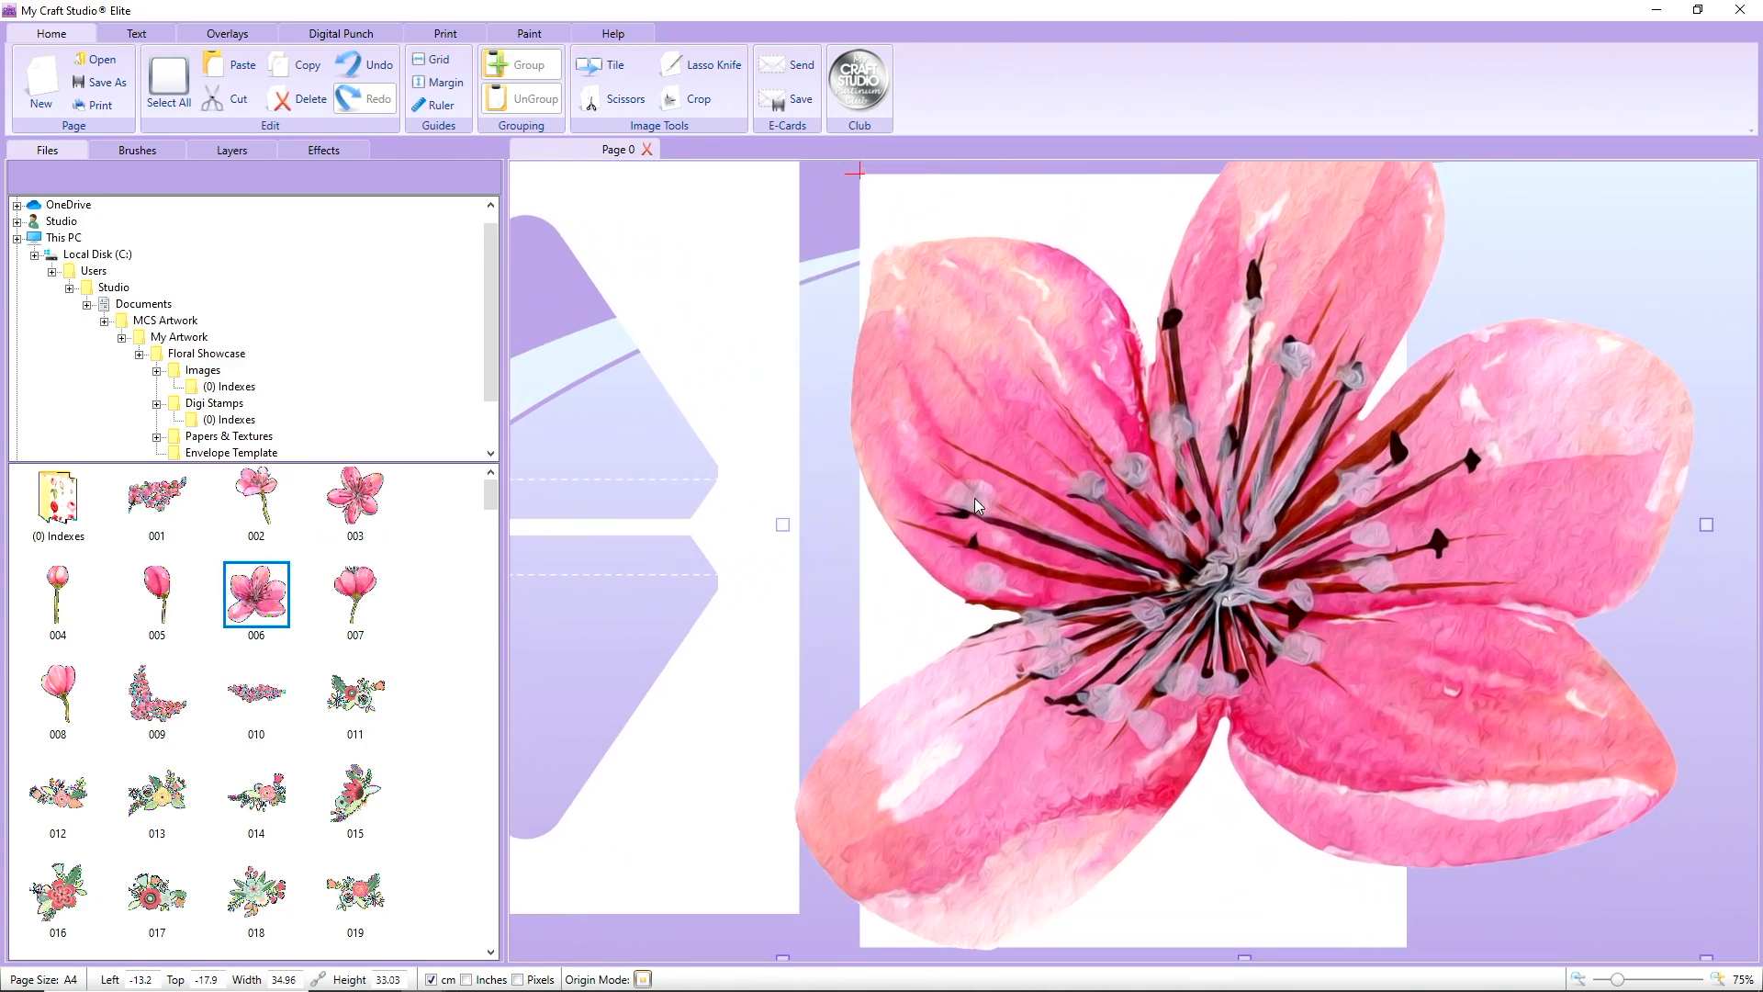
# - Bring the envelope template to the front and move it over the blossom so the petals fill its cut-outs
pyautogui.rightClick(917, 332)
pyautogui.moveTo(996, 432)
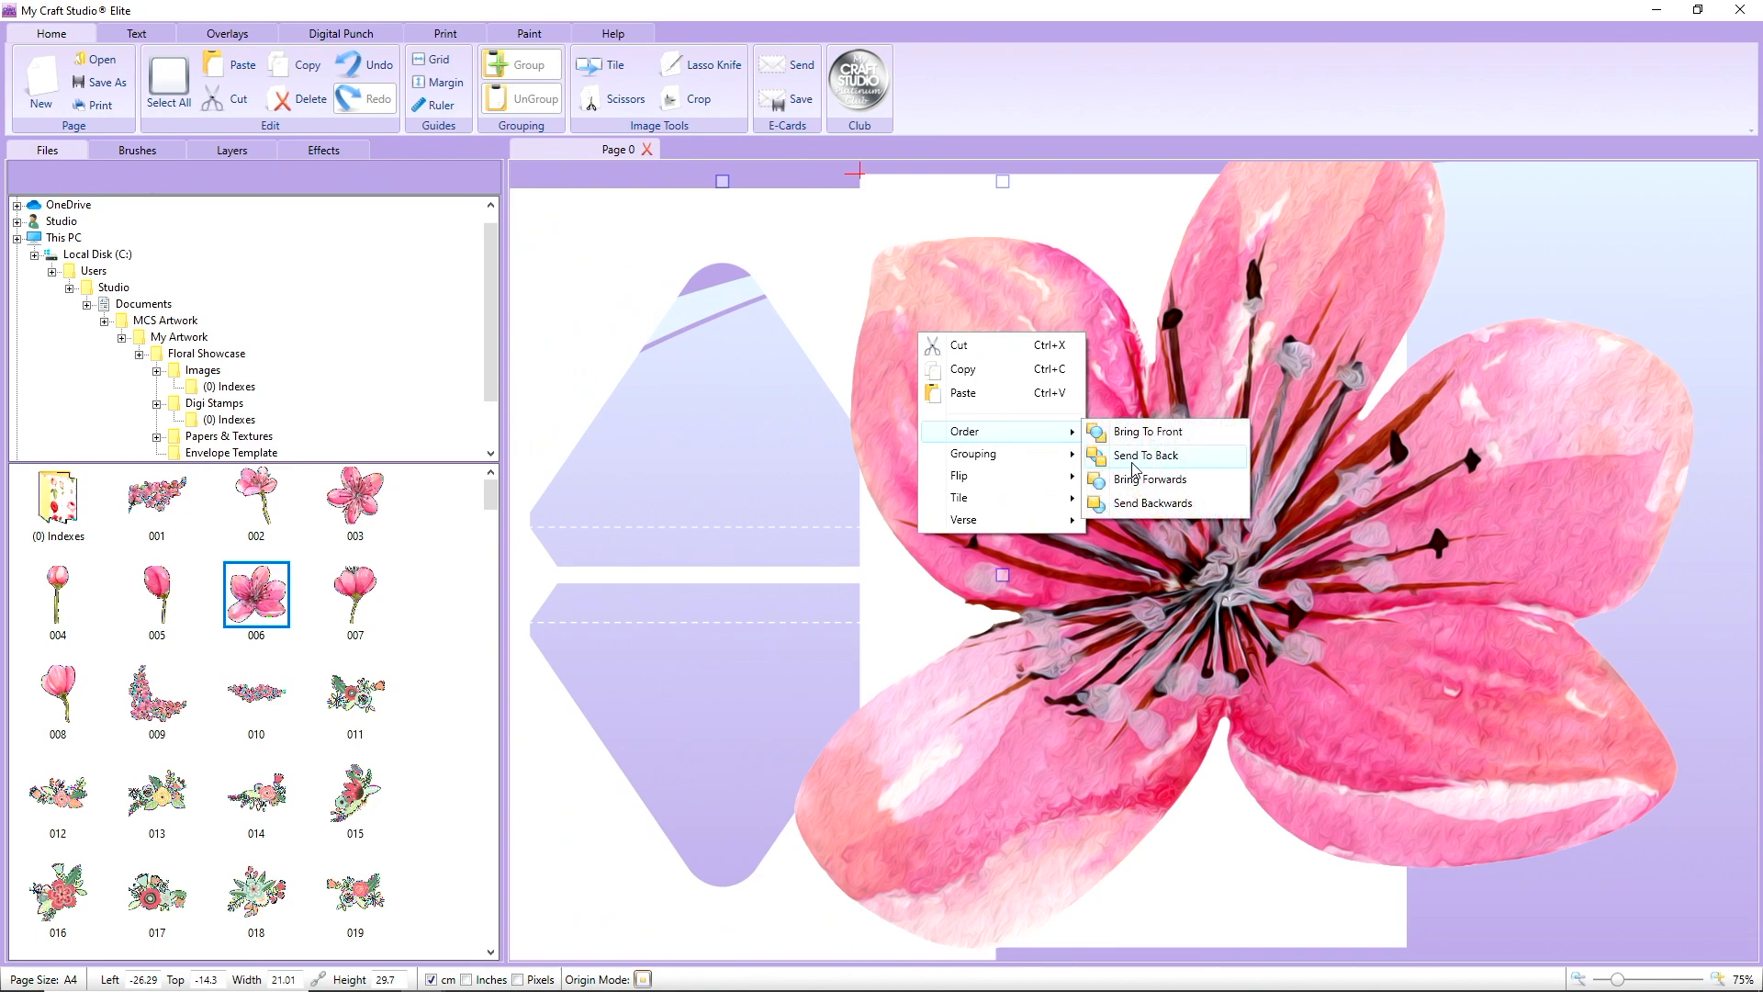
pyautogui.click(1146, 441)
pyautogui.moveTo(742, 285); pyautogui.dragTo(1237, 285)
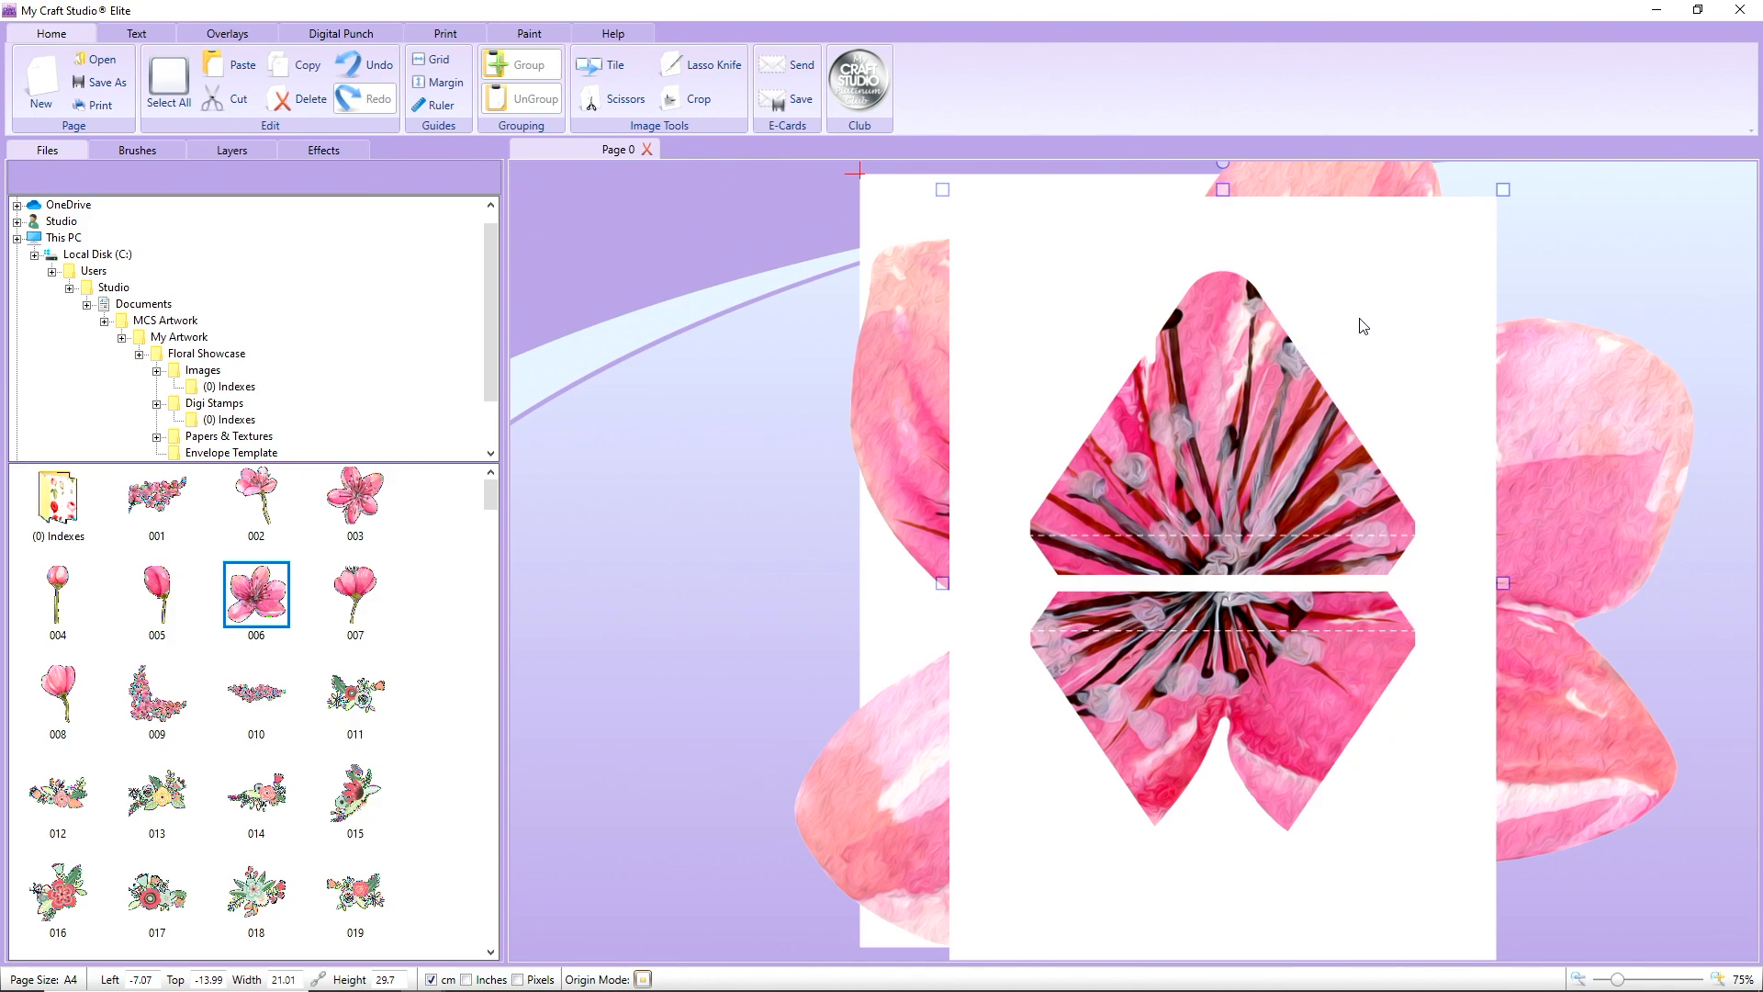
# - Move the envelope template off to the left of the blossom, then delete the template and the blossom
pyautogui.moveTo(1364, 326); pyautogui.dragTo(819, 284)
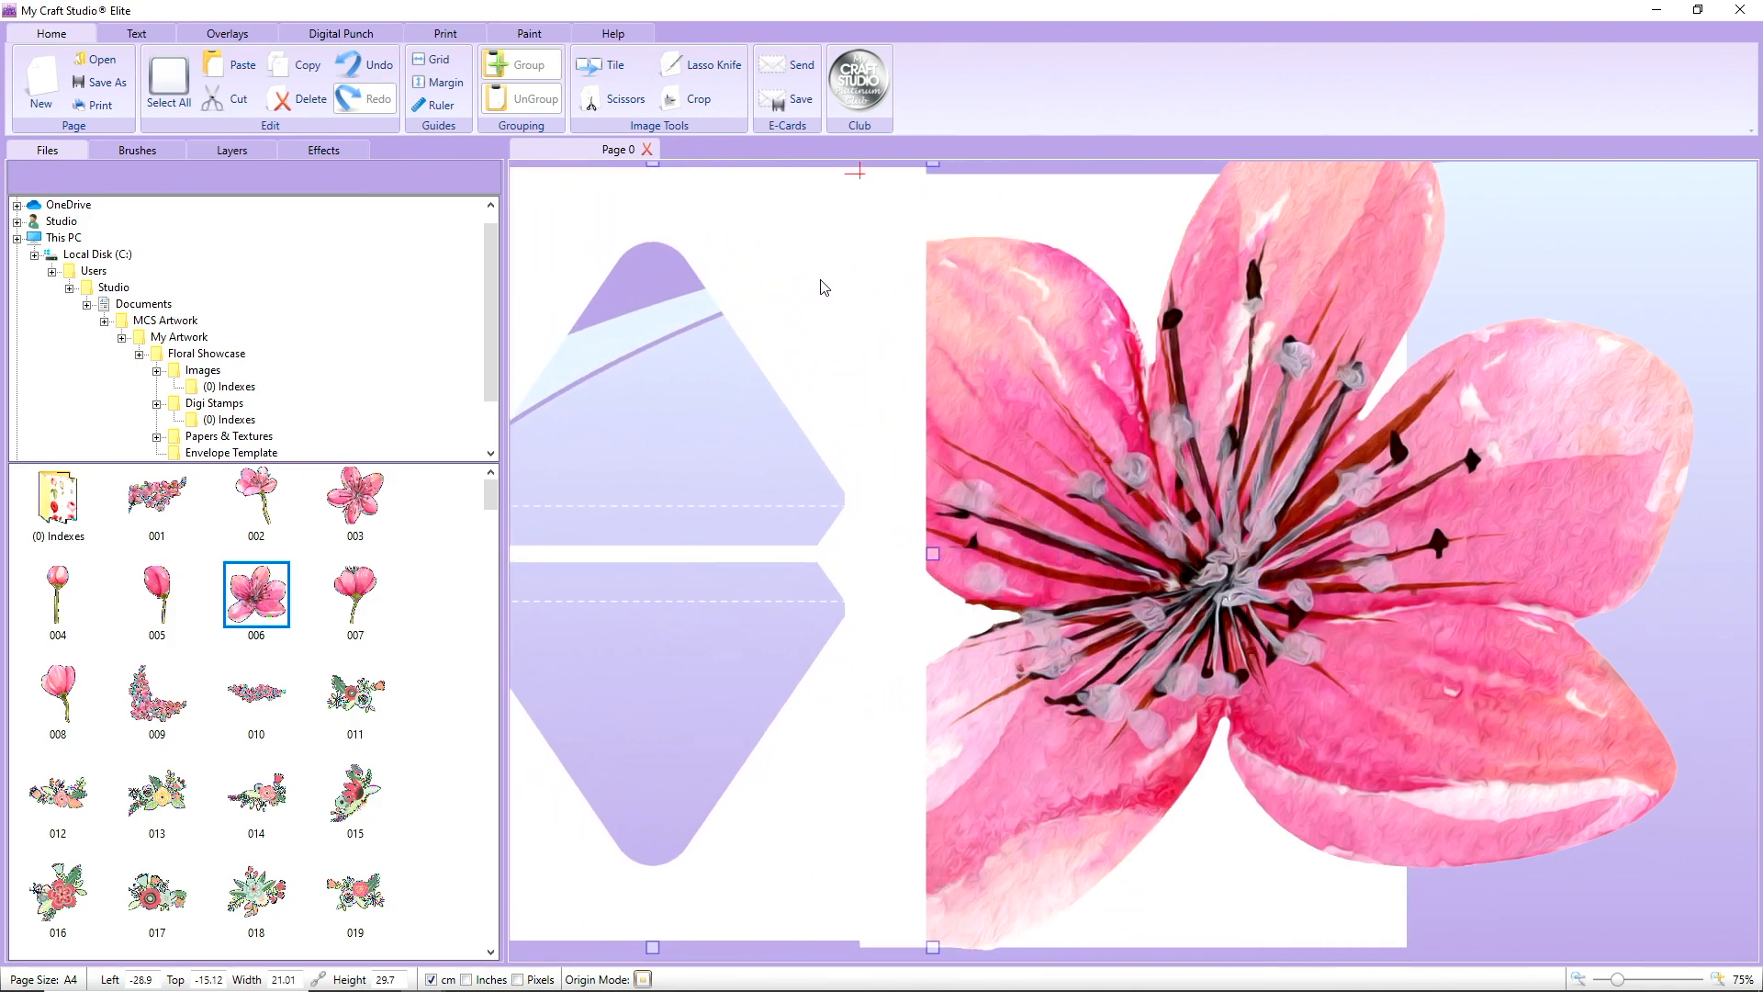
pyautogui.click(298, 108)
pyautogui.moveTo(1105, 409); pyautogui.dragTo(1076, 421)
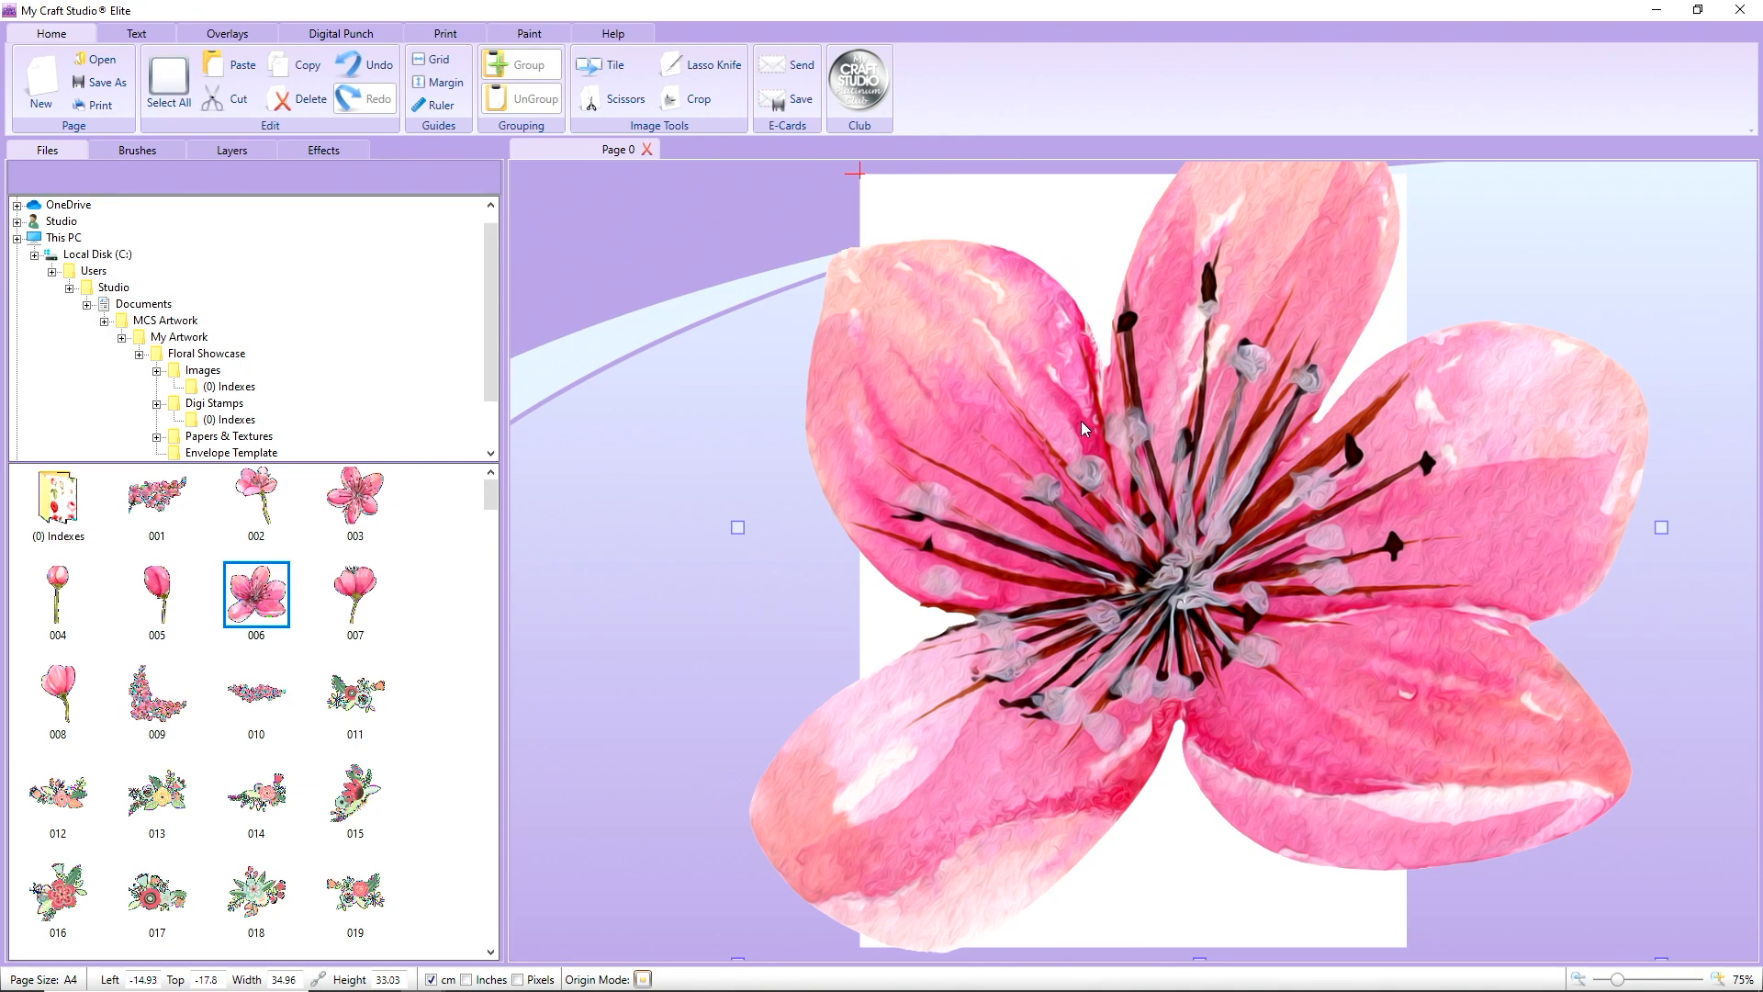
pyautogui.click(274, 106)
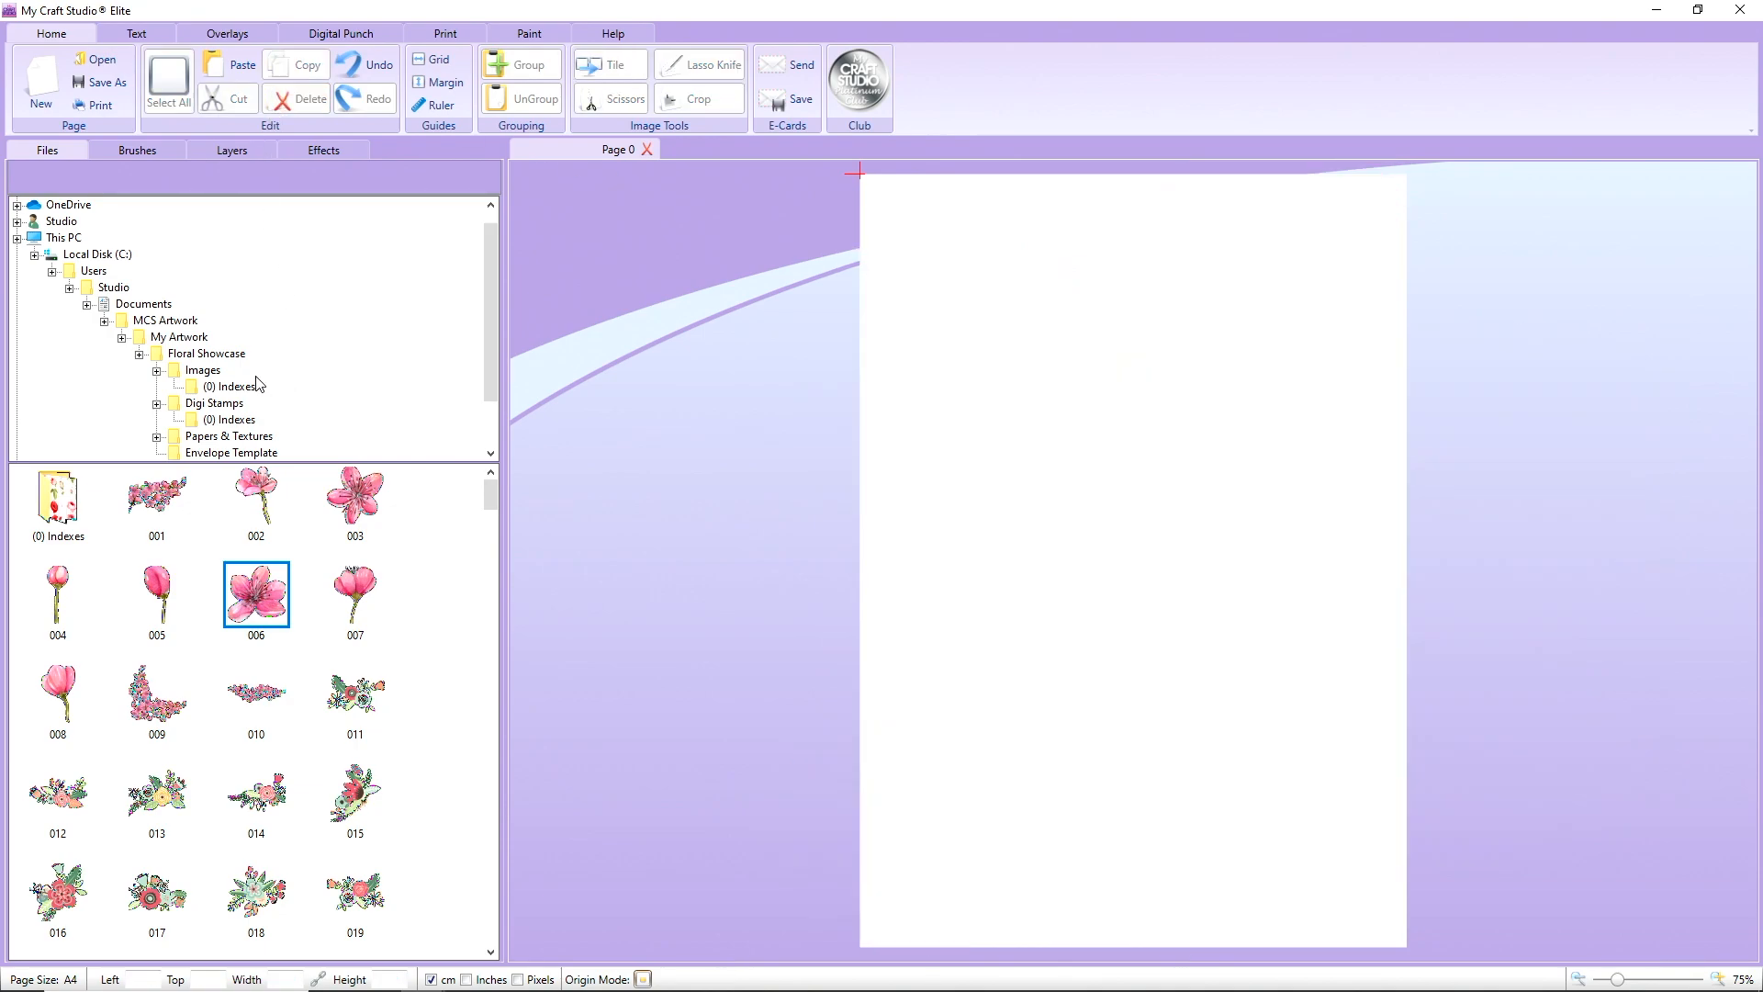
# - Open the Floral Showcase Papers & Textures folder and place vintage floral paper 047 over the page
pyautogui.click(230, 358)
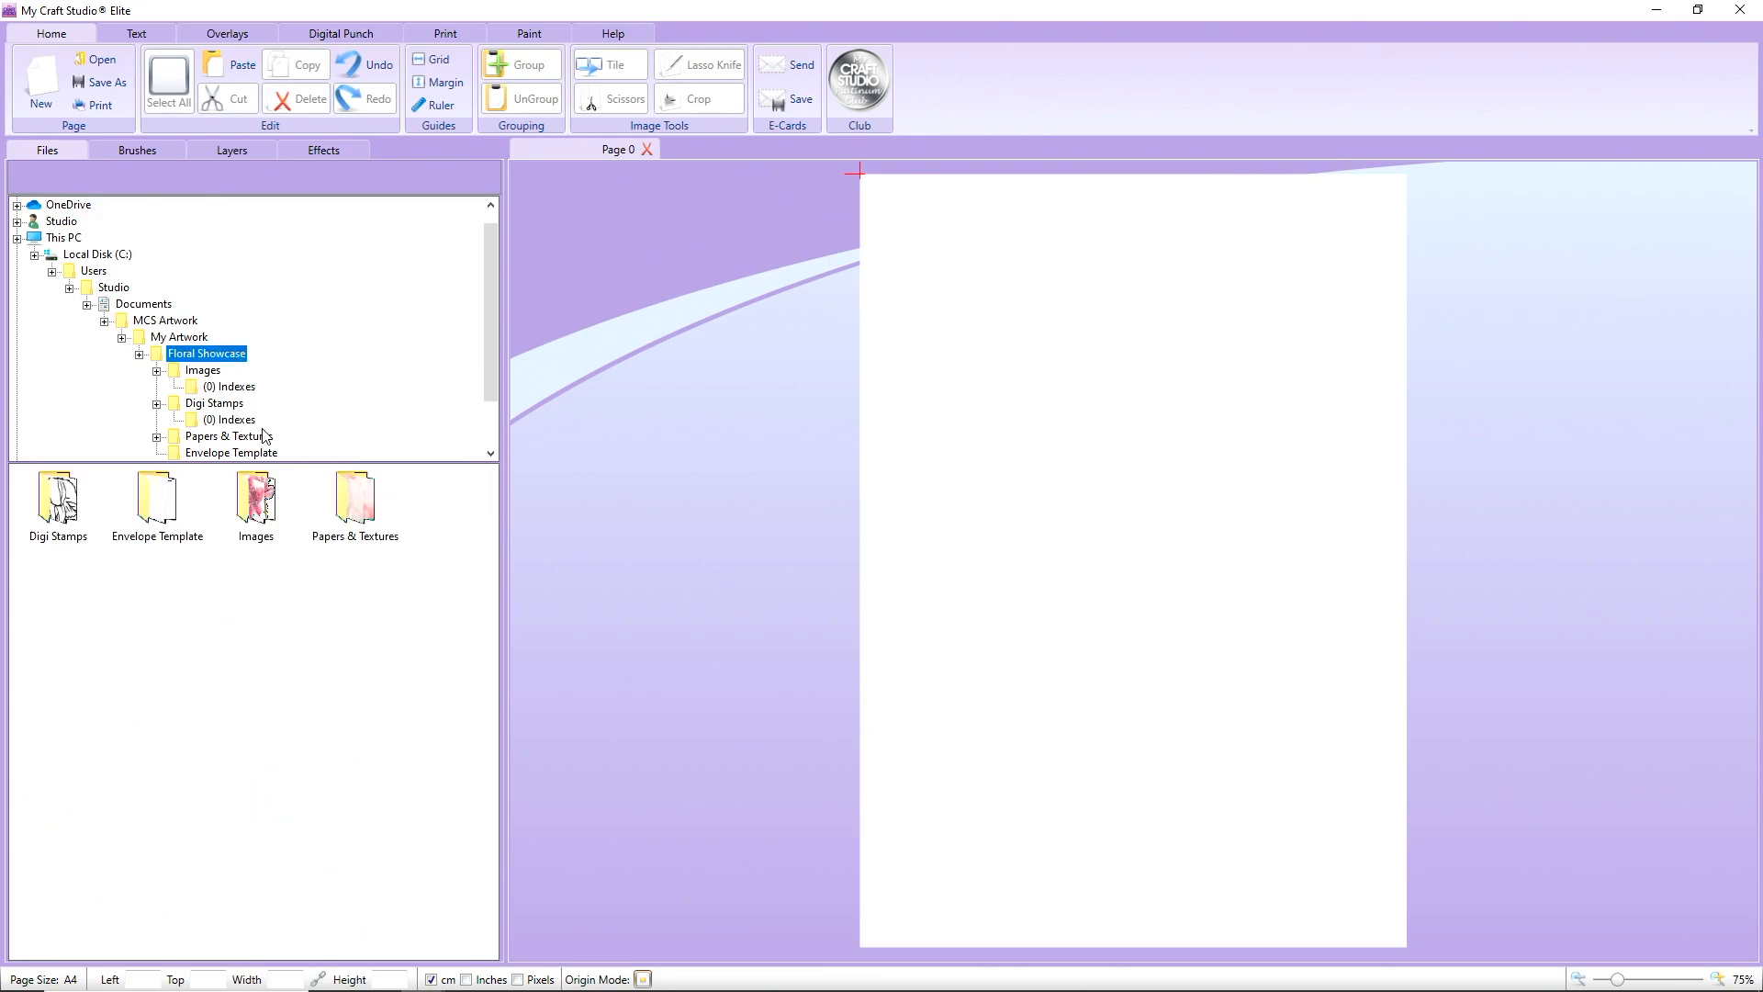
pyautogui.doubleClick(356, 515)
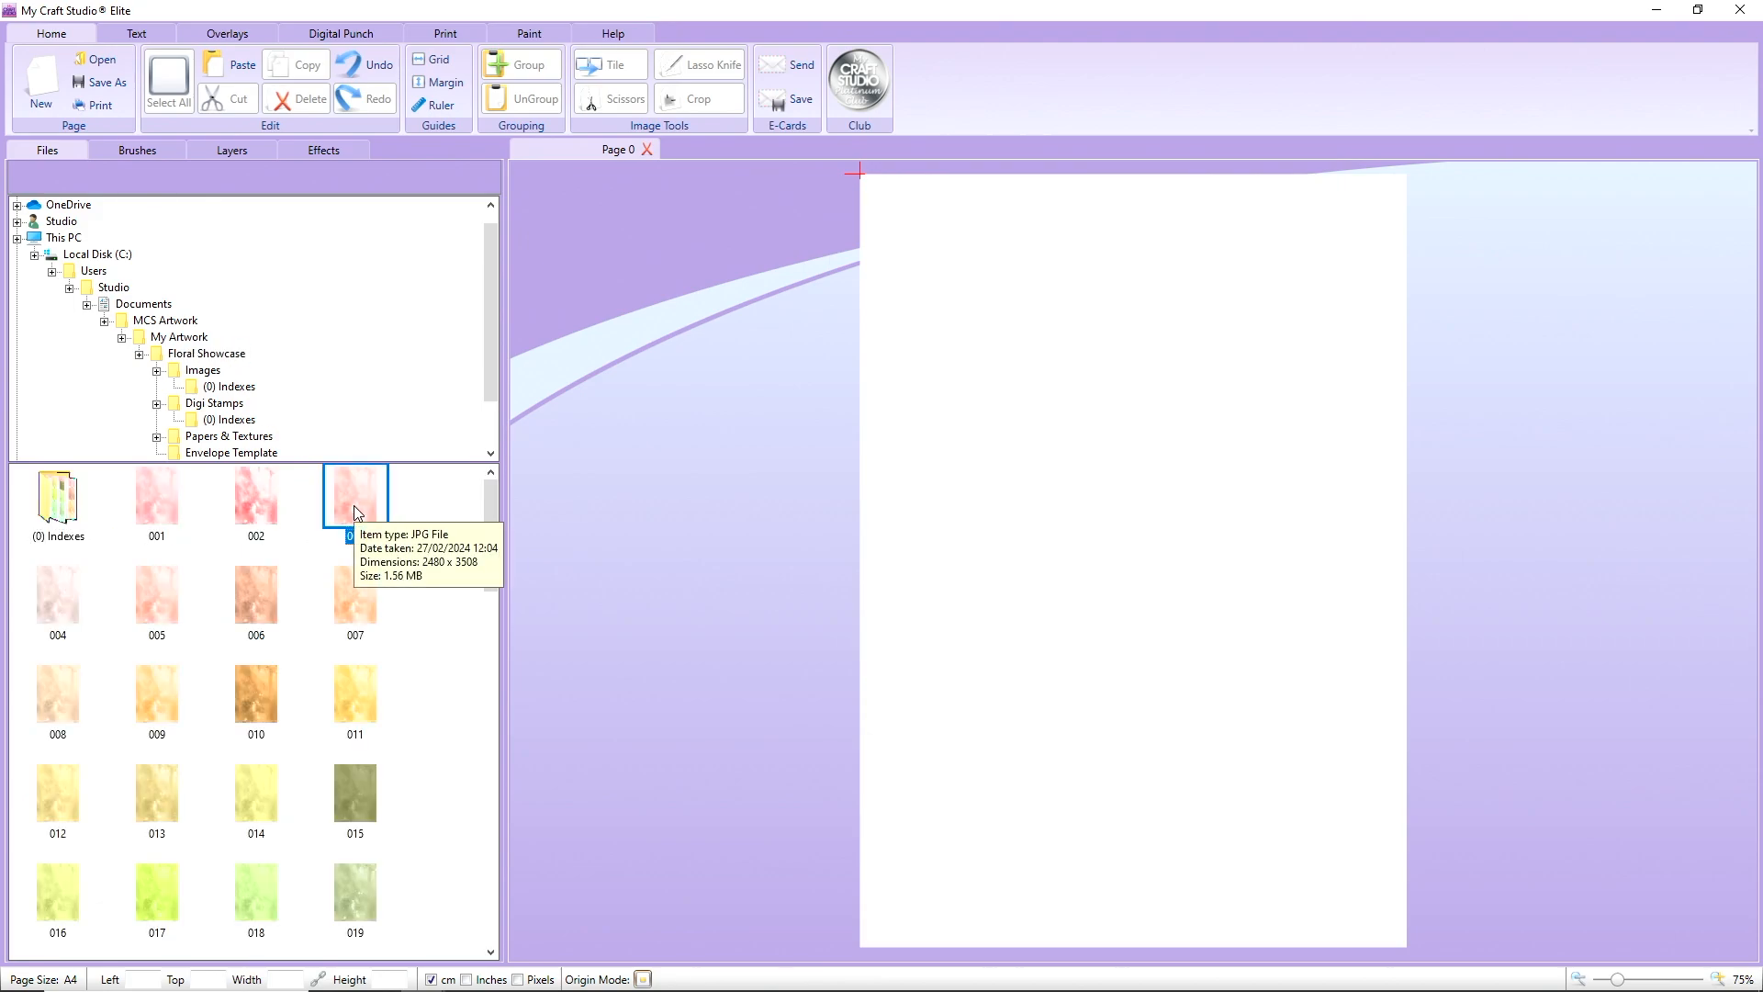
pyautogui.scroll(-3, 381, 570)
pyautogui.scroll(-15, 386, 594)
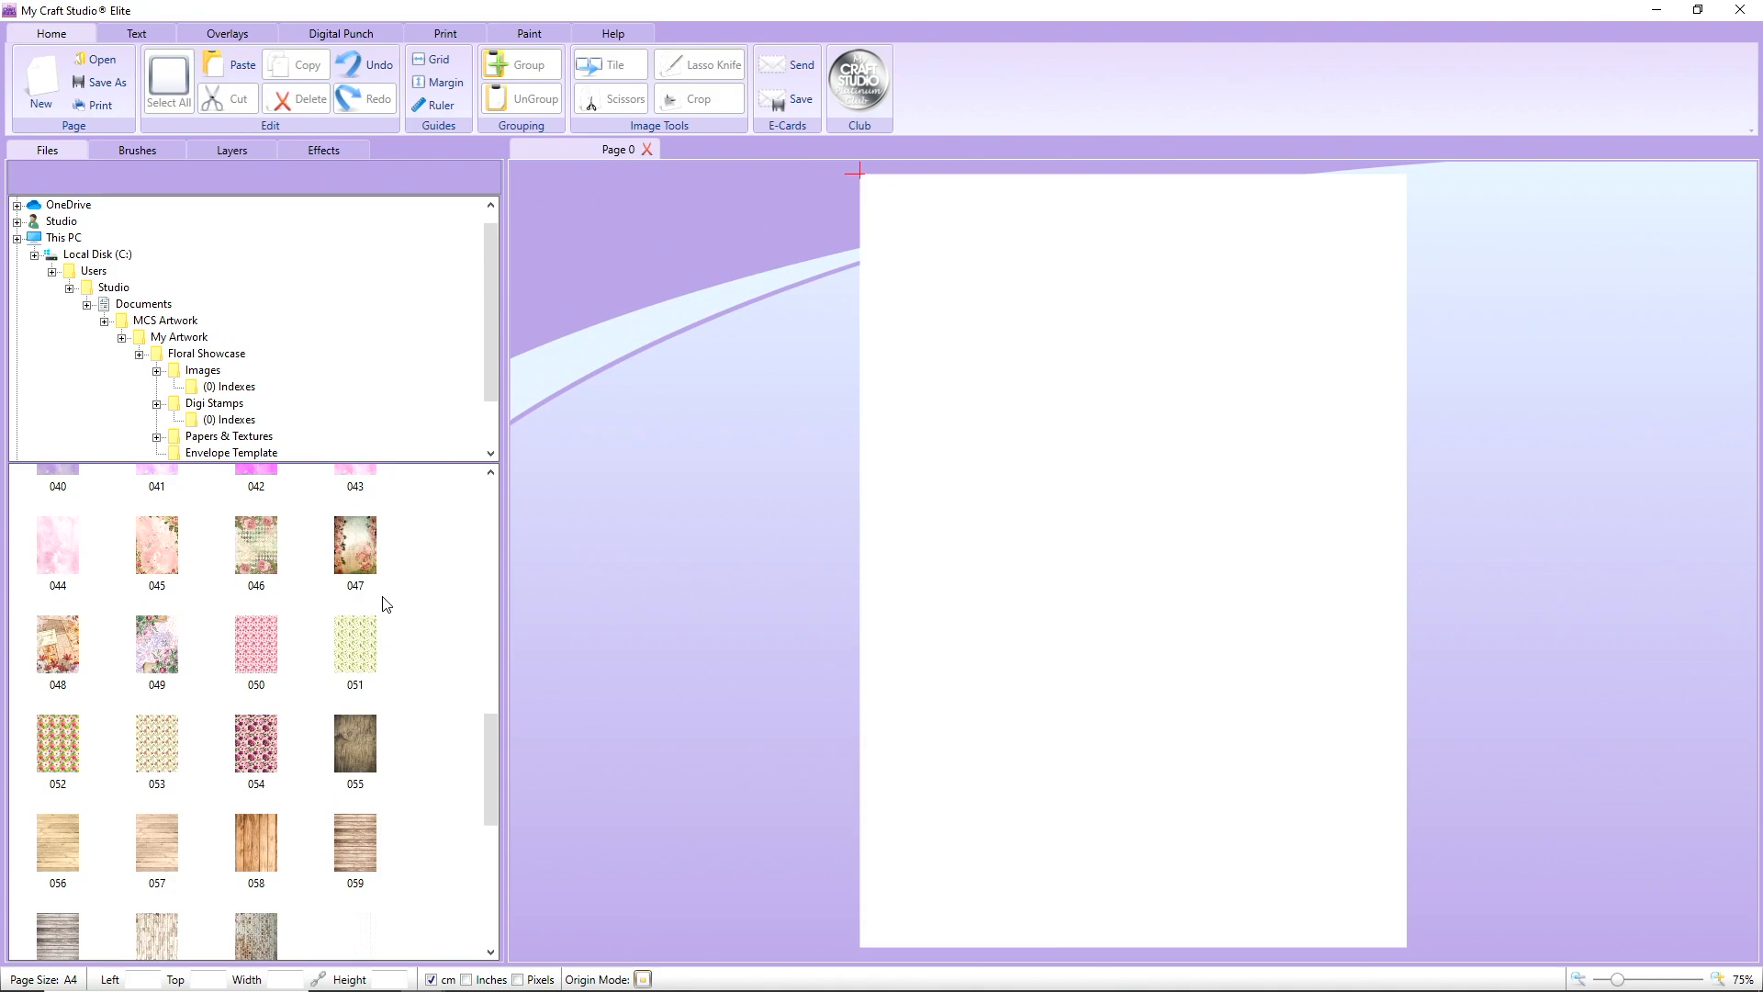
pyautogui.moveTo(355, 545); pyautogui.dragTo(1121, 414)
# - Place paper 048 over the page's left side and paper 049 over its right side
pyautogui.moveTo(46, 639); pyautogui.dragTo(818, 421)
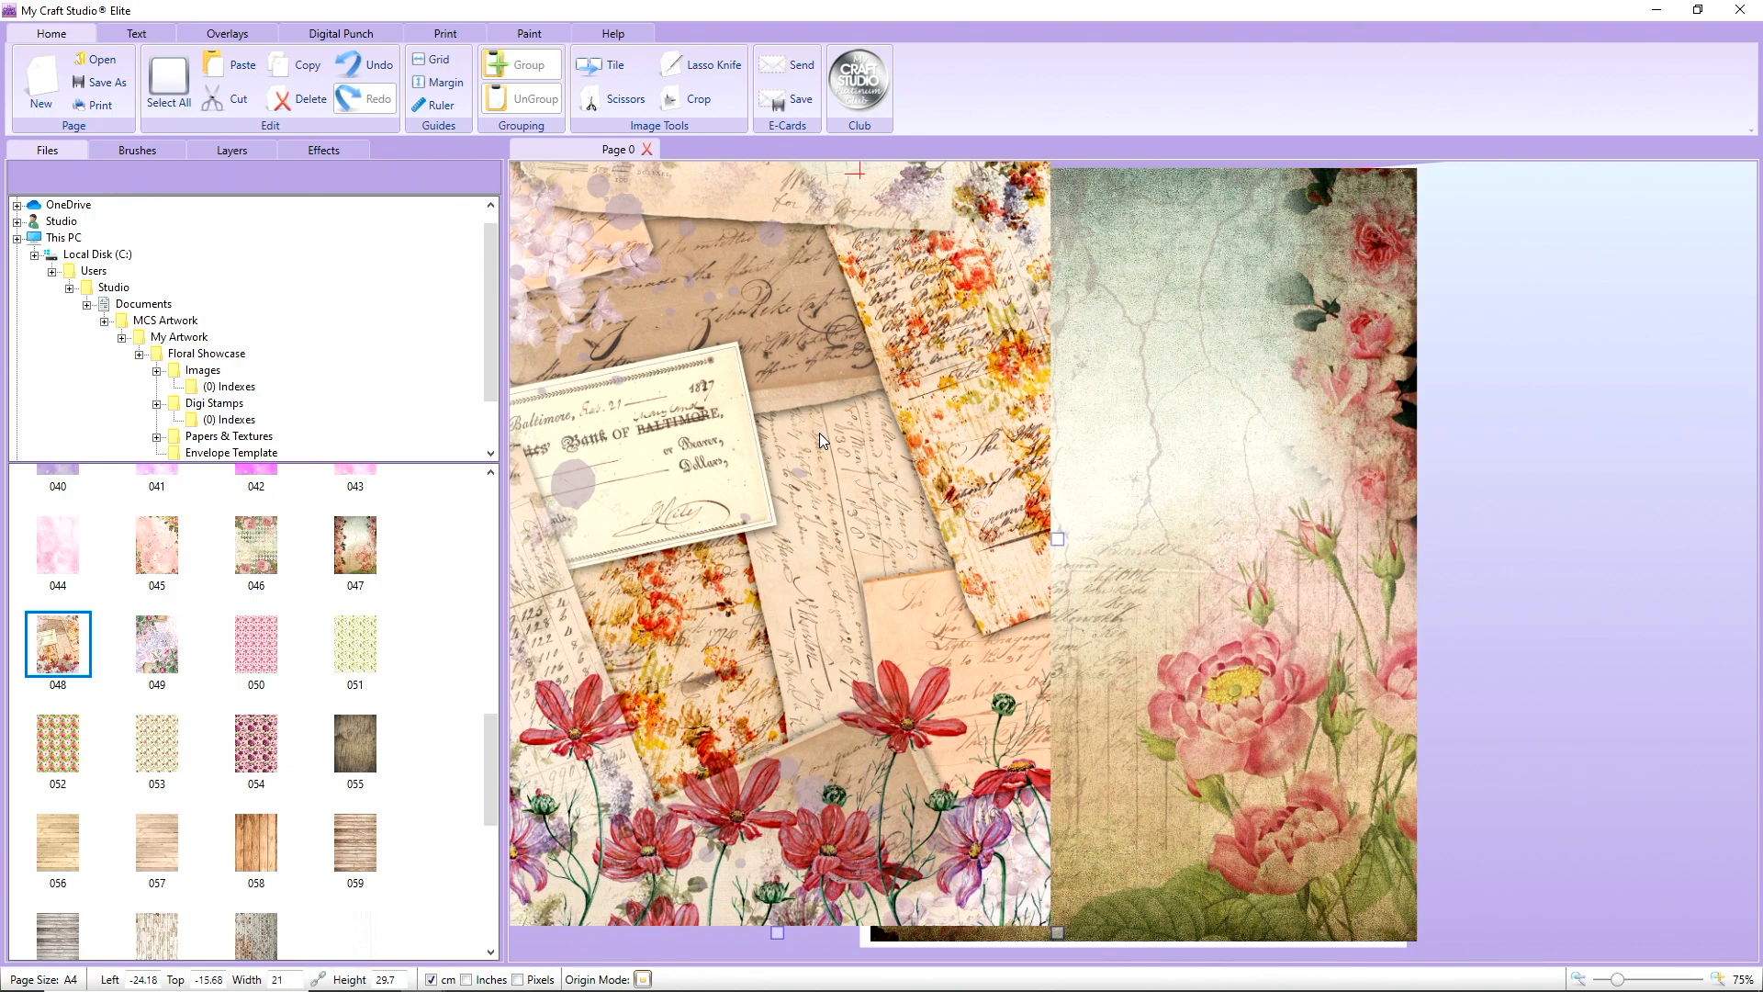
pyautogui.moveTo(158, 654); pyautogui.dragTo(1438, 448)
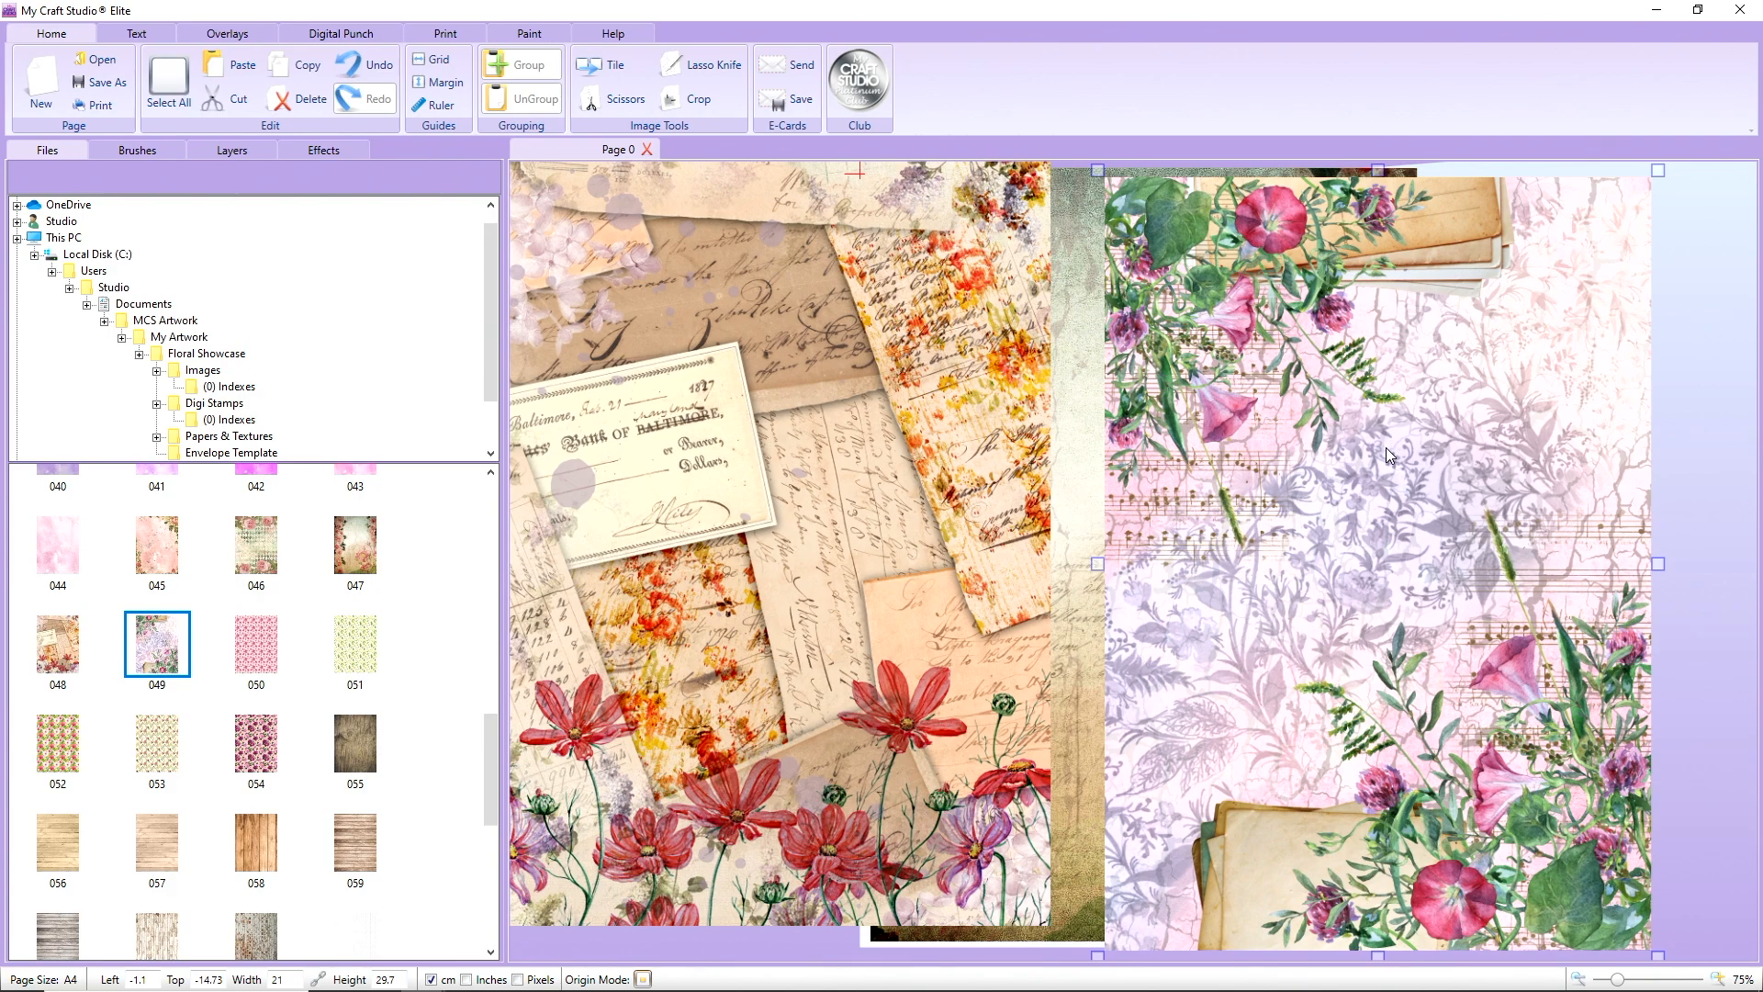
pyautogui.moveTo(1386, 448); pyautogui.dragTo(1457, 437)
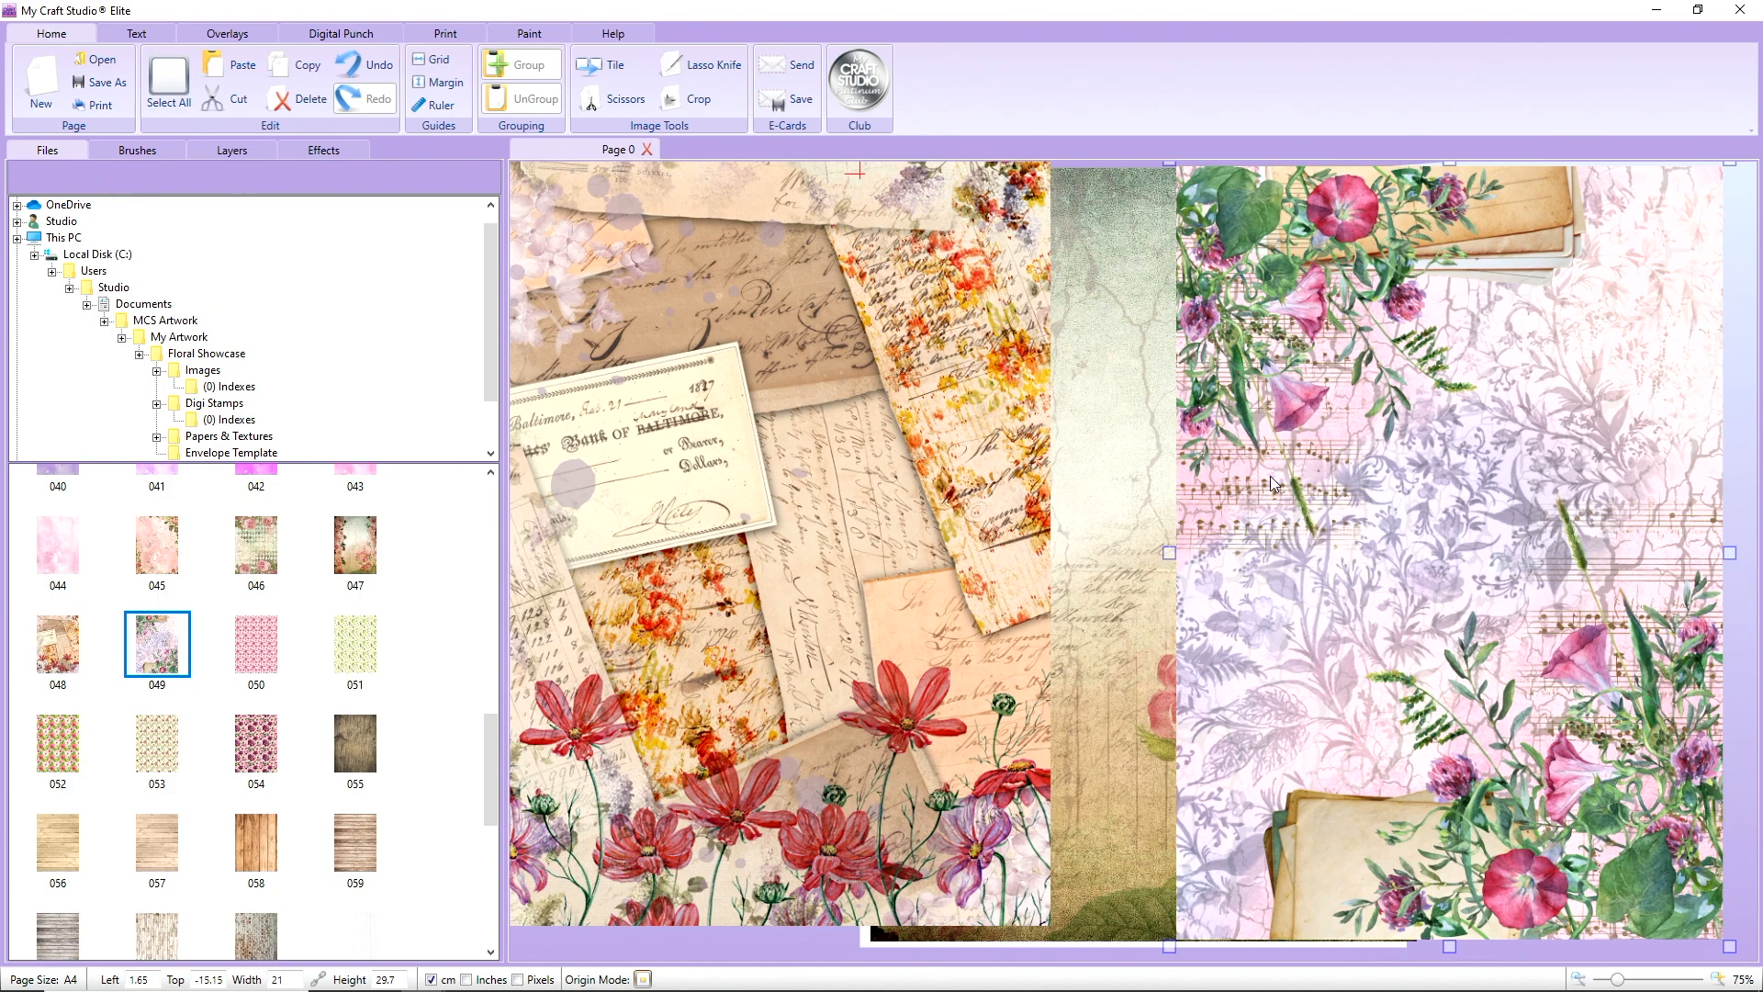
pyautogui.press('Delete')
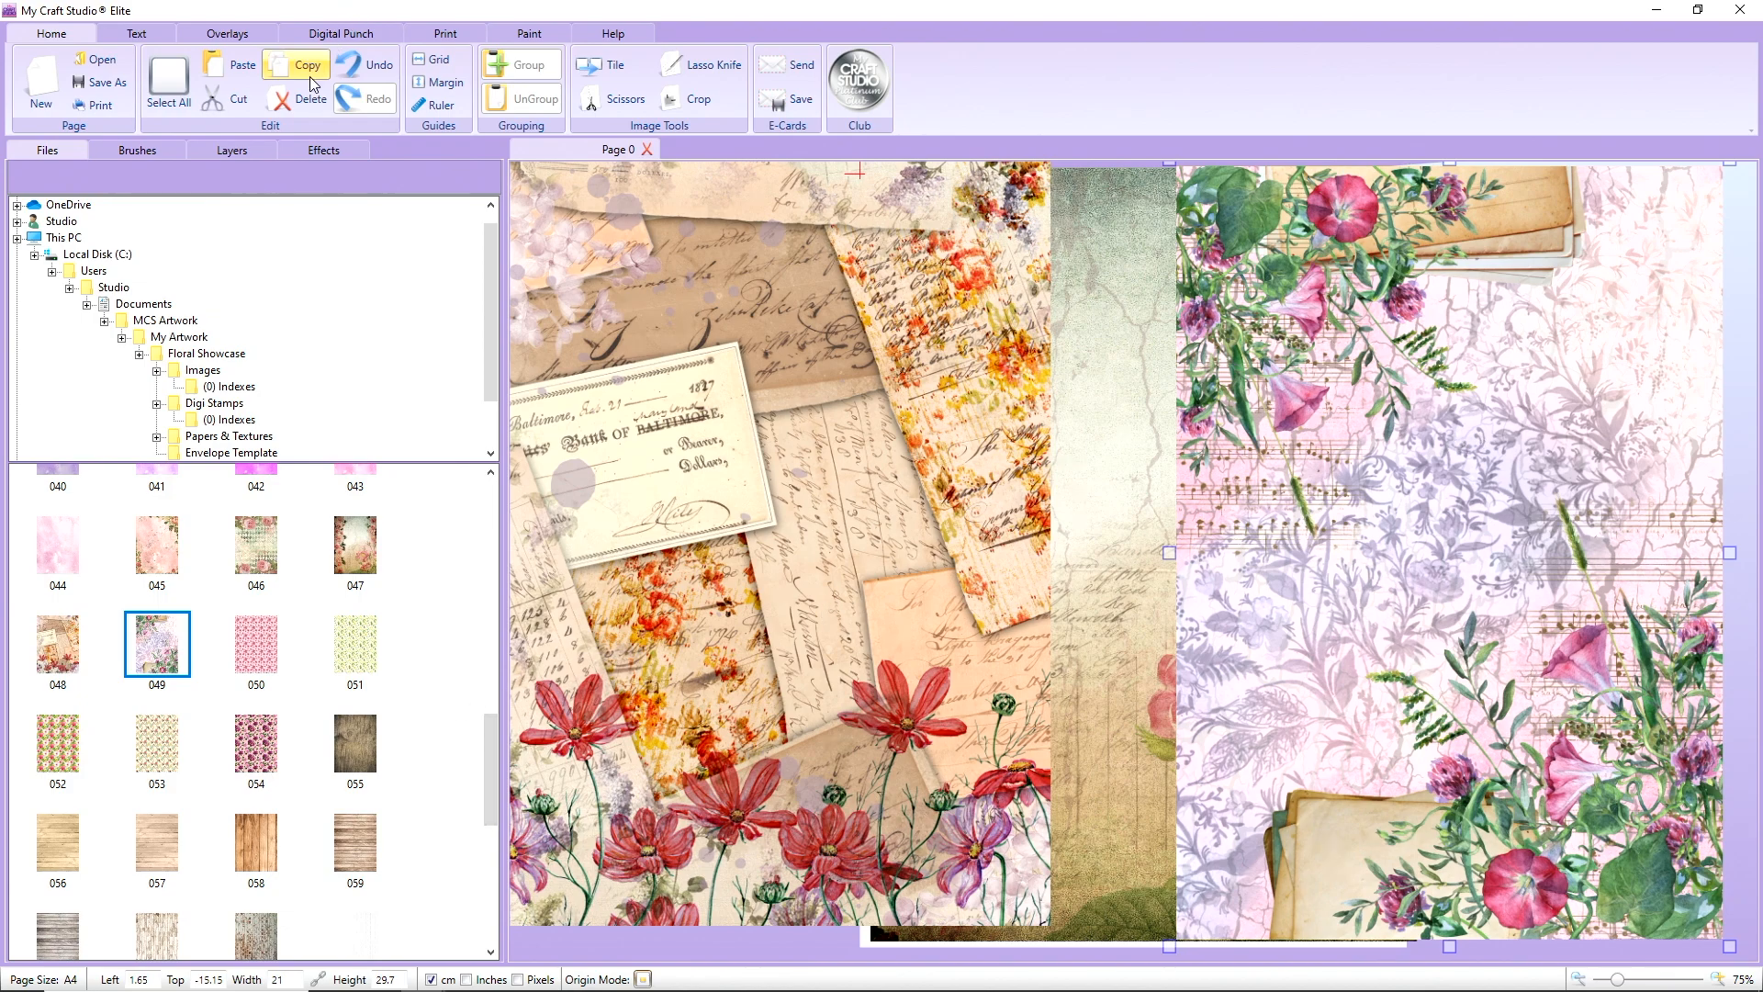
# - Delete the vintage floral papers 047, 048 and 049, leaving the page blank
pyautogui.click(1200, 395)
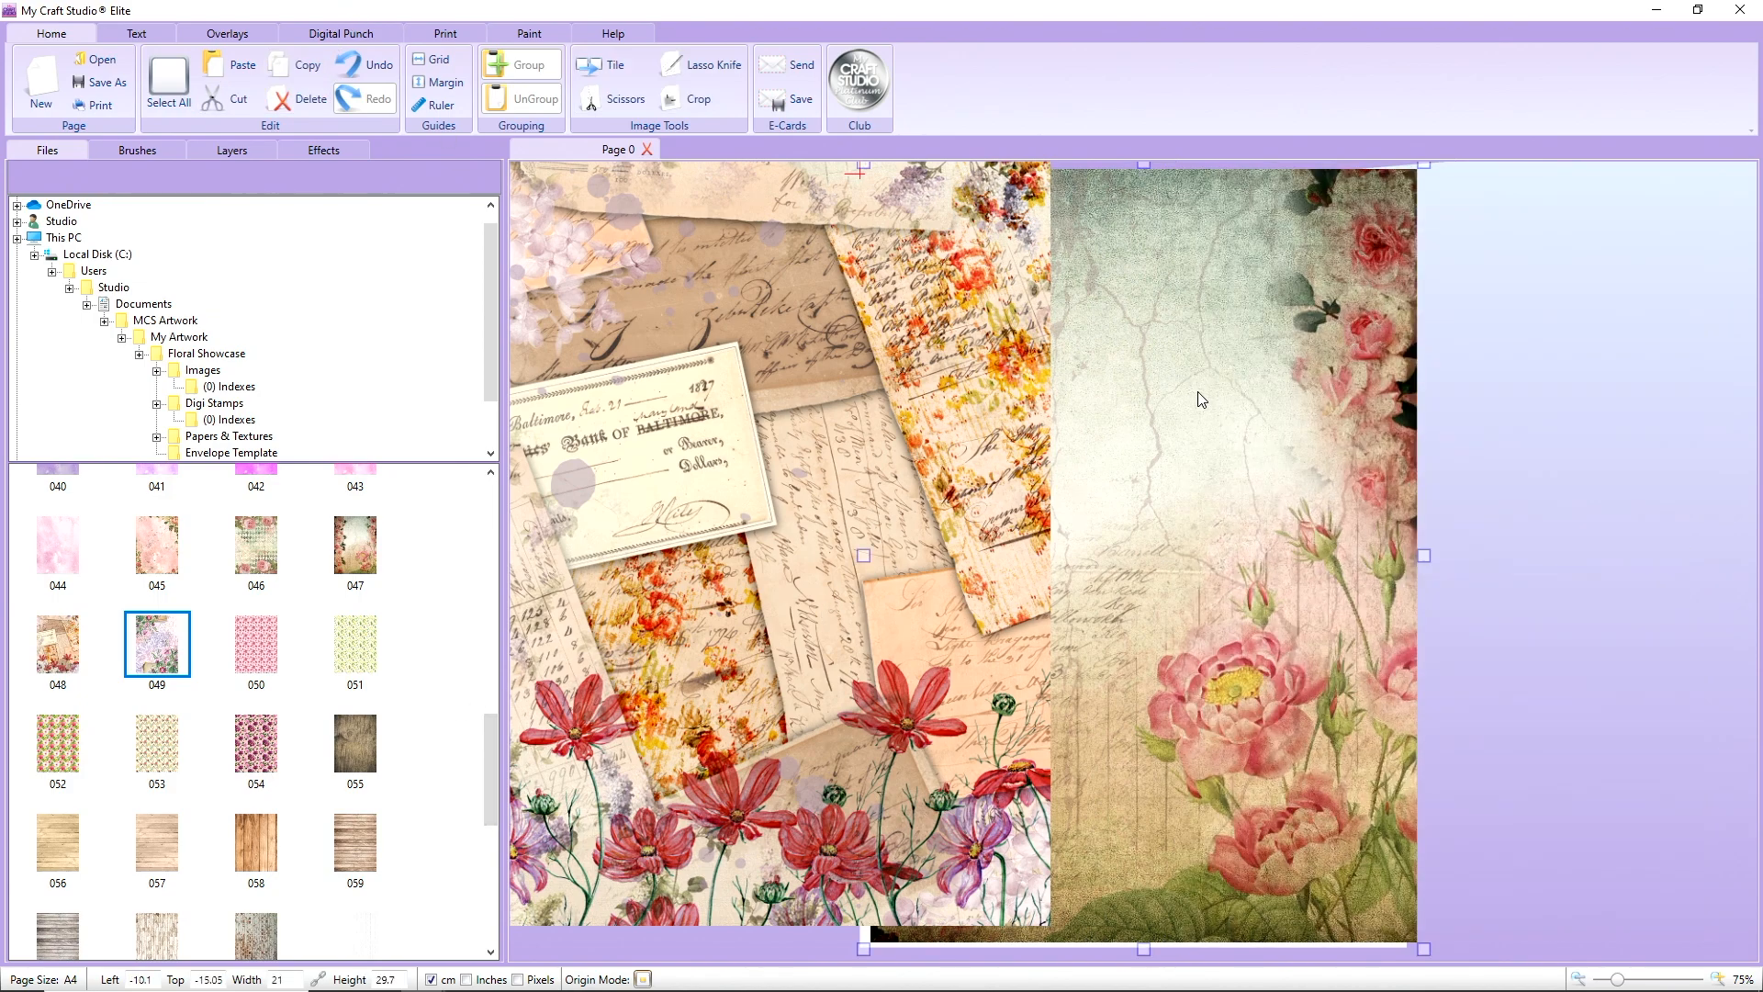
pyautogui.click(301, 98)
pyautogui.click(675, 326)
pyautogui.click(312, 99)
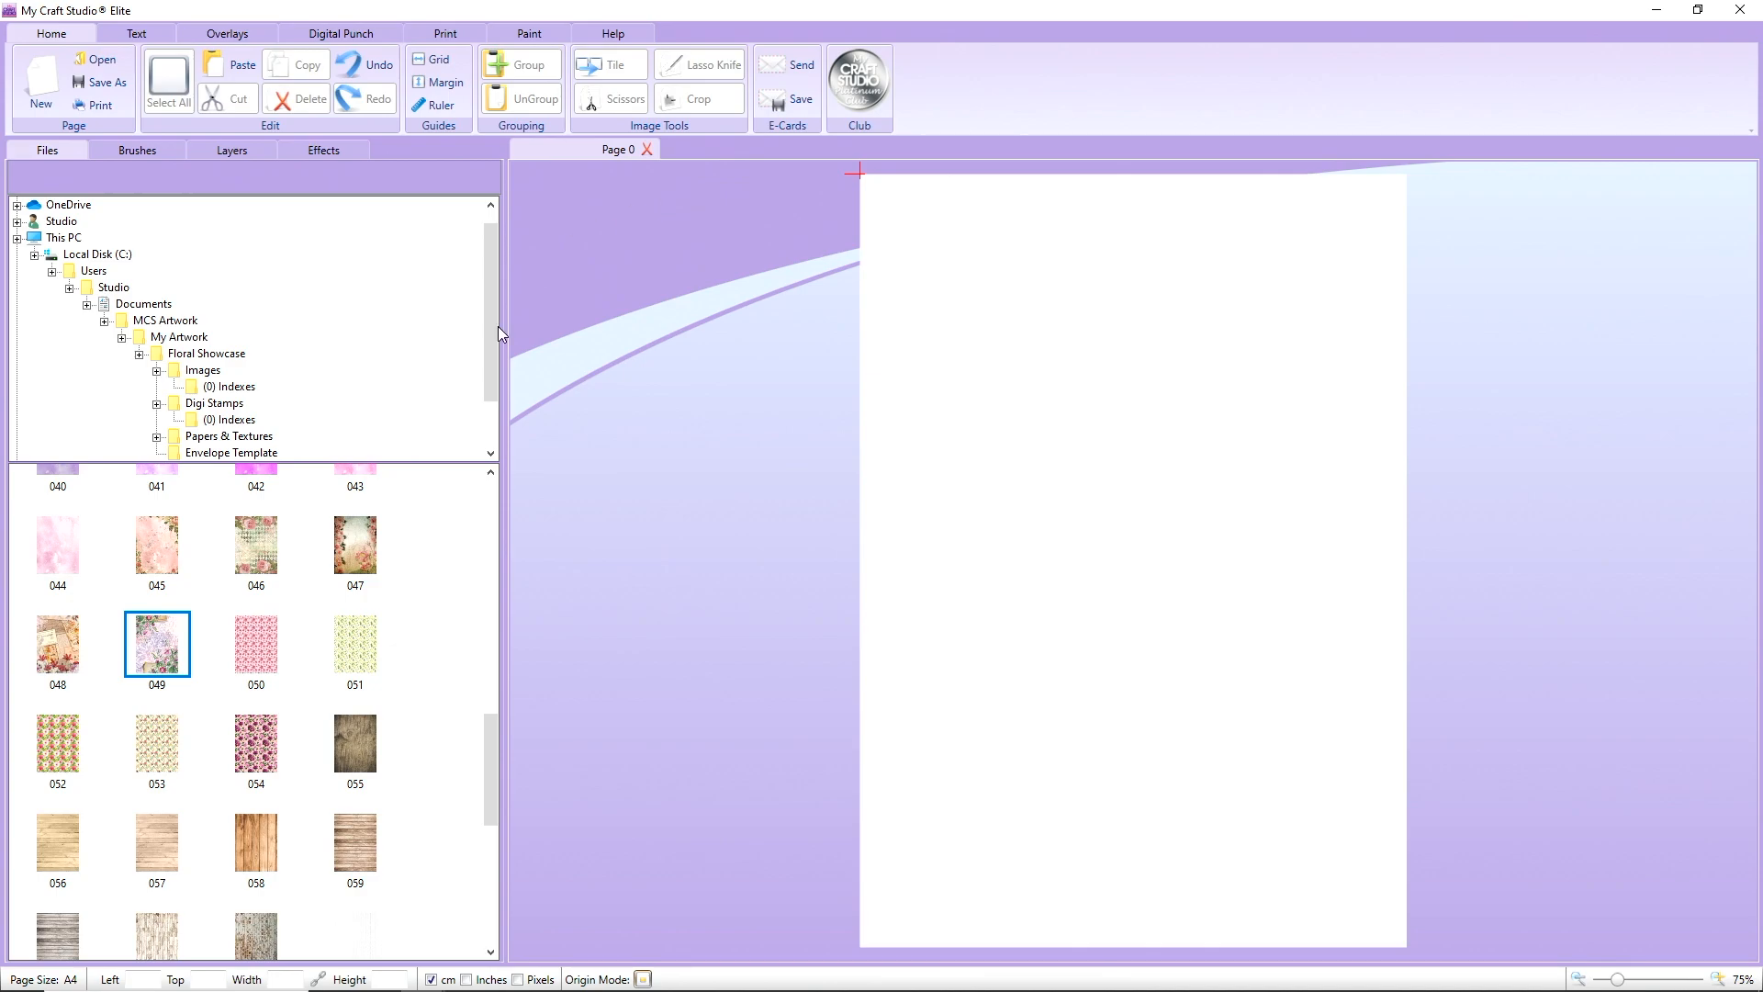
# - Place the floral border paper 064 on the page and align it with the page edges
pyautogui.scroll(-3, 352, 593)
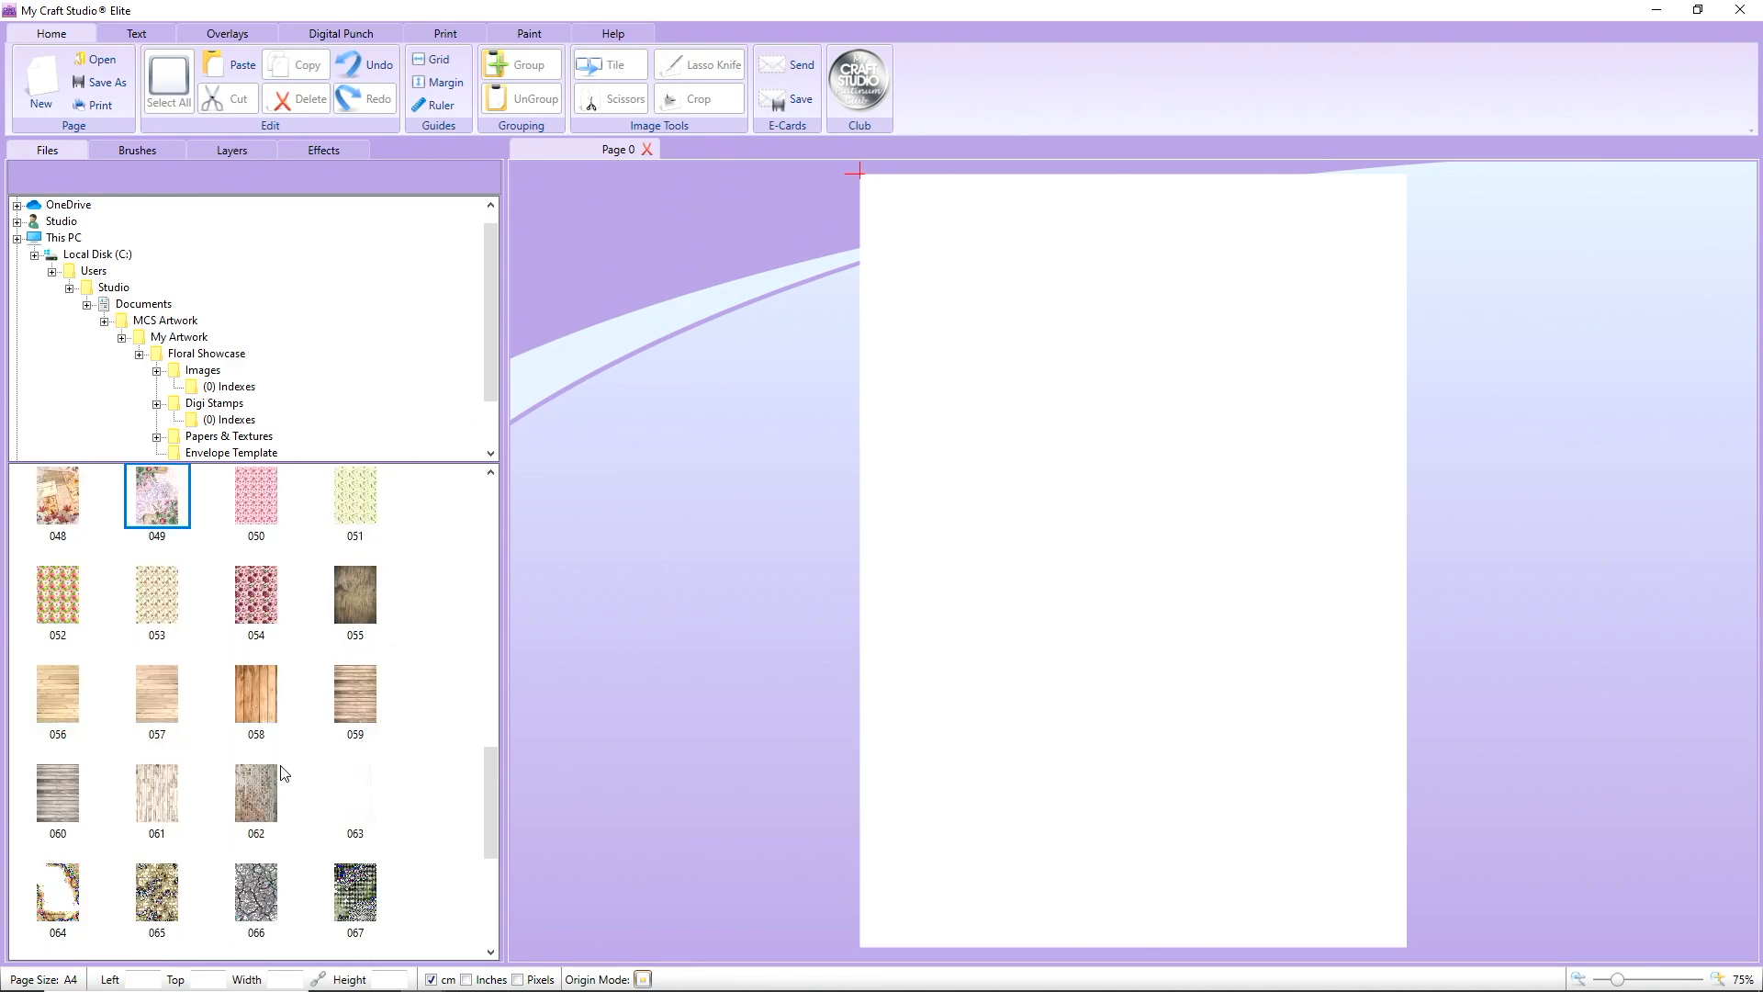
pyautogui.moveTo(53, 890); pyautogui.dragTo(989, 450)
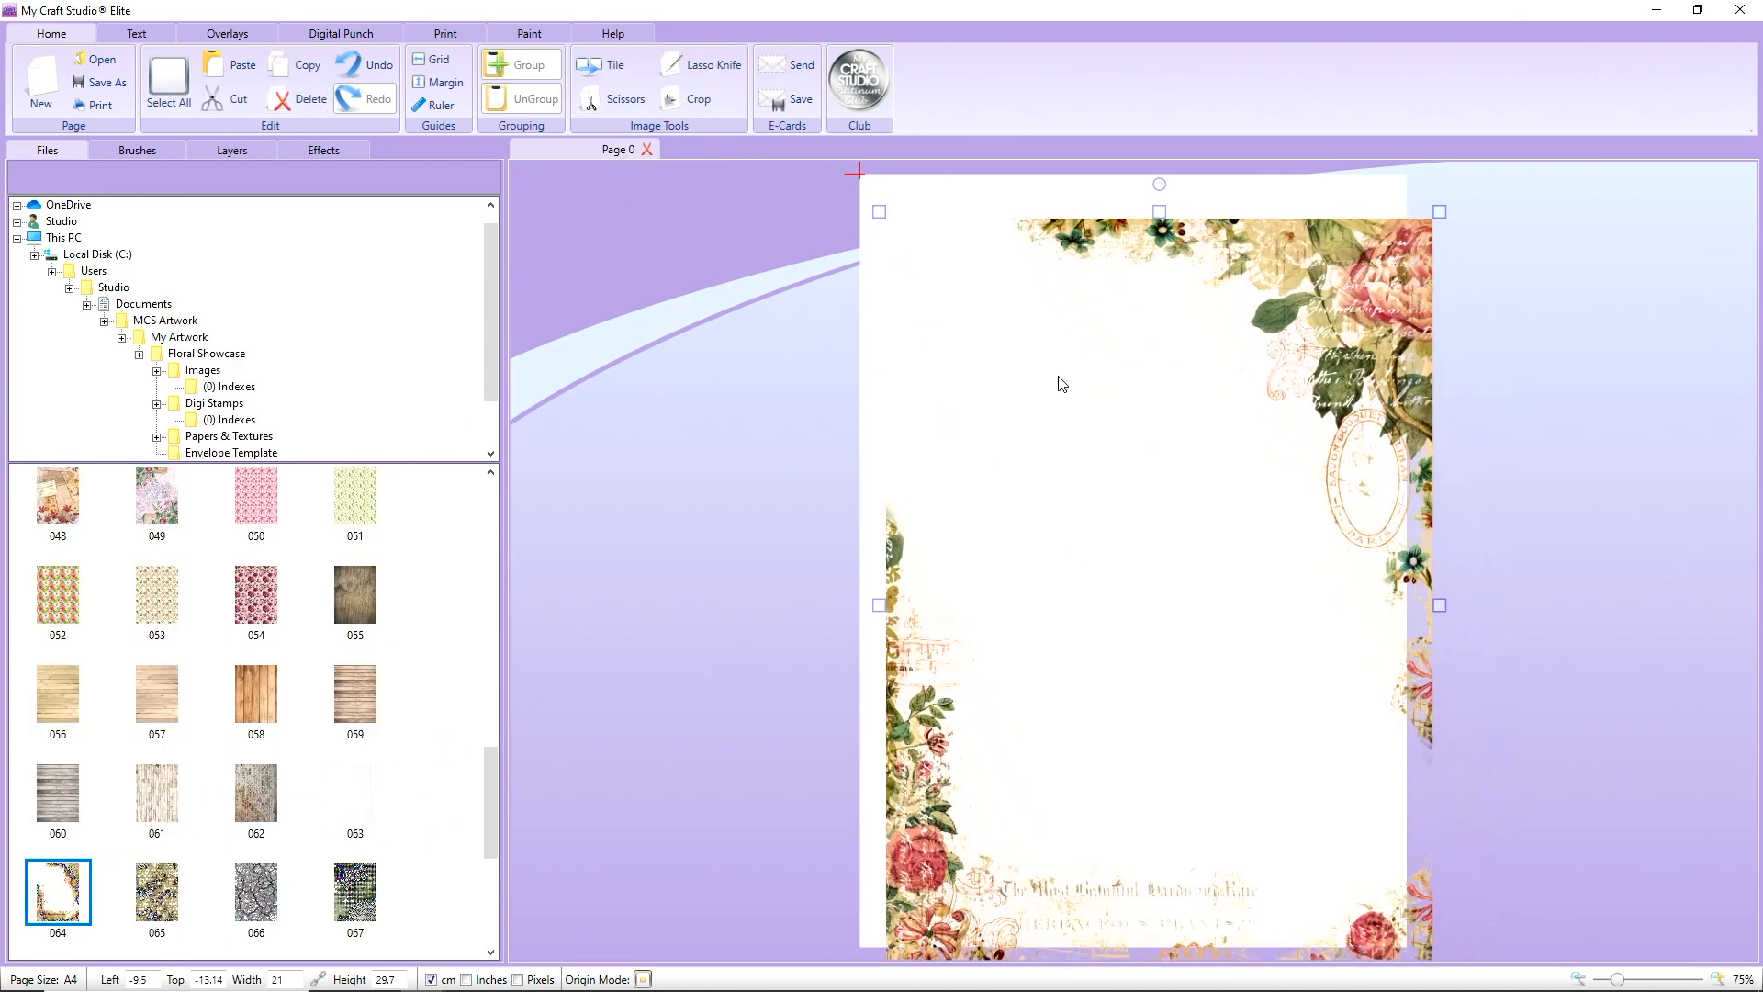
pyautogui.moveTo(1033, 292); pyautogui.dragTo(1036, 341)
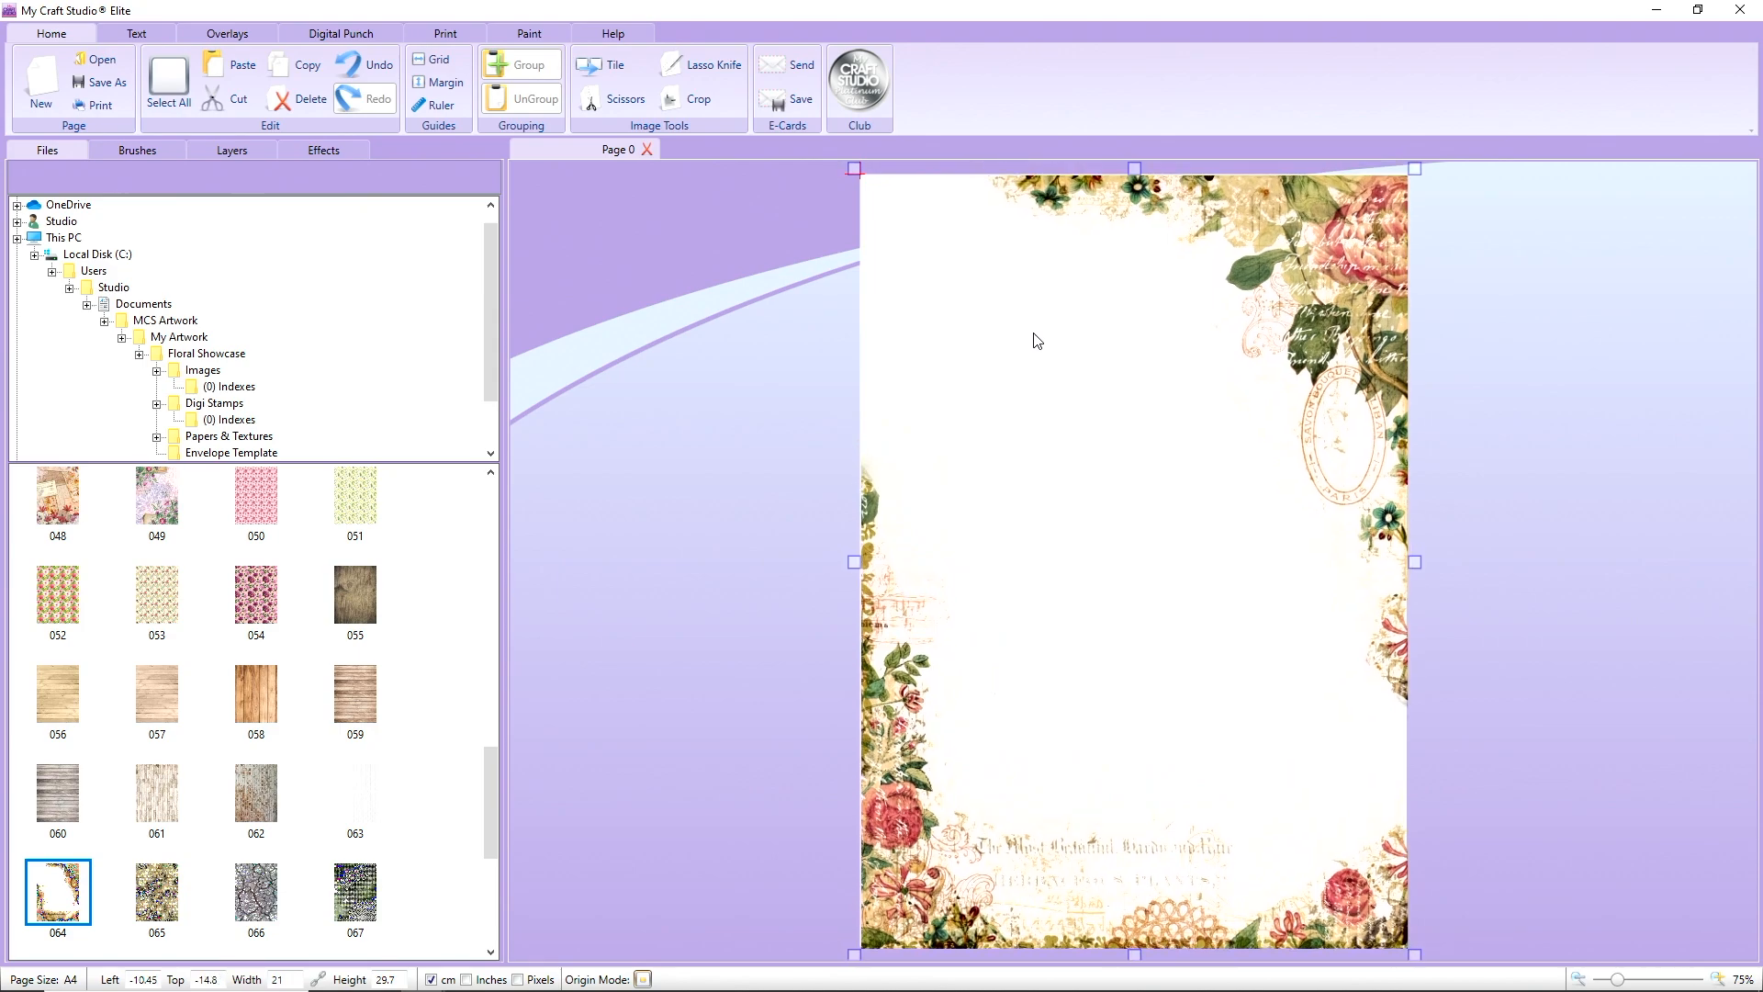
# - Add a square digital punch from the Basic Shapes and move it over the page's left edge
pyautogui.click(321, 35)
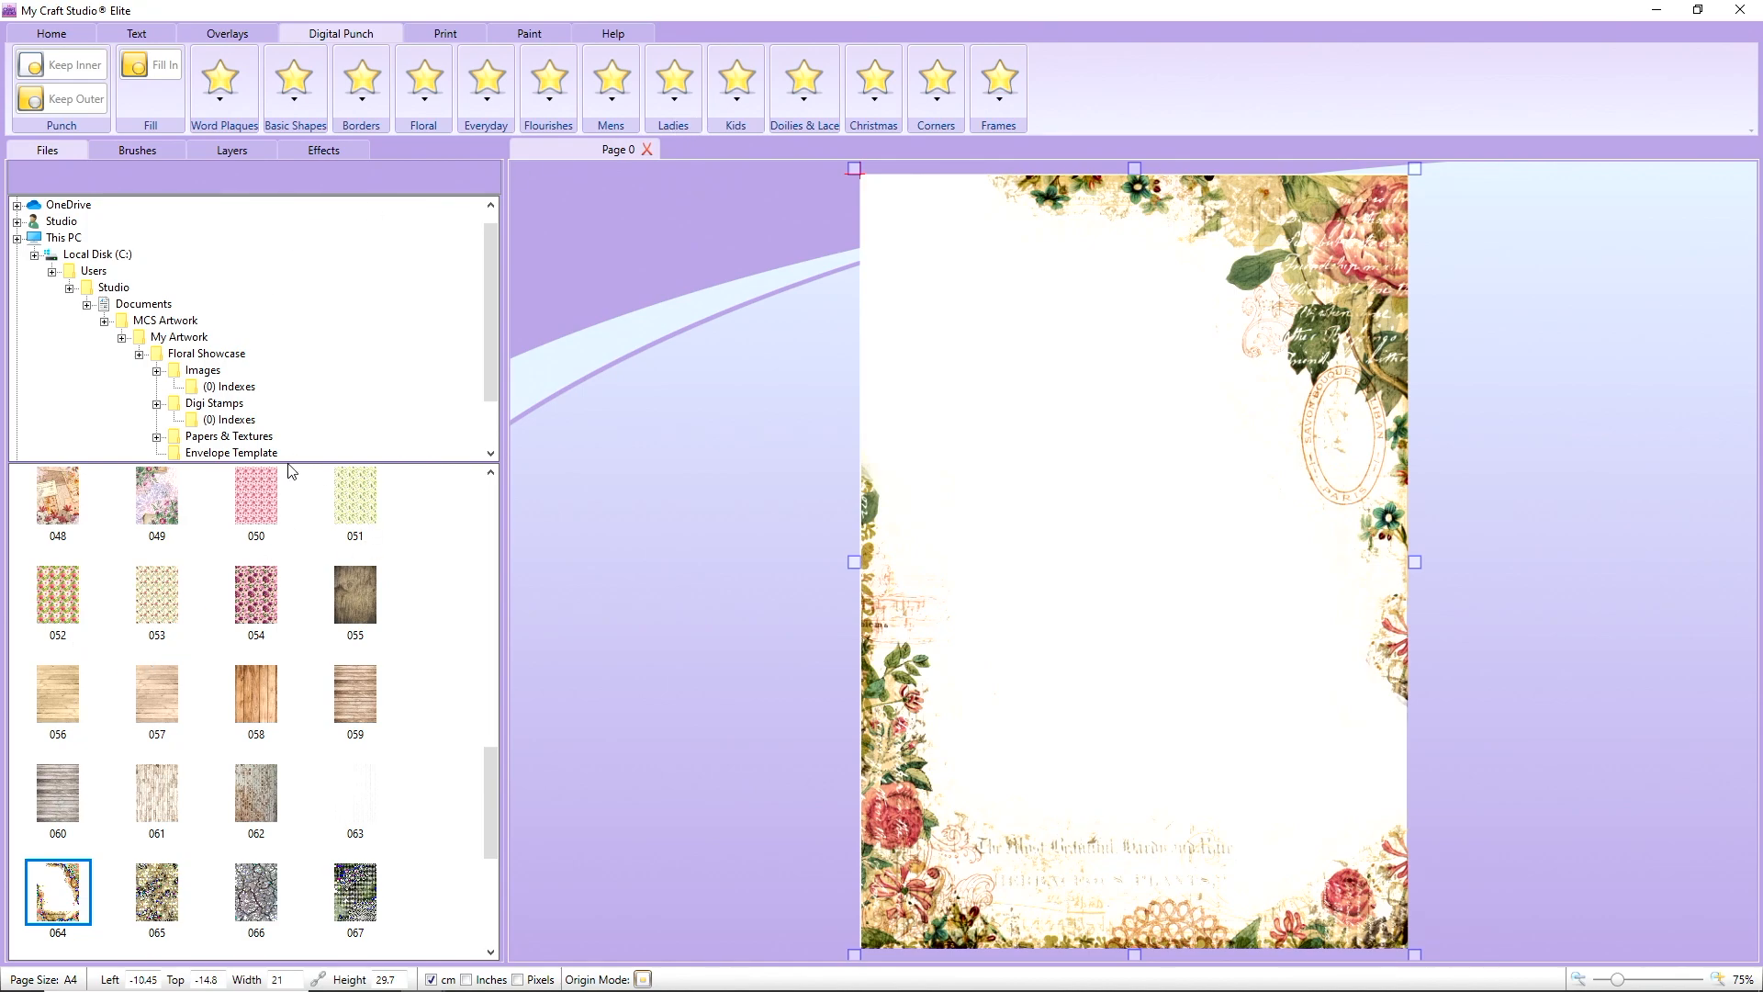
pyautogui.click(300, 98)
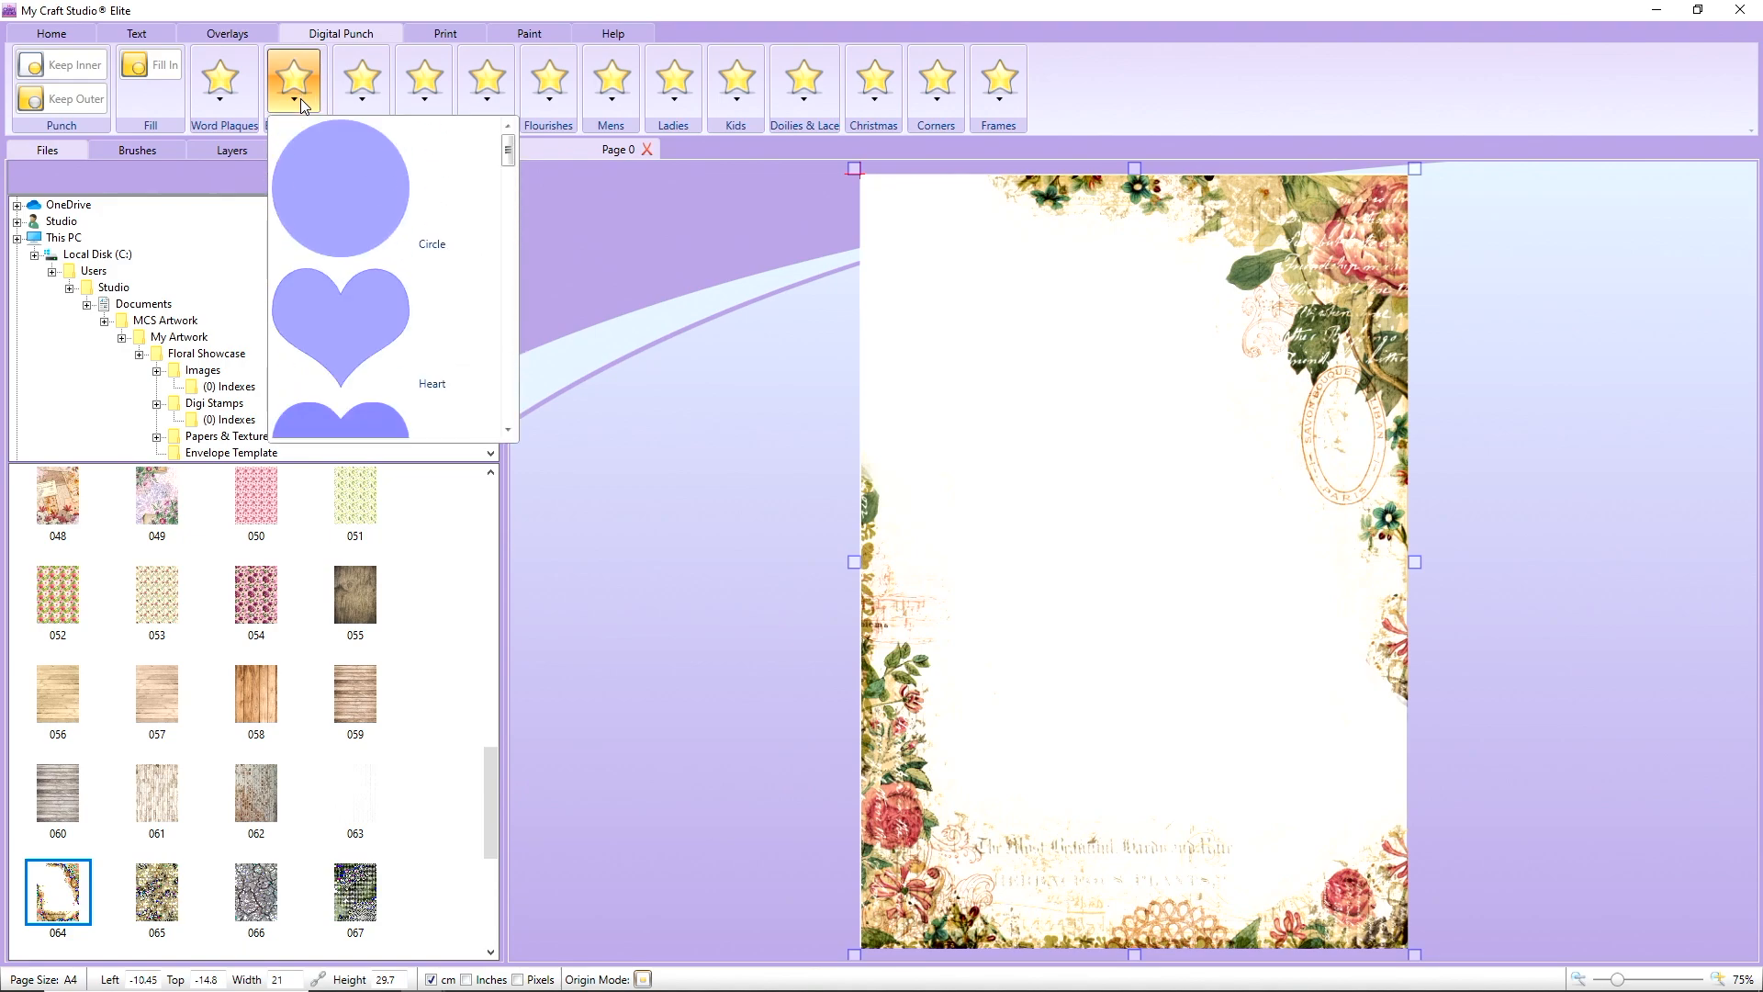
pyautogui.moveTo(510, 151); pyautogui.dragTo(503, 360)
pyautogui.click(355, 283)
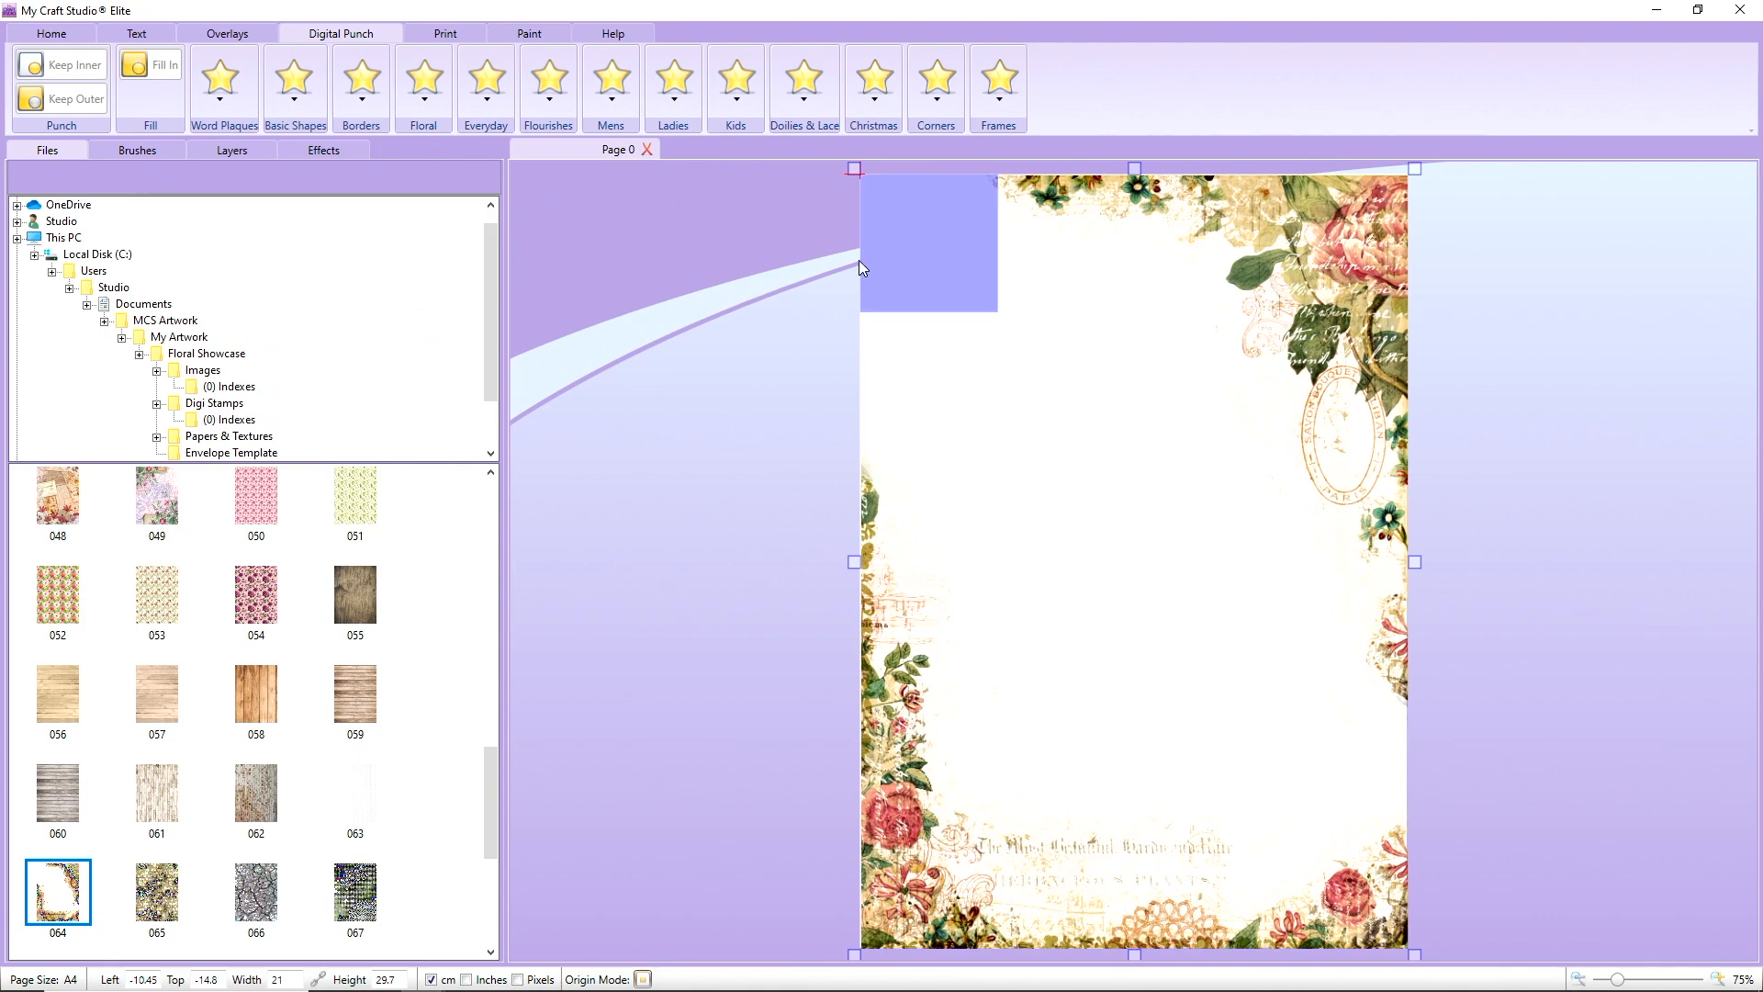
pyautogui.moveTo(861, 267); pyautogui.dragTo(780, 358)
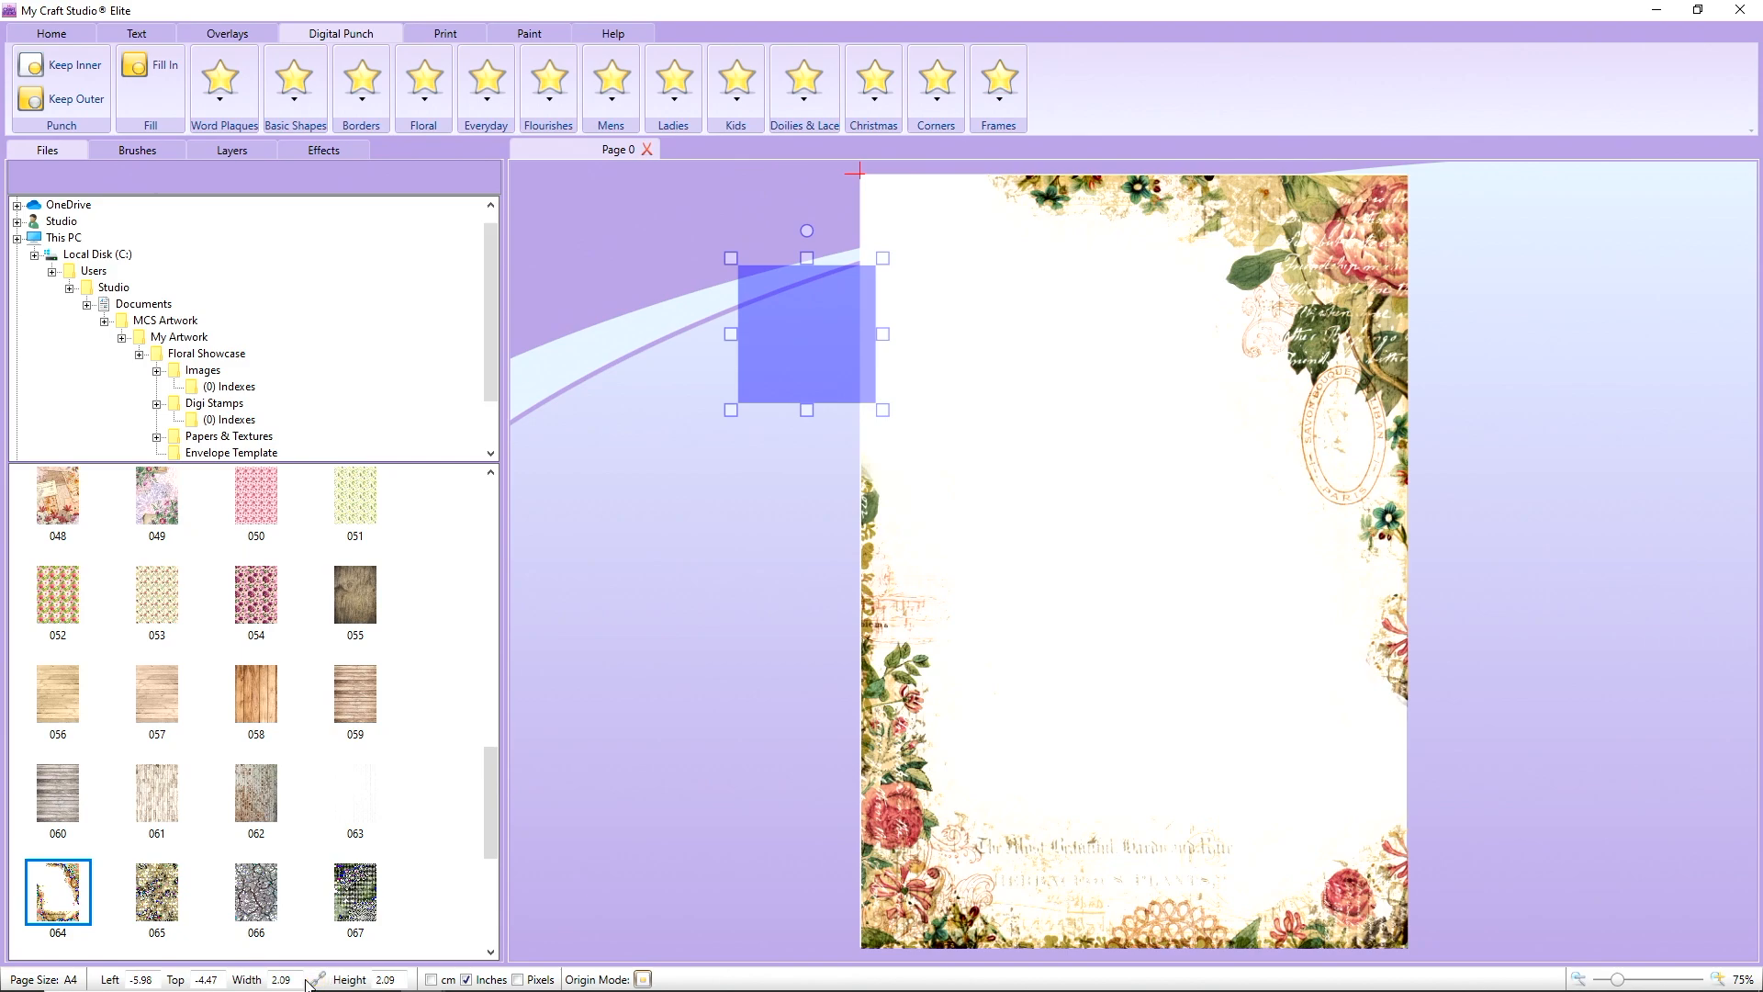
# - Set the square punch to 8 by 8 inches and centre it across the page over paper 064
pyautogui.moveTo(290, 979); pyautogui.dragTo(277, 980)
pyautogui.write('8')
pyautogui.press('Return')
pyautogui.moveTo(940, 630); pyautogui.dragTo(1077, 636)
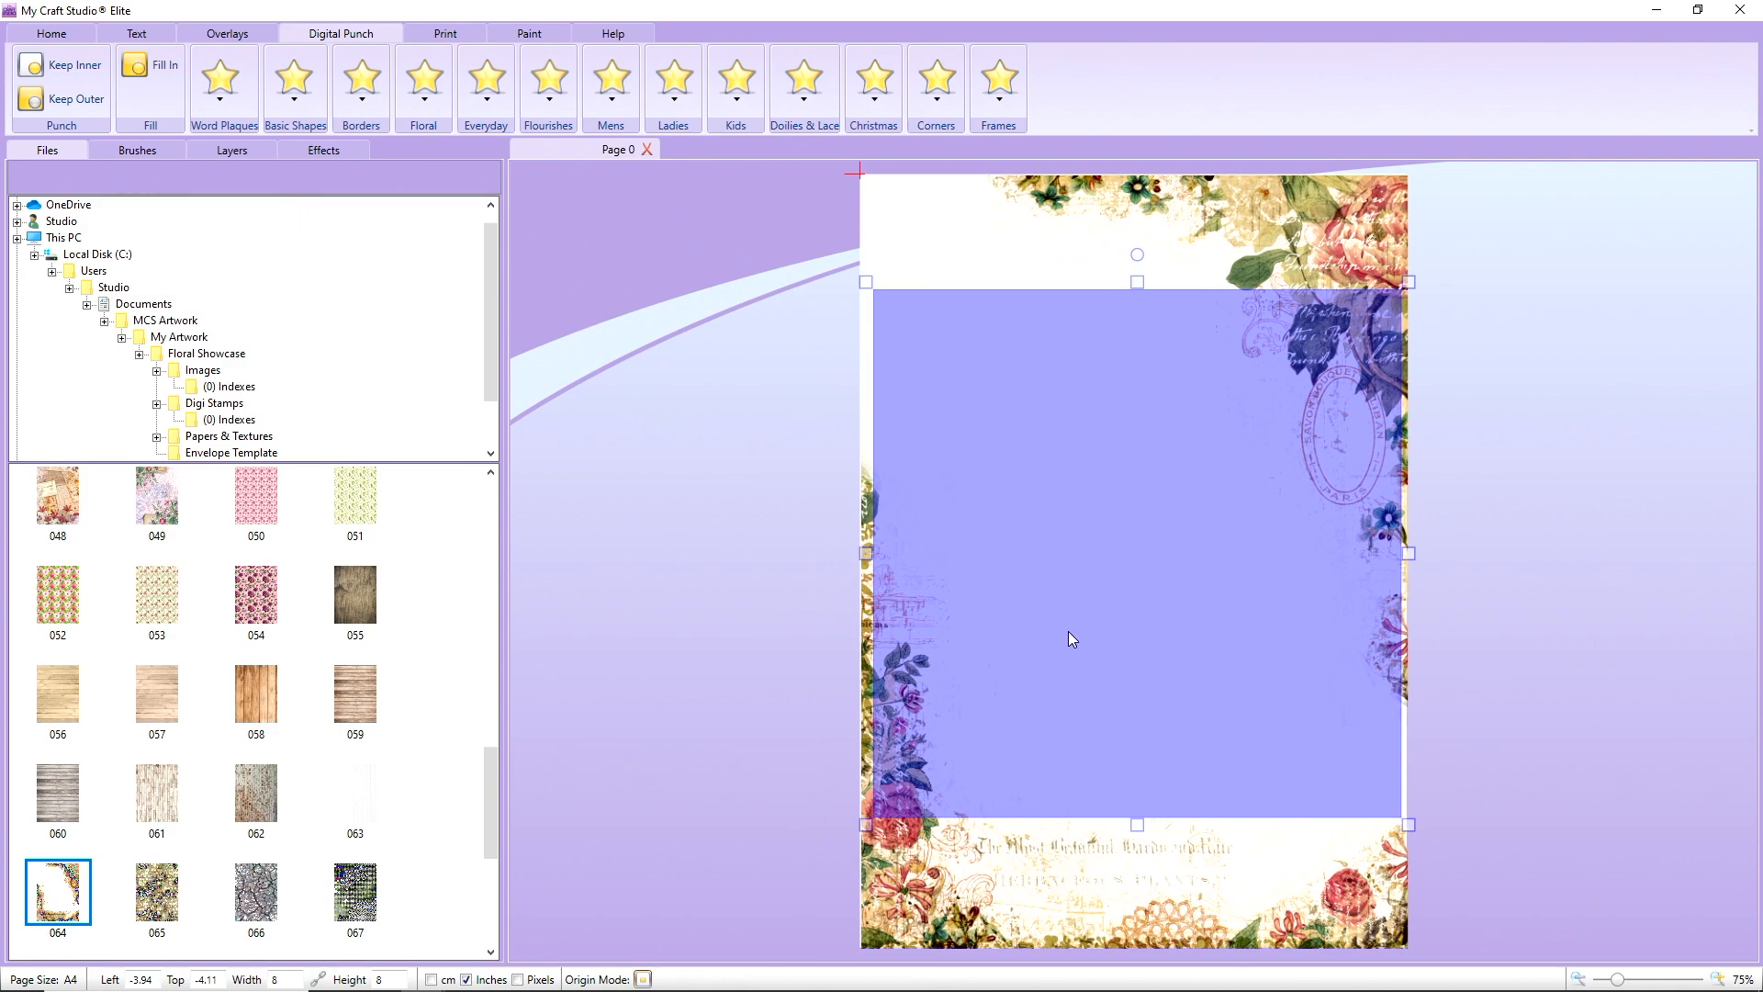
pyautogui.moveTo(1068, 632); pyautogui.dragTo(1063, 631)
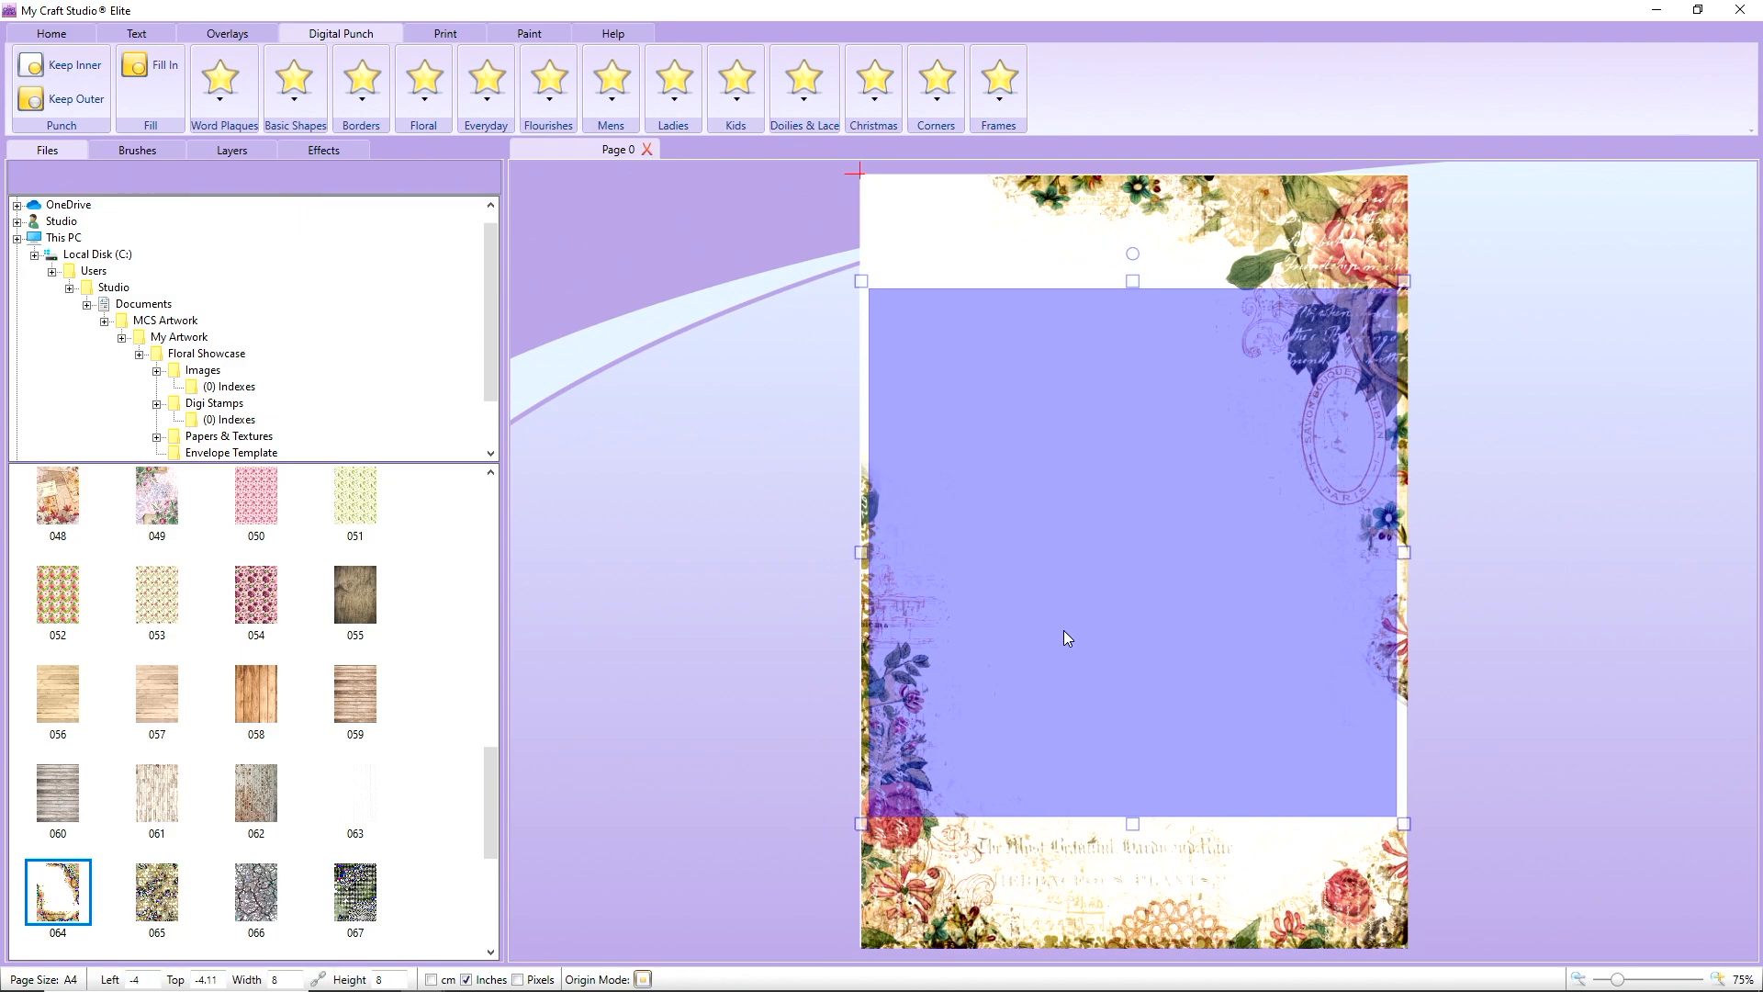
# - Scale paper 064 down to match the 8-inch square's height, then move the square off to the right of the page
pyautogui.click(1328, 247)
pyautogui.moveTo(1415, 168); pyautogui.dragTo(1181, 493)
pyautogui.moveTo(1105, 824); pyautogui.dragTo(1245, 825)
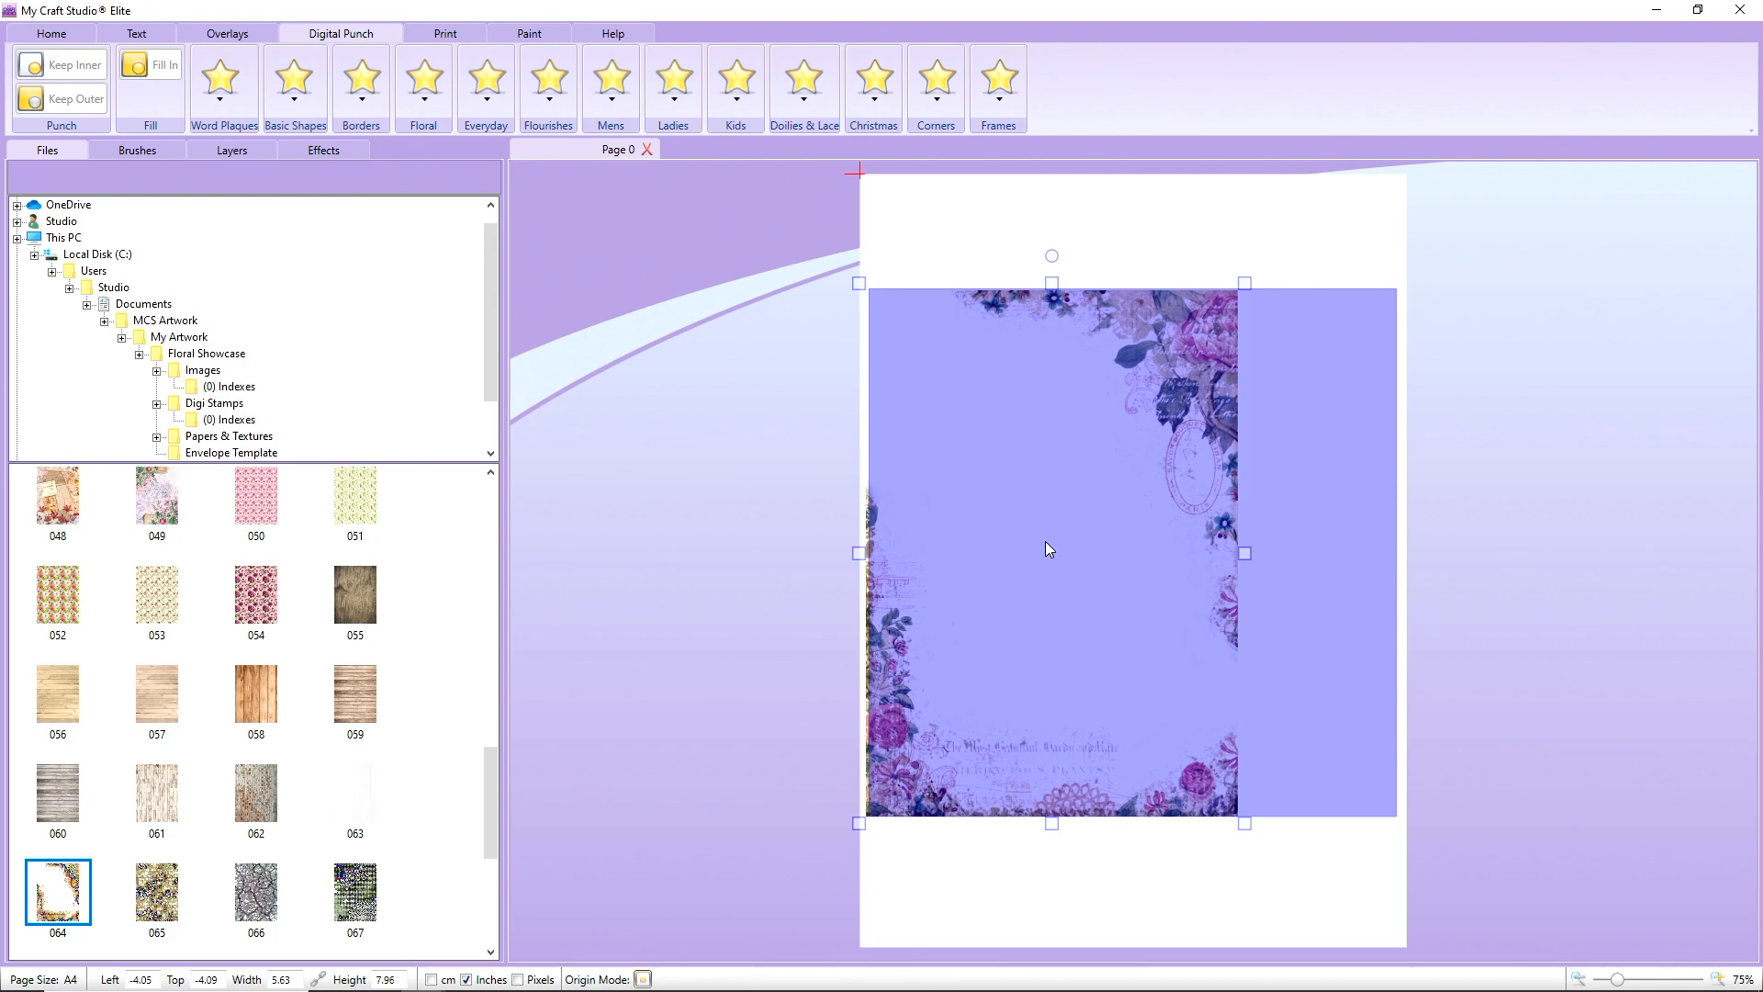
pyautogui.moveTo(973, 541); pyautogui.dragTo(1405, 531)
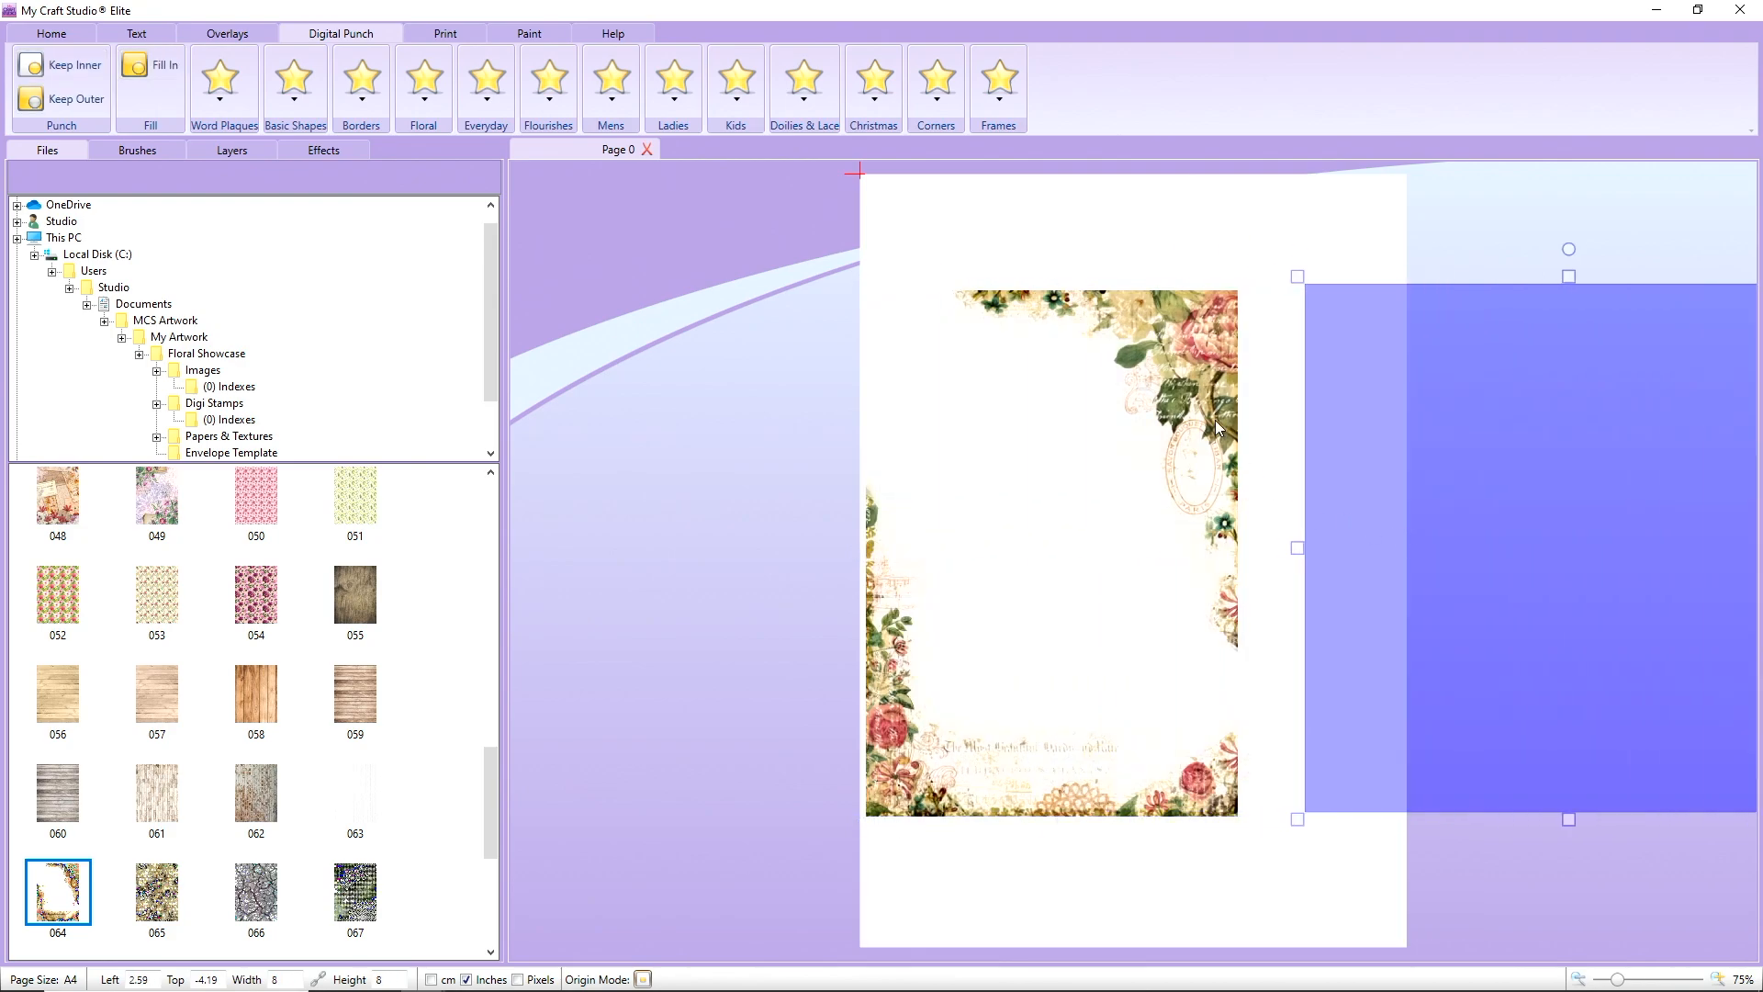
# - Move the floral border paper over the page's left edge, duplicate it and place the copy over the page's right edge
pyautogui.moveTo(1214, 425); pyautogui.dragTo(1001, 388)
pyautogui.rightClick(1000, 388)
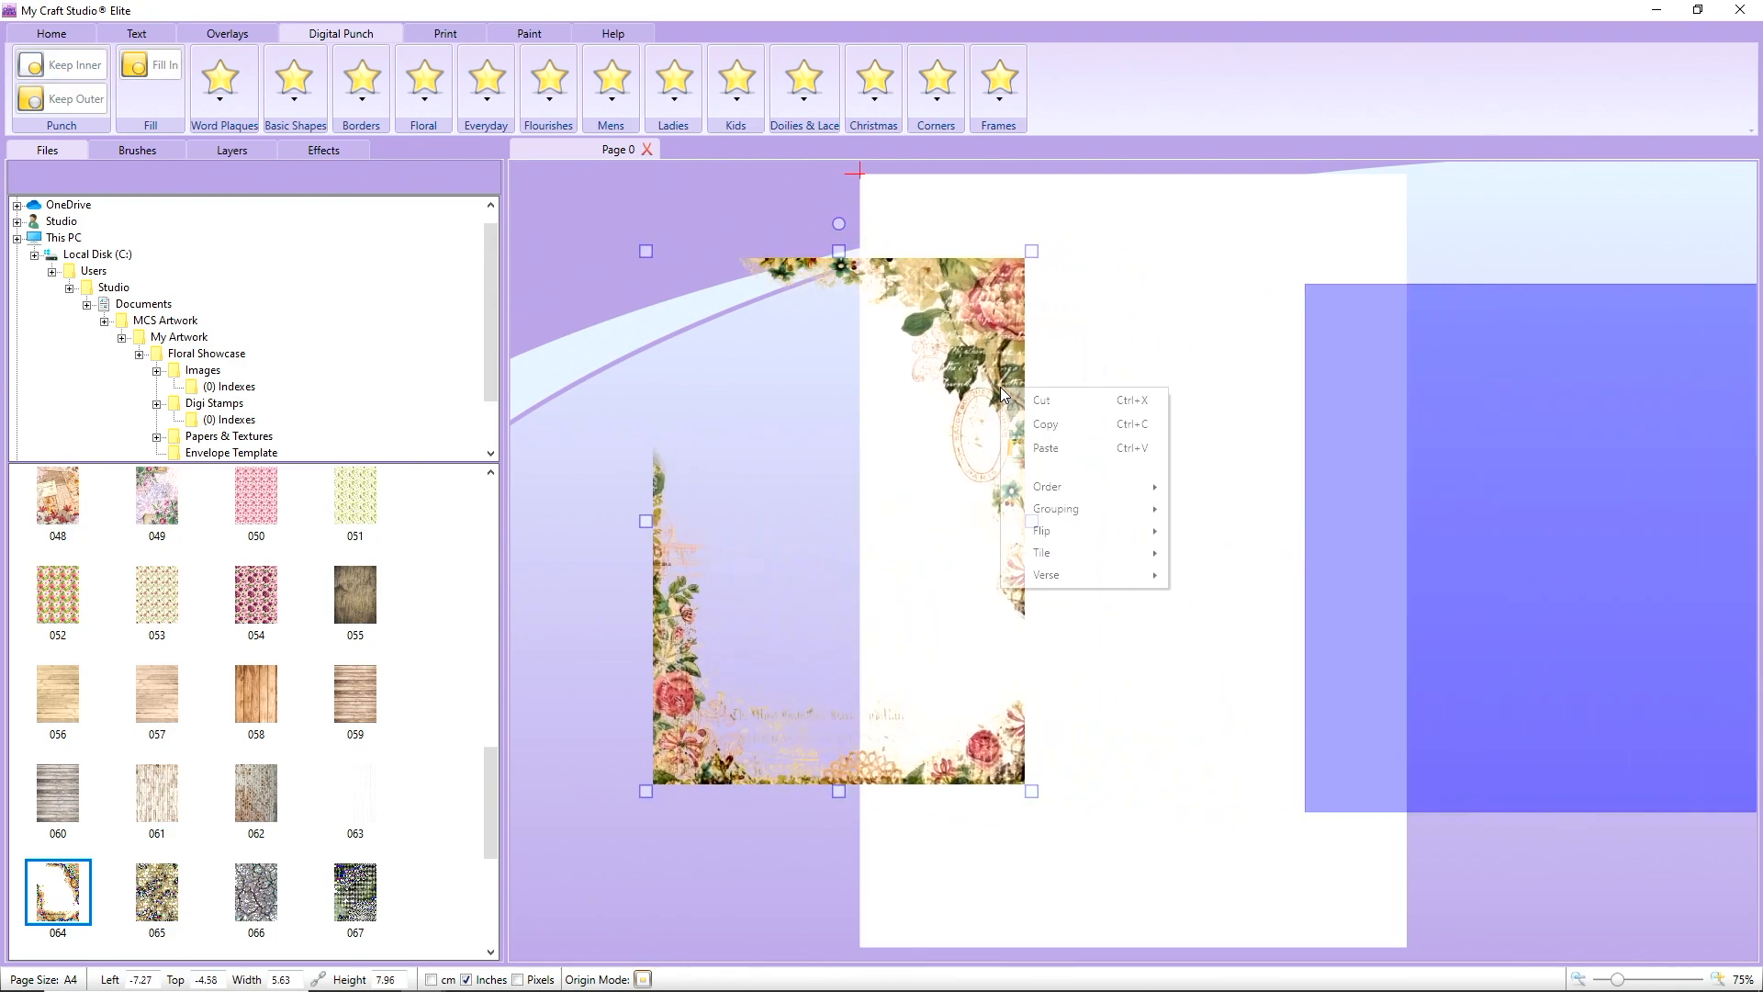
pyautogui.click(948, 342)
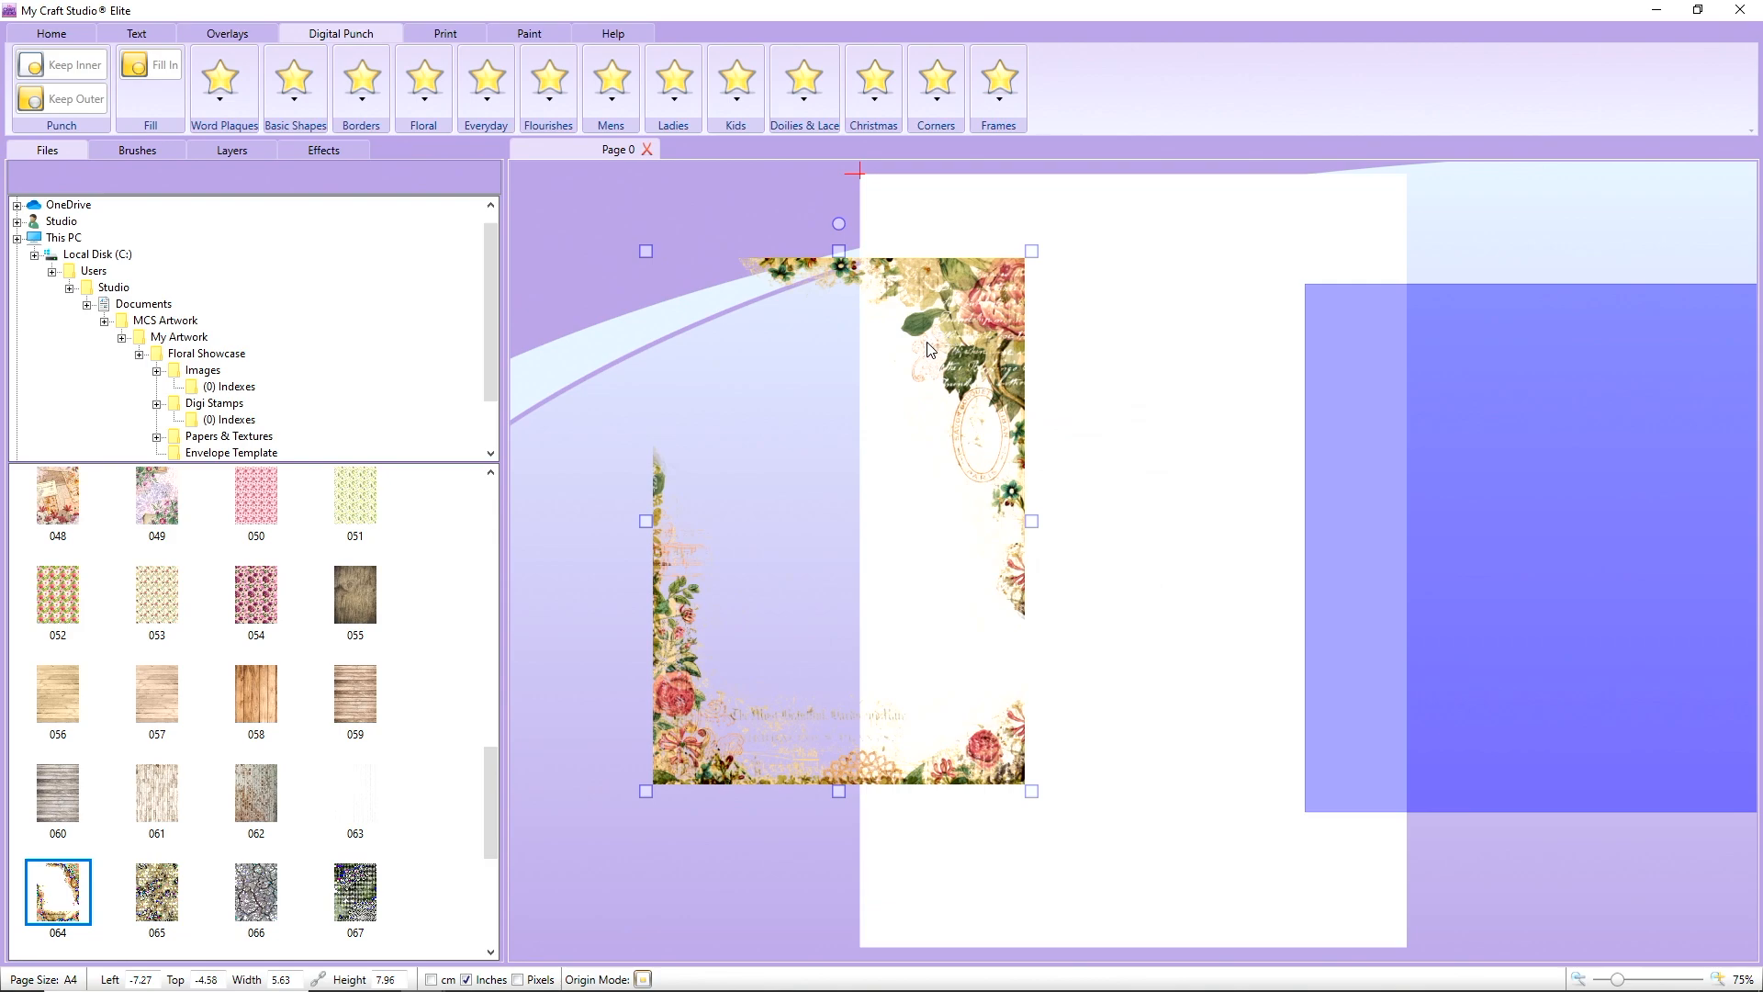
pyautogui.rightClick(931, 349)
pyautogui.click(976, 416)
pyautogui.moveTo(978, 390); pyautogui.dragTo(1425, 379)
# - Crop the left floral border to its lower half, removing the large top-right rose corner
pyautogui.click(948, 335)
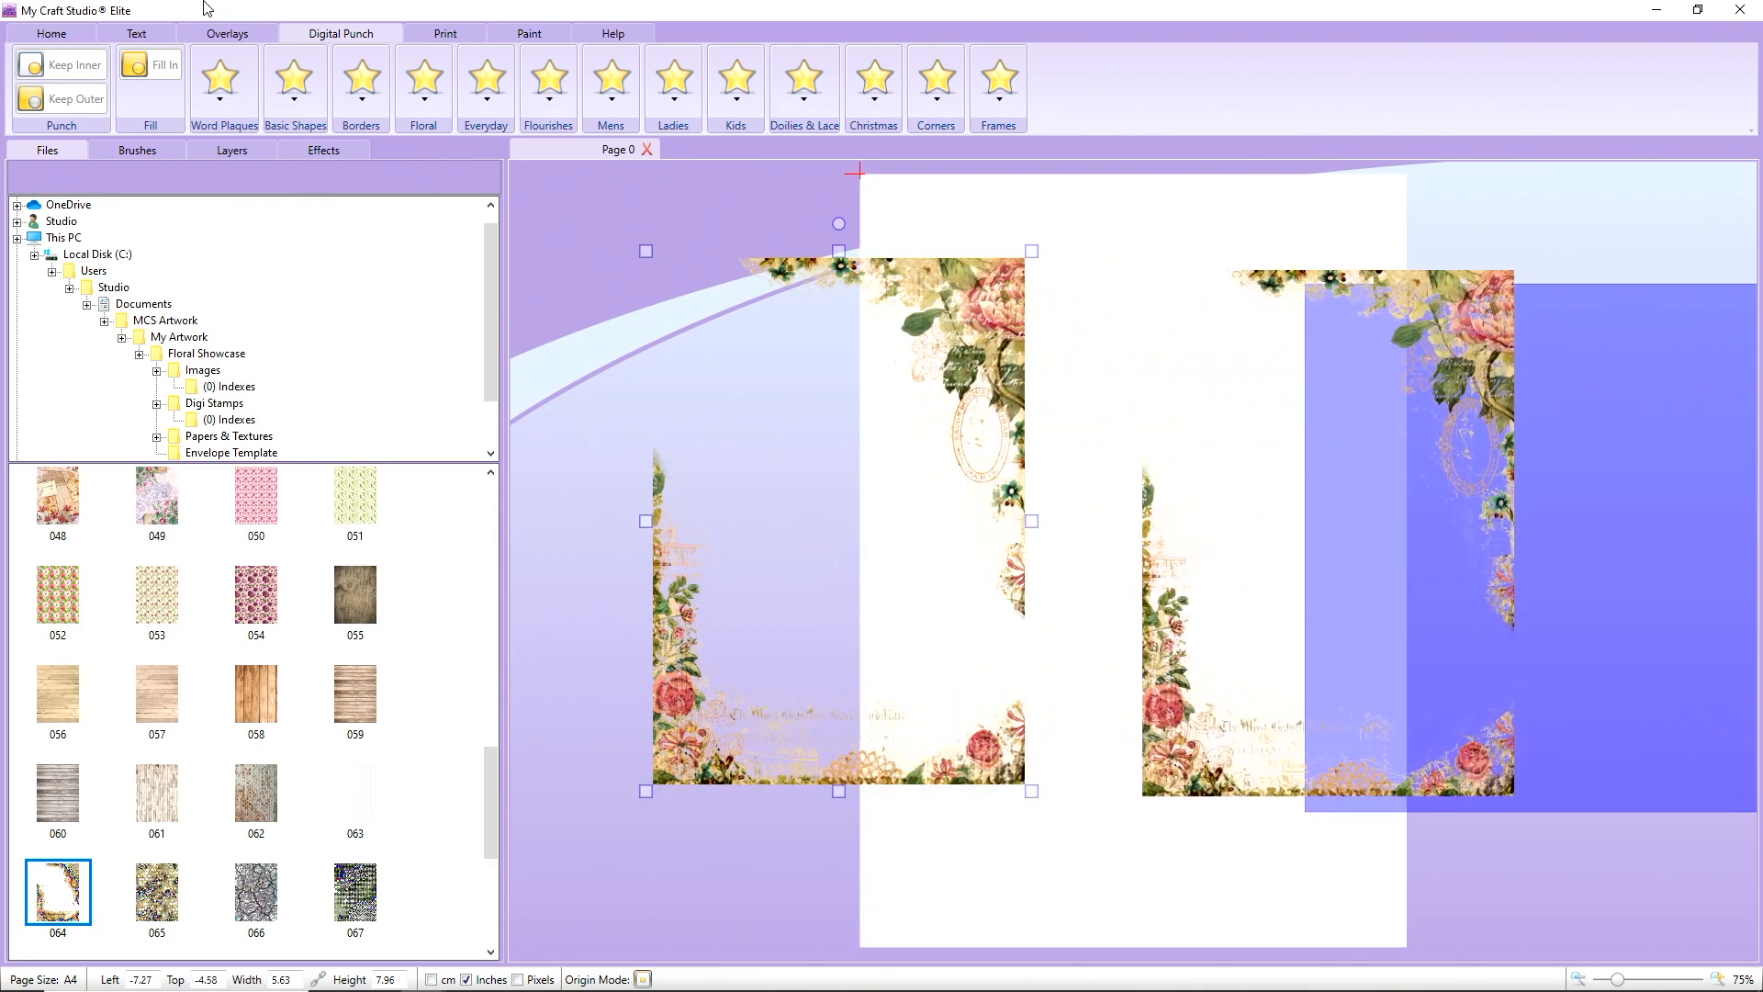
pyautogui.click(53, 33)
pyautogui.click(704, 101)
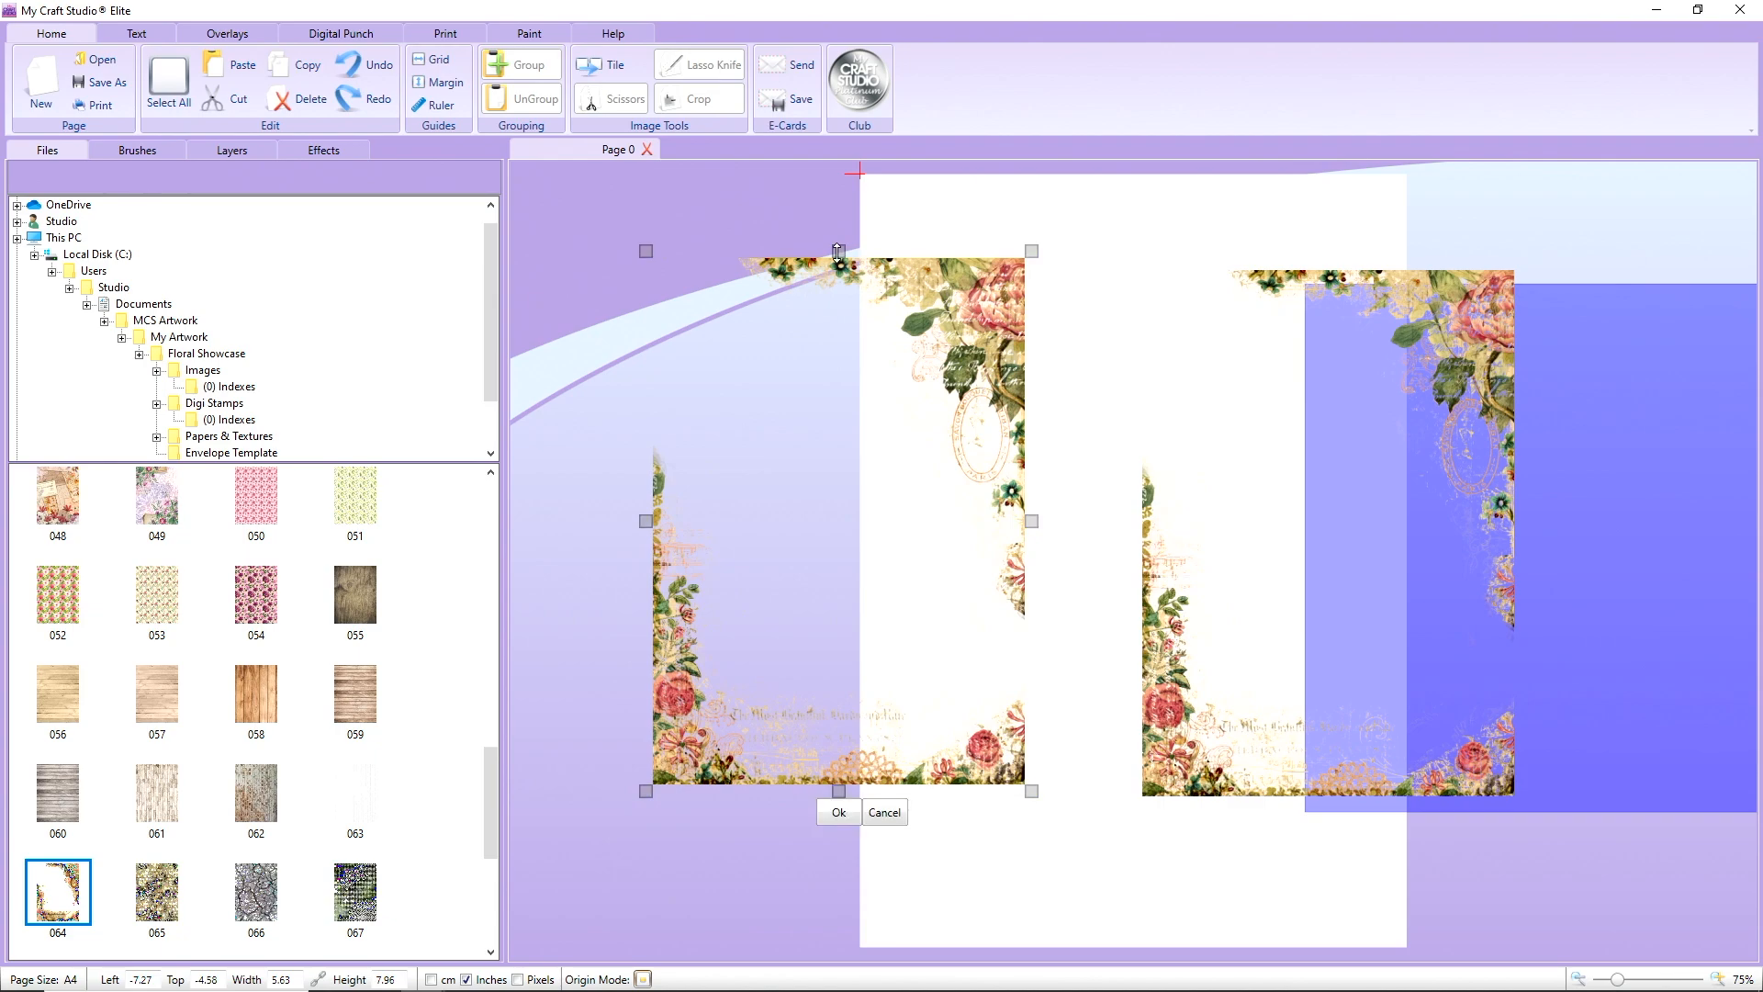
pyautogui.moveTo(839, 251); pyautogui.dragTo(814, 506)
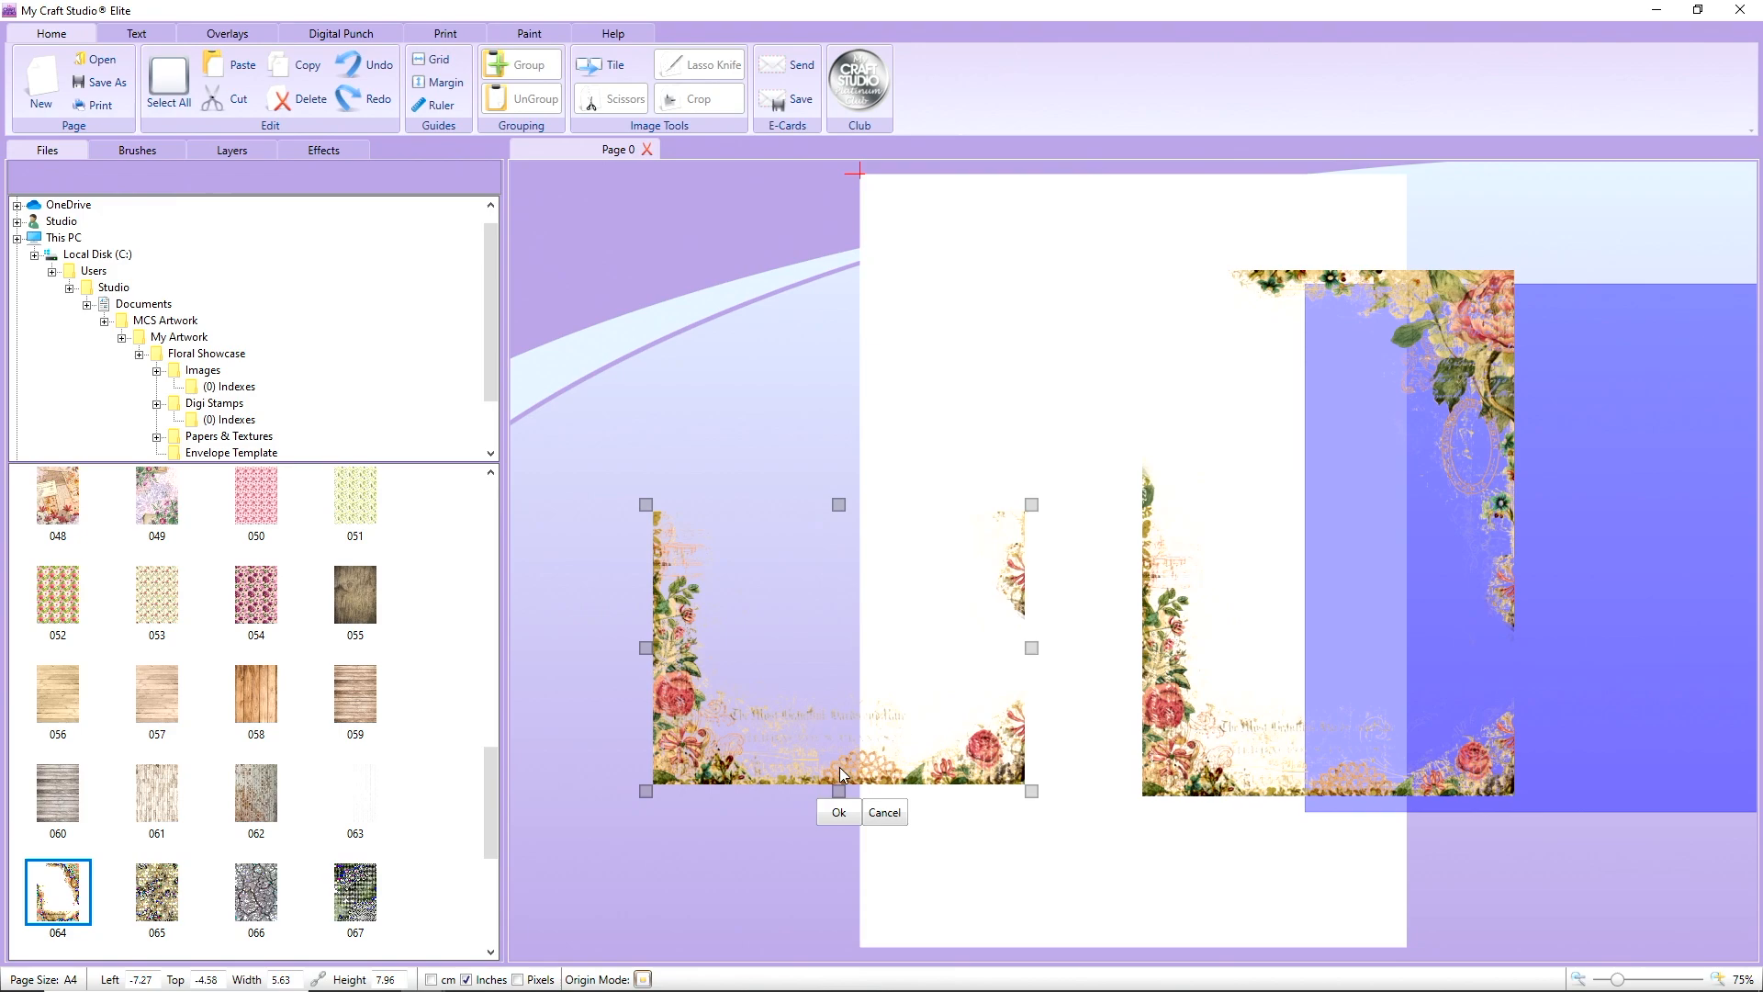
pyautogui.click(839, 814)
# - Crop the right floral border copy to its top rose section and stack both pieces beside the page's left edge
pyautogui.click(1138, 503)
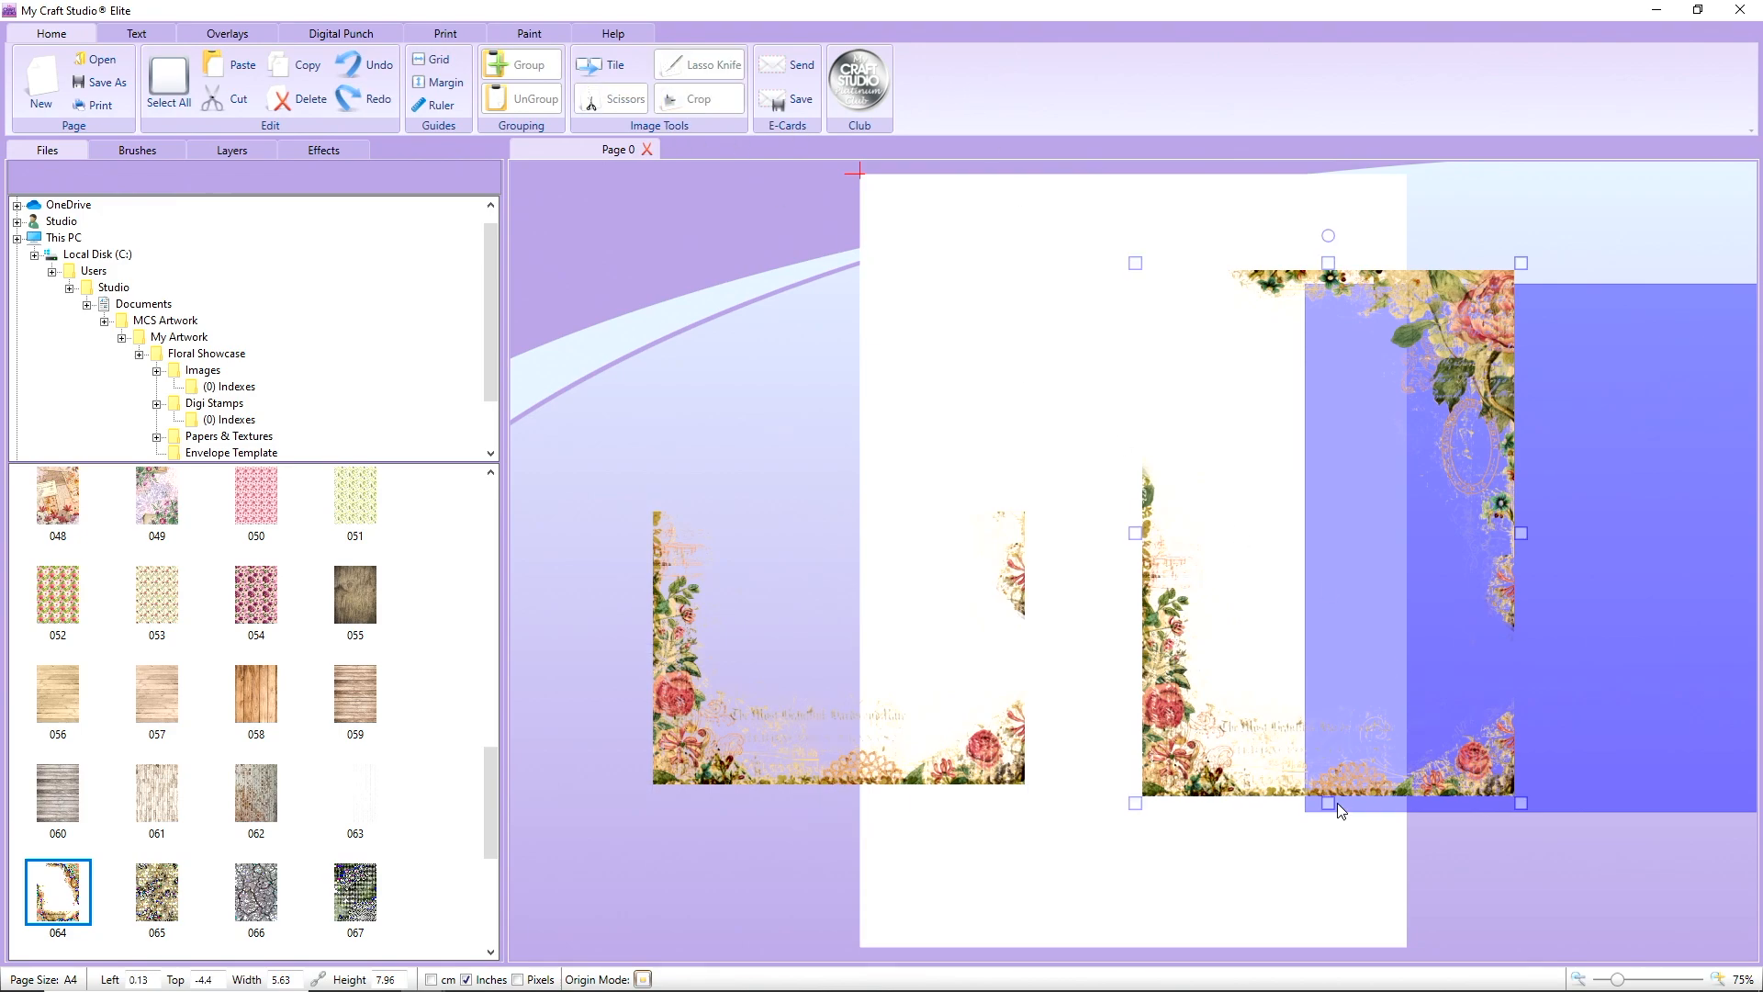
pyautogui.moveTo(1337, 804); pyautogui.dragTo(1341, 467)
pyautogui.click(1325, 497)
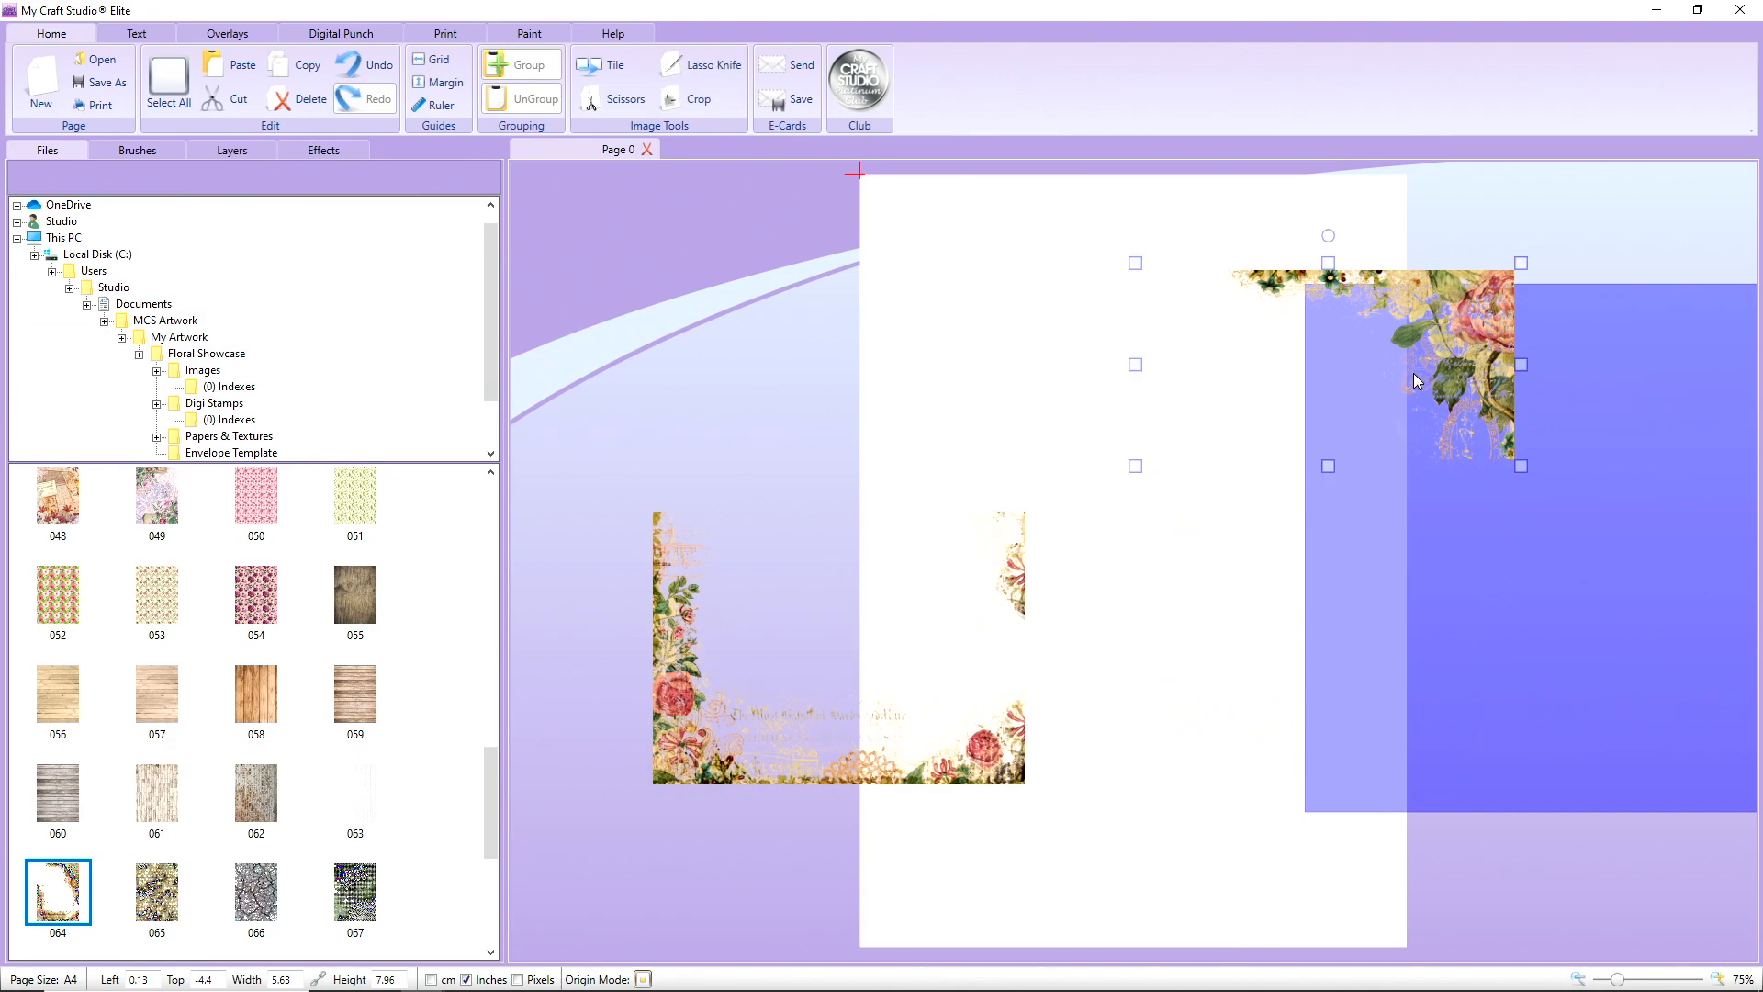
pyautogui.moveTo(1413, 373); pyautogui.dragTo(822, 352)
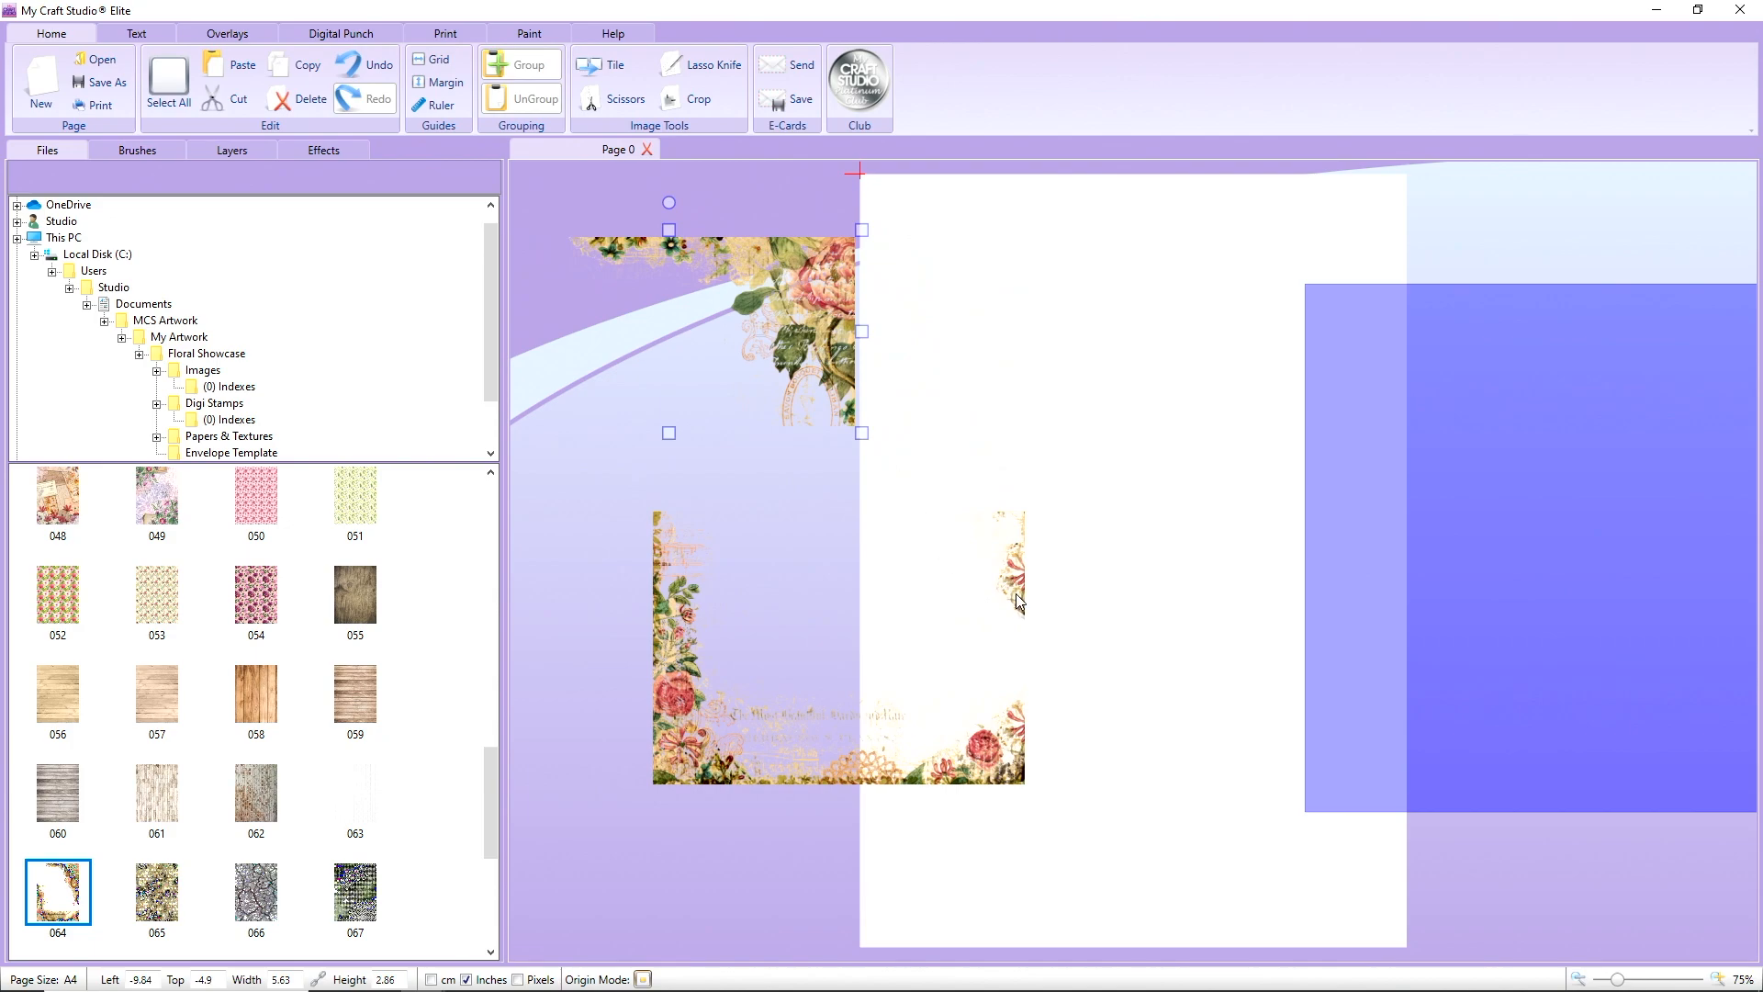
pyautogui.moveTo(1015, 593); pyautogui.dragTo(762, 441)
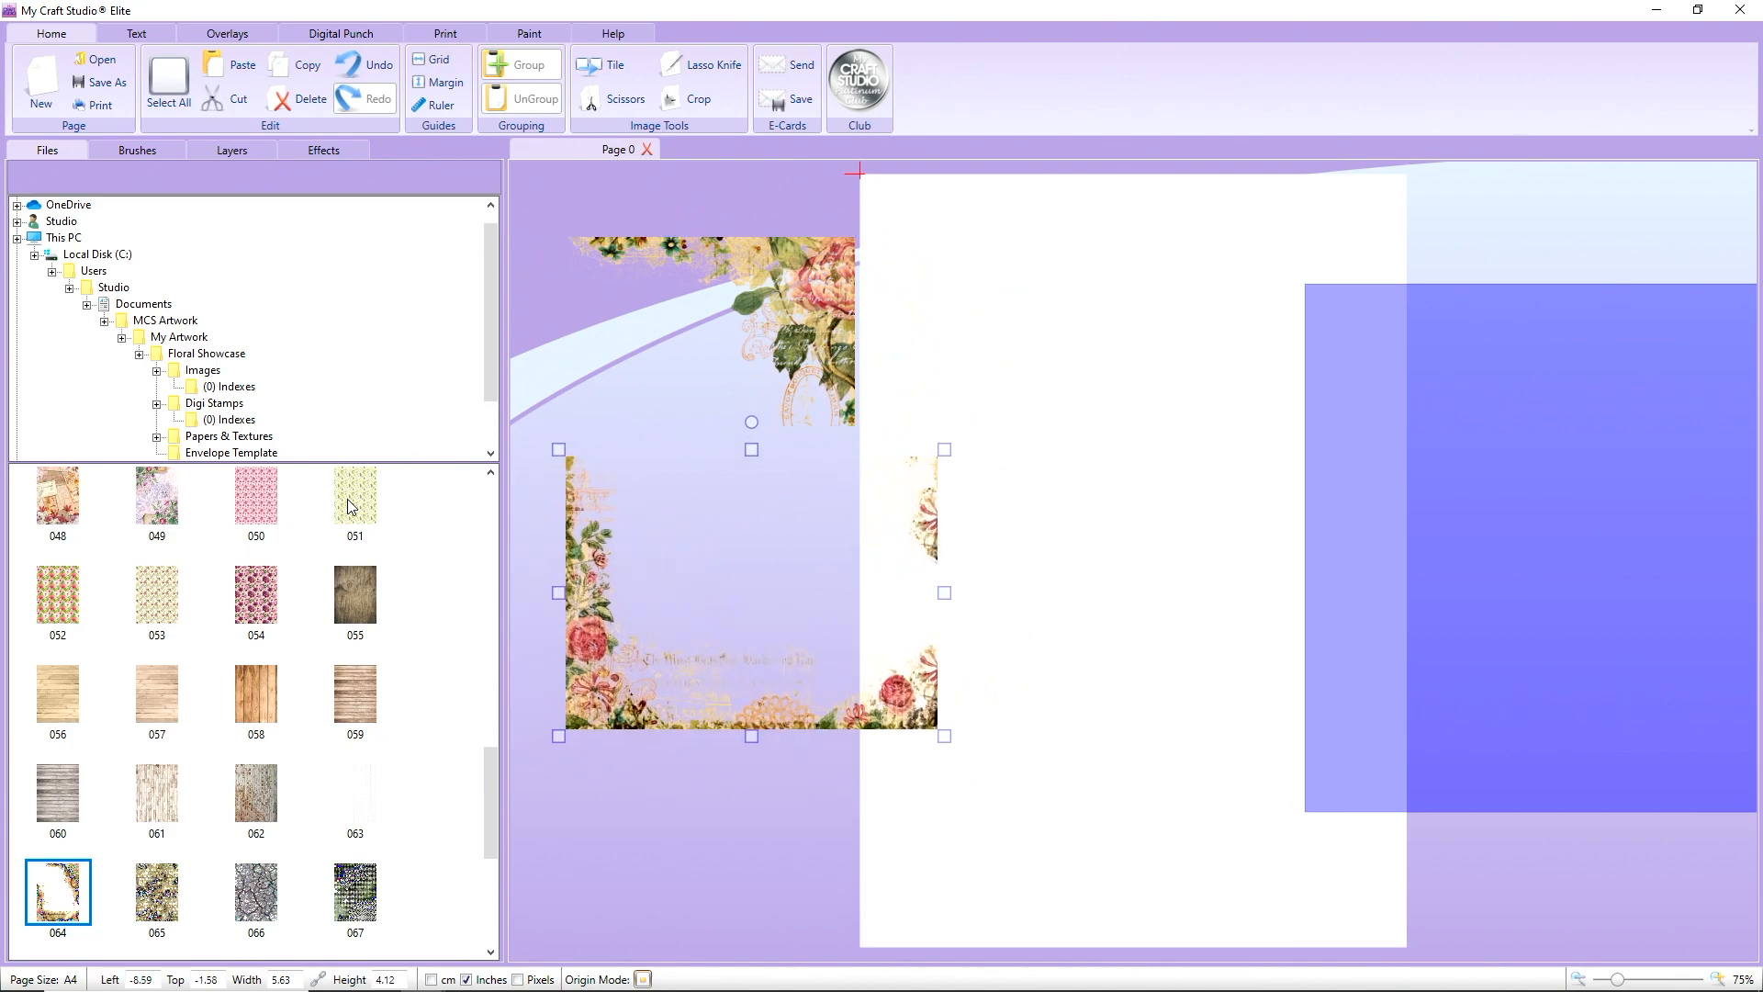
# - Place the plain peach paper 008 over the page and move the lower floral piece further left, clear of it
pyautogui.scroll(12, 217, 705)
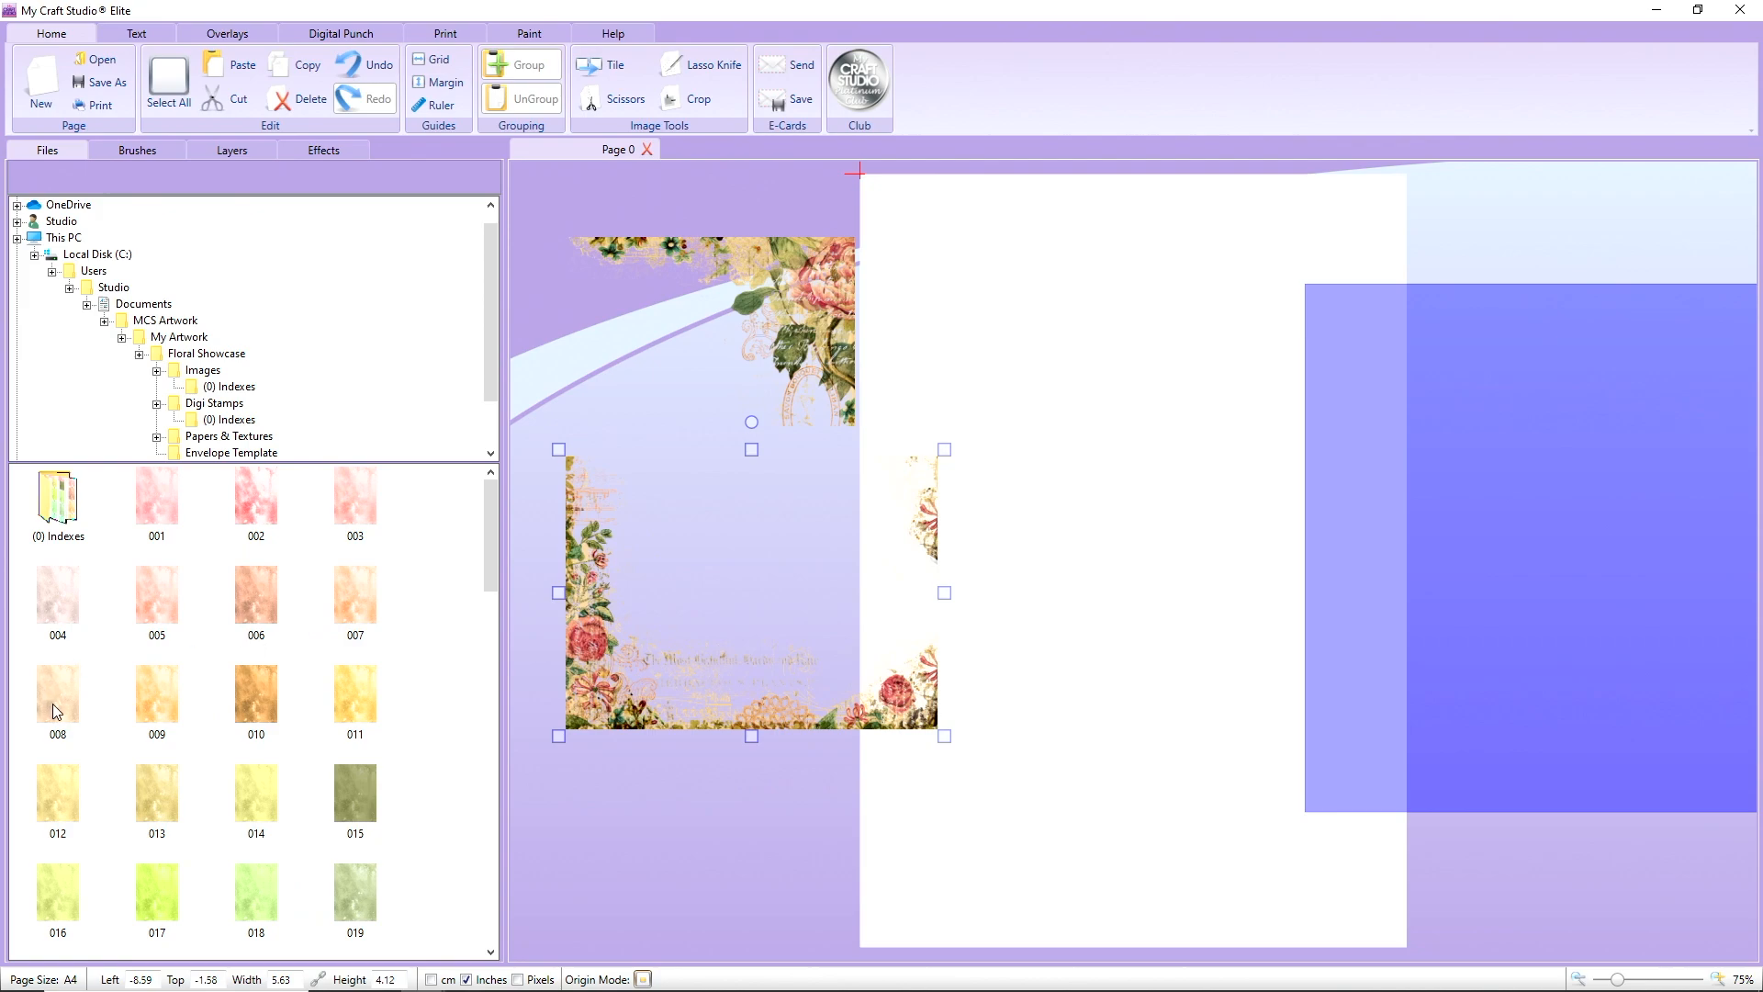
pyautogui.moveTo(52, 704); pyautogui.dragTo(866, 422)
pyautogui.moveTo(1136, 698); pyautogui.dragTo(1131, 517)
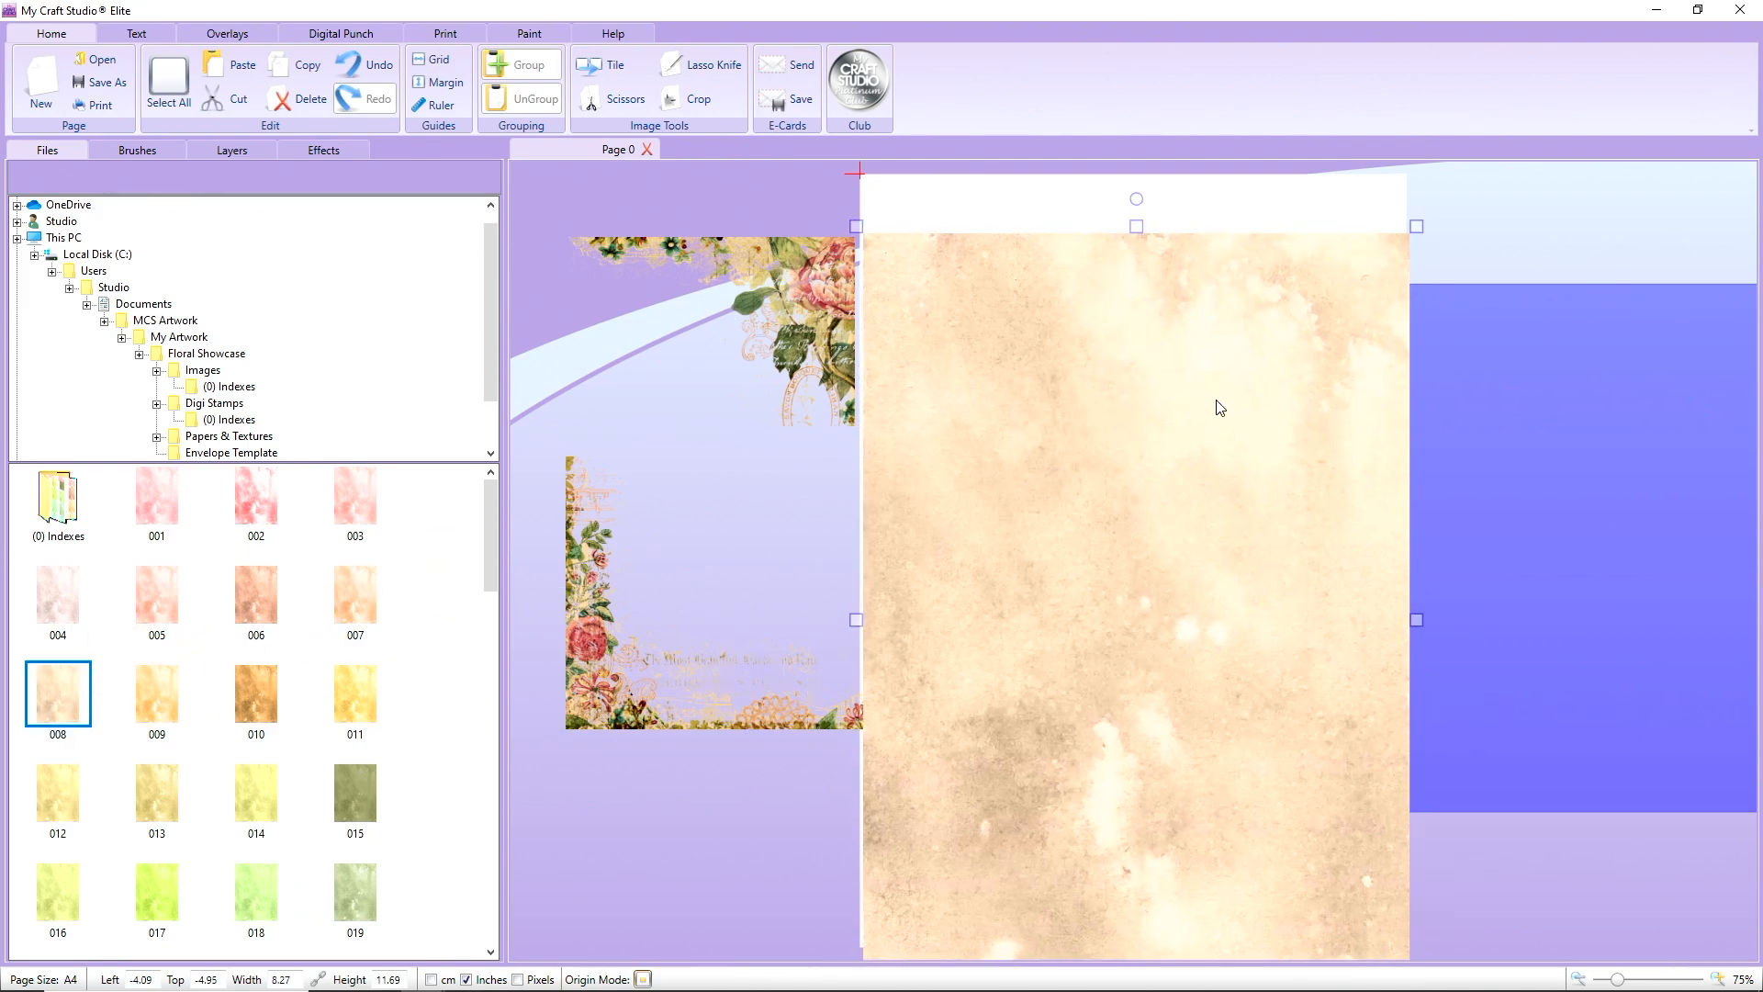
pyautogui.moveTo(1220, 408); pyautogui.dragTo(1329, 397)
pyautogui.moveTo(890, 728); pyautogui.dragTo(681, 652)
# - Bring the 8-inch square punch to the front and position it within the edges of paper 008
pyautogui.rightClick(1613, 603)
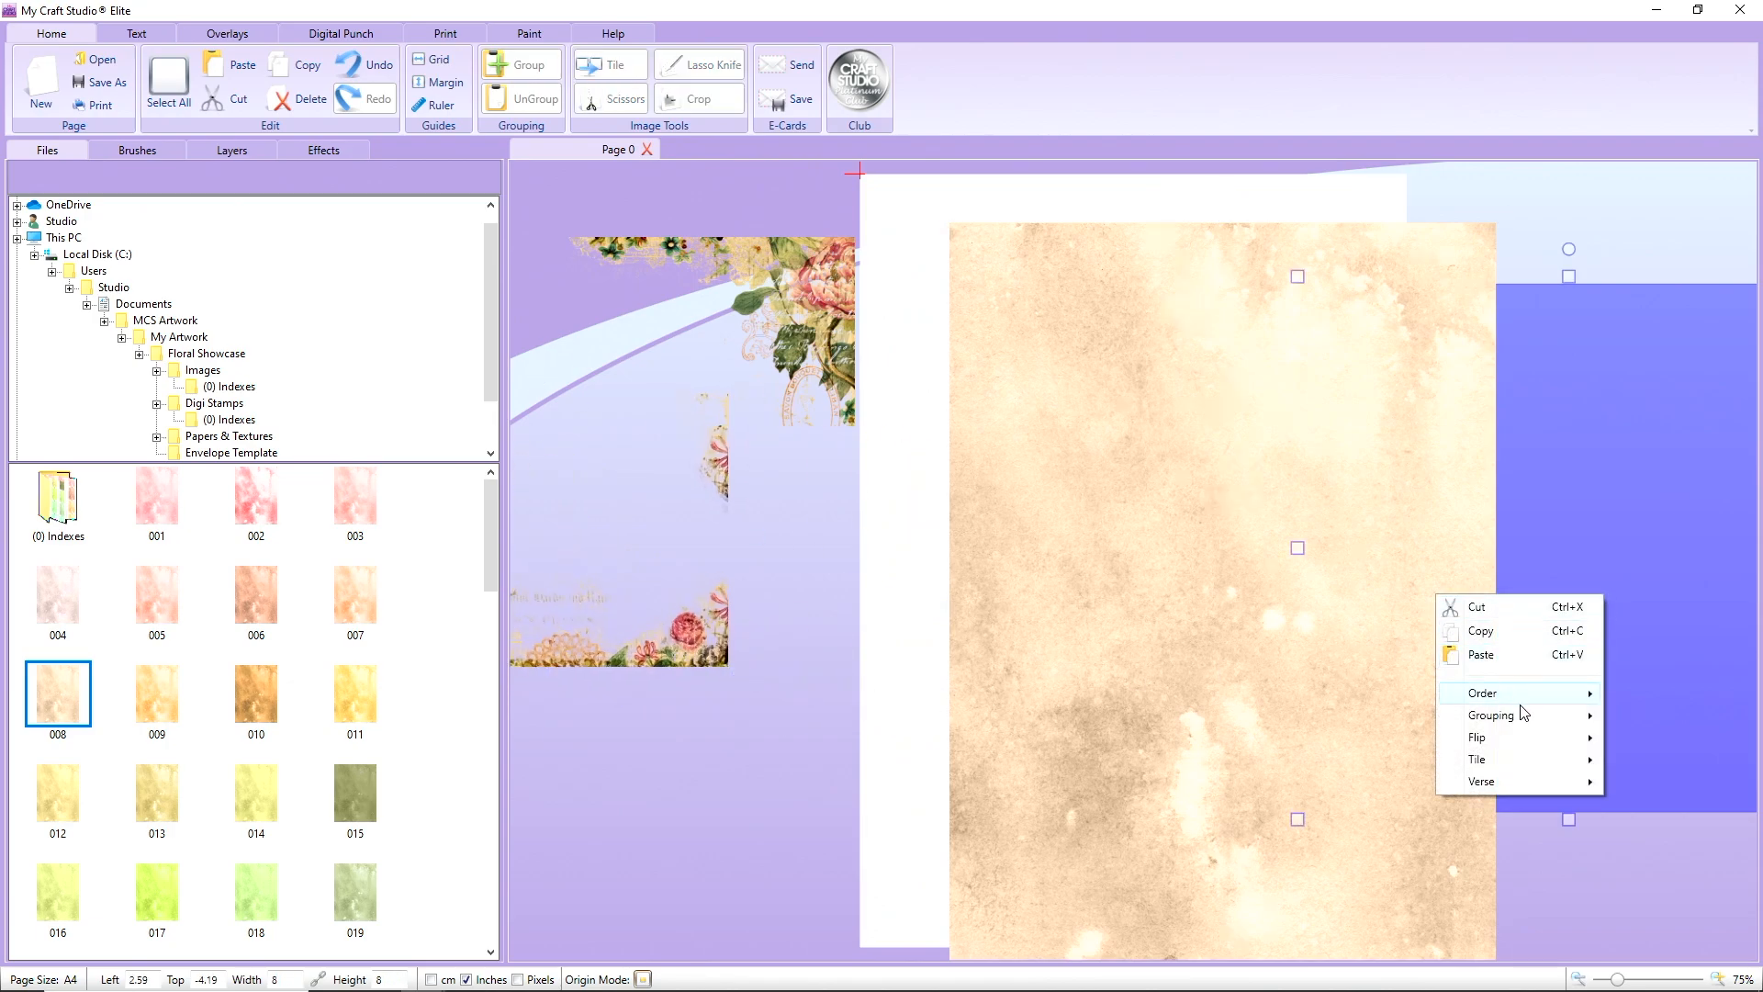
pyautogui.moveTo(1524, 700)
pyautogui.click(1396, 695)
pyautogui.moveTo(1399, 696); pyautogui.dragTo(1248, 614)
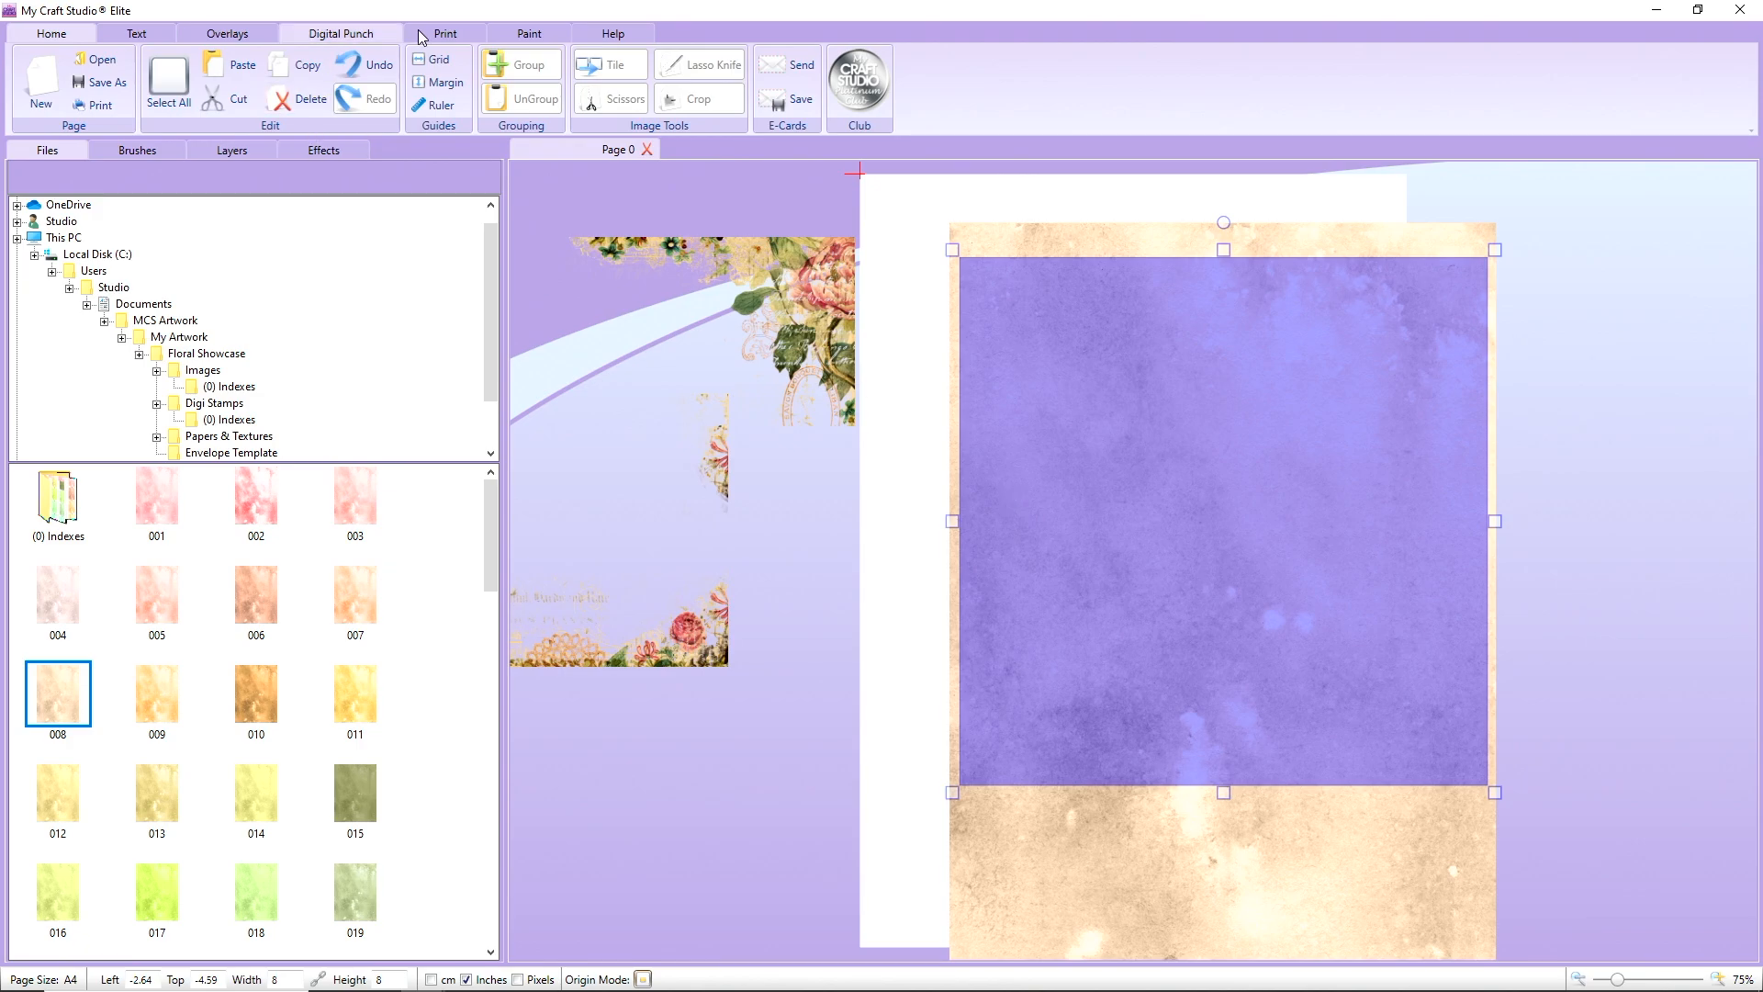
# - Punch paper 008 with the square, keeping the inner part, then separate the punch shape and move the cut paper over the page
pyautogui.click(341, 33)
pyautogui.click(61, 65)
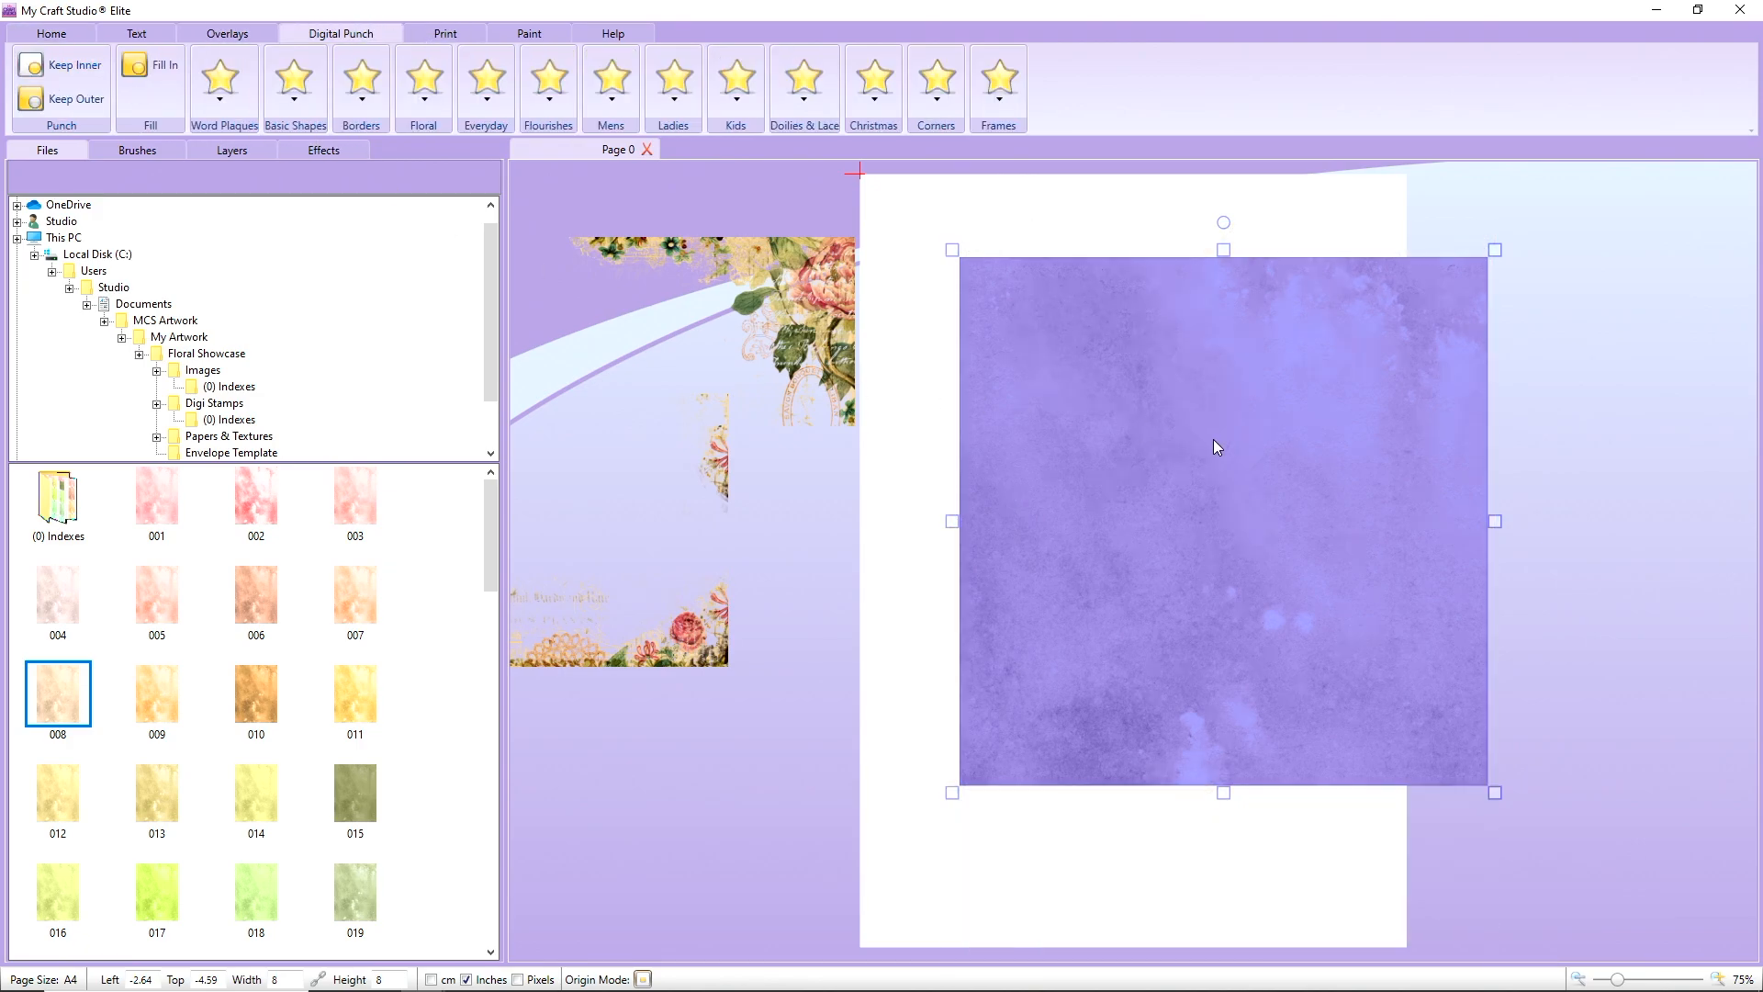
pyautogui.moveTo(1218, 447); pyautogui.dragTo(1751, 551)
pyautogui.moveTo(1310, 425); pyautogui.dragTo(1245, 435)
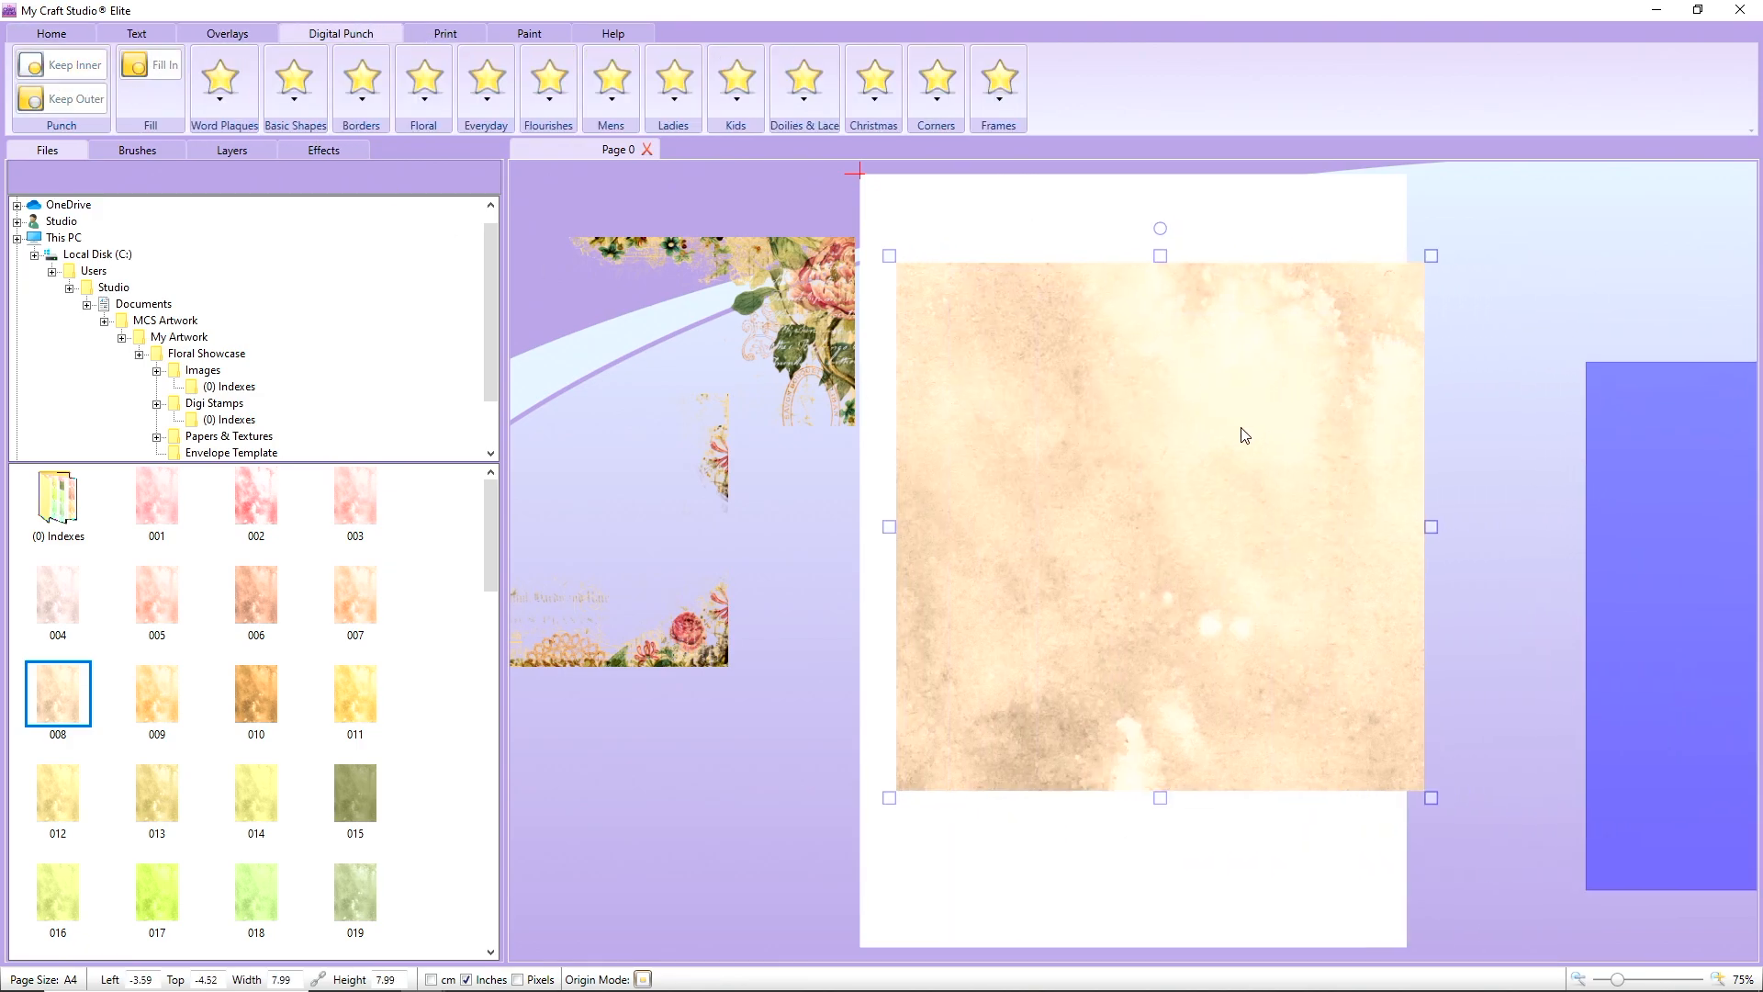
# - Bring the rose corner piece to the front, fit it into the square paper's top-right corner and enlarge it to span the width
pyautogui.click(790, 262)
pyautogui.rightClick(1028, 329)
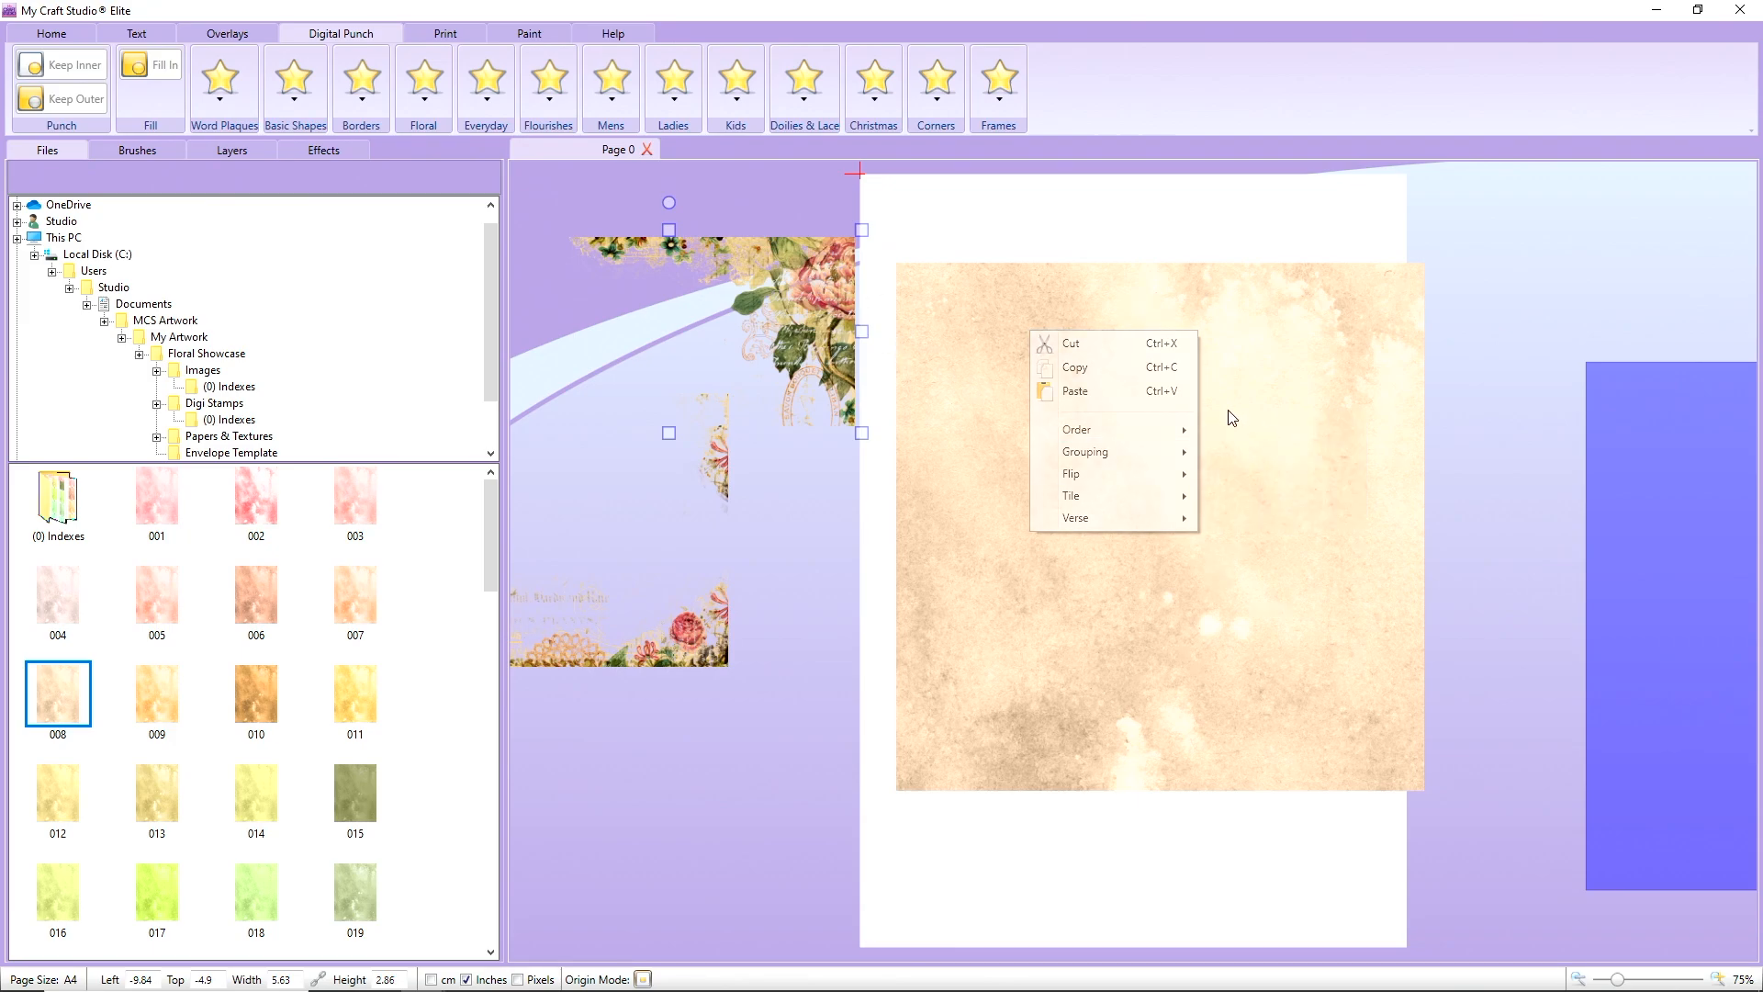
pyautogui.click(849, 306)
pyautogui.moveTo(849, 306); pyautogui.dragTo(1420, 333)
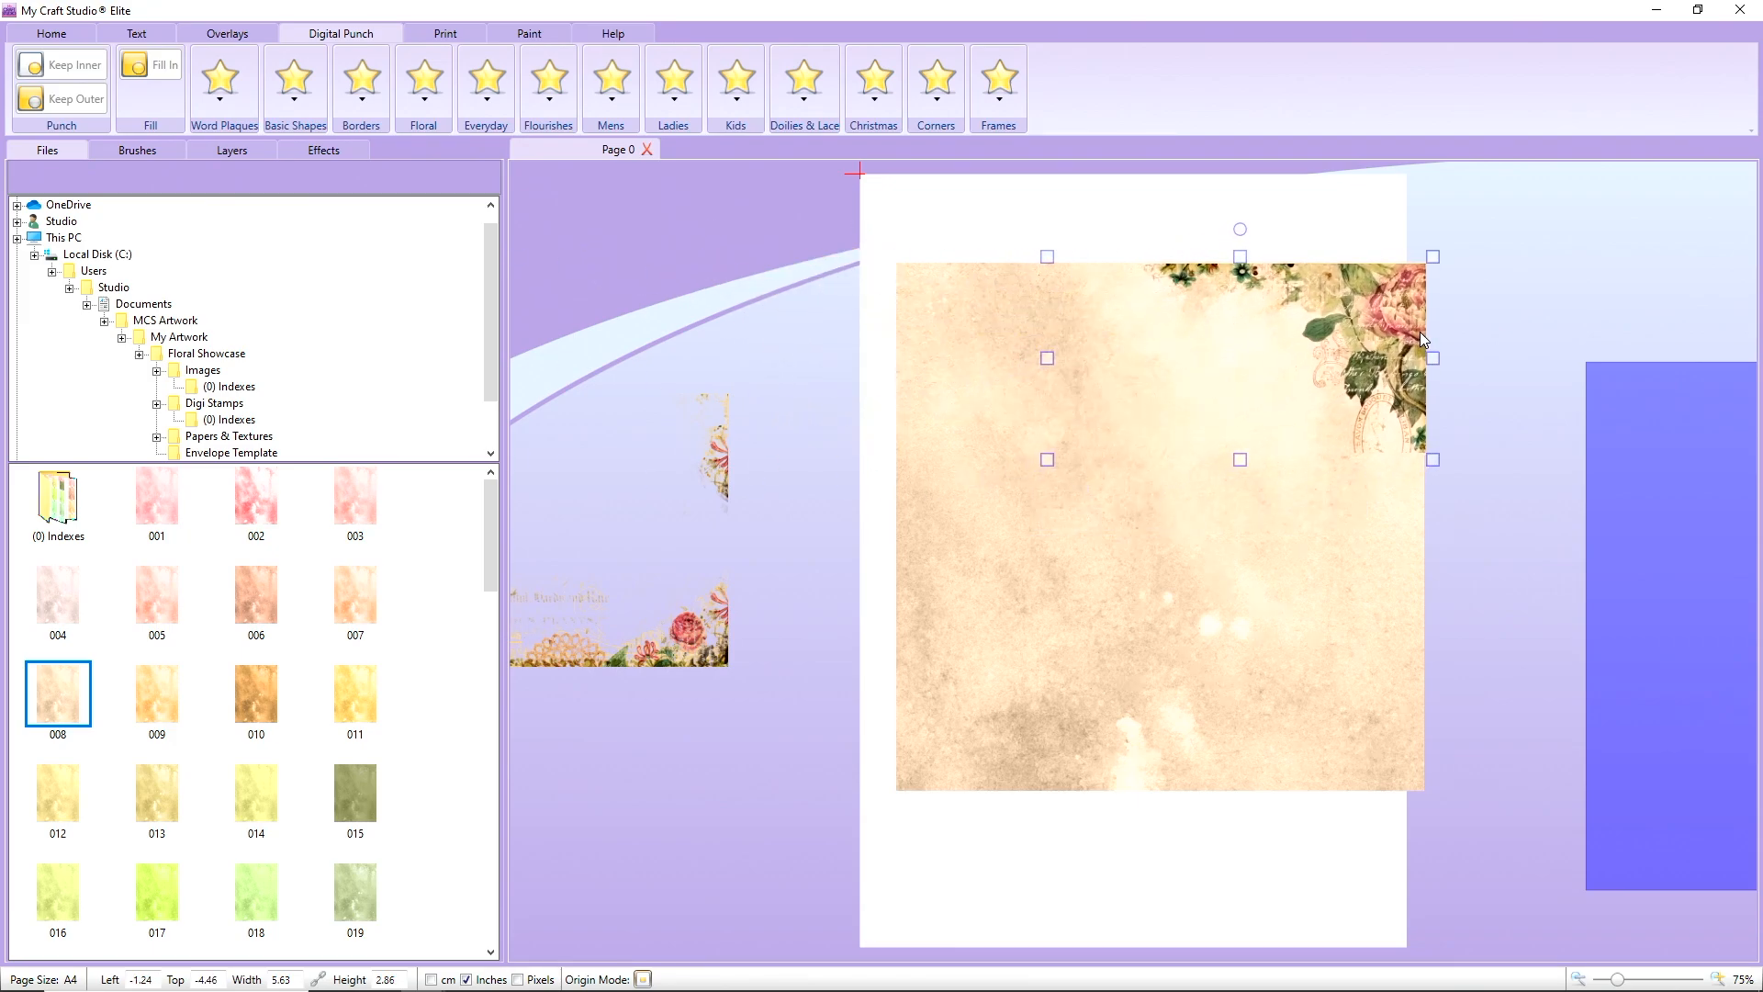
pyautogui.moveTo(1046, 458); pyautogui.dragTo(763, 704)
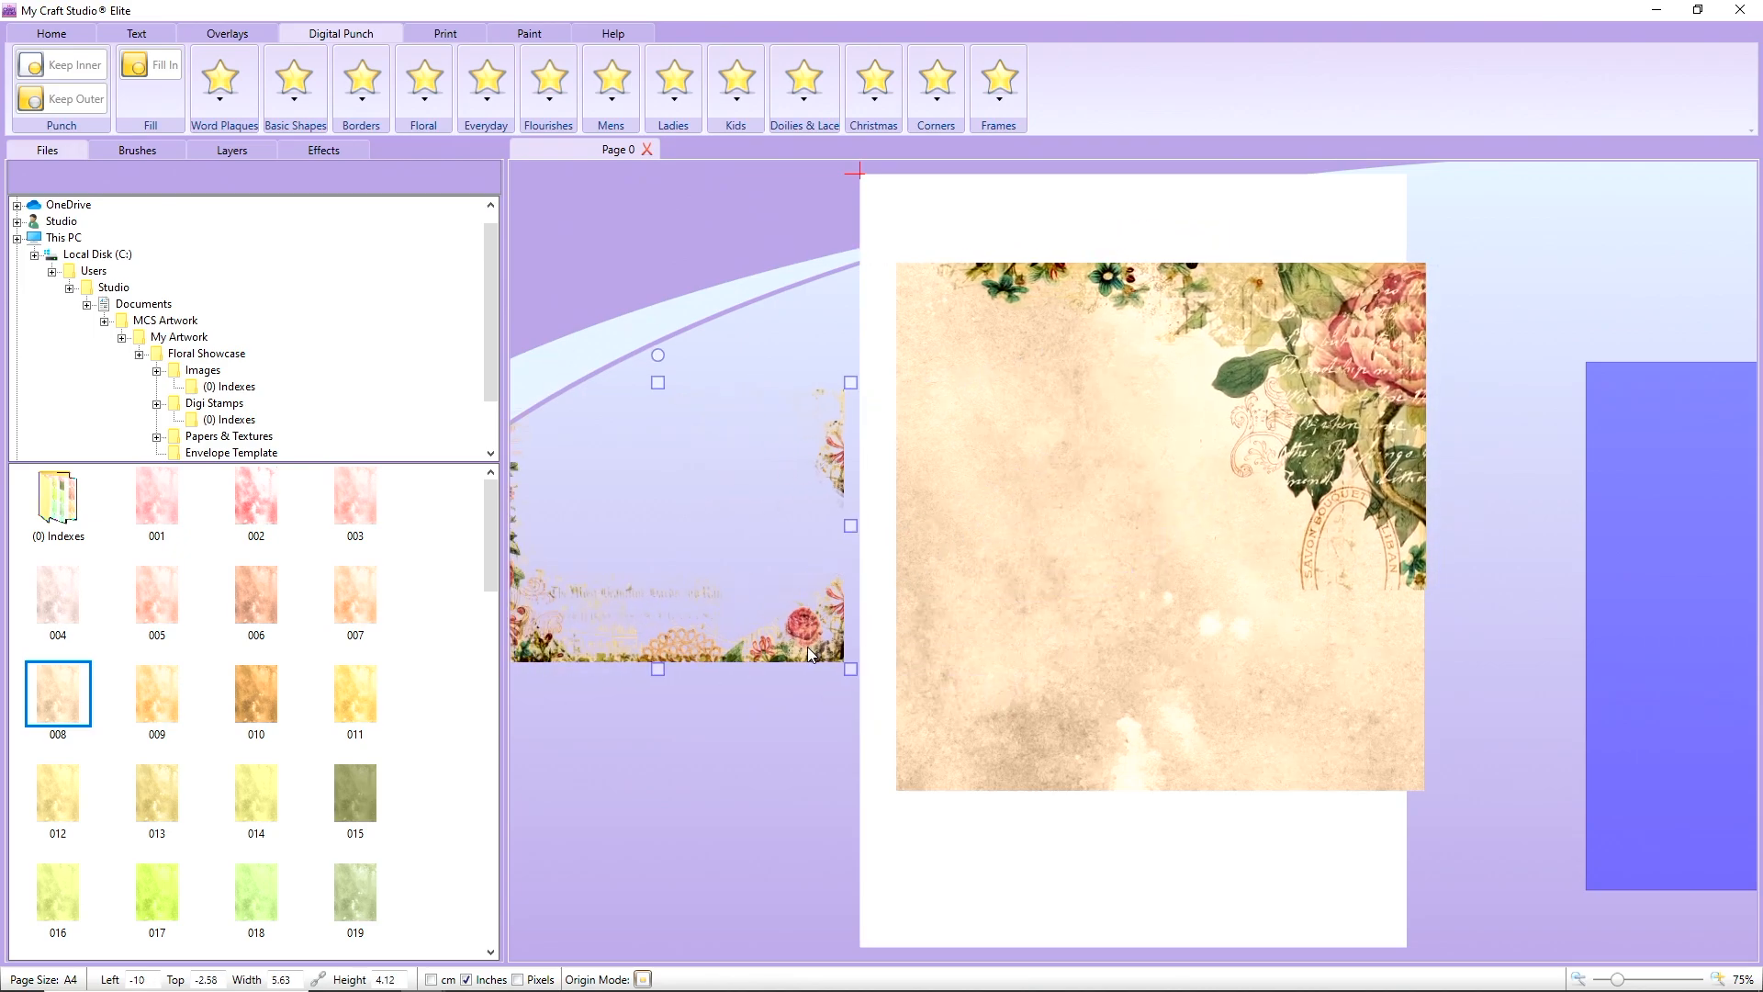
# - Bring the lower floral piece to the front, align it with the square paper's bottom-left corner and enlarge it to the full width
pyautogui.rightClick(807, 647)
pyautogui.click(1029, 746)
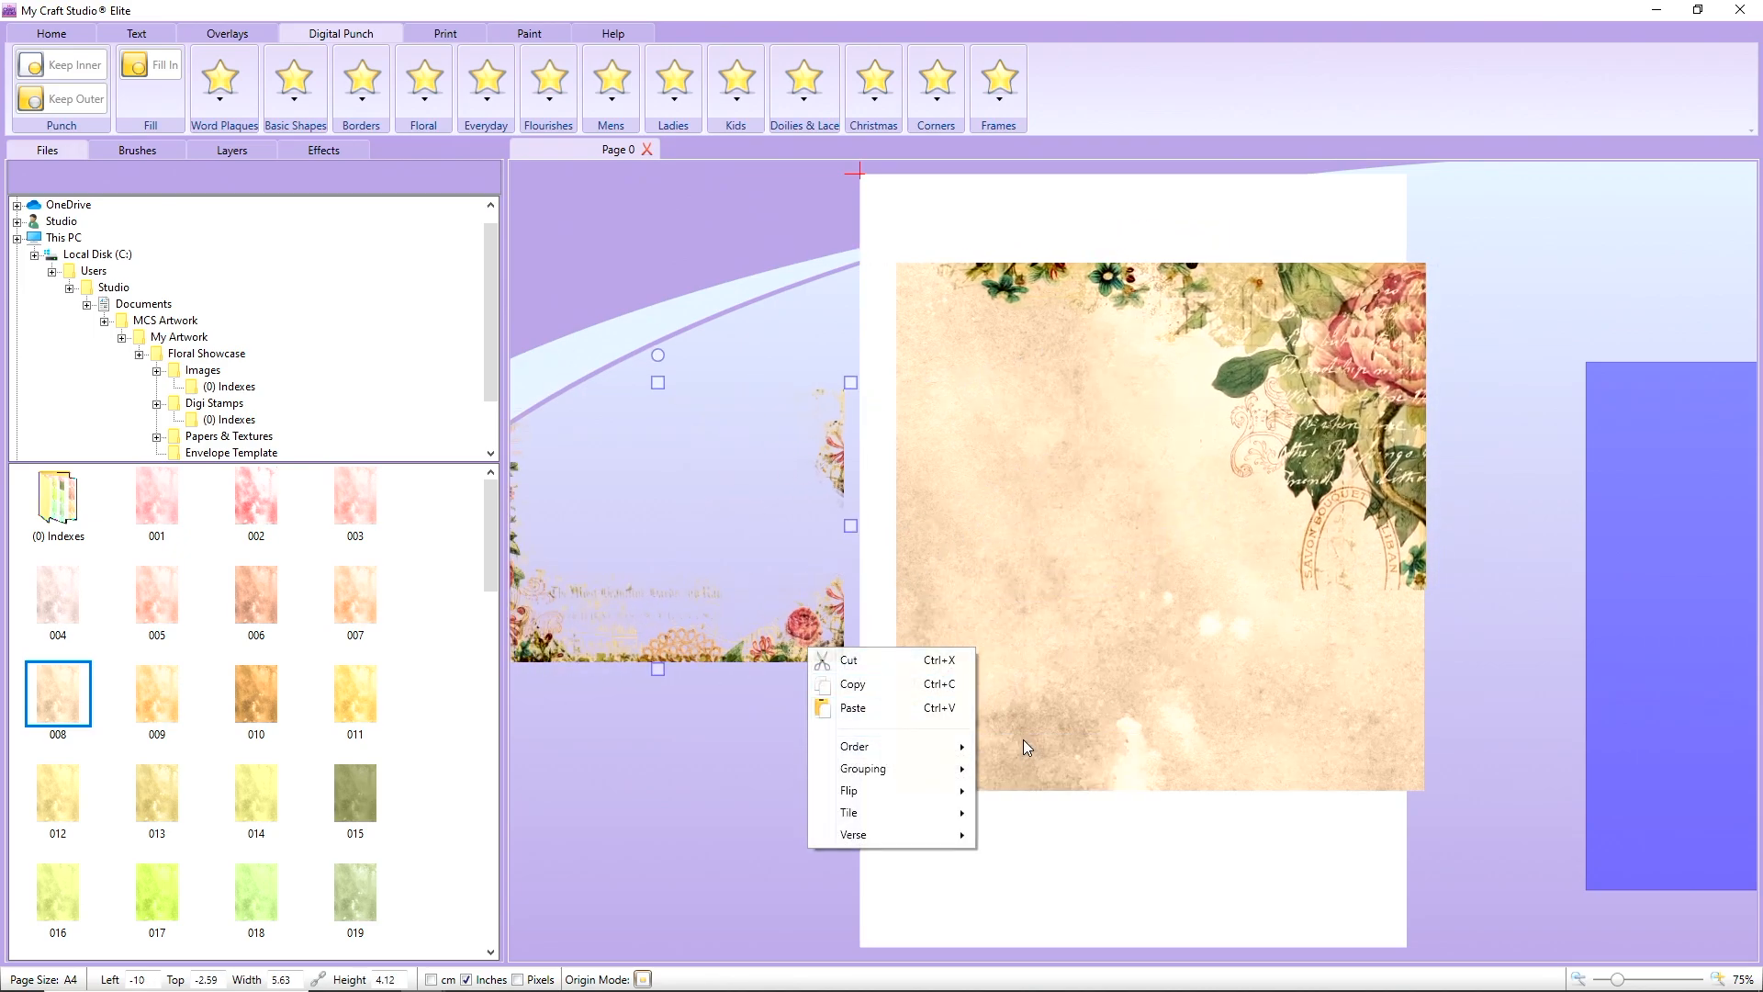
pyautogui.moveTo(757, 653); pyautogui.dragTo(1165, 780)
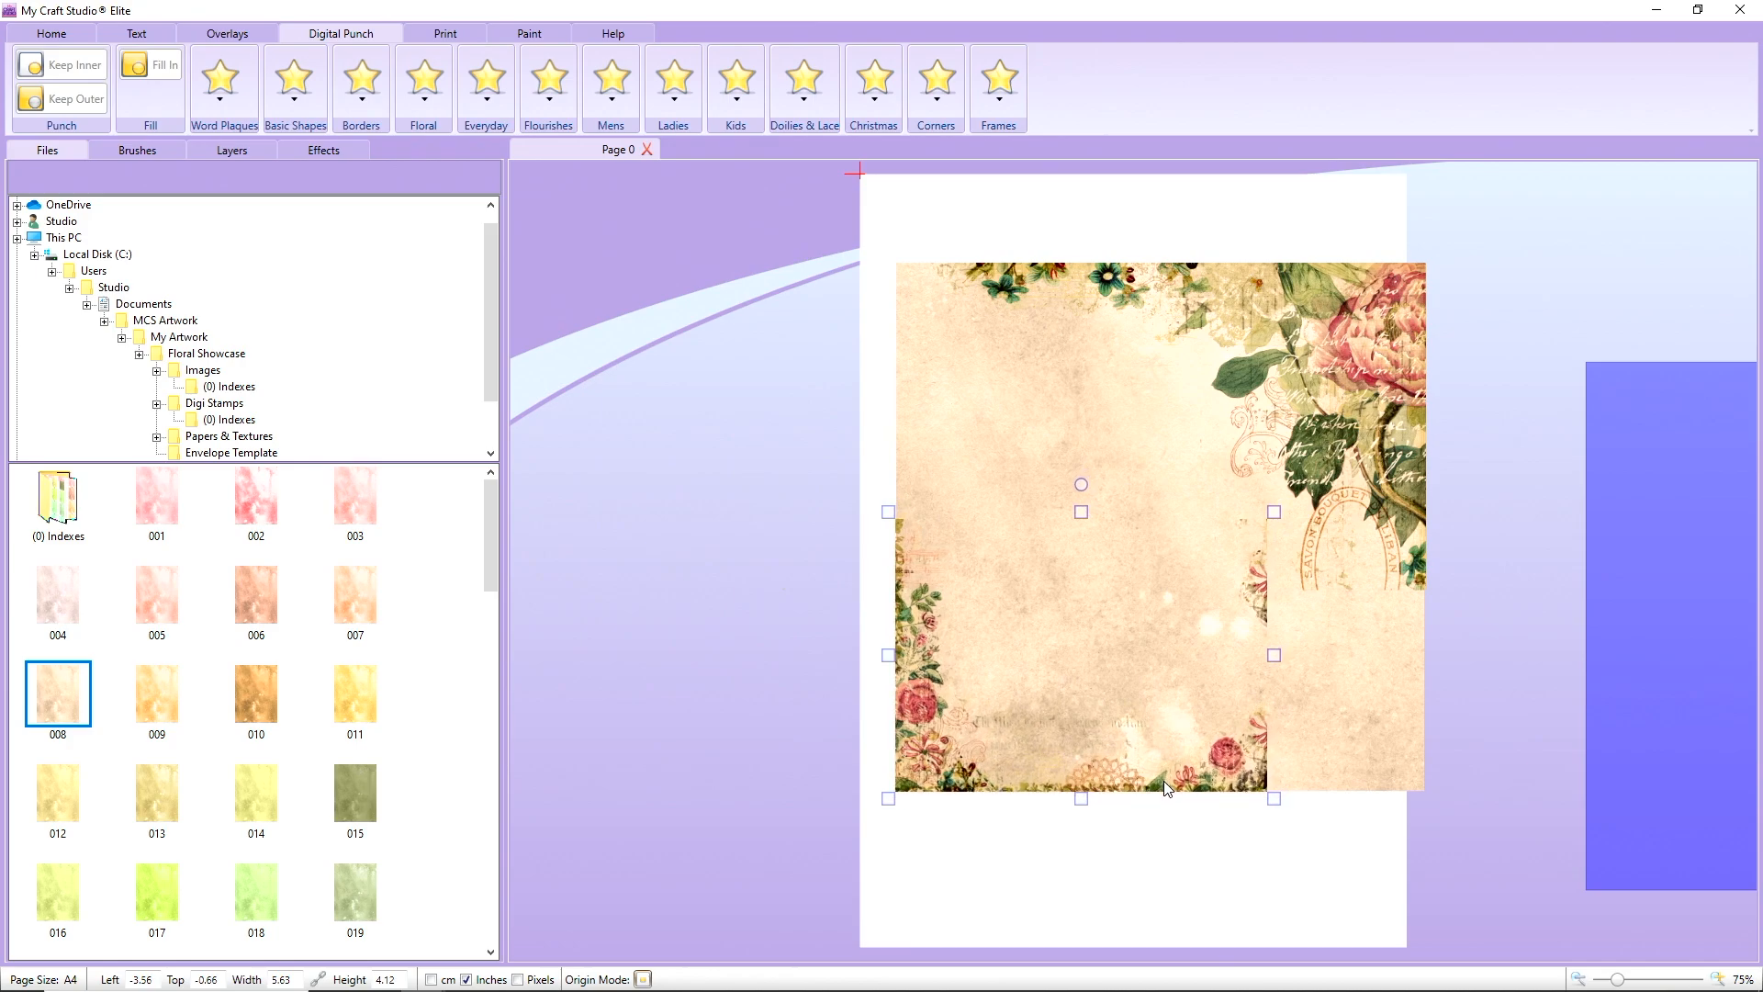
pyautogui.moveTo(1277, 504); pyautogui.dragTo(1446, 382)
# - Move the 8-inch square punch up and closer to the right side of the floral square
pyautogui.click(1490, 337)
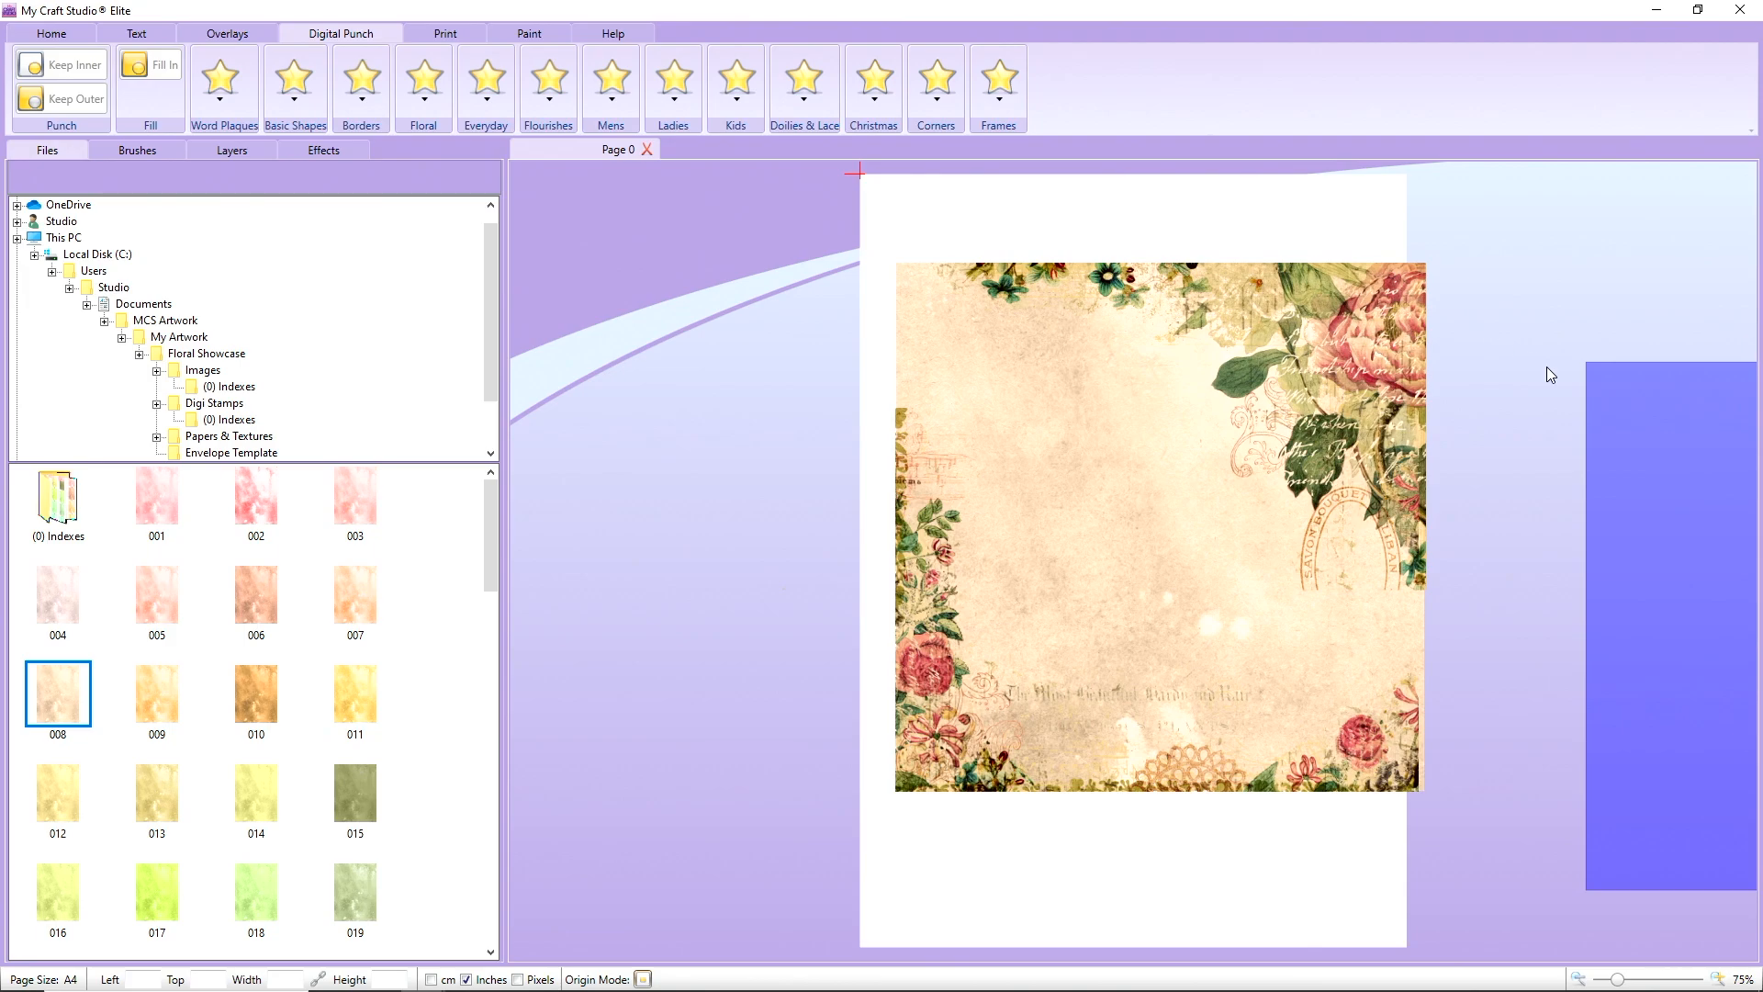
pyautogui.moveTo(1633, 425); pyautogui.dragTo(1522, 343)
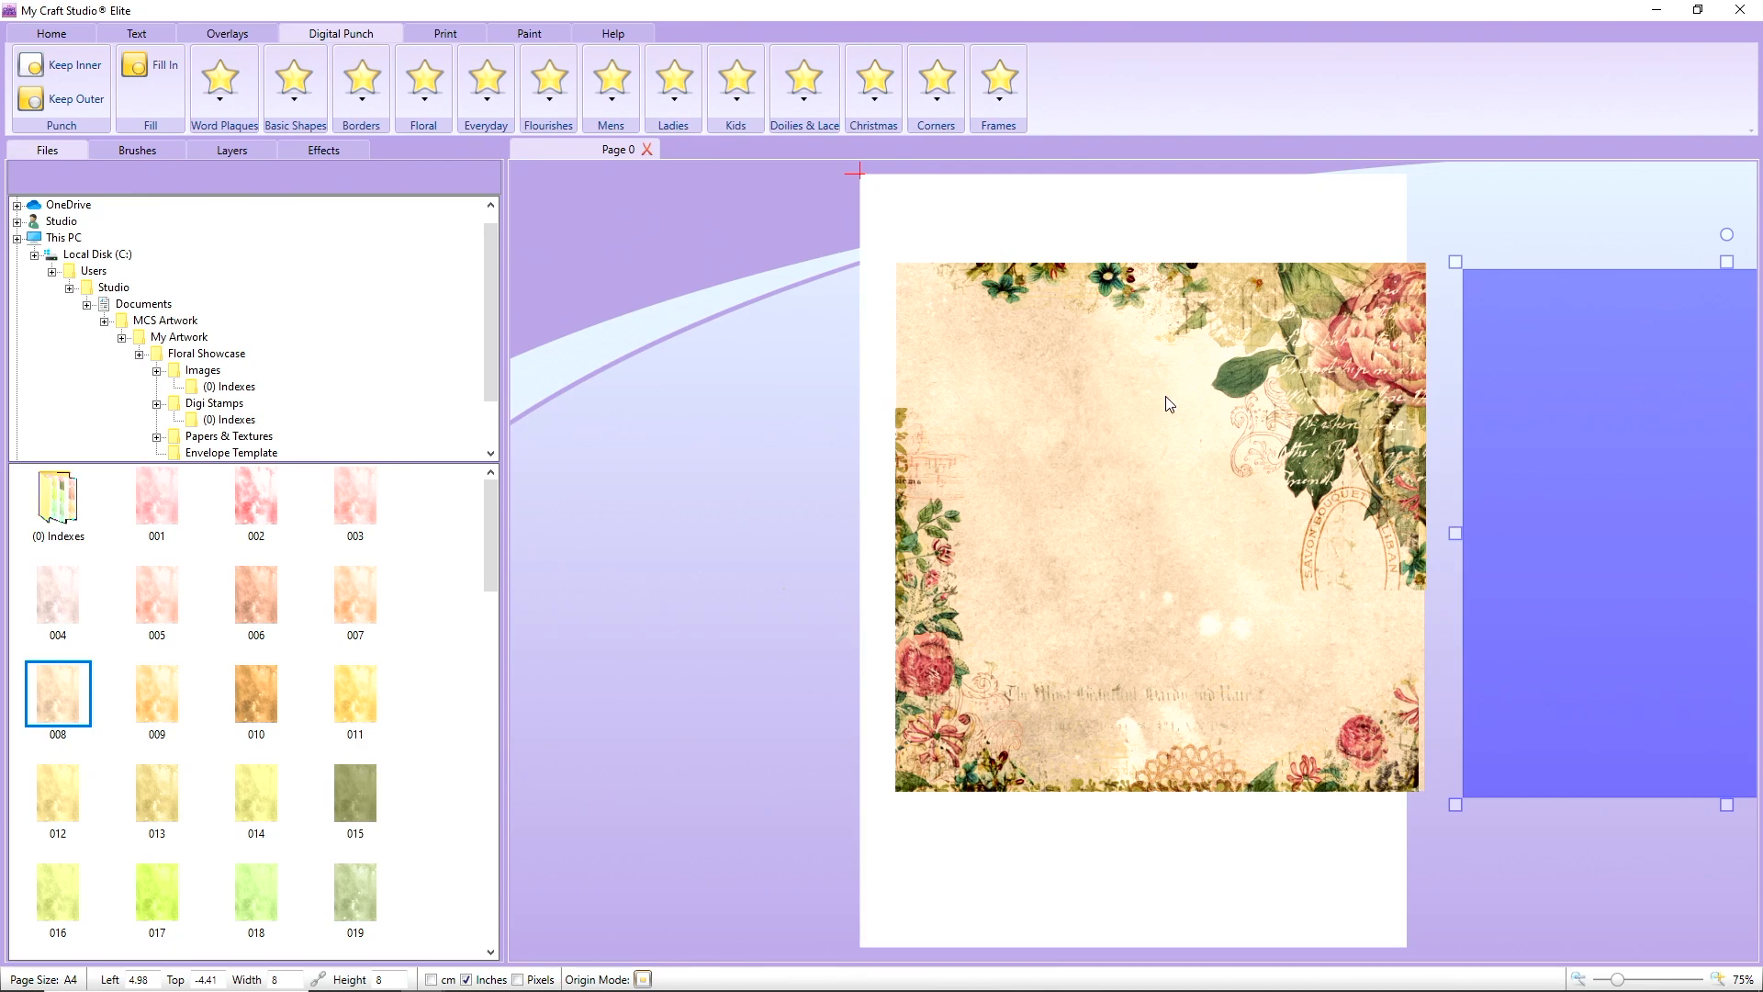
# - Nudge the lower floral piece slightly right on the square paper and shift the square punch shape farther right
pyautogui.click(917, 499)
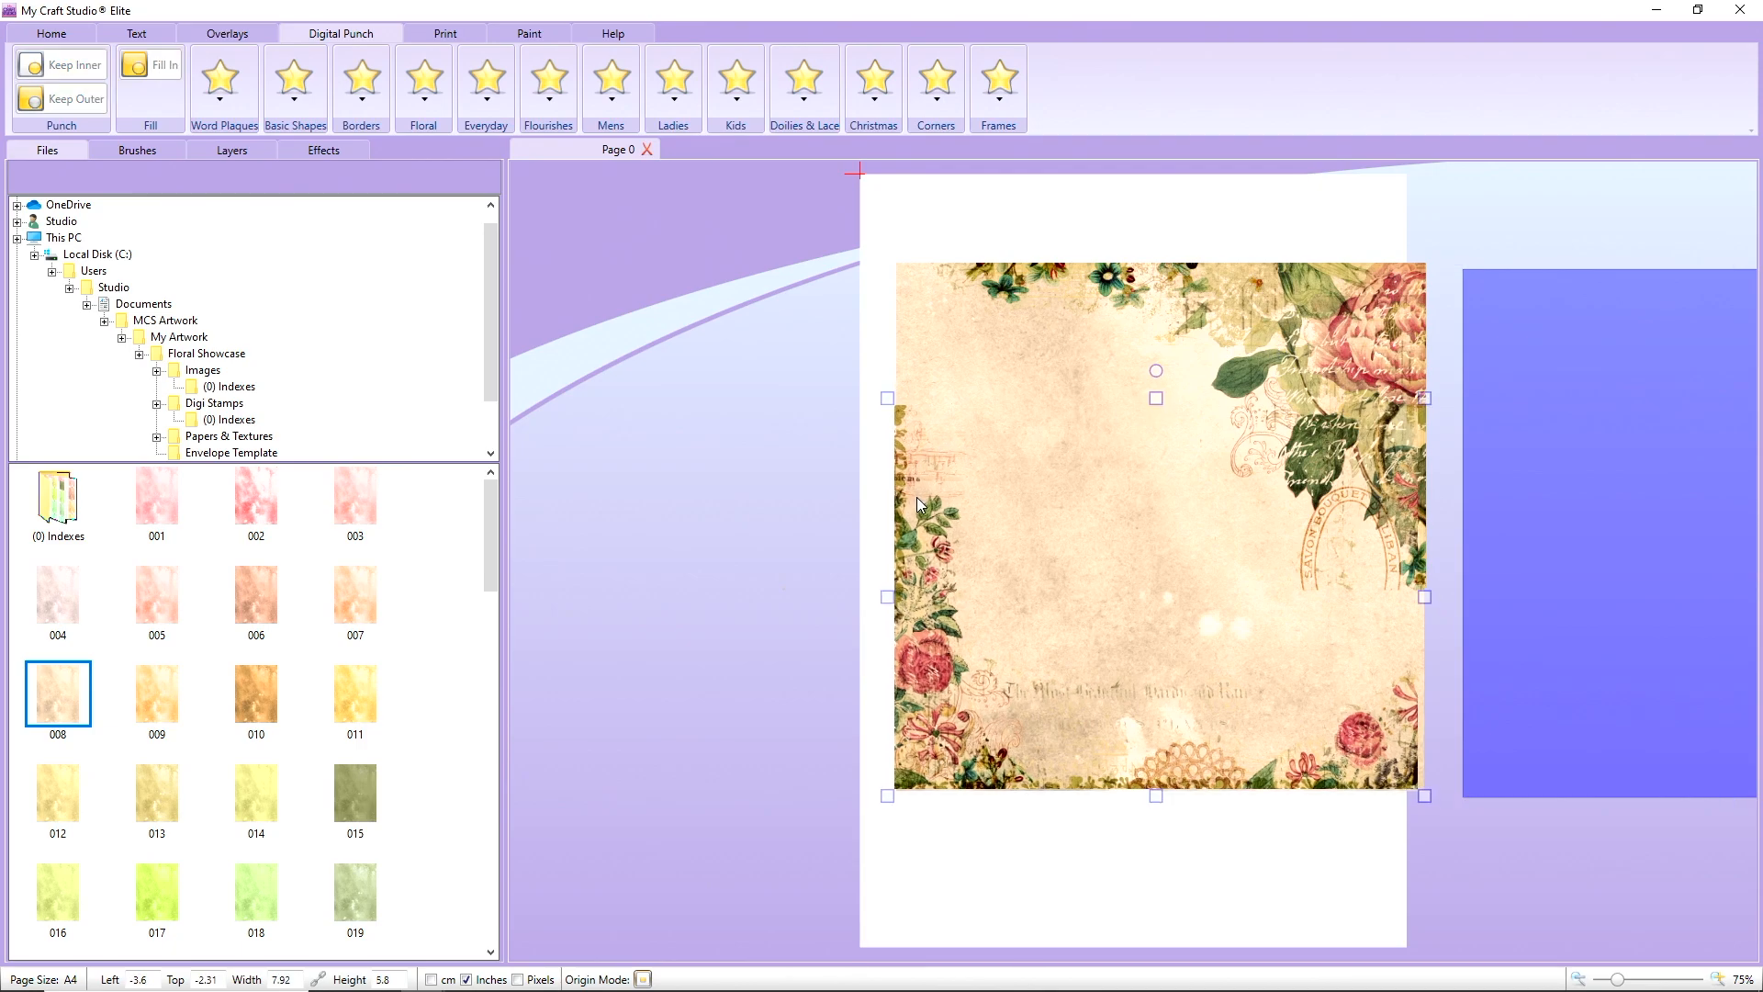
pyautogui.moveTo(920, 498); pyautogui.dragTo(922, 498)
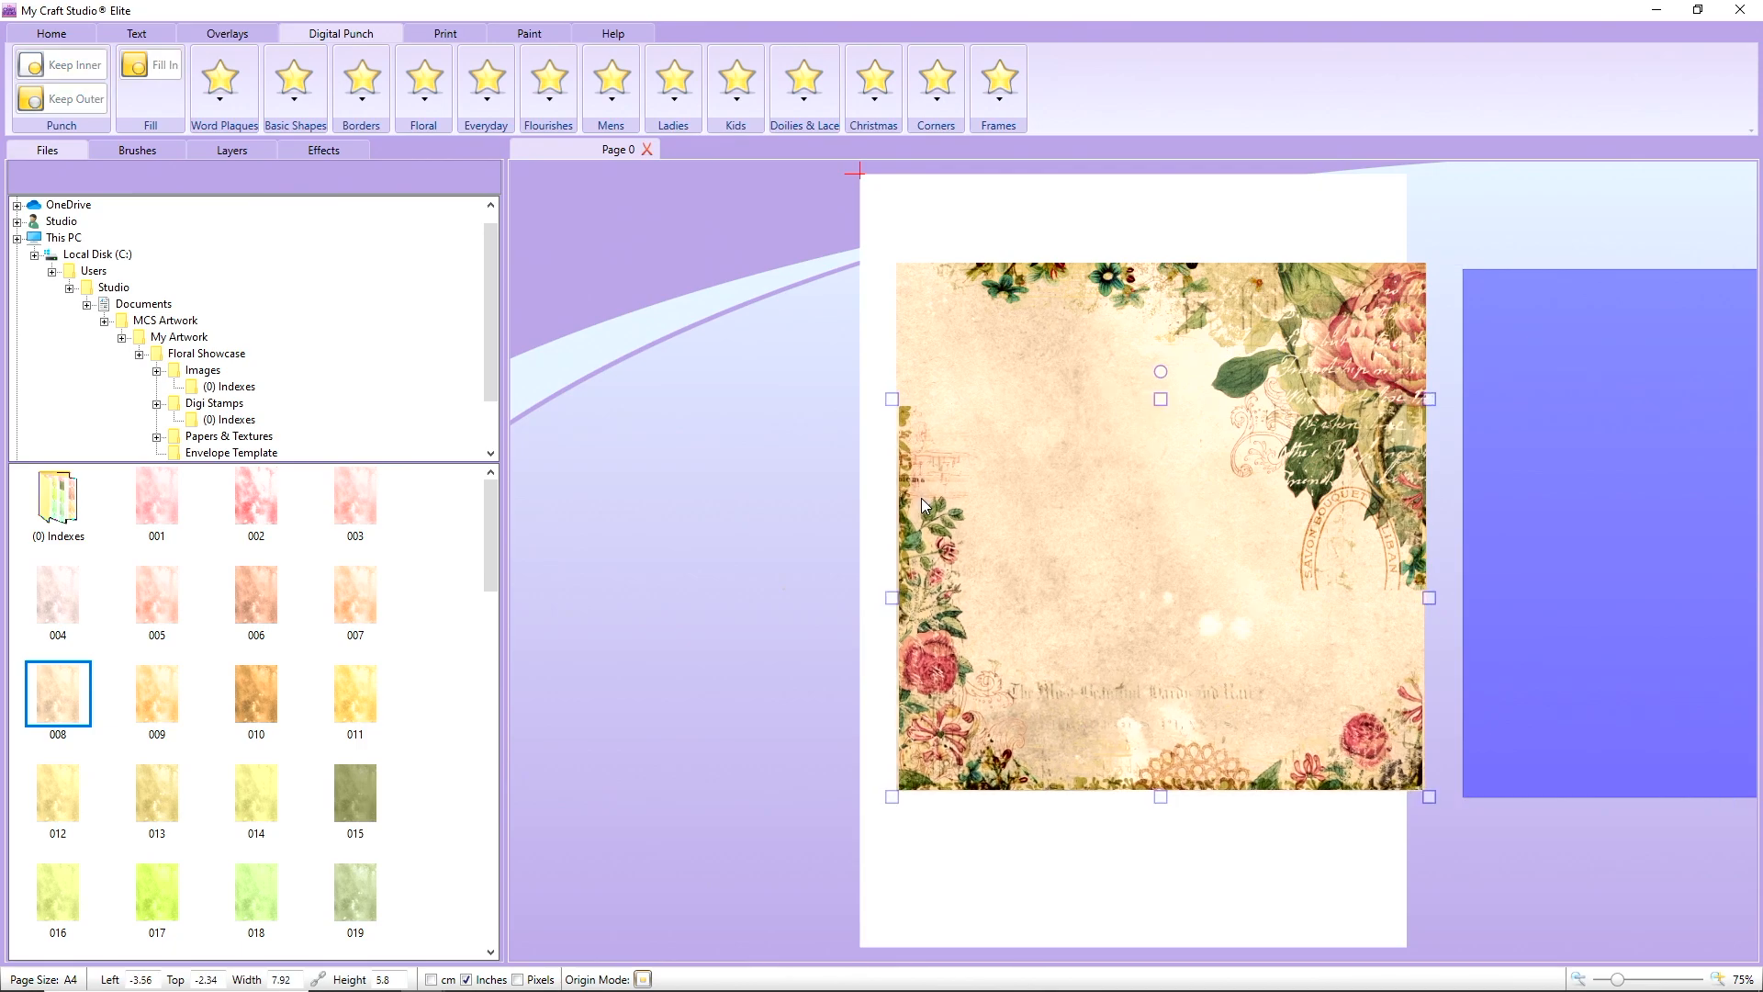
pyautogui.click(1645, 438)
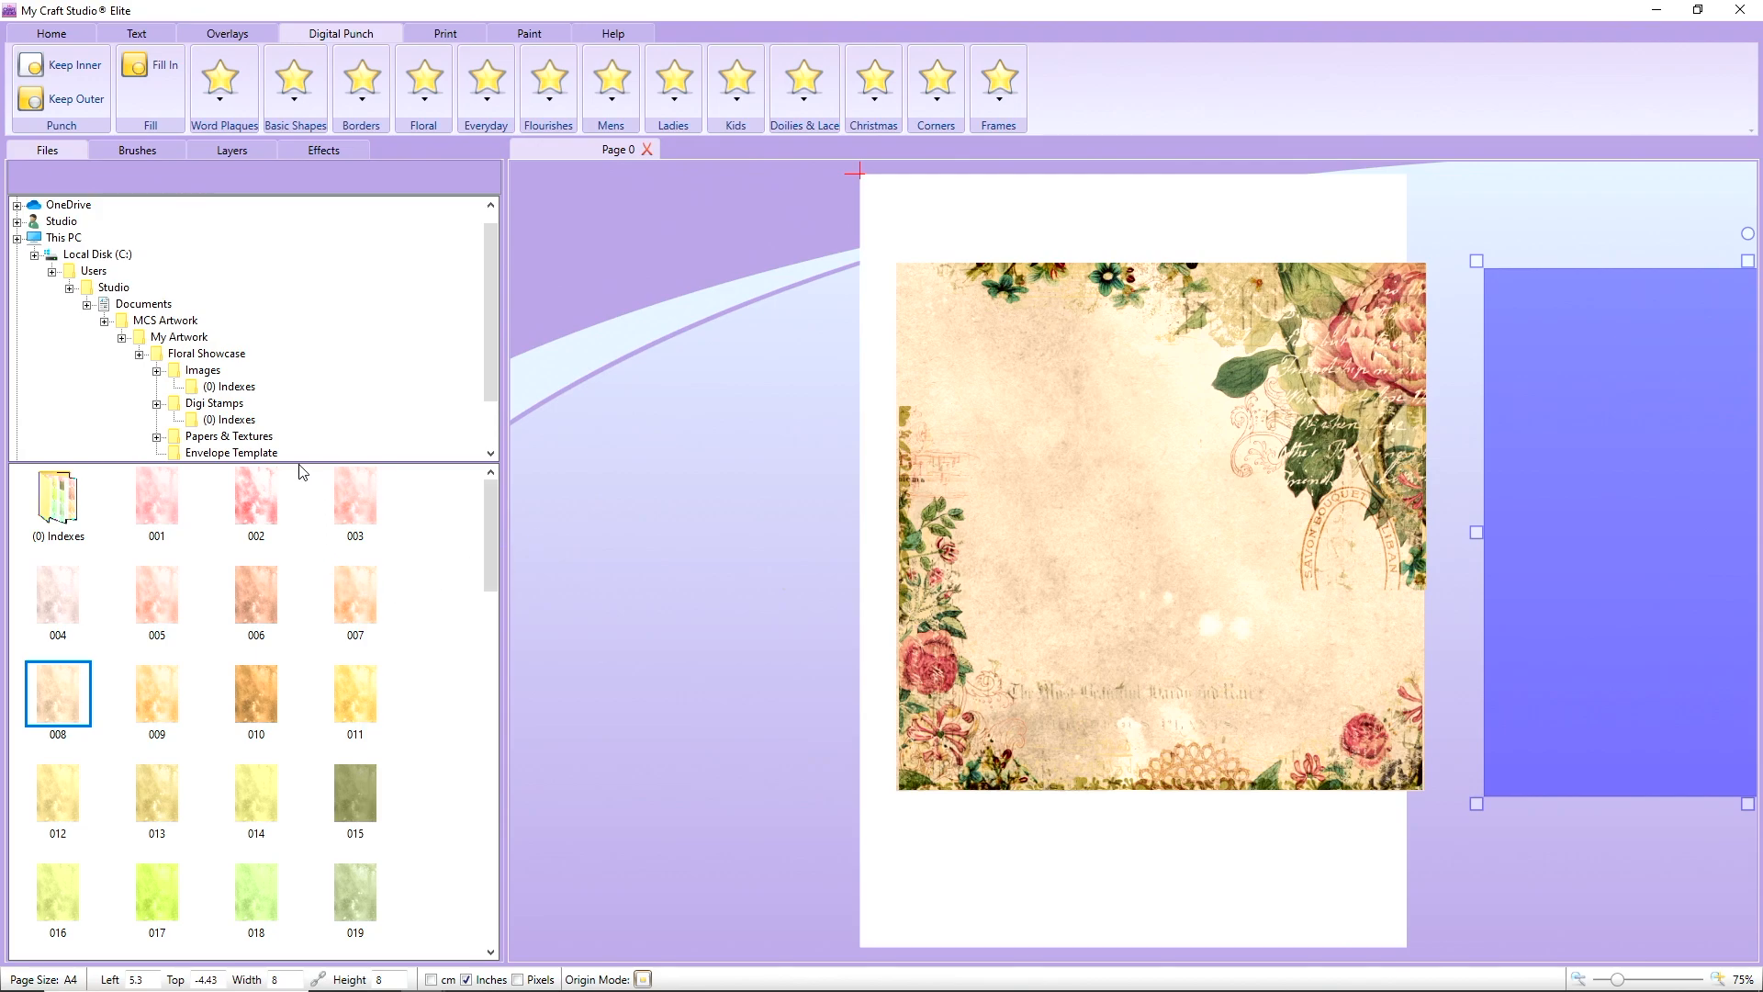
# - Add sheet-music paper 073 beside the floral square and shrink it to about 4.46 by 6.31 inches
pyautogui.scroll(-12, 283, 598)
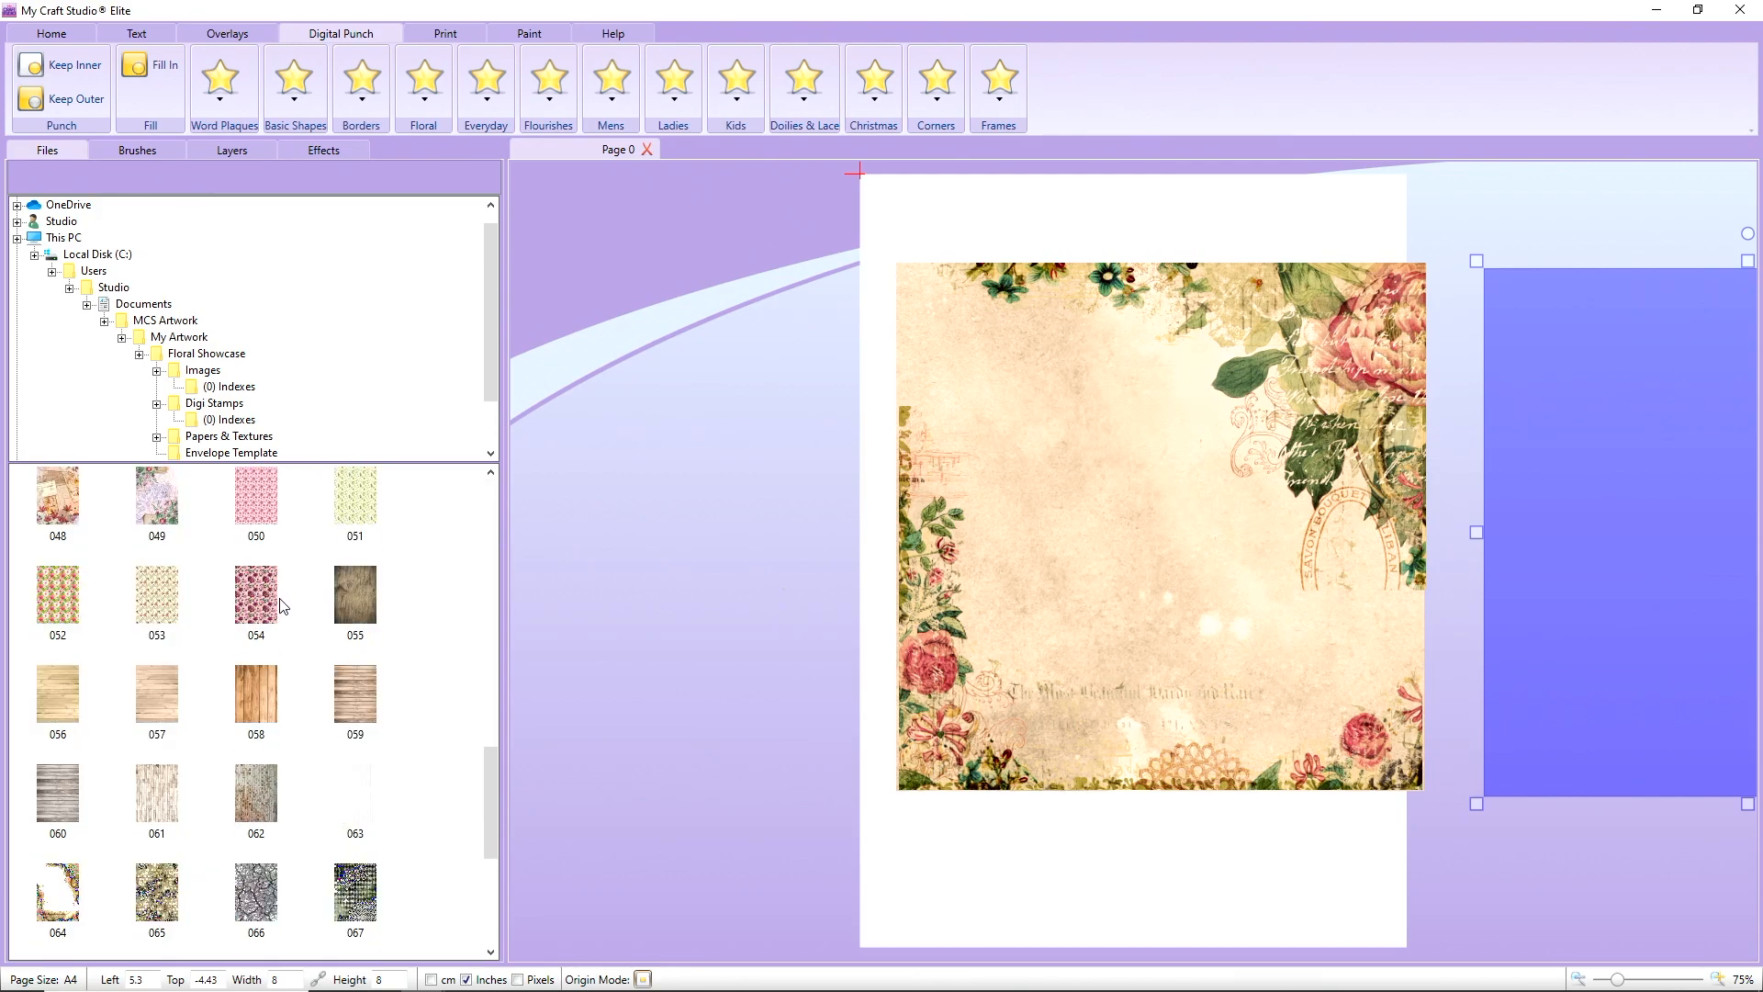
pyautogui.scroll(-3, 284, 606)
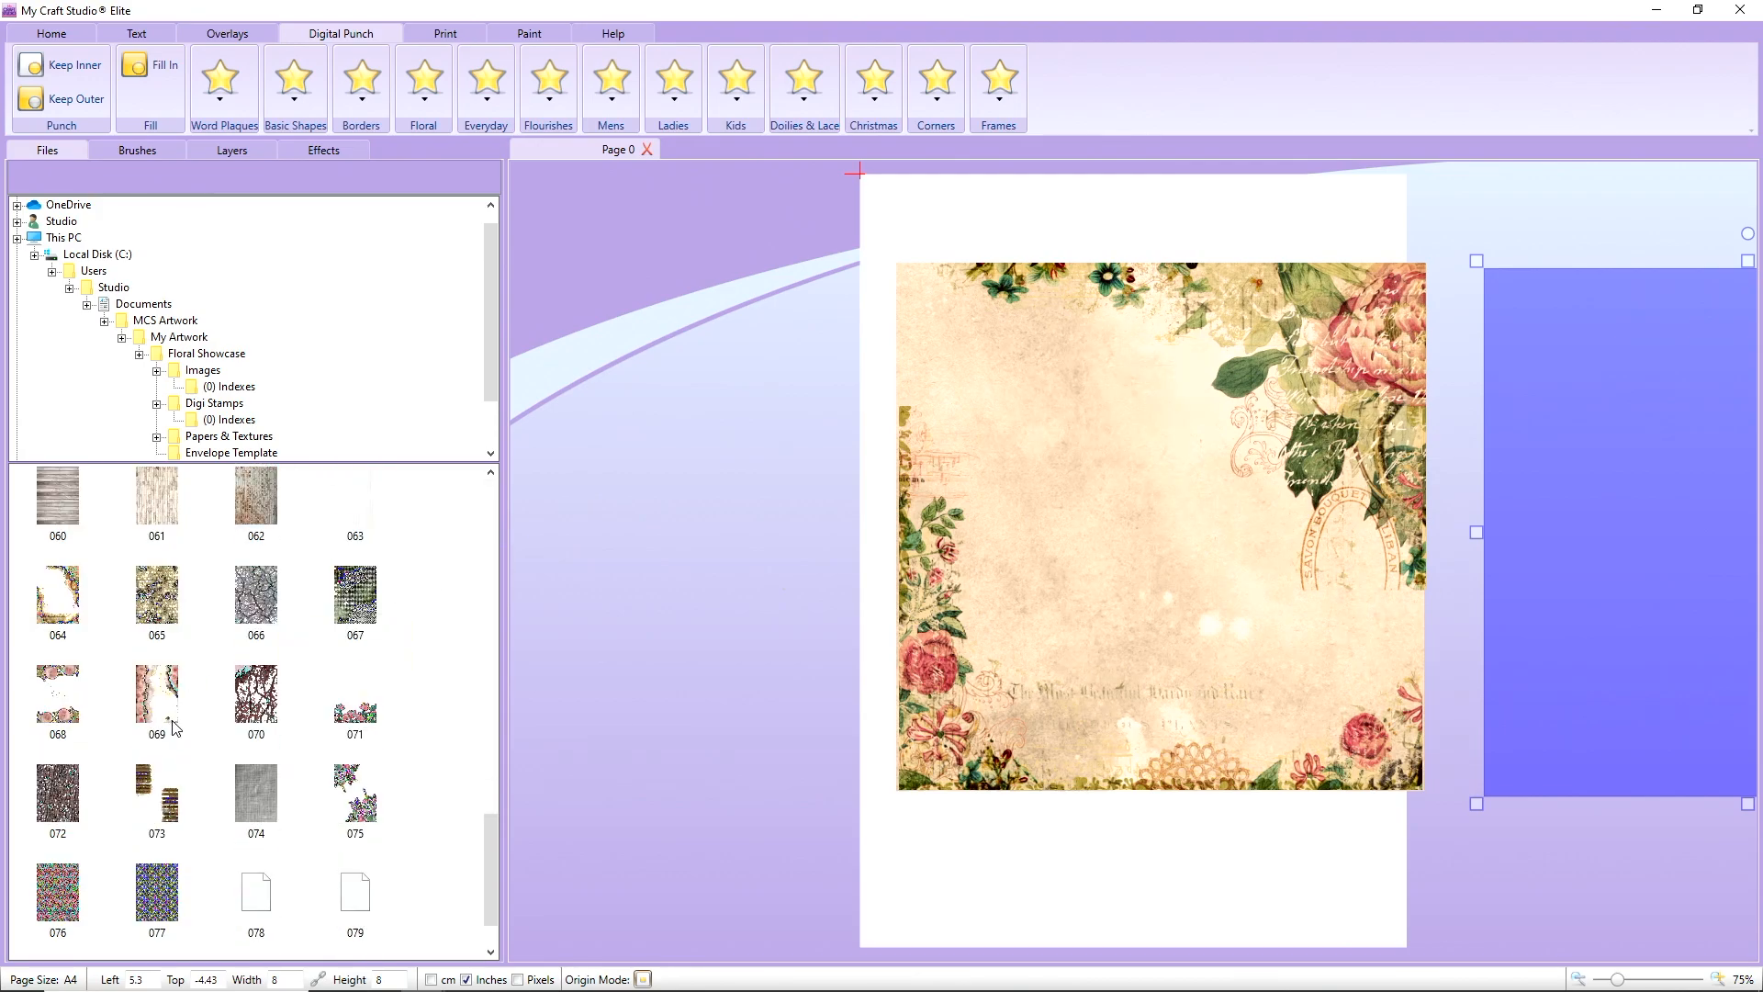
pyautogui.moveTo(158, 790); pyautogui.dragTo(906, 513)
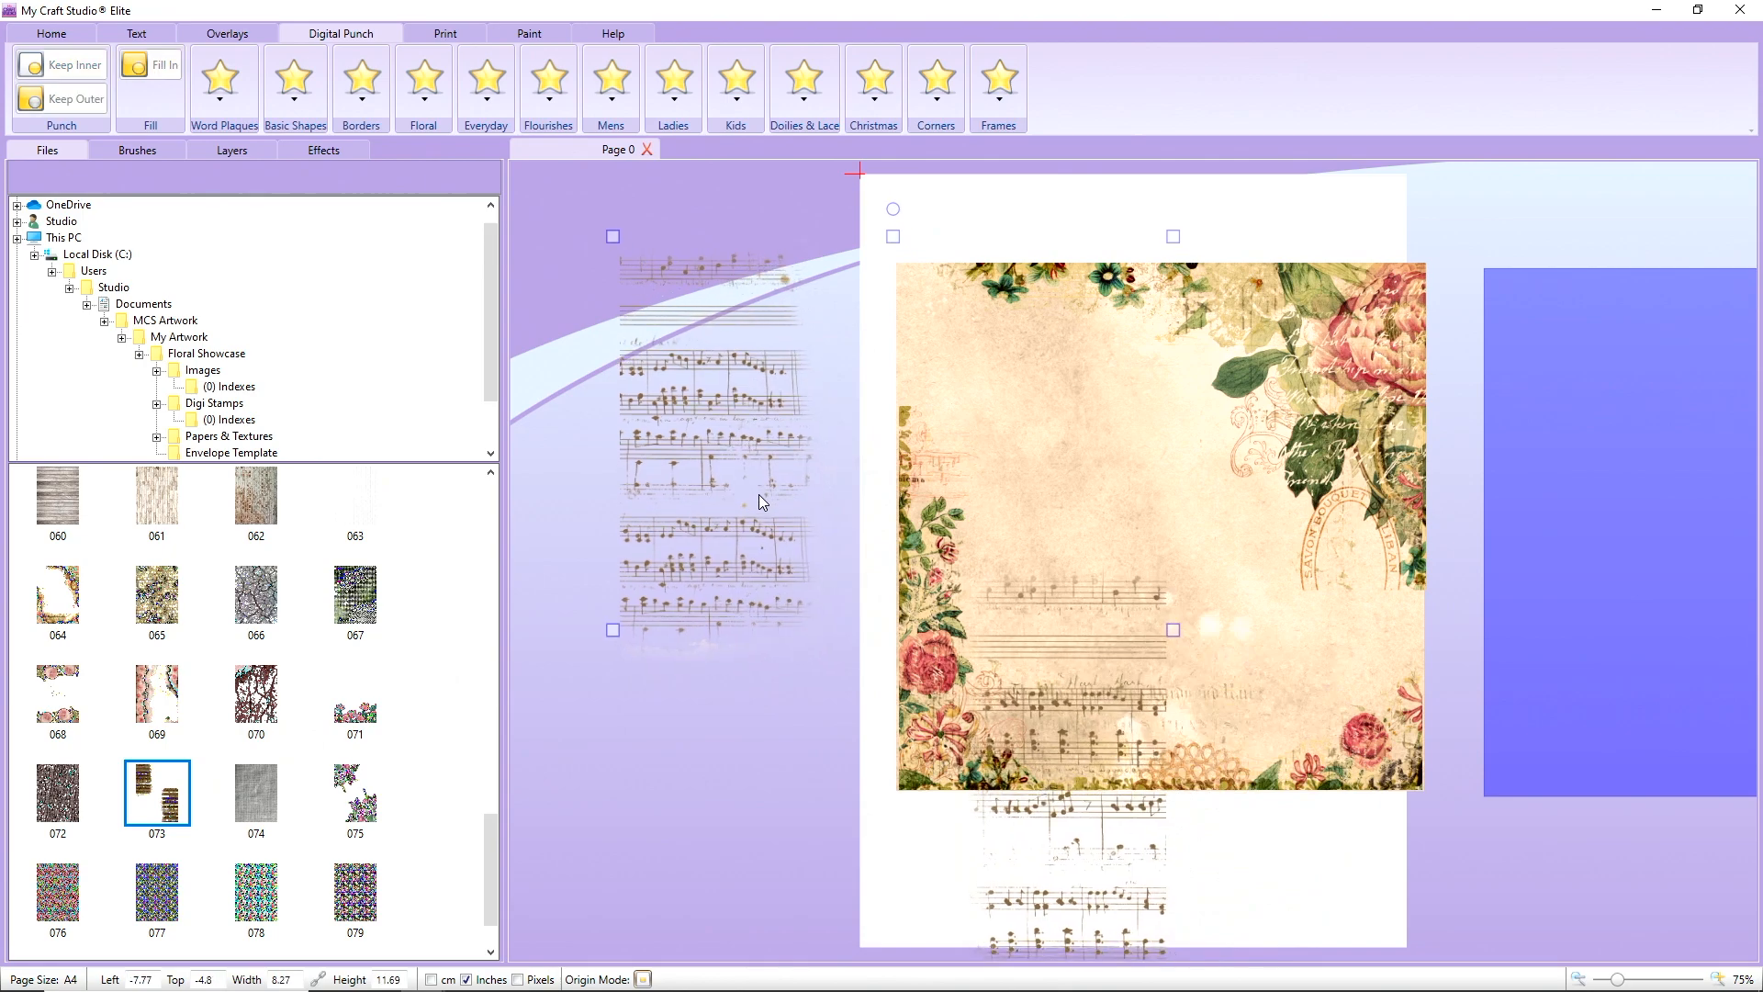
pyautogui.moveTo(759, 494)
pyautogui.mouseDown()
pyautogui.moveTo(742, 389)
pyautogui.moveTo(732, 502)
pyautogui.mouseUp()
pyautogui.moveTo(1146, 244); pyautogui.dragTo(898, 598)
pyautogui.moveTo(653, 707); pyautogui.dragTo(641, 387)
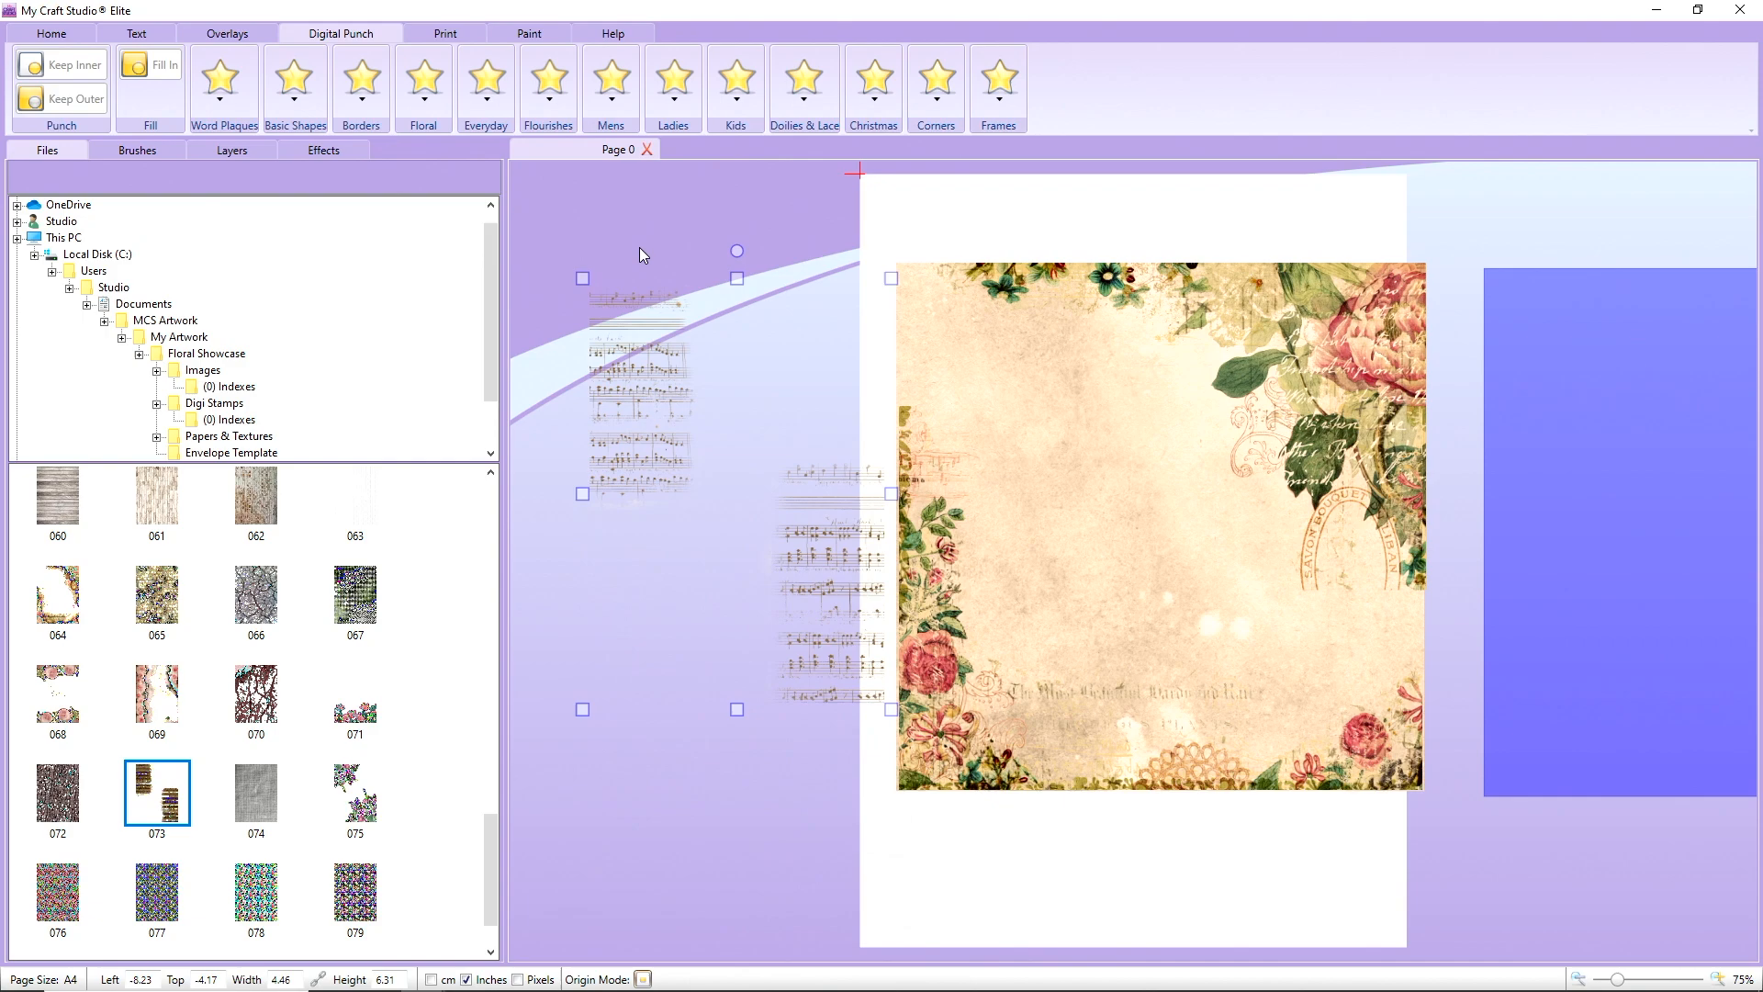
# - Crop the sheet-music paper down to its upper-left block of music and place that block on the floral square
pyautogui.click(51, 33)
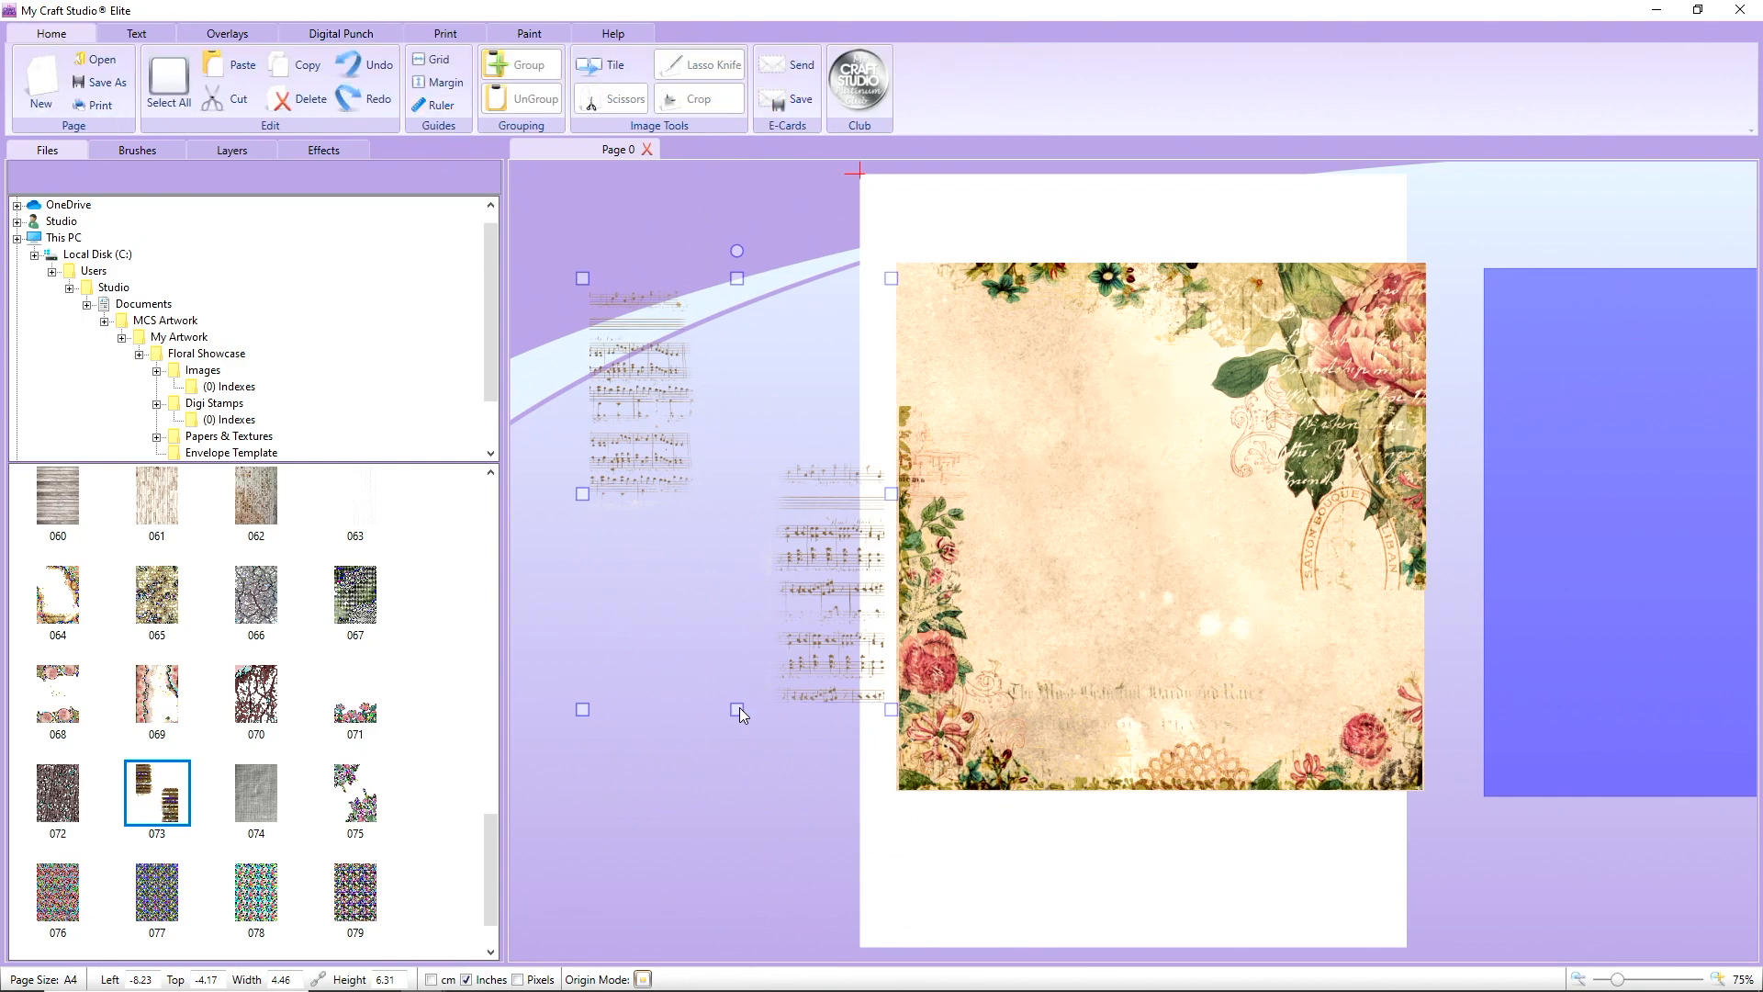
pyautogui.moveTo(739, 710); pyautogui.dragTo(730, 514)
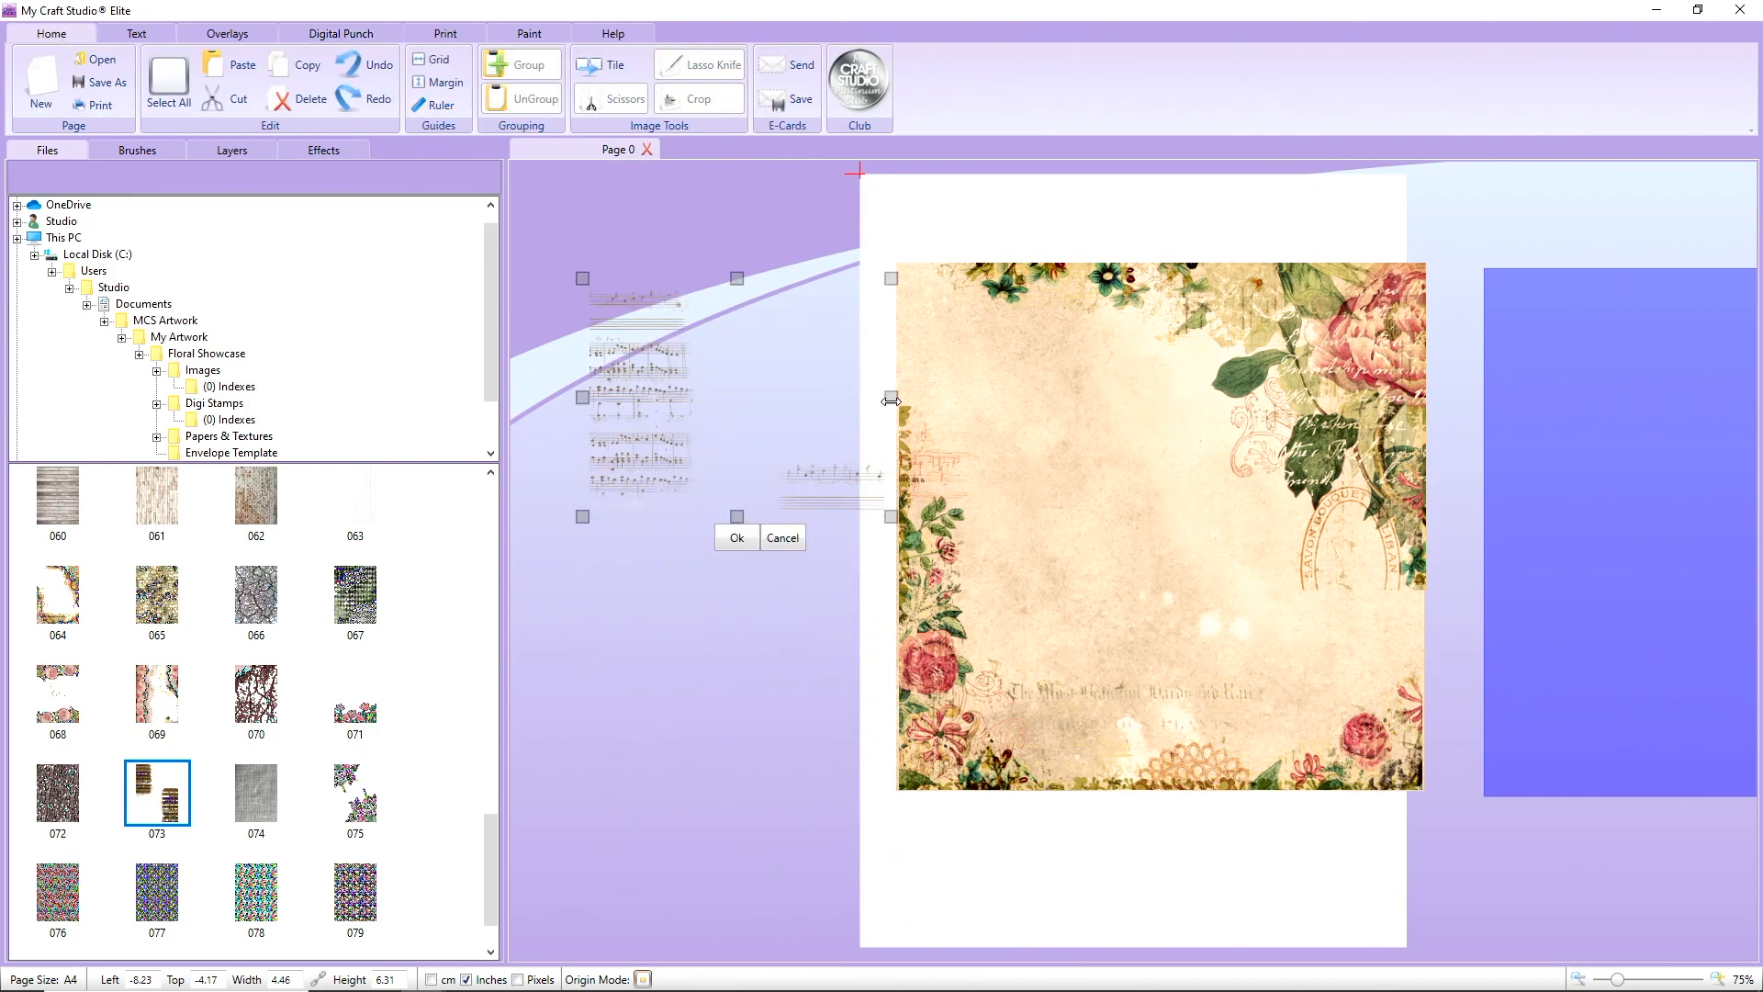
pyautogui.moveTo(891, 400); pyautogui.dragTo(1026, 692)
pyautogui.click(647, 536)
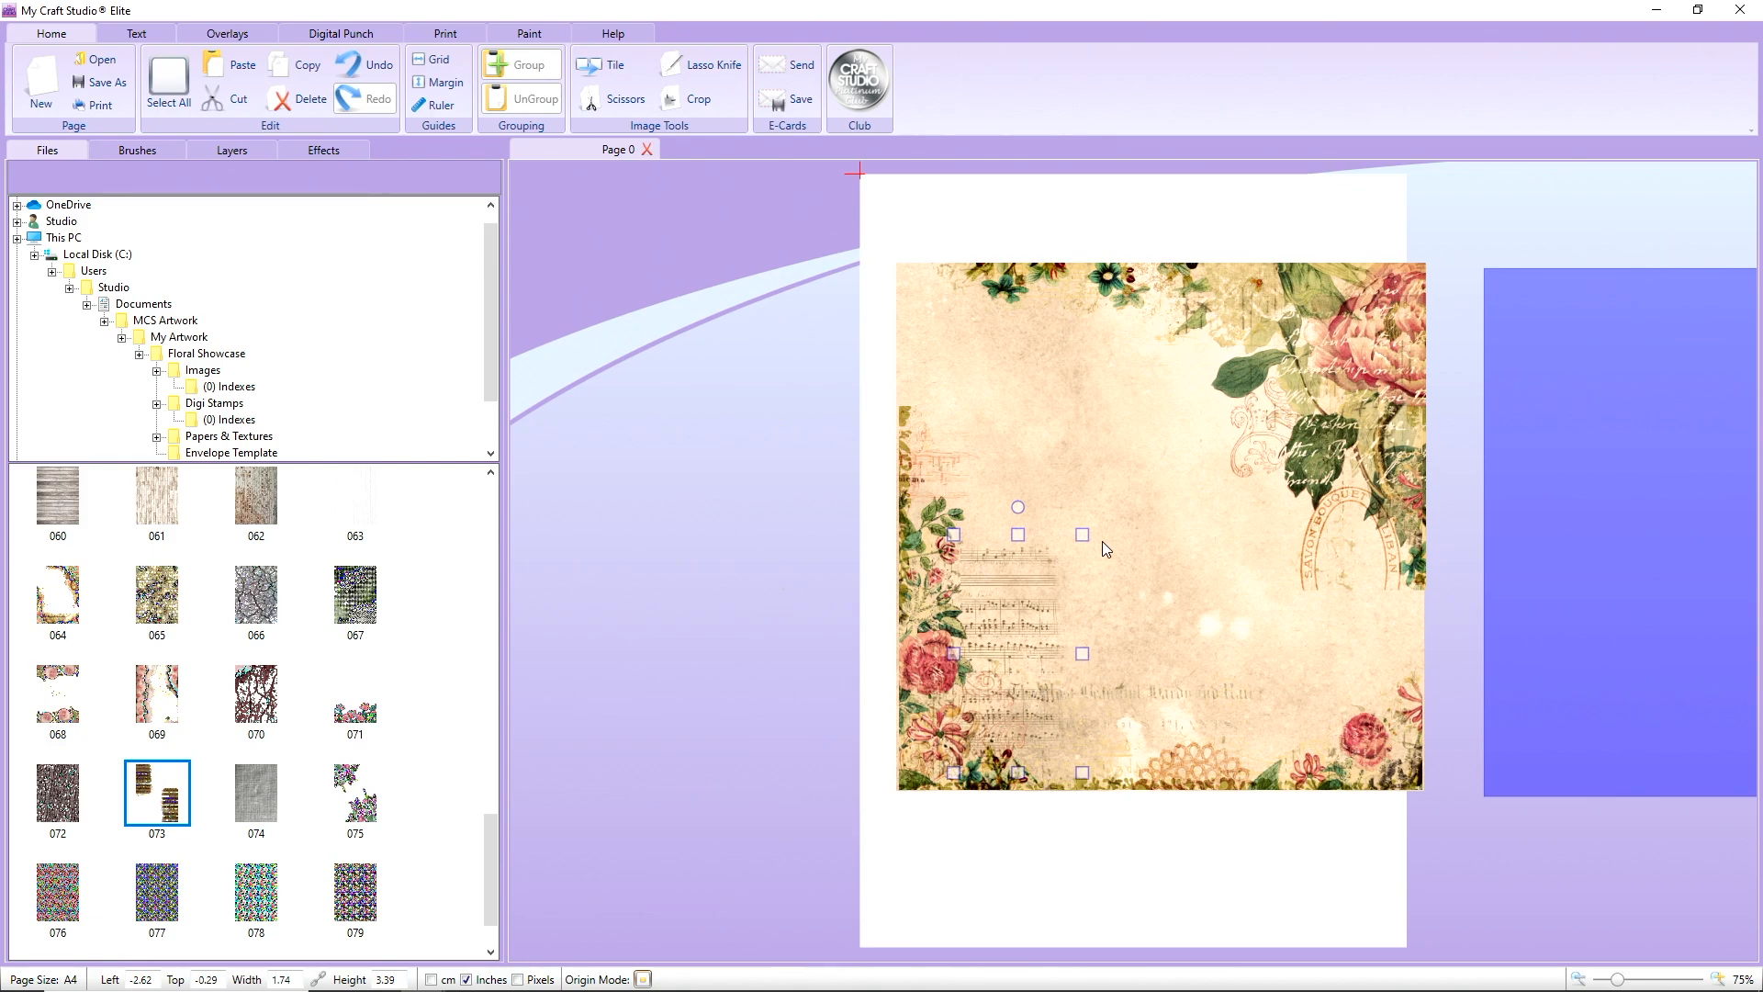
# - Enlarge the music block to about 2.8 by 5.46 inches and position it beside the left-hand roses
pyautogui.moveTo(1082, 534); pyautogui.dragTo(1184, 400)
pyautogui.moveTo(1027, 533); pyautogui.dragTo(1036, 542)
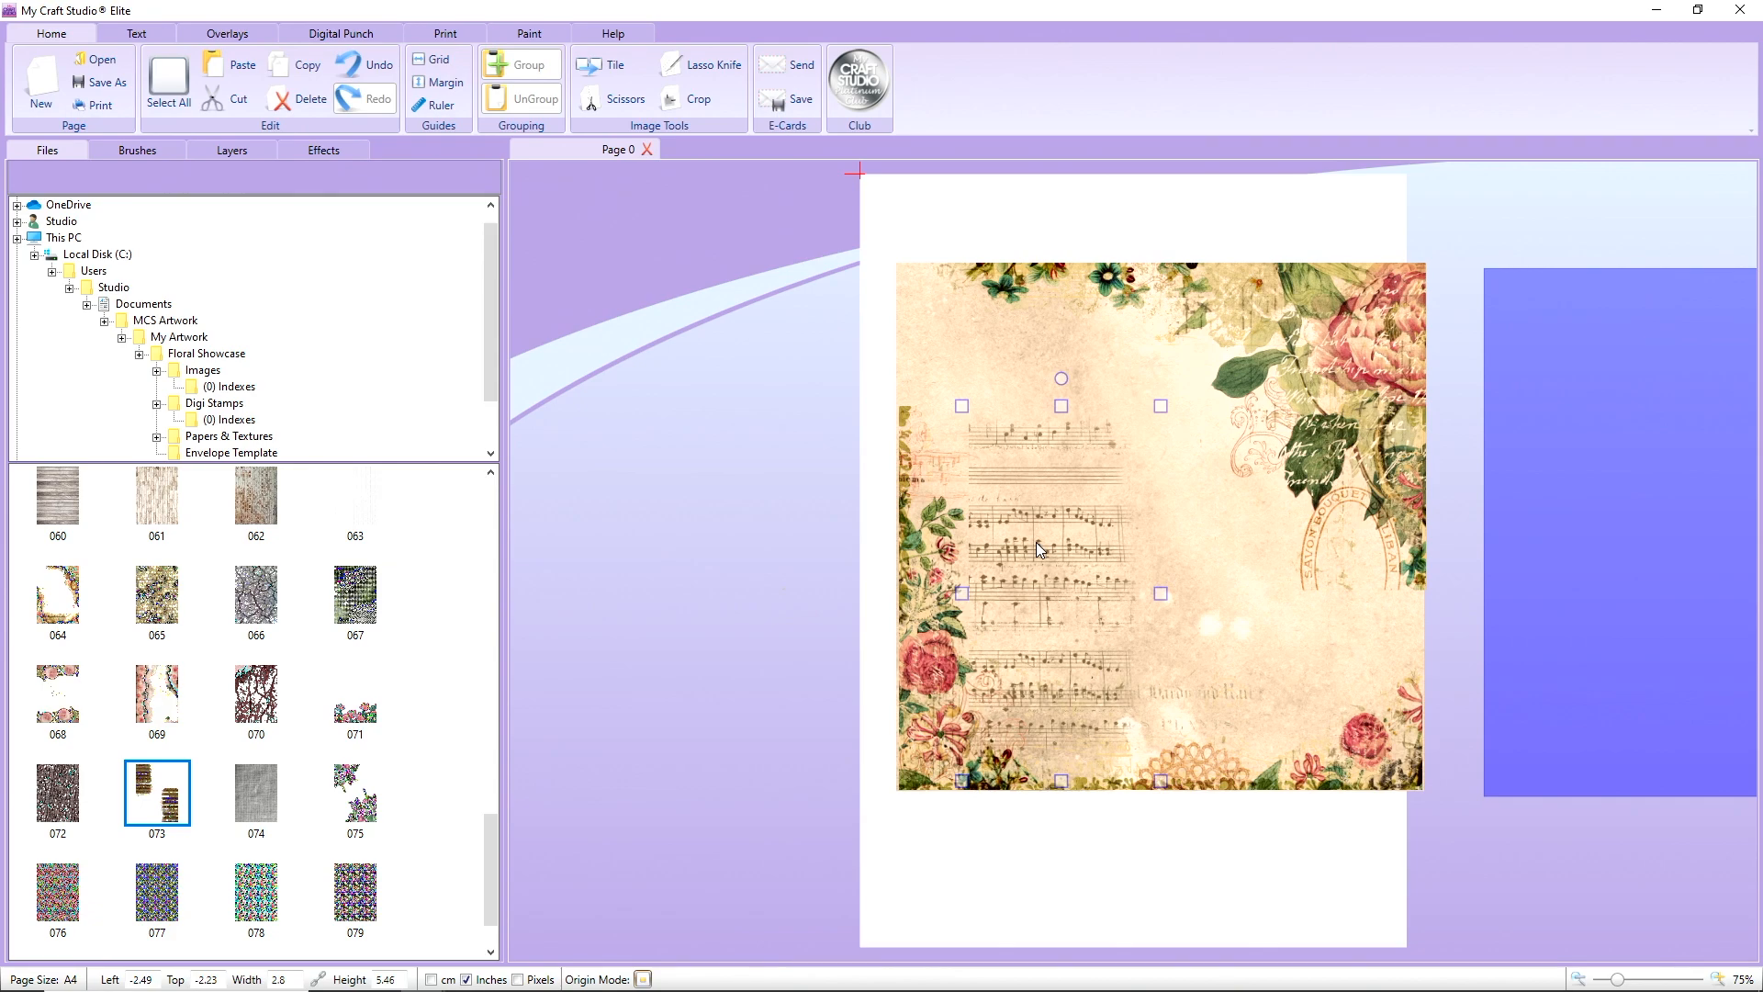
pyautogui.moveTo(1036, 542); pyautogui.dragTo(1027, 548)
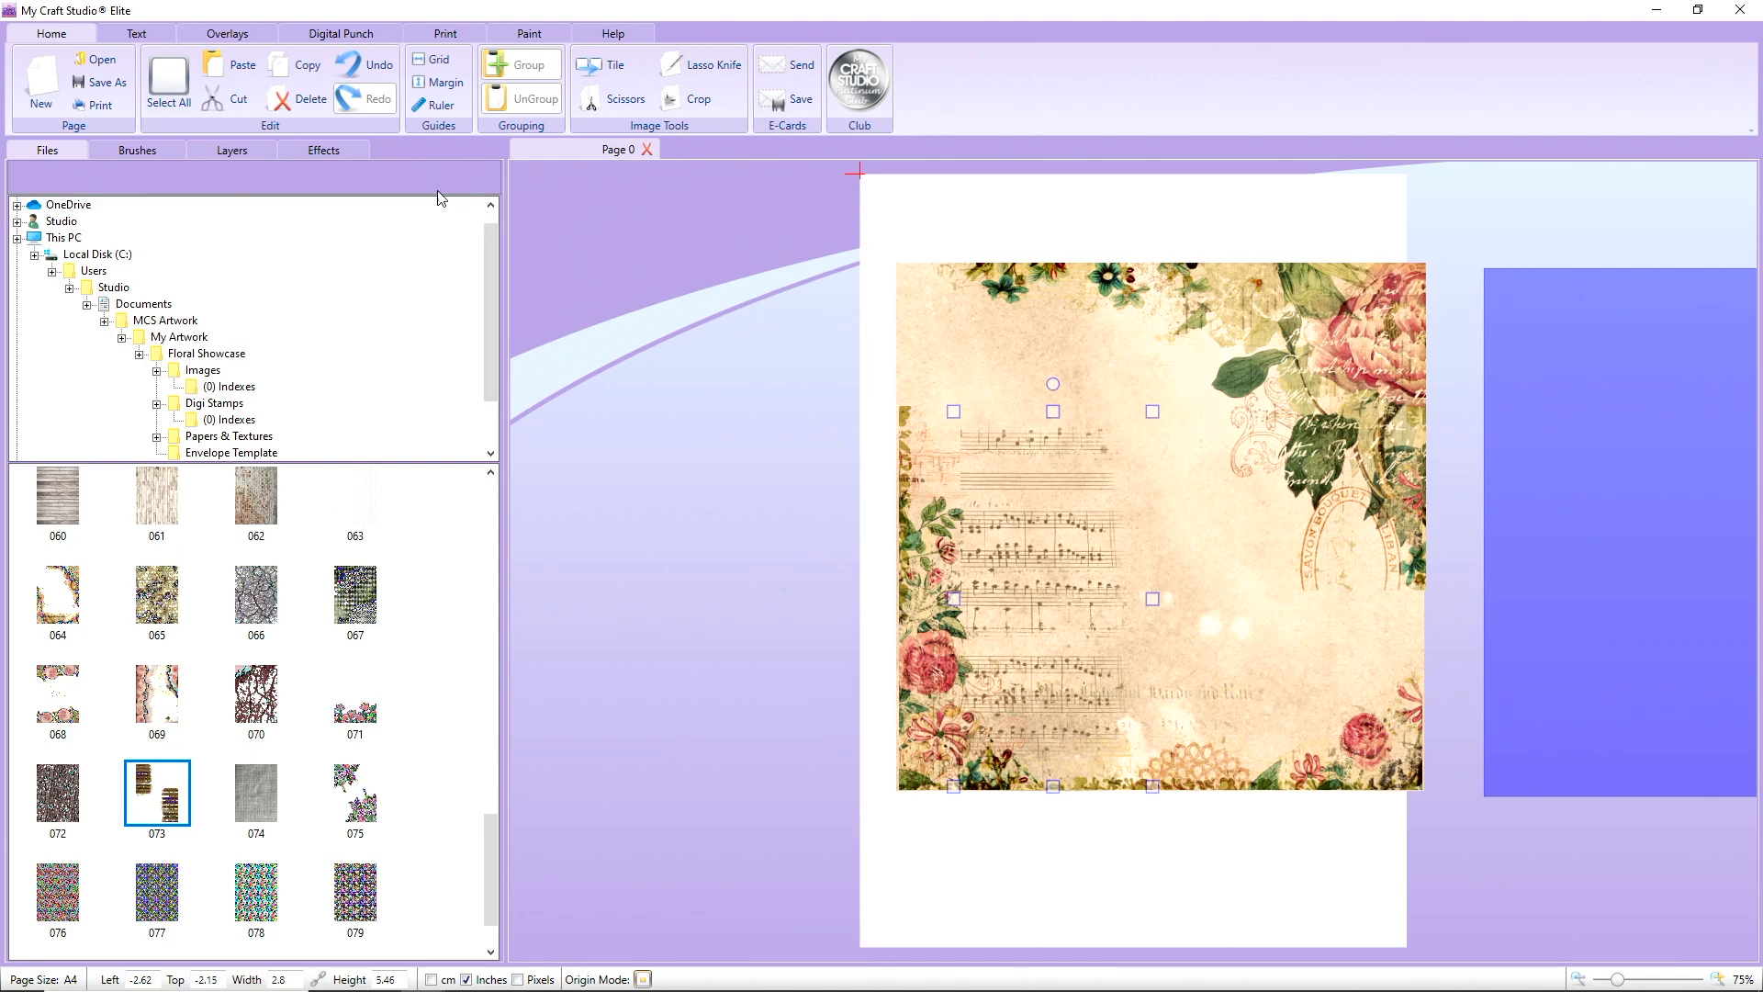
# - Duplicate the music block and move the copy to the floral square's upper-right area beside the large rose
pyautogui.rightClick(994, 507)
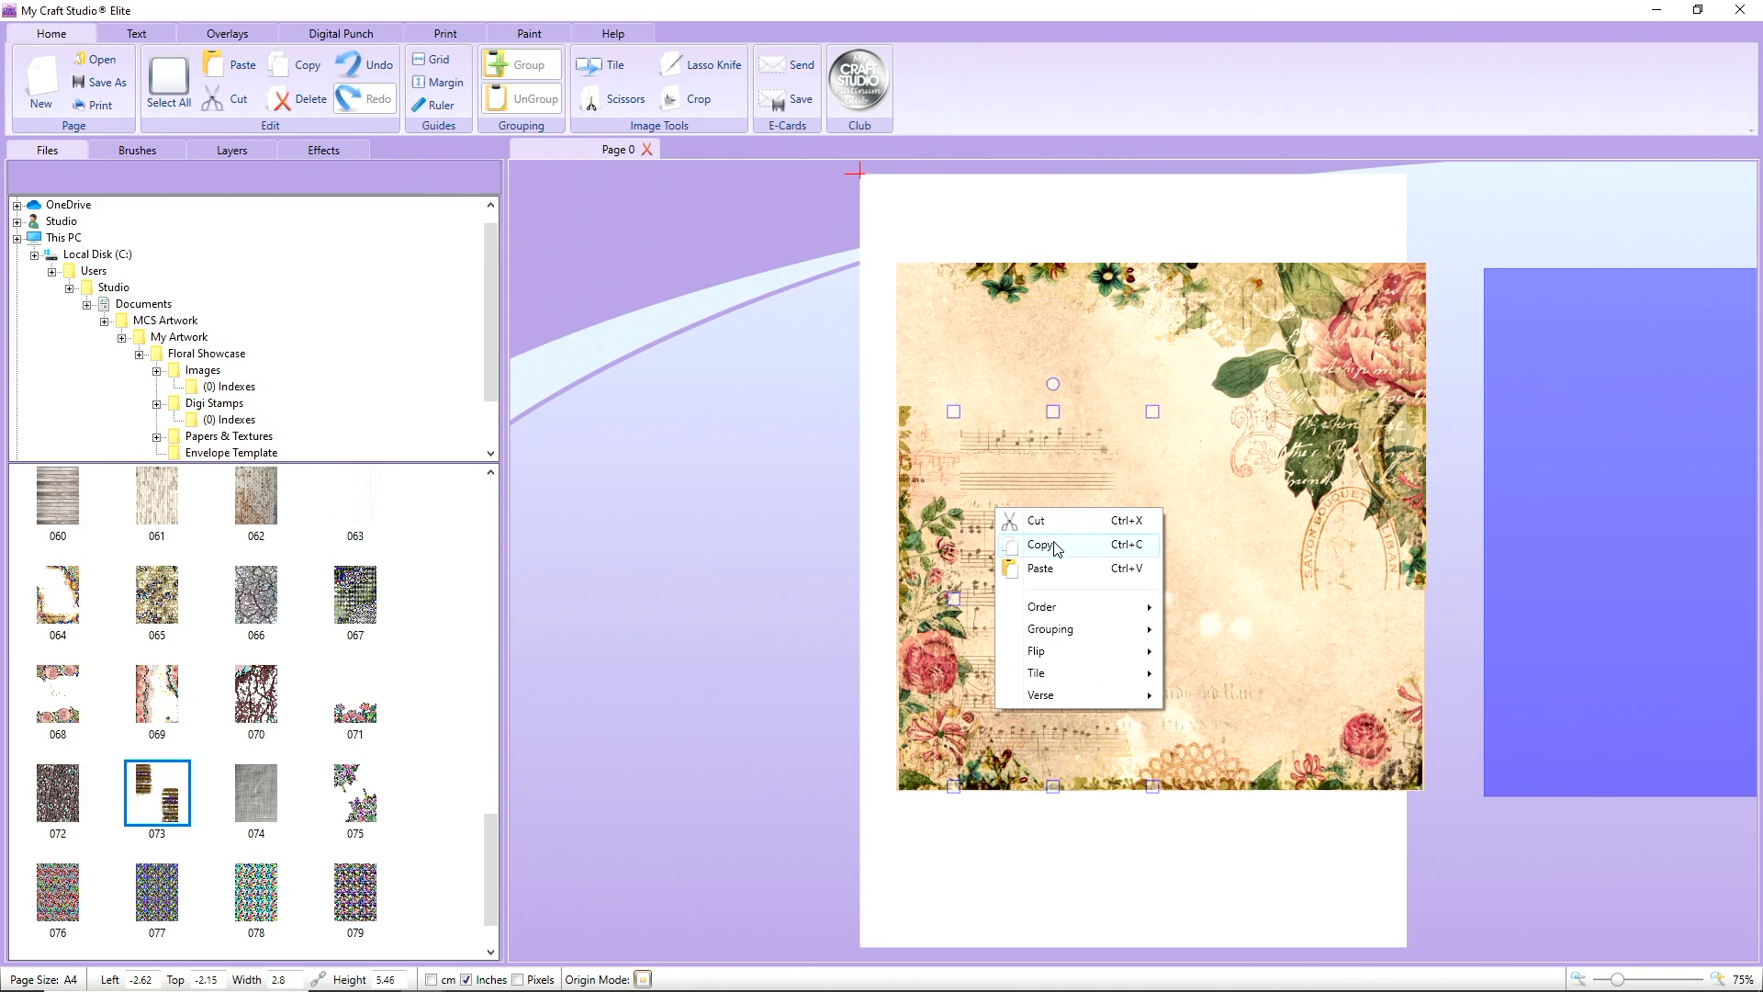
pyautogui.click(1143, 554)
pyautogui.rightClick(1016, 534)
pyautogui.click(1090, 595)
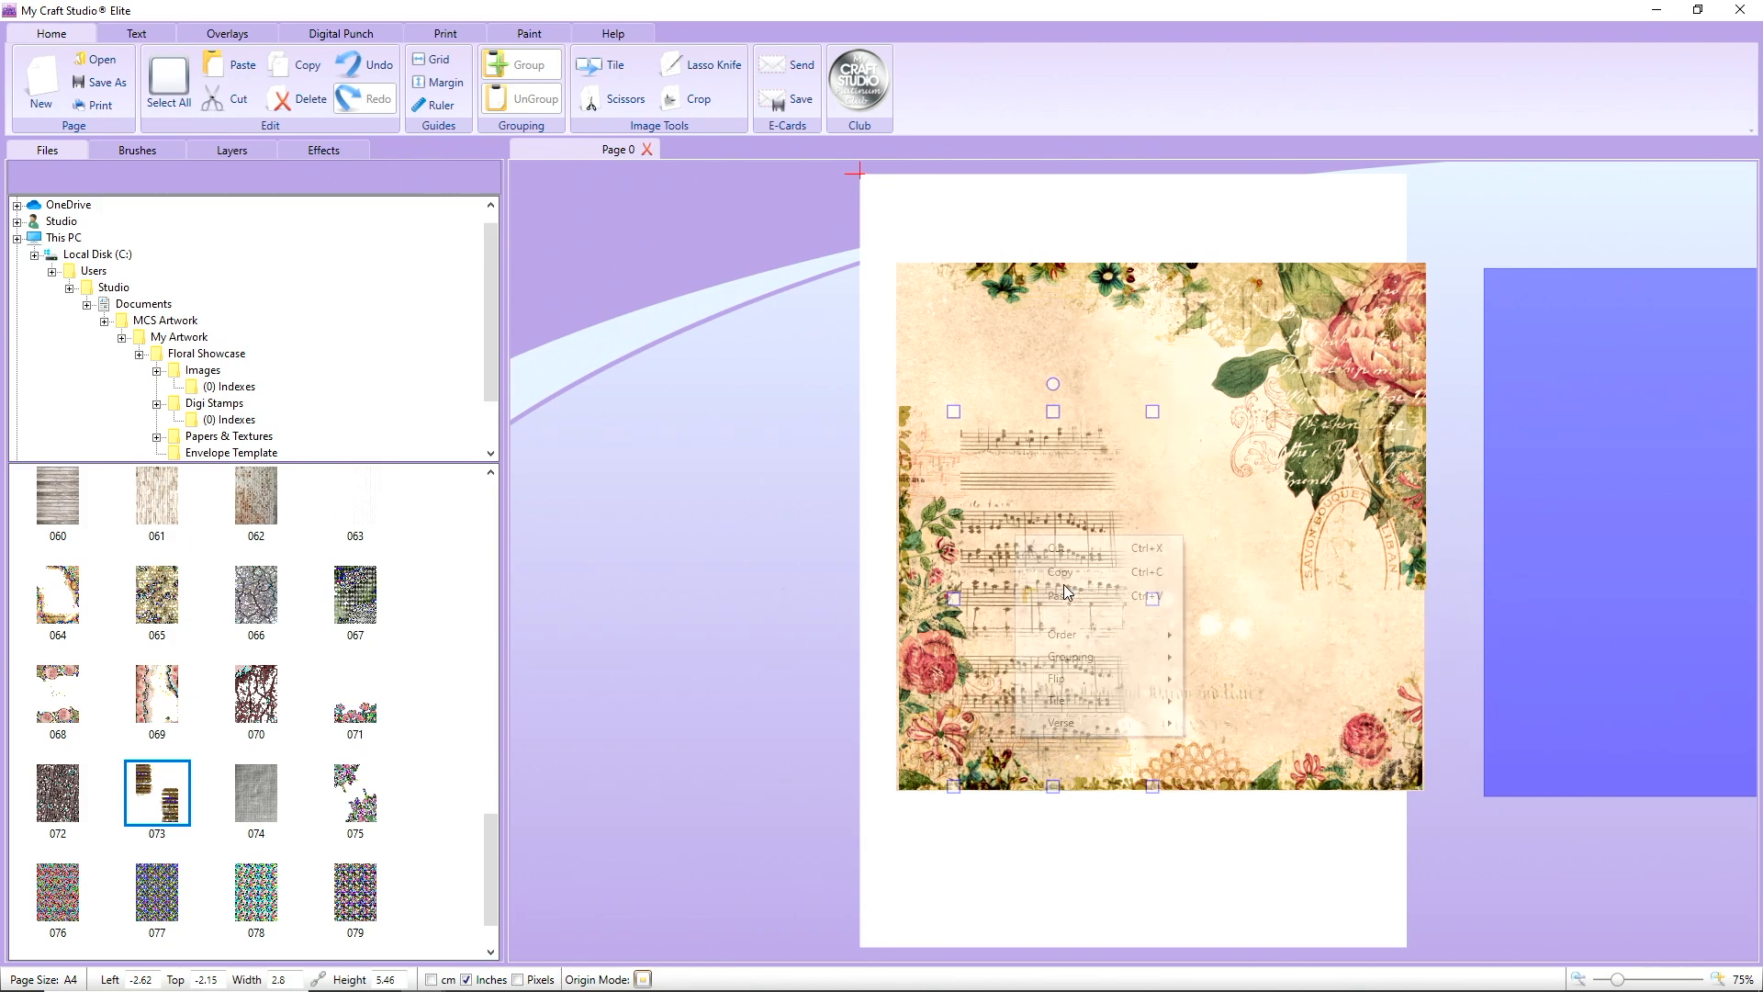
pyautogui.moveTo(1063, 584); pyautogui.dragTo(1280, 447)
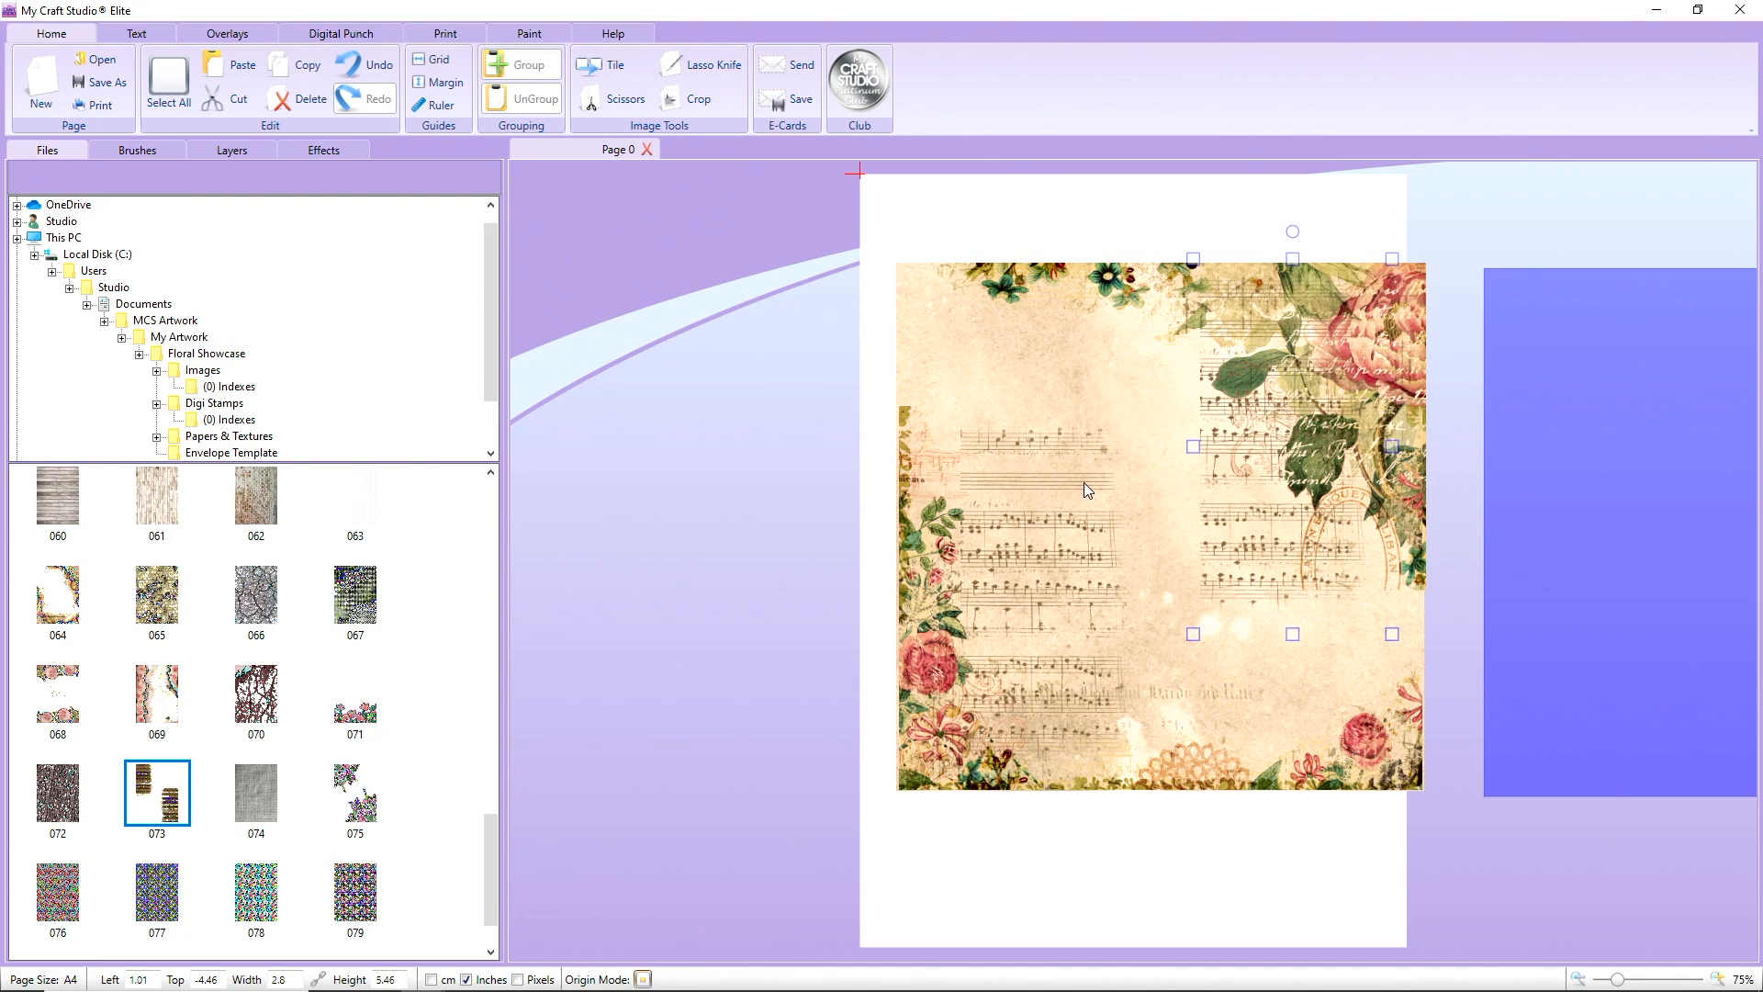
# - Soften both music blocks with circular softer edges, 65 for the upper-right copy and 77 for the lower-left block
pyautogui.click(323, 151)
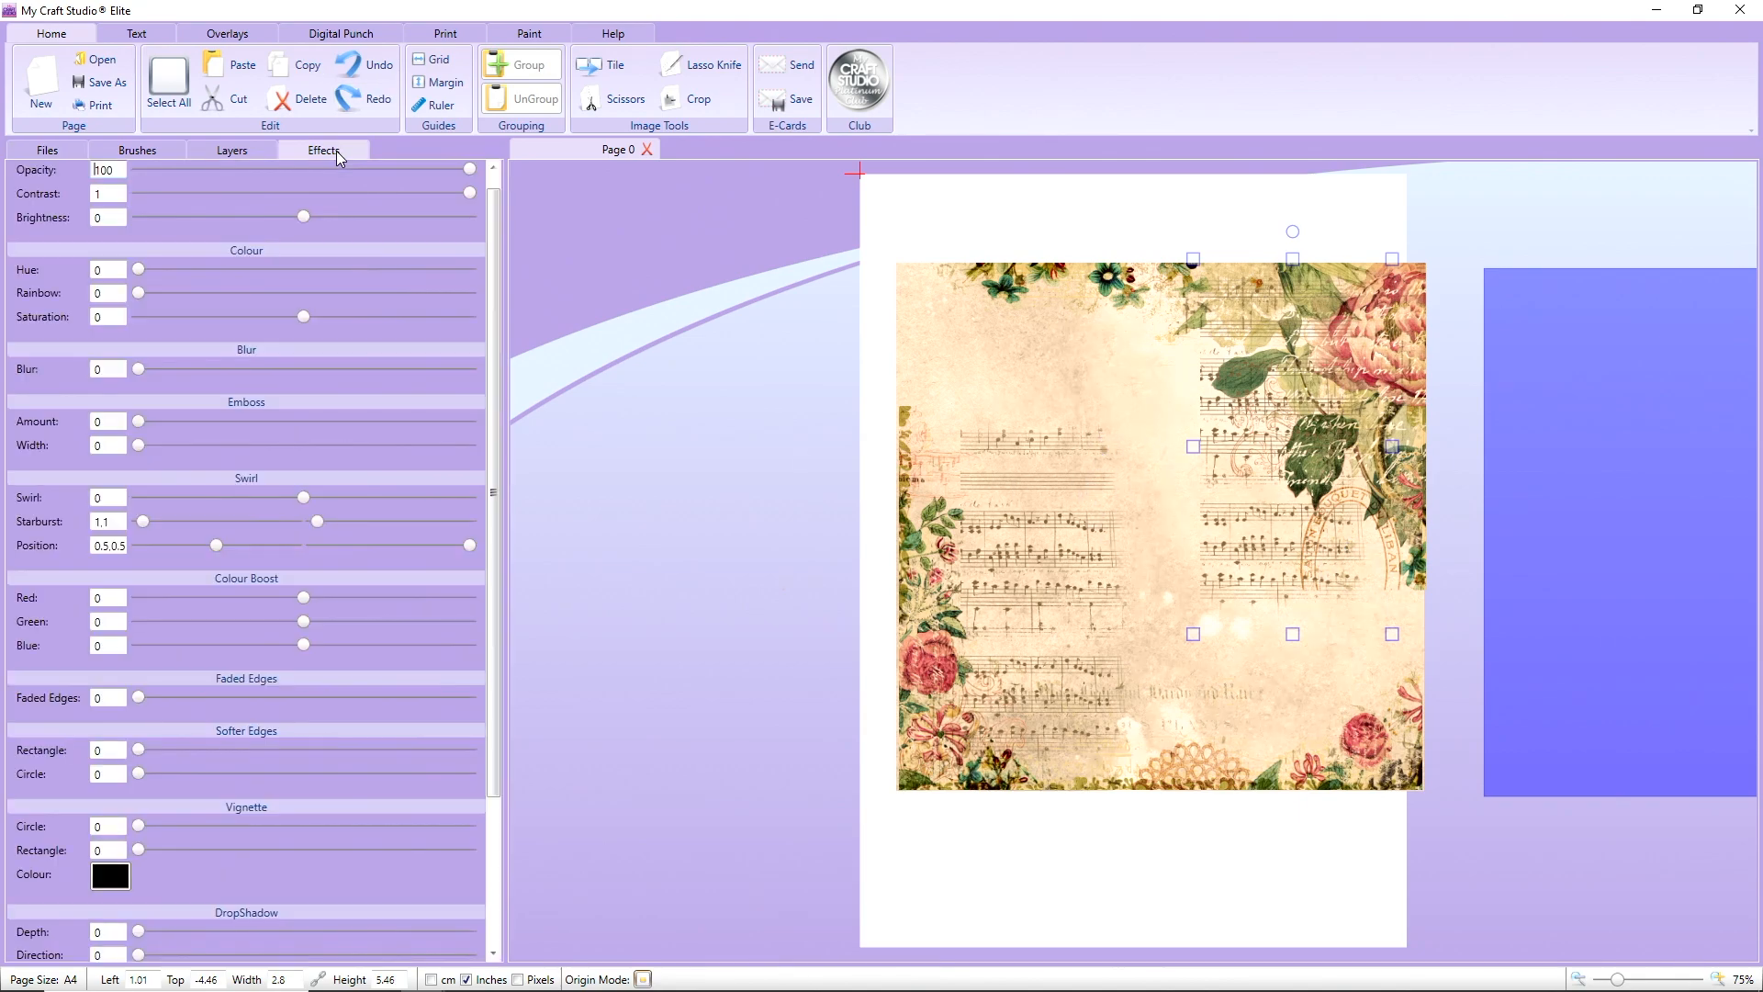
pyautogui.scroll(-1, 326, 574)
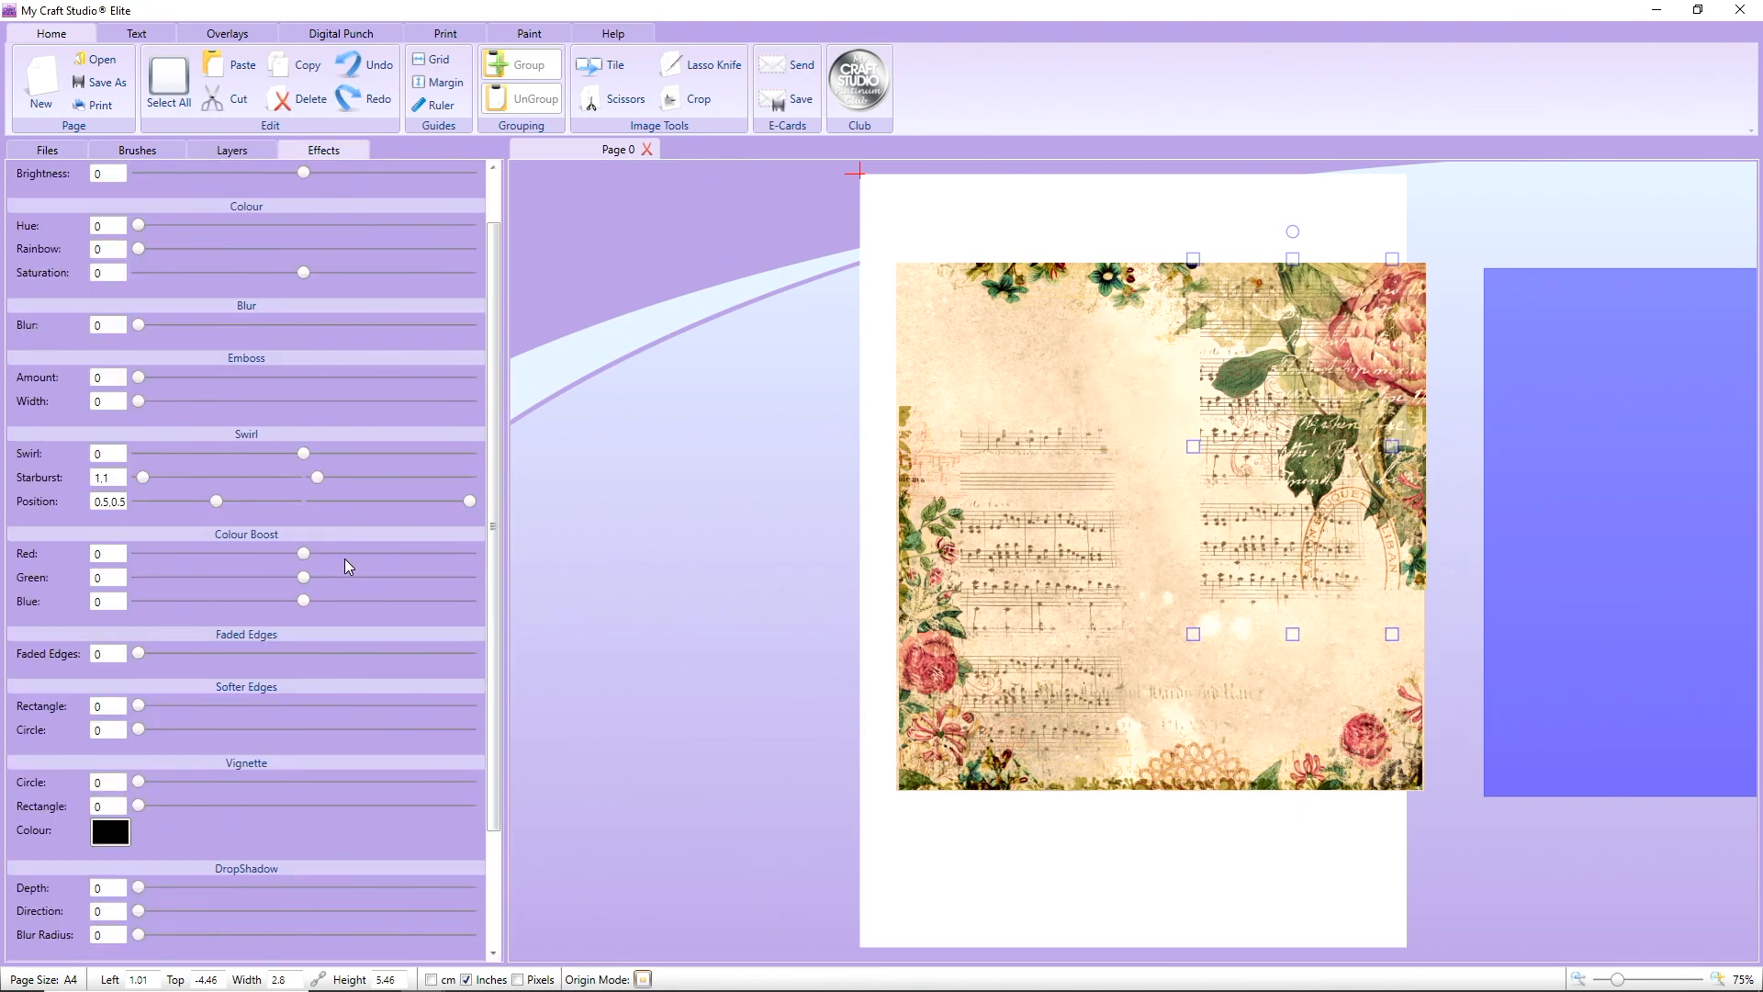
pyautogui.scroll(-1, 257, 687)
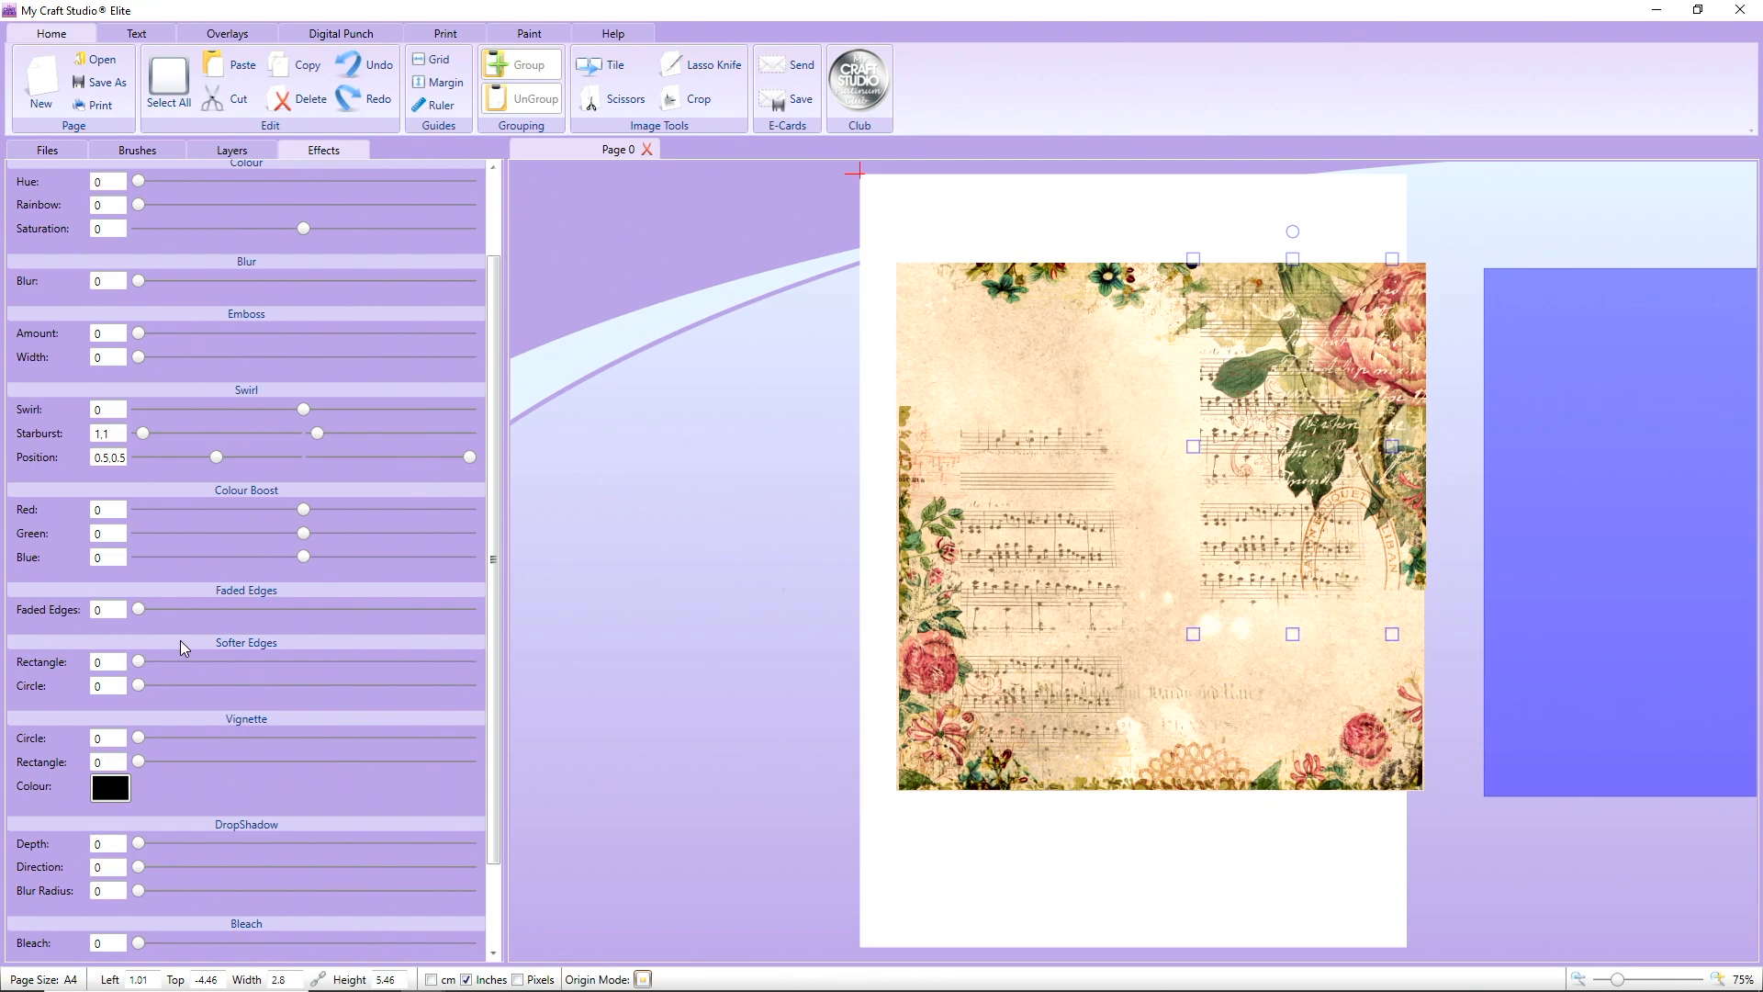
pyautogui.moveTo(138, 686); pyautogui.dragTo(354, 686)
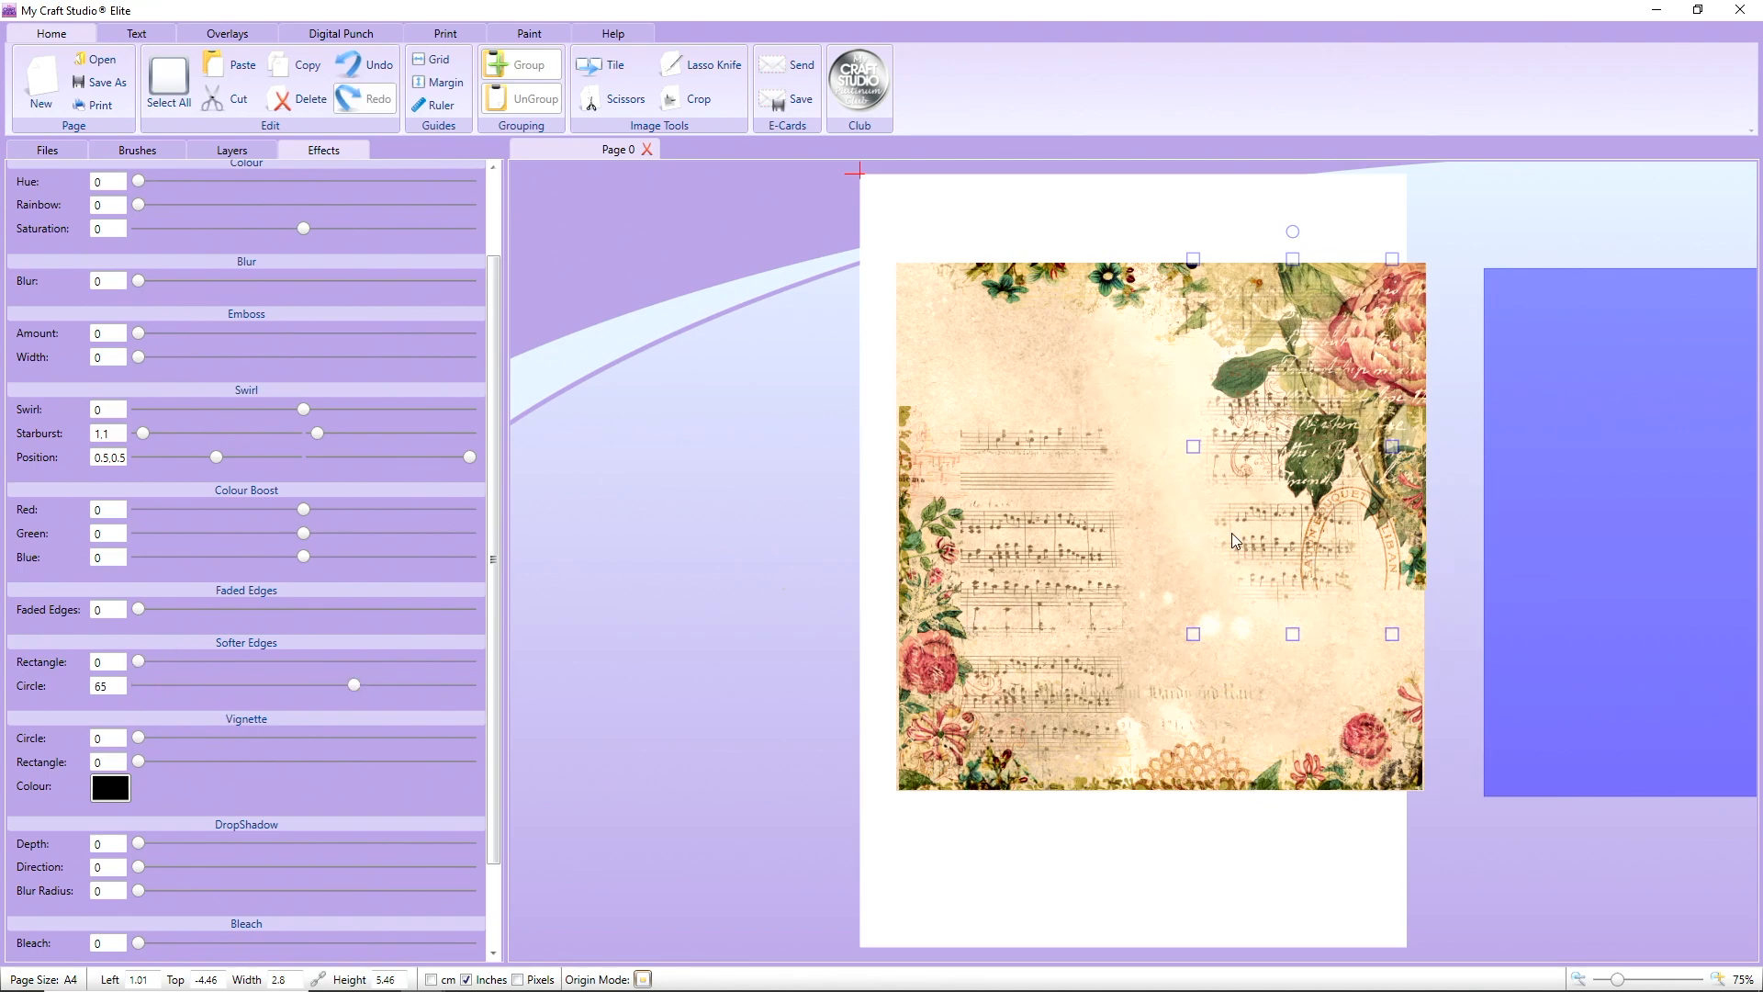
pyautogui.click(1036, 581)
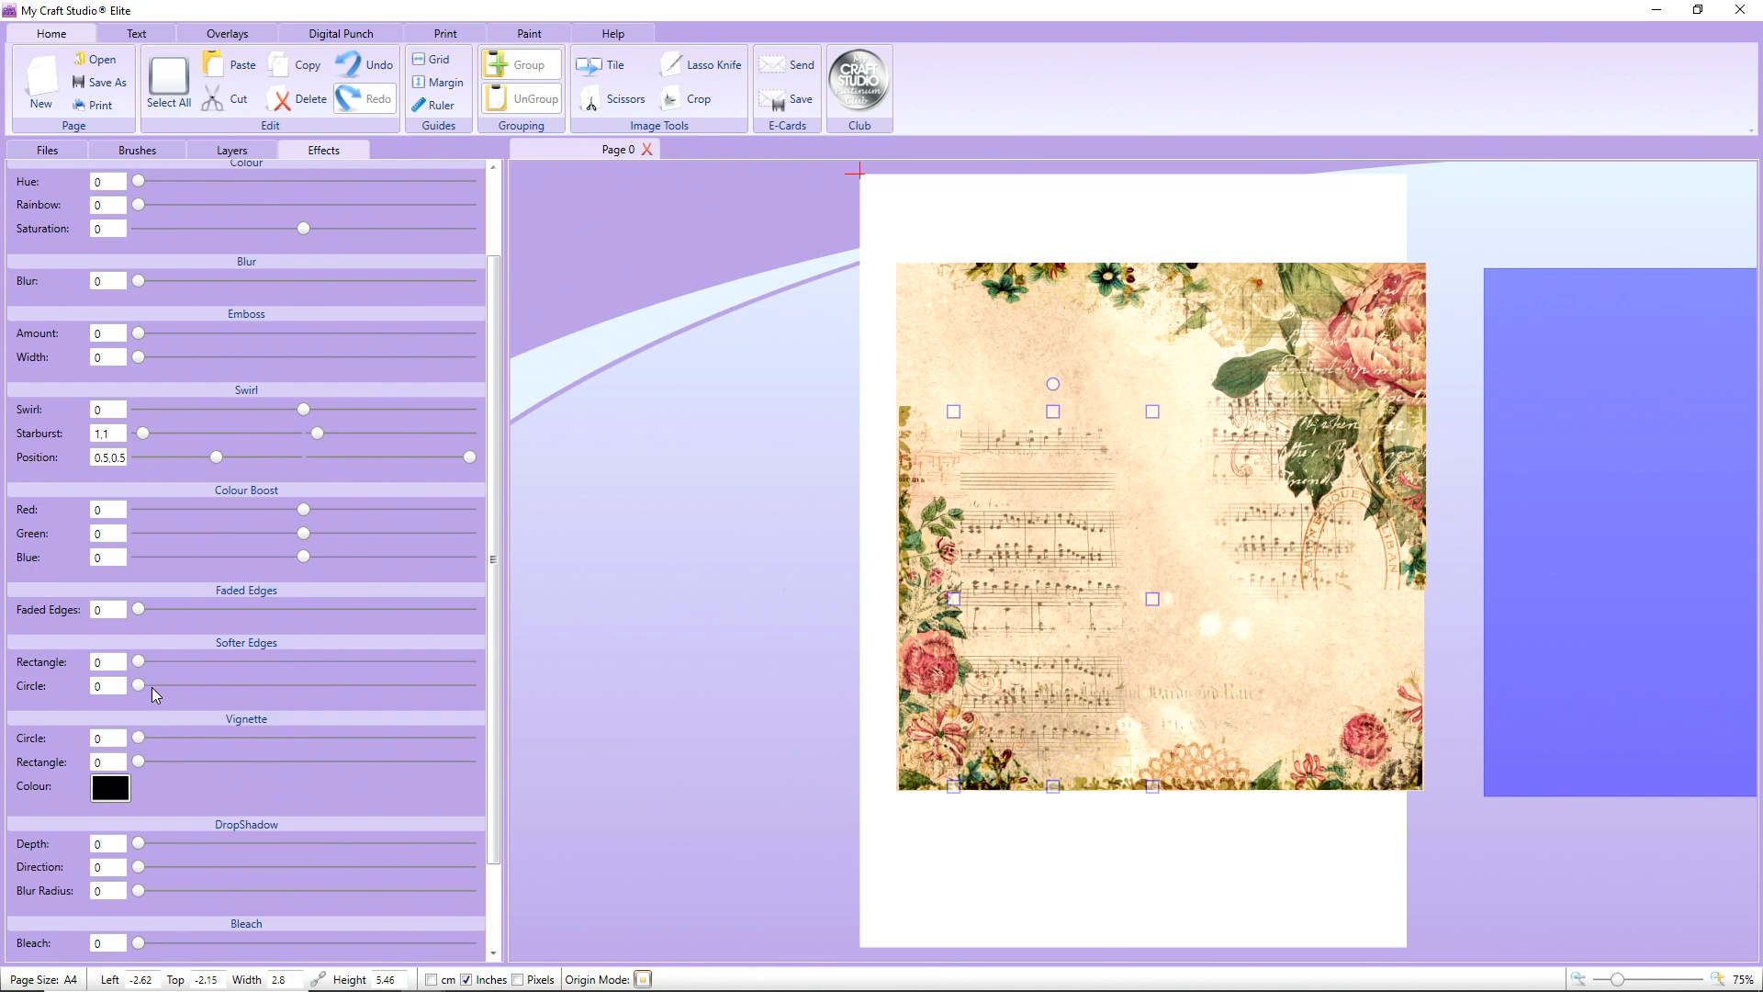
pyautogui.moveTo(140, 690); pyautogui.dragTo(393, 686)
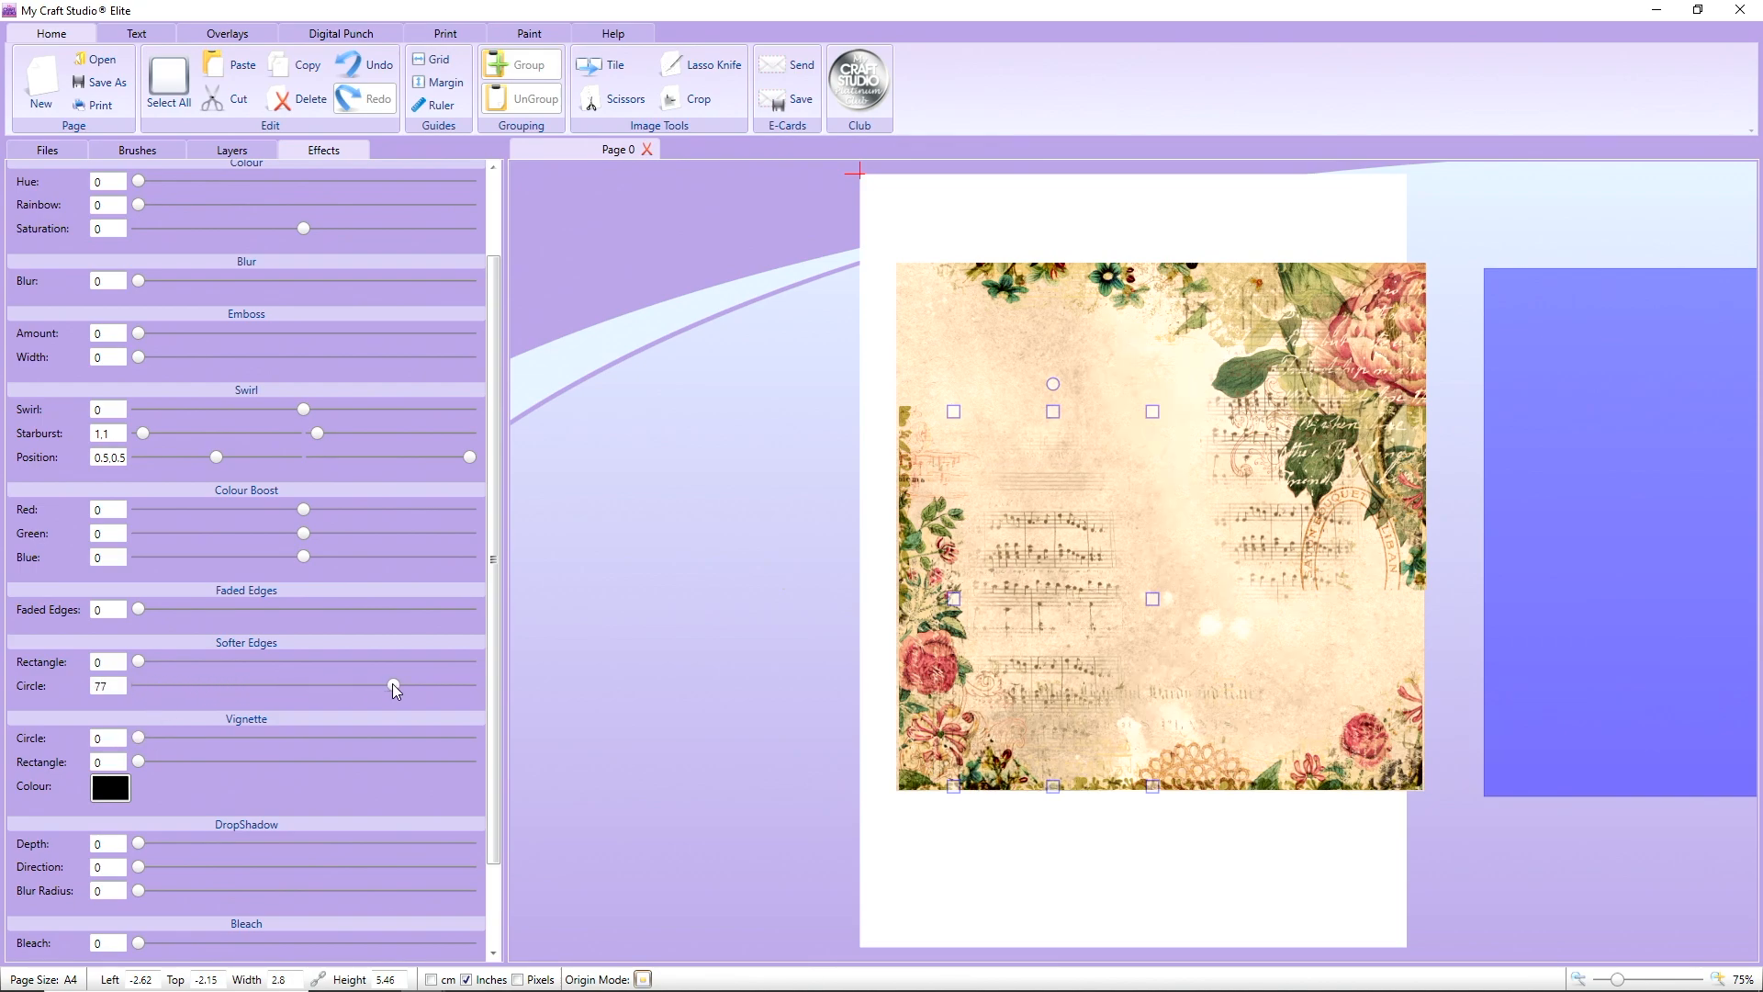
# - Move the lower-left music block closer to the left floral border and fine-tune the upper-right copy's position
pyautogui.click(835, 503)
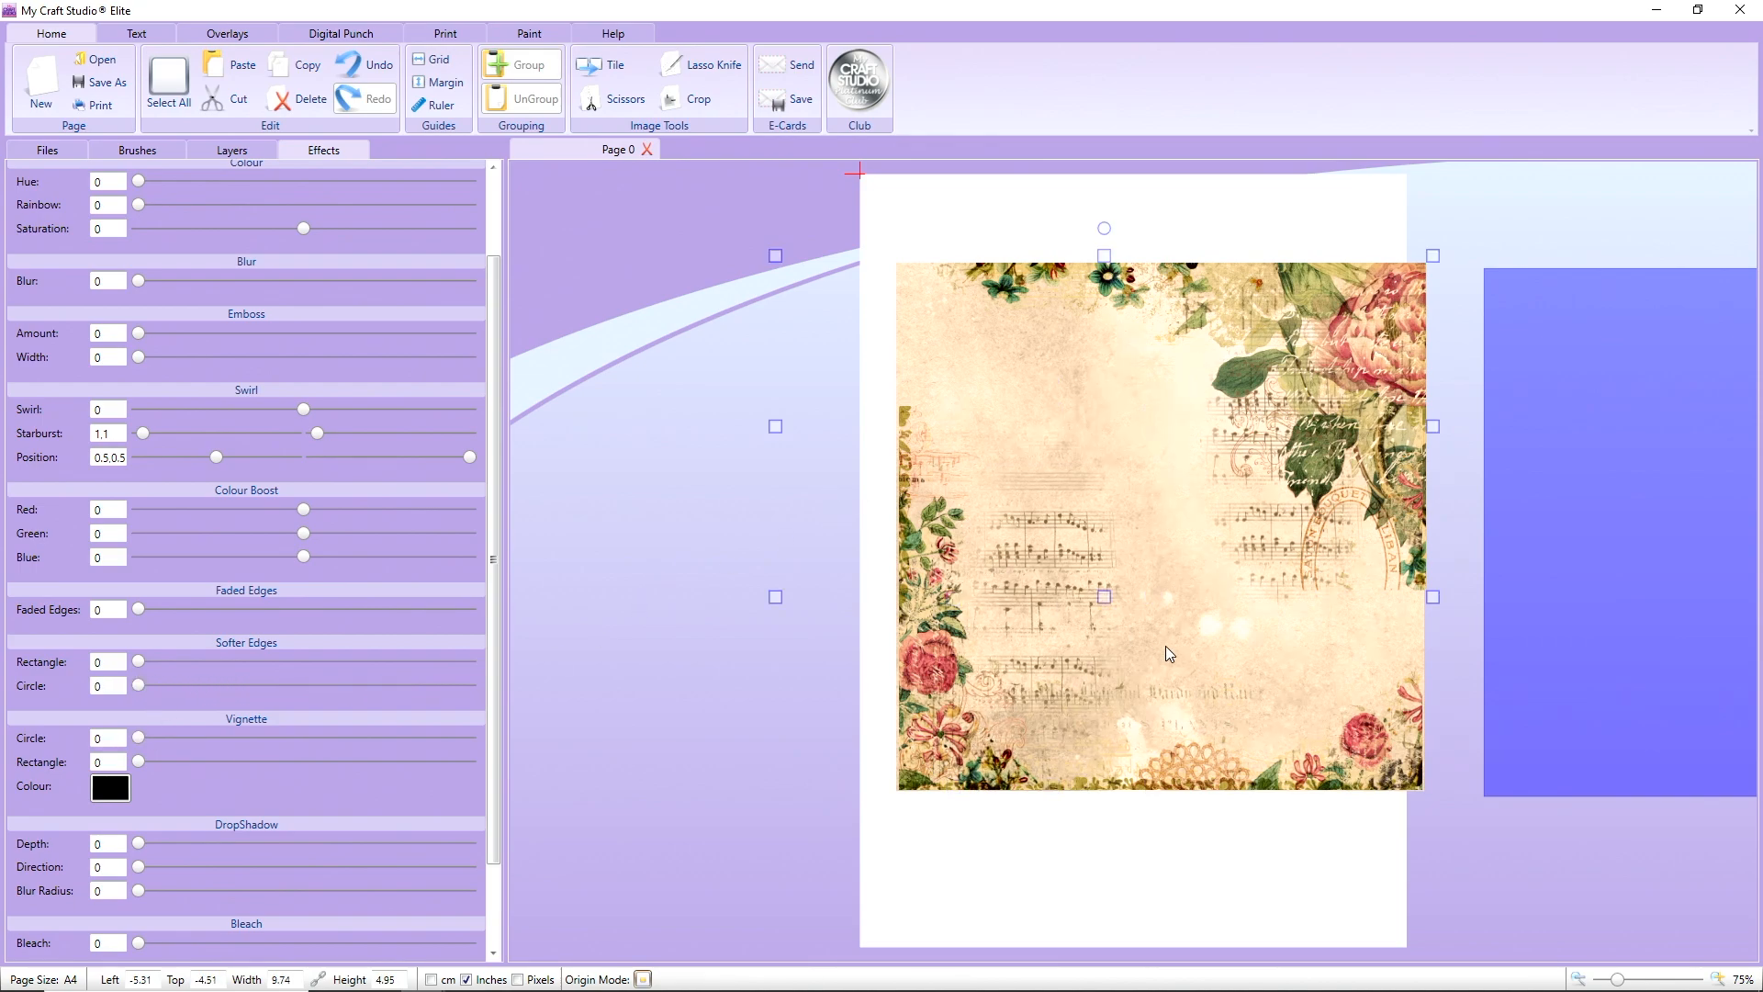
pyautogui.click(1031, 656)
pyautogui.click(1248, 517)
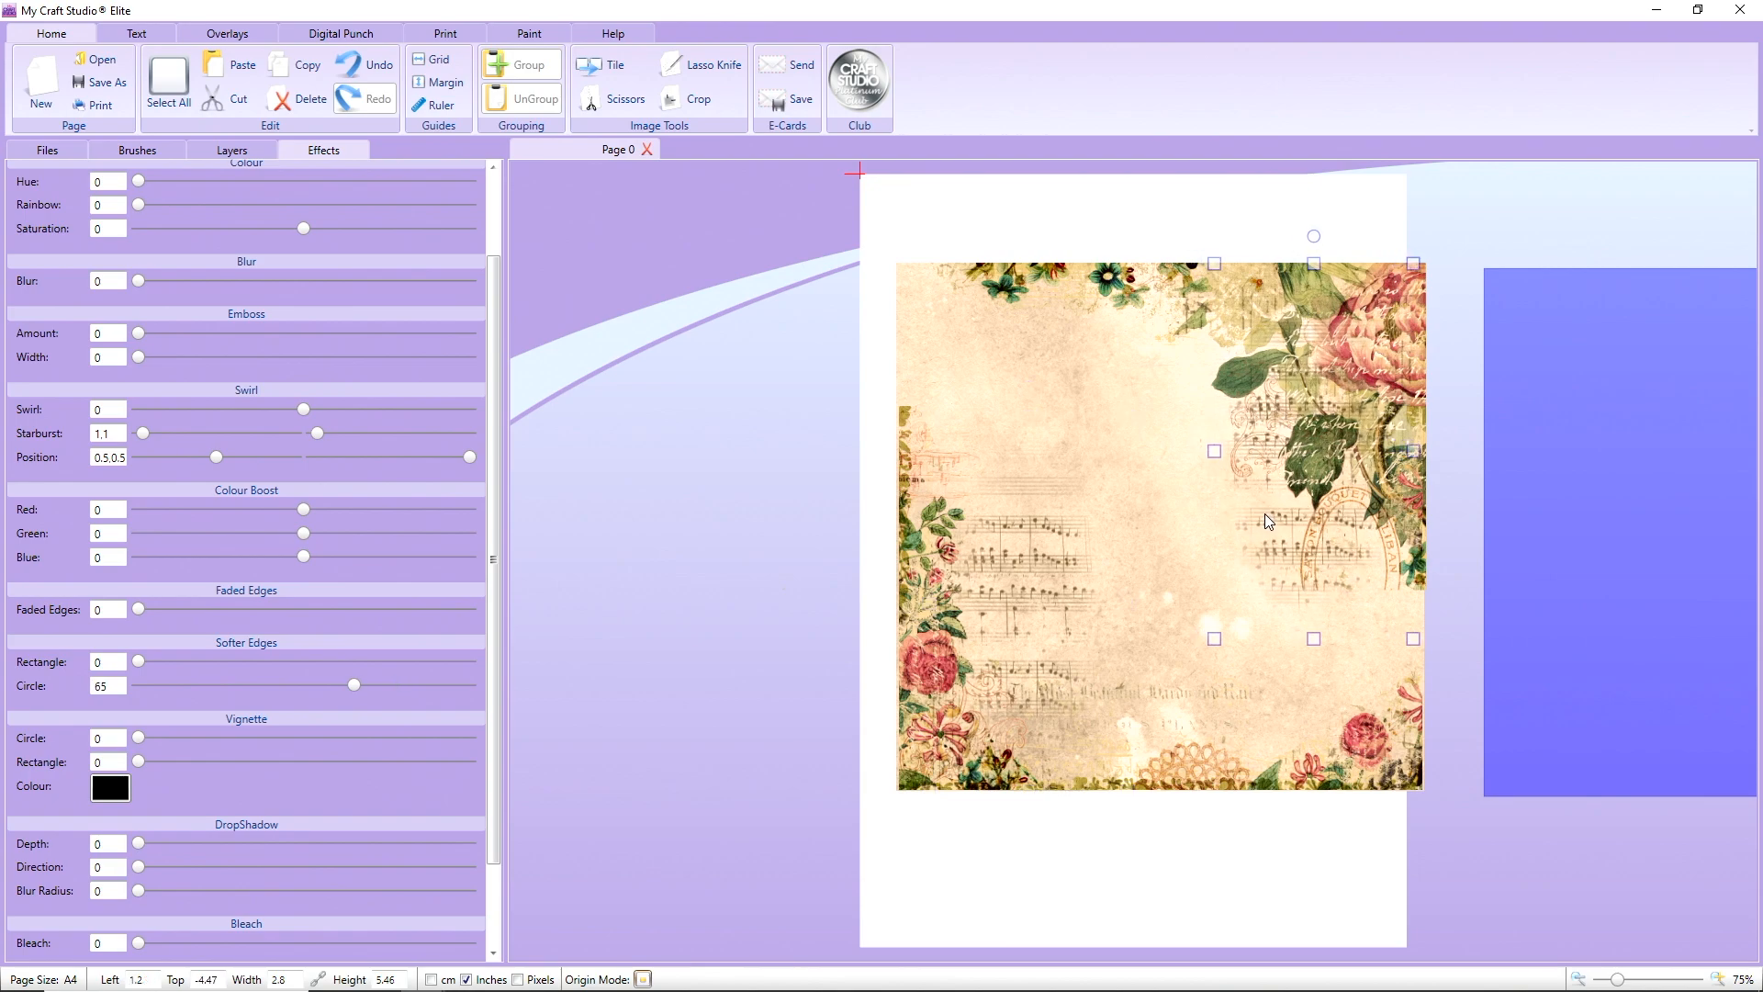
pyautogui.moveTo(1252, 517); pyautogui.dragTo(1242, 517)
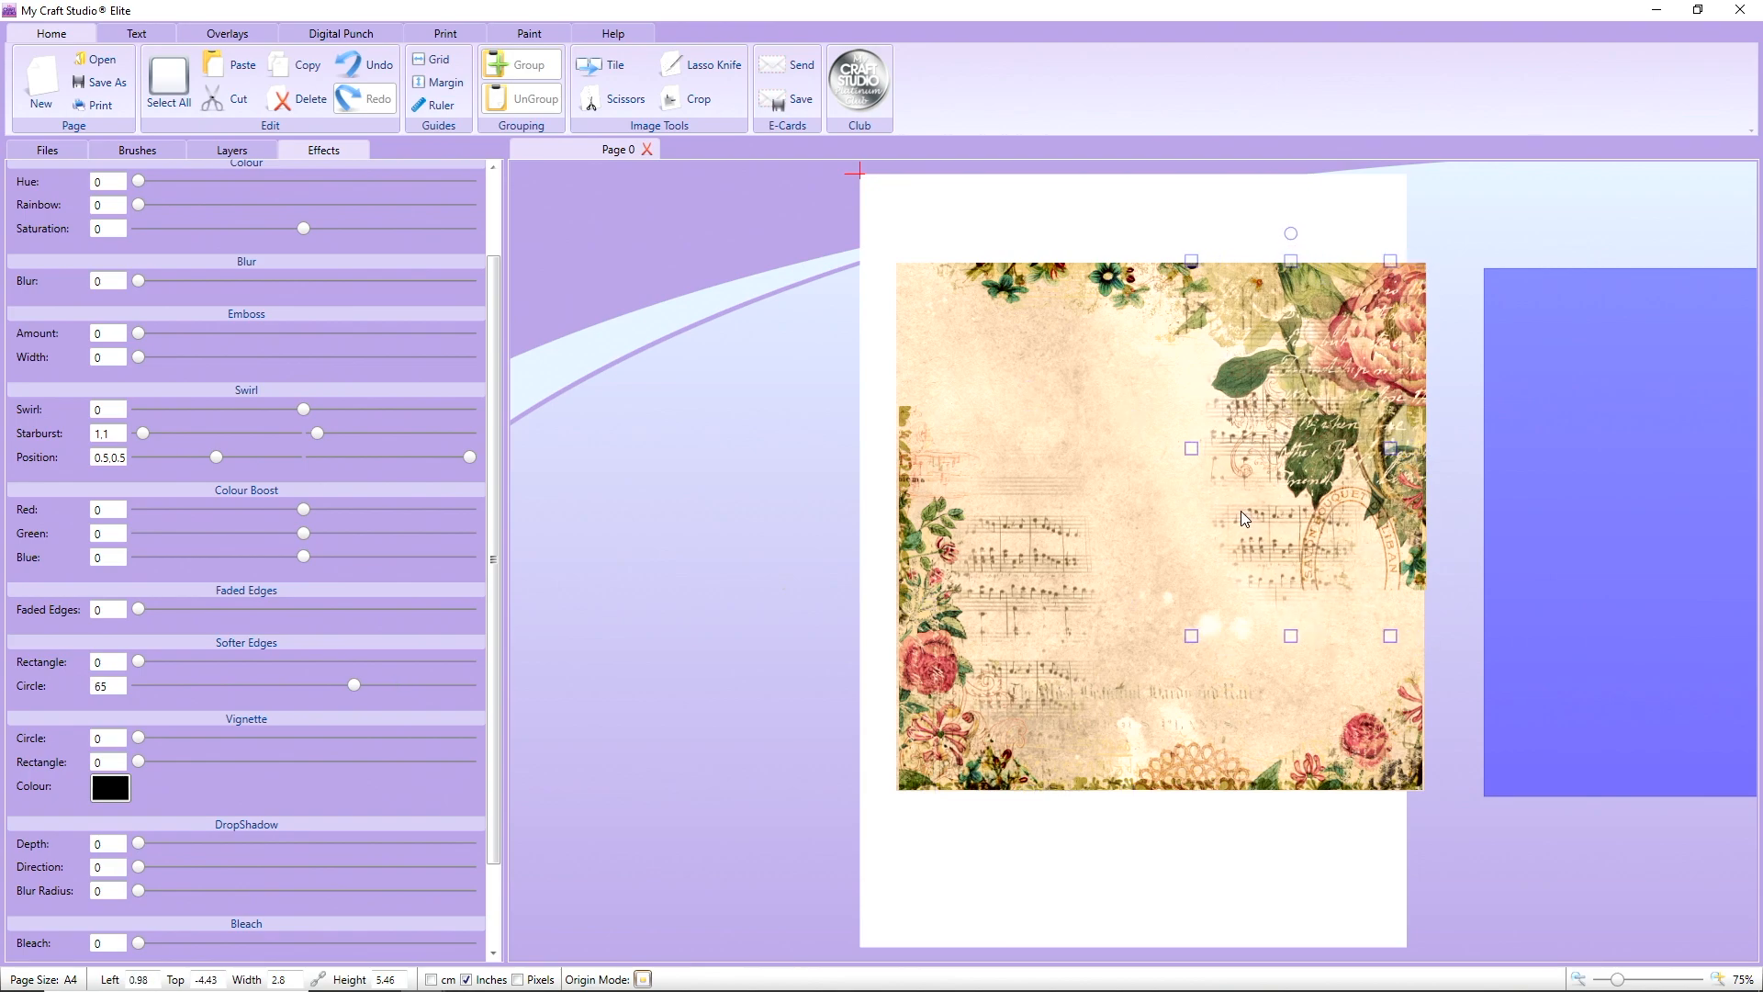
pyautogui.click(975, 579)
pyautogui.click(763, 465)
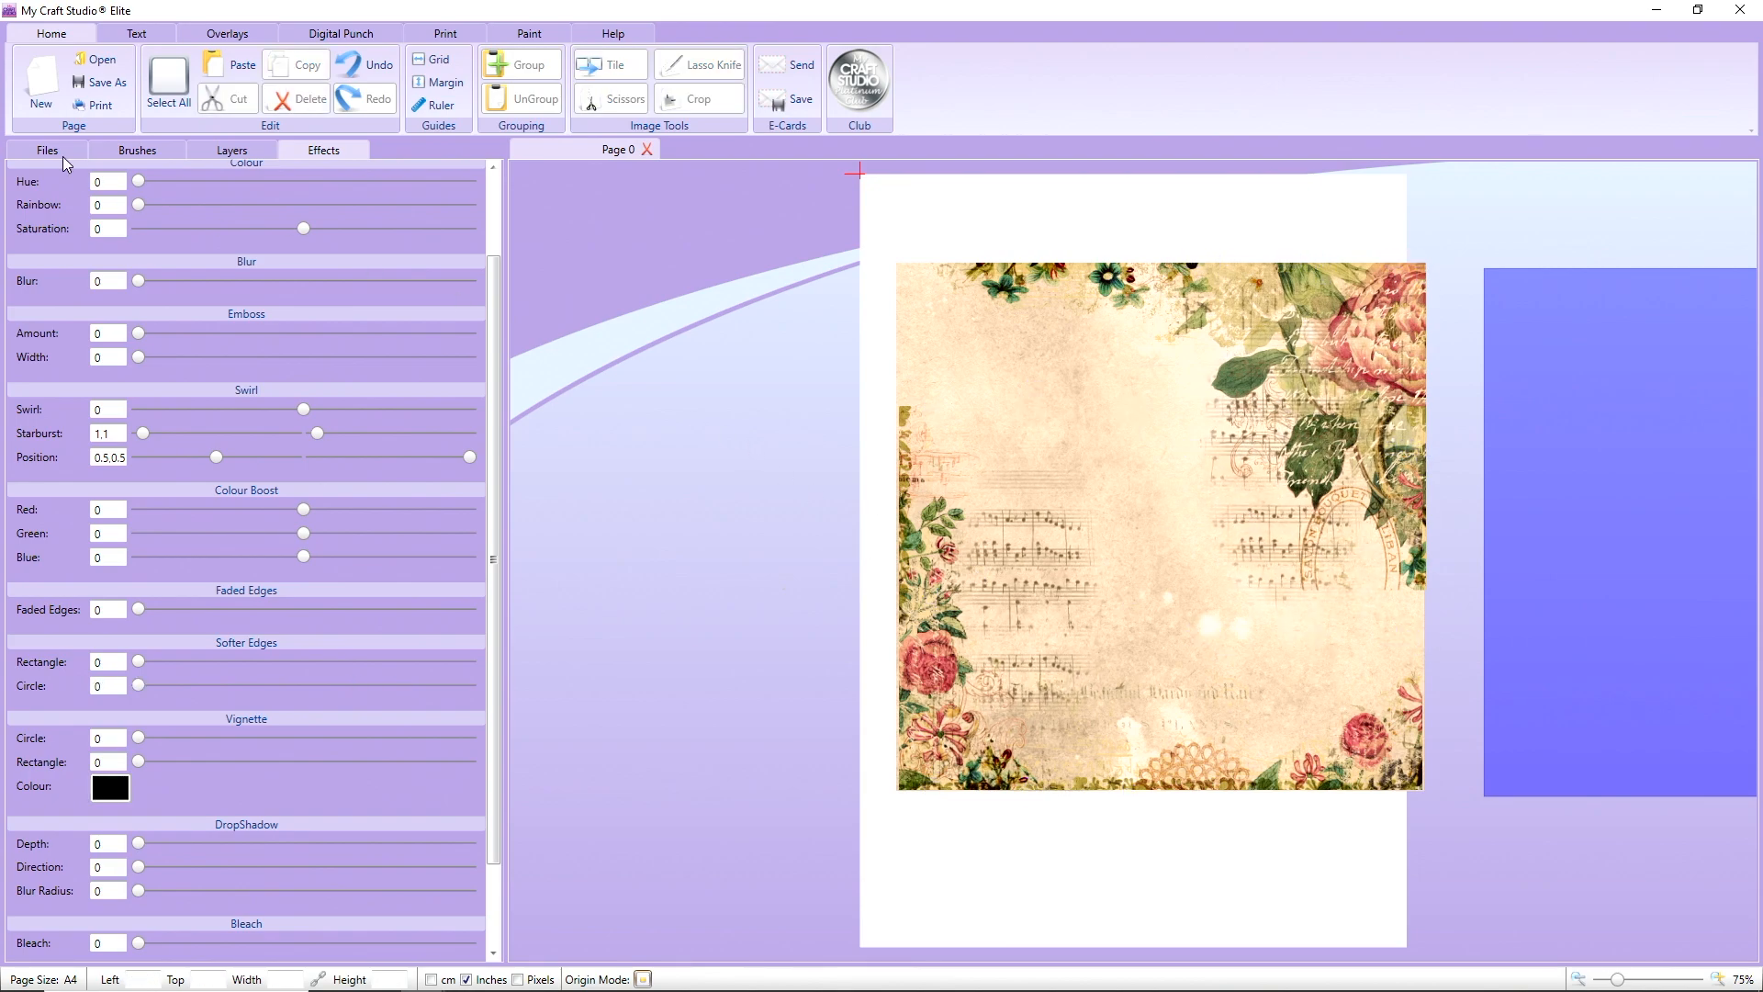
# - Place stone-brick paper 061 over the left of the design and delete it again
pyautogui.click(49, 155)
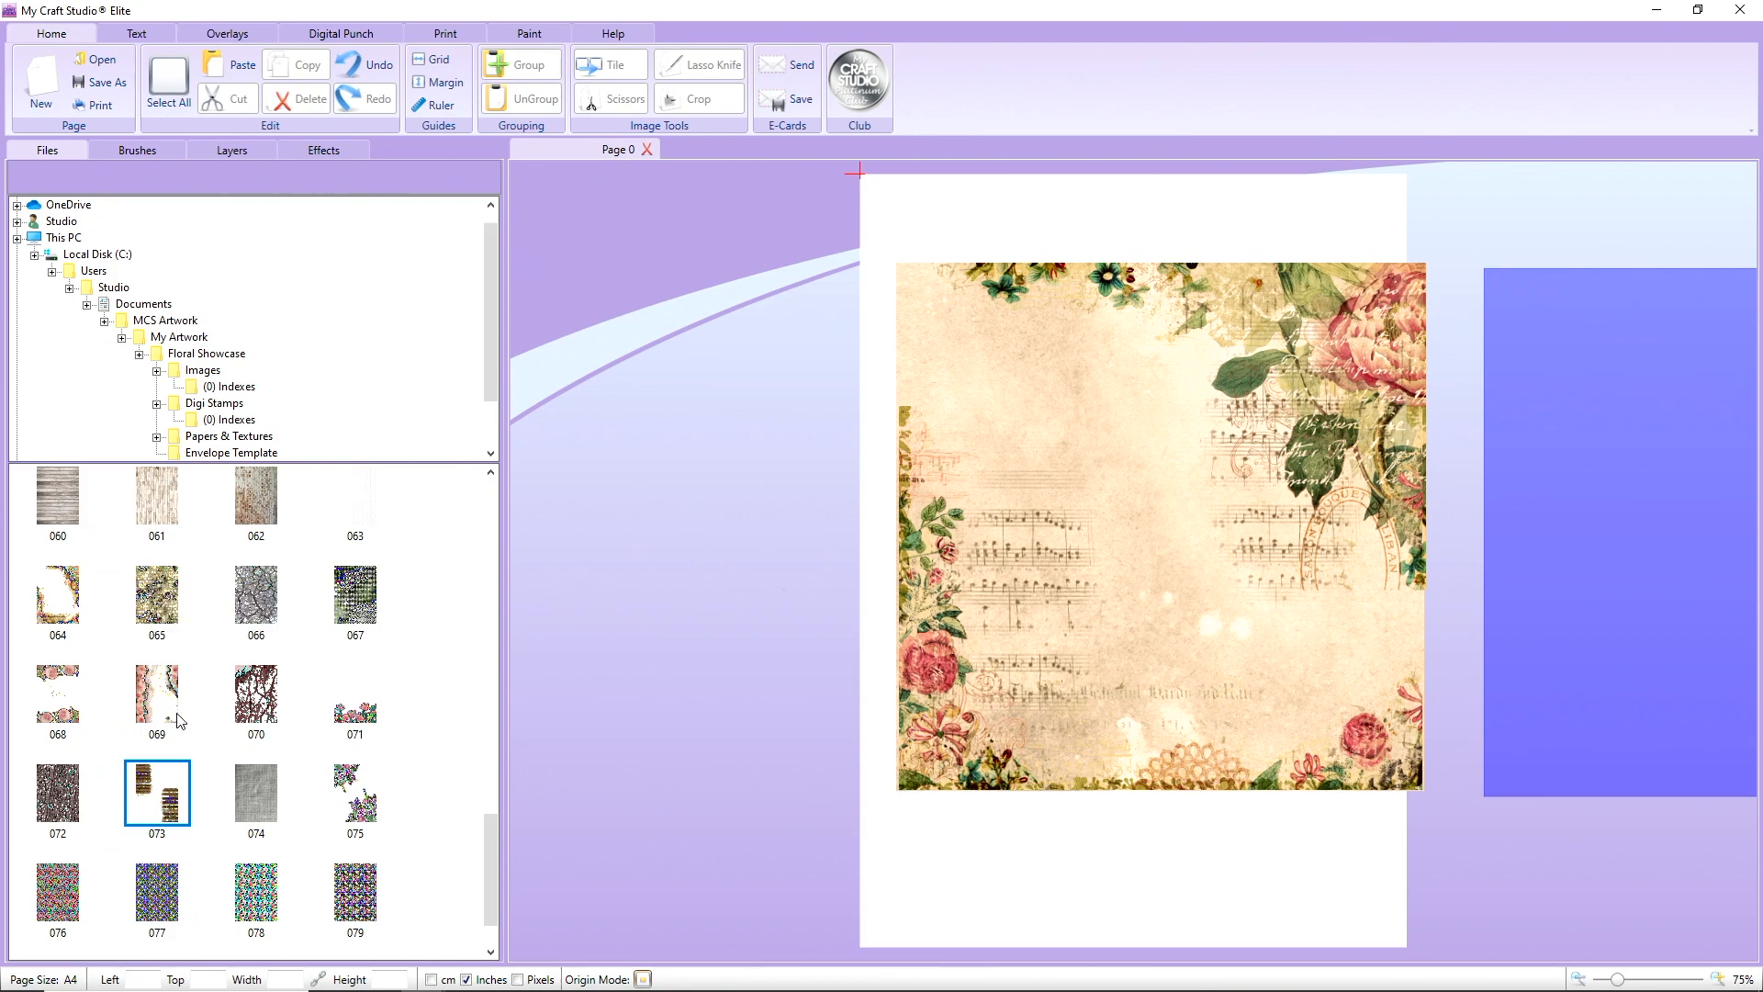
pyautogui.scroll(3, 304, 679)
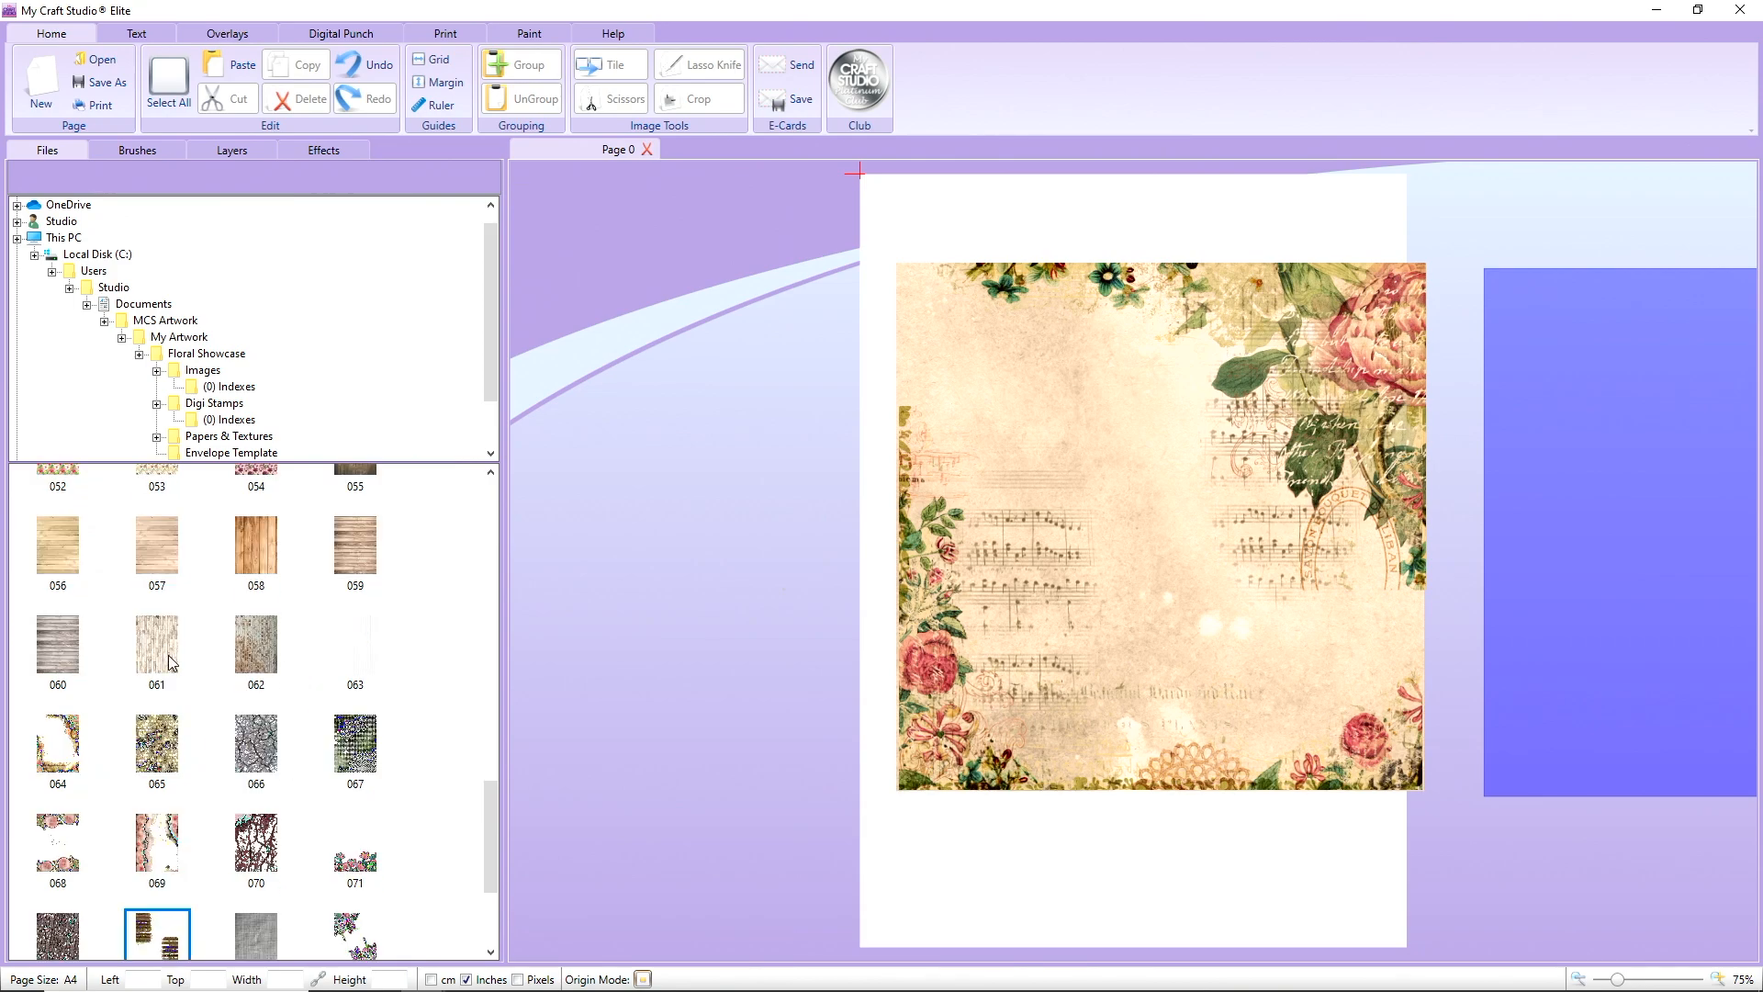
pyautogui.moveTo(174, 661); pyautogui.dragTo(668, 493)
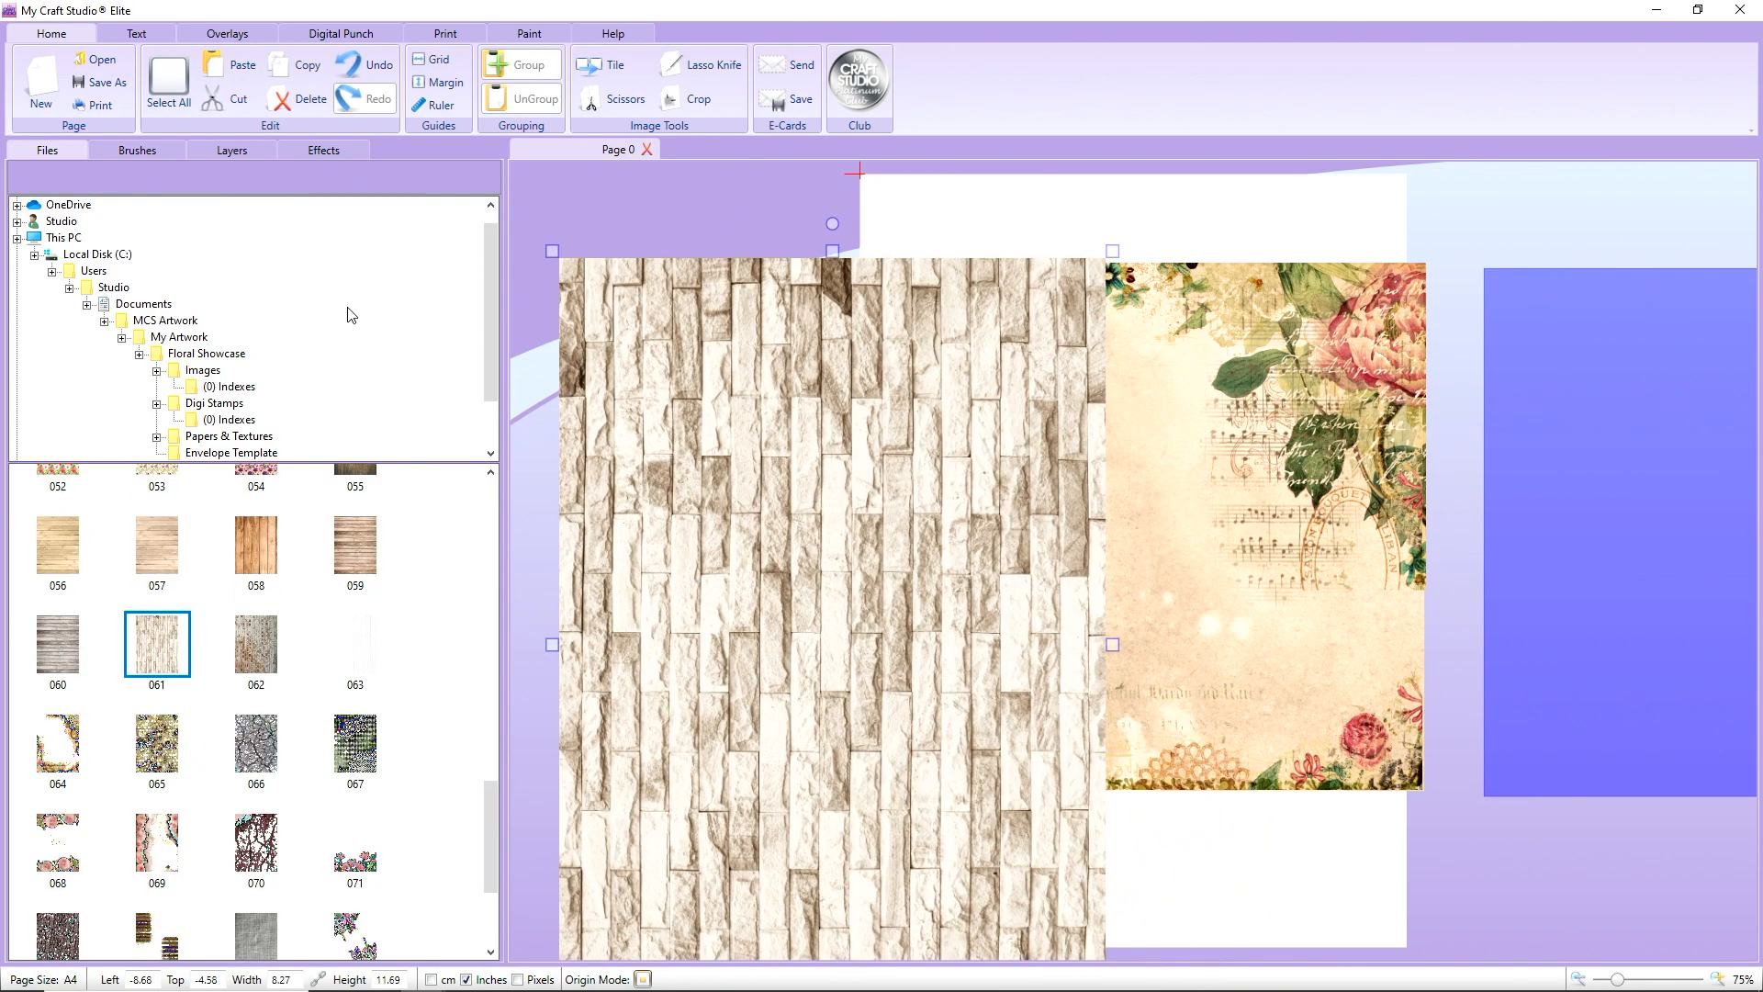
pyautogui.click(303, 99)
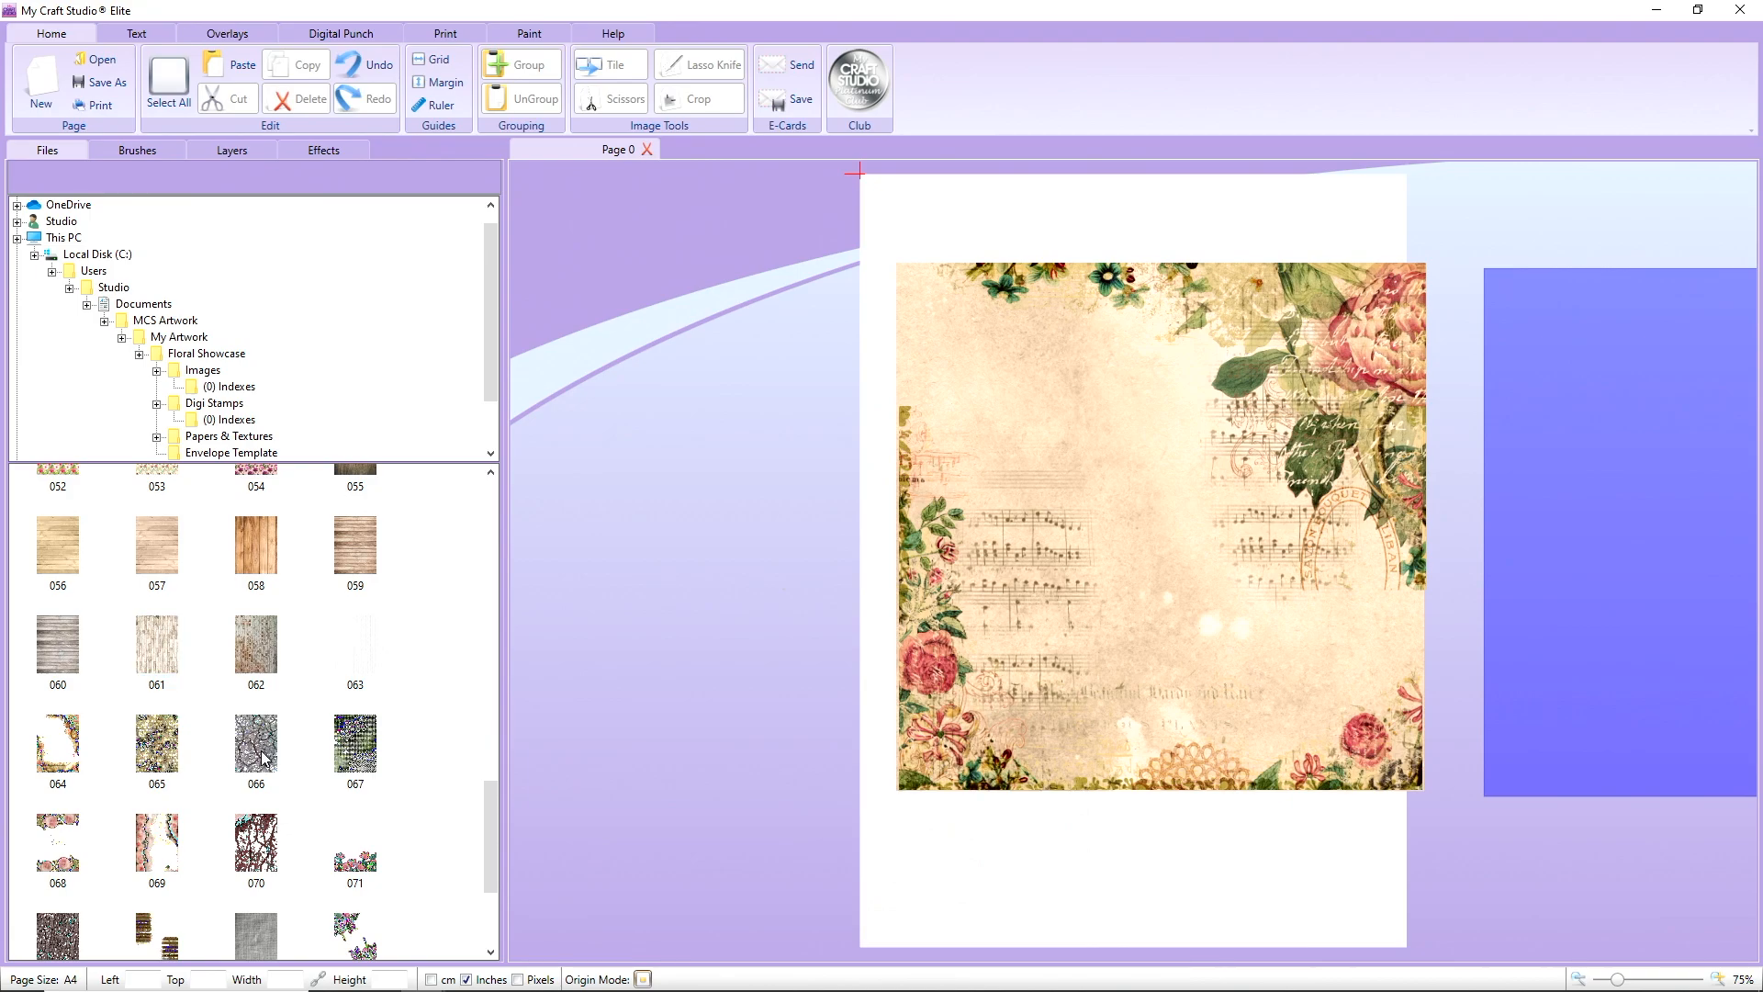
# - Overlay crack-texture paper 066, align it with the floral square's top-left corner and size it to about 8.15 by 11.52 inches
pyautogui.moveTo(263, 759); pyautogui.dragTo(951, 413)
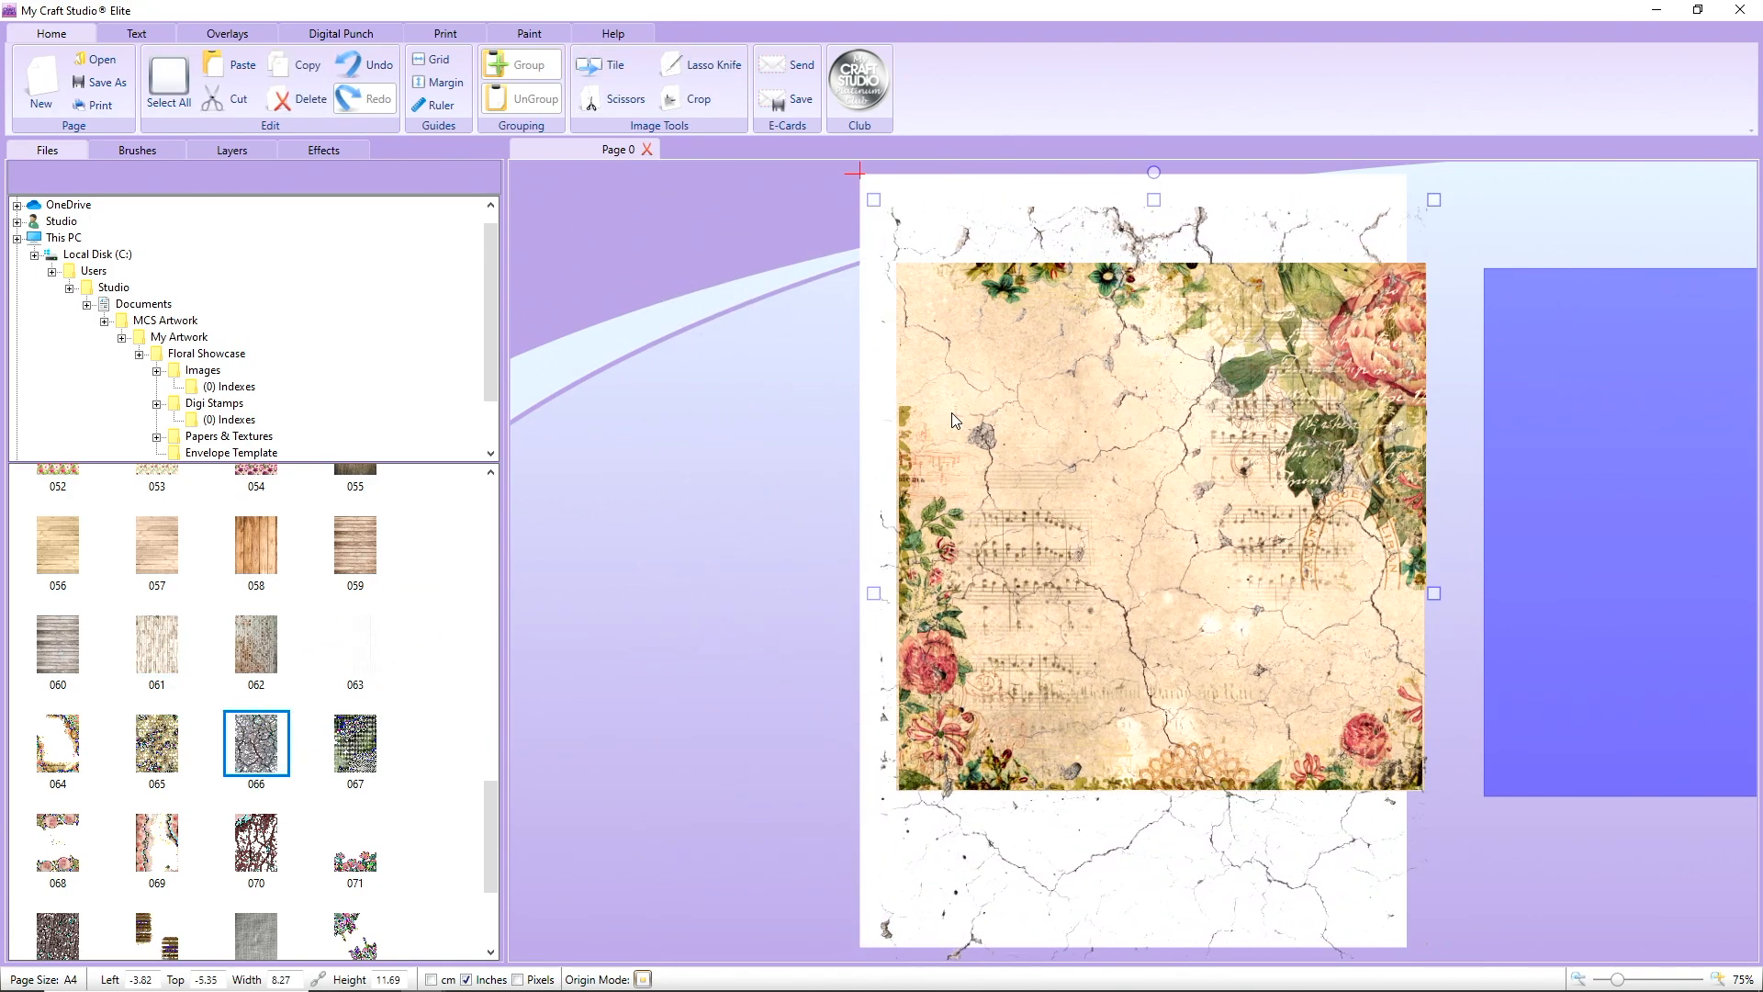
pyautogui.moveTo(1434, 200); pyautogui.dragTo(1277, 370)
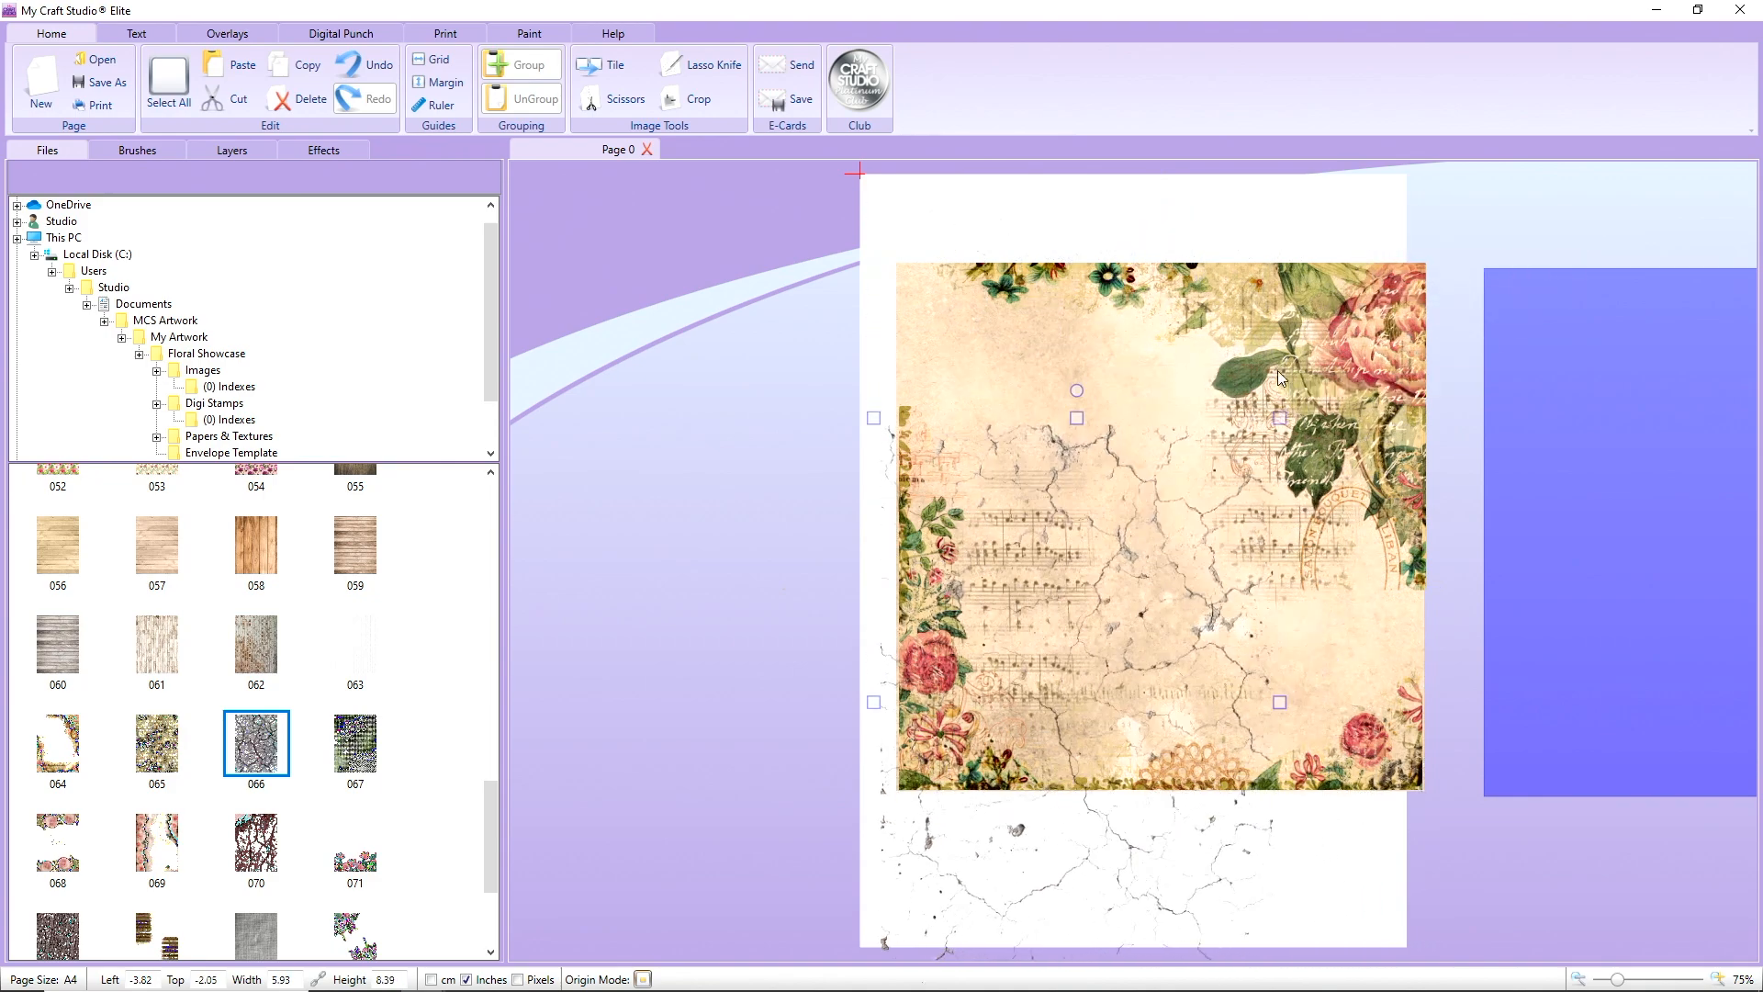
pyautogui.moveTo(1064, 598); pyautogui.dragTo(1073, 442)
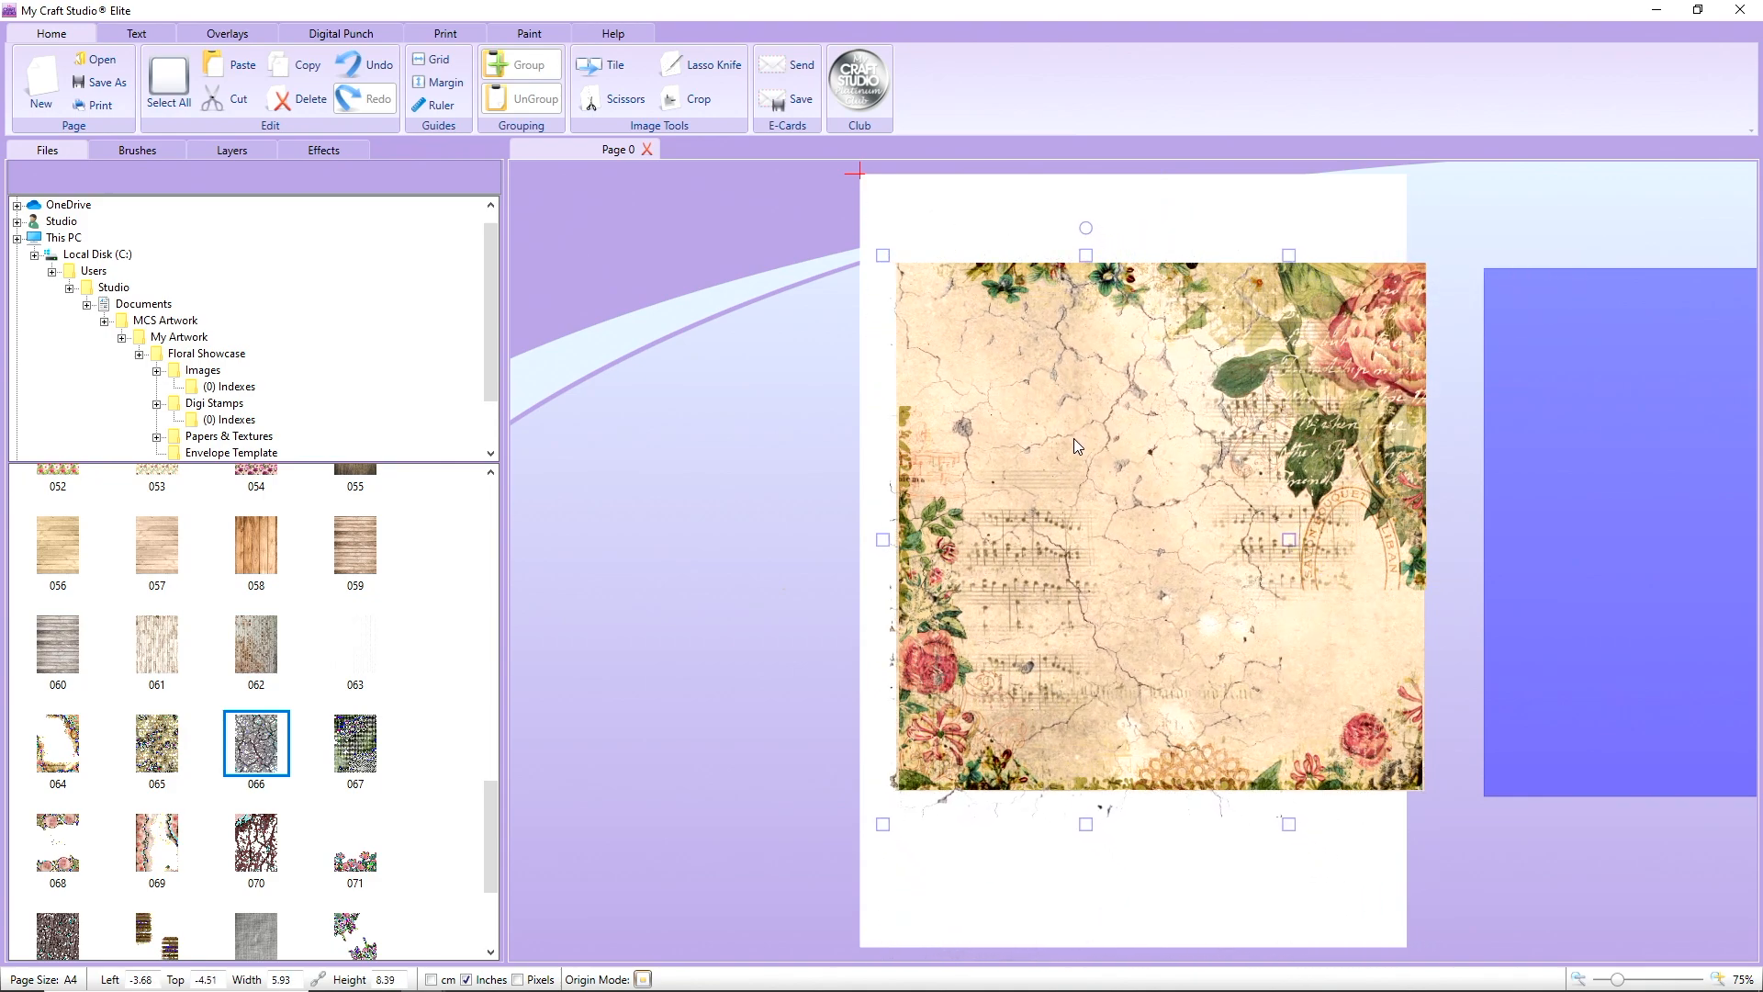
pyautogui.moveTo(1290, 827); pyautogui.dragTo(1354, 917)
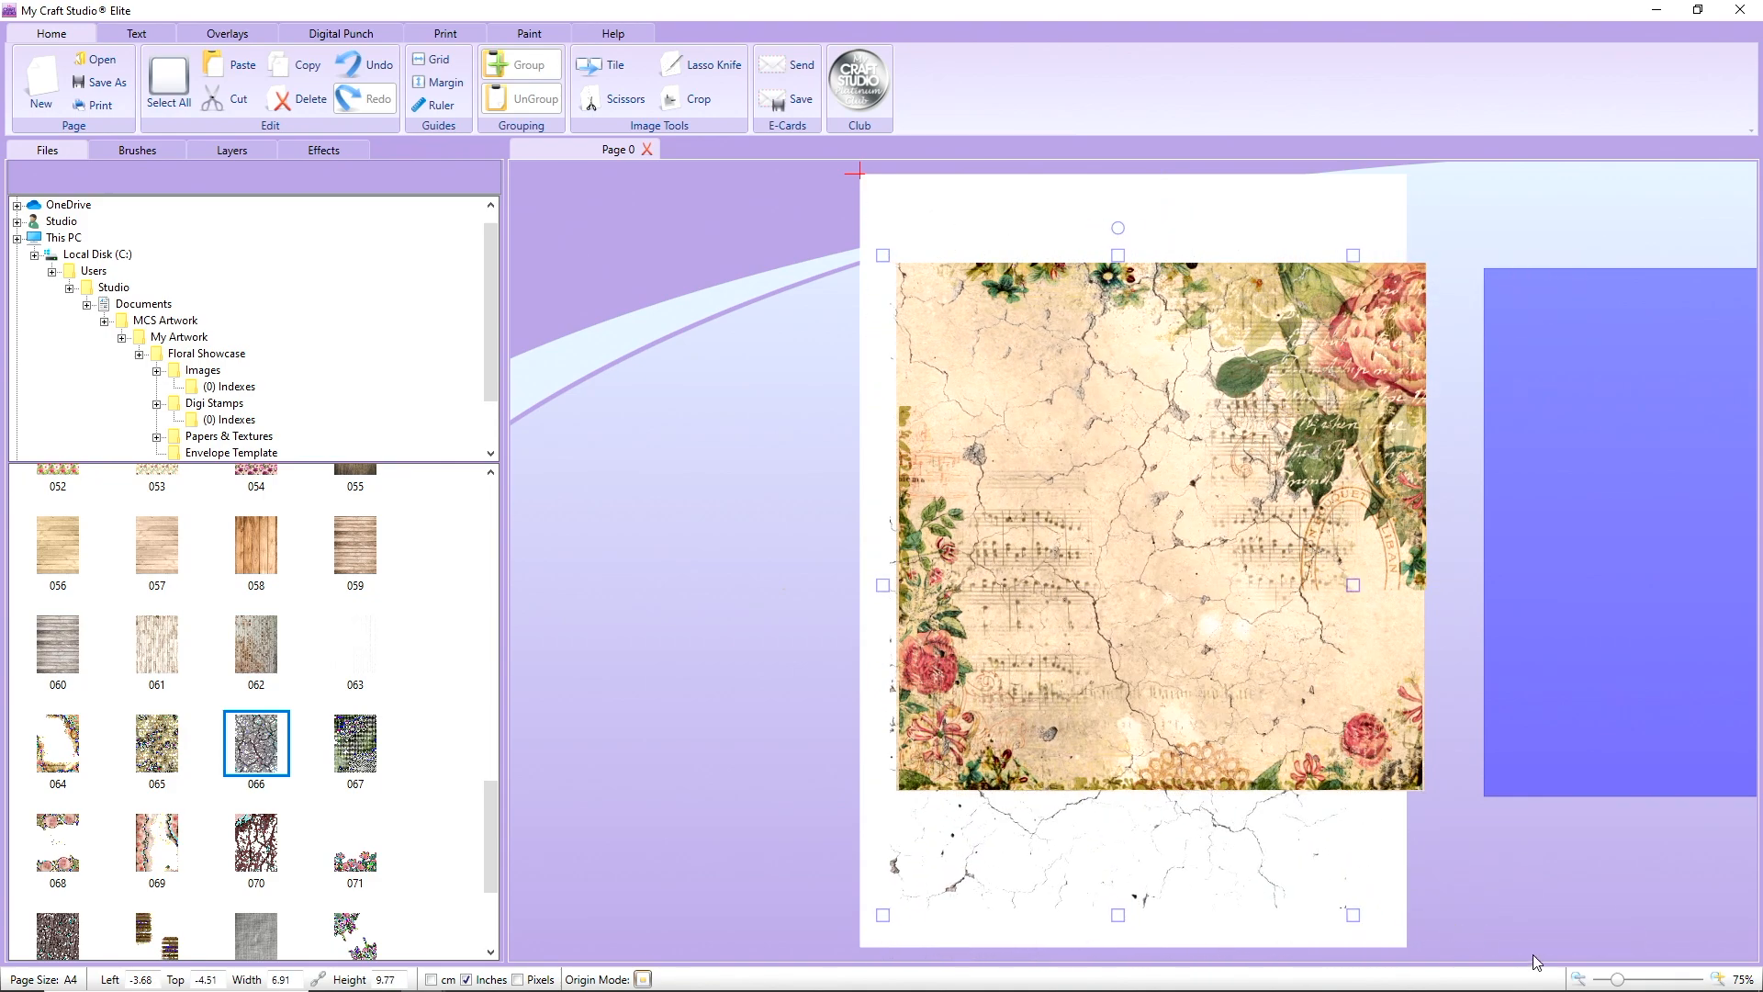
pyautogui.moveTo(1620, 980); pyautogui.dragTo(1610, 980)
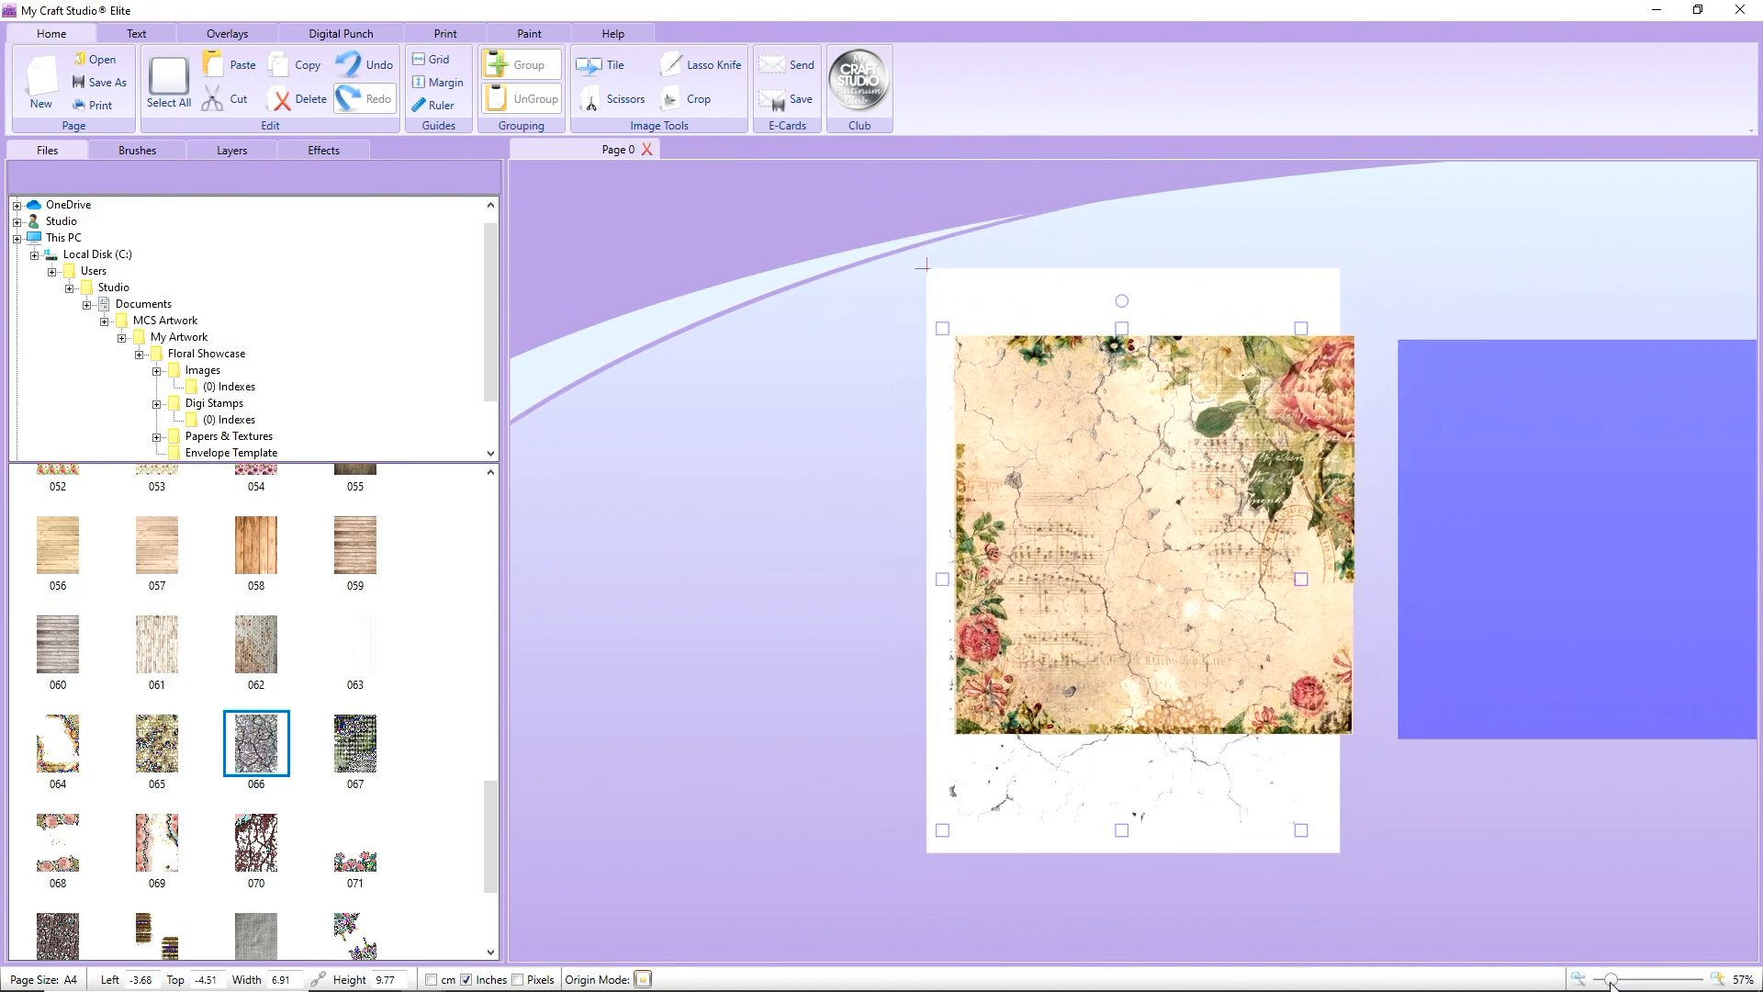
pyautogui.moveTo(1293, 818); pyautogui.dragTo(1401, 901)
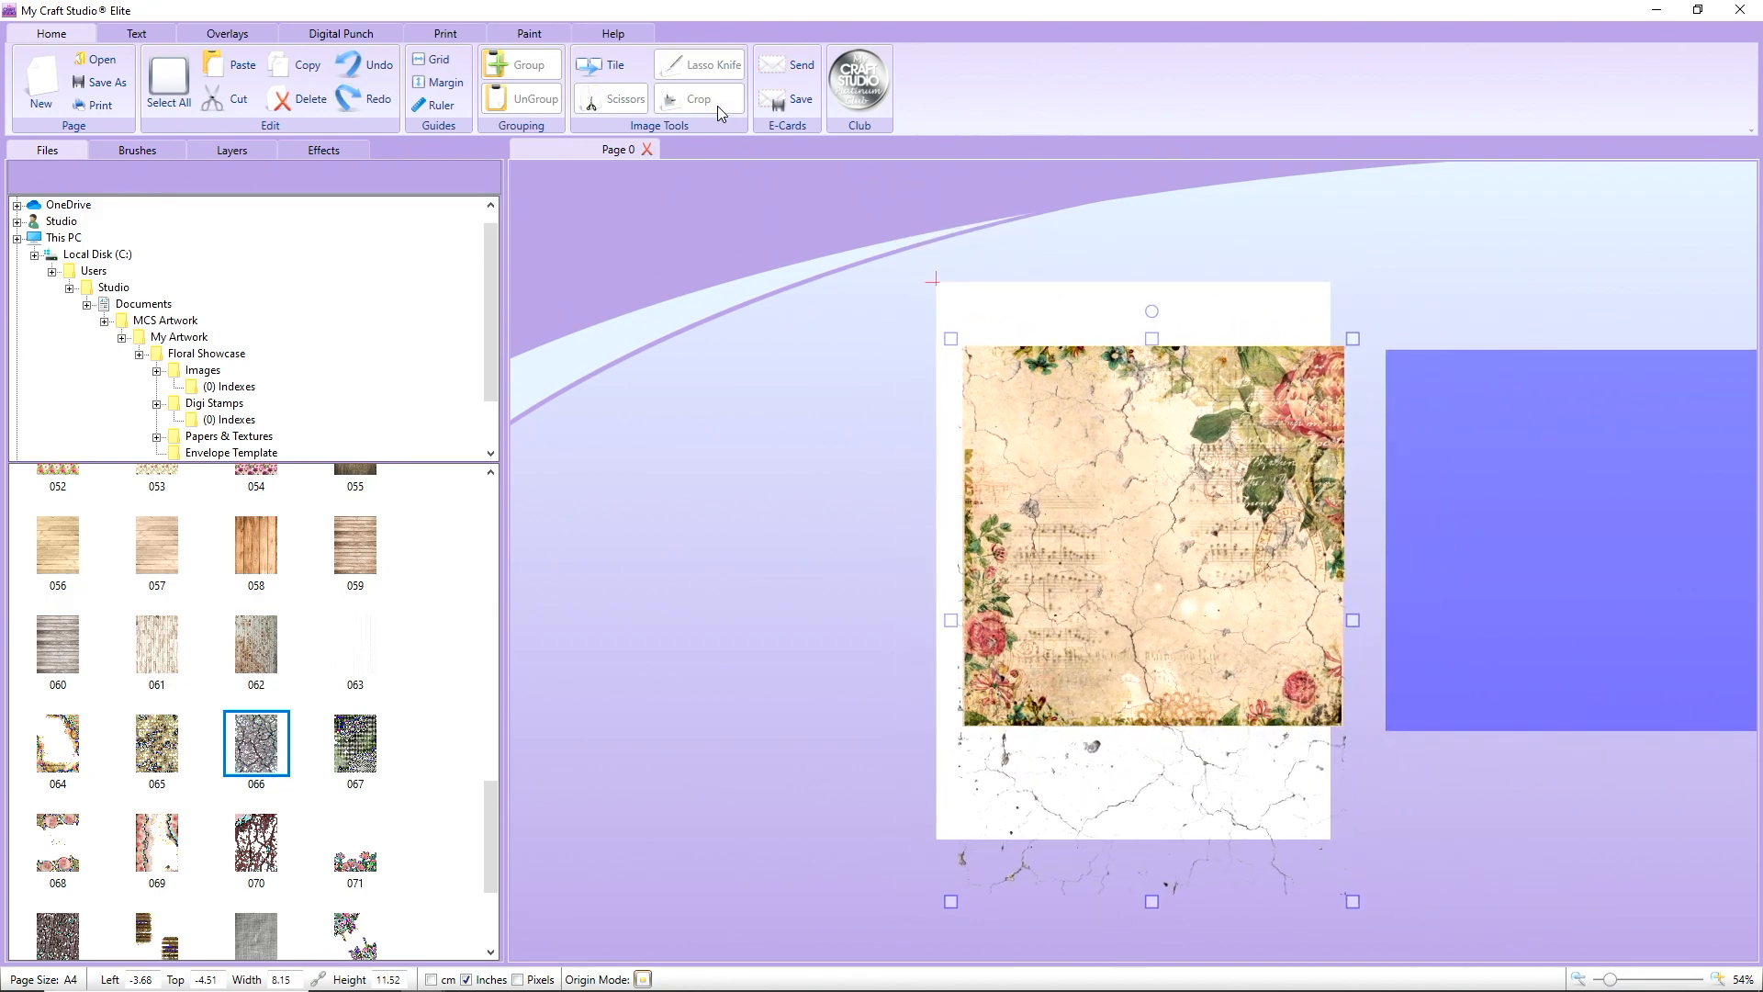
# - Crop the crack texture to the floral square, removing the excess below it and a sliver along its left edge
pyautogui.moveTo(1159, 901); pyautogui.dragTo(1159, 732)
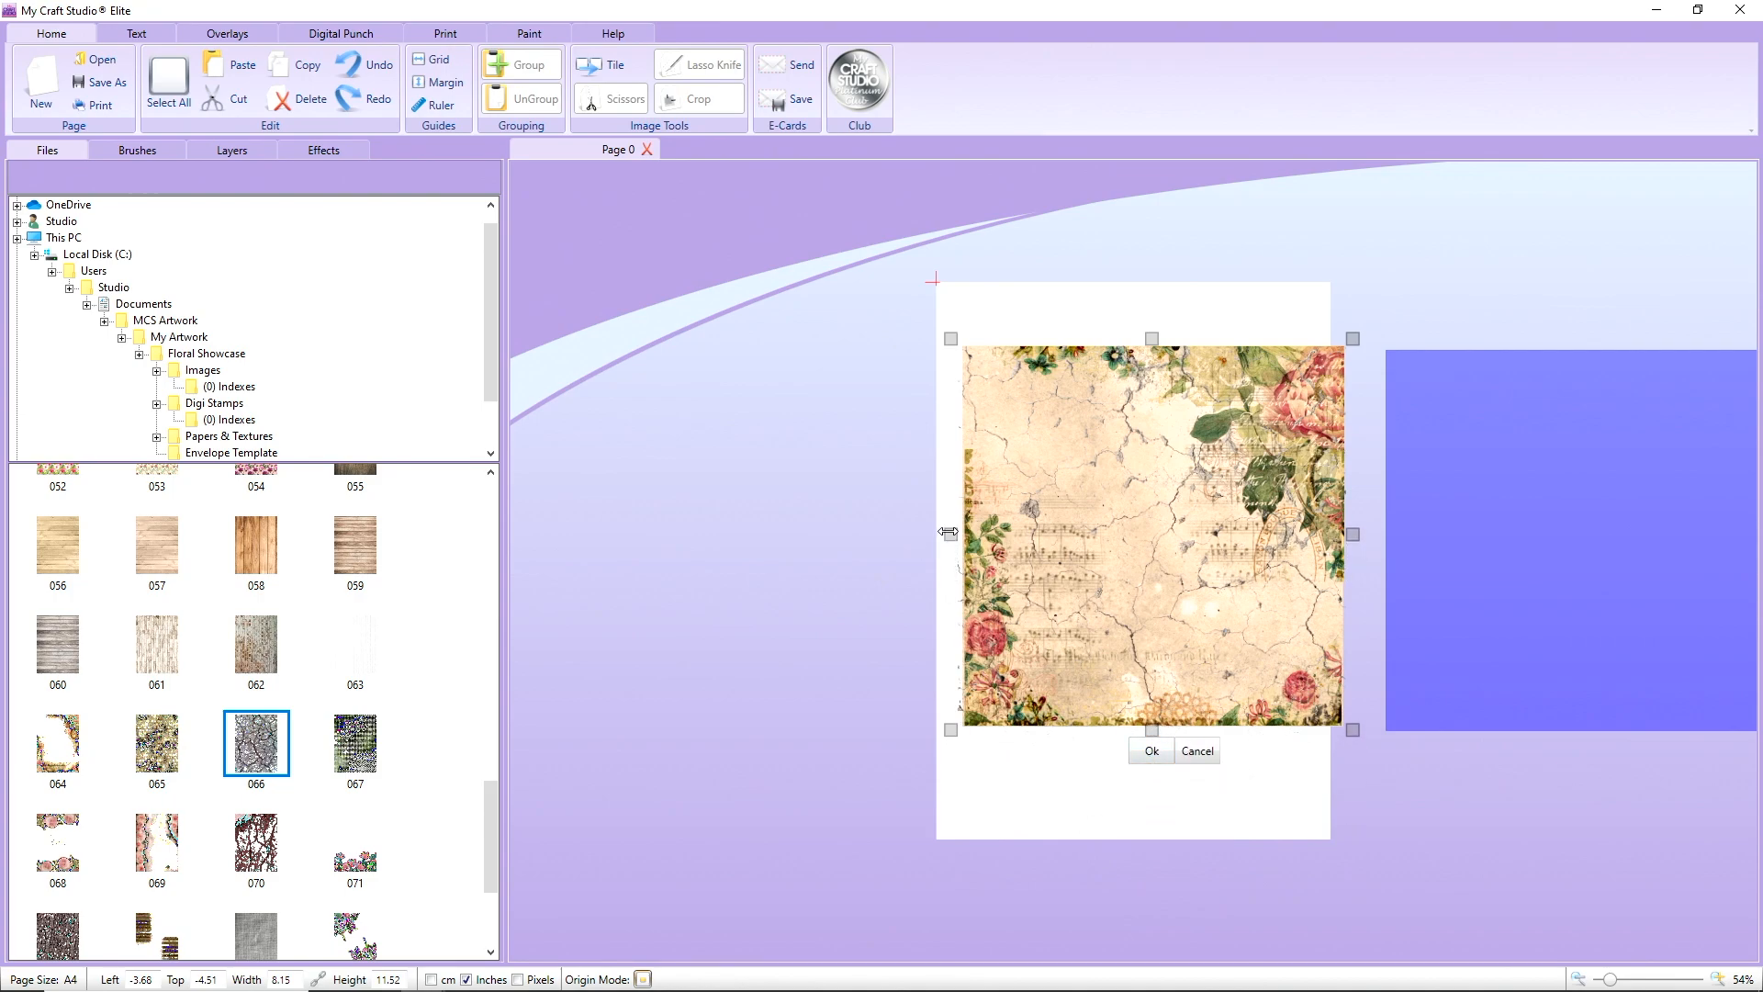
pyautogui.moveTo(947, 532); pyautogui.dragTo(950, 531)
pyautogui.click(1161, 761)
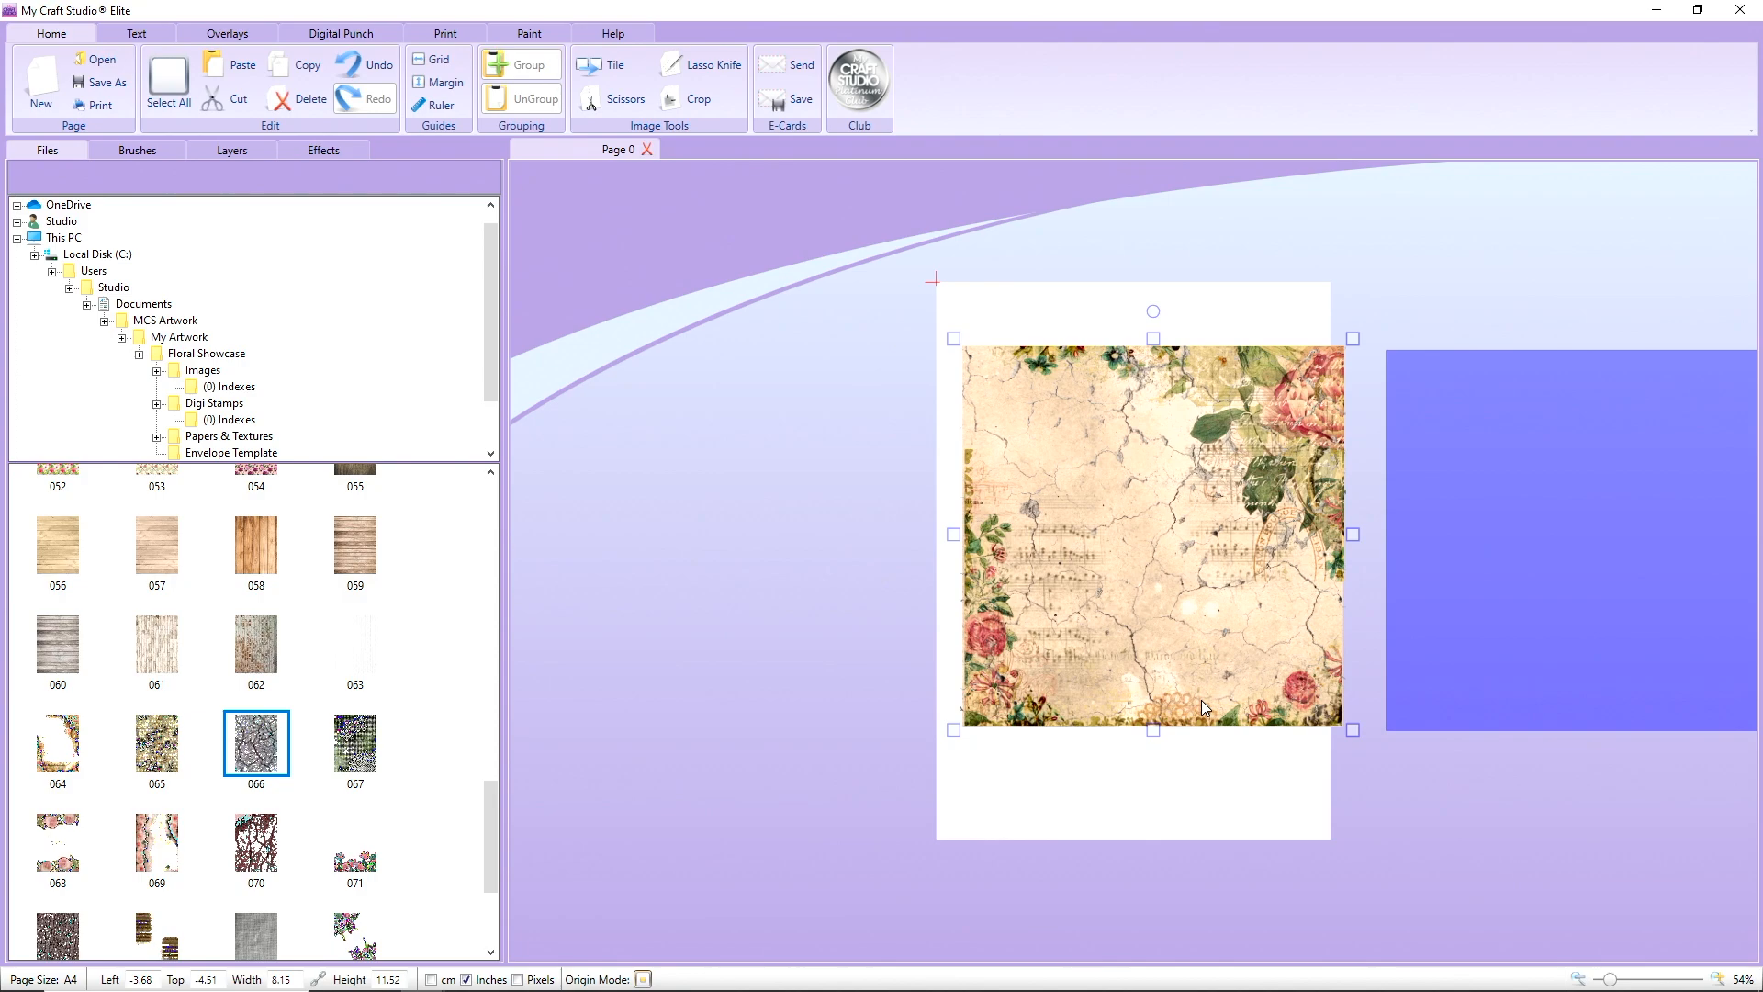
# - Send the crack texture to the back of the design and bring it forwards one level above the base paper
pyautogui.rightClick(1194, 568)
pyautogui.moveTo(1323, 656)
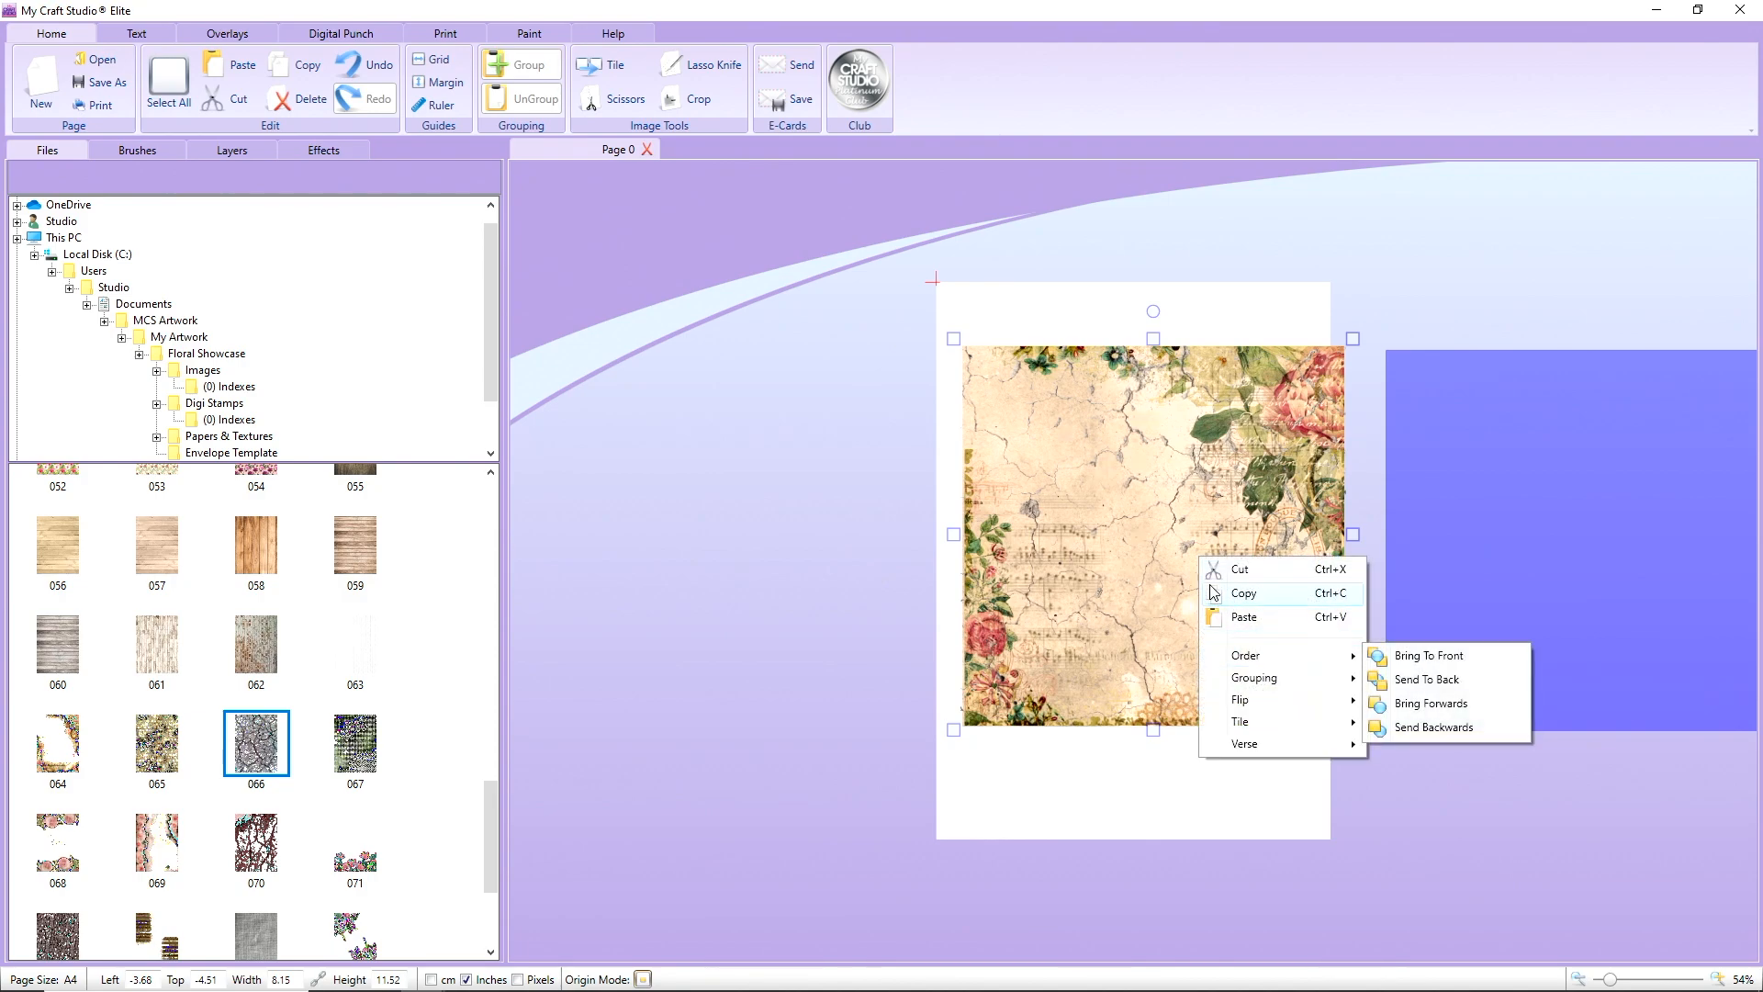
pyautogui.click(1394, 679)
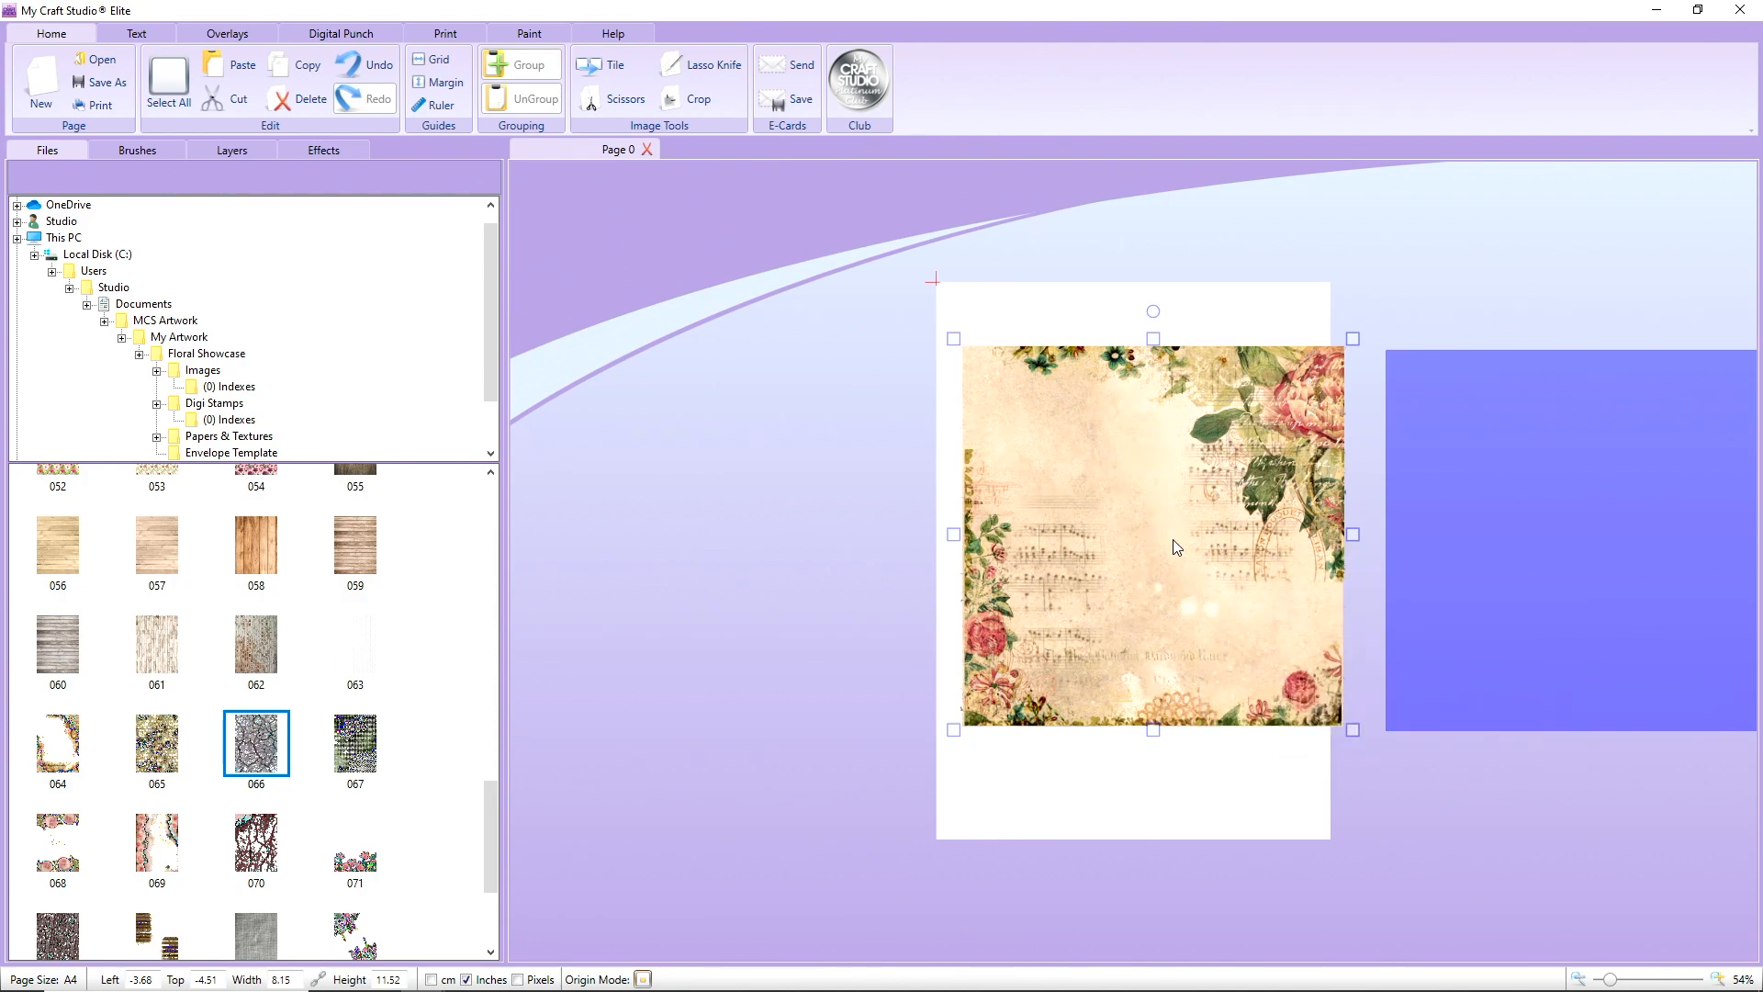
pyautogui.rightClick(1110, 494)
pyautogui.moveTo(1185, 592)
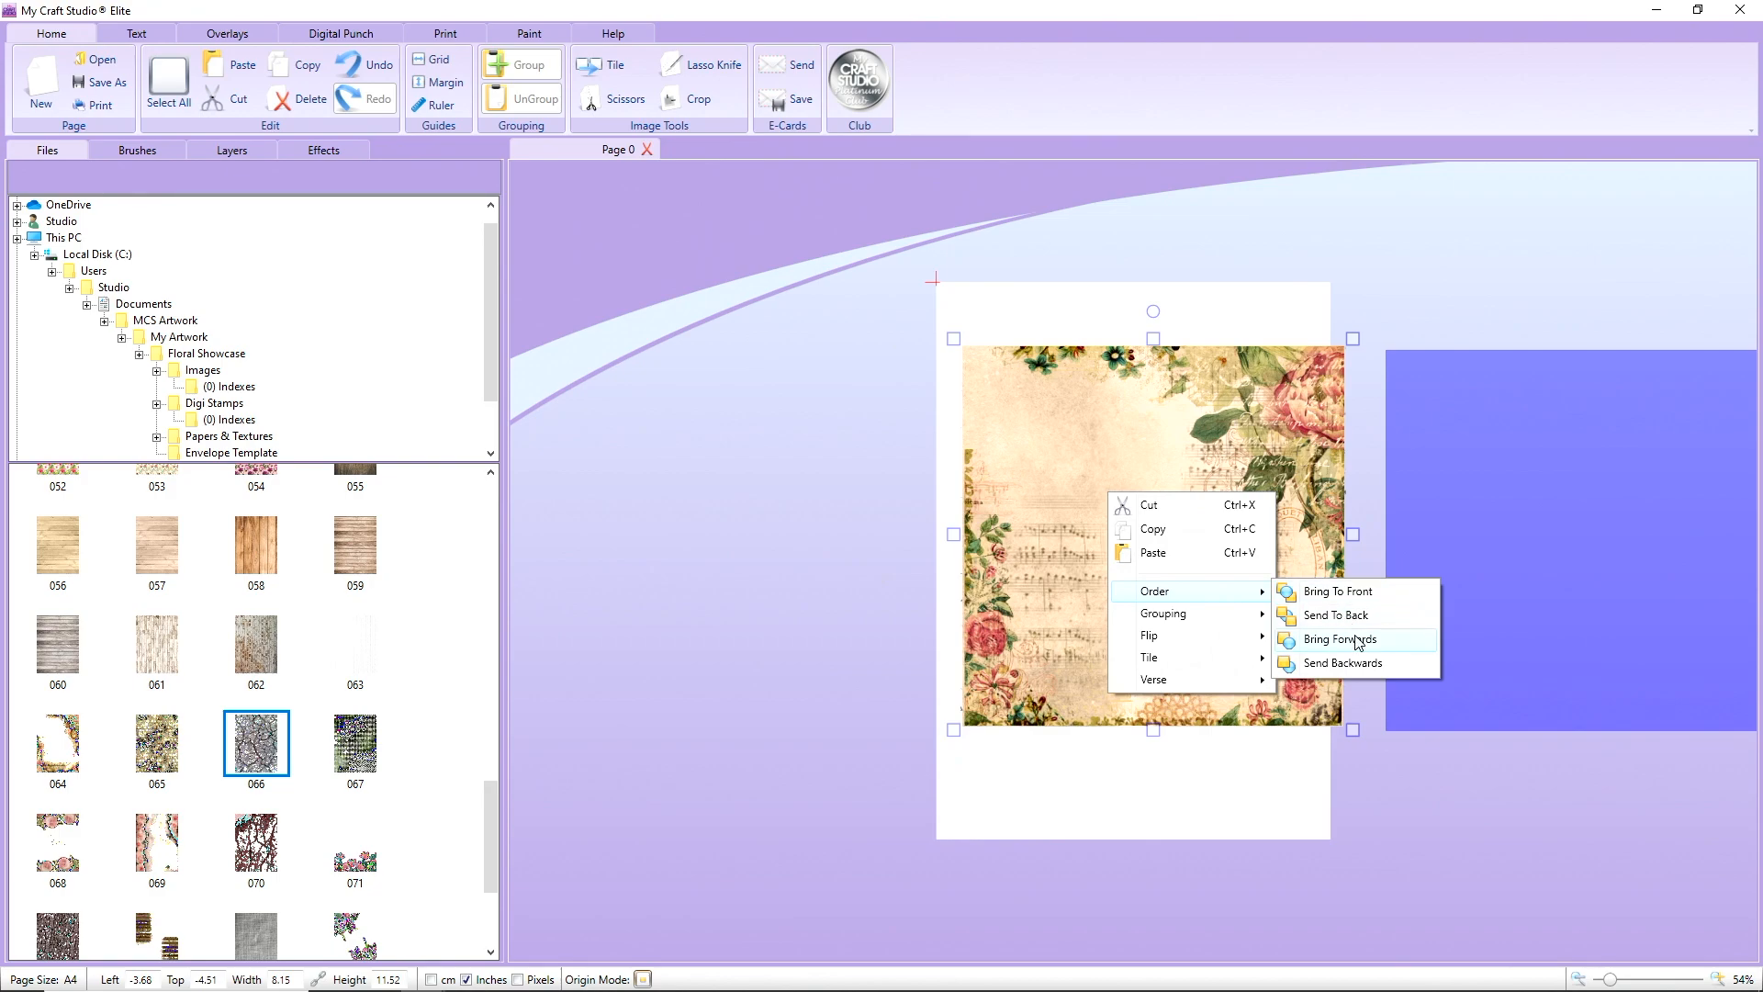
pyautogui.click(1358, 641)
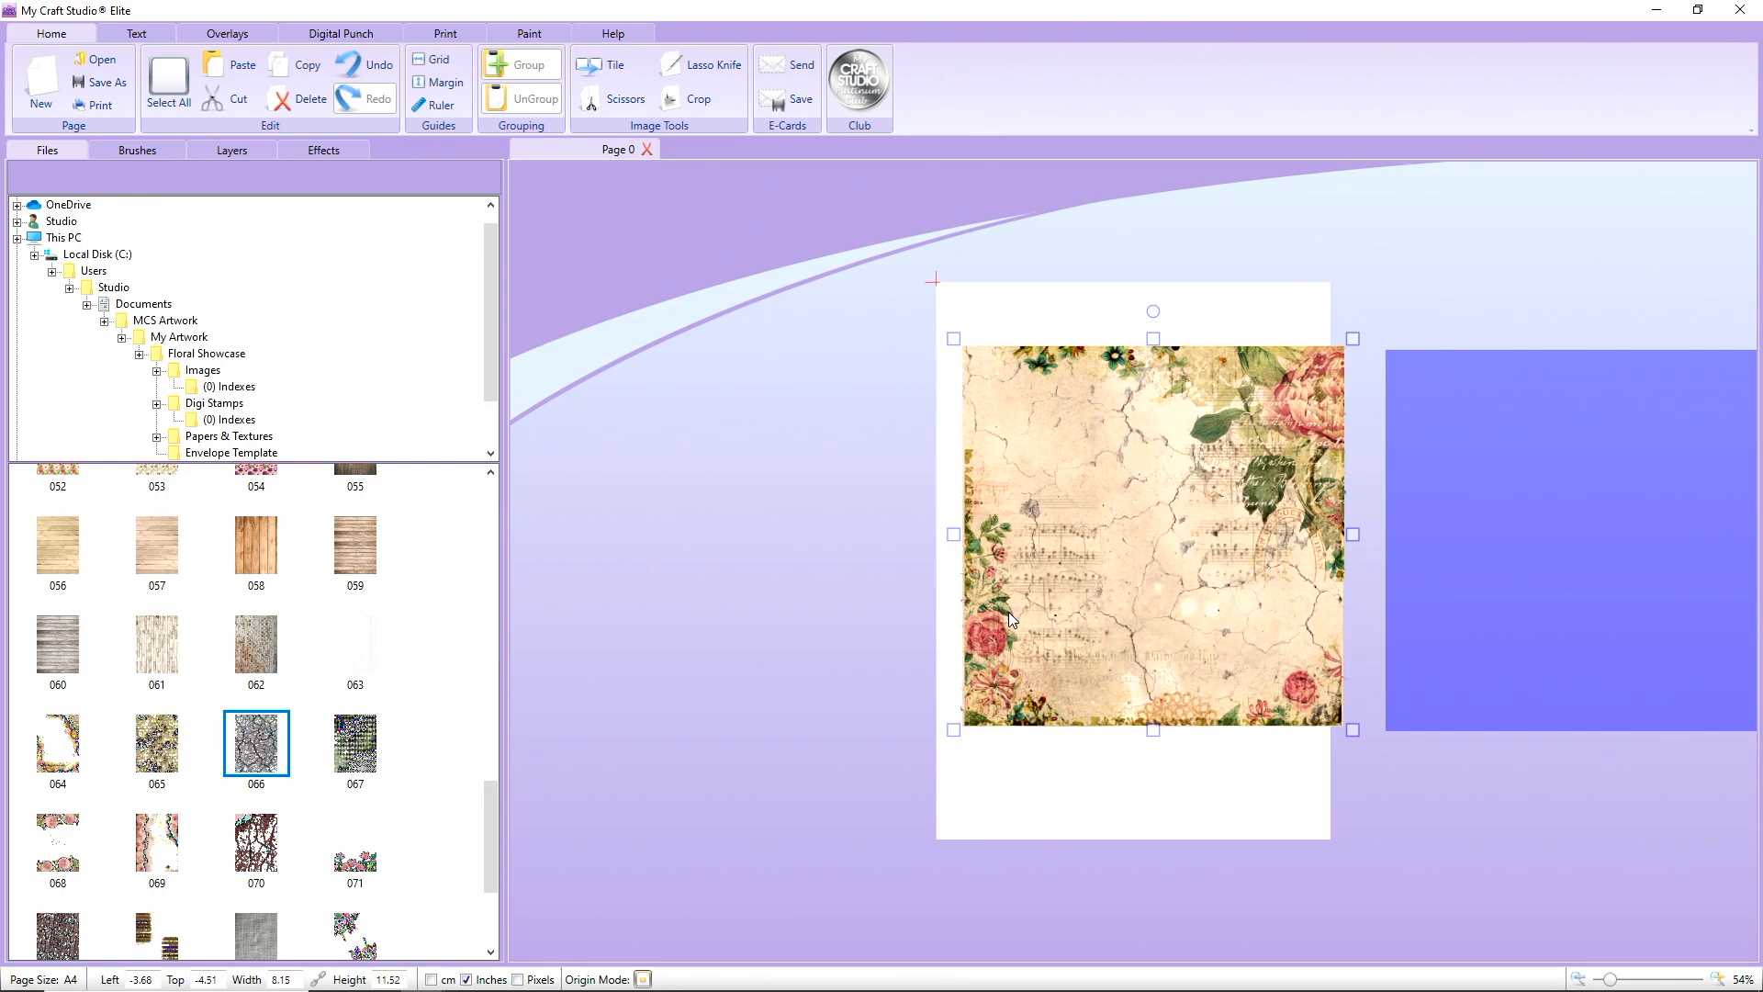
pyautogui.moveTo(1008, 611)
pyautogui.mouseDown()
pyautogui.moveTo(938, 654)
pyautogui.moveTo(992, 617)
pyautogui.mouseUp()
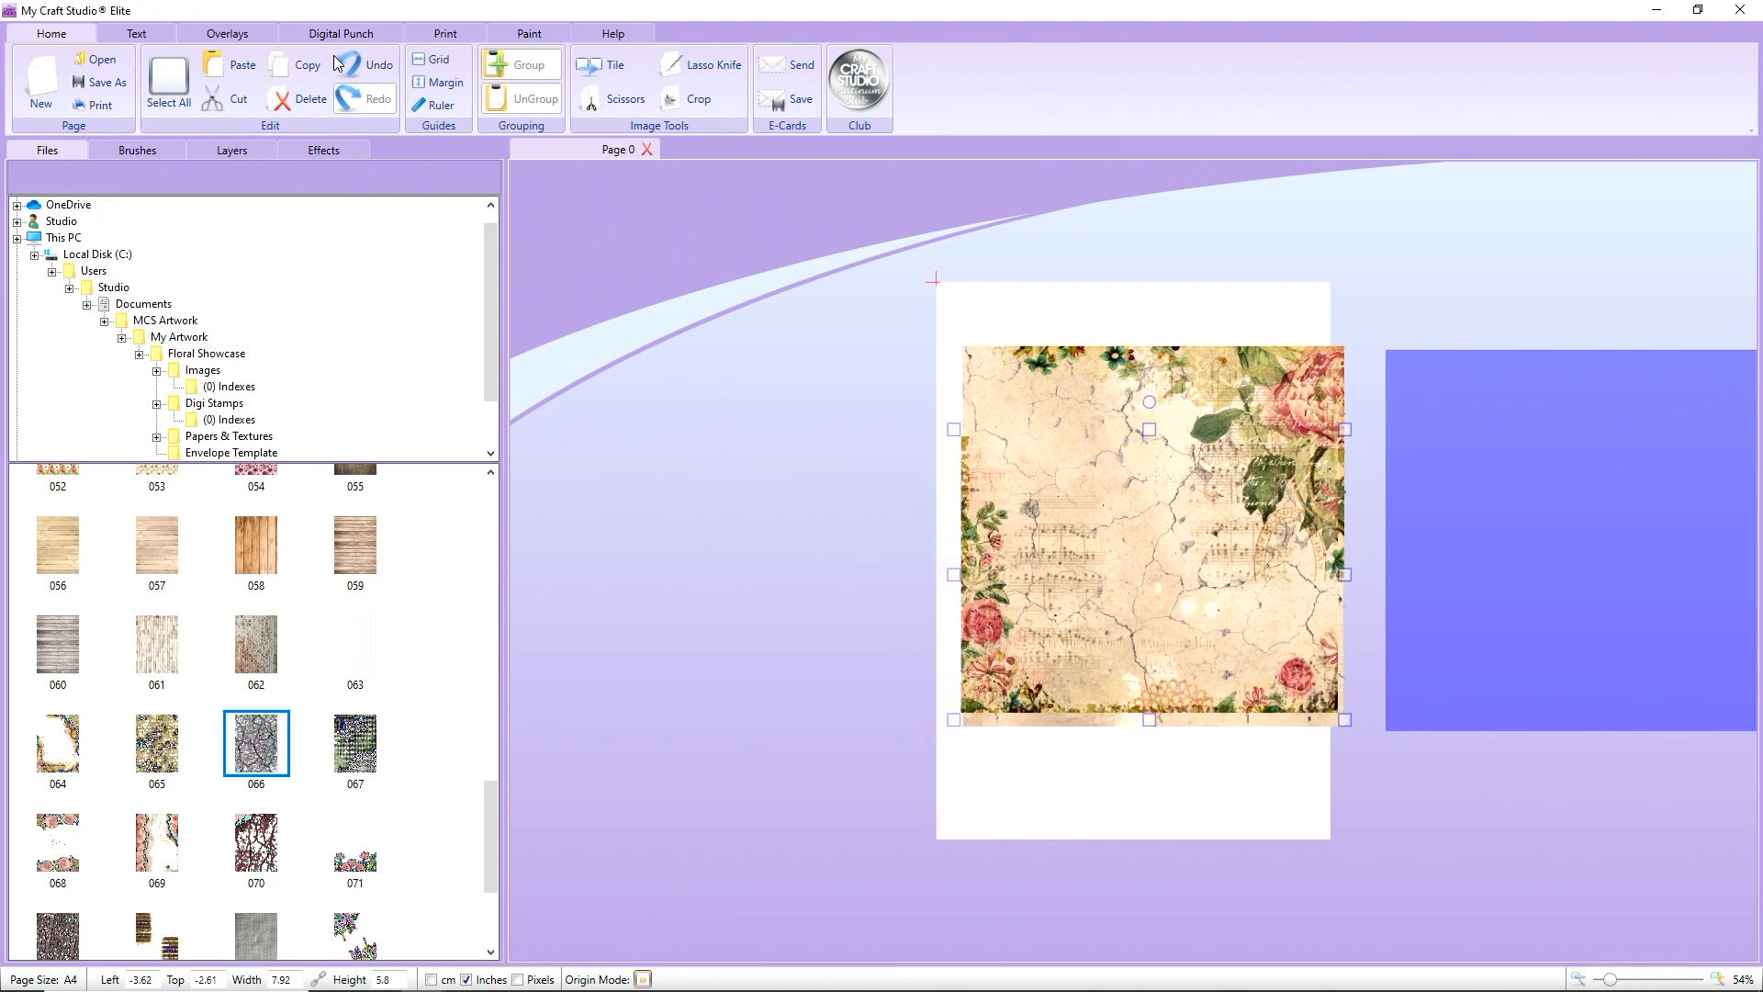
pyautogui.click(366, 66)
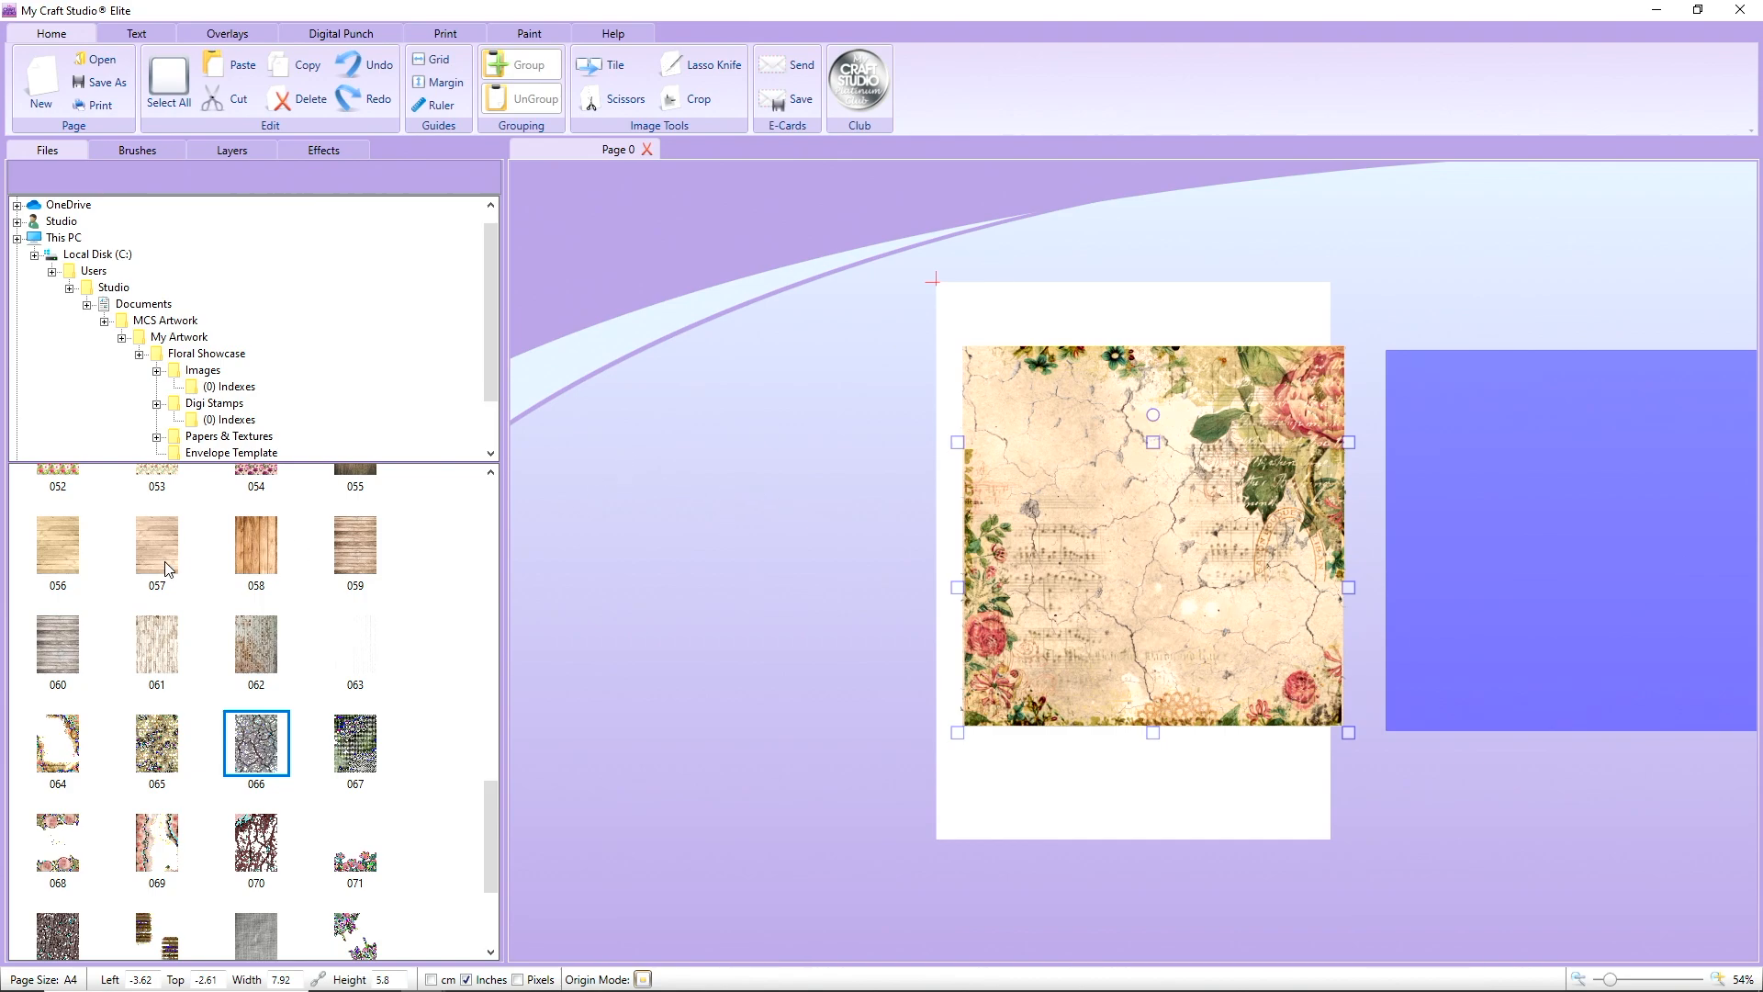
# - Open the Images folder of the Floral Showcase collection and browse its flower artwork to images 132 to 151
pyautogui.click(202, 371)
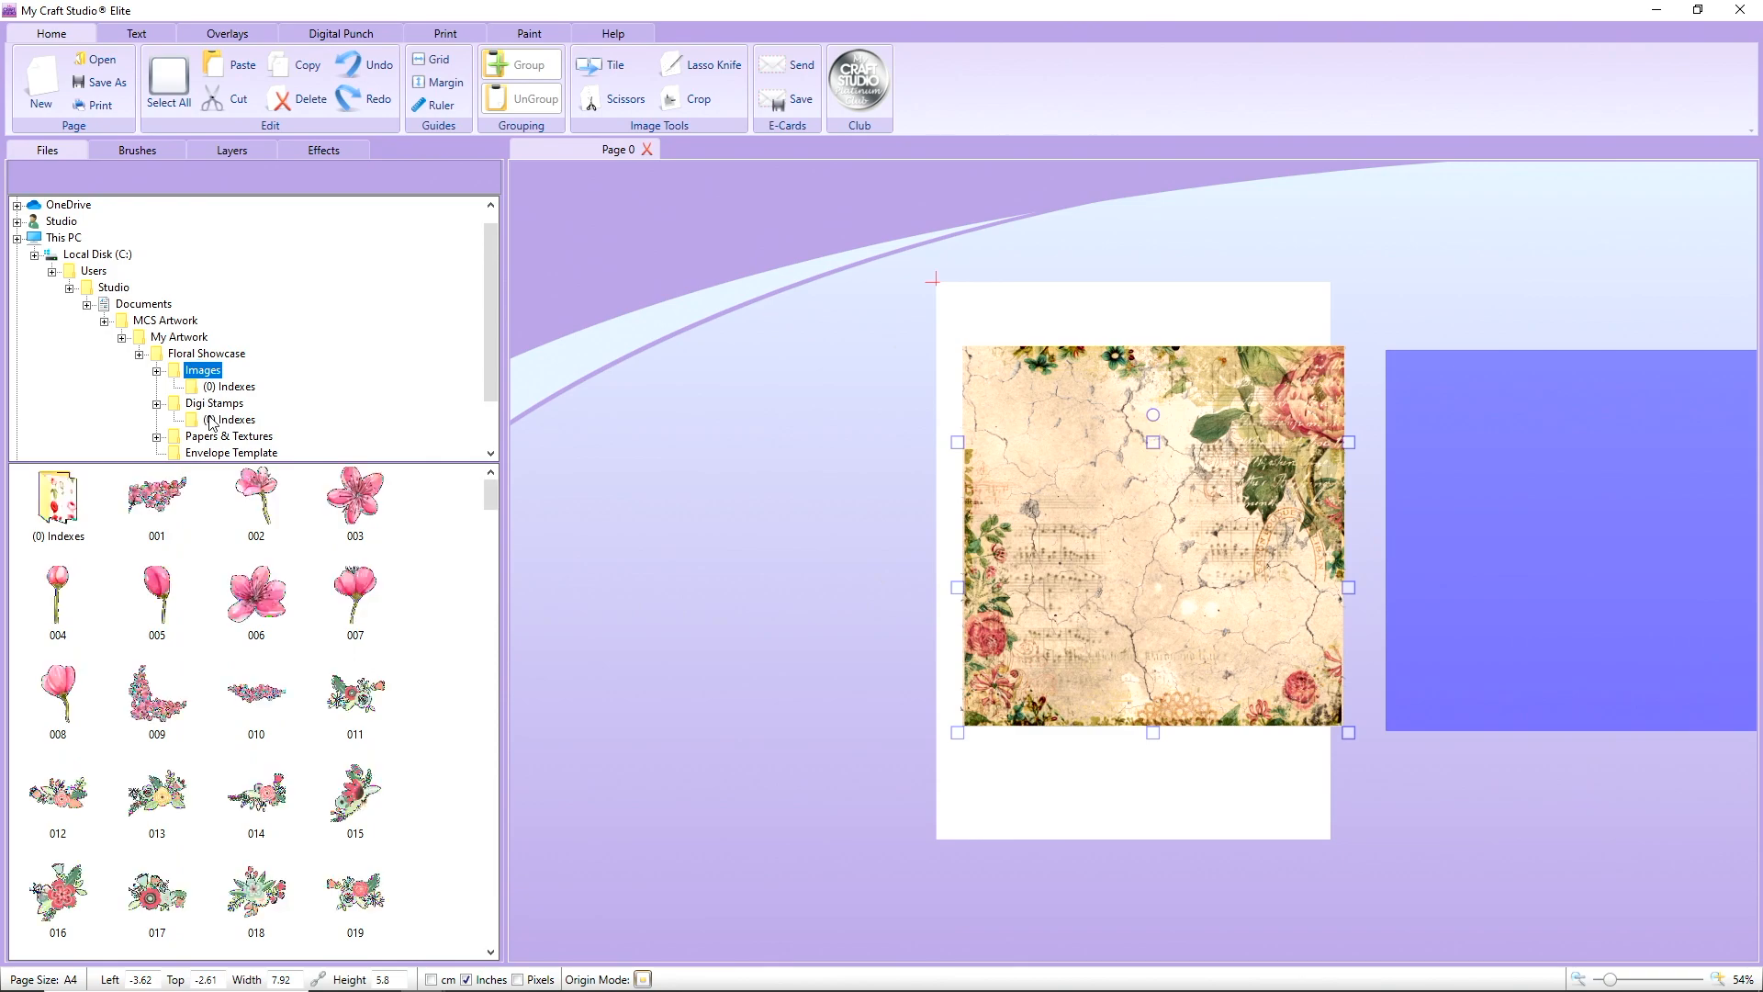
pyautogui.scroll(-8, 252, 606)
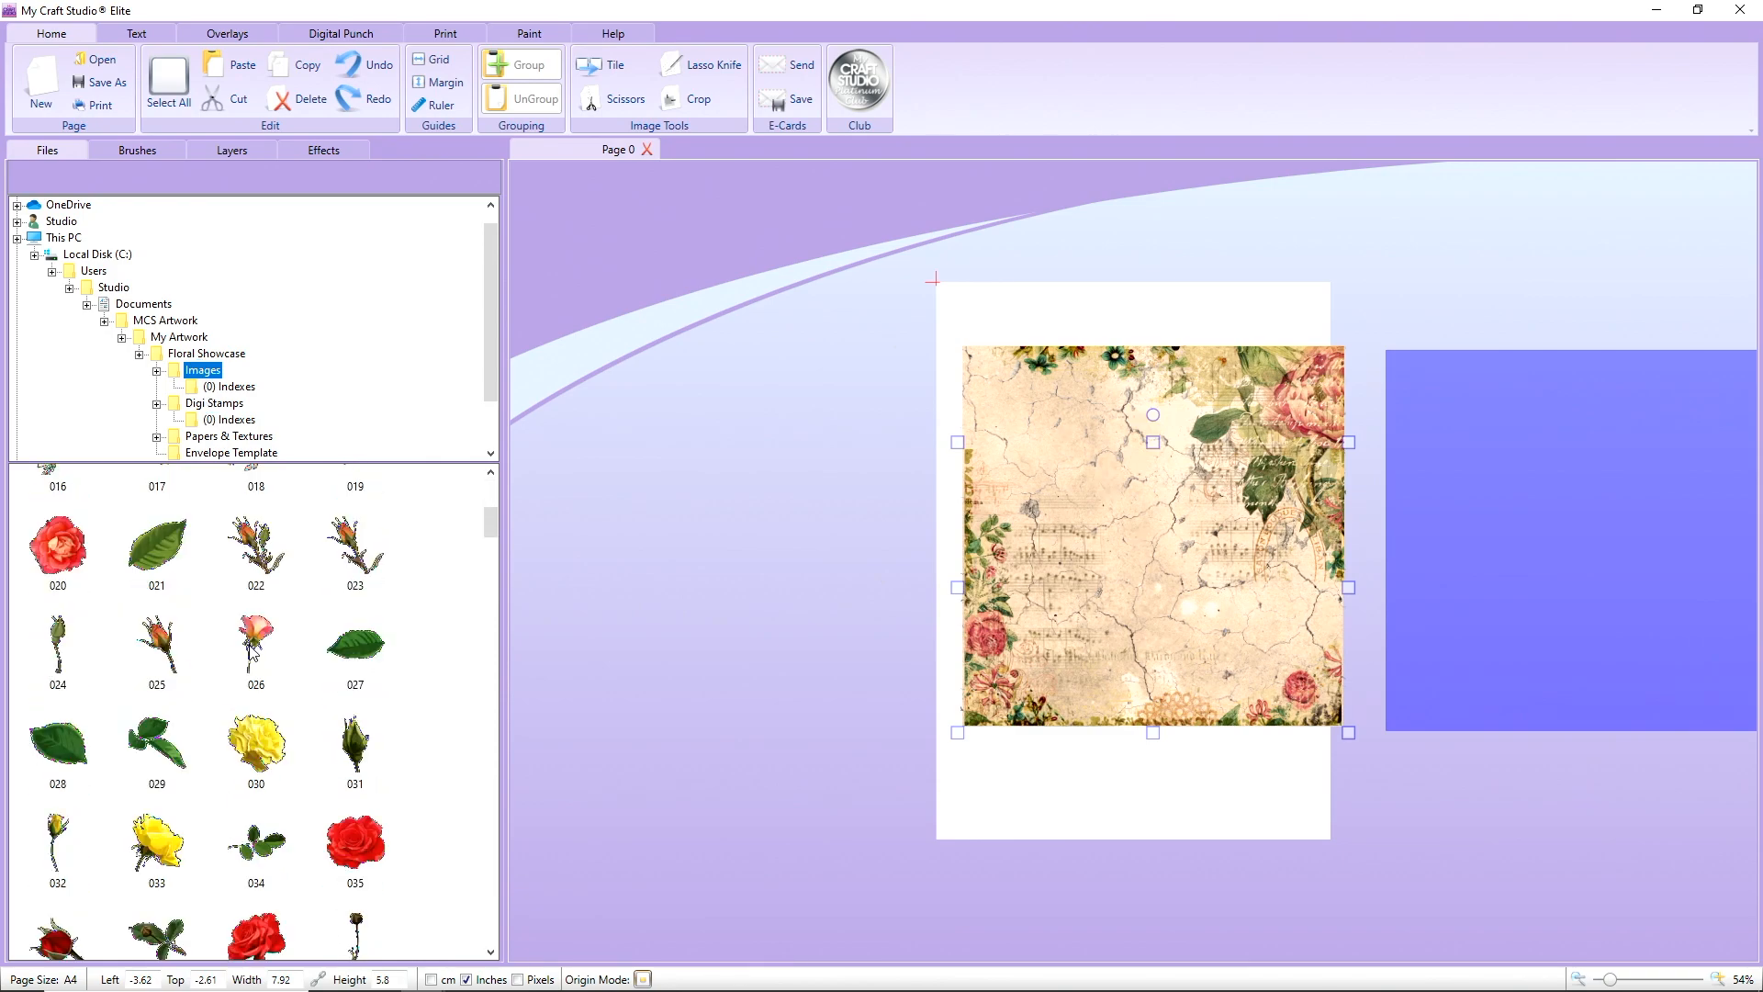
pyautogui.scroll(-9, 251, 654)
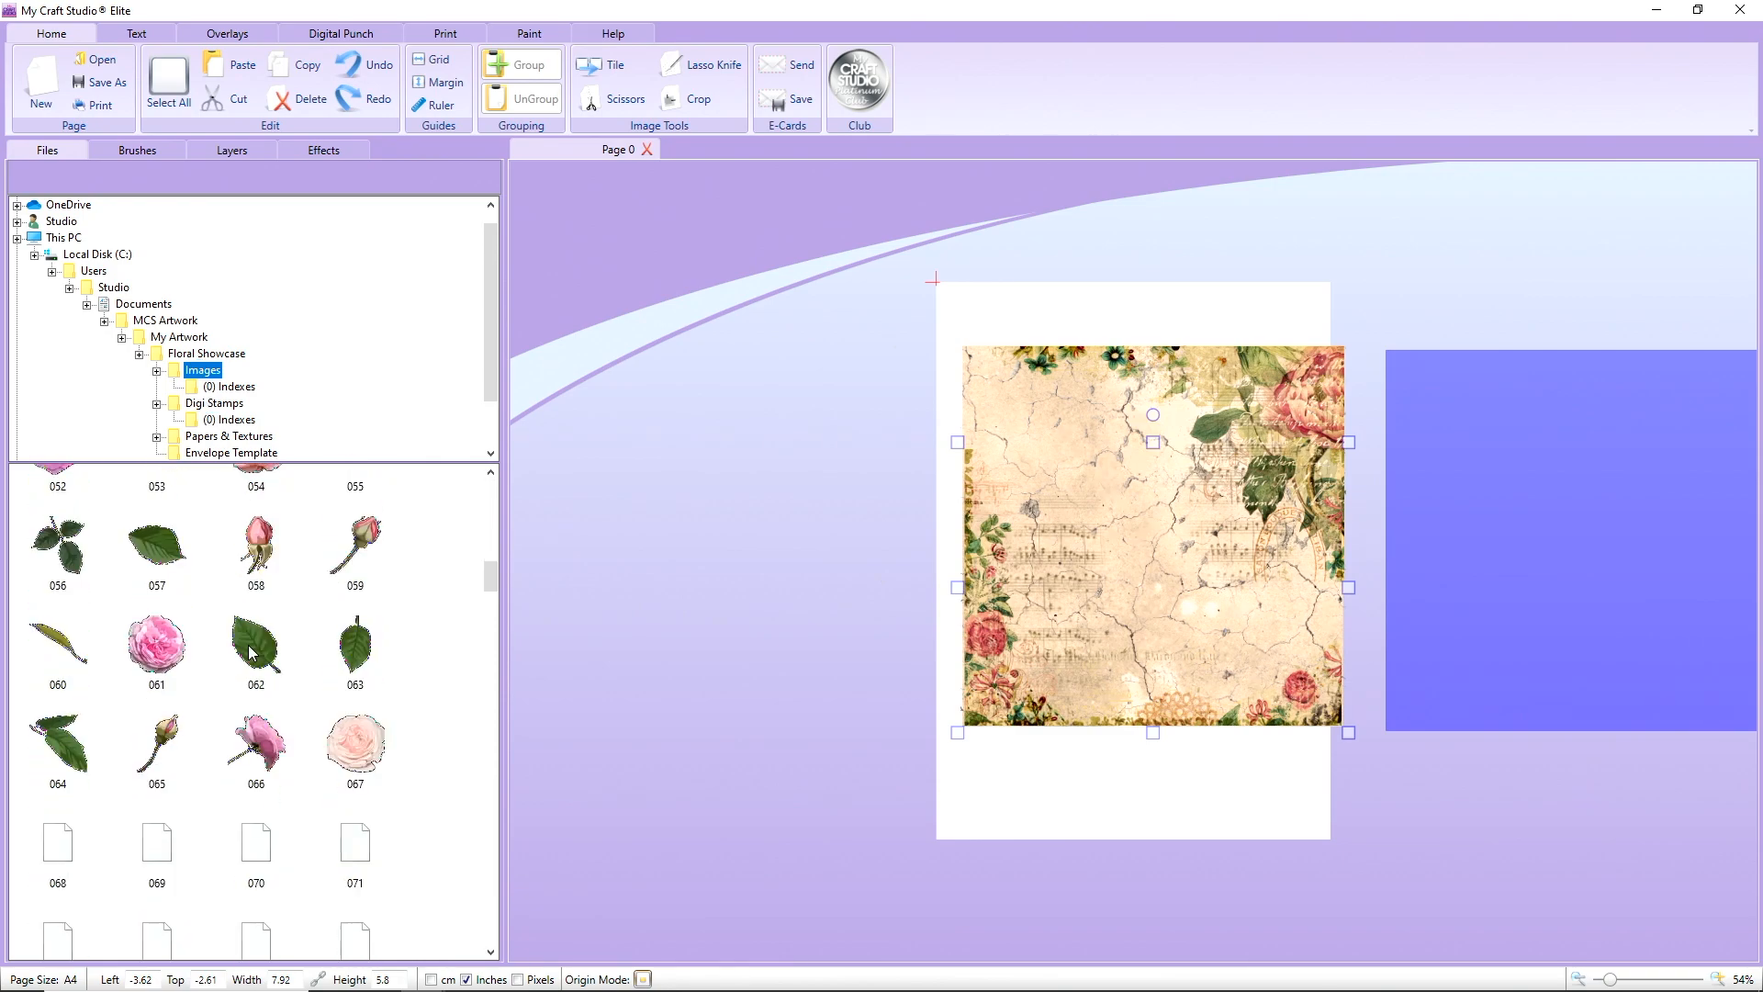
pyautogui.scroll(-6, 251, 654)
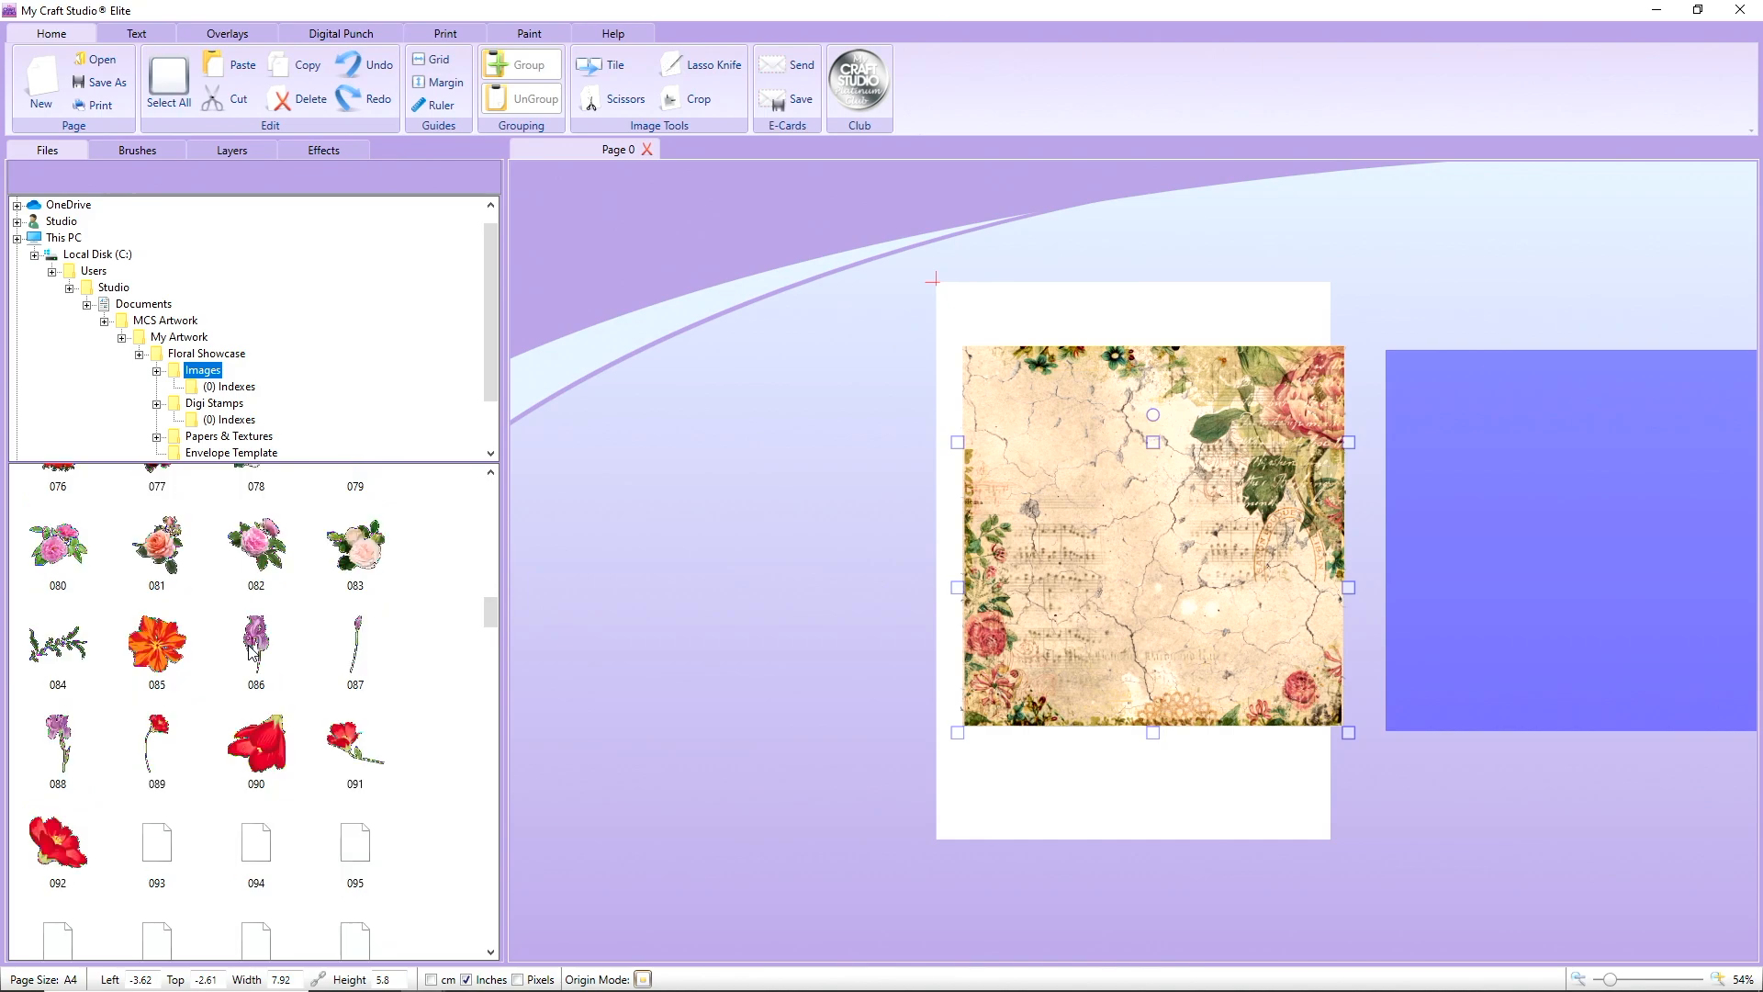
pyautogui.scroll(-6, 252, 654)
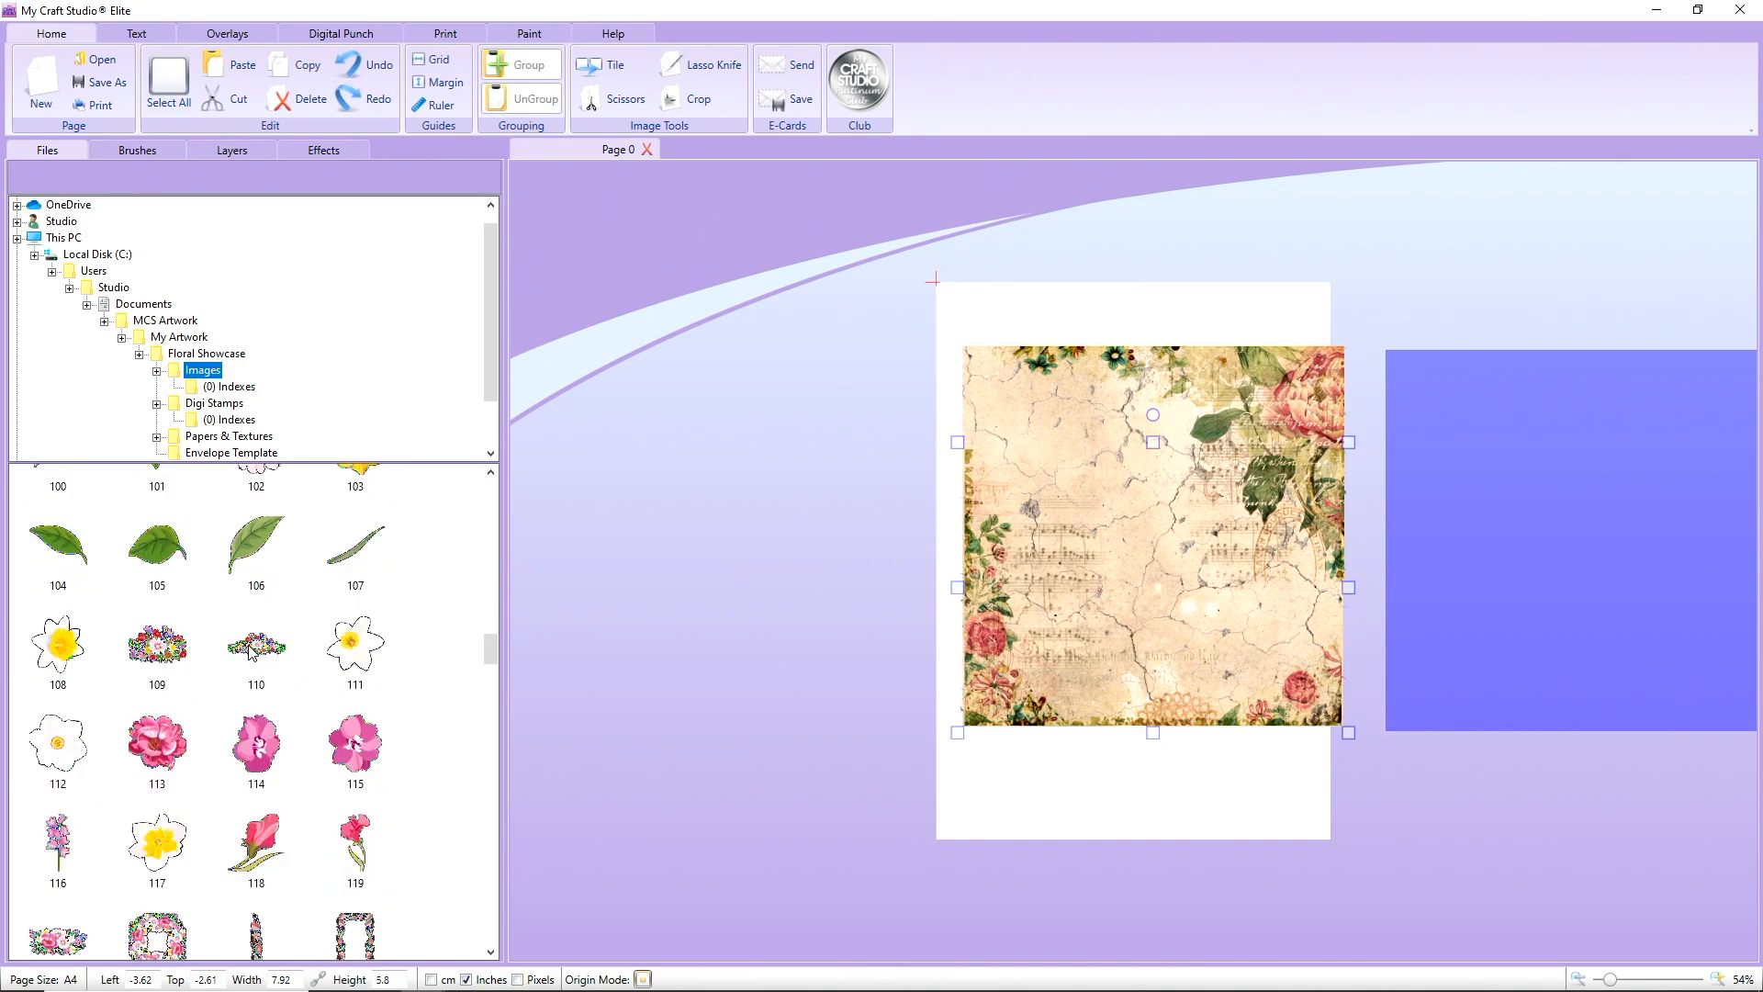
pyautogui.scroll(-3, 250, 650)
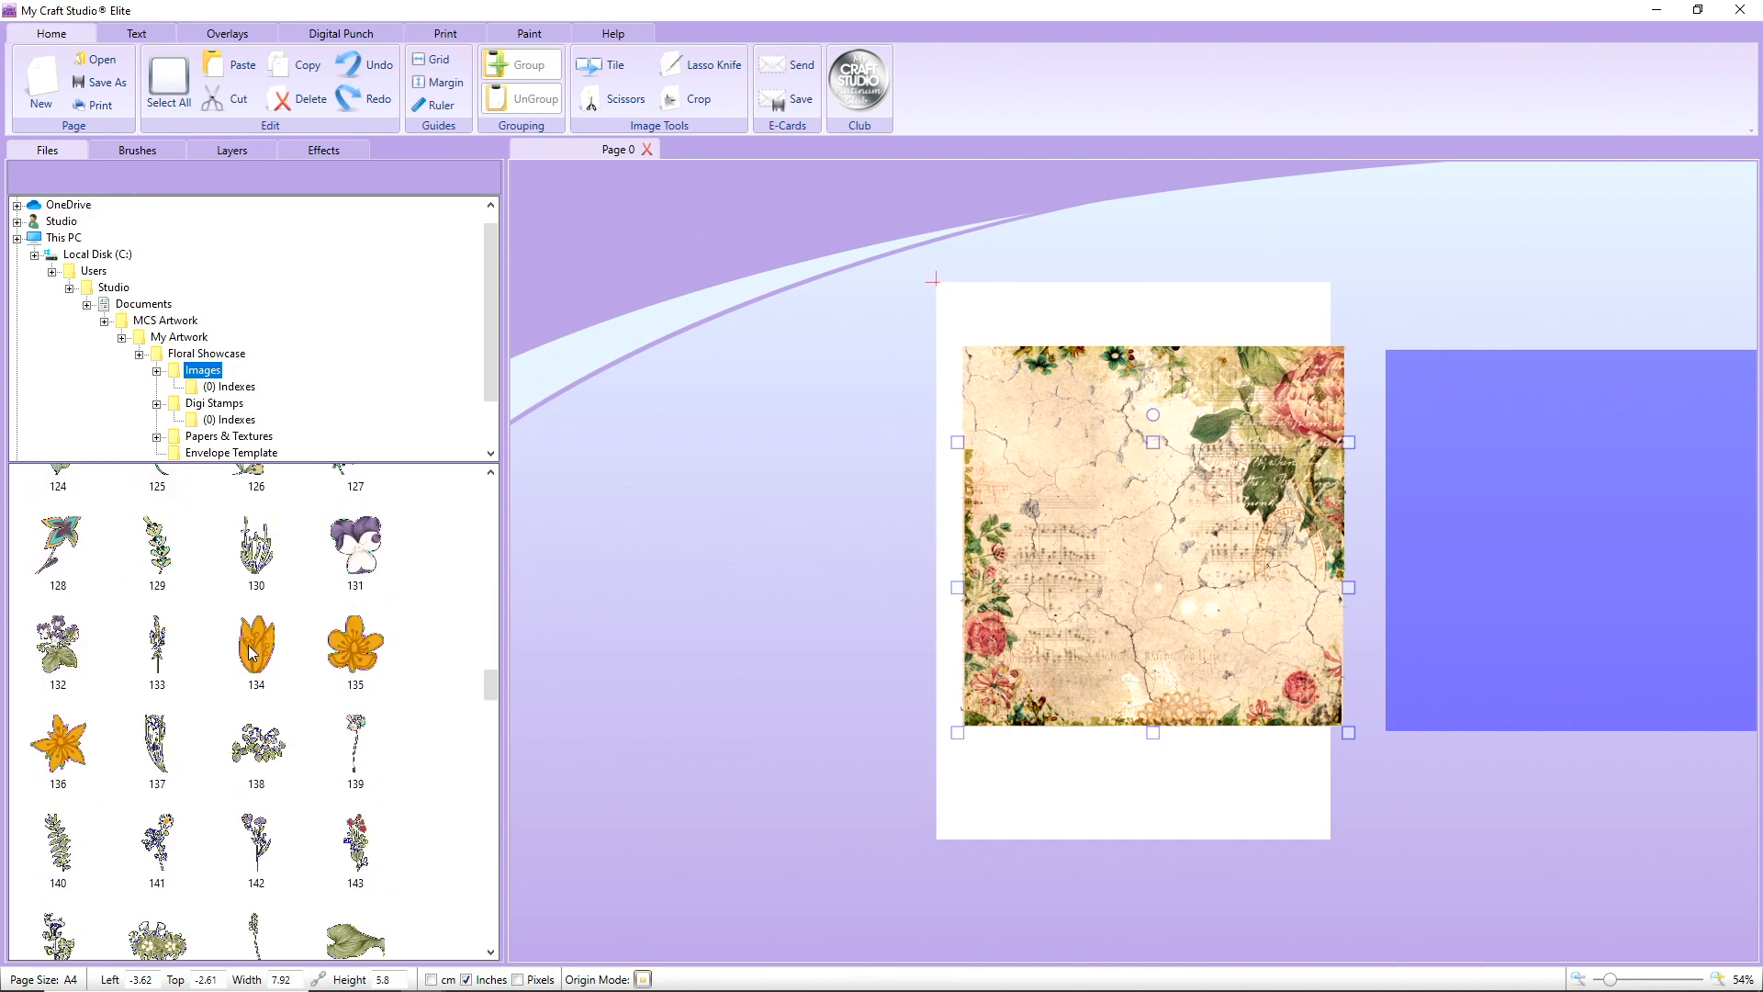
pyautogui.scroll(-2, 292, 738)
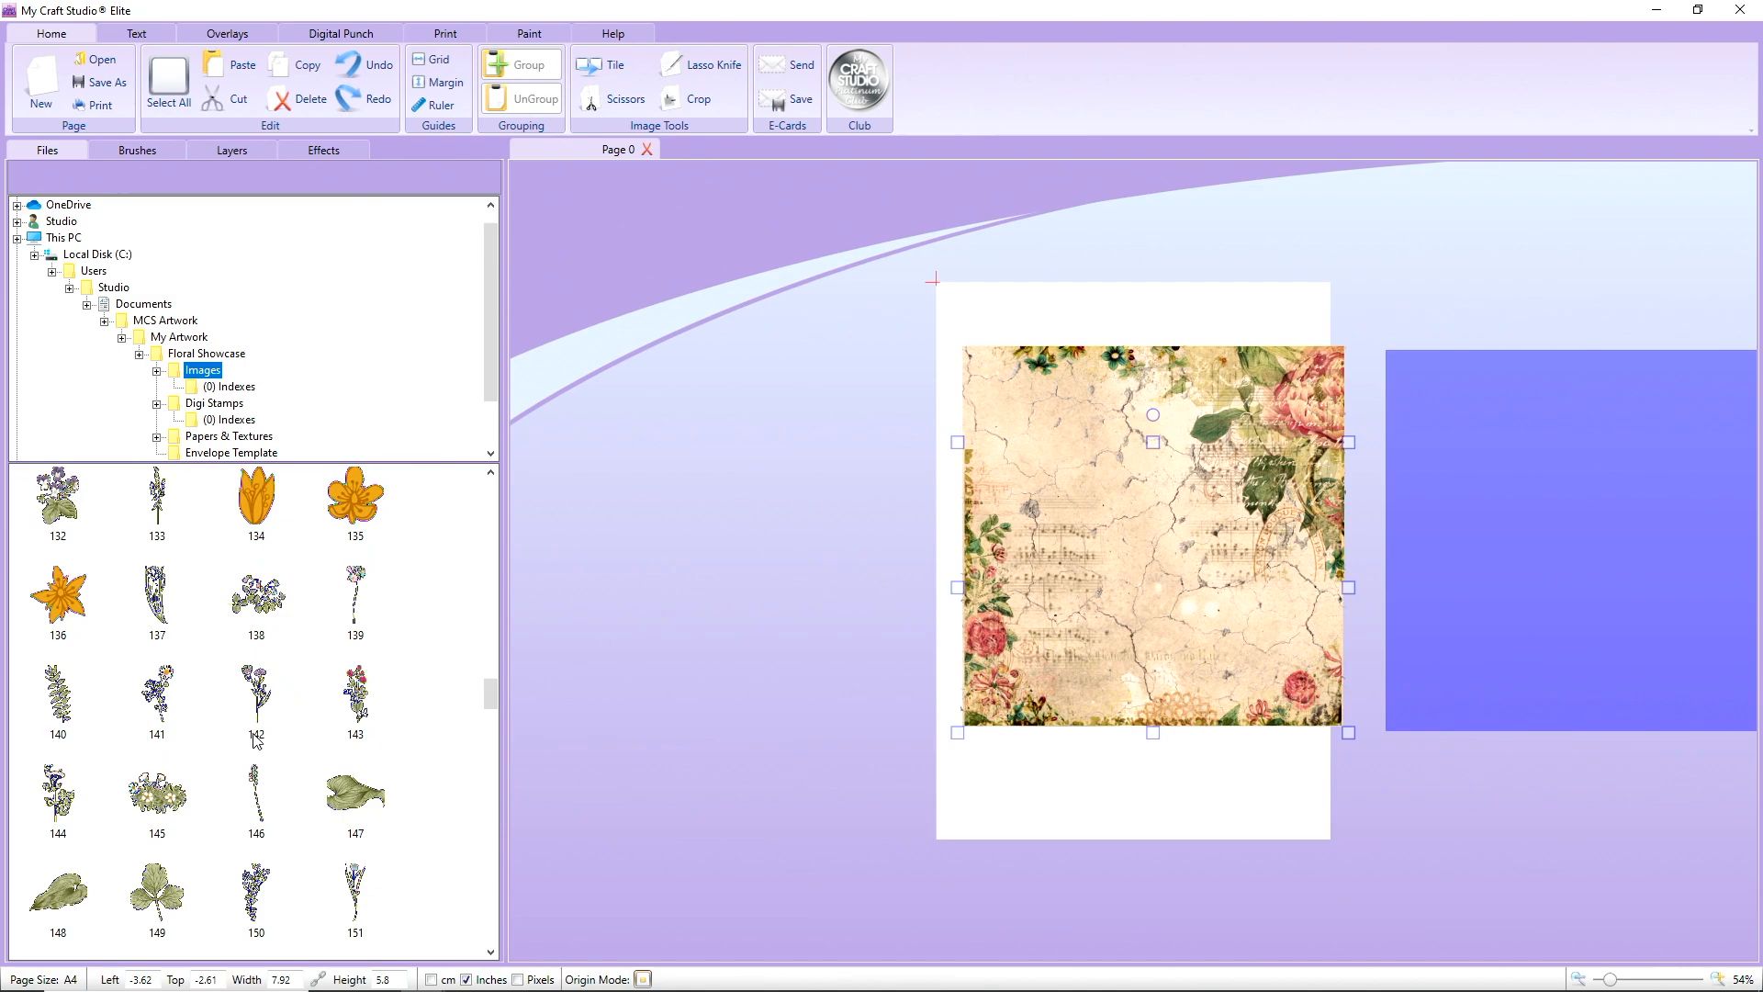
# - Place leafy sprig 138 over the design's upper-left corner, rotate it so it hangs downwards and reduce its opacity
pyautogui.moveTo(263, 626); pyautogui.dragTo(1000, 450)
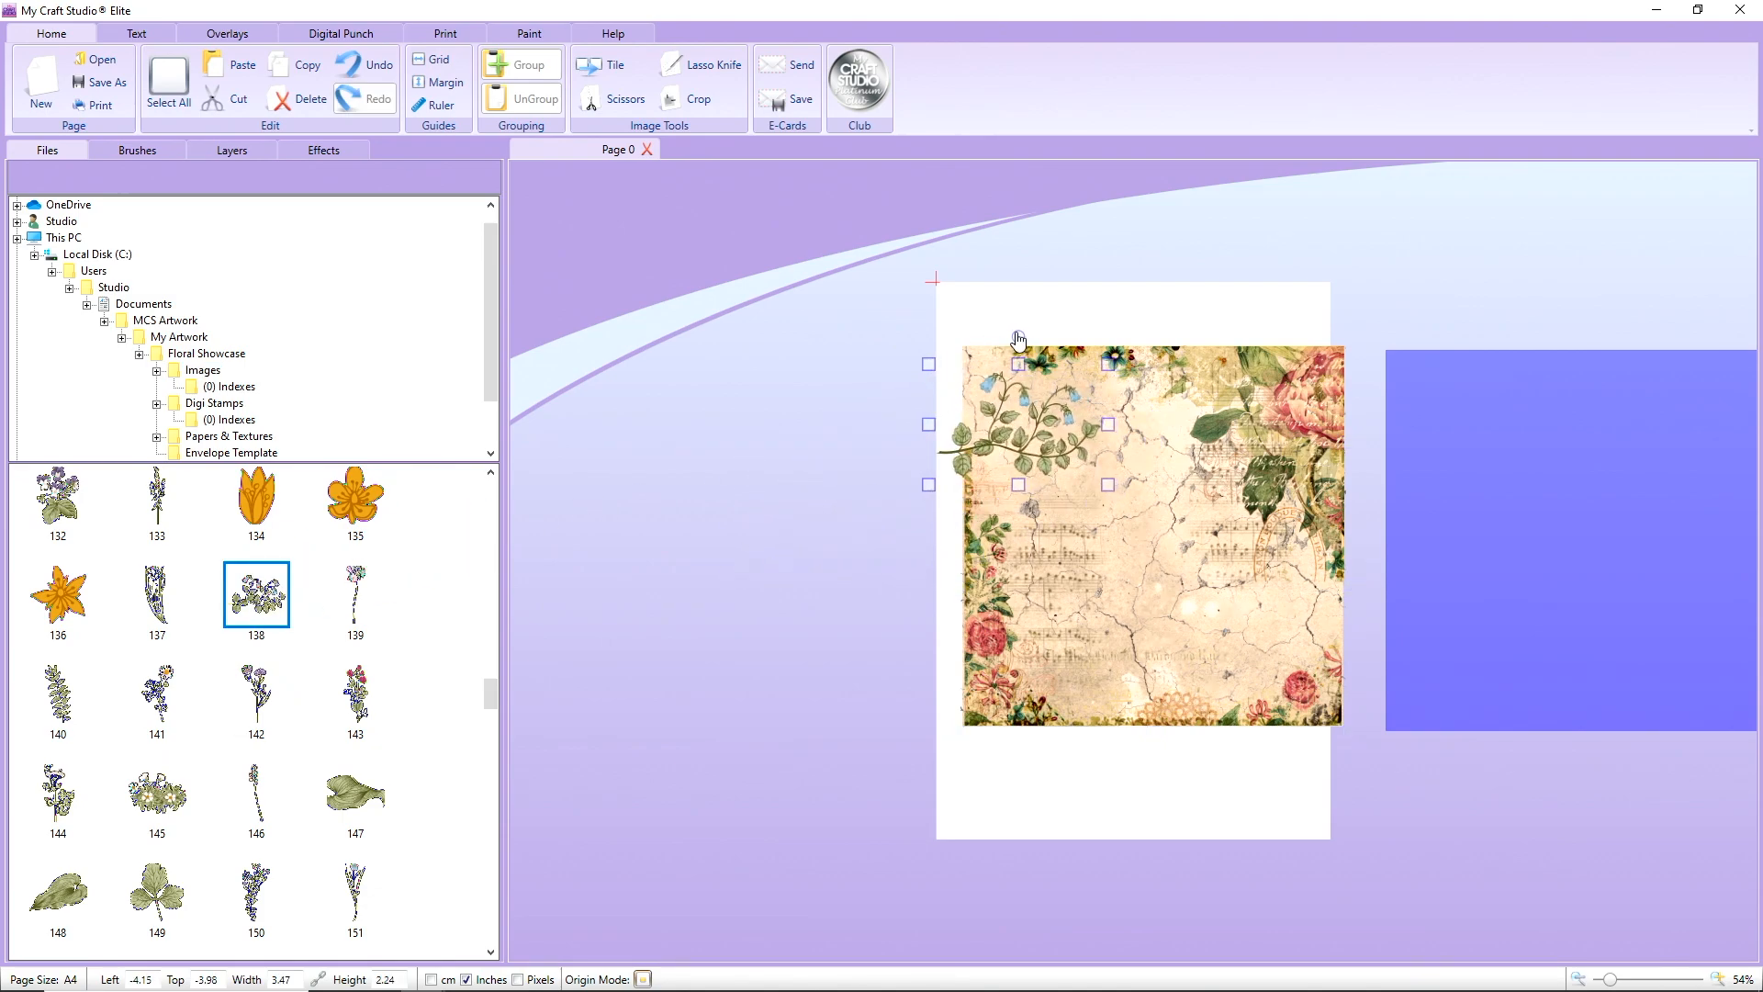
pyautogui.moveTo(1018, 337); pyautogui.dragTo(999, 432)
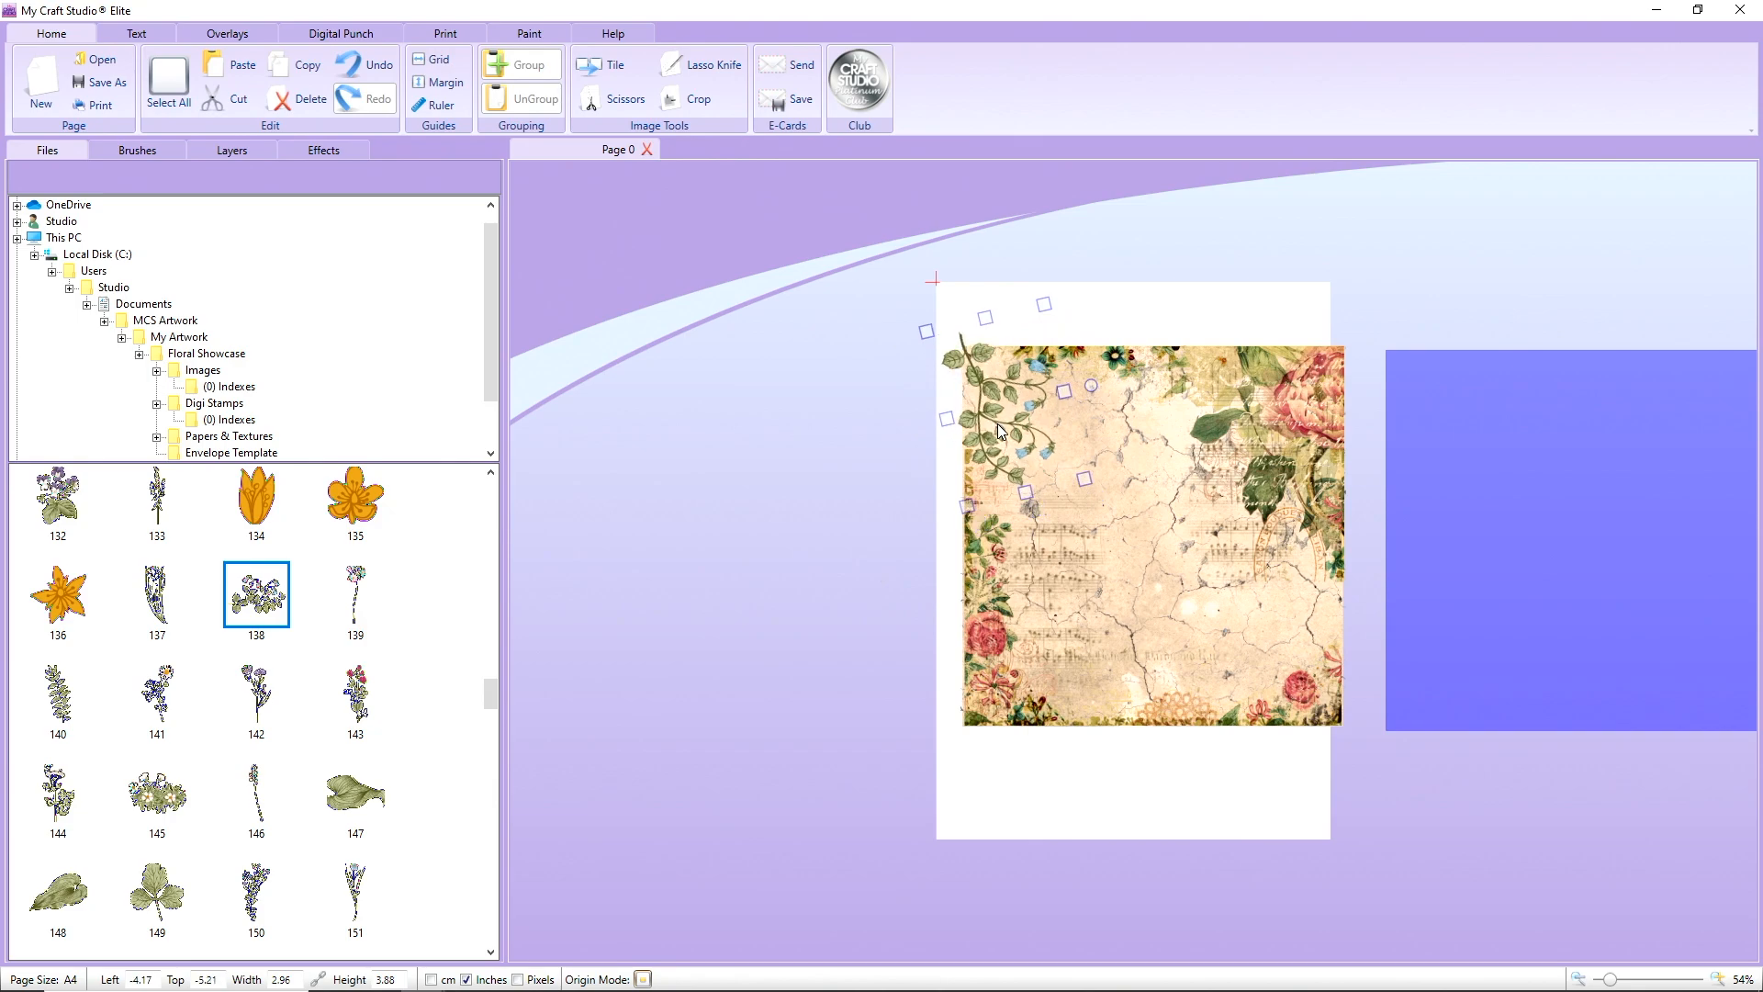
pyautogui.click(336, 150)
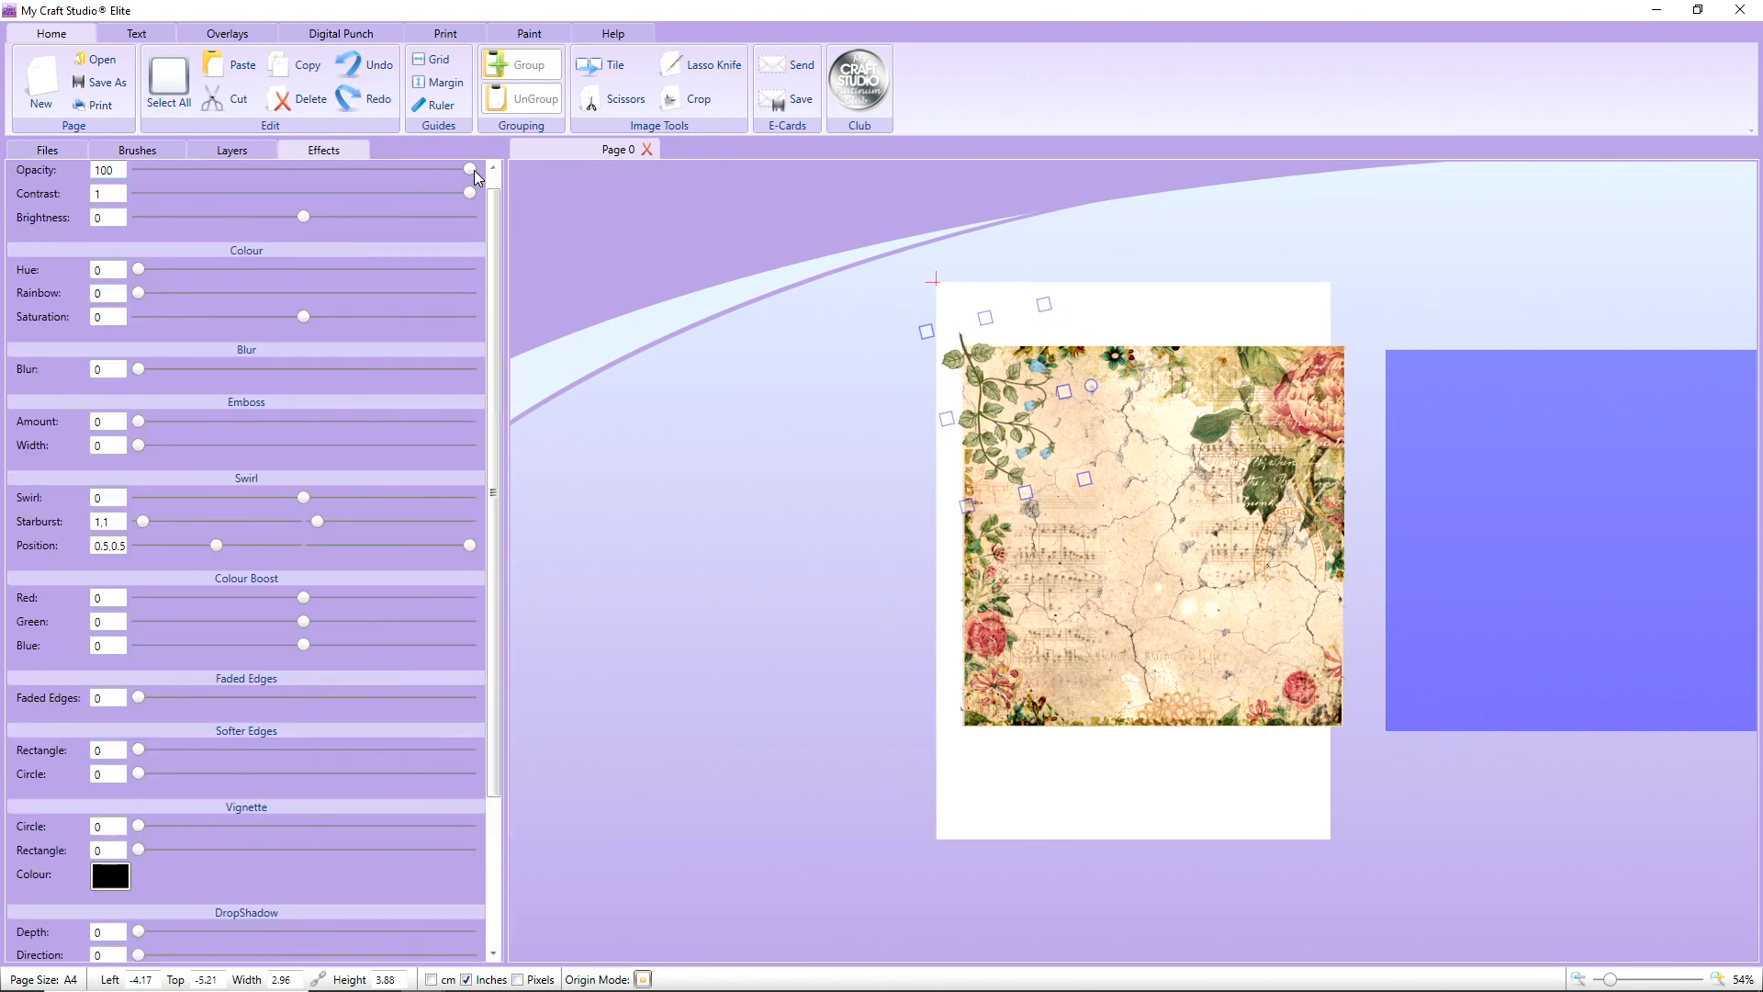
pyautogui.moveTo(474, 171); pyautogui.dragTo(138, 171)
pyautogui.click(725, 354)
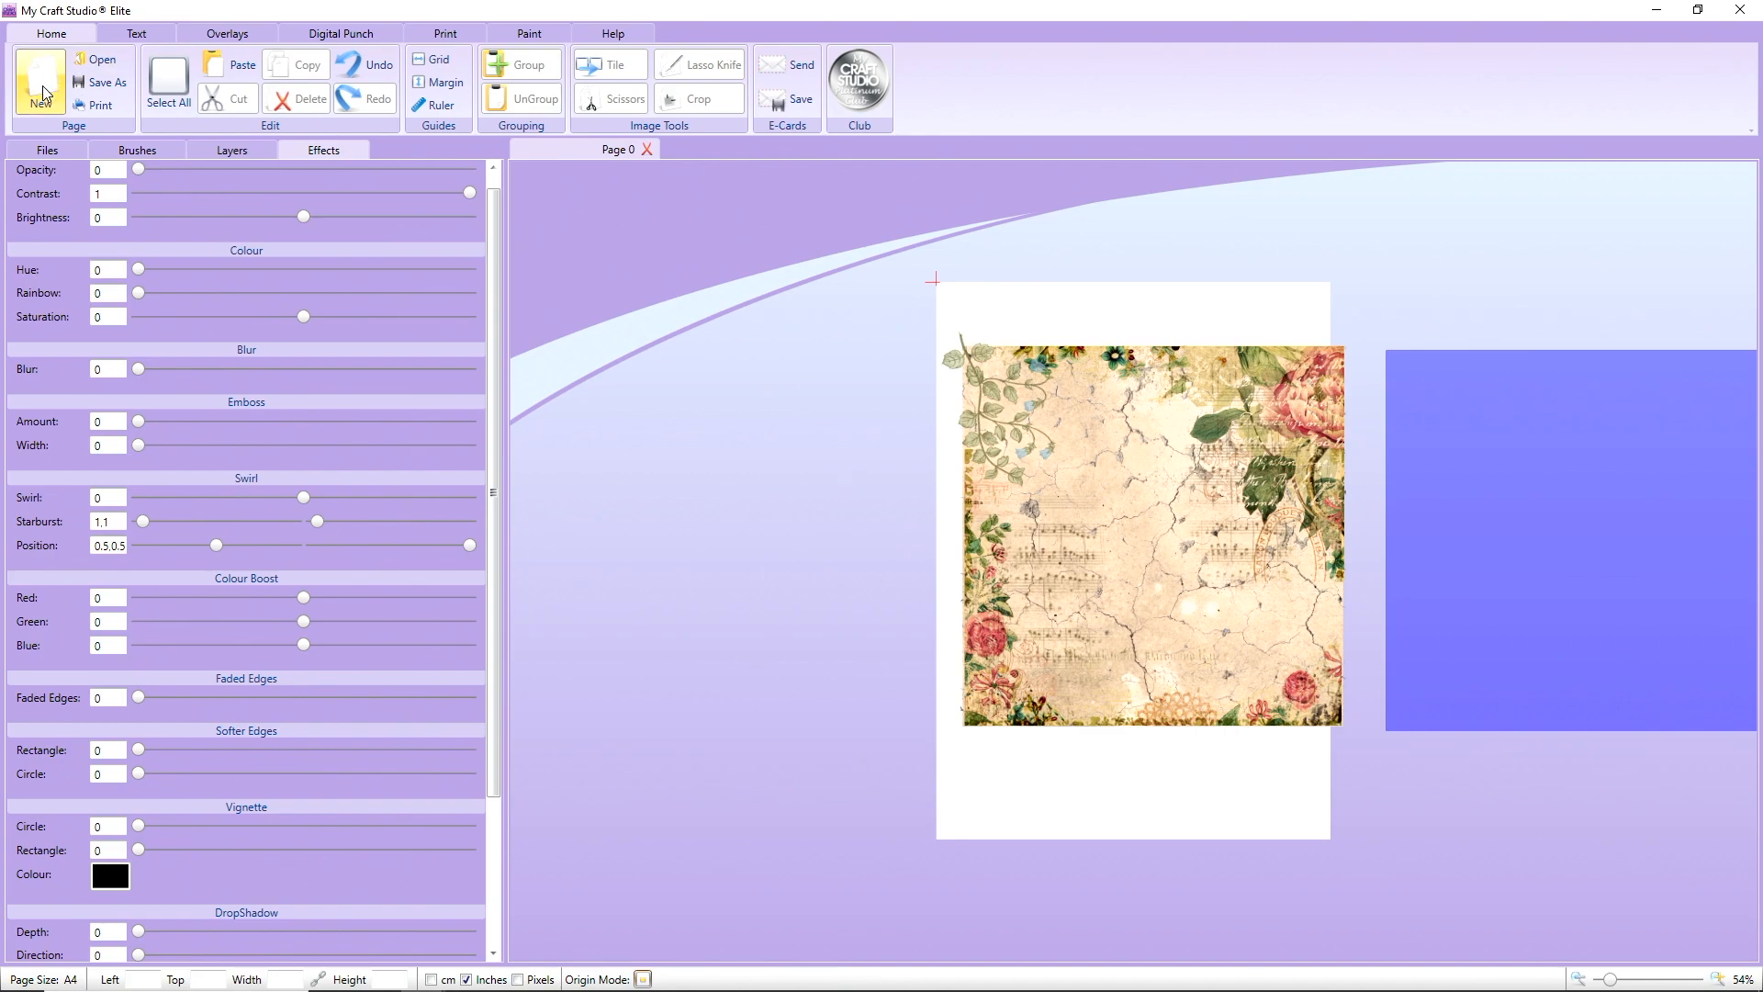
# - Place flower image 142 over the design's lower-right corner and tilt it, about 3.89 by 5.37 inches overall
pyautogui.click(46, 150)
pyautogui.moveTo(248, 706); pyautogui.dragTo(1206, 652)
pyautogui.moveTo(1211, 591); pyautogui.dragTo(1306, 650)
# - Tone down flower 142 with opacity 82 and saturation -38
pyautogui.click(313, 147)
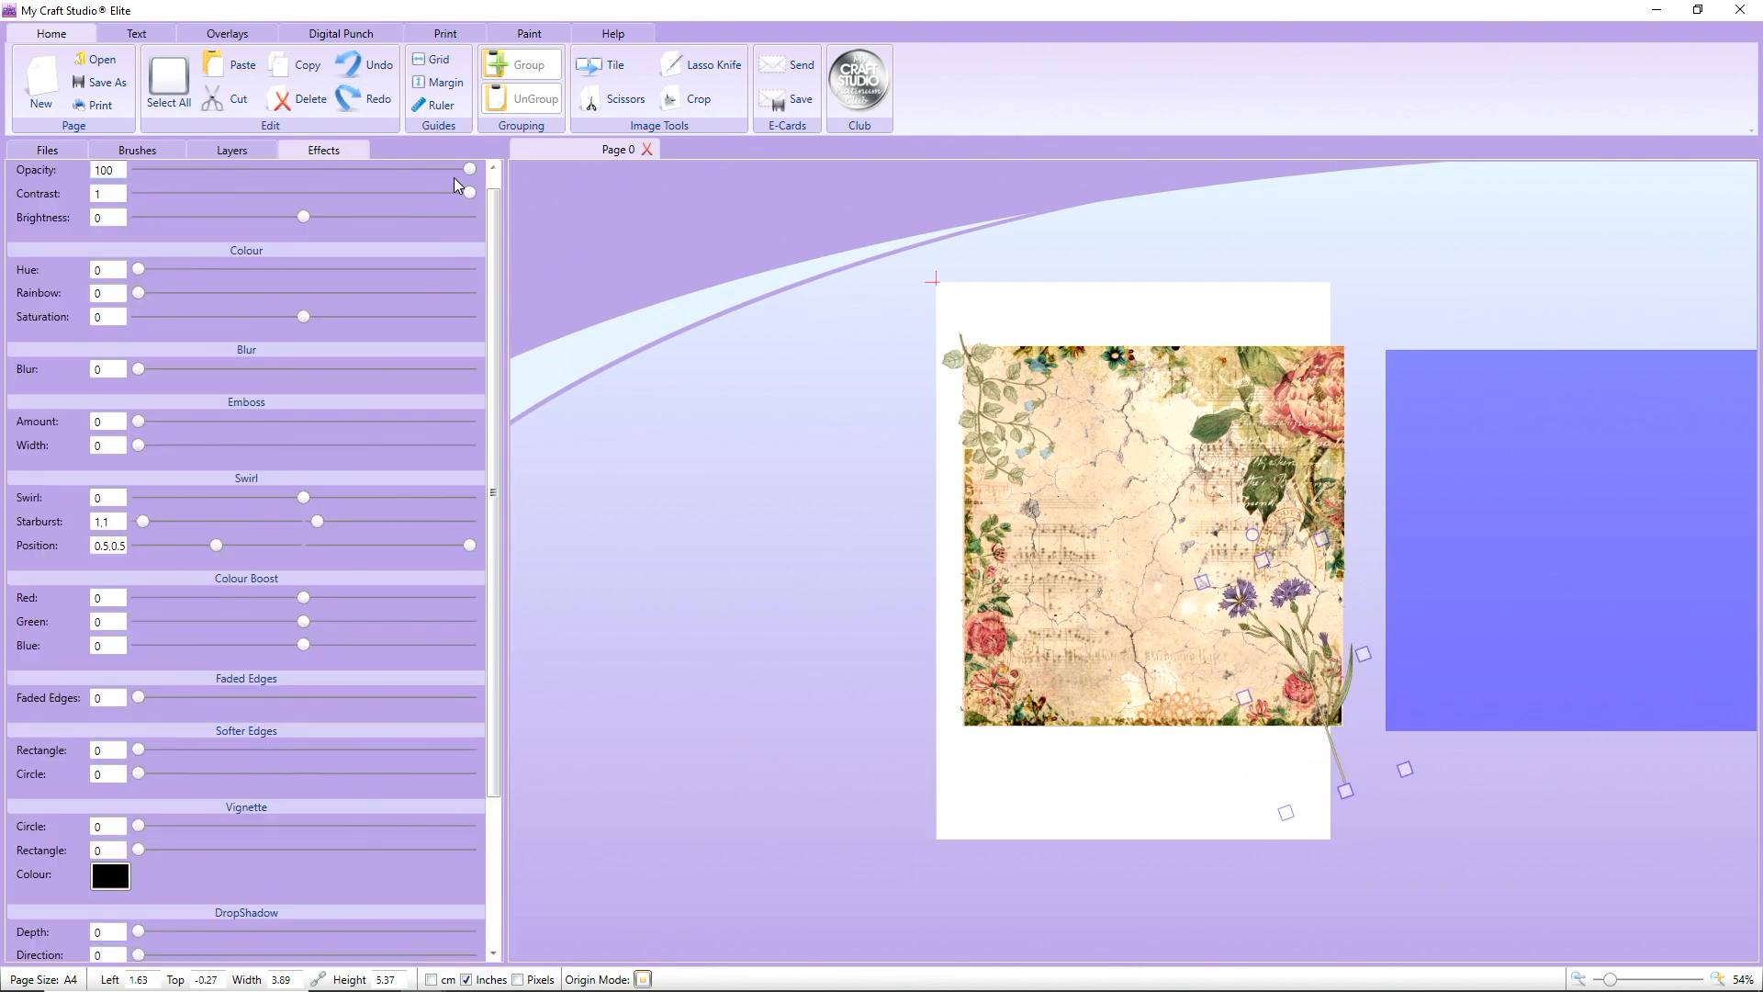
pyautogui.moveTo(471, 170); pyautogui.dragTo(410, 171)
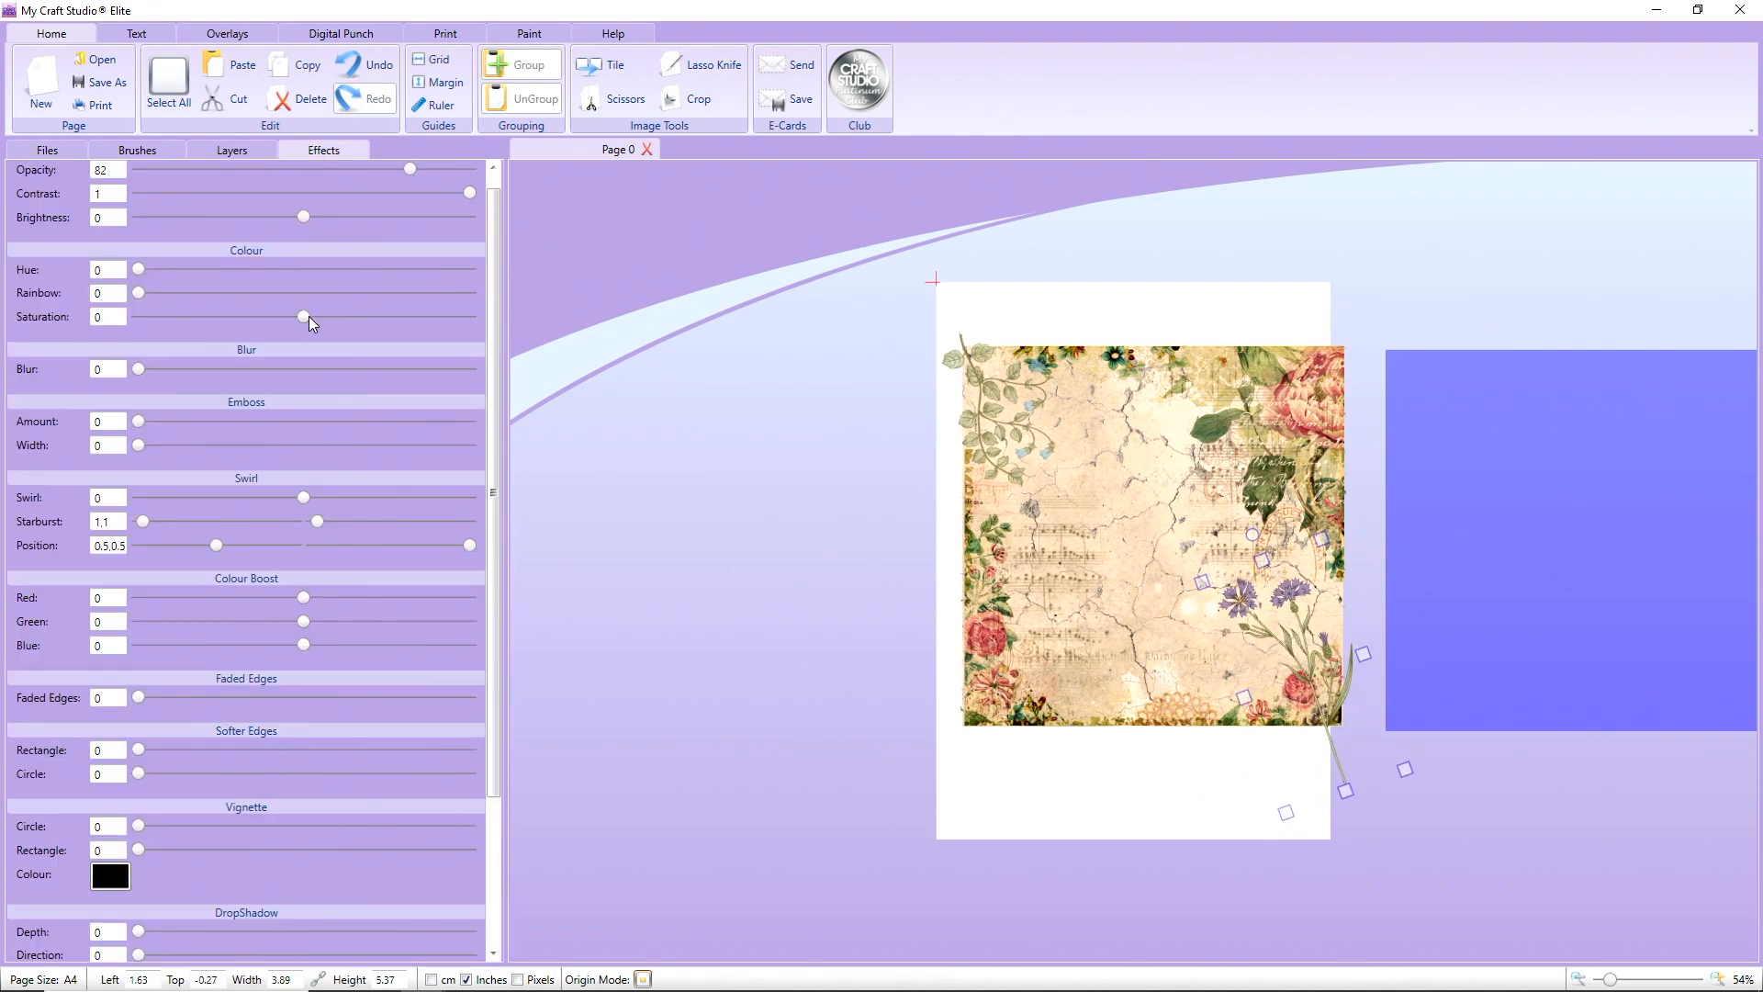
pyautogui.moveTo(304, 317)
pyautogui.mouseDown()
pyautogui.moveTo(208, 331)
pyautogui.moveTo(290, 330)
pyautogui.mouseUp()
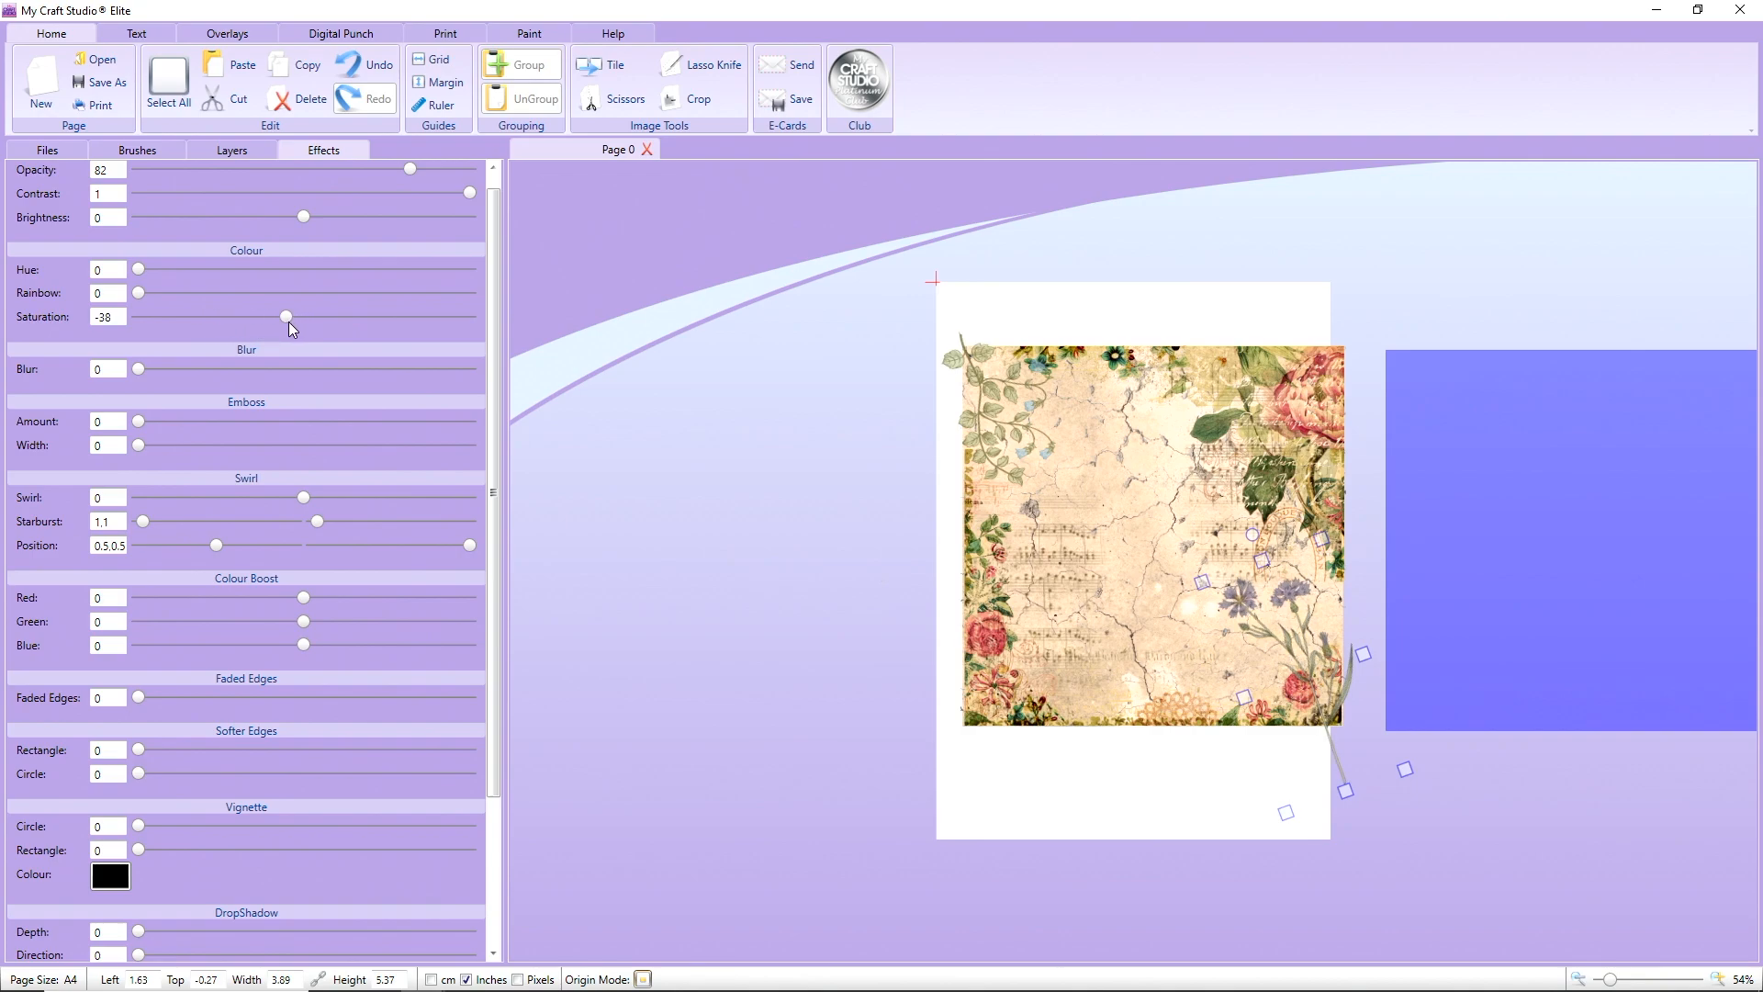
# - Duplicate flower 142 and set the copy lower in the same corner, tilted further left and about 3.58 by 3.54 inches overall
pyautogui.rightClick(1308, 677)
pyautogui.rightClick(1350, 700)
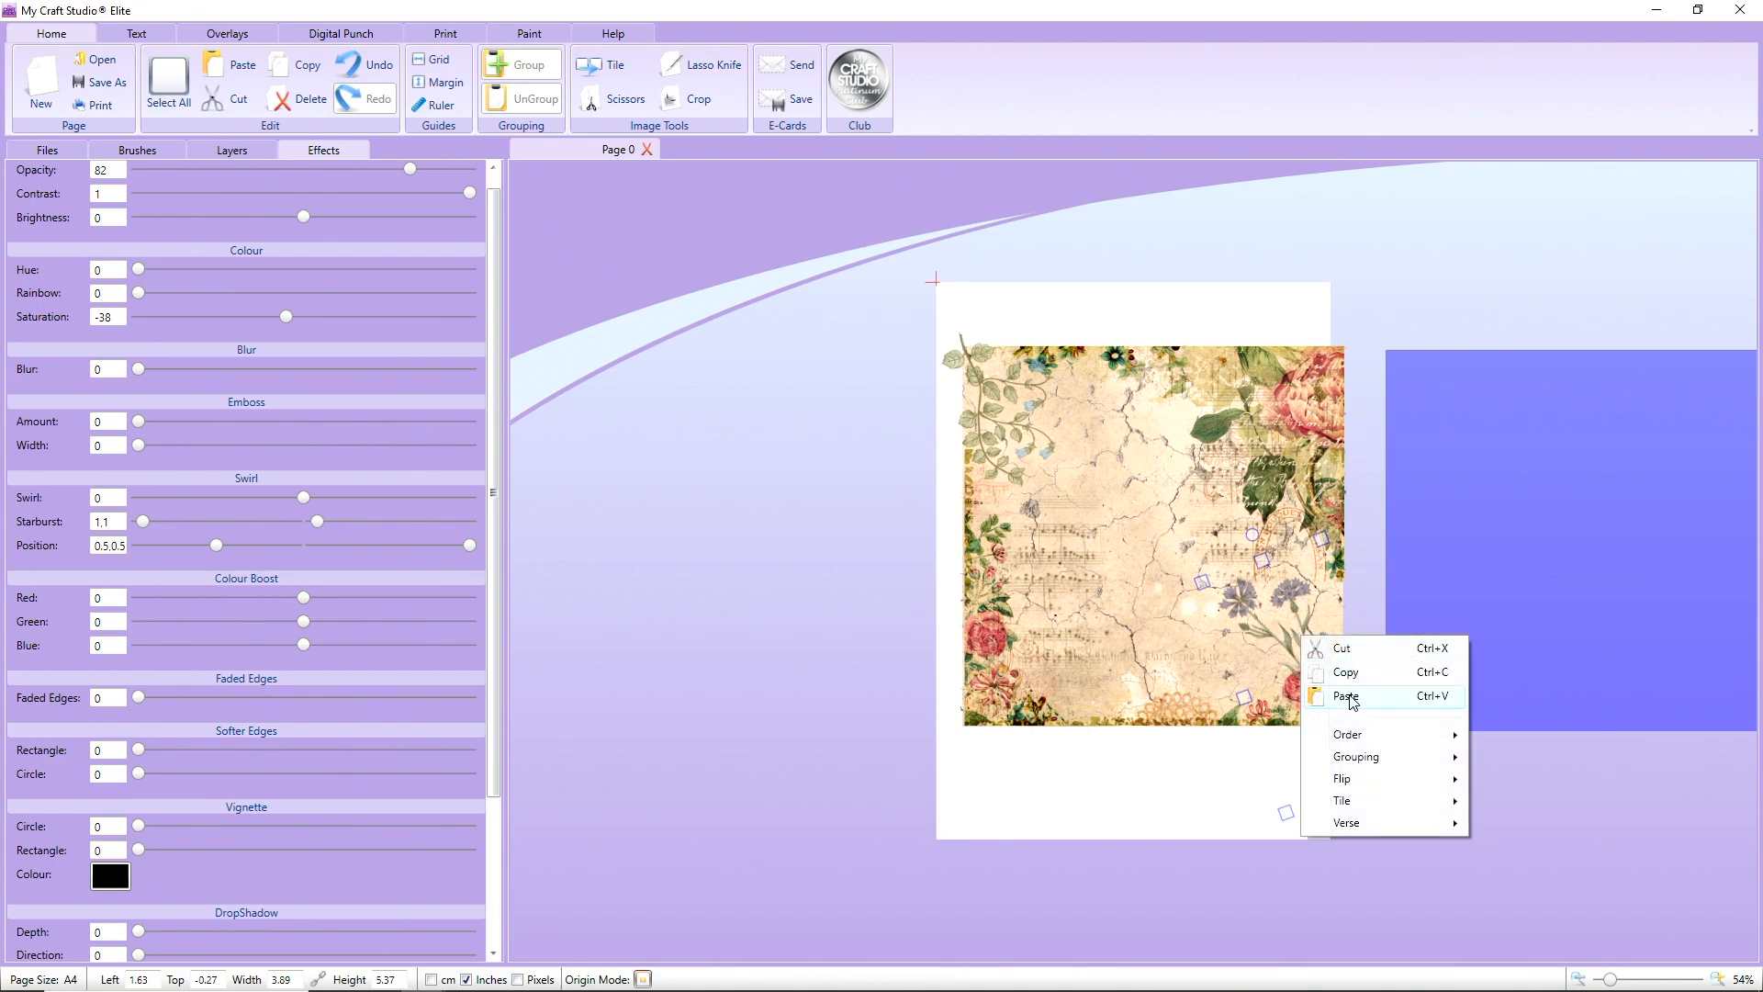
pyautogui.moveTo(1253, 534); pyautogui.dragTo(1252, 605)
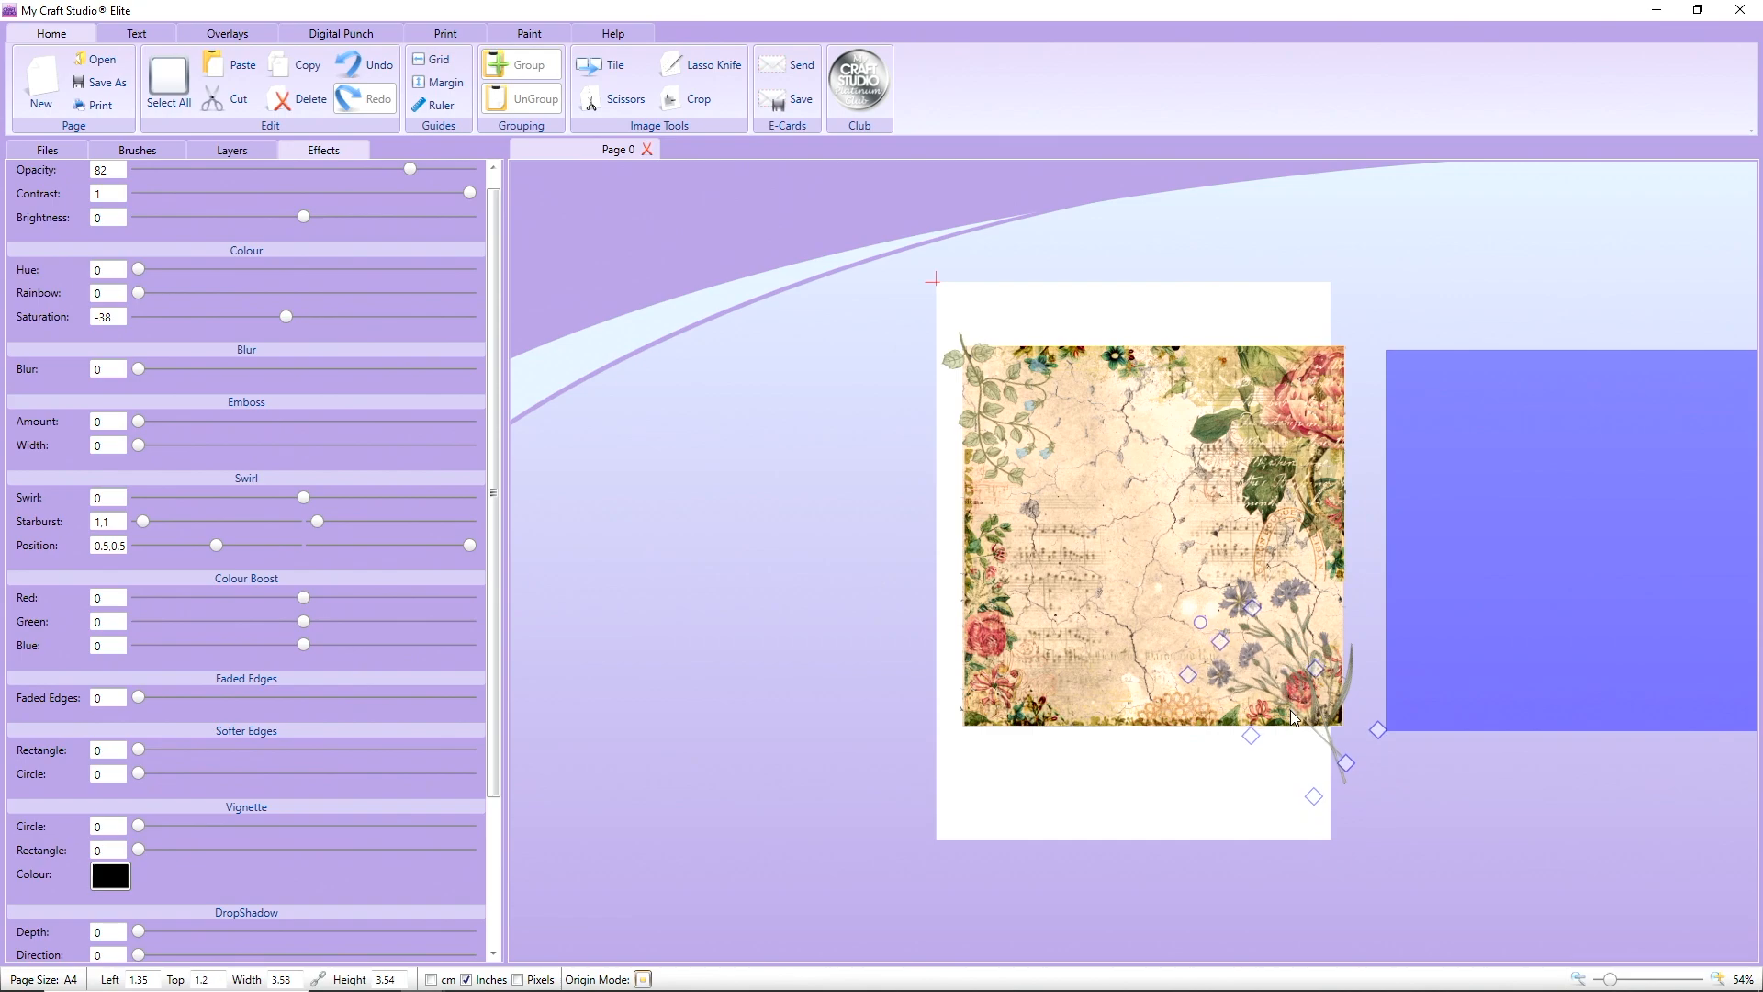
# - Move leafy sprig 138 off the page and set an inverted copy of flower 142, about 2.51 by 3.75 inches, over the upper-left corner
pyautogui.click(854, 495)
pyautogui.moveTo(1001, 387); pyautogui.dragTo(737, 334)
pyautogui.rightClick(962, 378)
pyautogui.click(1247, 588)
pyautogui.moveTo(1245, 607); pyautogui.dragTo(1020, 399)
pyautogui.moveTo(1029, 329); pyautogui.dragTo(1108, 446)
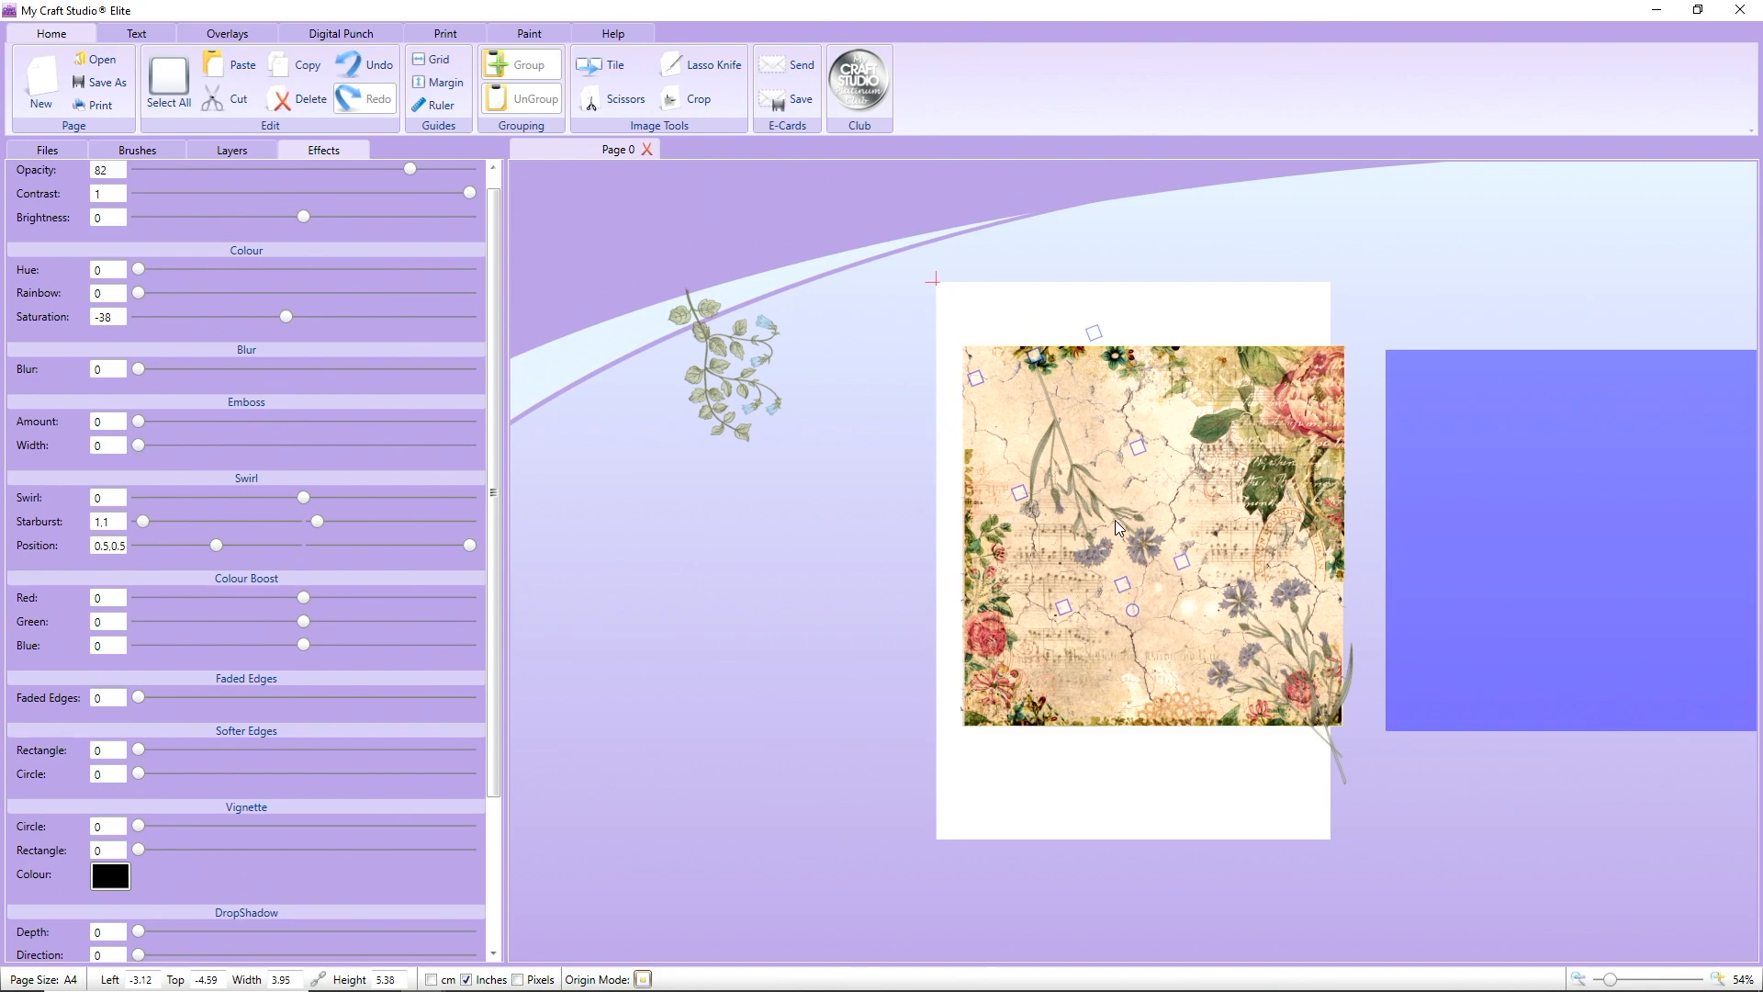
pyautogui.moveTo(1114, 520); pyautogui.dragTo(1032, 415)
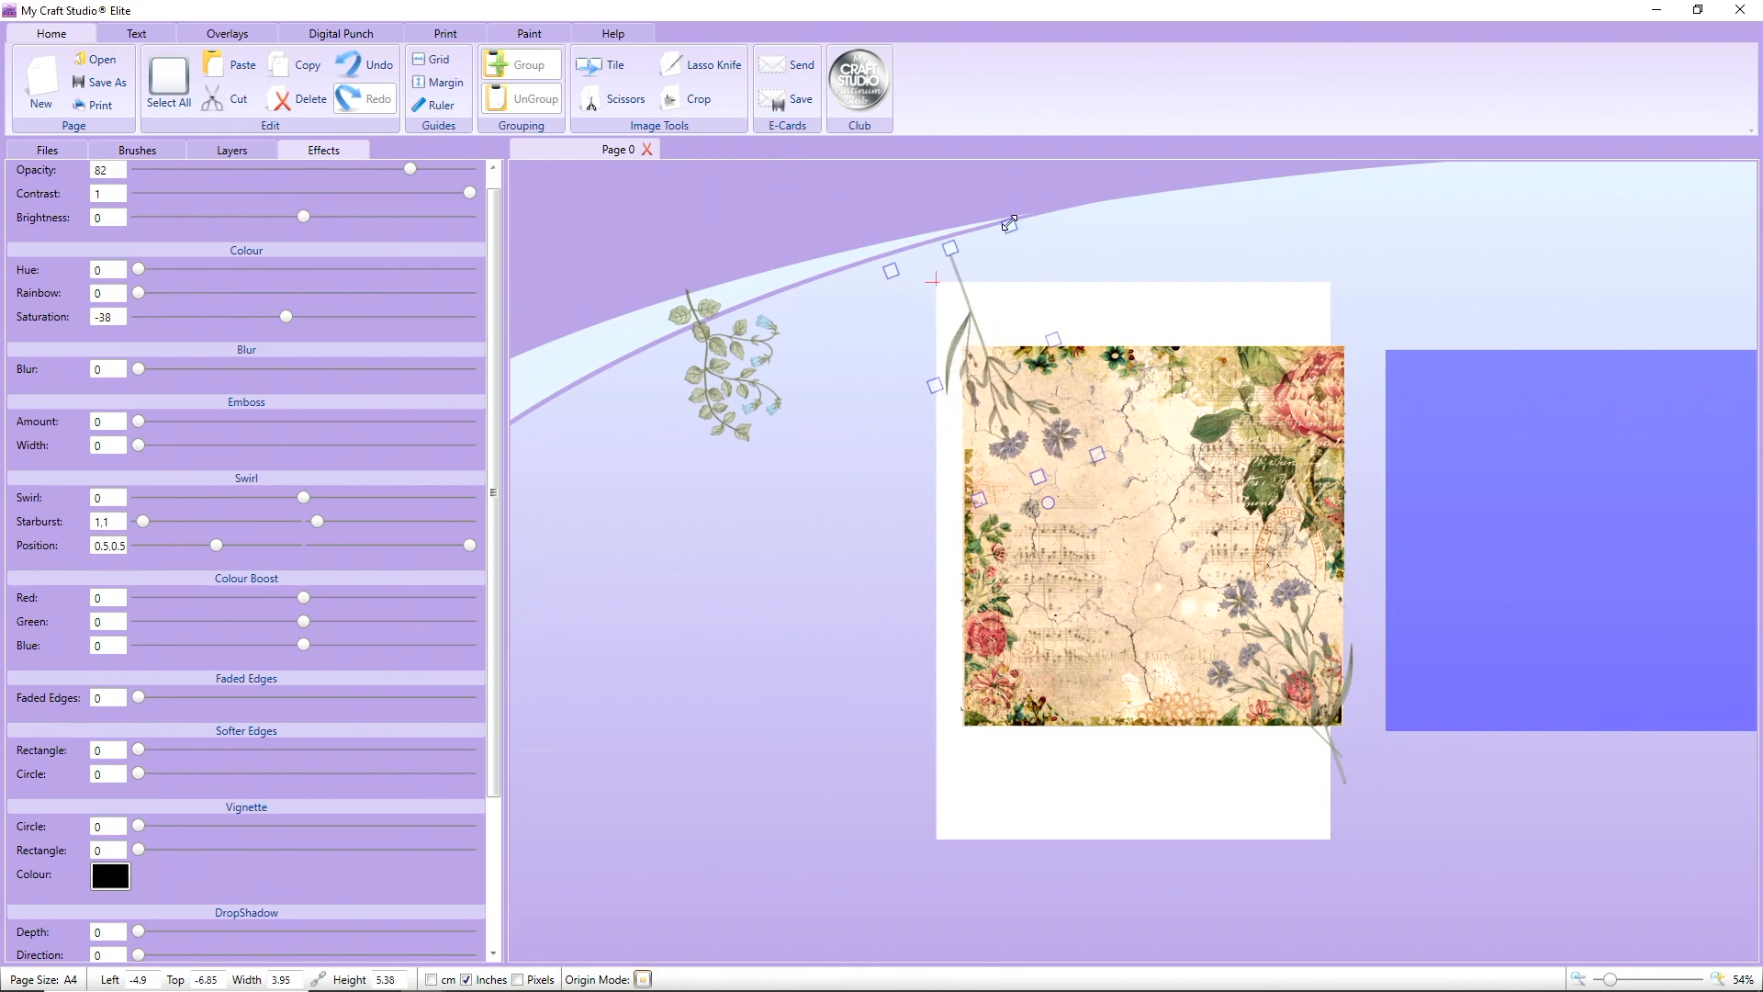
pyautogui.moveTo(1009, 224); pyautogui.dragTo(1003, 301)
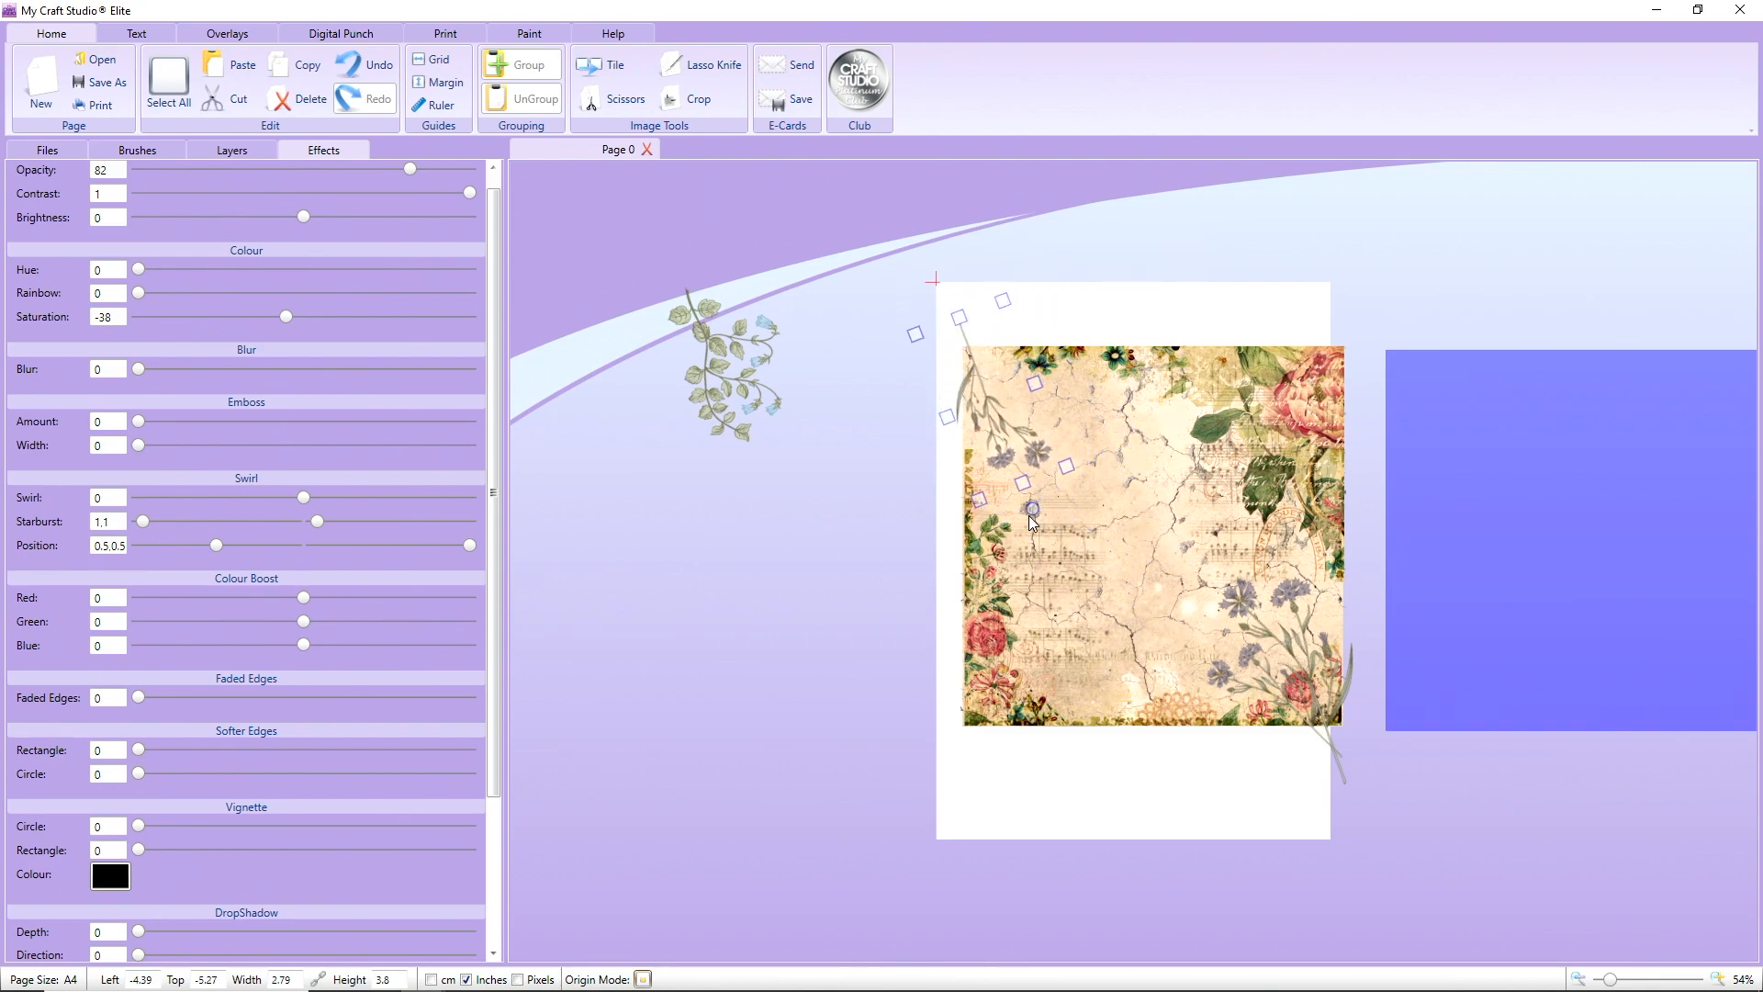
pyautogui.moveTo(1030, 509); pyautogui.dragTo(999, 421)
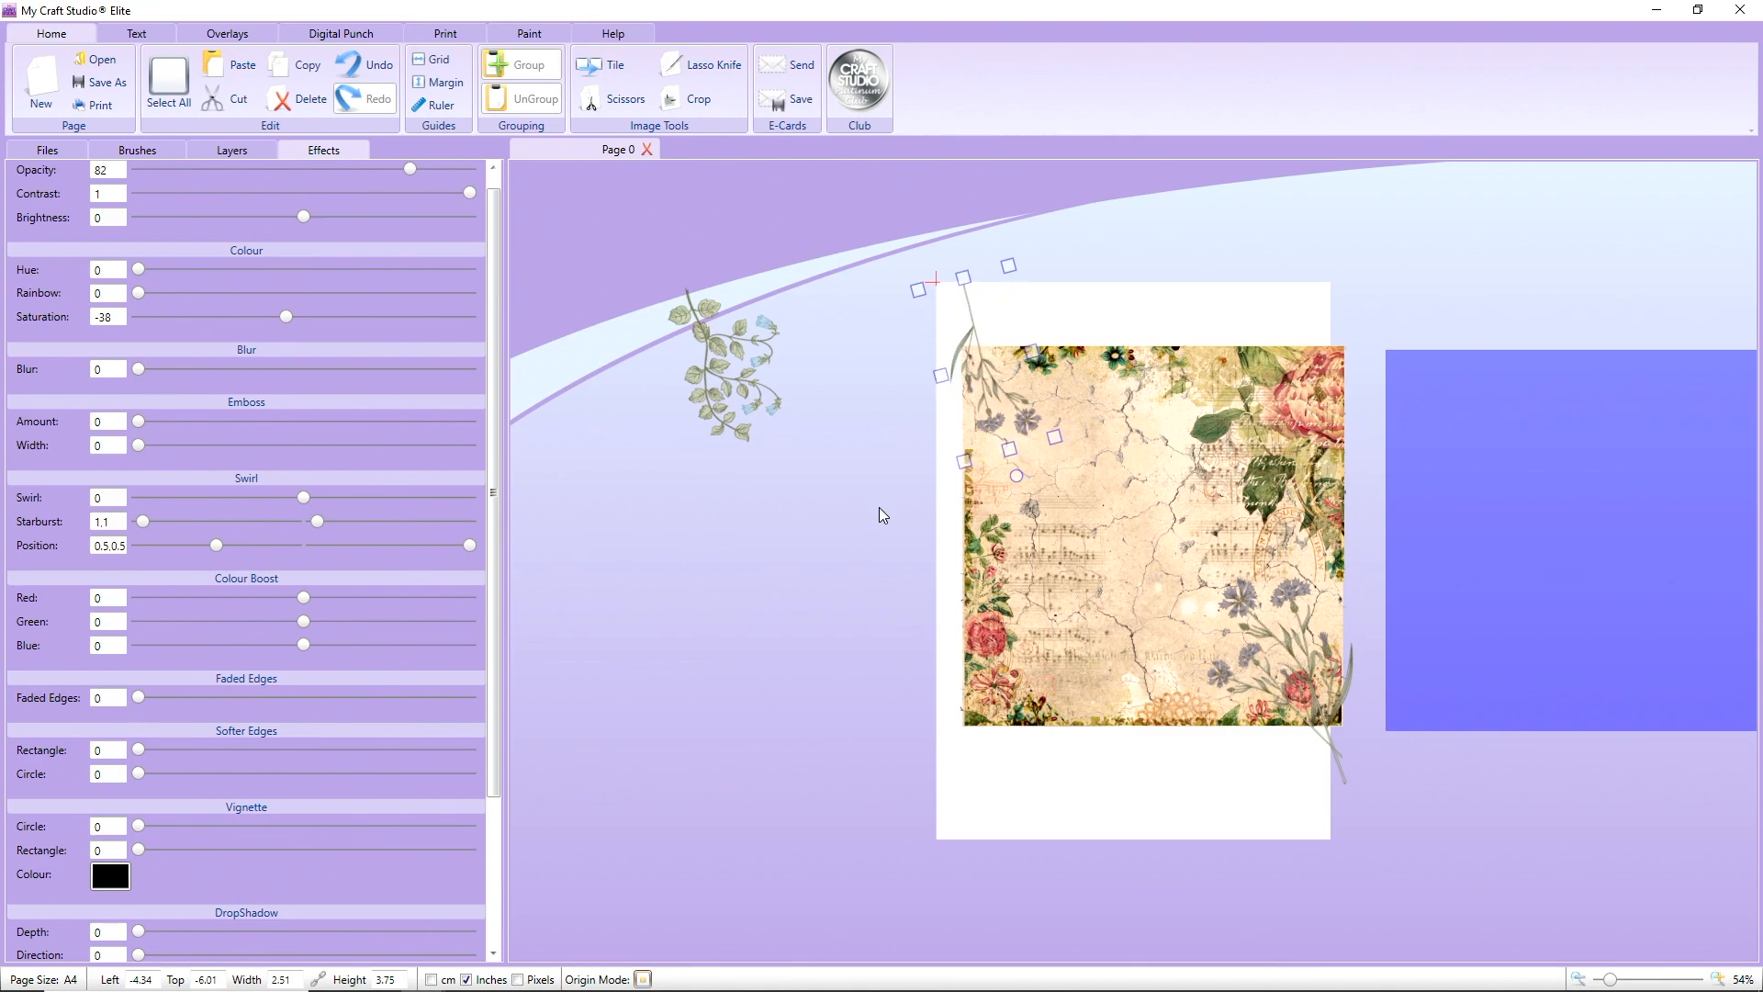
# - Move the blue square further right of the page and delete the leafy sprig set aside left of it
pyautogui.moveTo(1420, 593); pyautogui.dragTo(1488, 580)
pyautogui.click(751, 402)
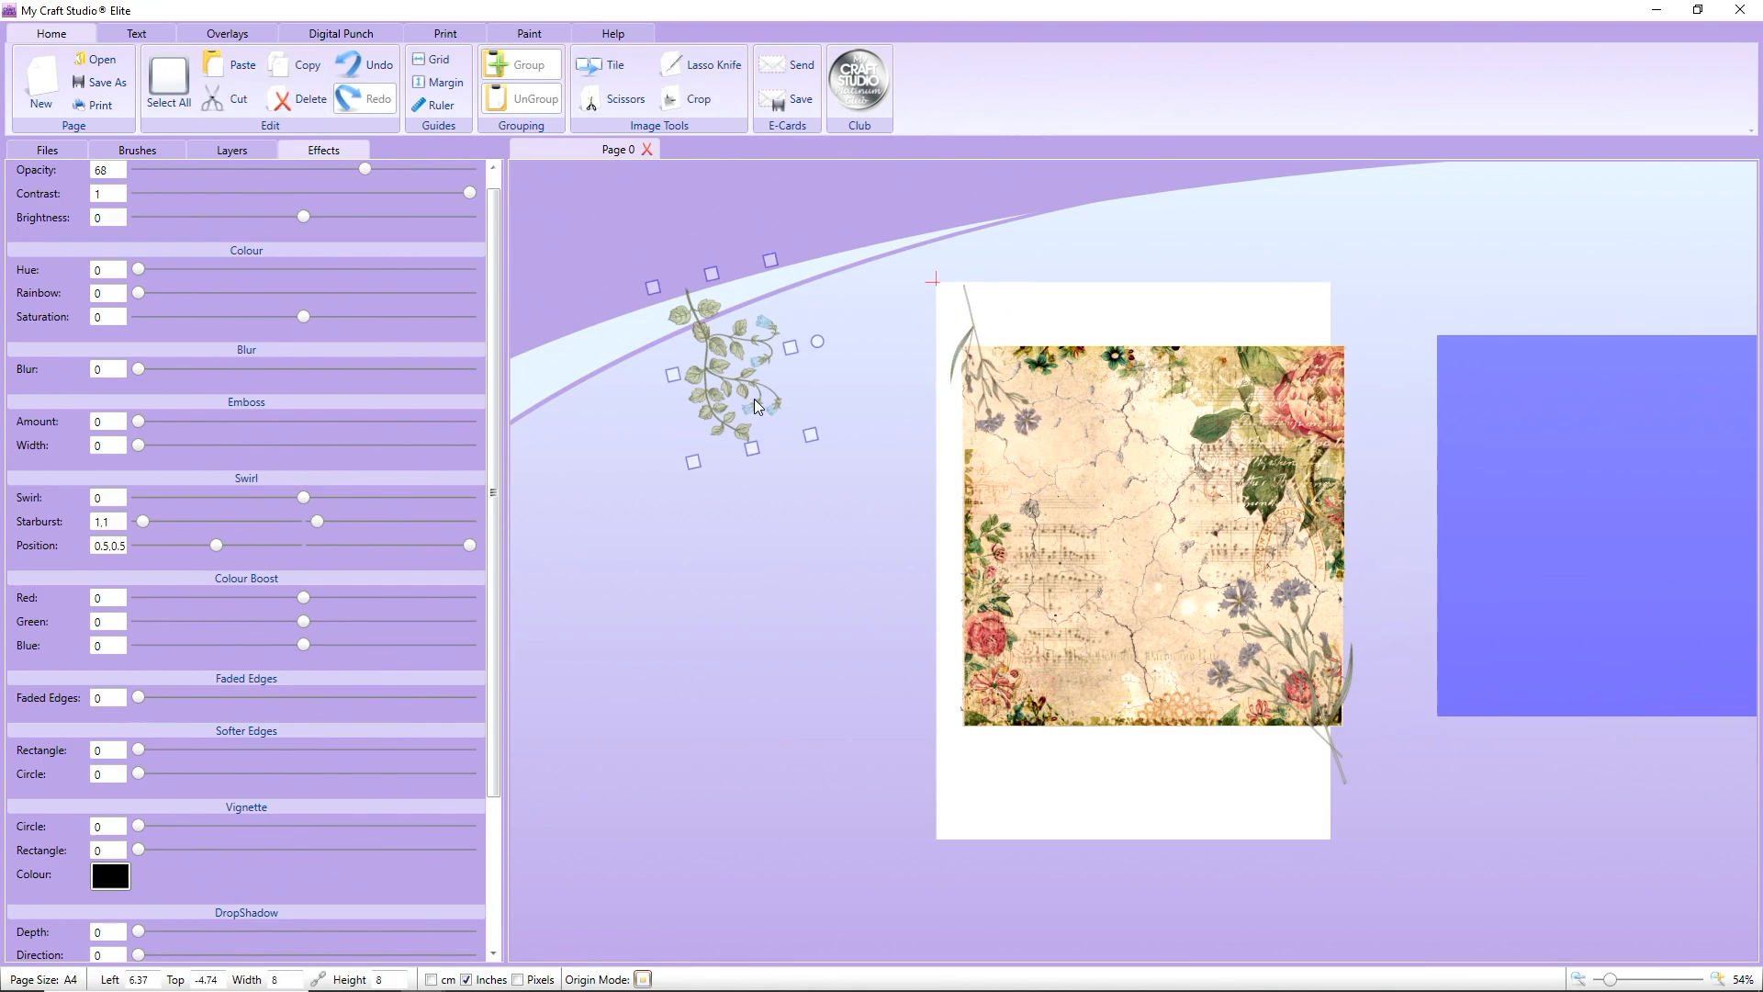
pyautogui.click(272, 109)
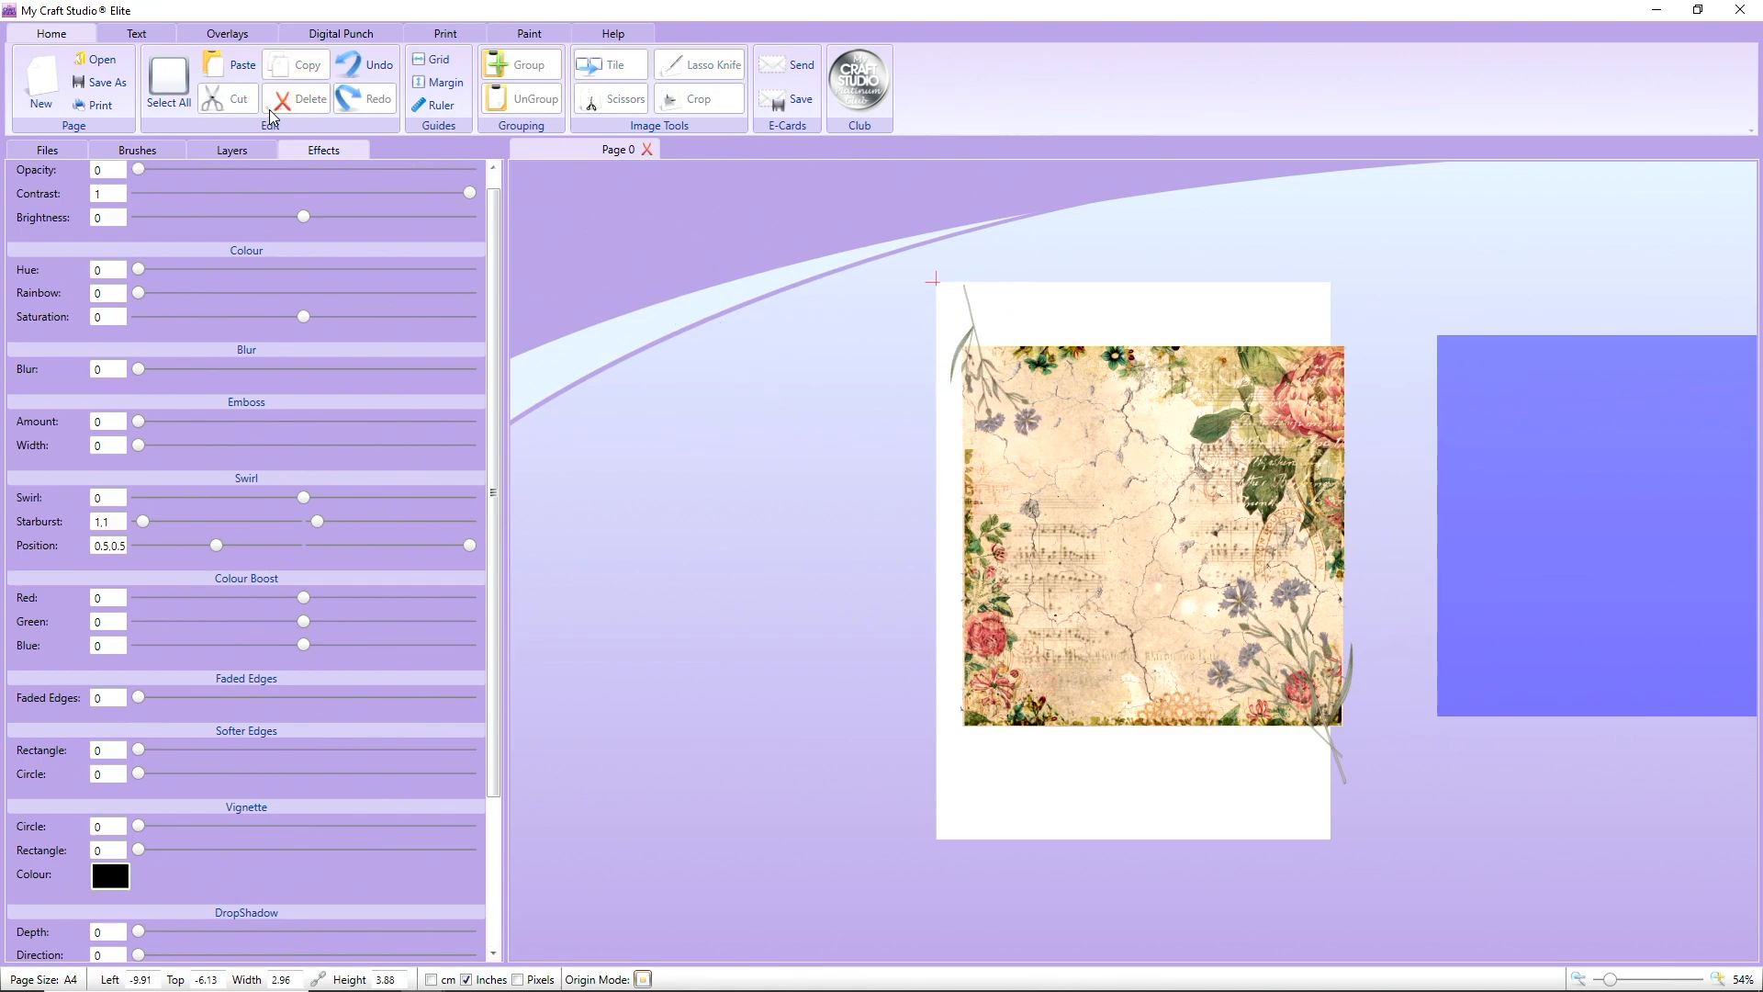
# - Show the layer list, enclose the floral design in a selection and group the selected layers into one object
pyautogui.click(204, 149)
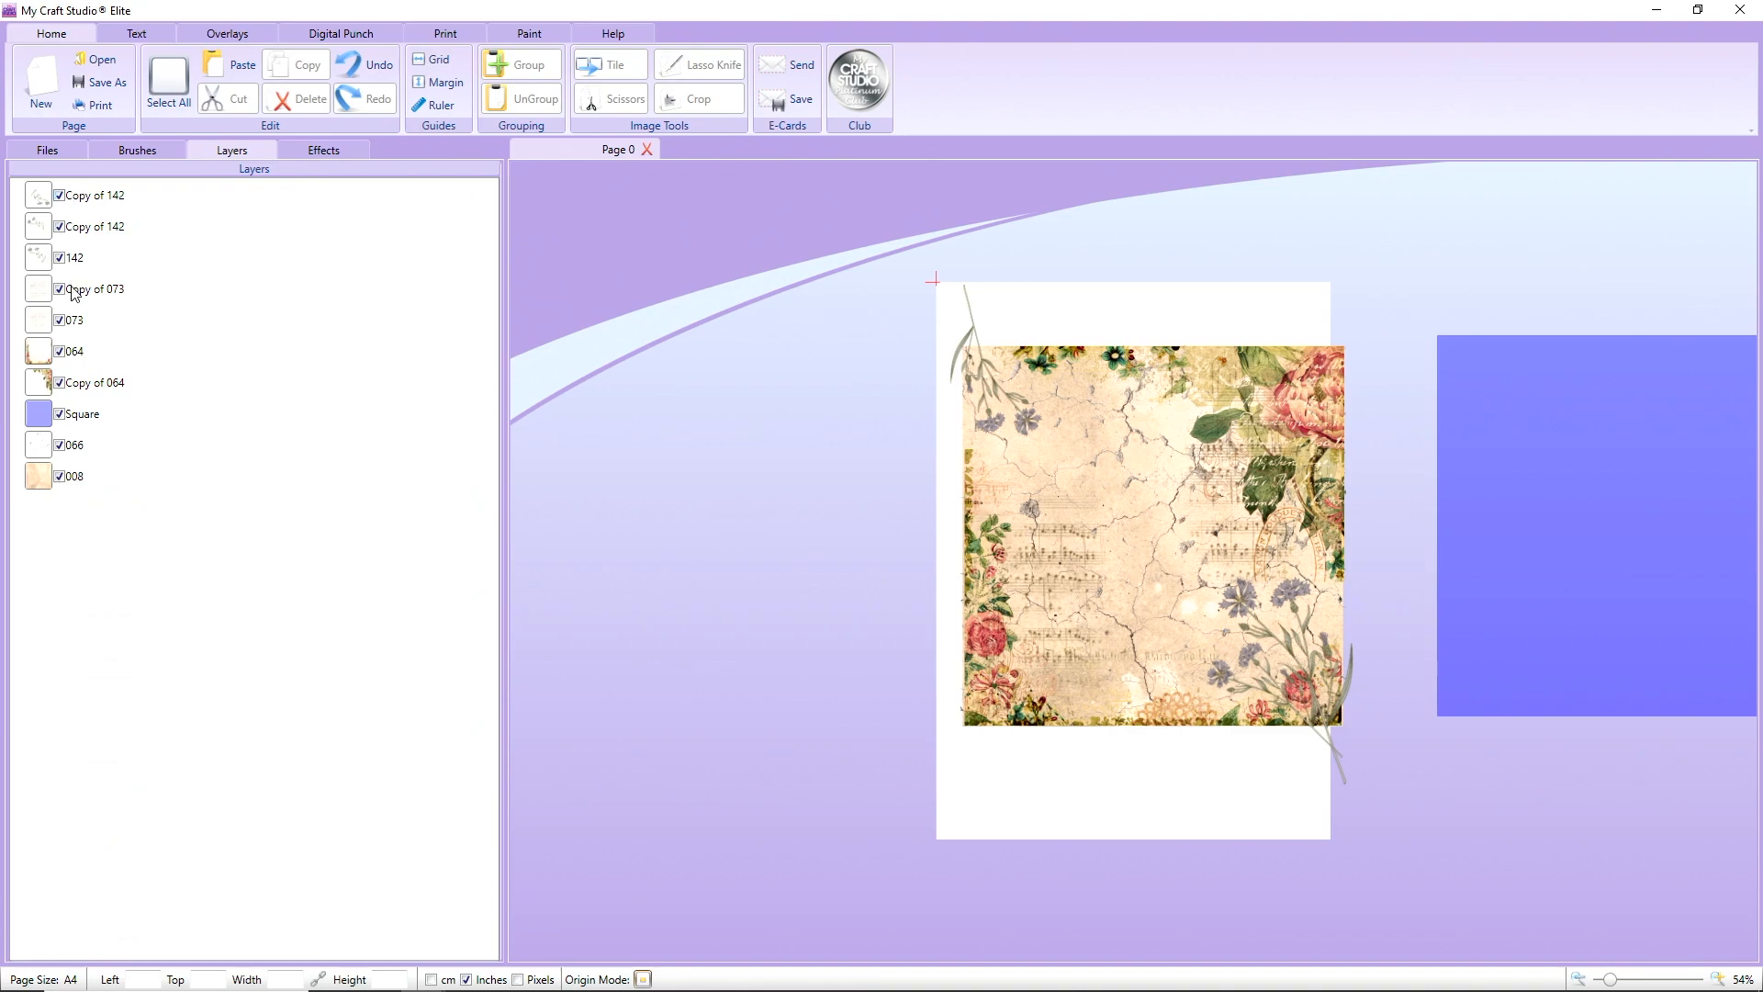
pyautogui.click(67, 386)
pyautogui.click(71, 485)
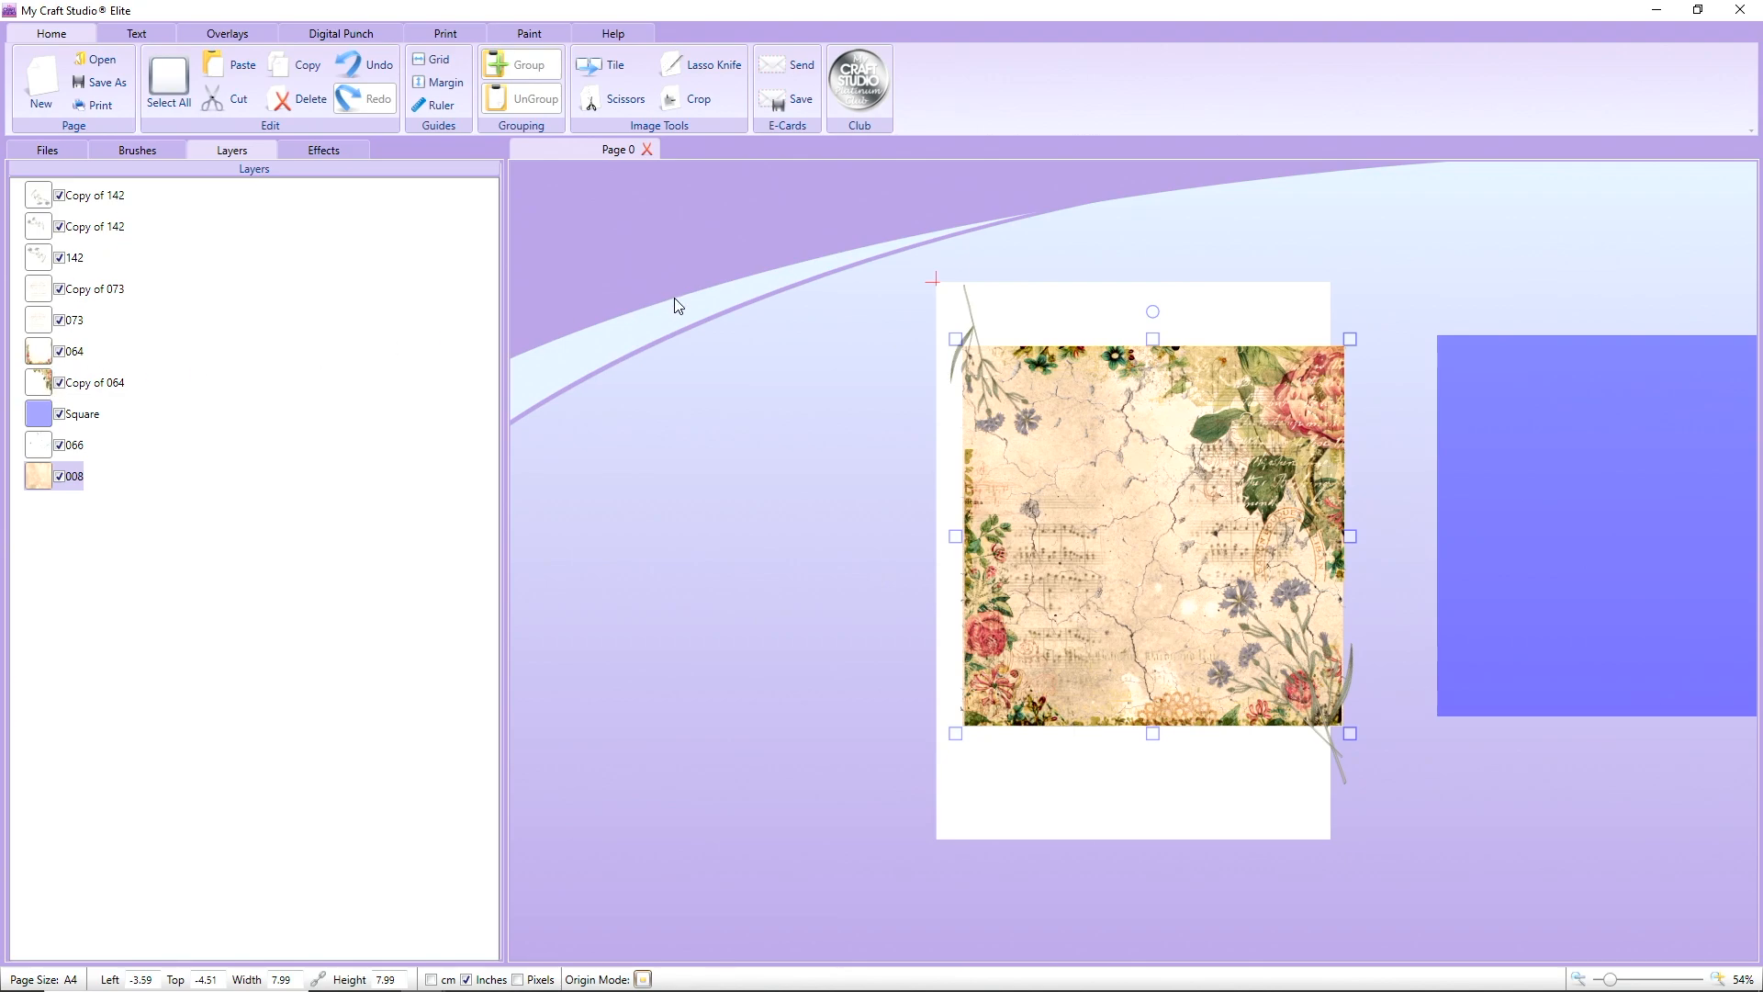
pyautogui.moveTo(816, 198); pyautogui.dragTo(1413, 802)
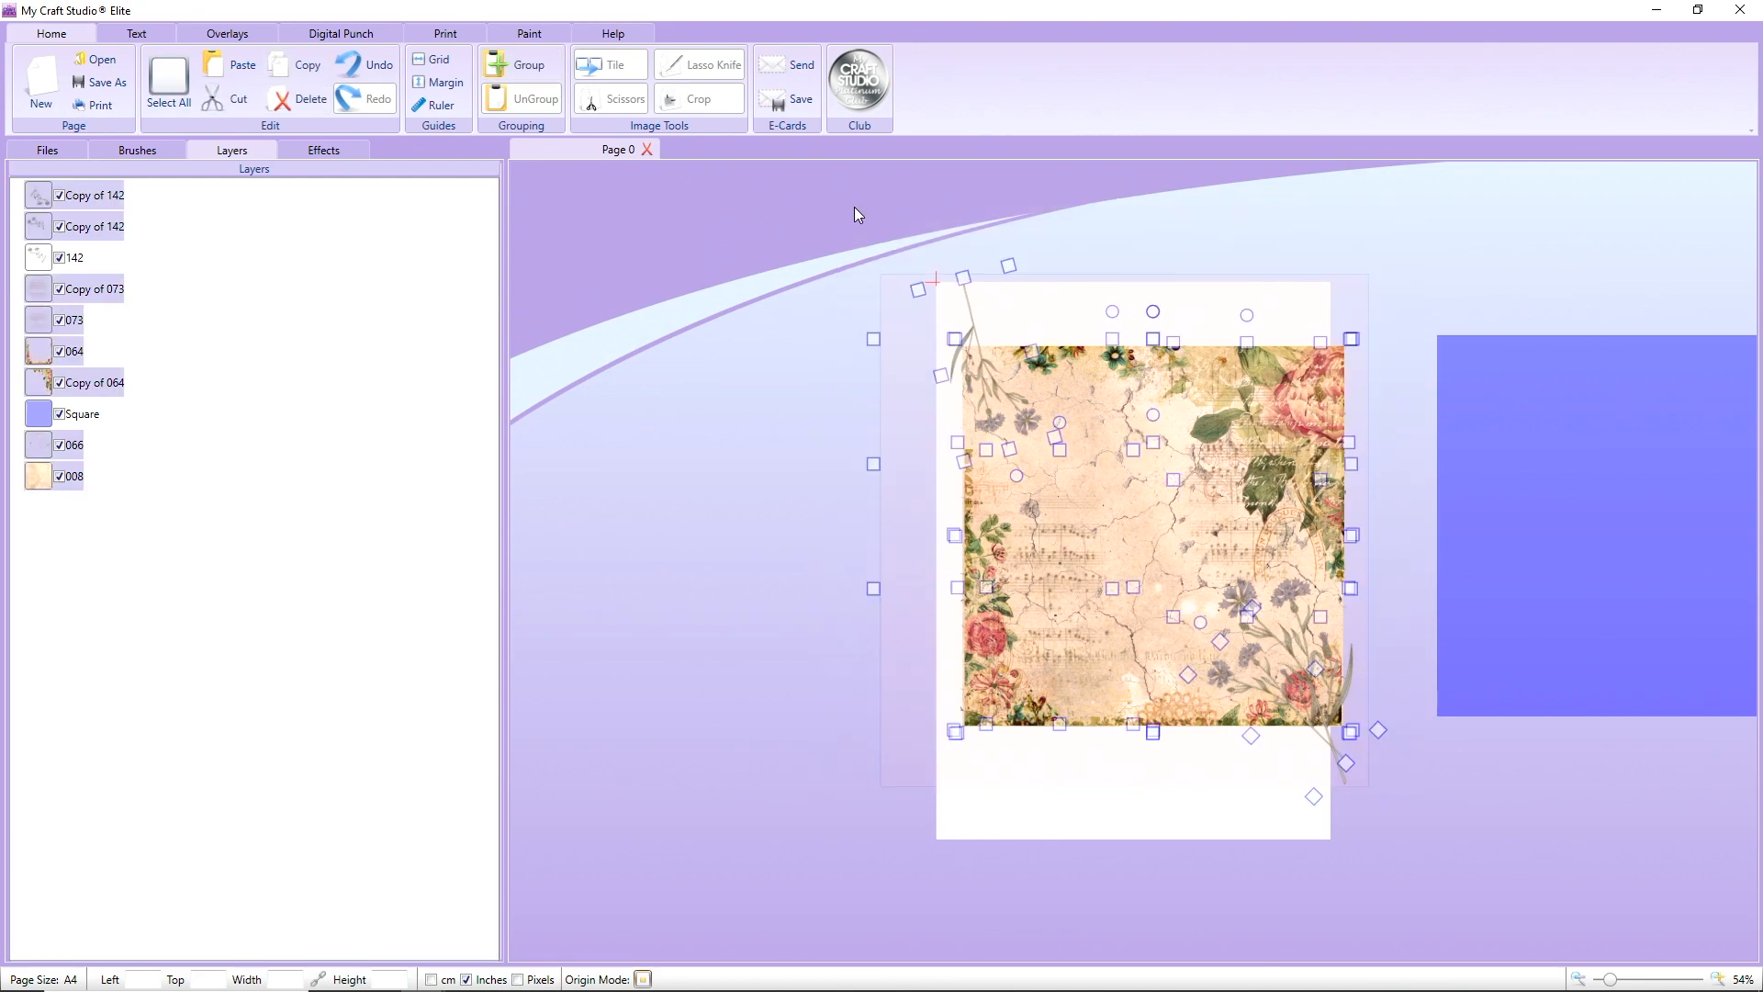
pyautogui.click(522, 66)
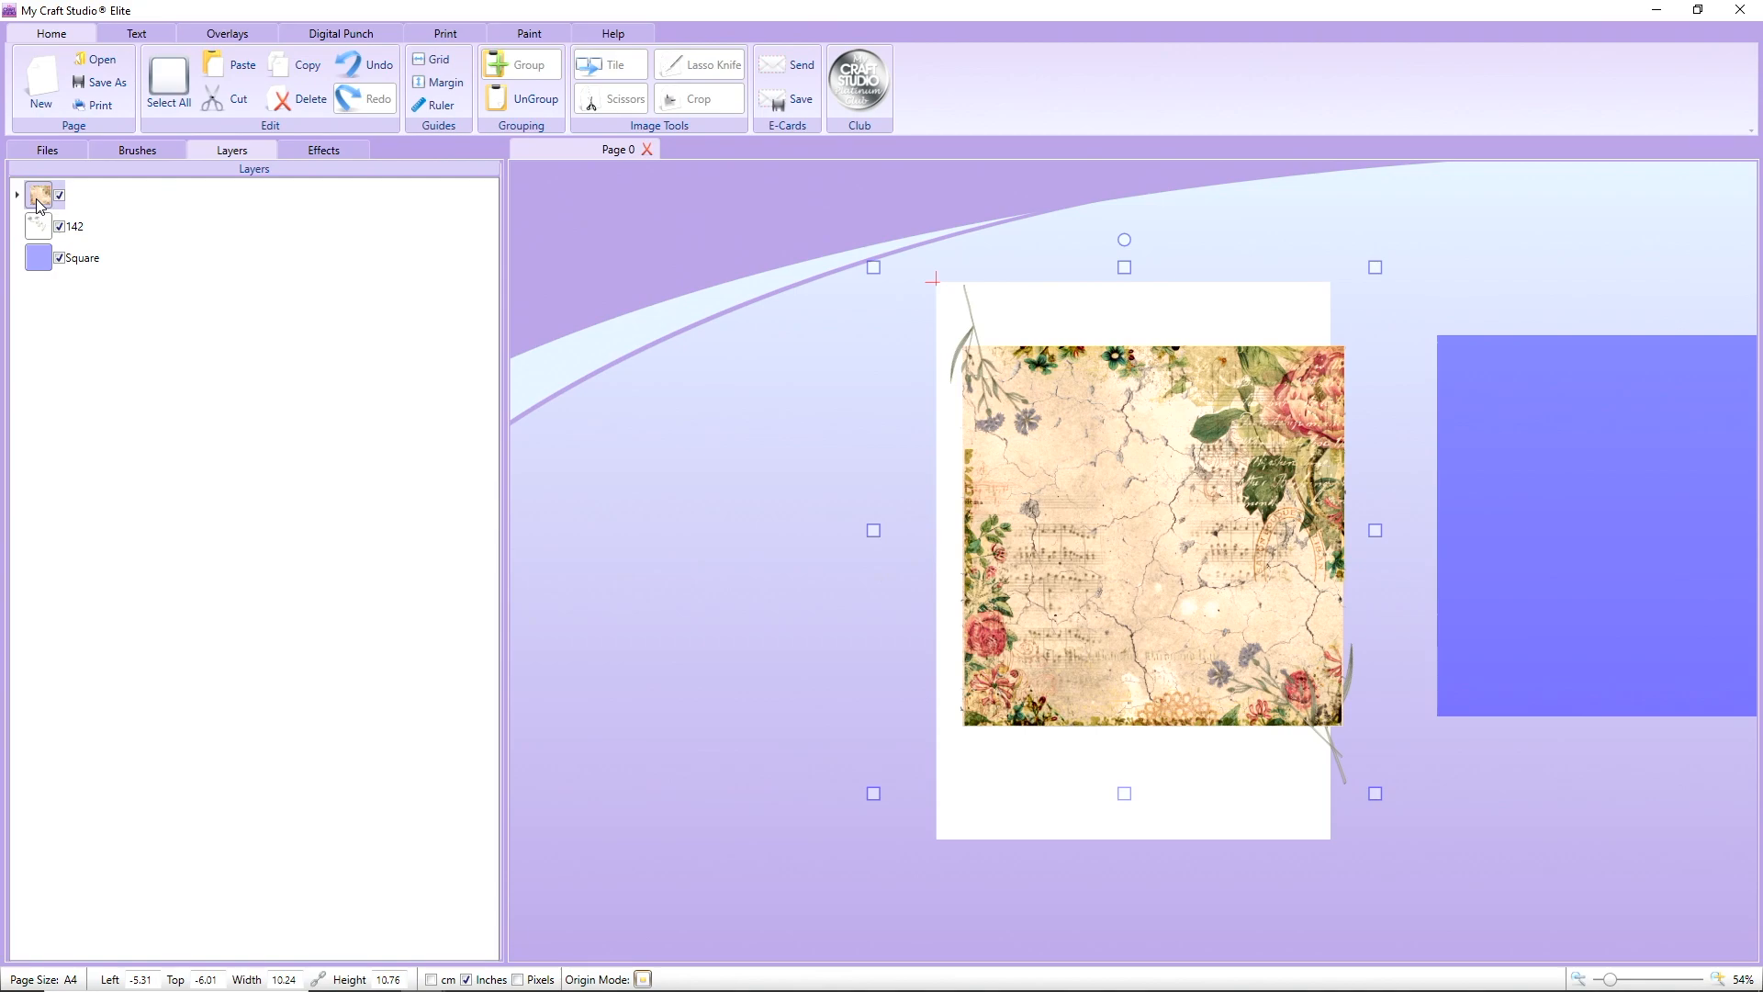
# - Try moving the ungrouped flower 142 layer slightly right, and undo both that move and the grouping of the floral design
pyautogui.click(37, 227)
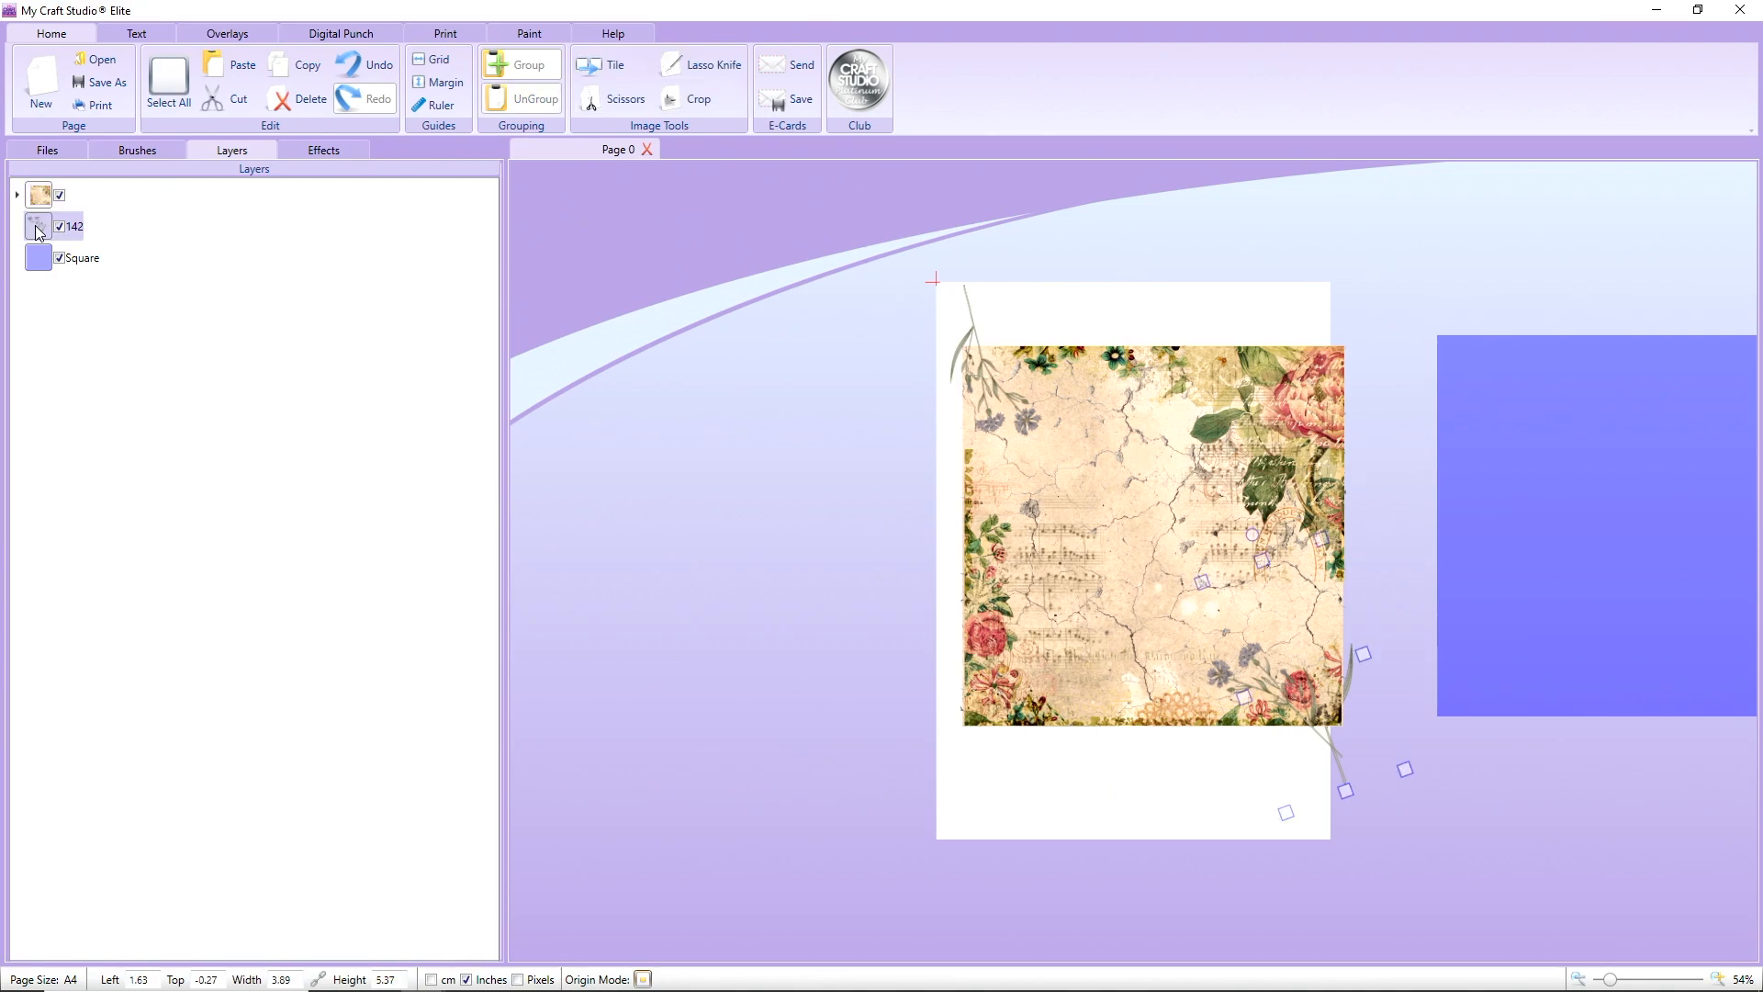
pyautogui.moveTo(1359, 774); pyautogui.dragTo(1379, 755)
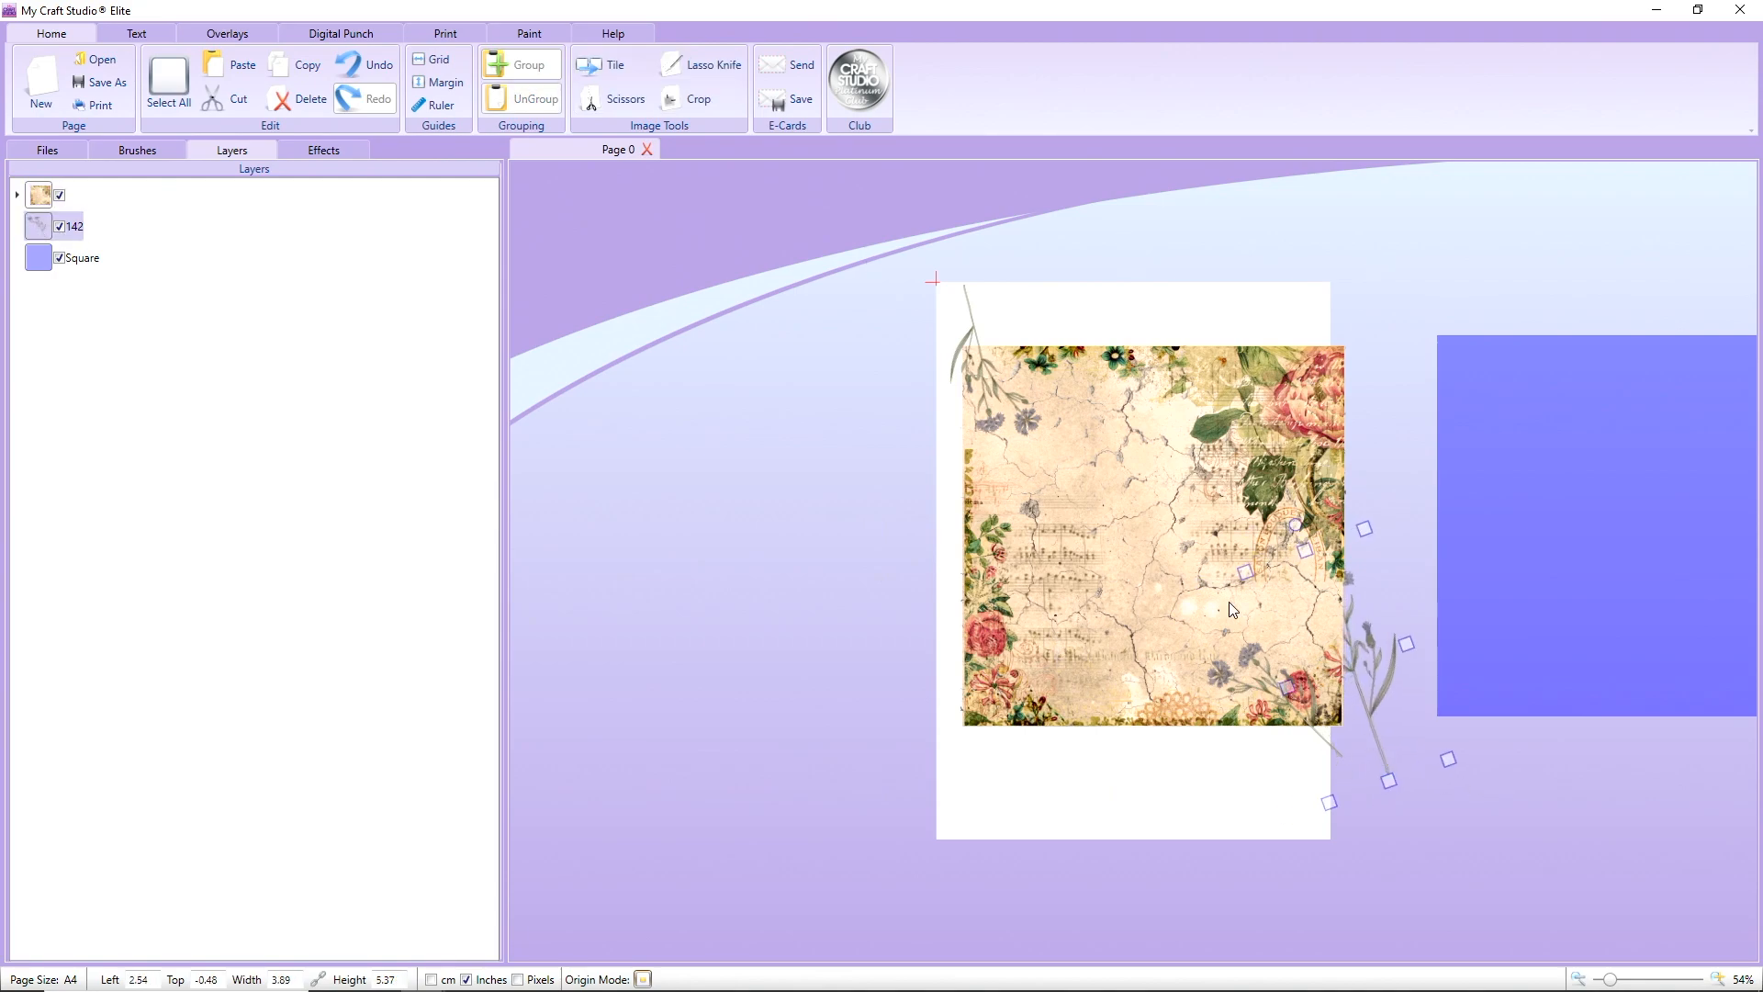
pyautogui.click(377, 66)
pyautogui.click(377, 66)
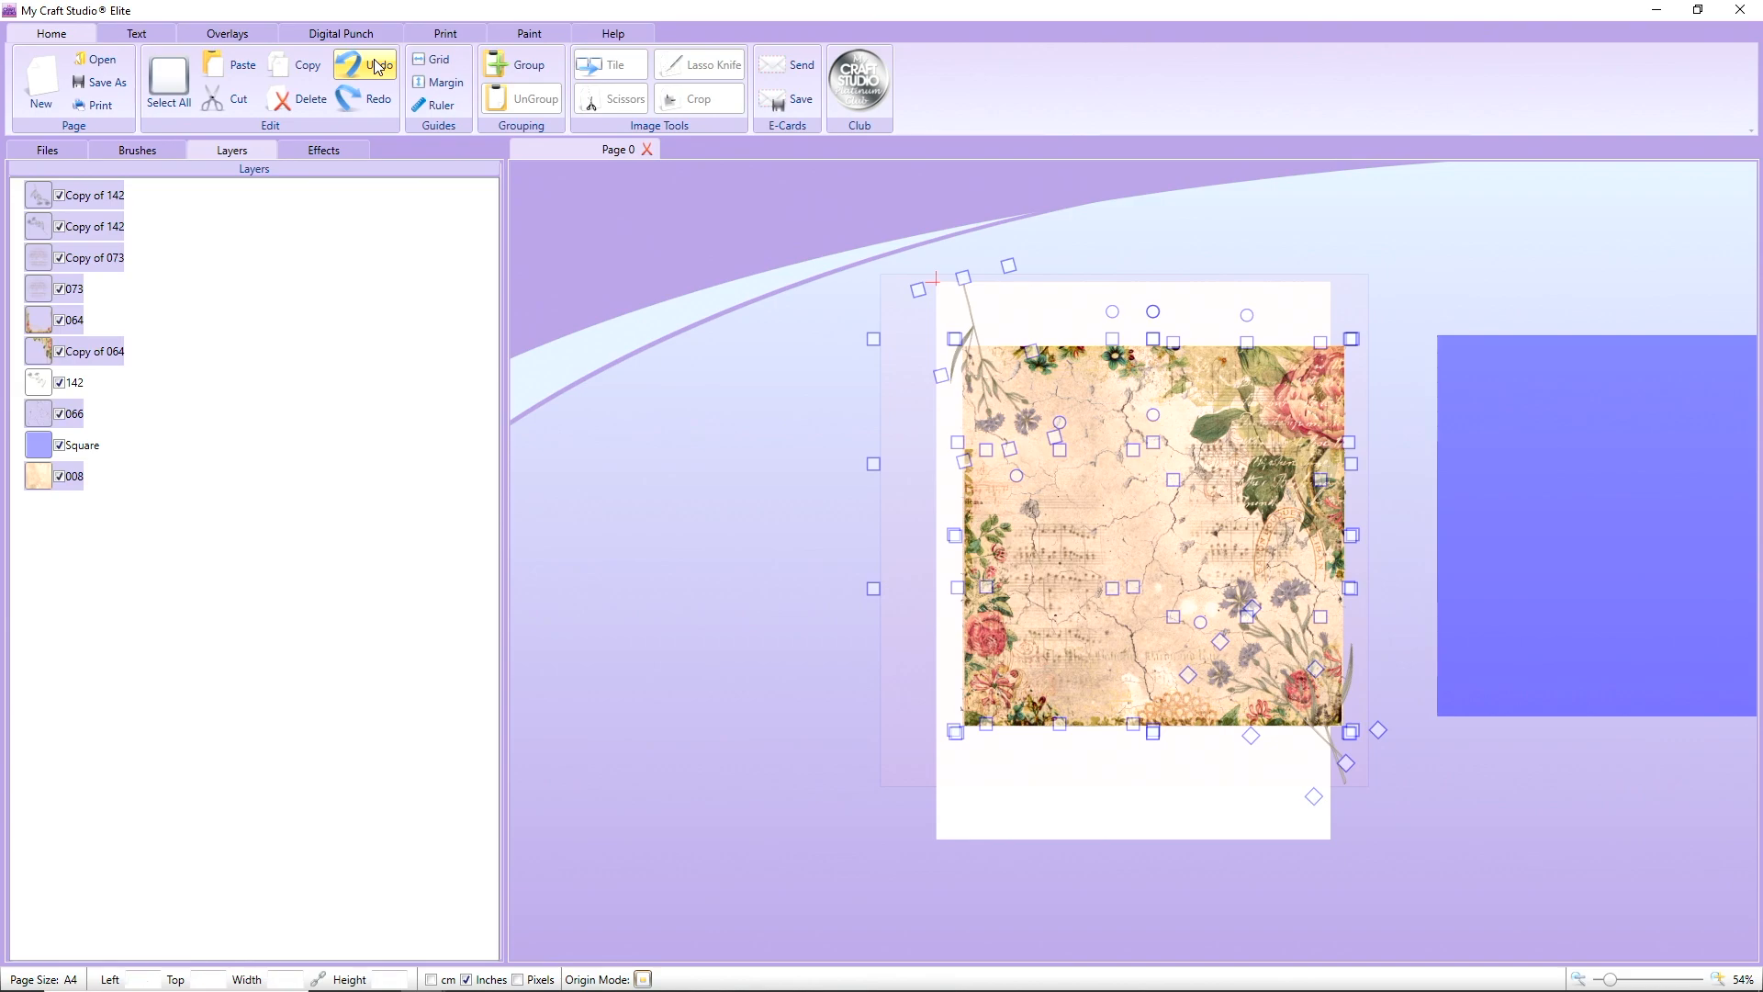
# - Enclose the whole floral design, including all flower 142 layers but not the blue square, in a selection and group it into one object
pyautogui.click(995, 519)
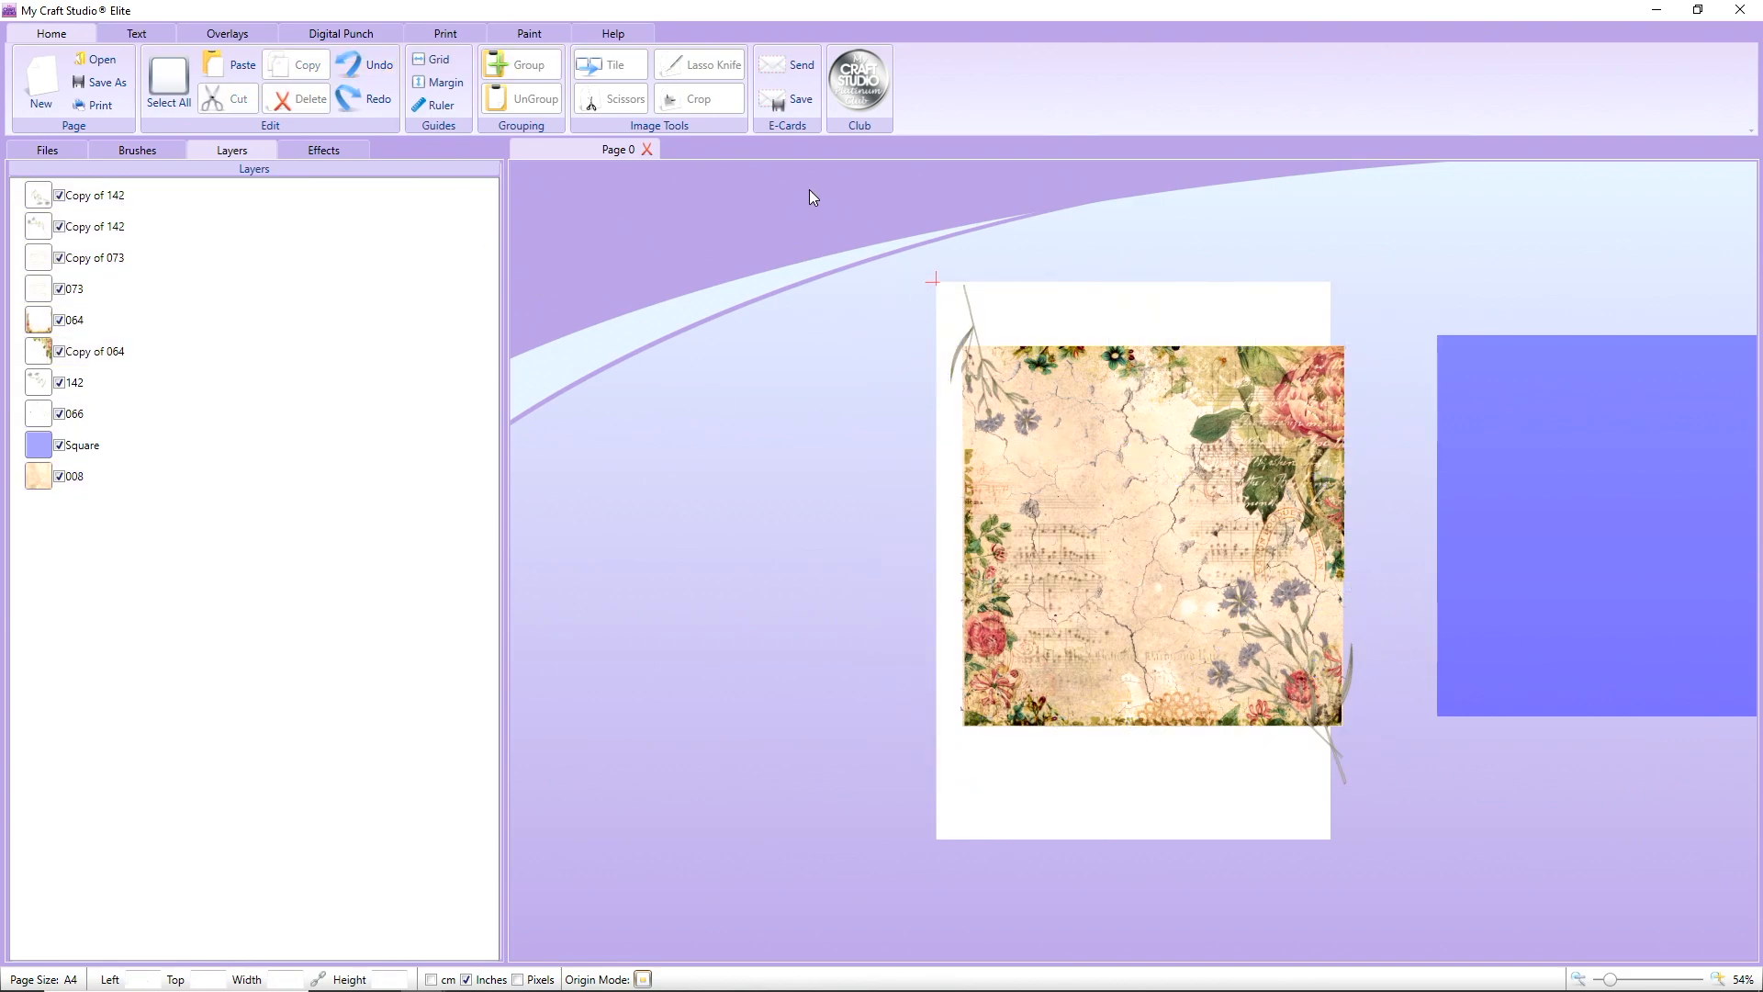
pyautogui.moveTo(800, 168); pyautogui.dragTo(1470, 934)
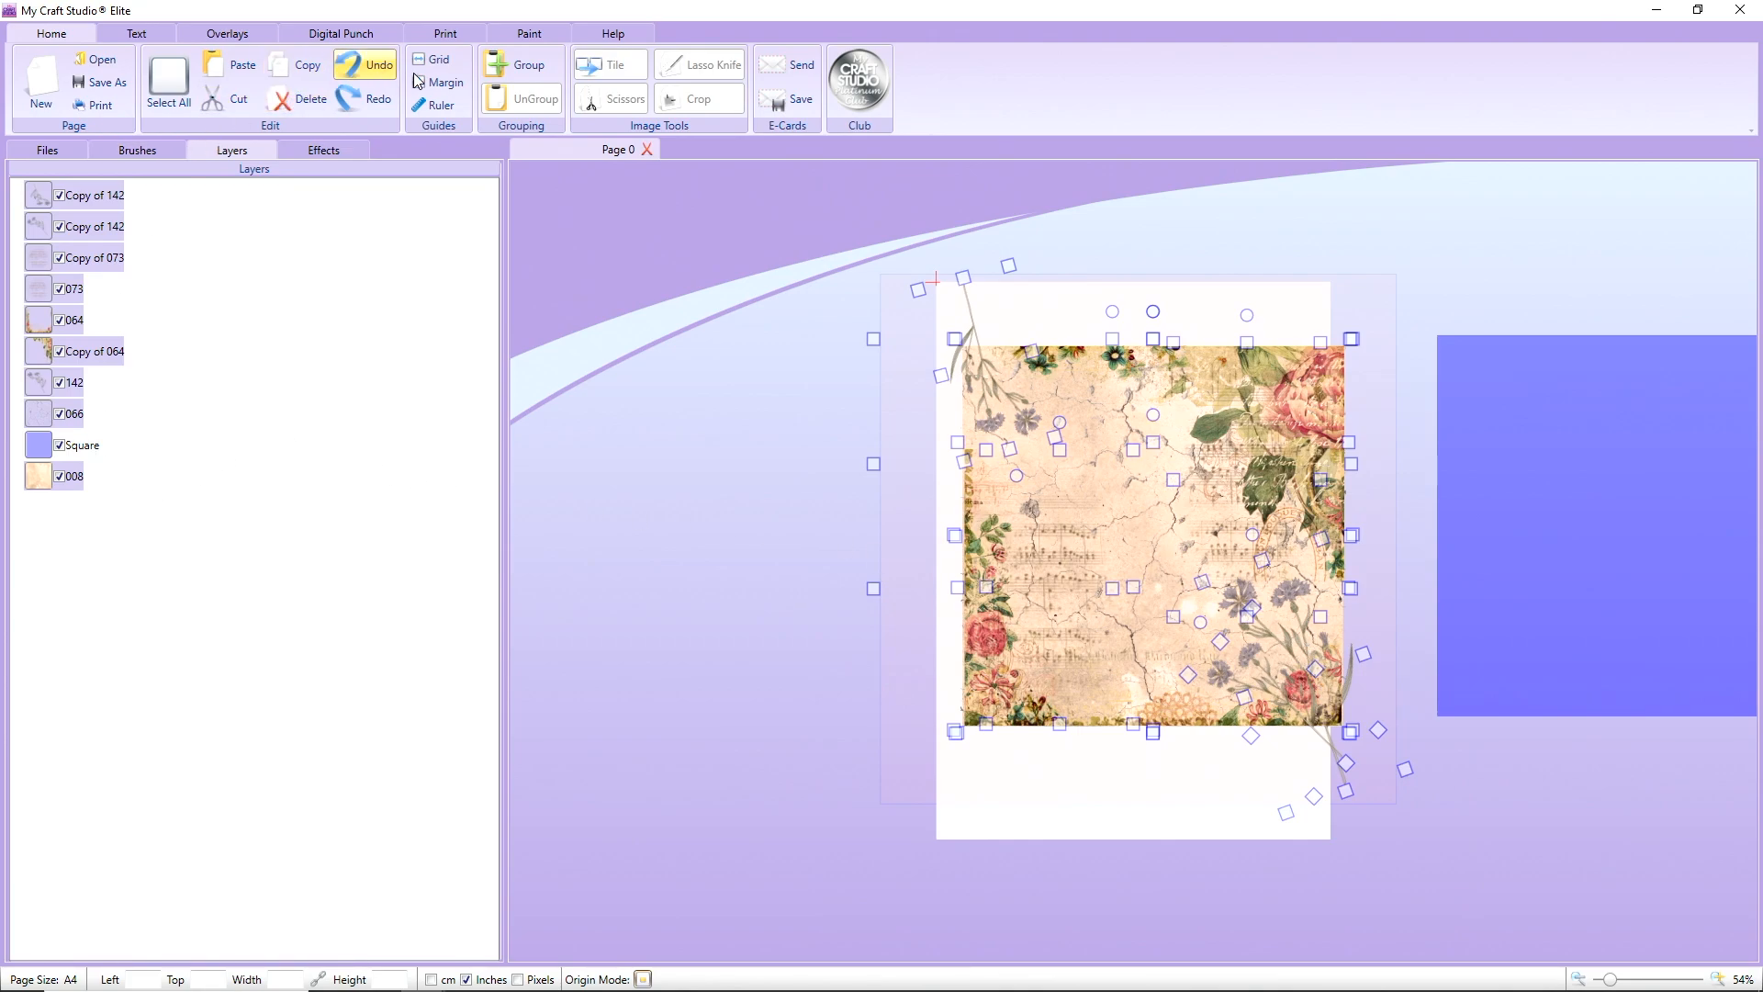
pyautogui.click(503, 78)
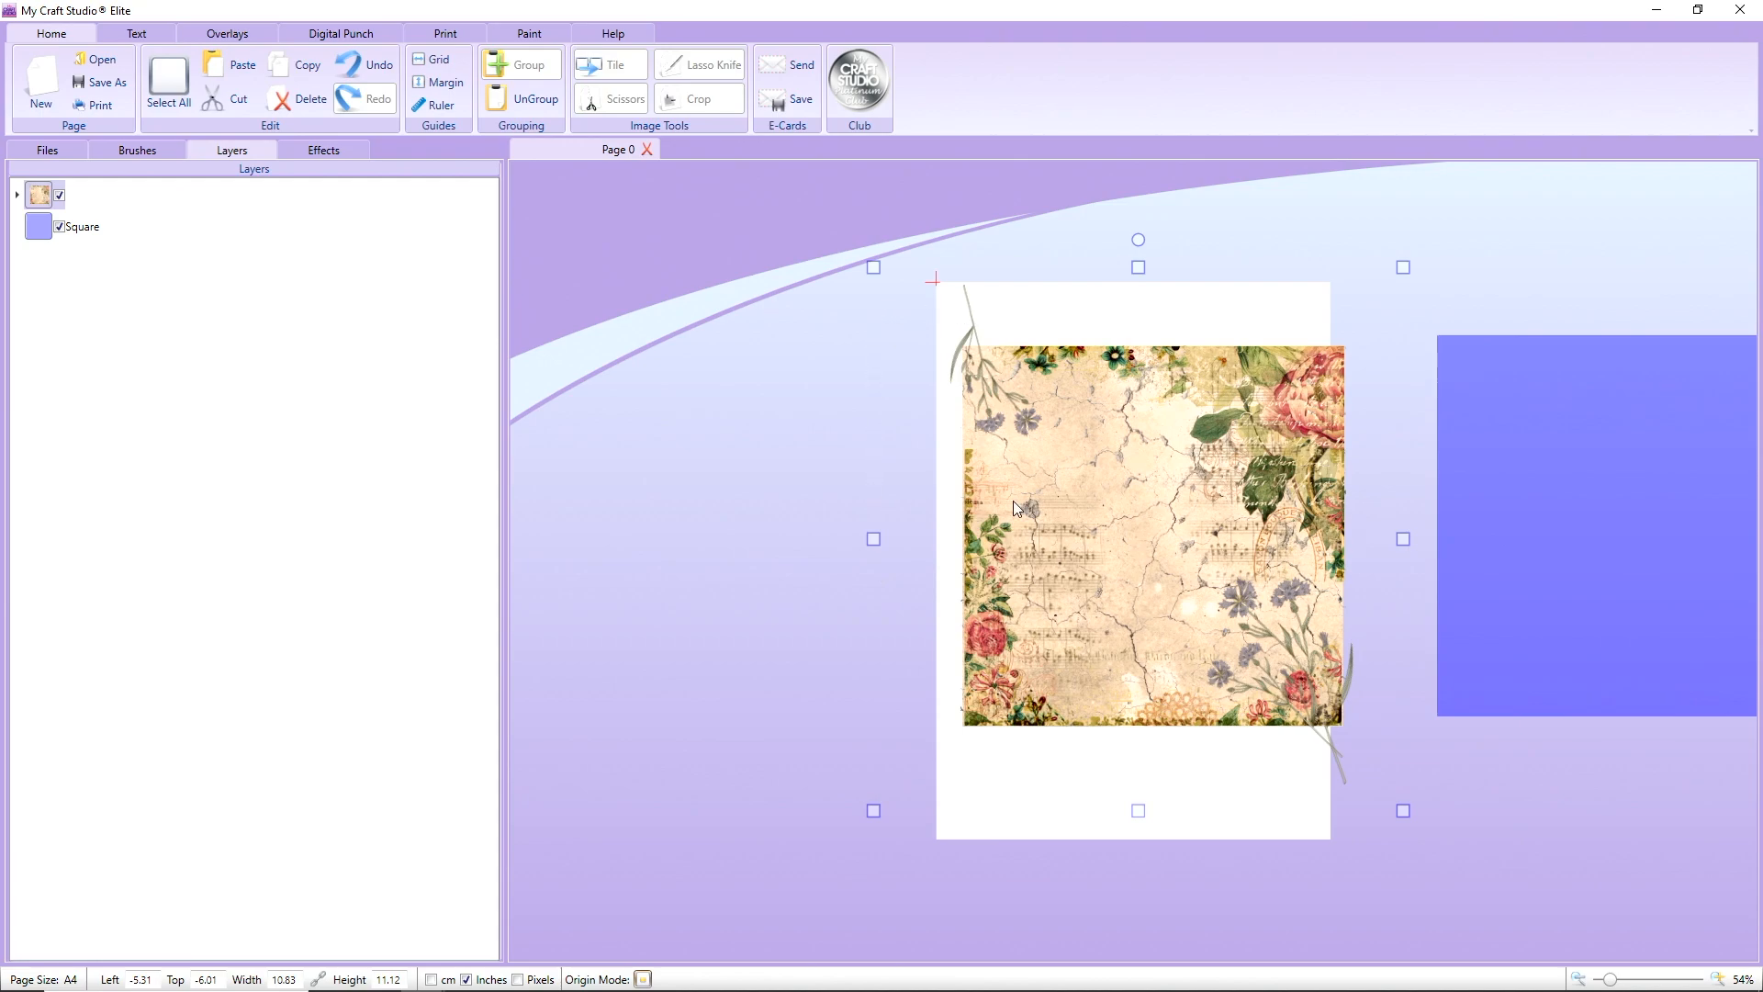
# - Center the grouped floral design on the page and lay the blue 8-inch square over it, brought to the front
pyautogui.moveTo(930, 283); pyautogui.dragTo(847, 305)
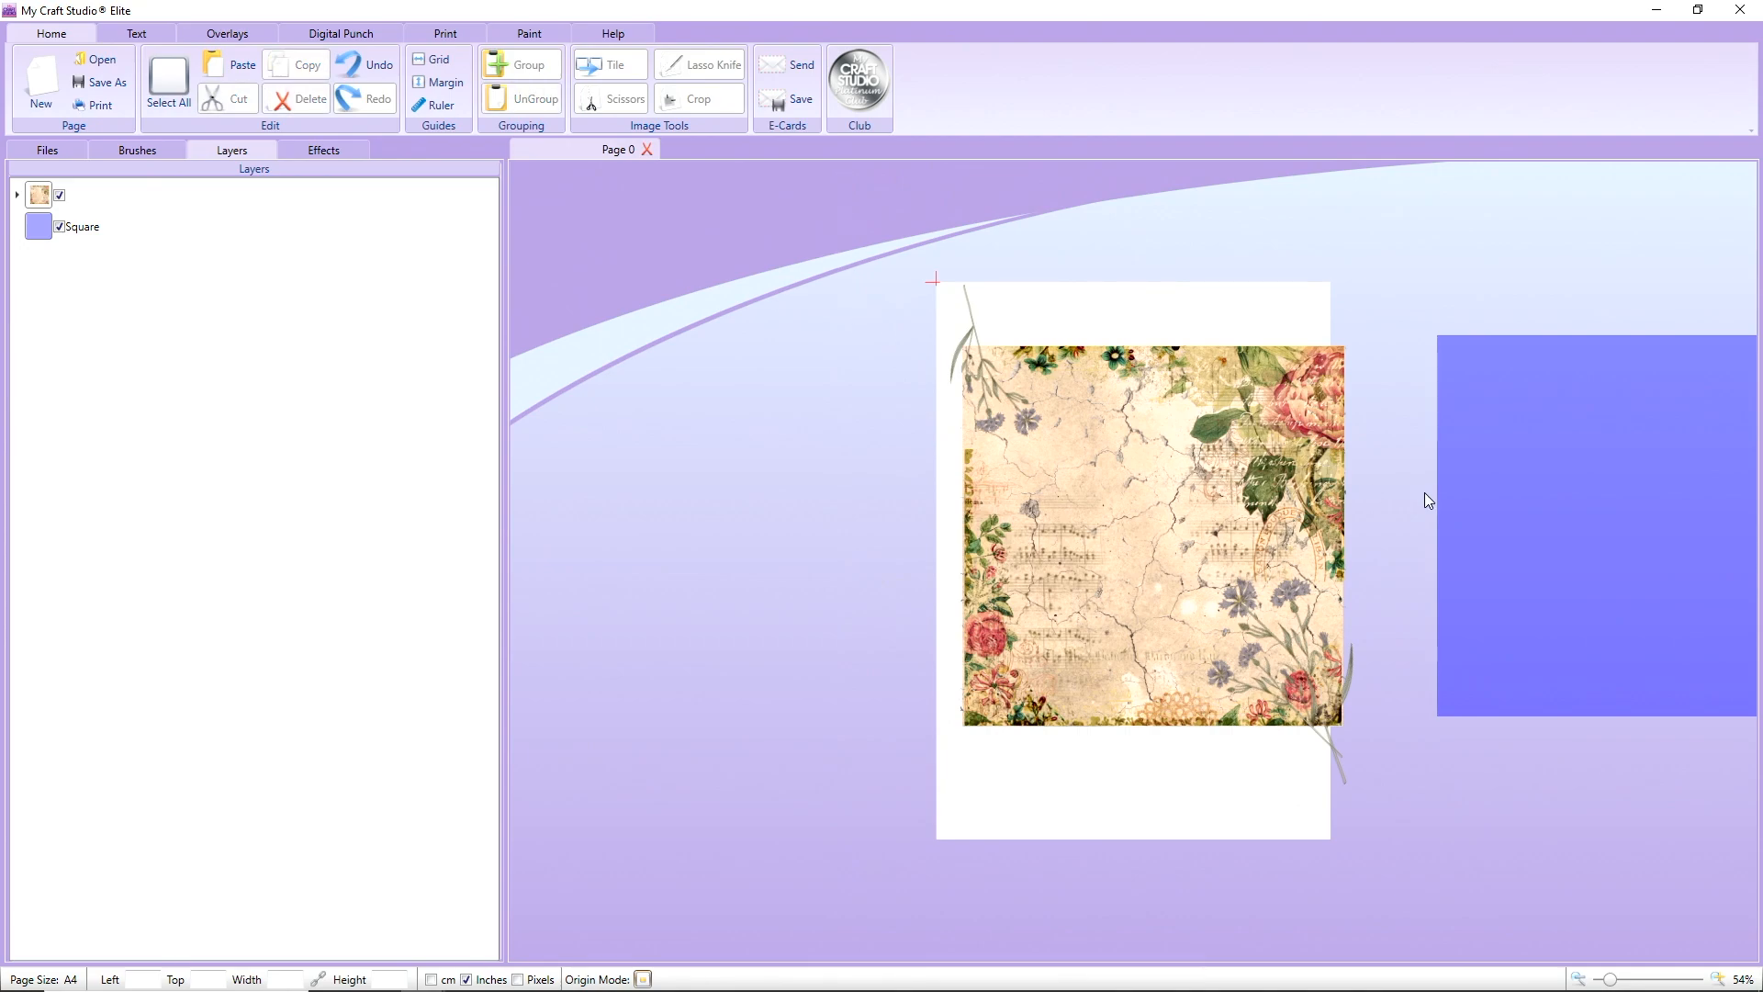
pyautogui.click(1193, 474)
pyautogui.moveTo(1557, 492); pyautogui.dragTo(1208, 492)
pyautogui.rightClick(1209, 492)
pyautogui.moveTo(1281, 593)
pyautogui.click(1413, 597)
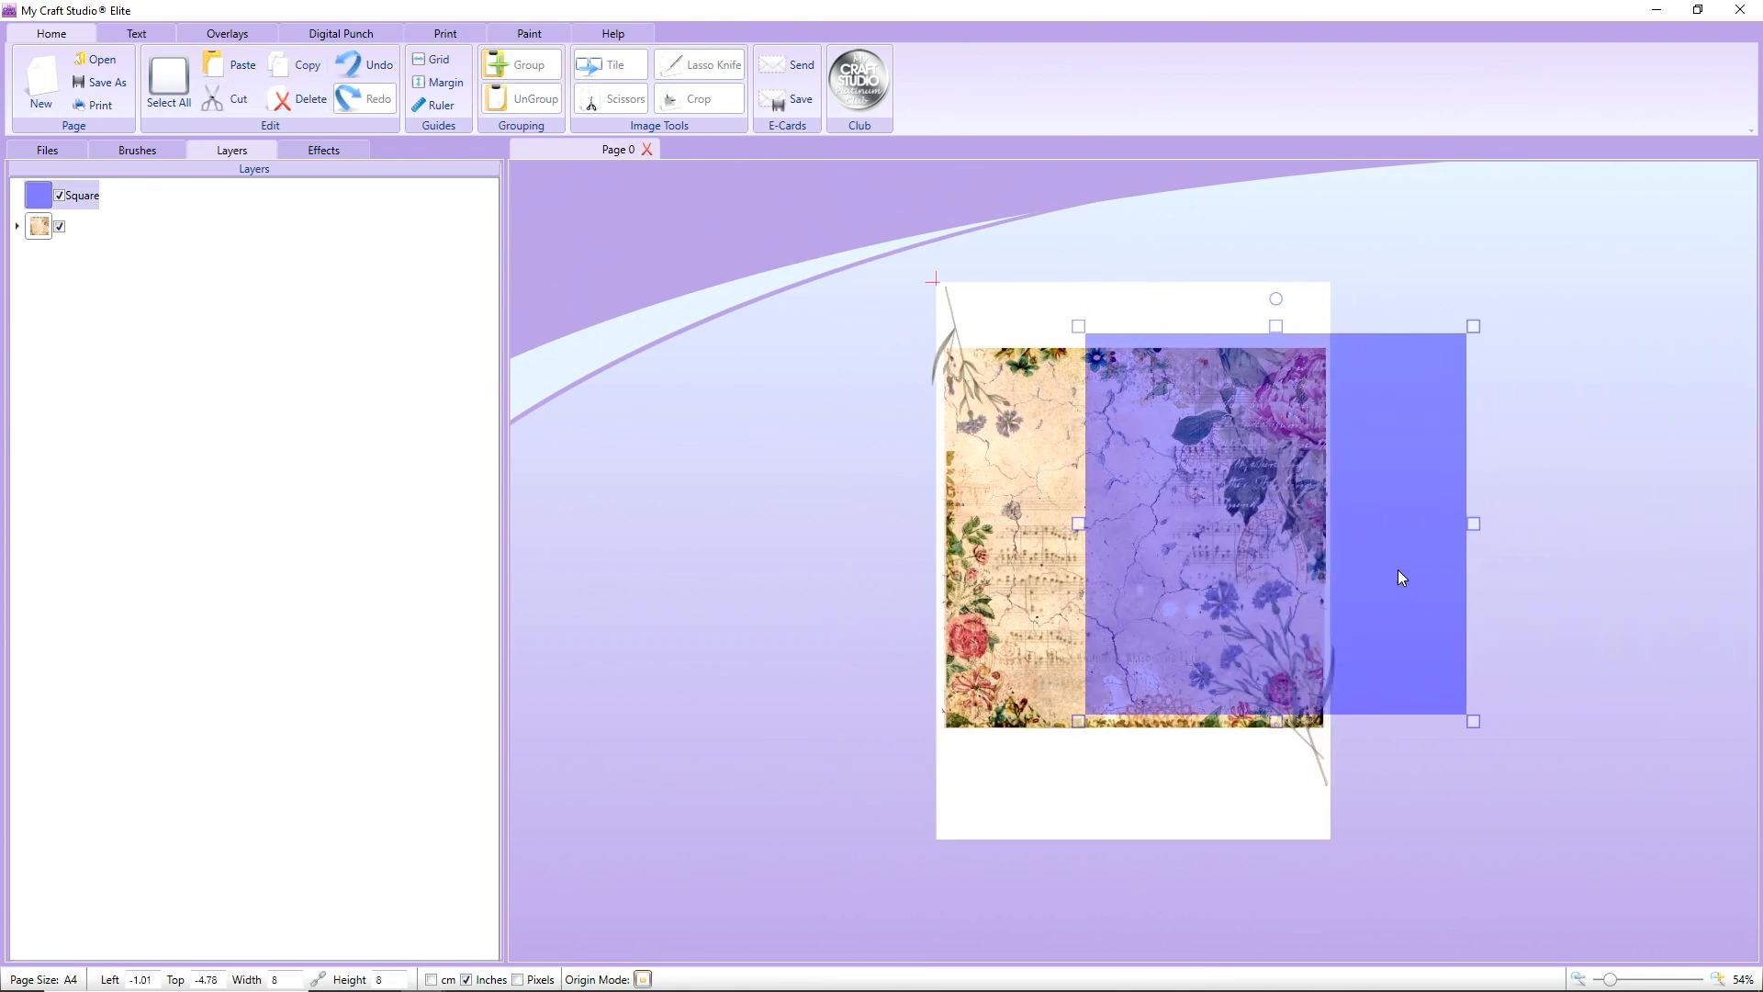
pyautogui.moveTo(1398, 569); pyautogui.dragTo(1249, 571)
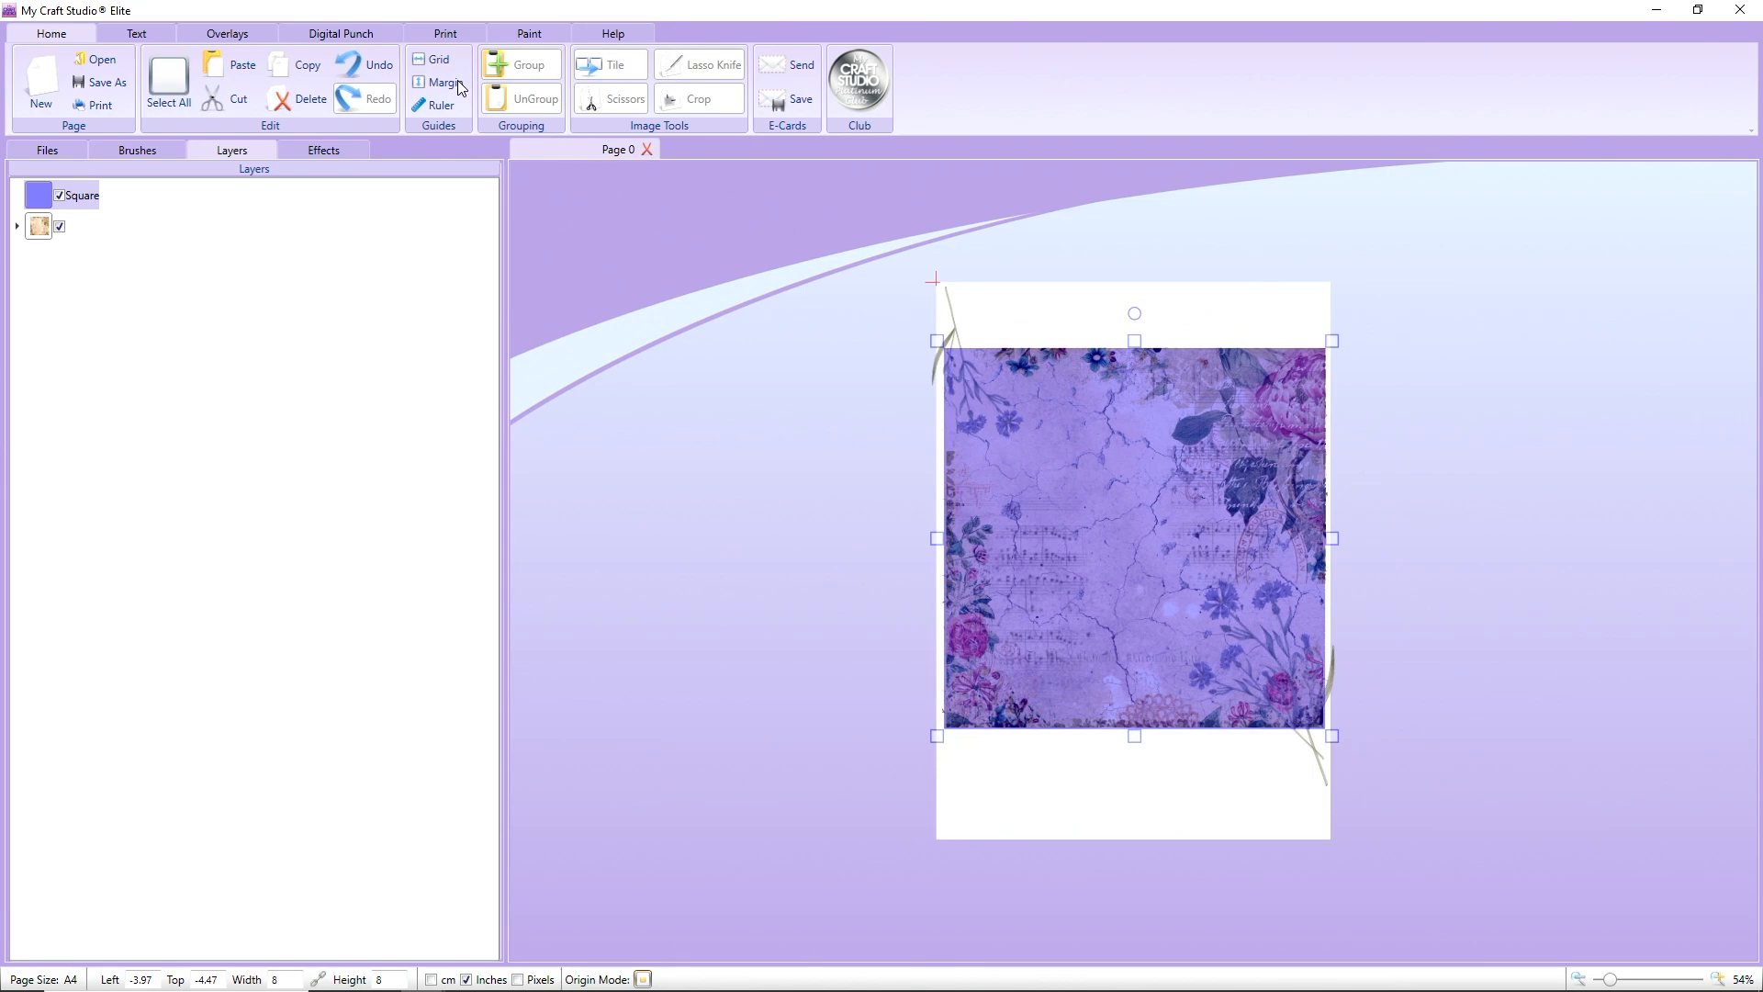
# - Punch the floral design with the square, keeping the inner part, and move the square off the page to the left
pyautogui.click(349, 33)
pyautogui.click(92, 70)
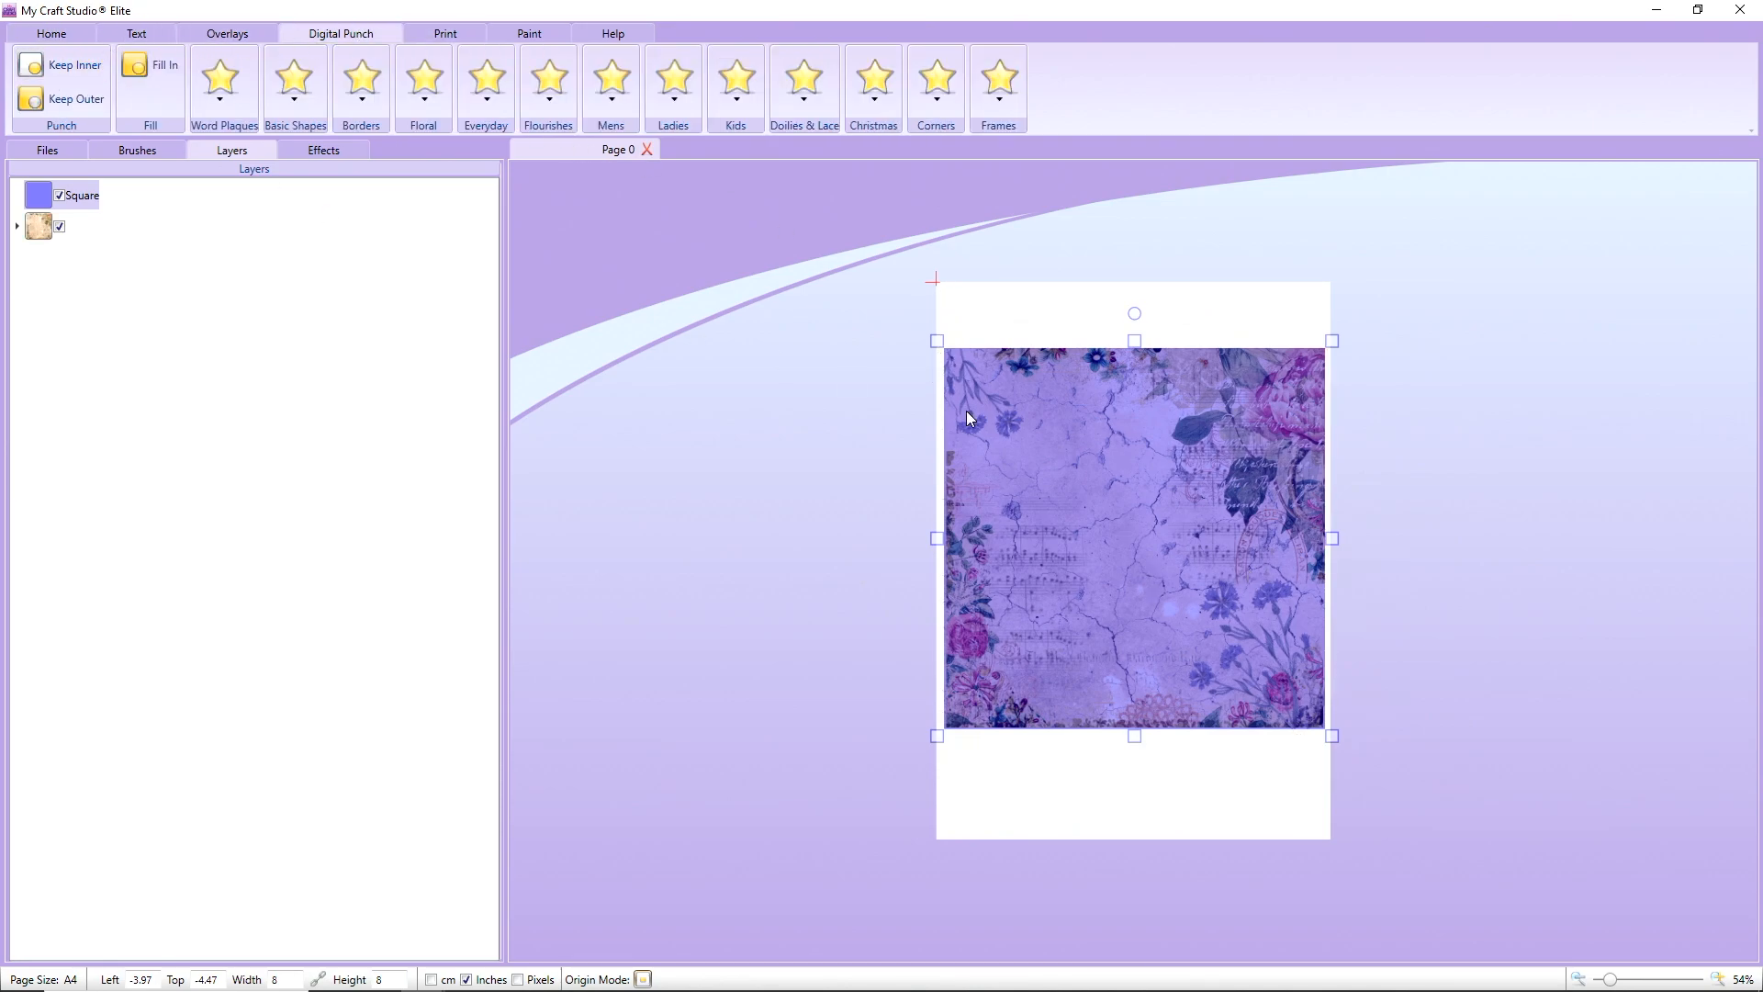
pyautogui.moveTo(1073, 466); pyautogui.dragTo(619, 415)
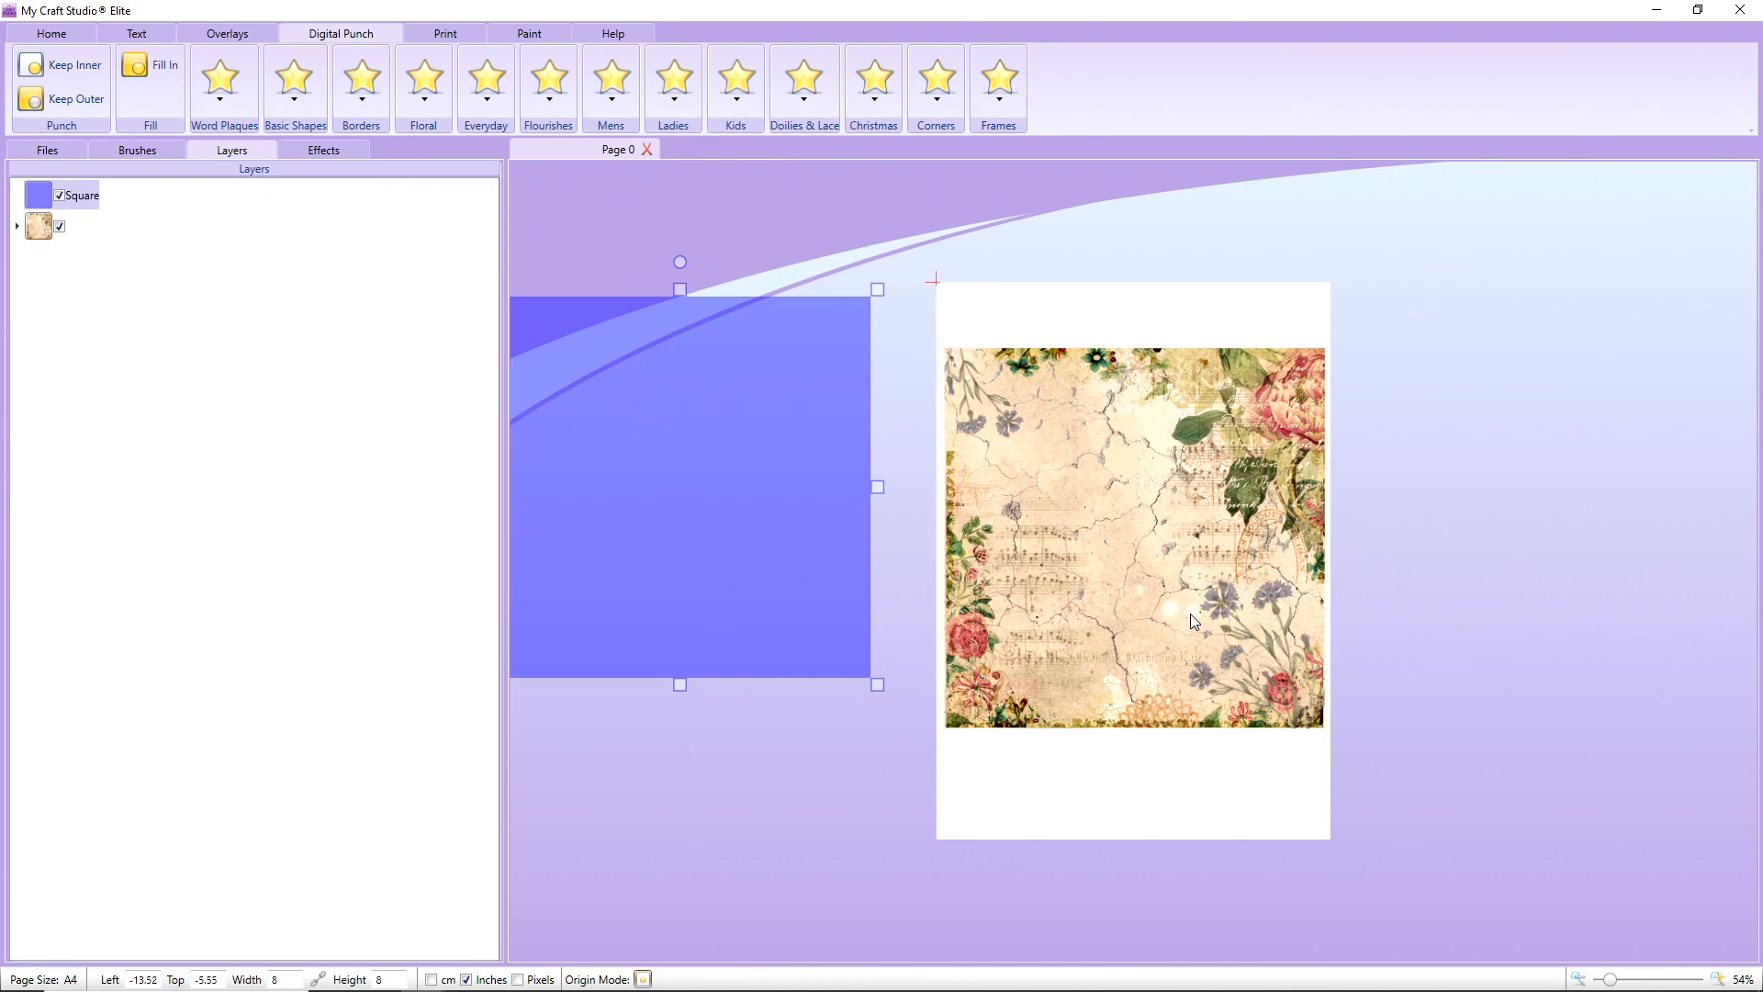
# - Place dark wood texture 055 from Papers & Textures right of the page and move the floral design off to the left
pyautogui.click(70, 155)
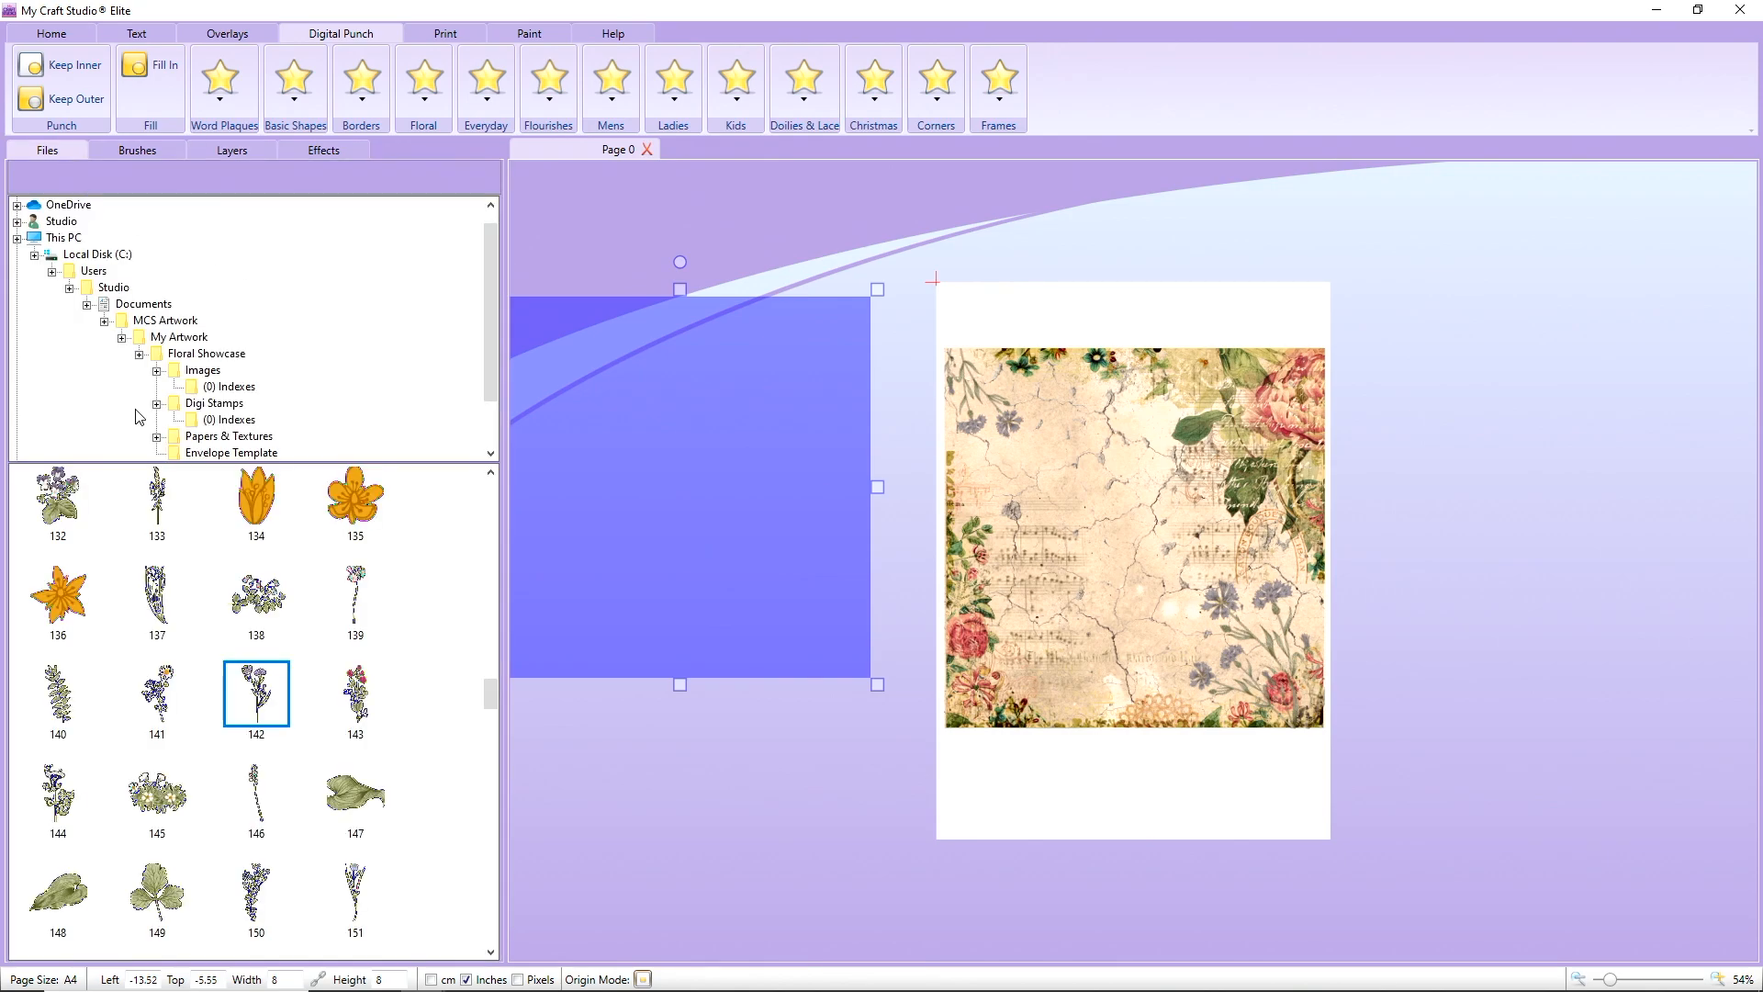
pyautogui.scroll(-1, 220, 404)
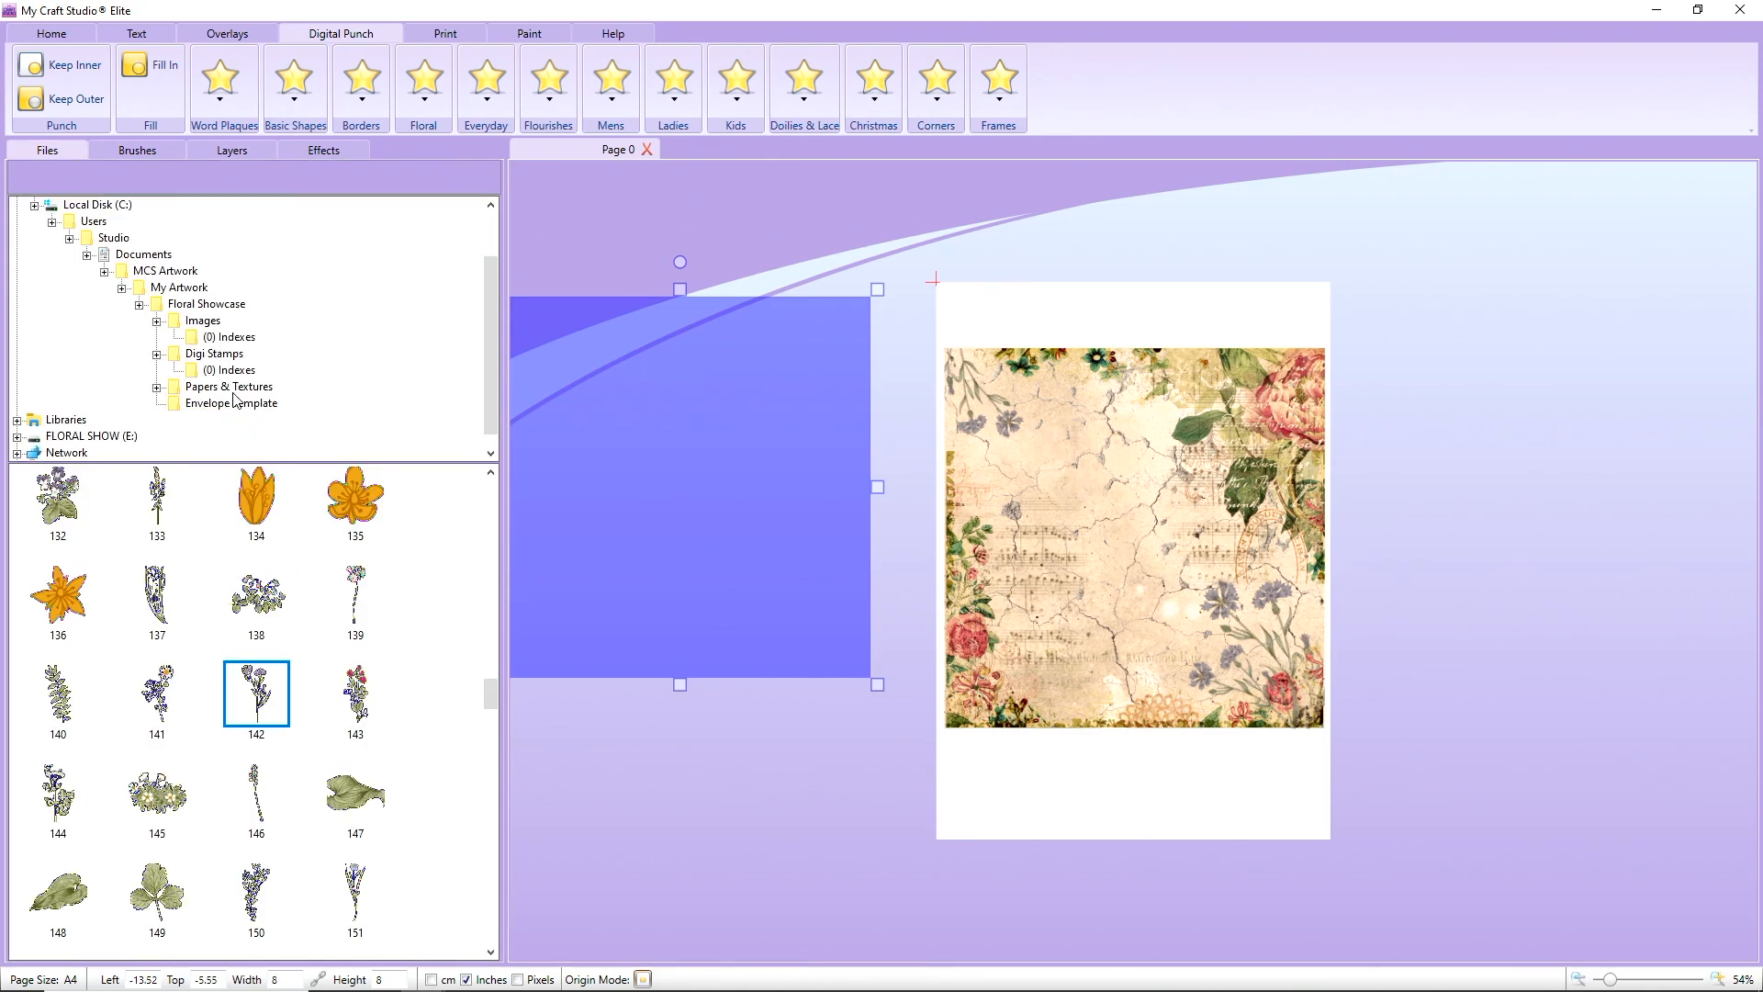
pyautogui.click(232, 394)
pyautogui.scroll(-10, 366, 652)
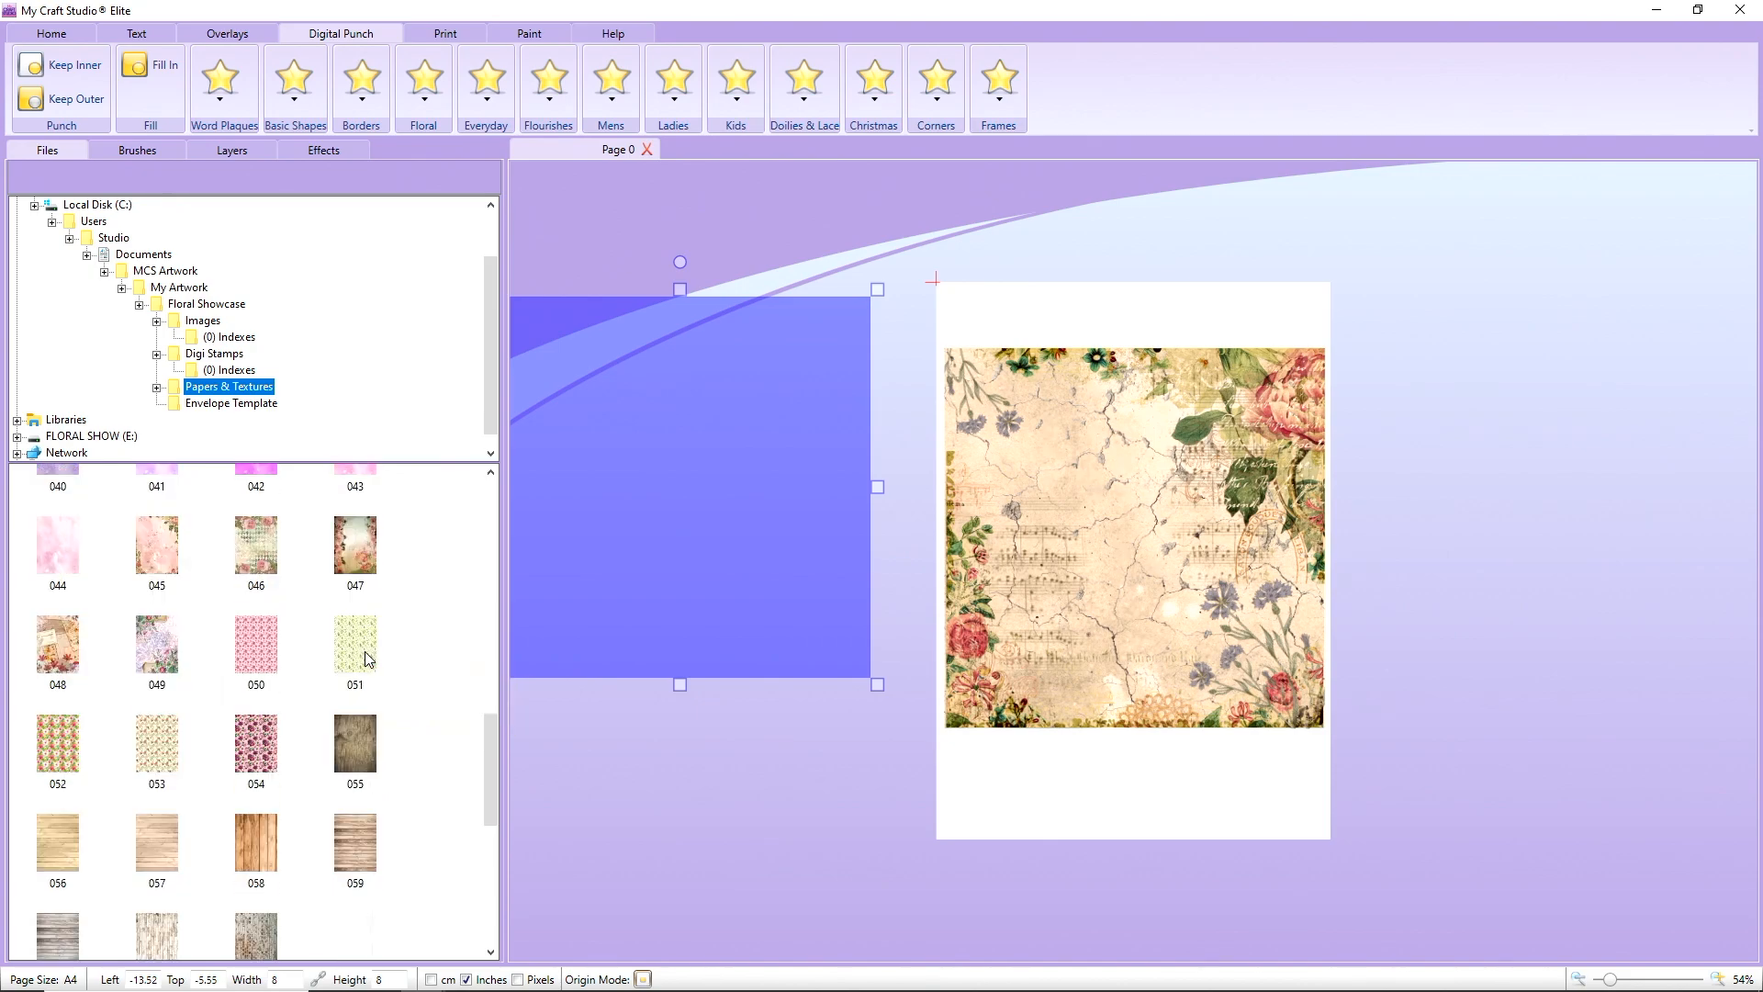
pyautogui.moveTo(357, 741); pyautogui.dragTo(1543, 486)
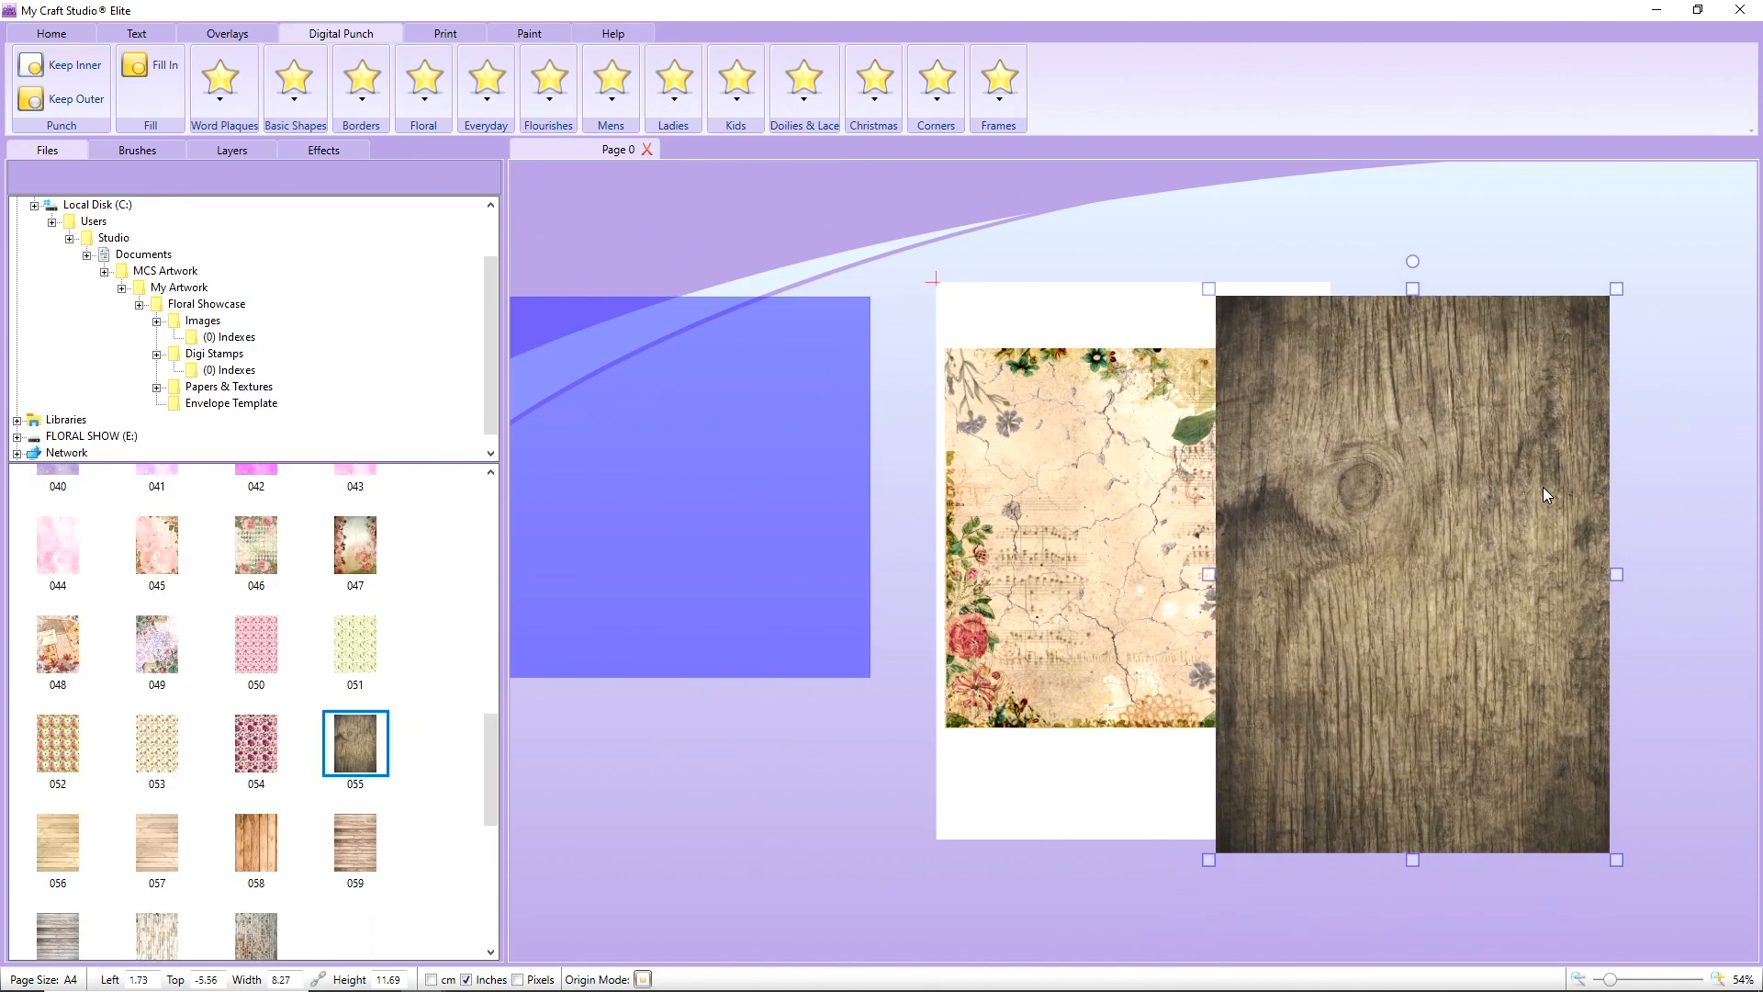
pyautogui.moveTo(1481, 612); pyautogui.dragTo(1517, 594)
pyautogui.moveTo(1126, 513); pyautogui.dragTo(818, 494)
pyautogui.moveTo(1418, 475); pyautogui.dragTo(1367, 474)
# - Lay the blue square in front of the wood texture and punch it, keeping the inner part, with the square moved aside
pyautogui.click(619, 336)
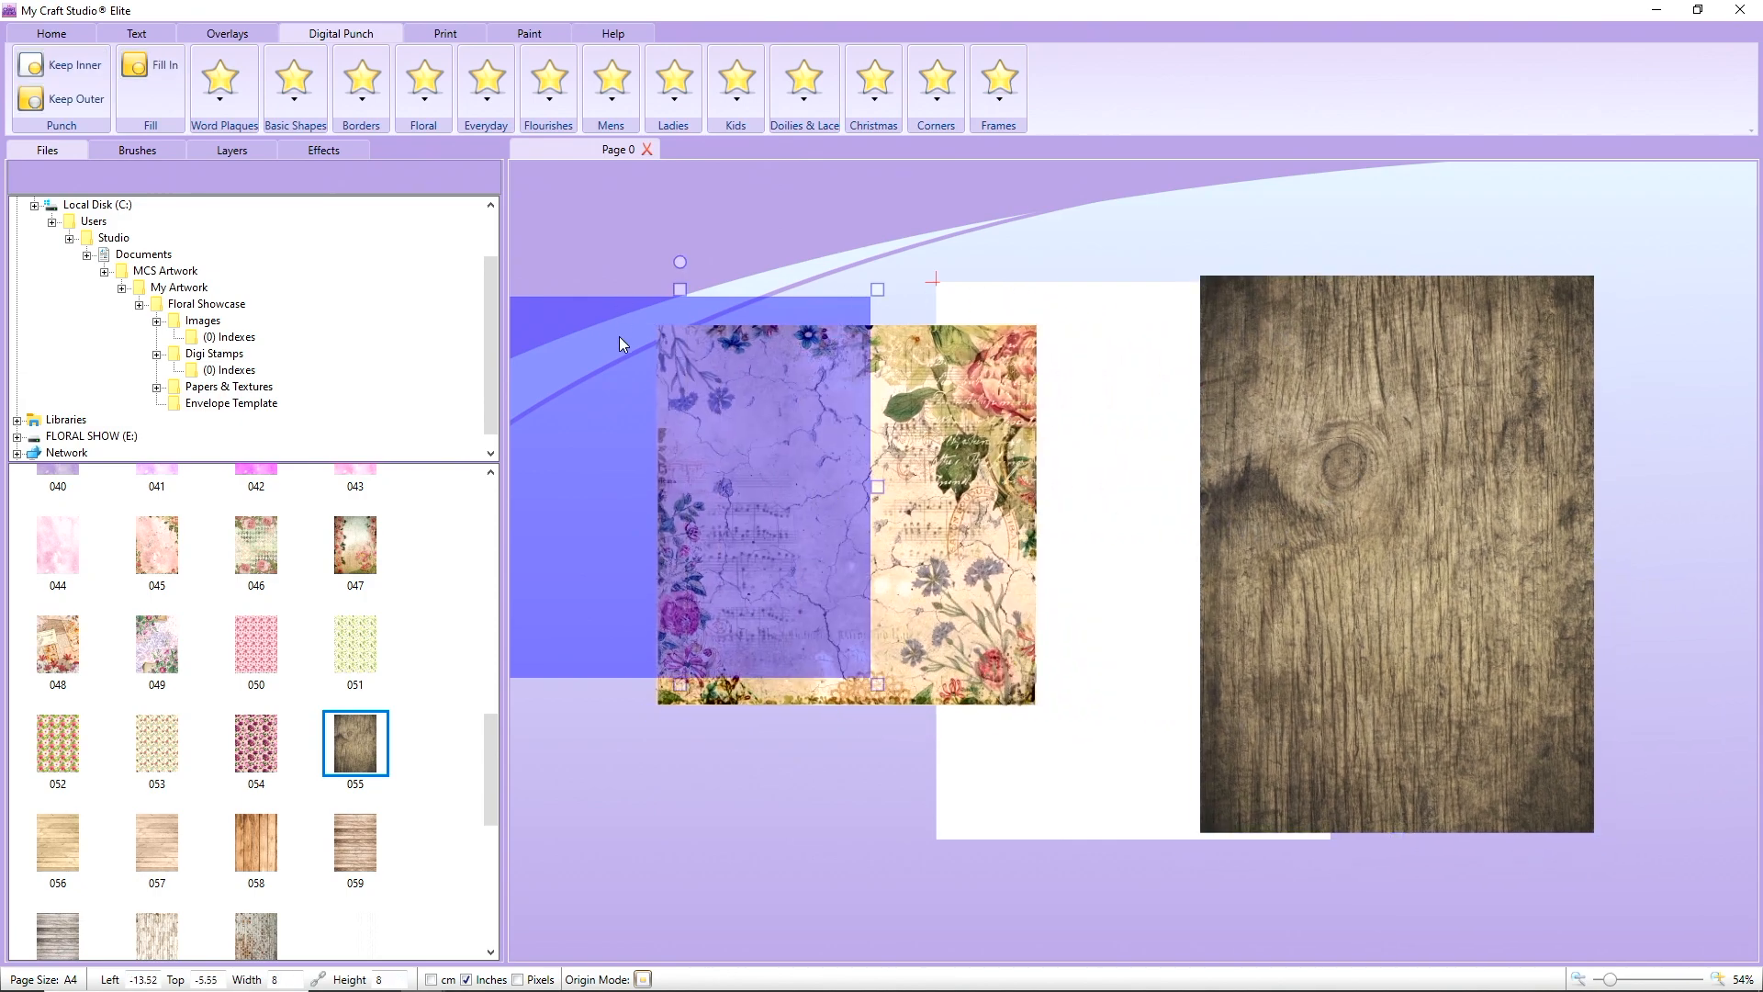
pyautogui.rightClick(619, 336)
pyautogui.moveTo(617, 389); pyautogui.dragTo(1332, 405)
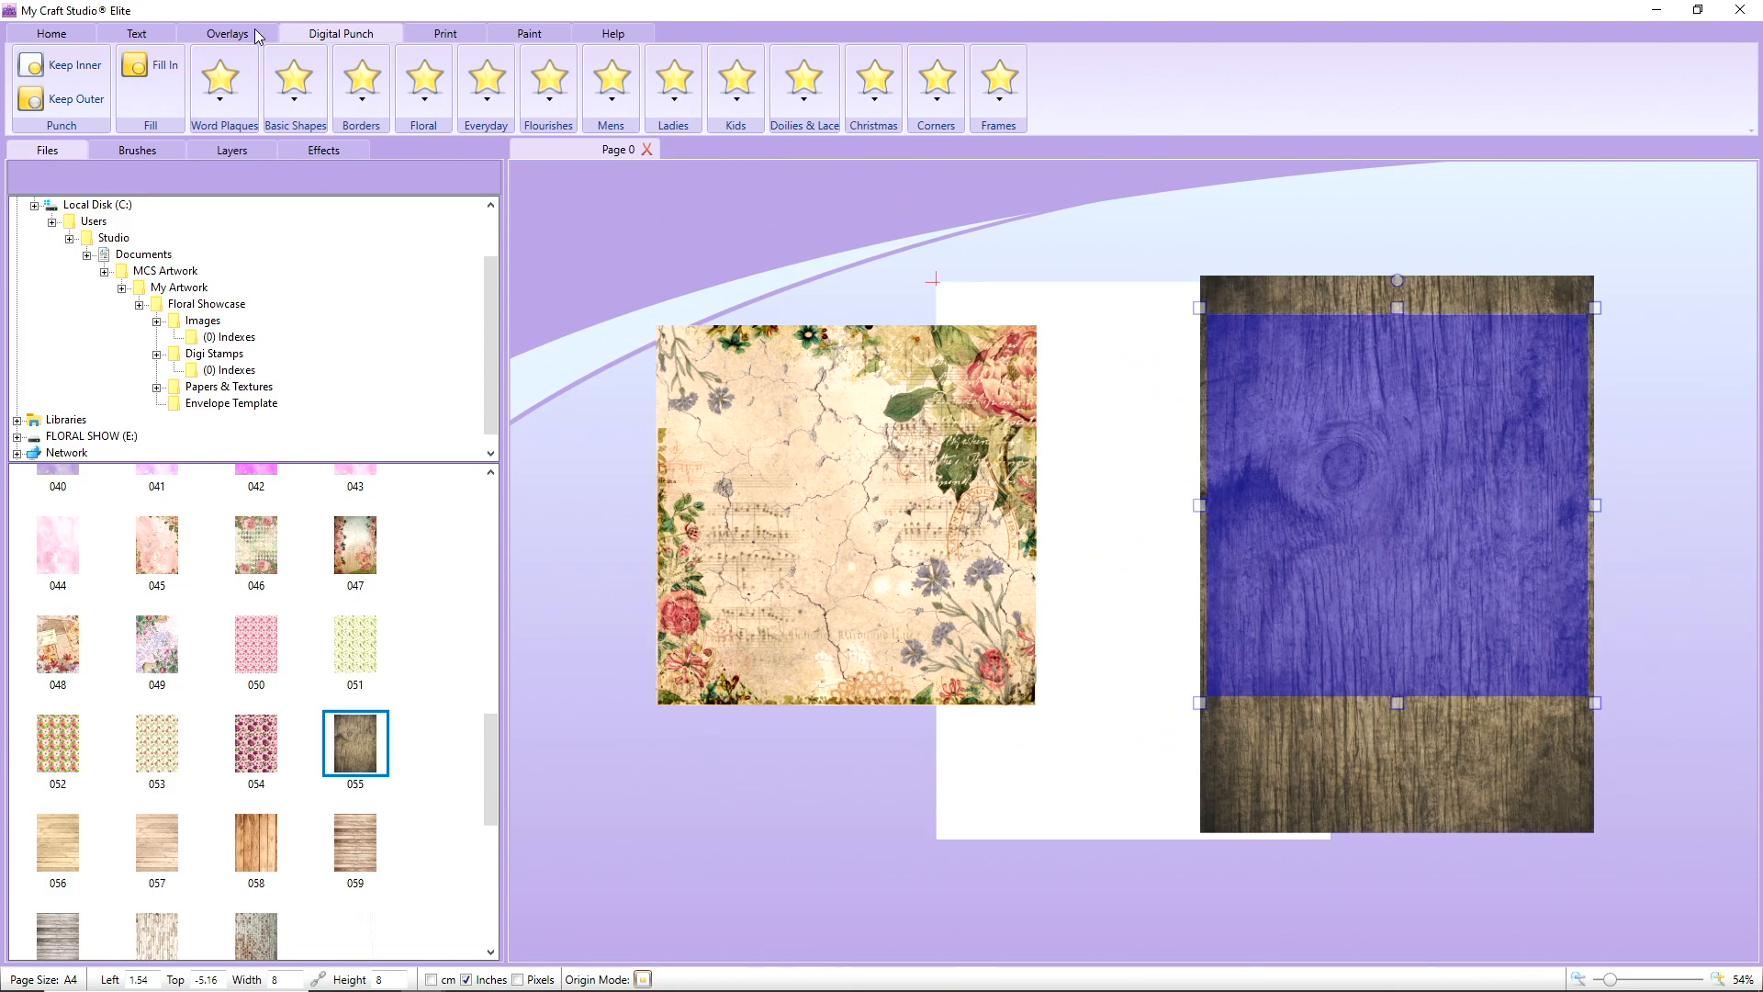
pyautogui.click(74, 66)
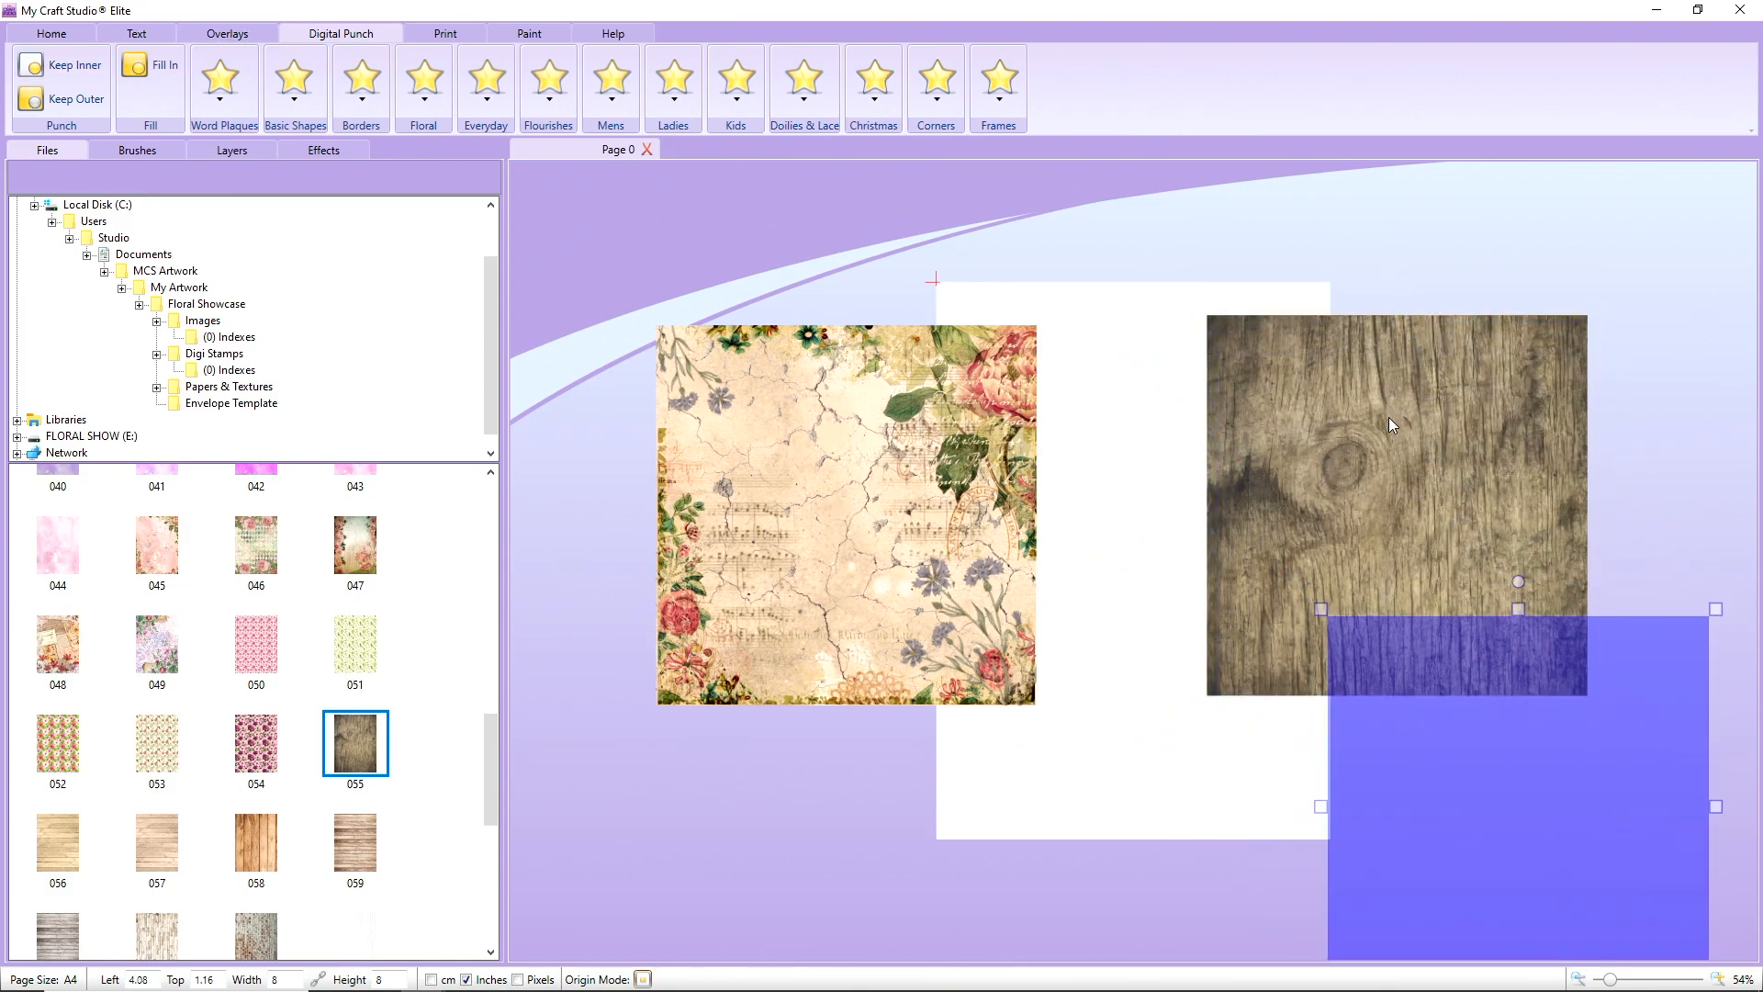
# - Duplicate the square wood texture, setting the original off in the upper-right area and the copy beside the page
pyautogui.rightClick(1392, 425)
pyautogui.rightClick(1426, 439)
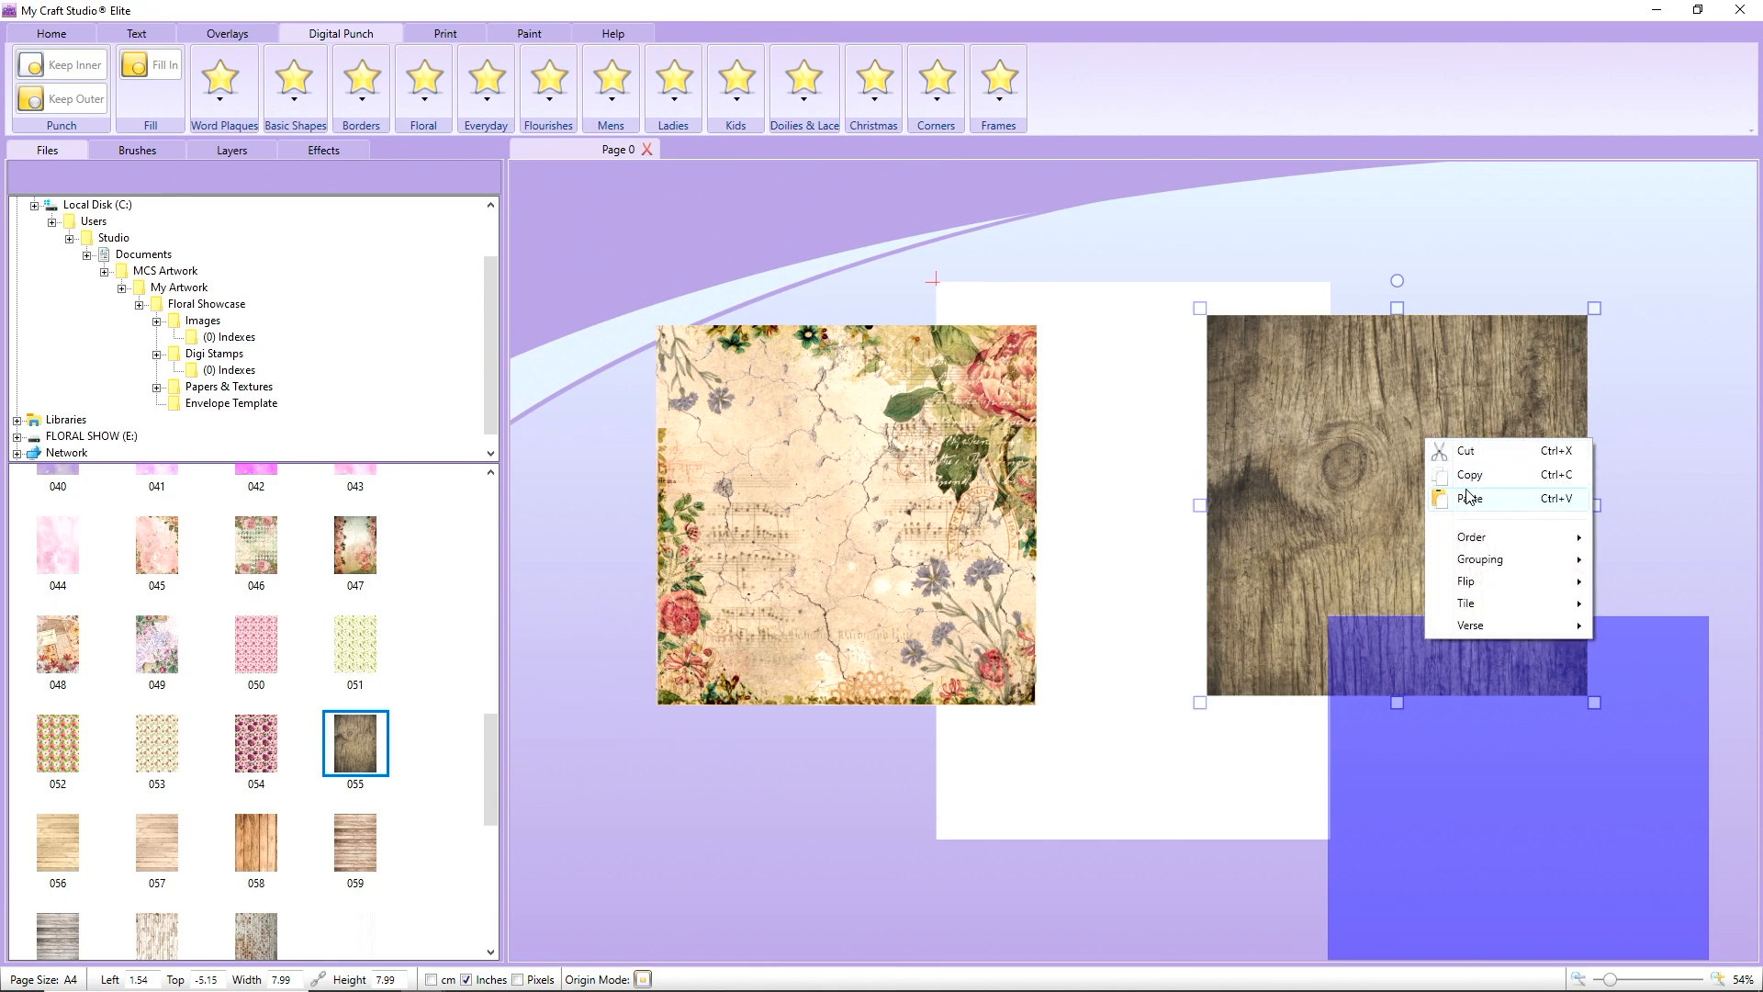
pyautogui.click(1470, 497)
pyautogui.moveTo(1405, 487); pyautogui.dragTo(1528, 653)
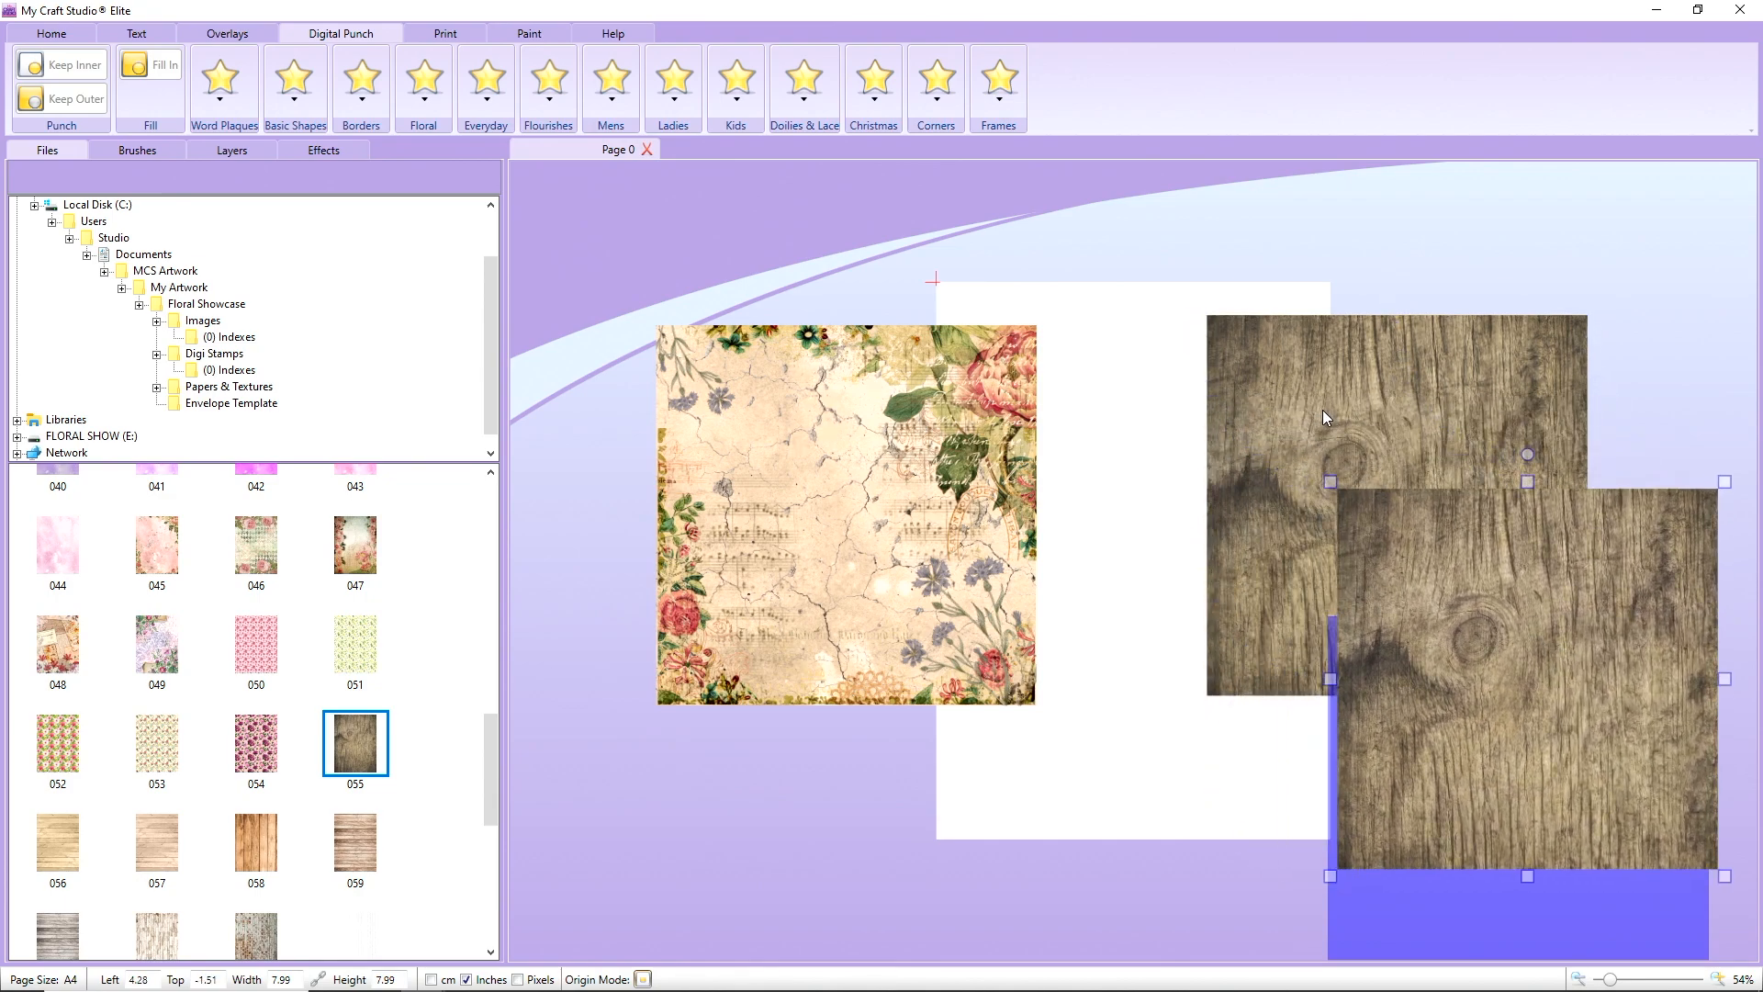
pyautogui.moveTo(1326, 418); pyautogui.dragTo(1512, 260)
pyautogui.moveTo(1466, 582); pyautogui.dragTo(1307, 493)
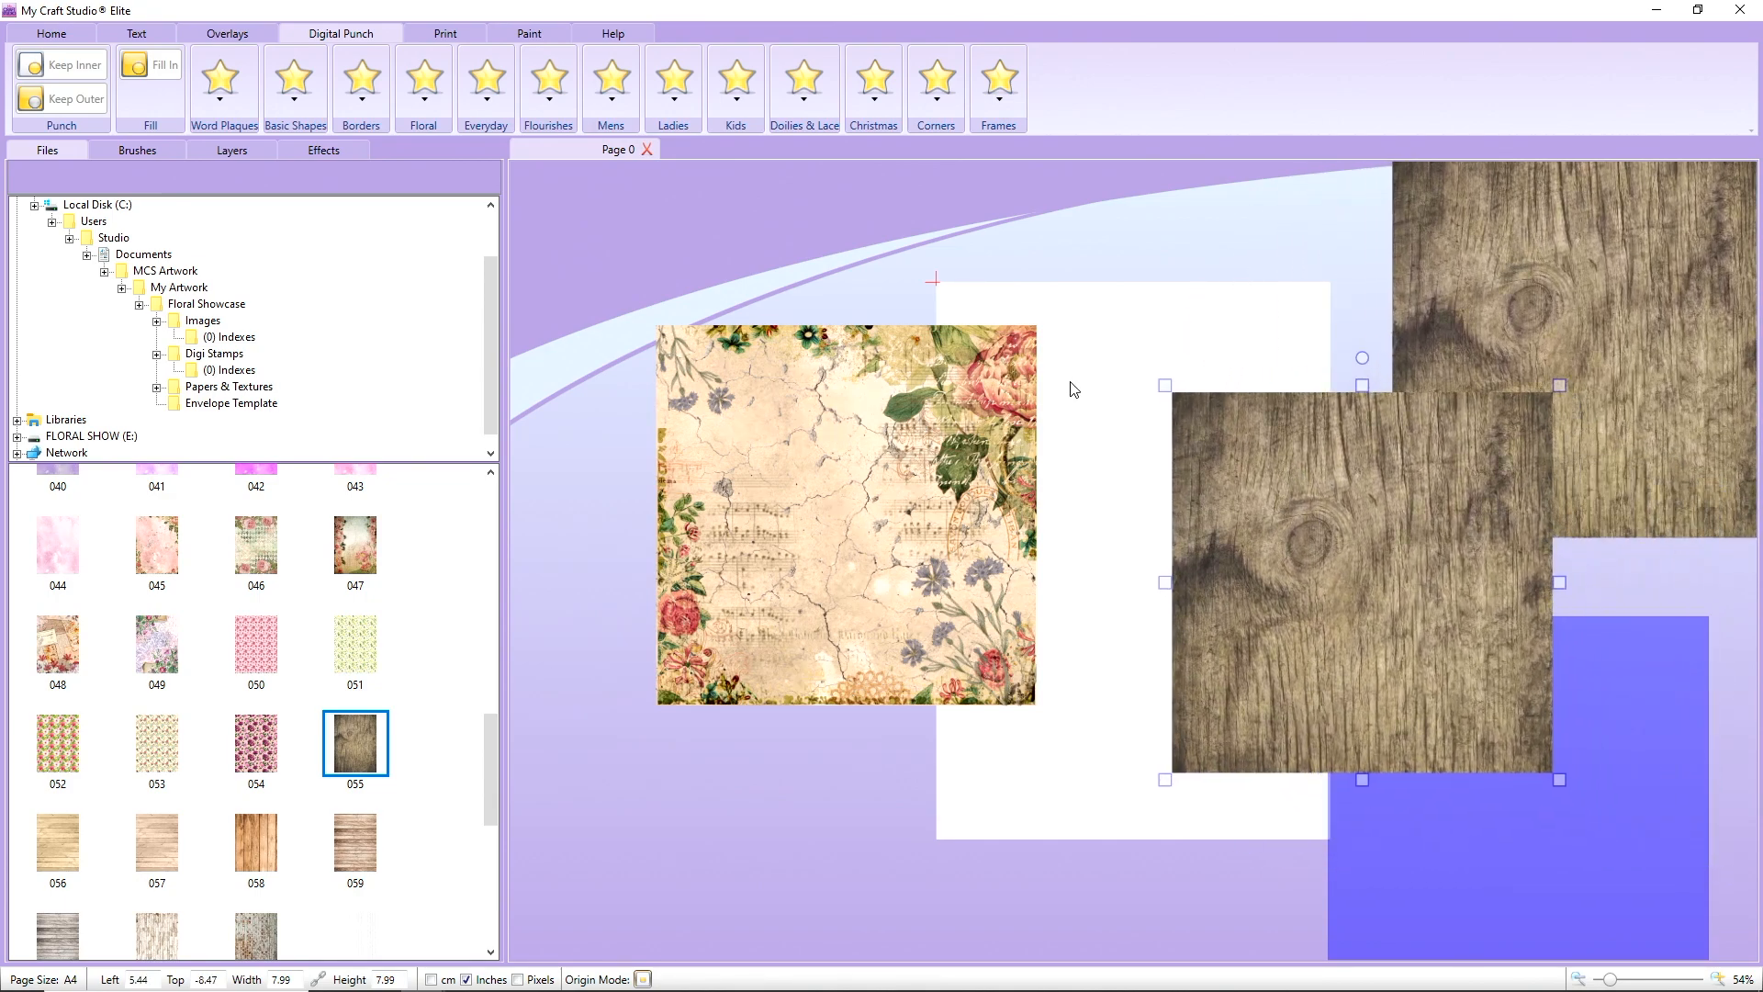
# - Add a scalloped-edge square punch from the basic shapes and move the floral design further left of the page
pyautogui.click(294, 84)
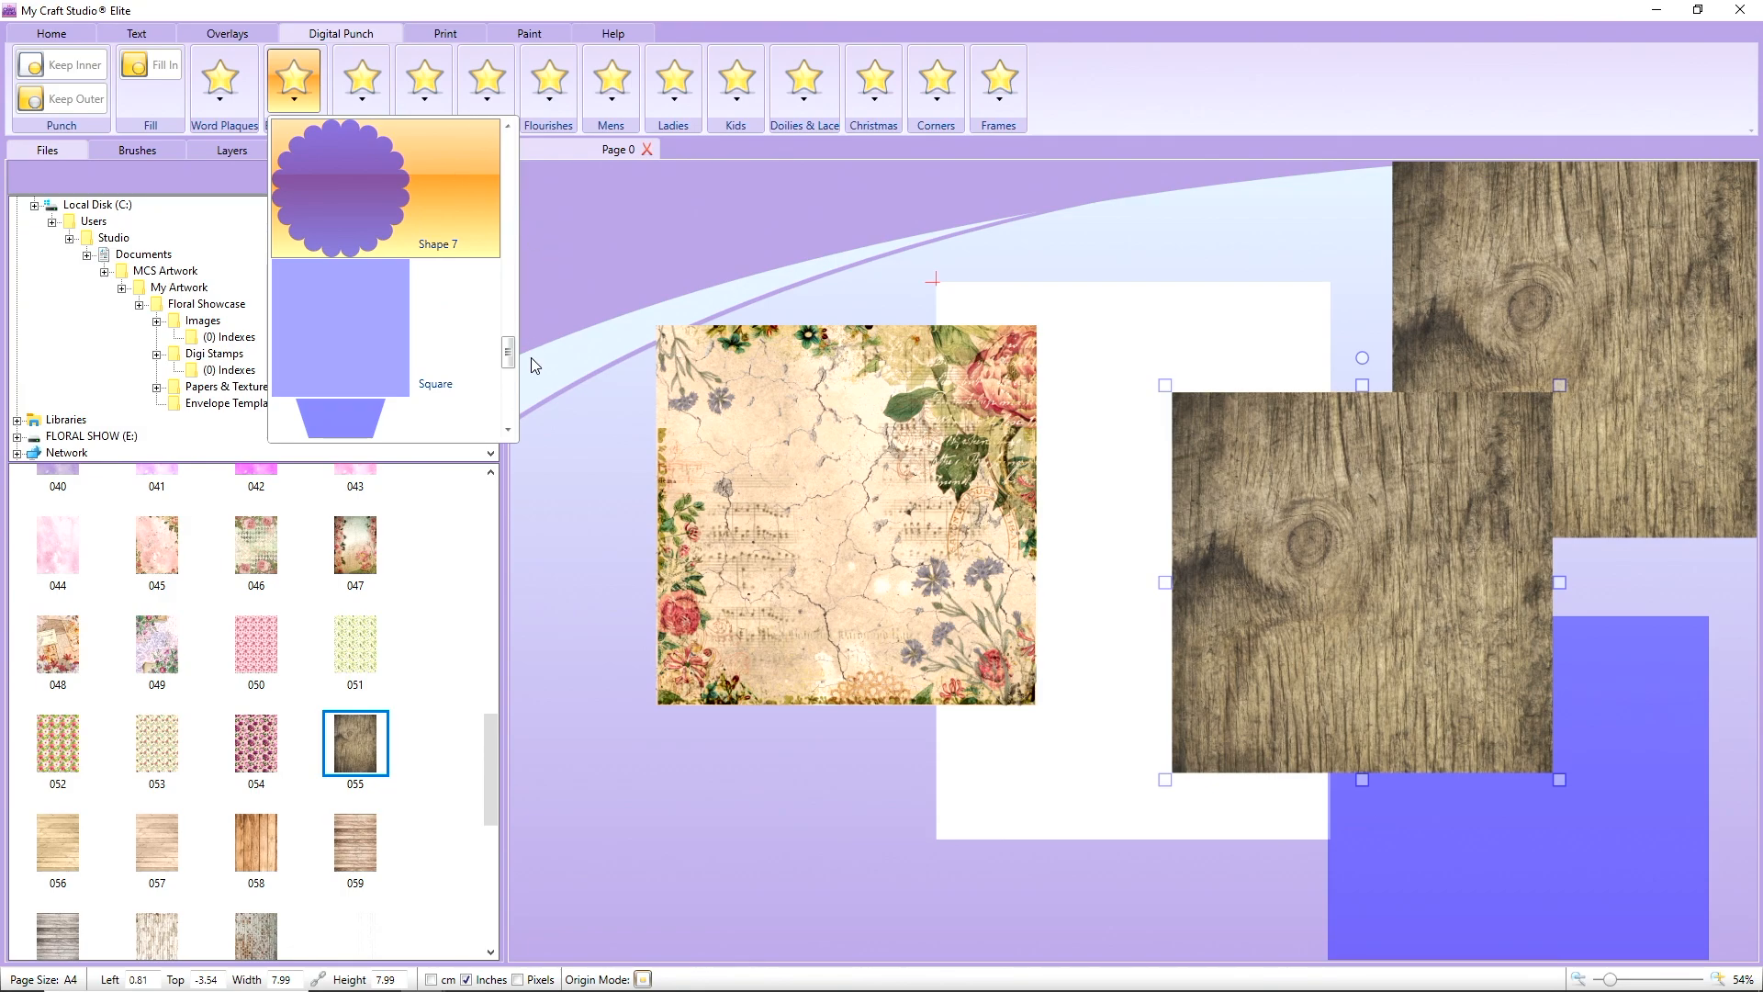
pyautogui.moveTo(507, 352); pyautogui.dragTo(508, 220)
pyautogui.click(394, 303)
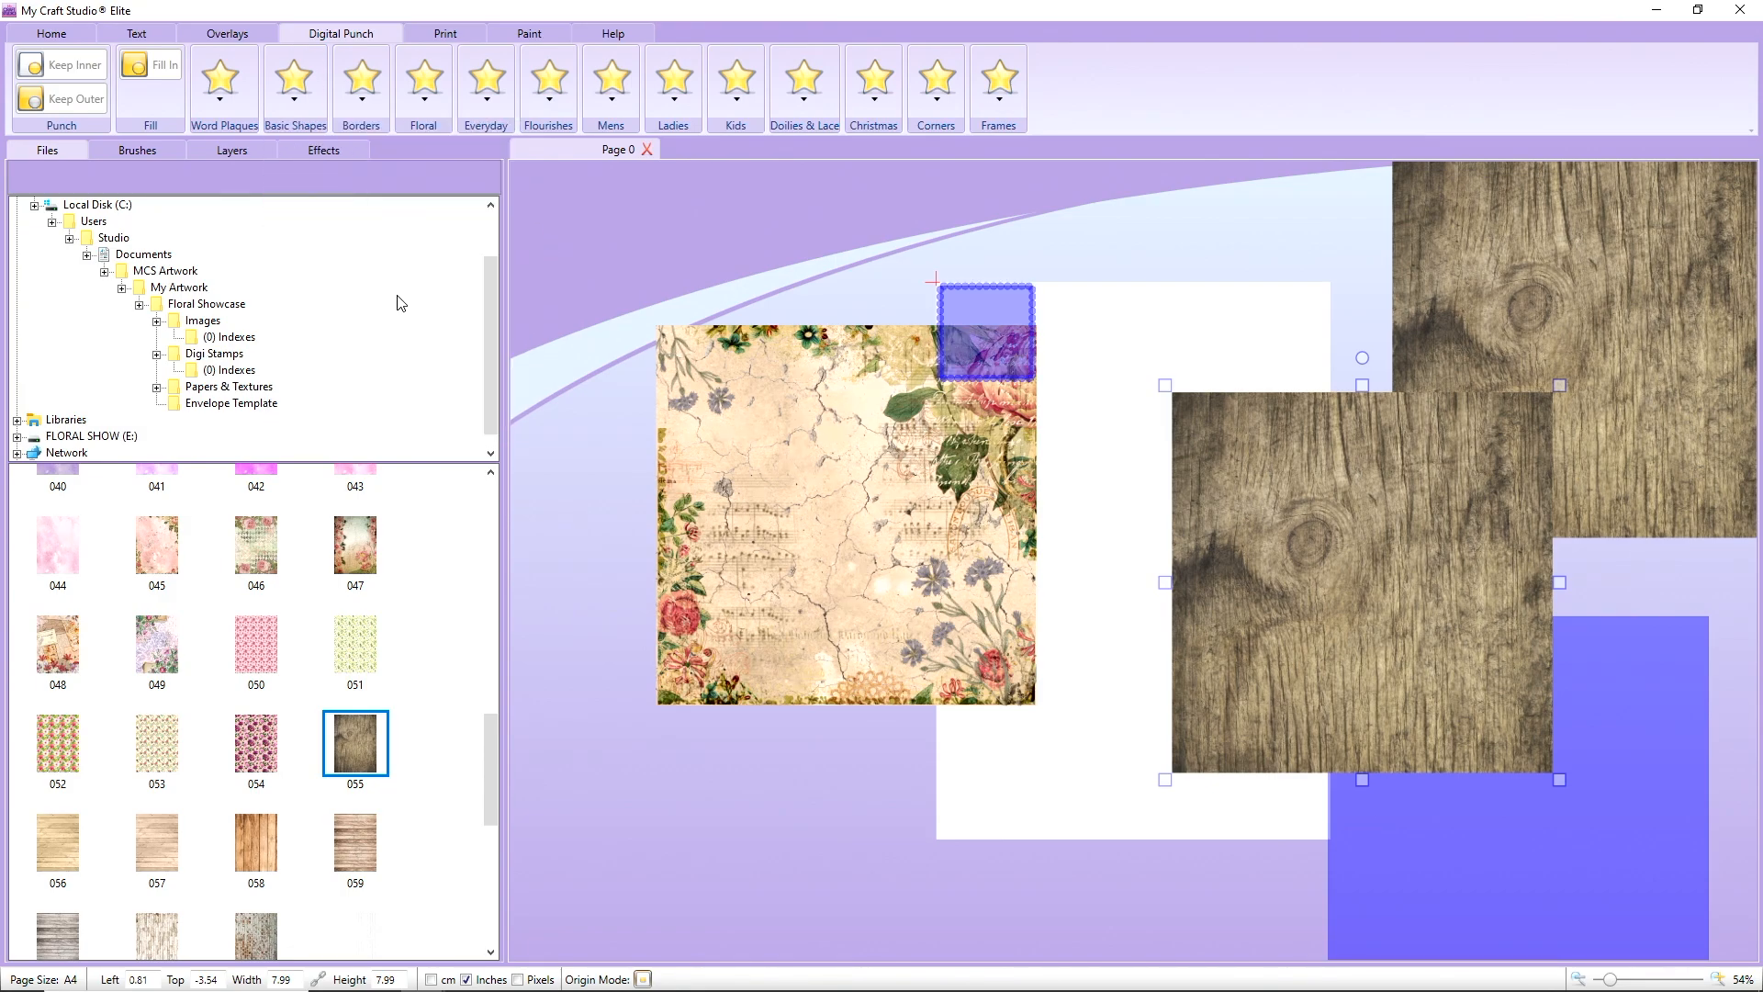
pyautogui.moveTo(823, 445); pyautogui.dragTo(537, 447)
pyautogui.click(960, 360)
# - Move the wood copy onto the page, enlarge it to about 9.2 inches square and shift the blue square further right
pyautogui.moveTo(1368, 574); pyautogui.dragTo(992, 441)
pyautogui.moveTo(1253, 654); pyautogui.dragTo(1302, 704)
pyautogui.click(1491, 735)
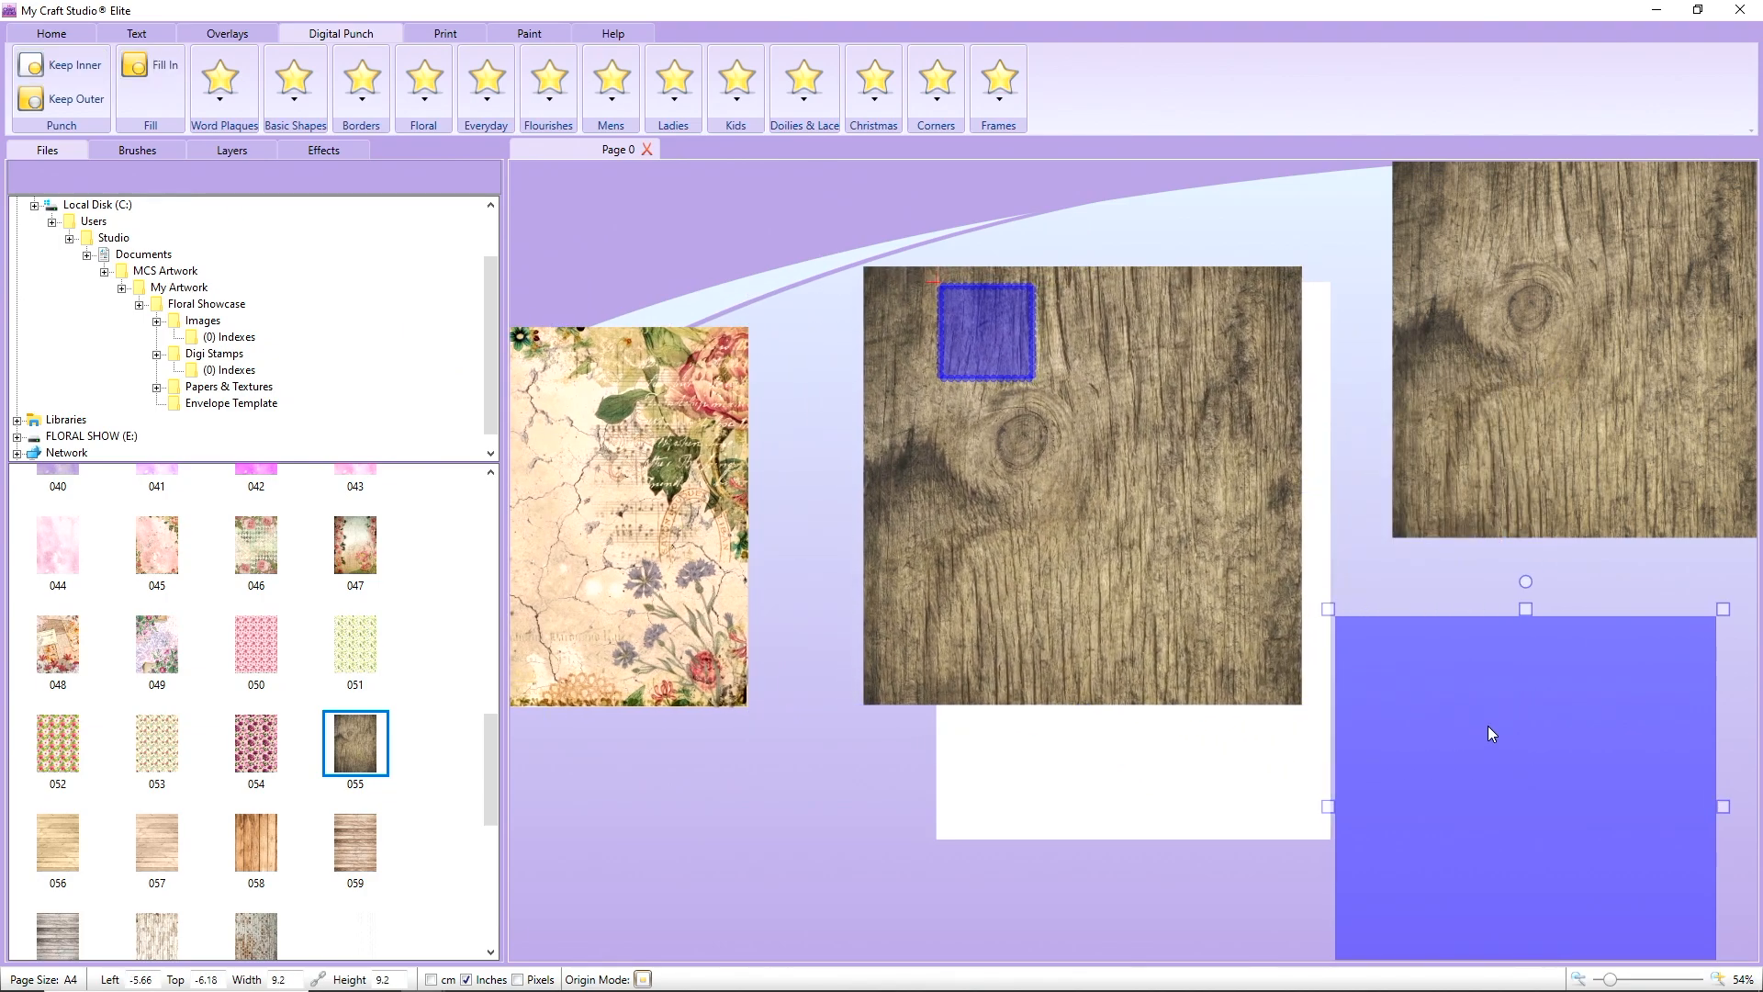
# - Enlarge the scalloped shape to about 9.02 inches over the wood, punch it keeping the inner part, and move the shape below
pyautogui.moveTo(985, 341); pyautogui.dragTo(1327, 704)
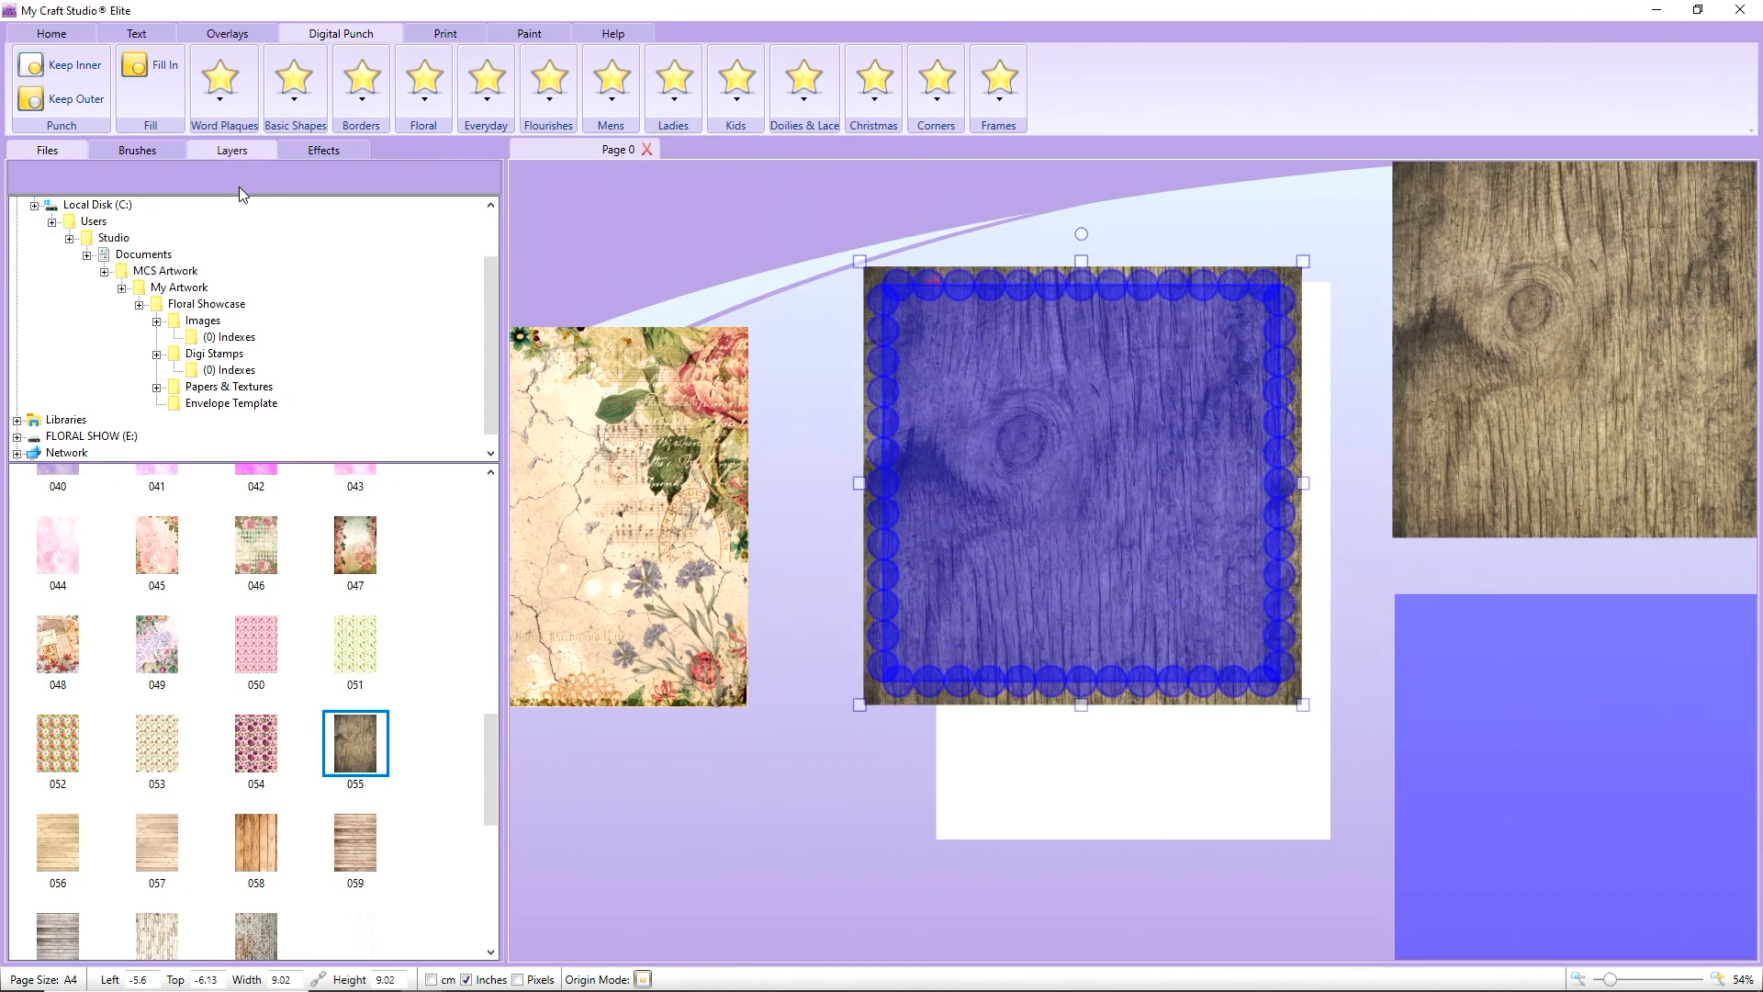
pyautogui.click(64, 66)
pyautogui.moveTo(905, 469); pyautogui.dragTo(730, 906)
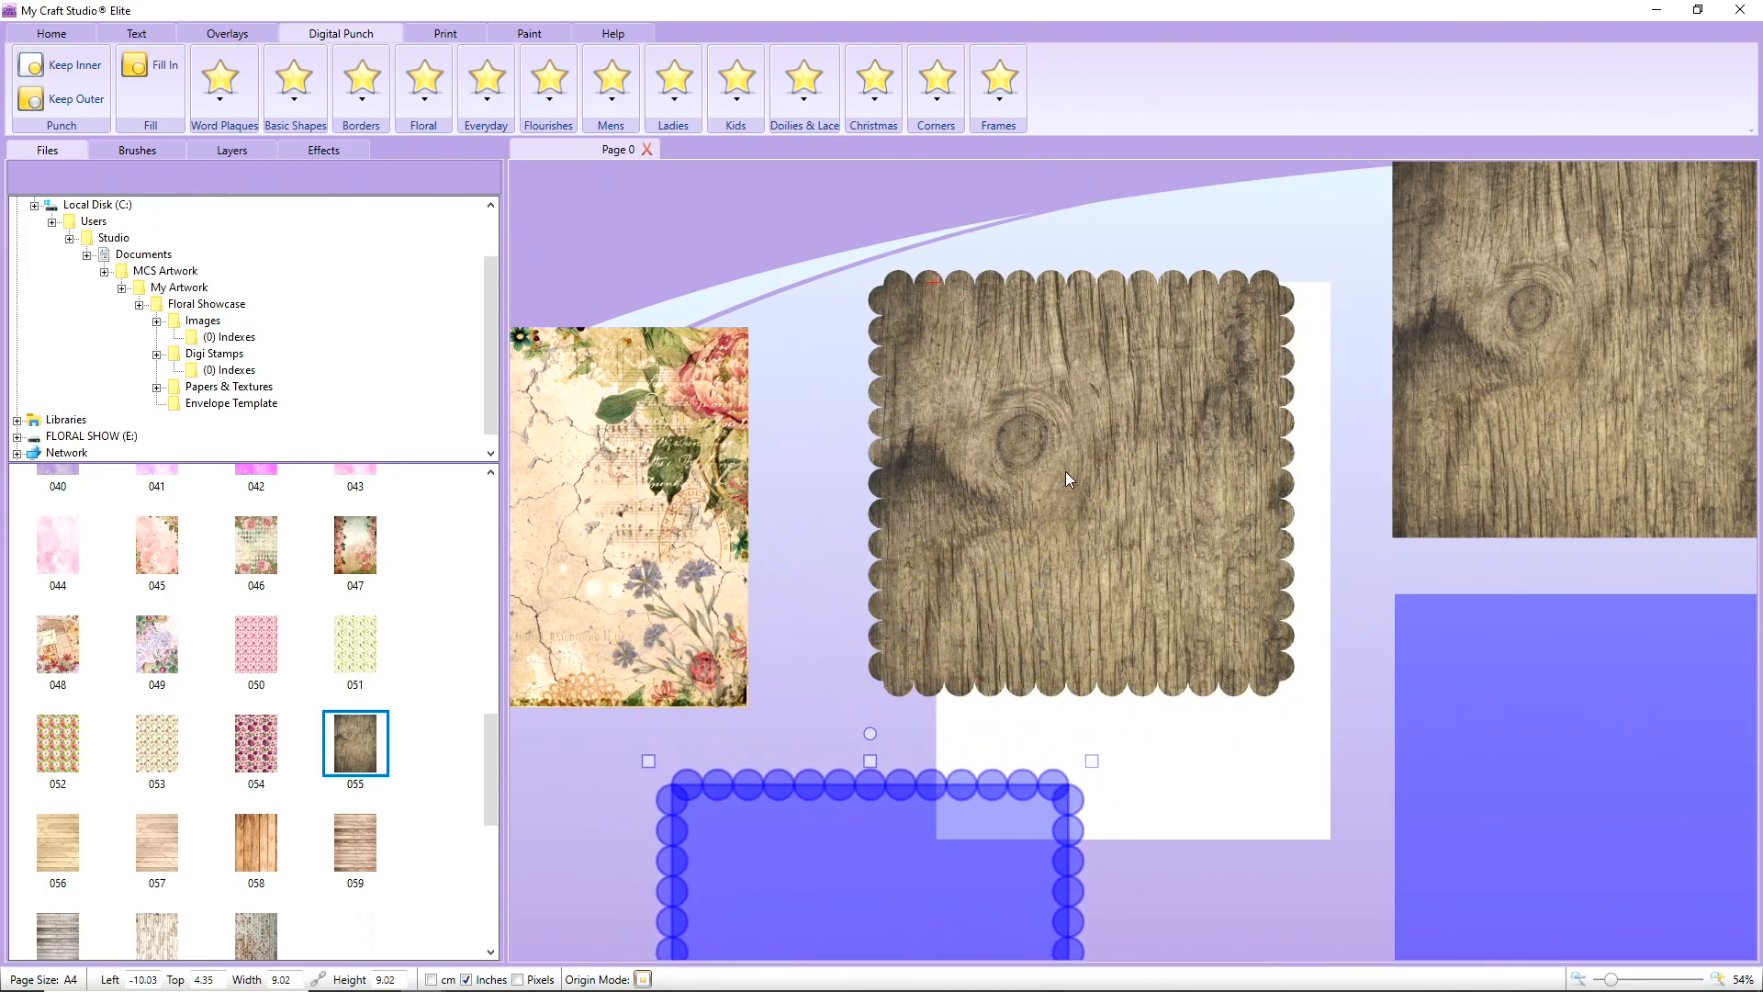
# - Move the spare wood square nearer the page and turn it white by raising its brightness to 1
pyautogui.moveTo(1534, 346); pyautogui.dragTo(1474, 380)
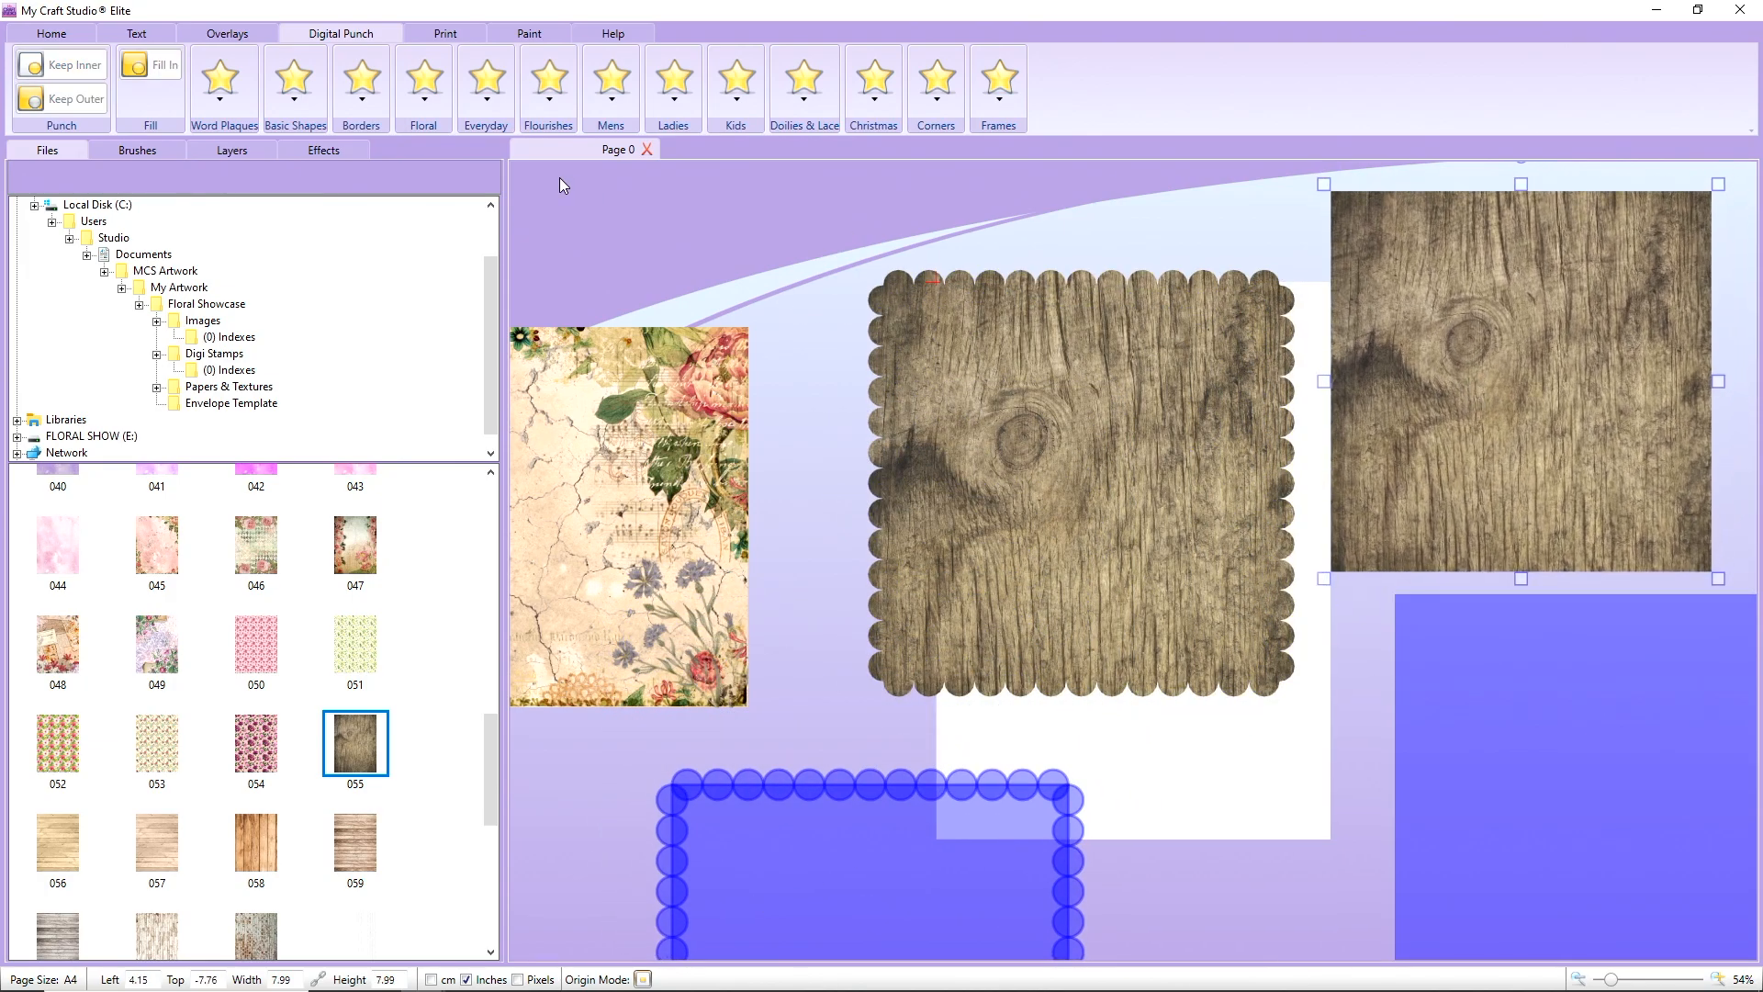
pyautogui.click(321, 150)
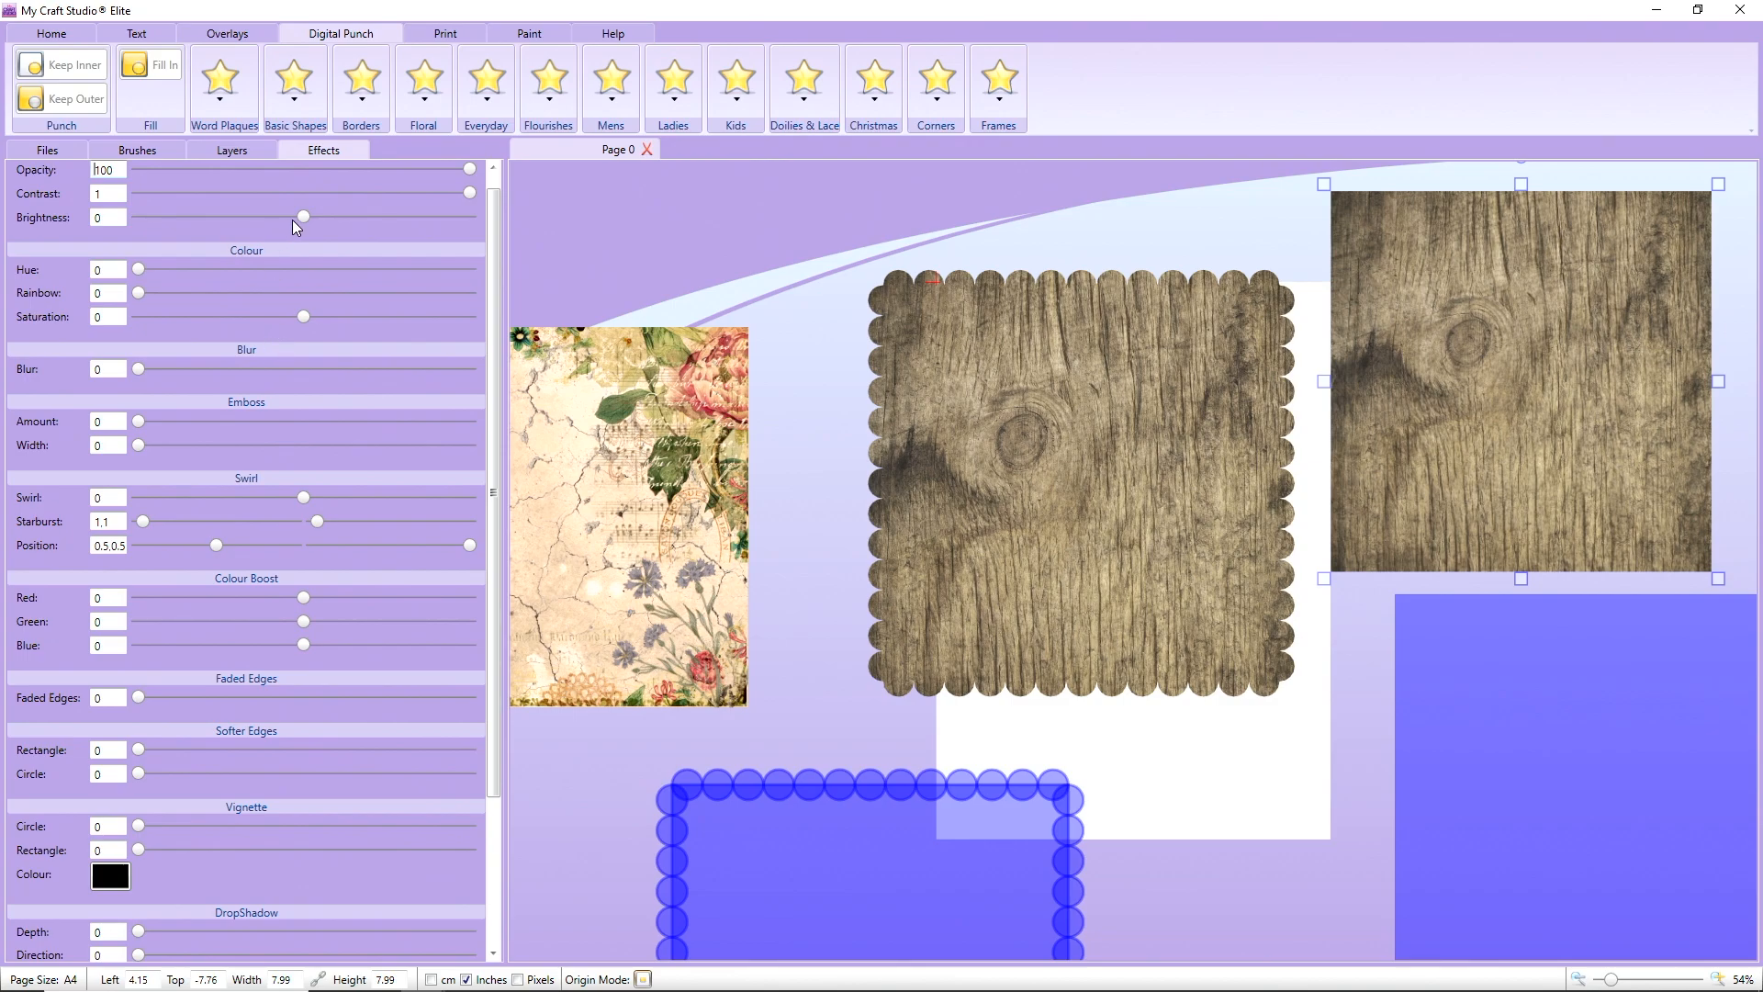
pyautogui.moveTo(300, 219); pyautogui.dragTo(469, 219)
# - Bring the white square to the front and center it on the scalloped wood panel
pyautogui.moveTo(1446, 361); pyautogui.dragTo(1156, 435)
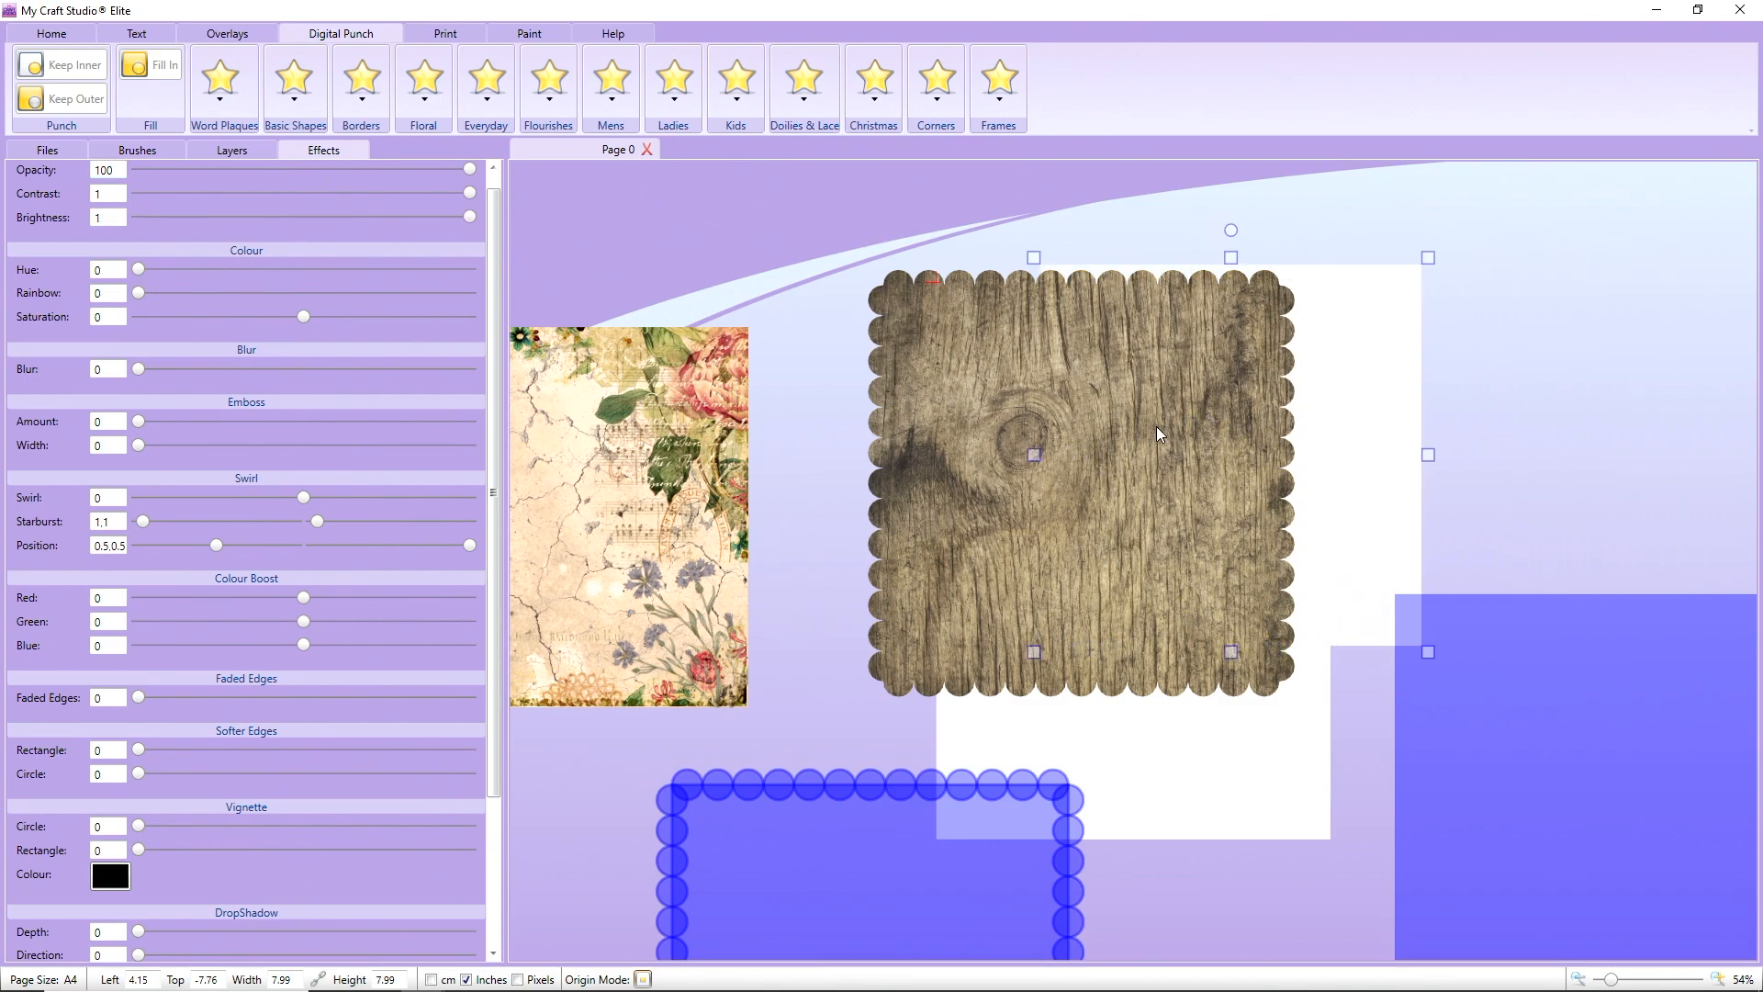
pyautogui.rightClick(1159, 434)
pyautogui.moveTo(1249, 517)
pyautogui.click(1359, 520)
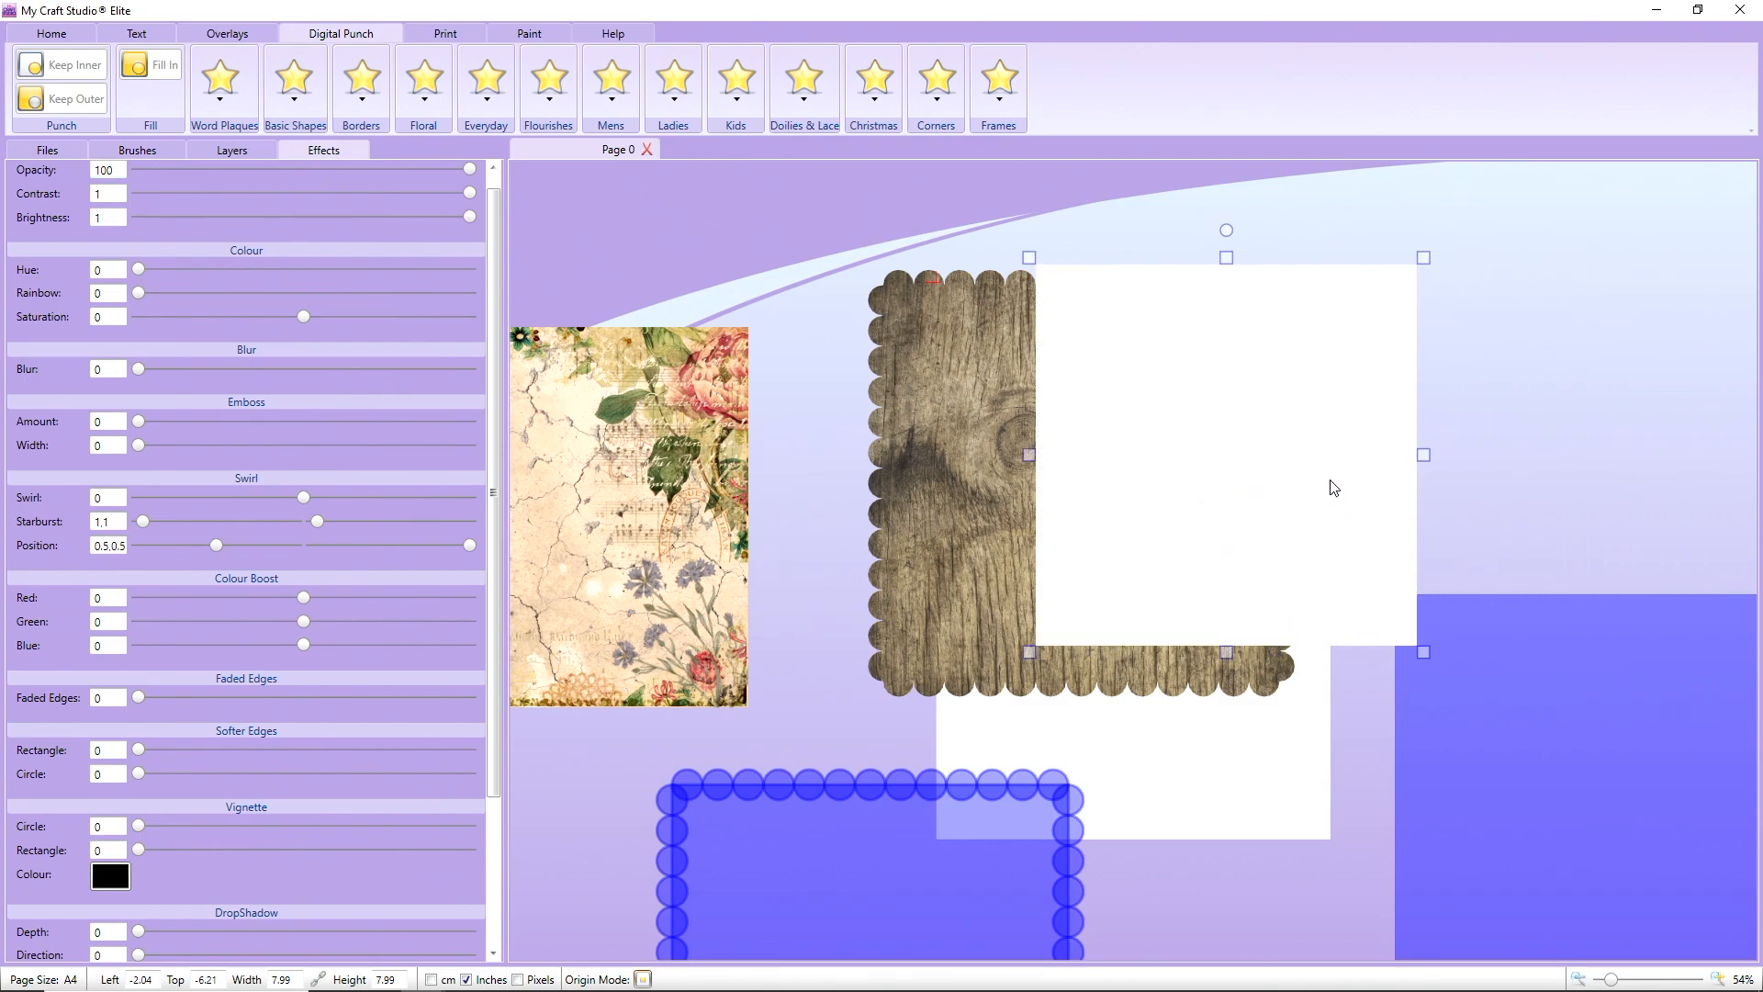
pyautogui.moveTo(1334, 488); pyautogui.dragTo(1184, 480)
# - Bring the floral design to the front and place it over the white square
pyautogui.moveTo(718, 447)
pyautogui.mouseDown()
pyautogui.moveTo(767, 344)
pyautogui.moveTo(814, 391)
pyautogui.moveTo(1072, 450)
pyautogui.moveTo(1165, 420)
pyautogui.mouseUp()
pyautogui.rightClick(767, 344)
pyautogui.moveTo(922, 445)
pyautogui.click(995, 441)
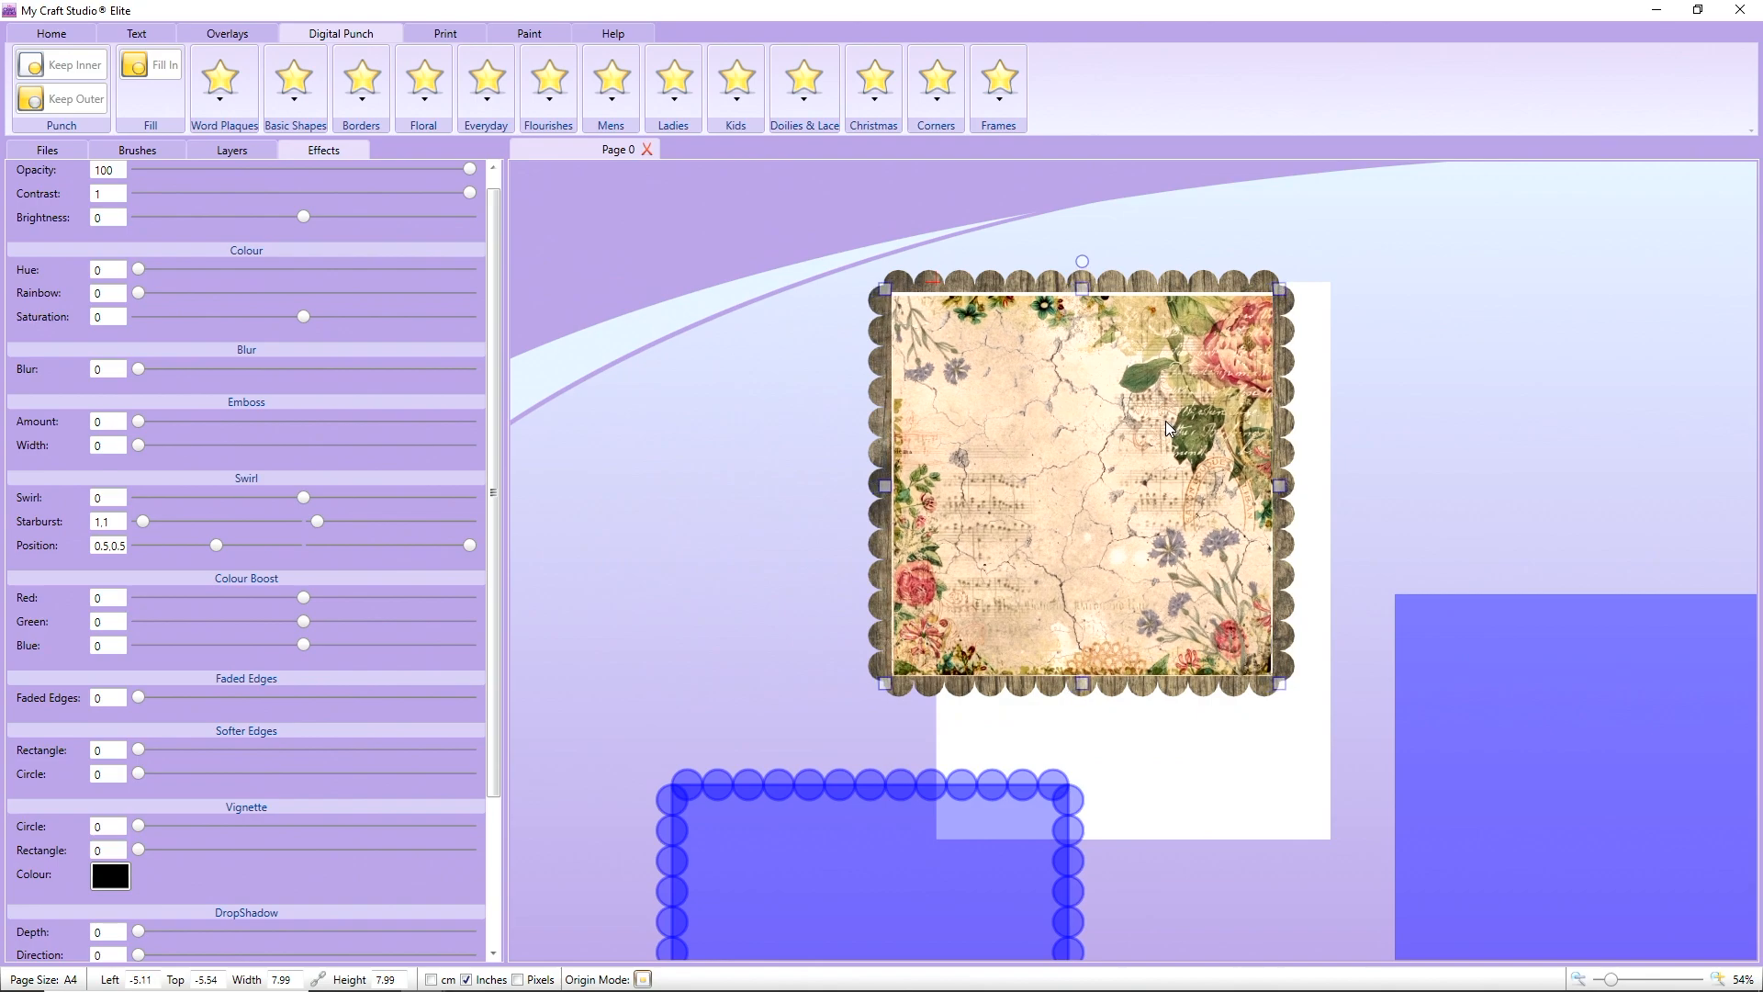
# - Reduce the floral design to about 7.7 inches square, center it within the white mat and nudge the scalloped wood panel slightly right
pyautogui.moveTo(883, 281); pyautogui.dragTo(898, 300)
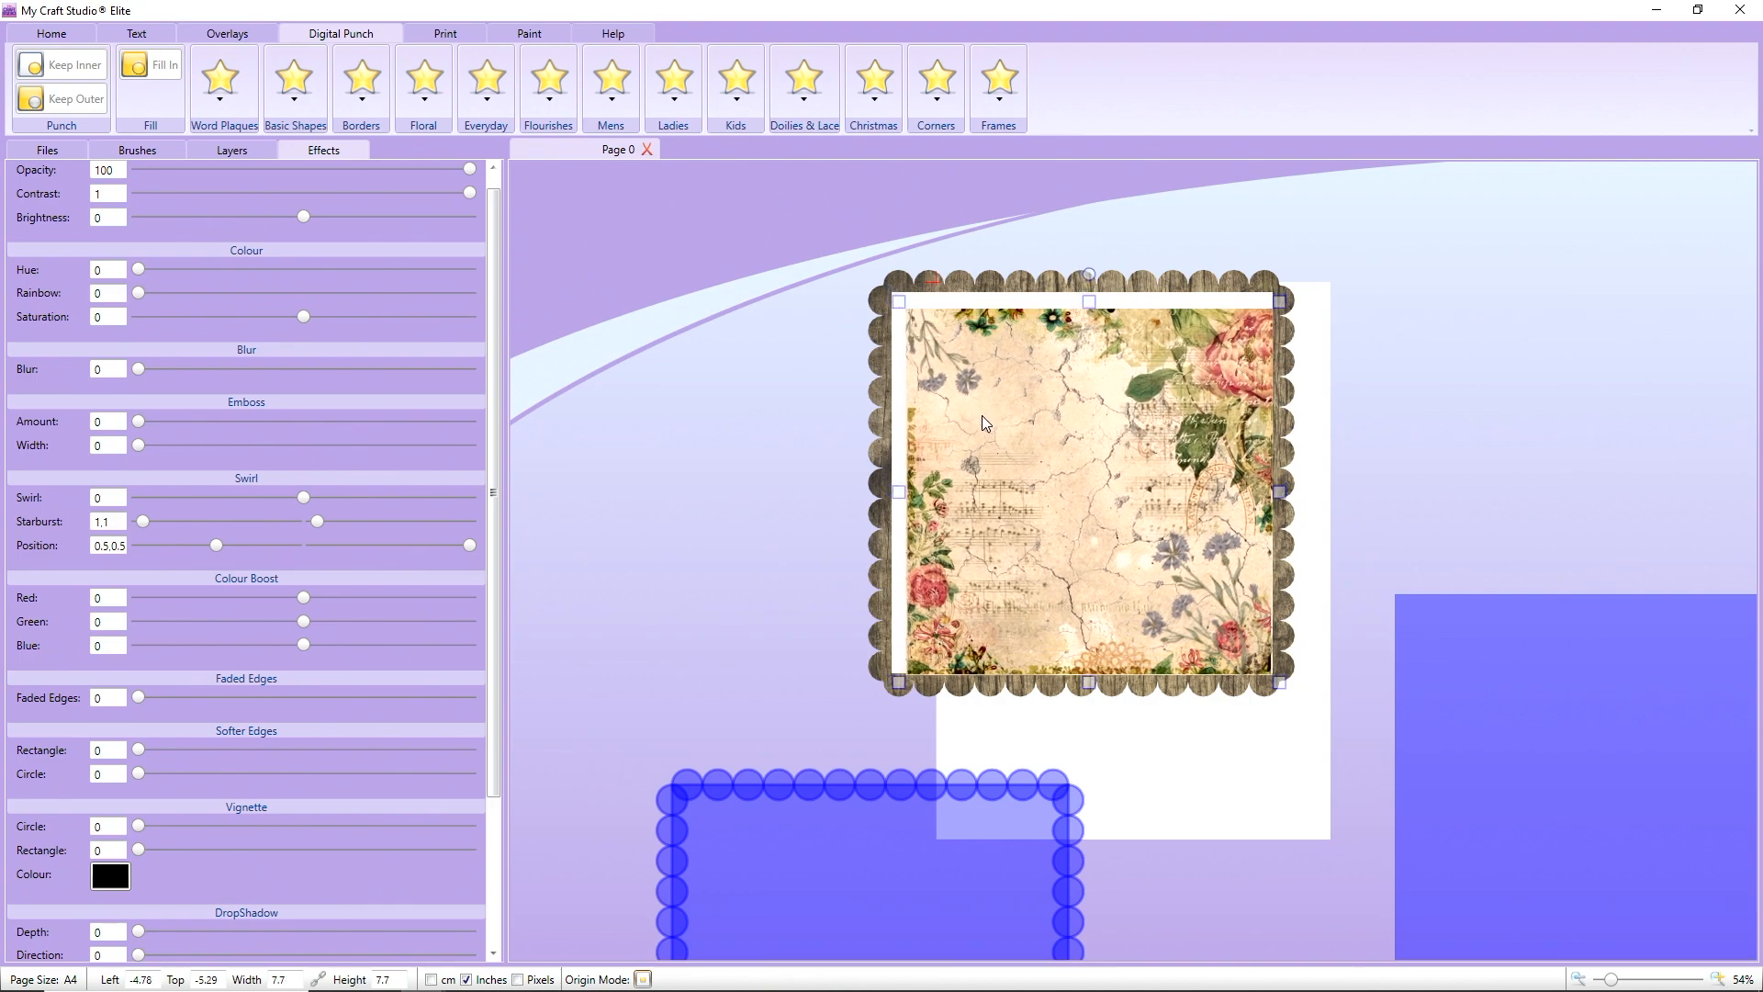
pyautogui.moveTo(983, 415); pyautogui.dragTo(977, 407)
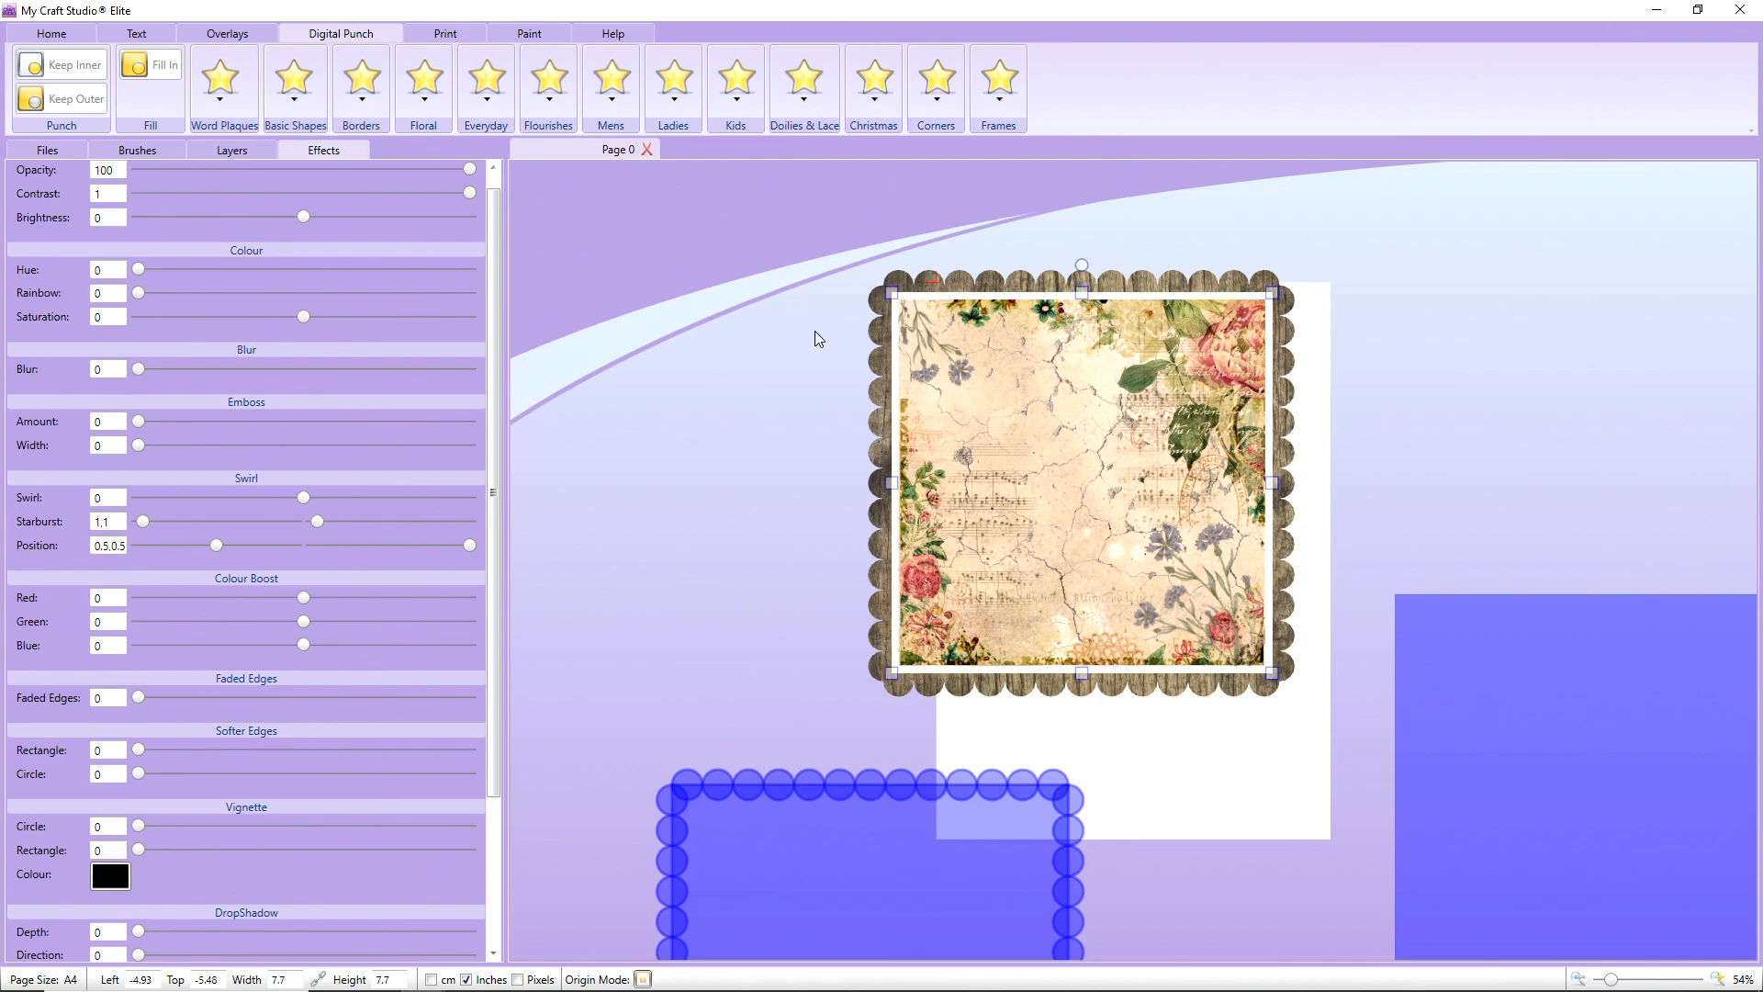
pyautogui.click(884, 354)
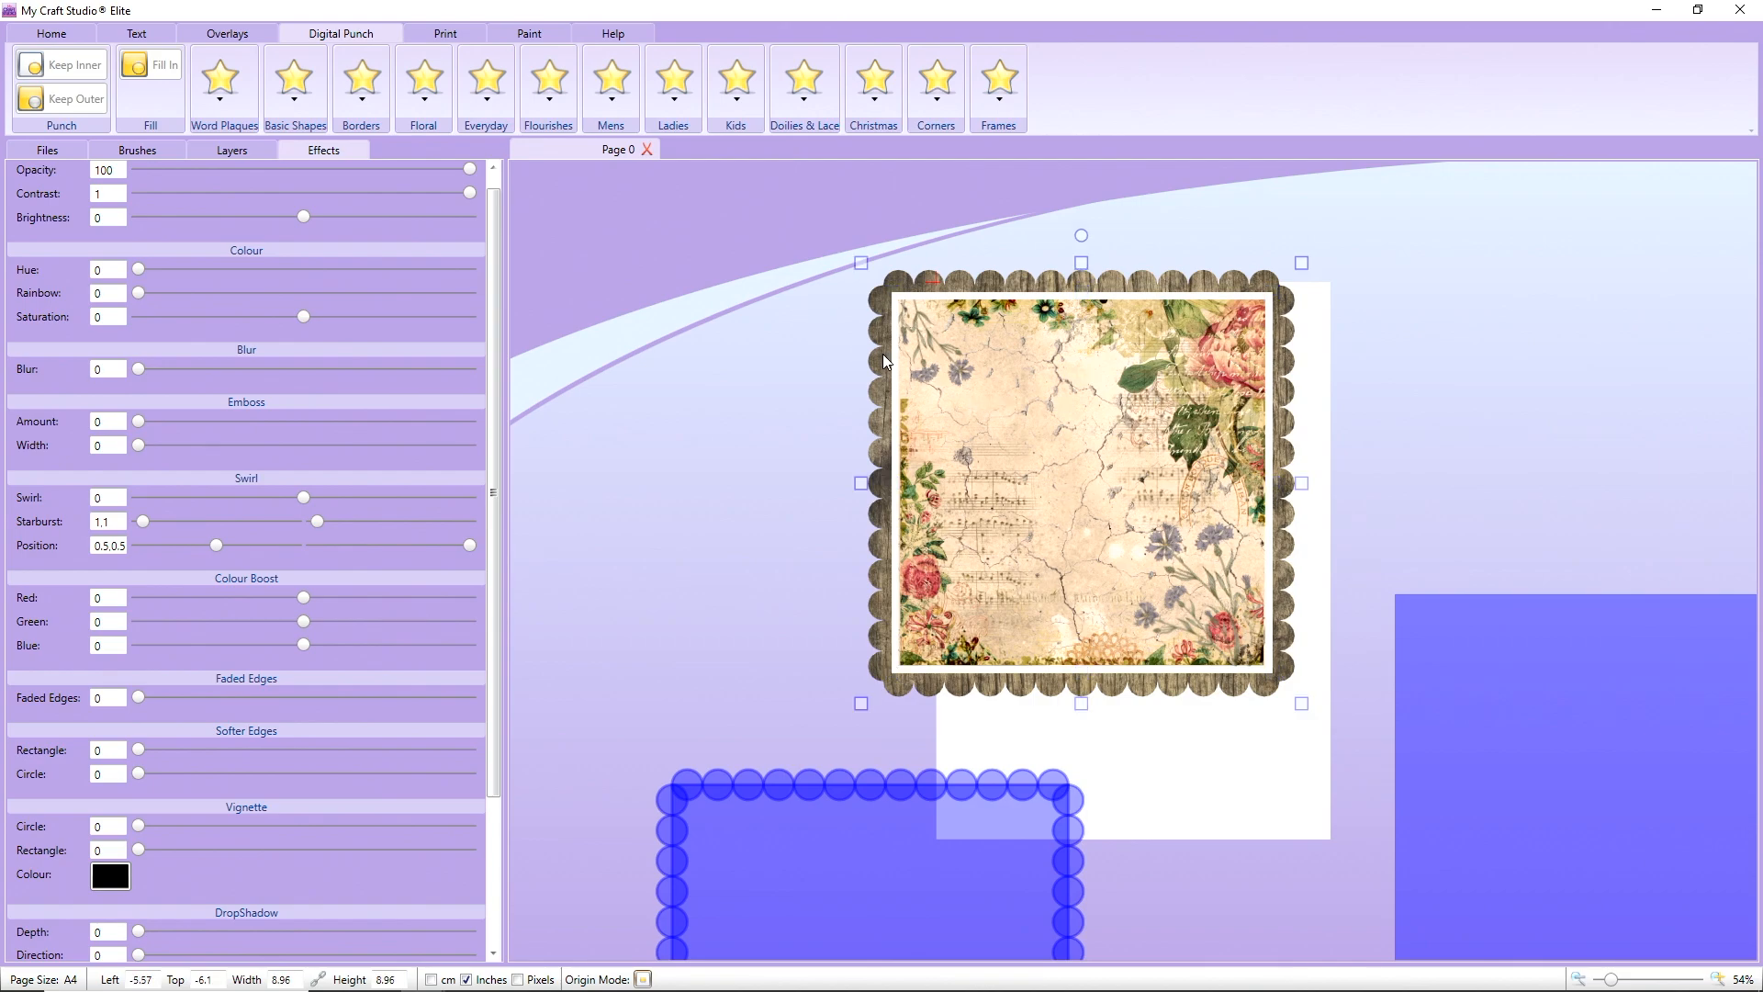
pyautogui.moveTo(883, 355); pyautogui.dragTo(885, 355)
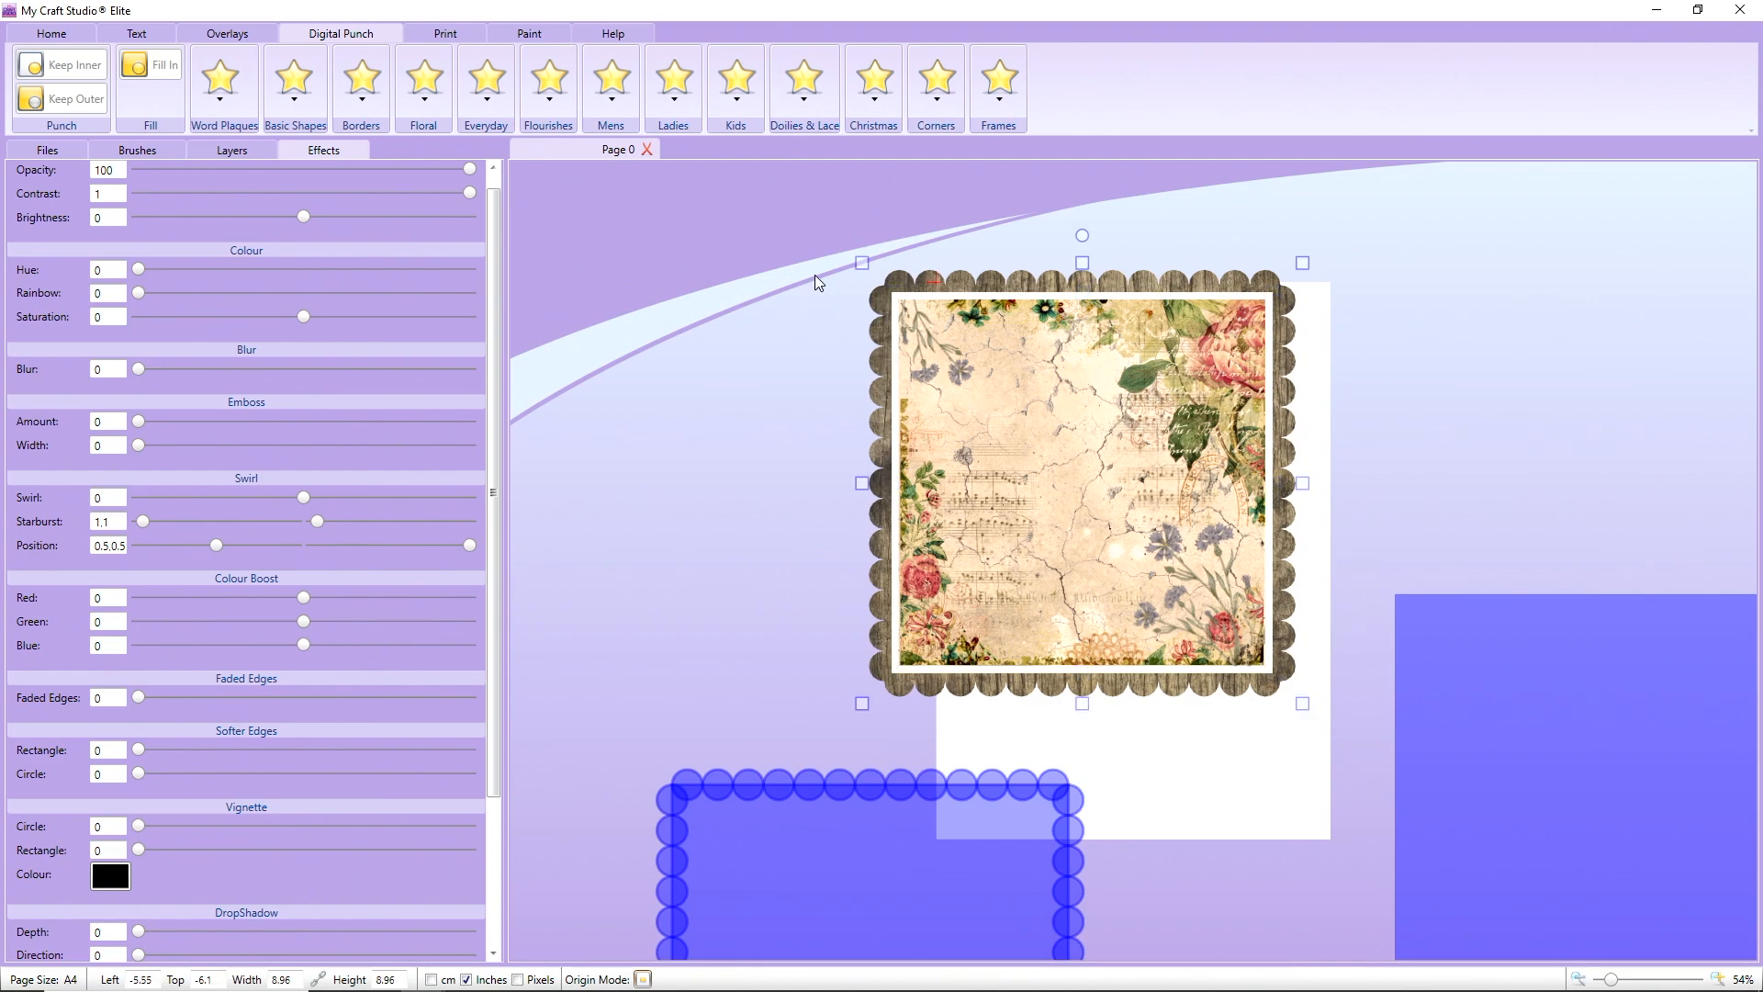
# - Group the floral design, its white mat and the scalloped wood panel into one topper
pyautogui.moveTo(784, 218); pyautogui.dragTo(1344, 738)
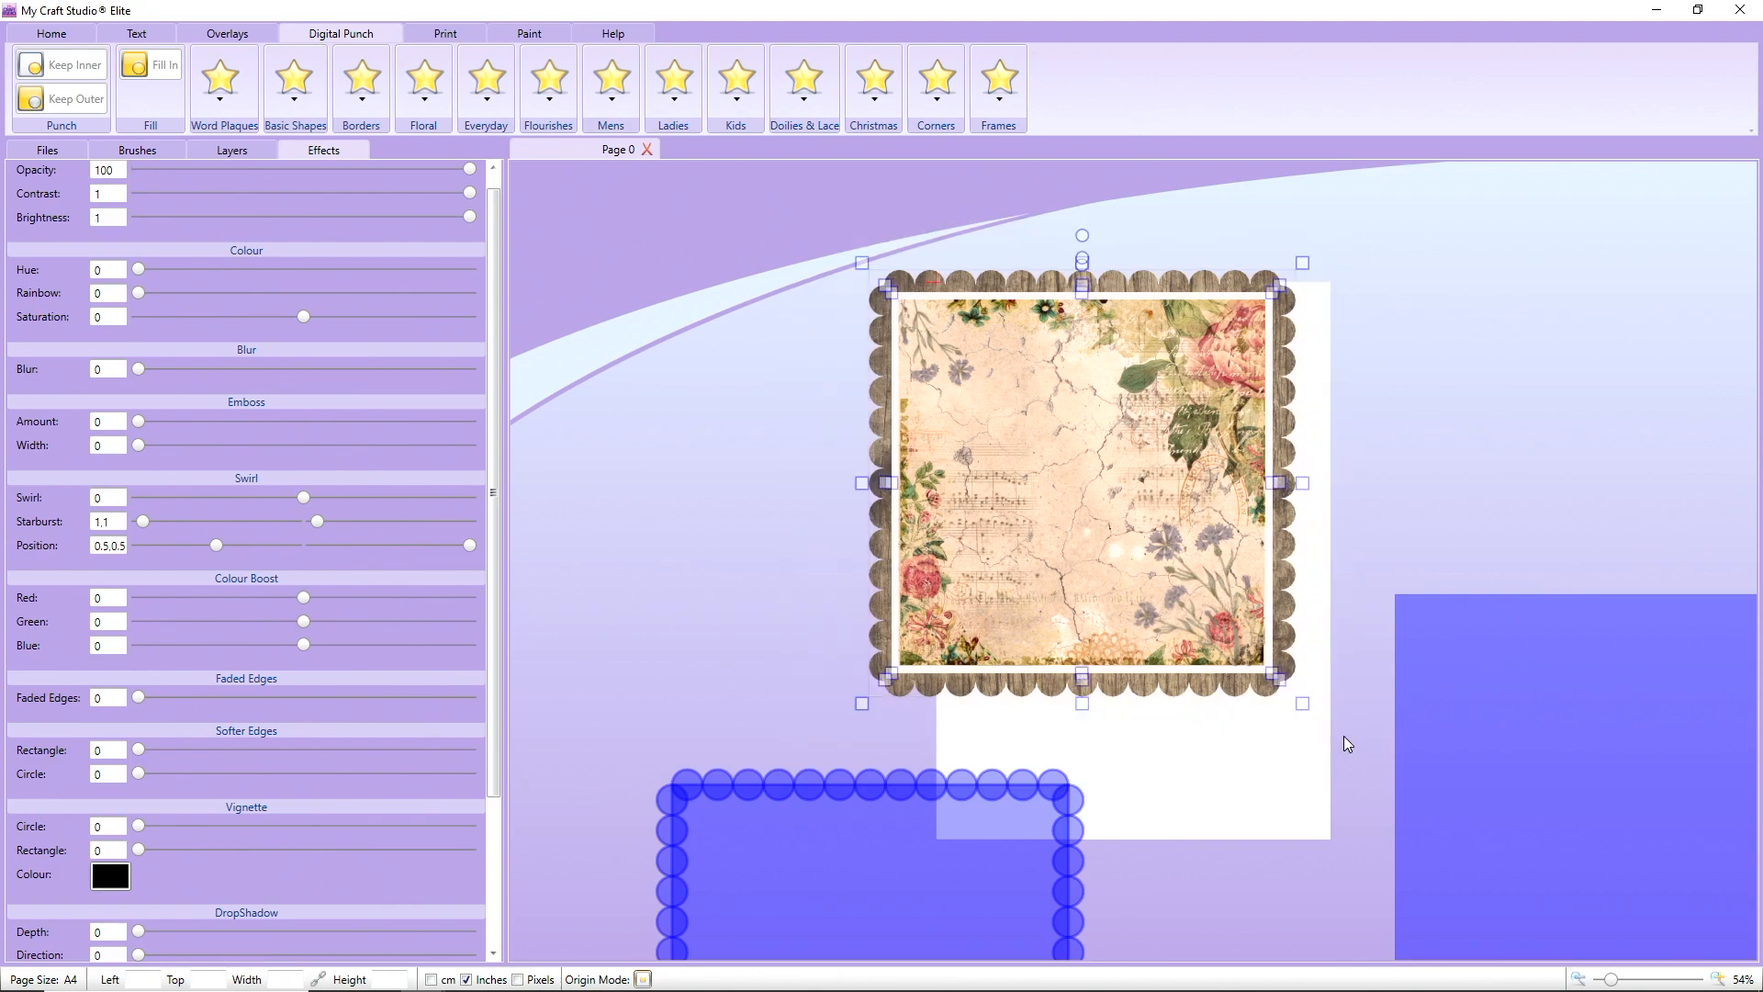
pyautogui.click(91, 33)
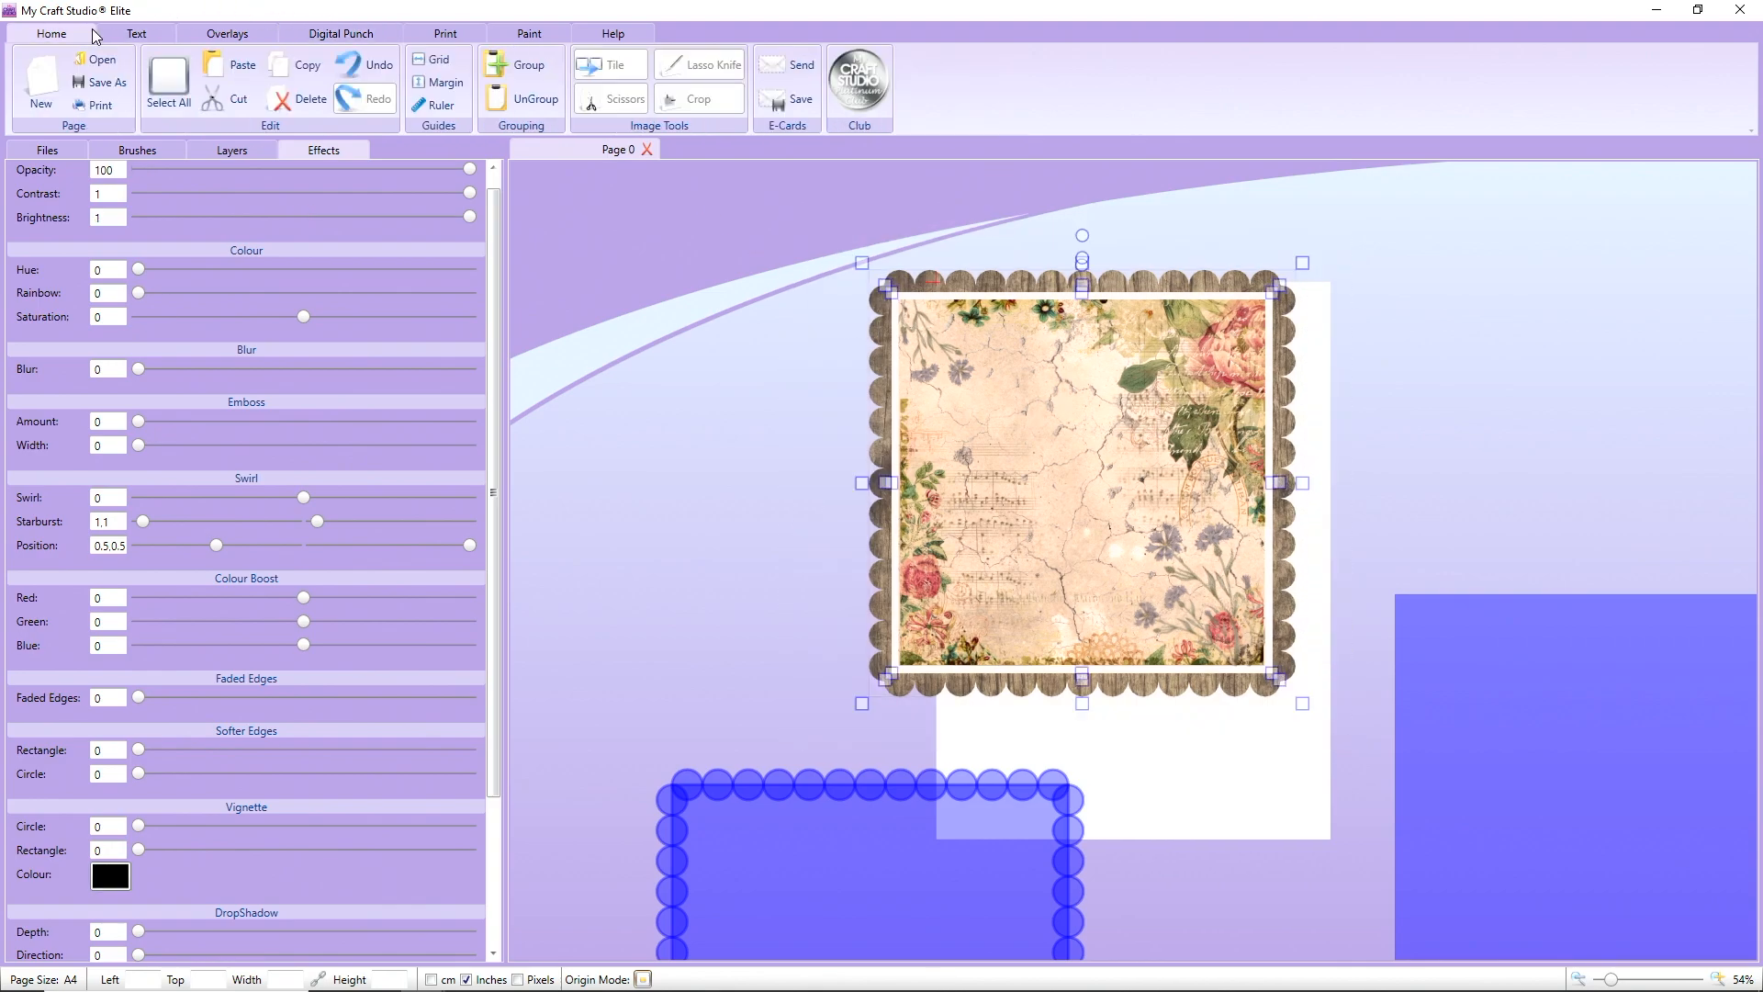
pyautogui.click(534, 78)
# - Set the grouped topper's height to 8 inches and center it on the page
pyautogui.moveTo(1032, 378); pyautogui.dragTo(1008, 332)
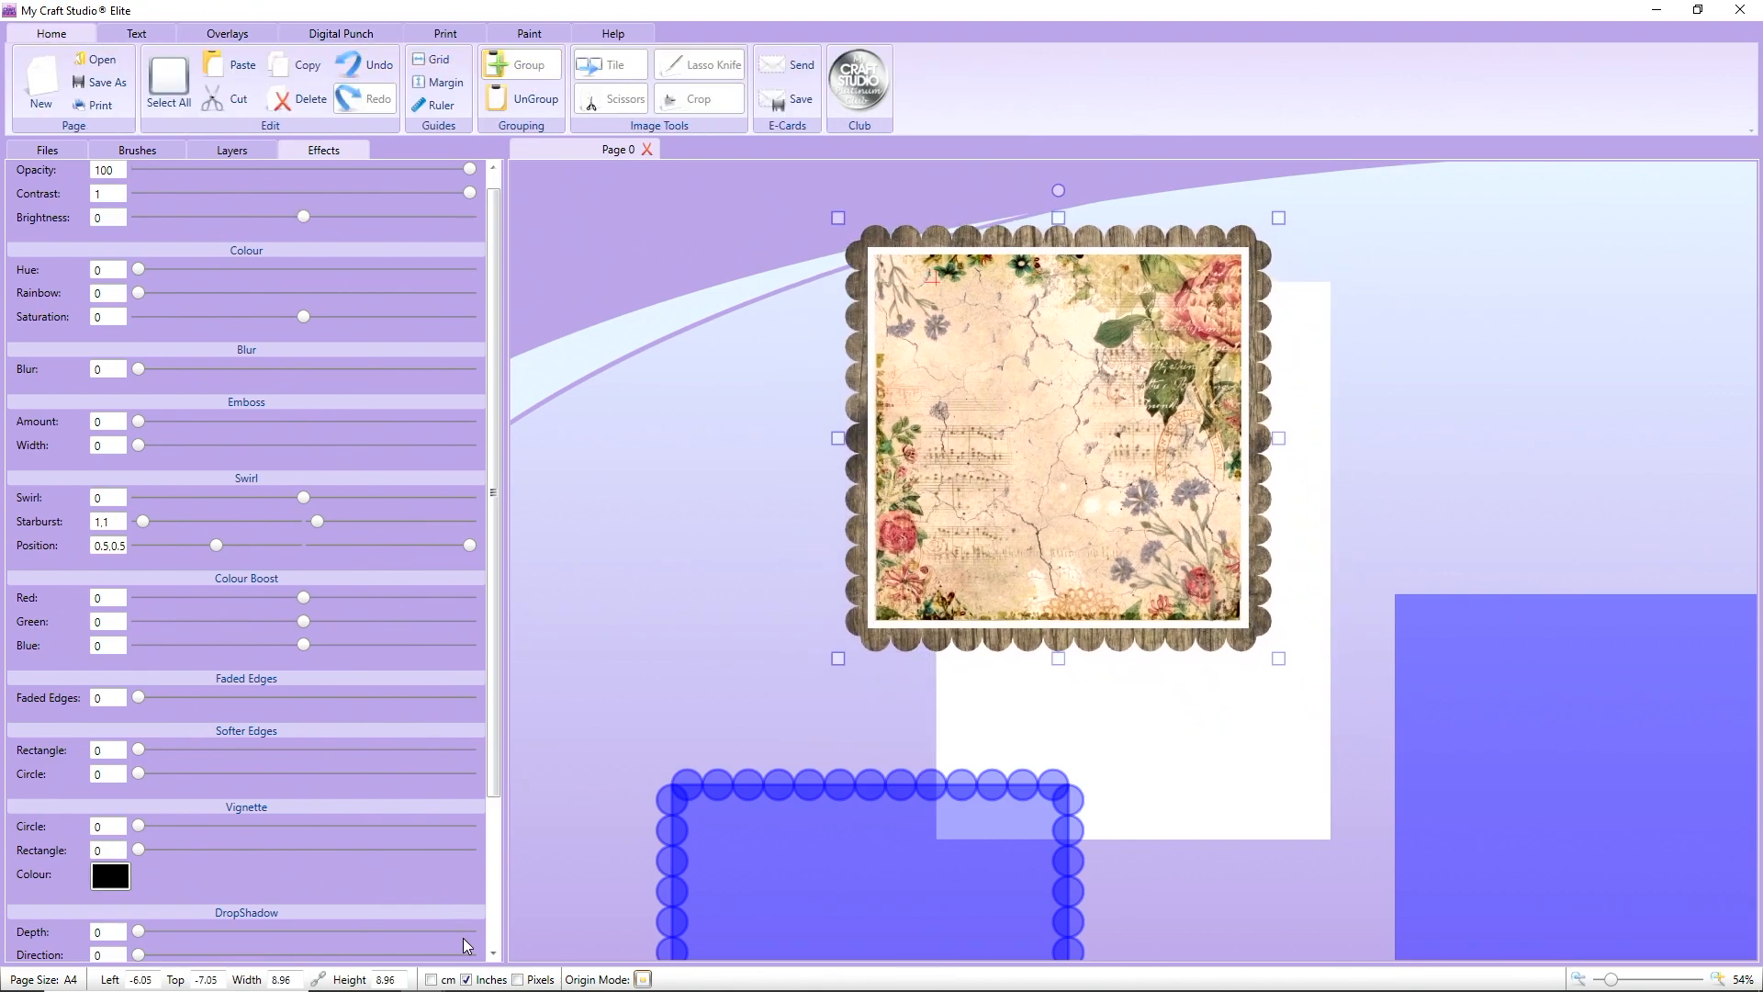
pyautogui.doubleClick(390, 980)
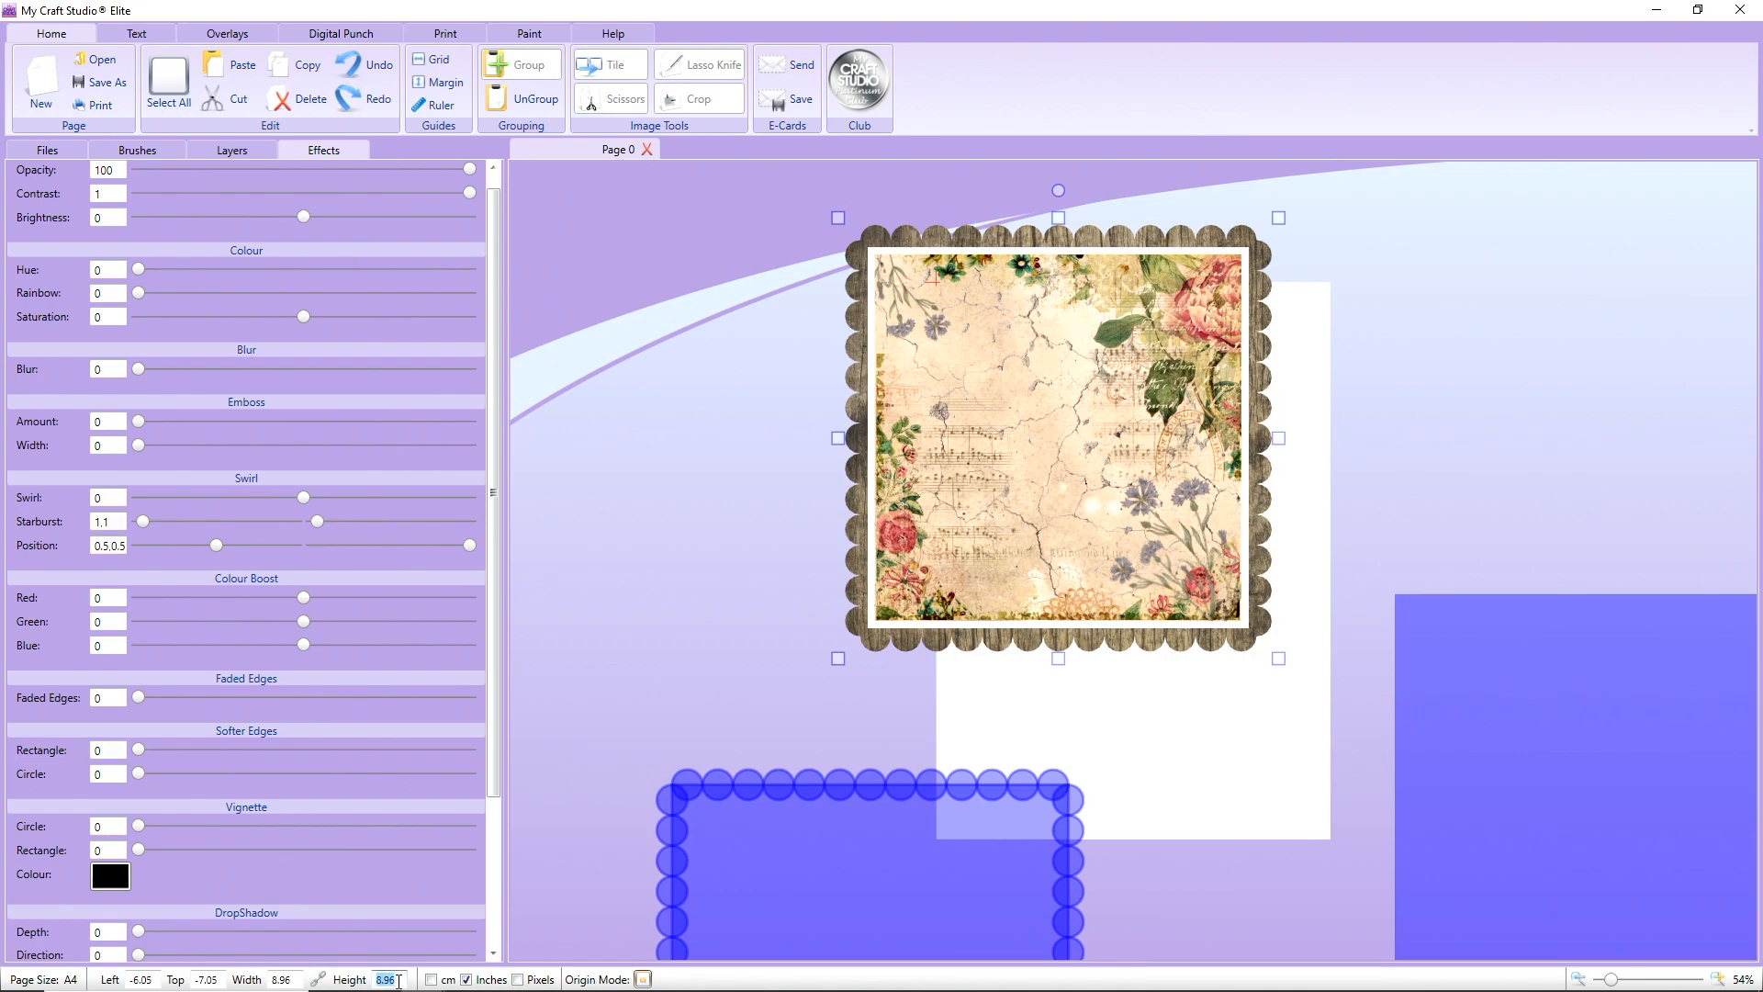
pyautogui.write('8')
pyautogui.press('Return')
pyautogui.moveTo(1001, 420); pyautogui.dragTo(1108, 540)
# - Move the two blue punch shapes away to either side of the page
pyautogui.moveTo(846, 774); pyautogui.dragTo(630, 383)
pyautogui.moveTo(1419, 801); pyautogui.dragTo(1512, 634)
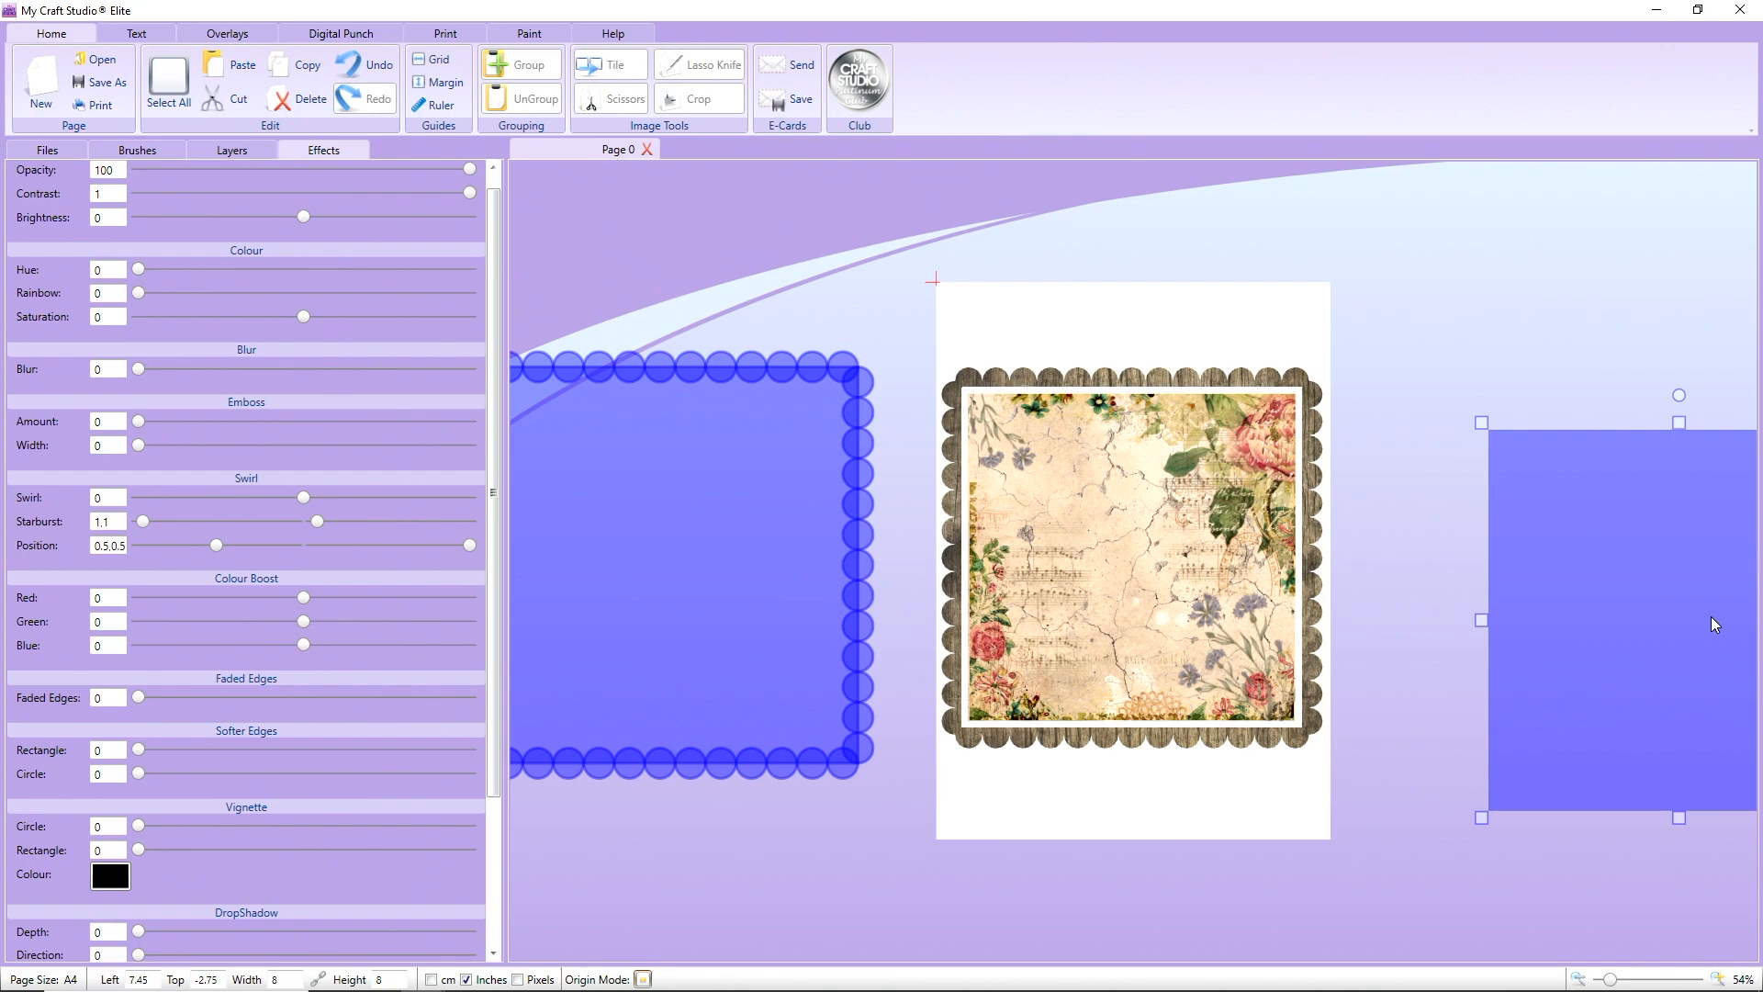
pyautogui.moveTo(1714, 624); pyautogui.dragTo(1762, 857)
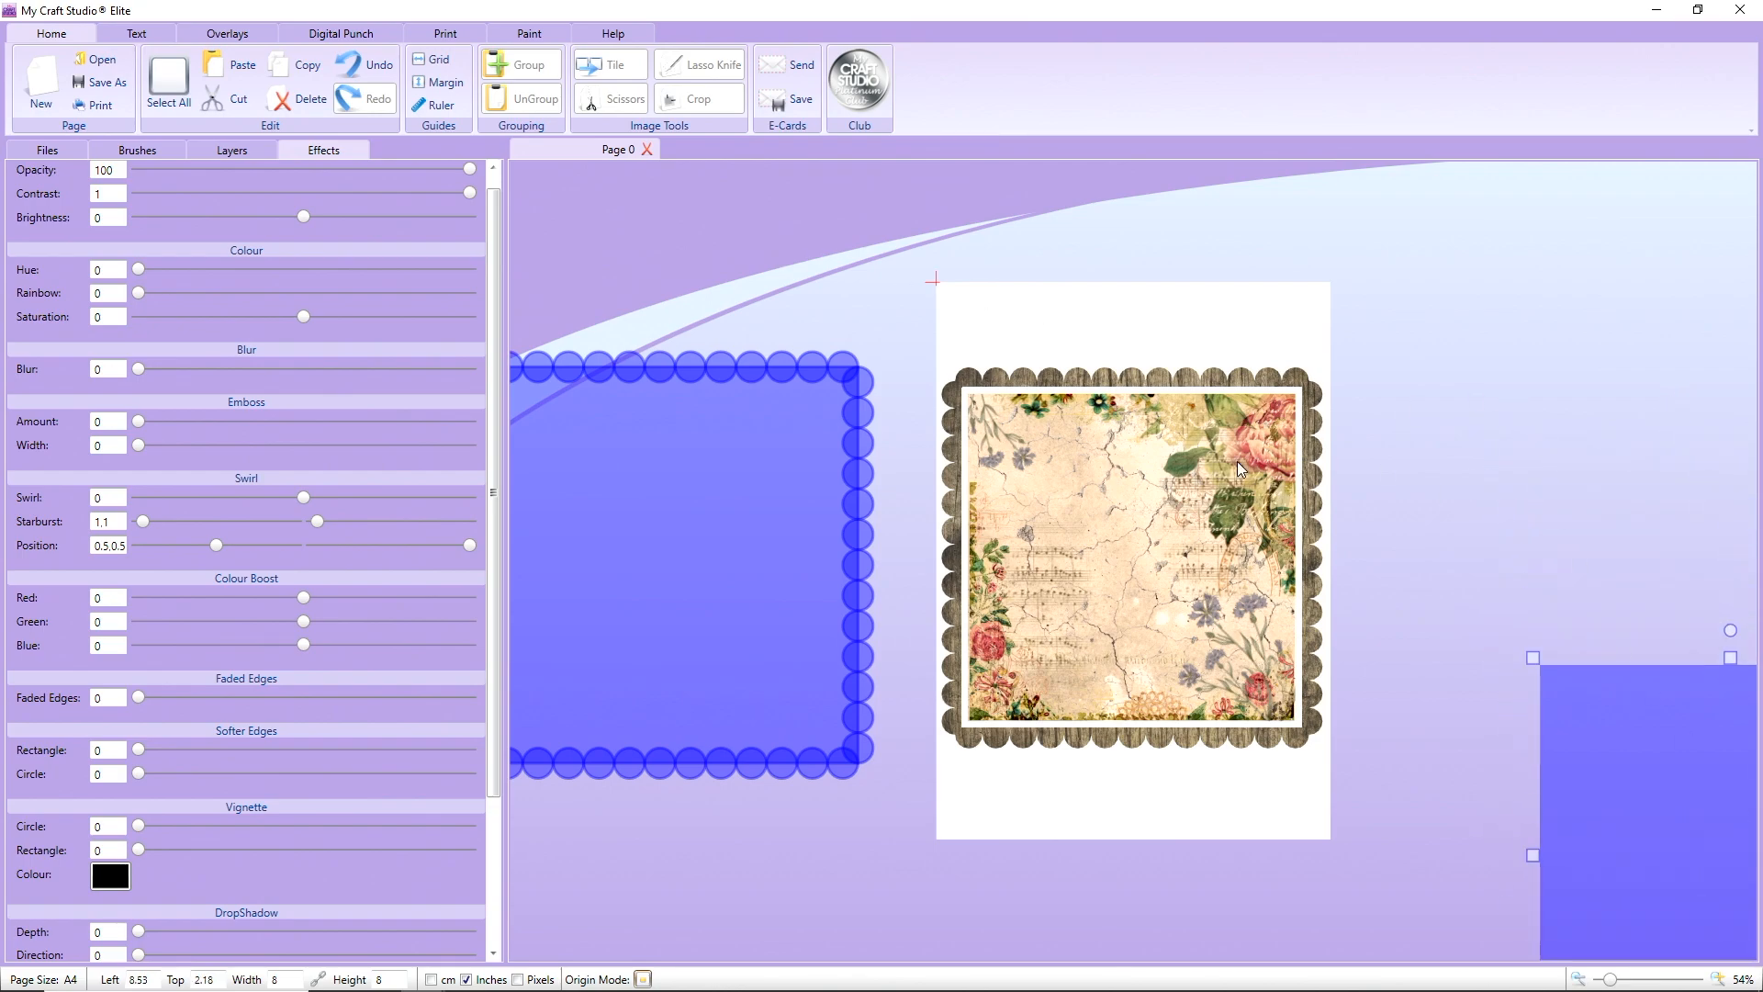
# - Paste two copies of the plain wood square and turn the second one white by raising its brightness to 1
pyautogui.rightClick(1192, 319)
pyautogui.click(1248, 372)
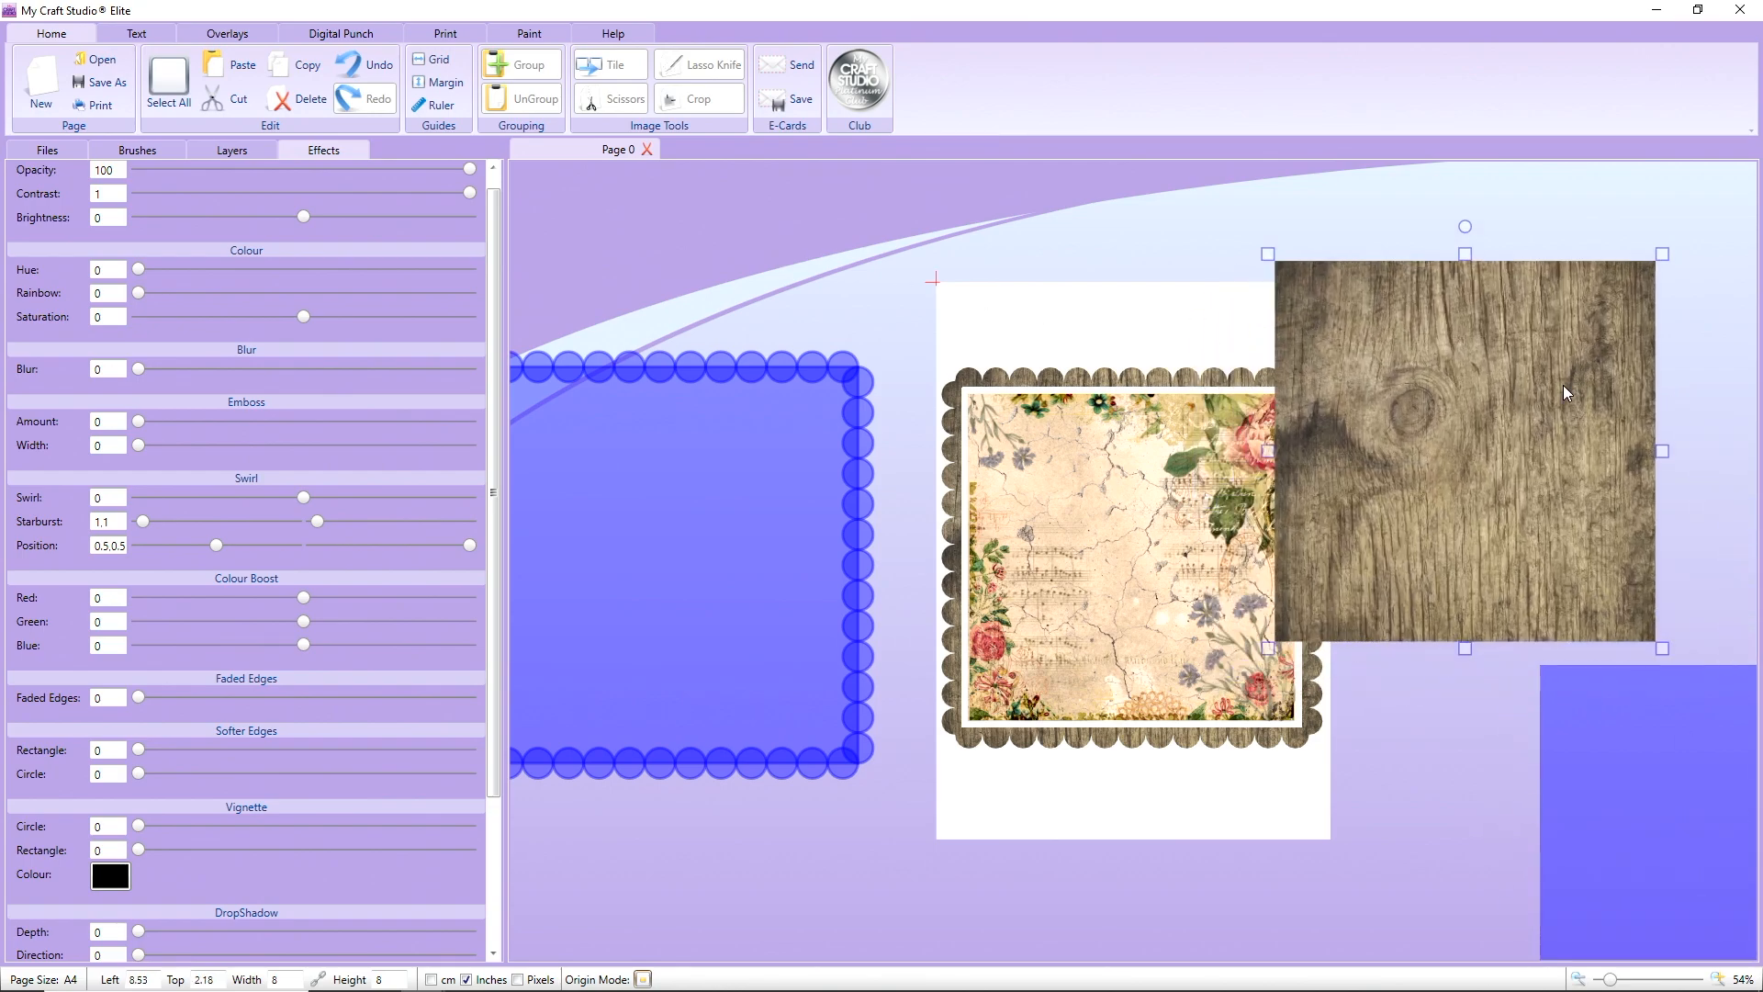
pyautogui.rightClick(1277, 383)
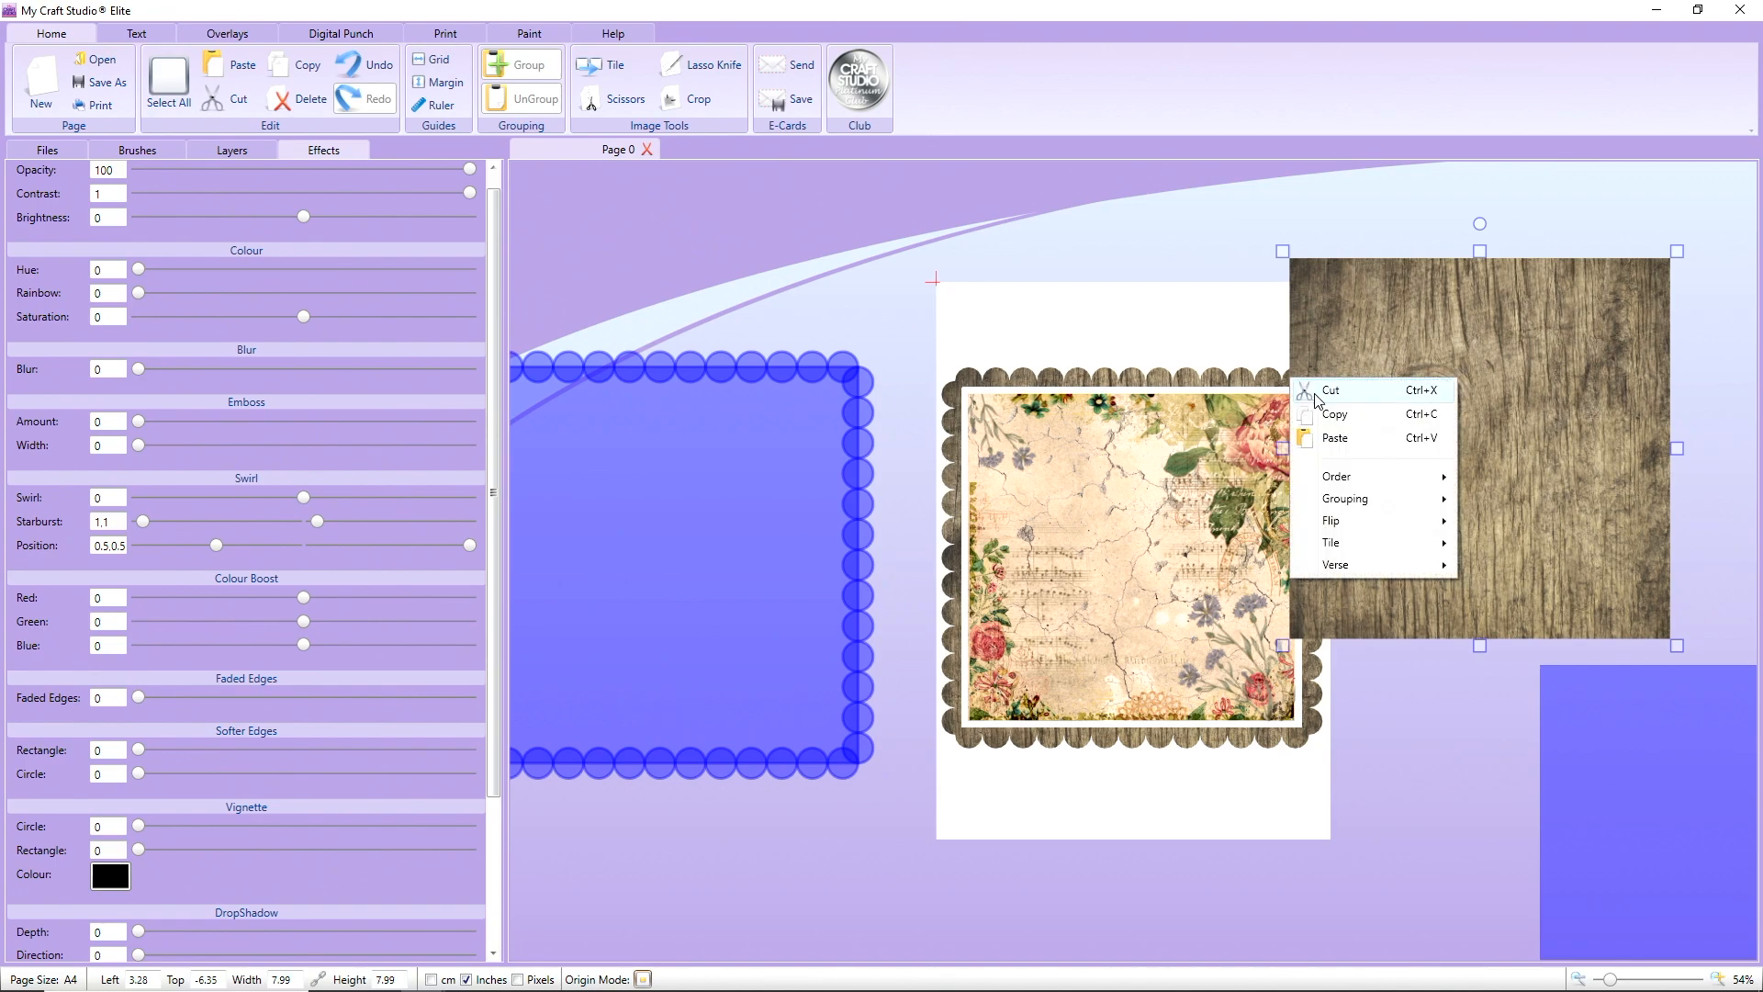
pyautogui.click(1345, 444)
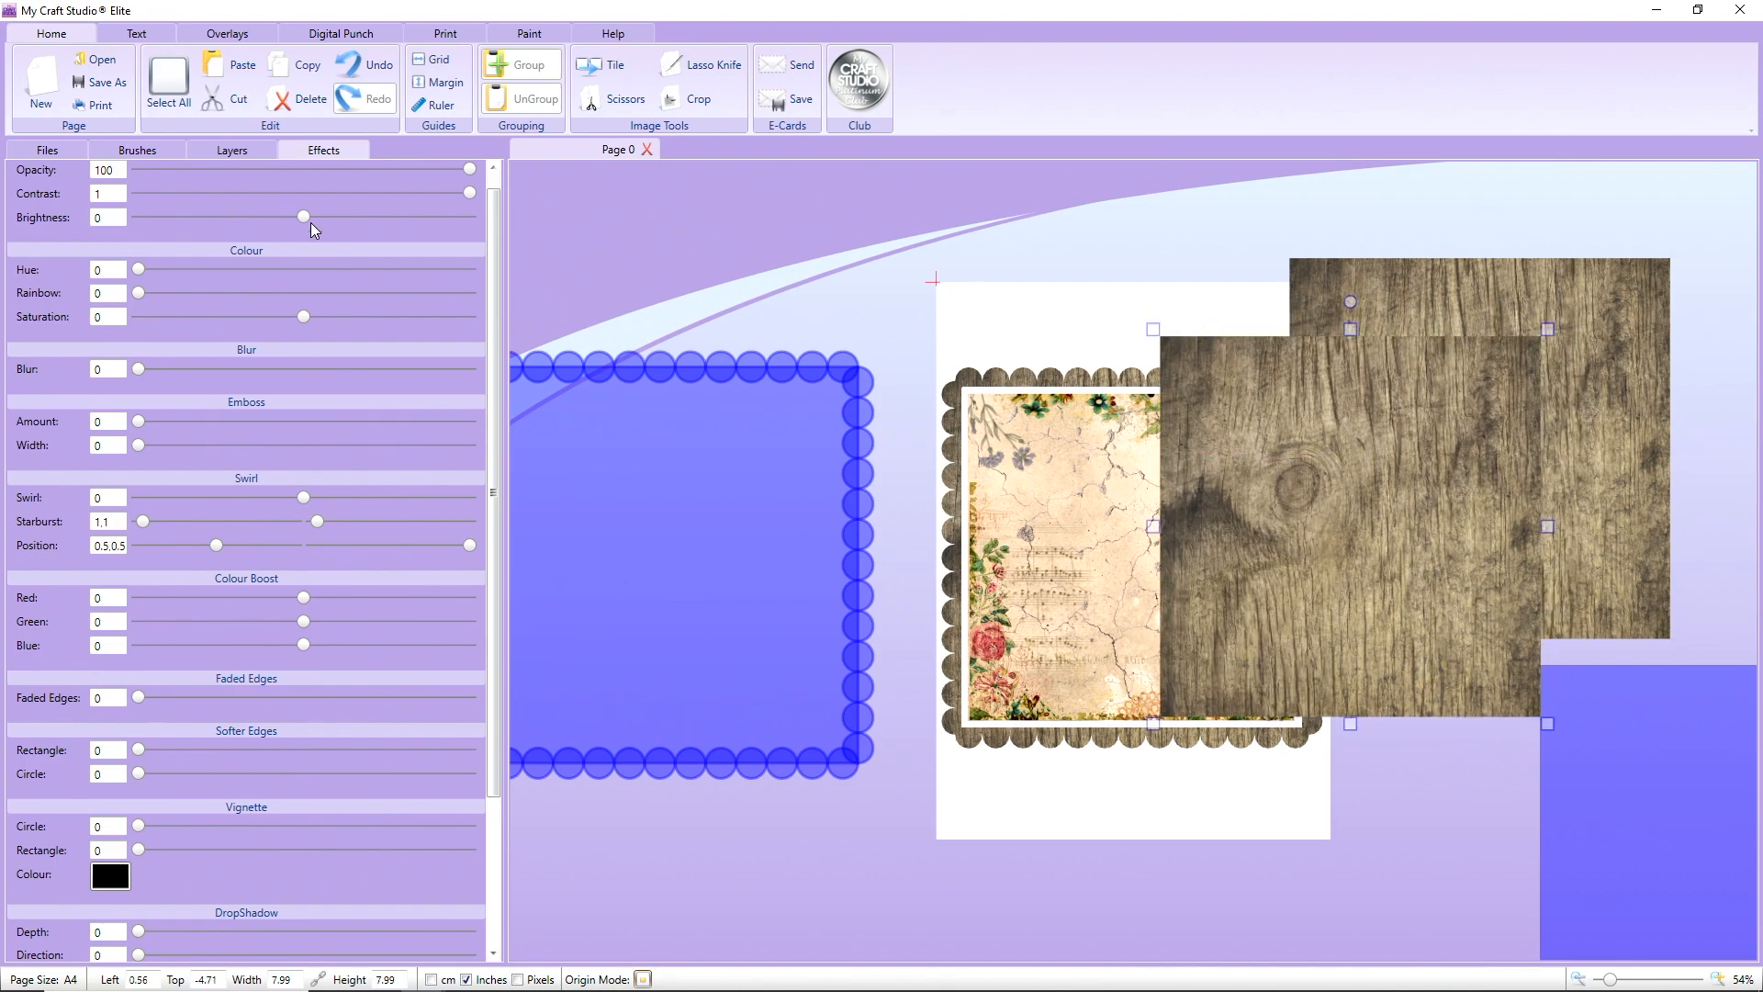
pyautogui.moveTo(303, 223); pyautogui.dragTo(851, 244)
# - Delete the blue scalloped shape and the plain blue square
pyautogui.click(808, 390)
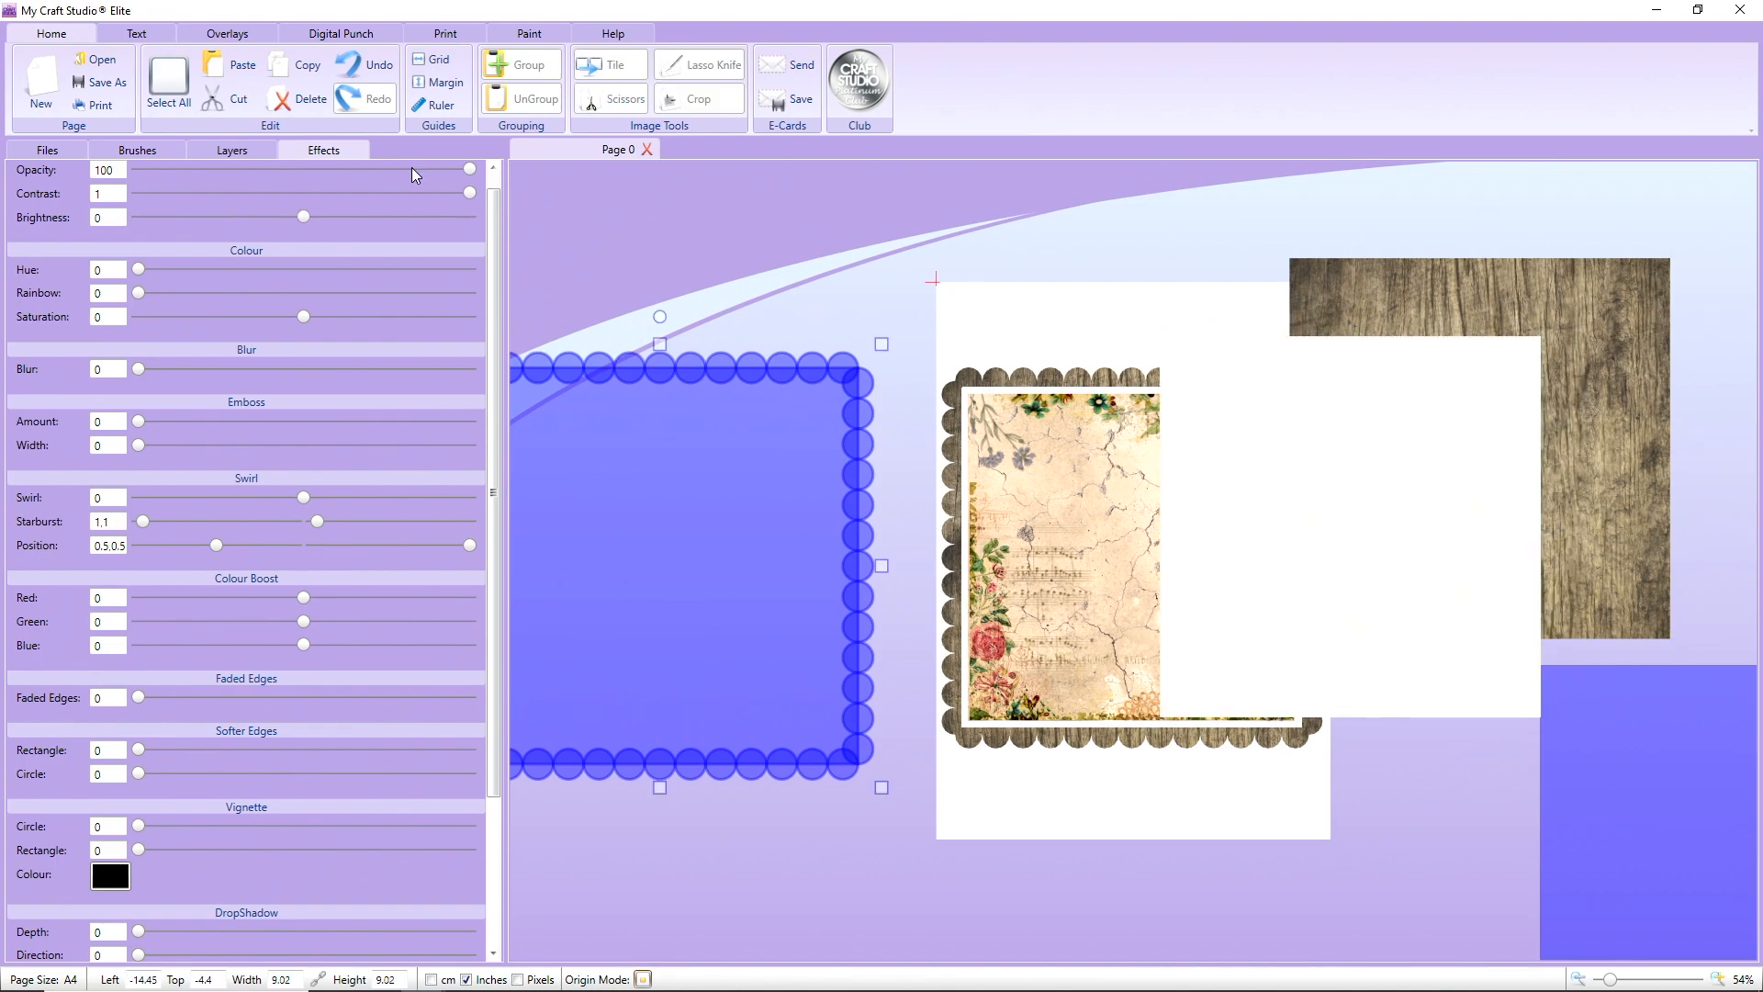
pyautogui.click(272, 103)
pyautogui.moveTo(1582, 776); pyautogui.dragTo(675, 376)
pyautogui.click(298, 98)
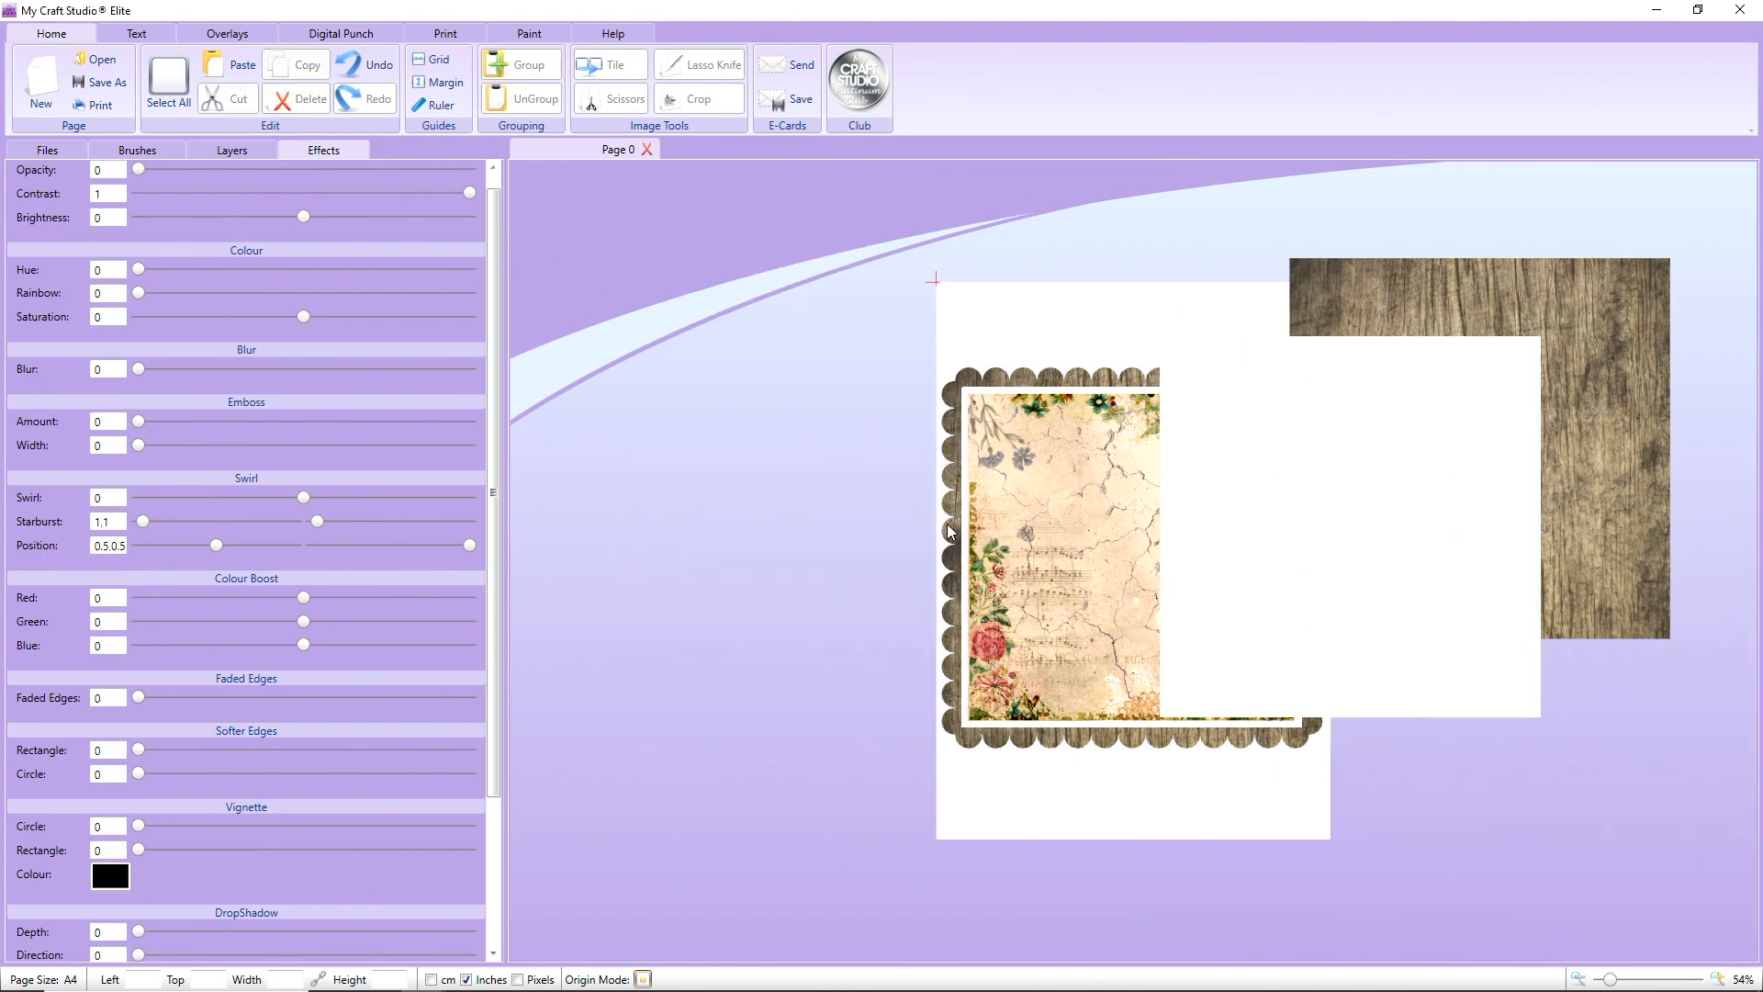
# - Move the grouped floral topper off the page, just to its left
pyautogui.moveTo(1062, 501); pyautogui.dragTo(651, 444)
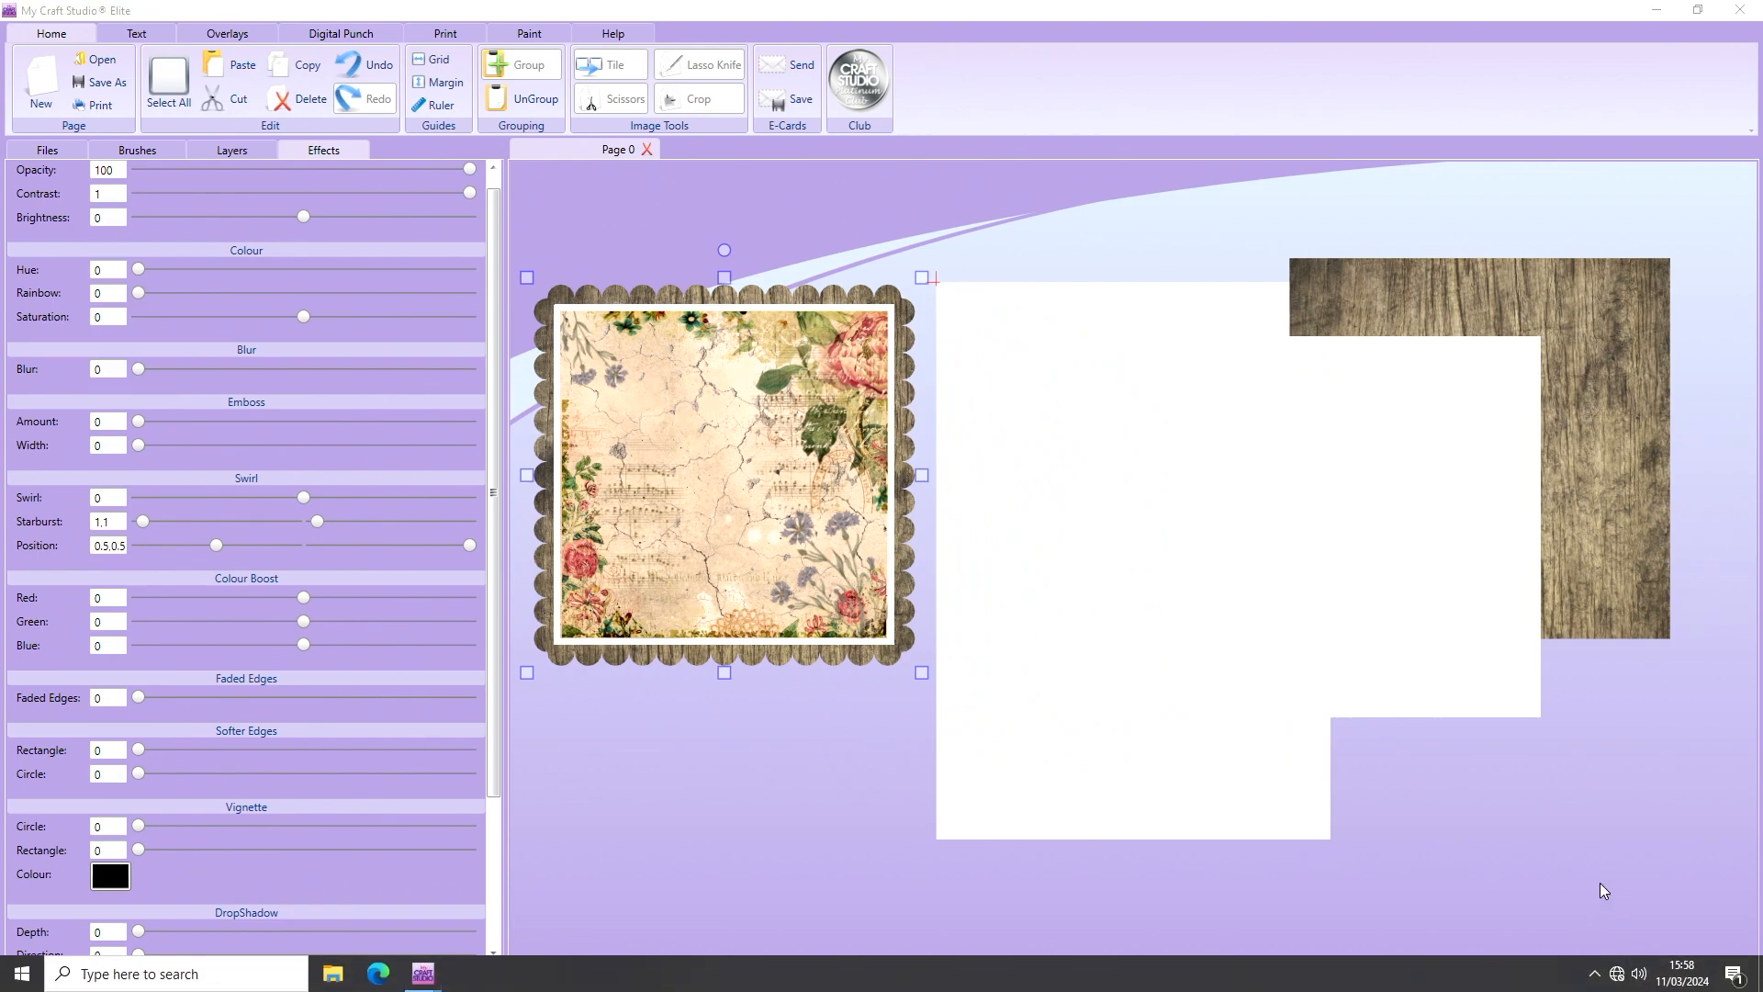
pyautogui.click(1603, 890)
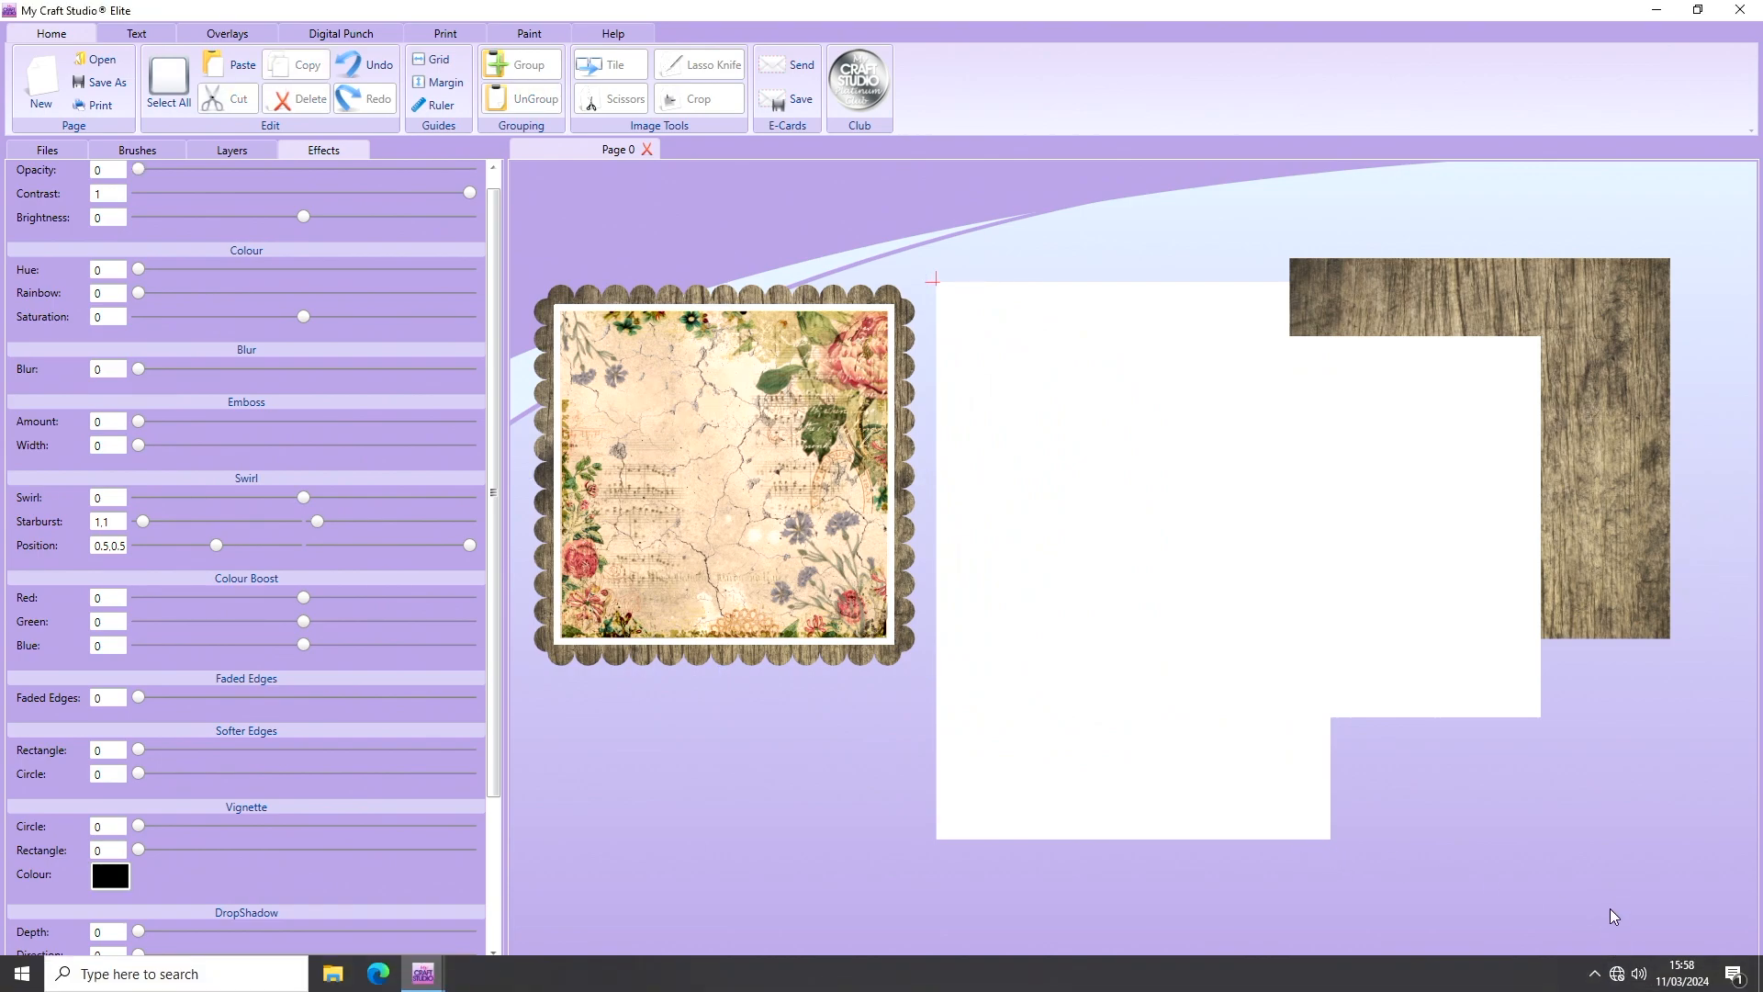
pyautogui.moveTo(1612, 980); pyautogui.dragTo(1608, 981)
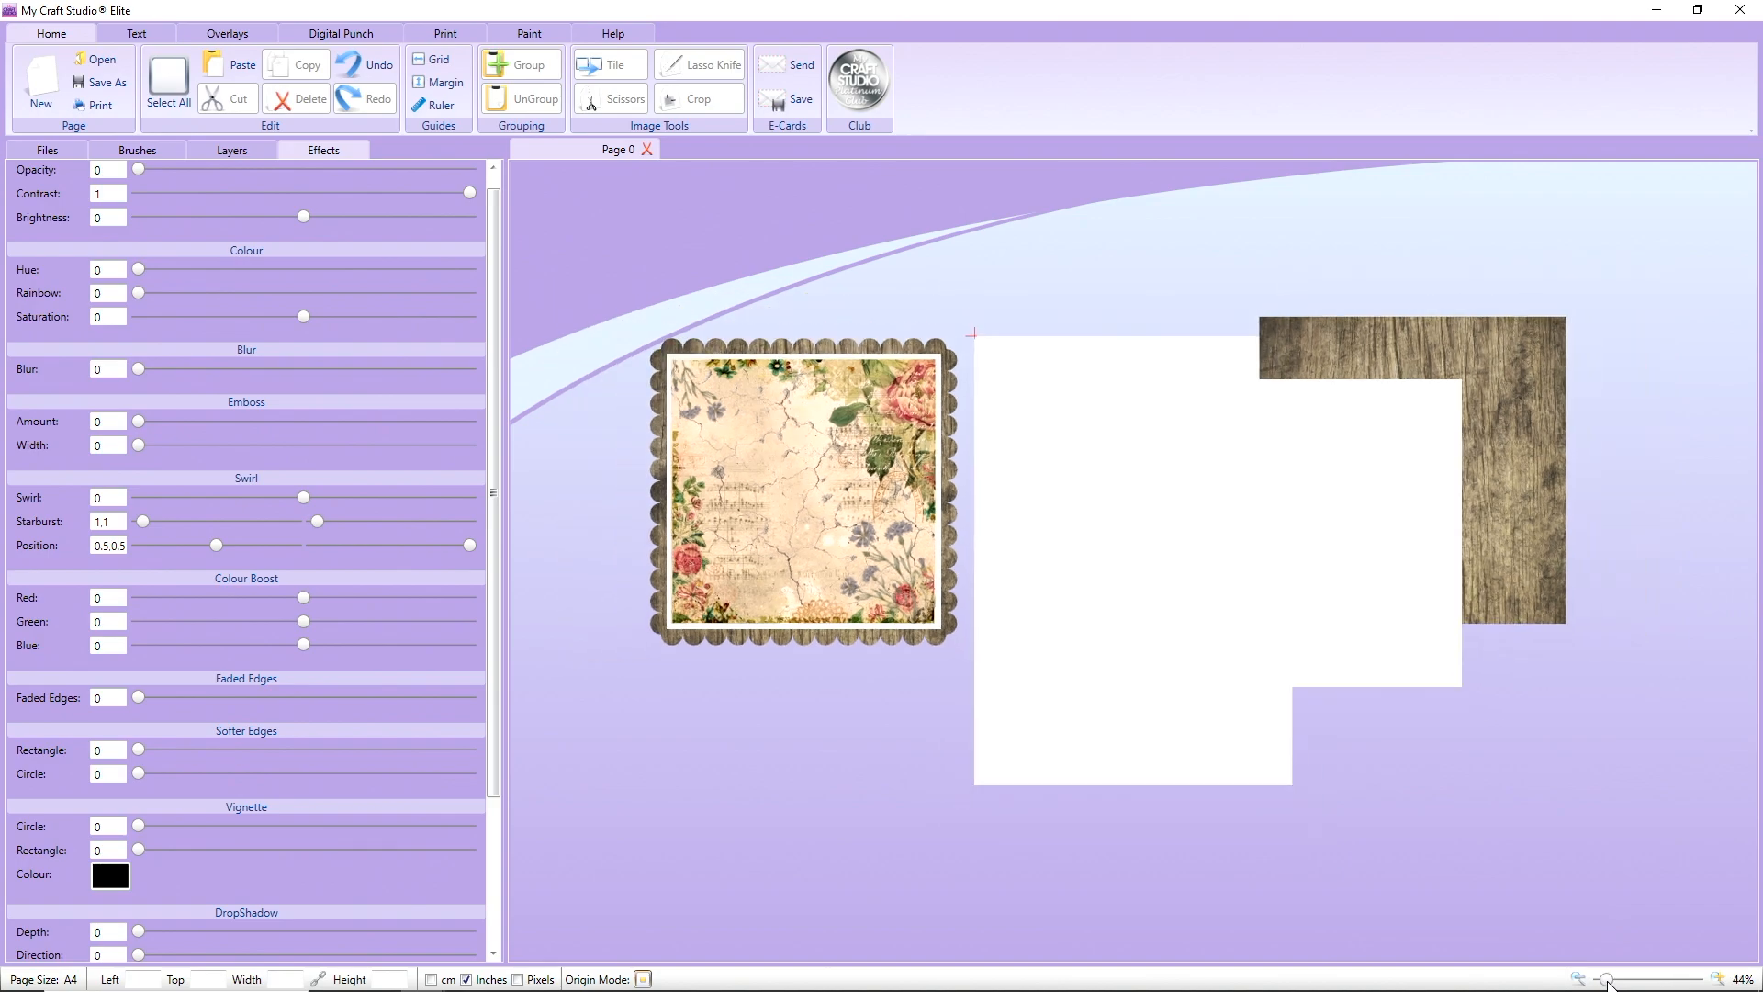
# - Enlarge the white square to about 8.37 inches, send it to the back and center it behind the scalloped topper
pyautogui.moveTo(1230, 608); pyautogui.dragTo(712, 487)
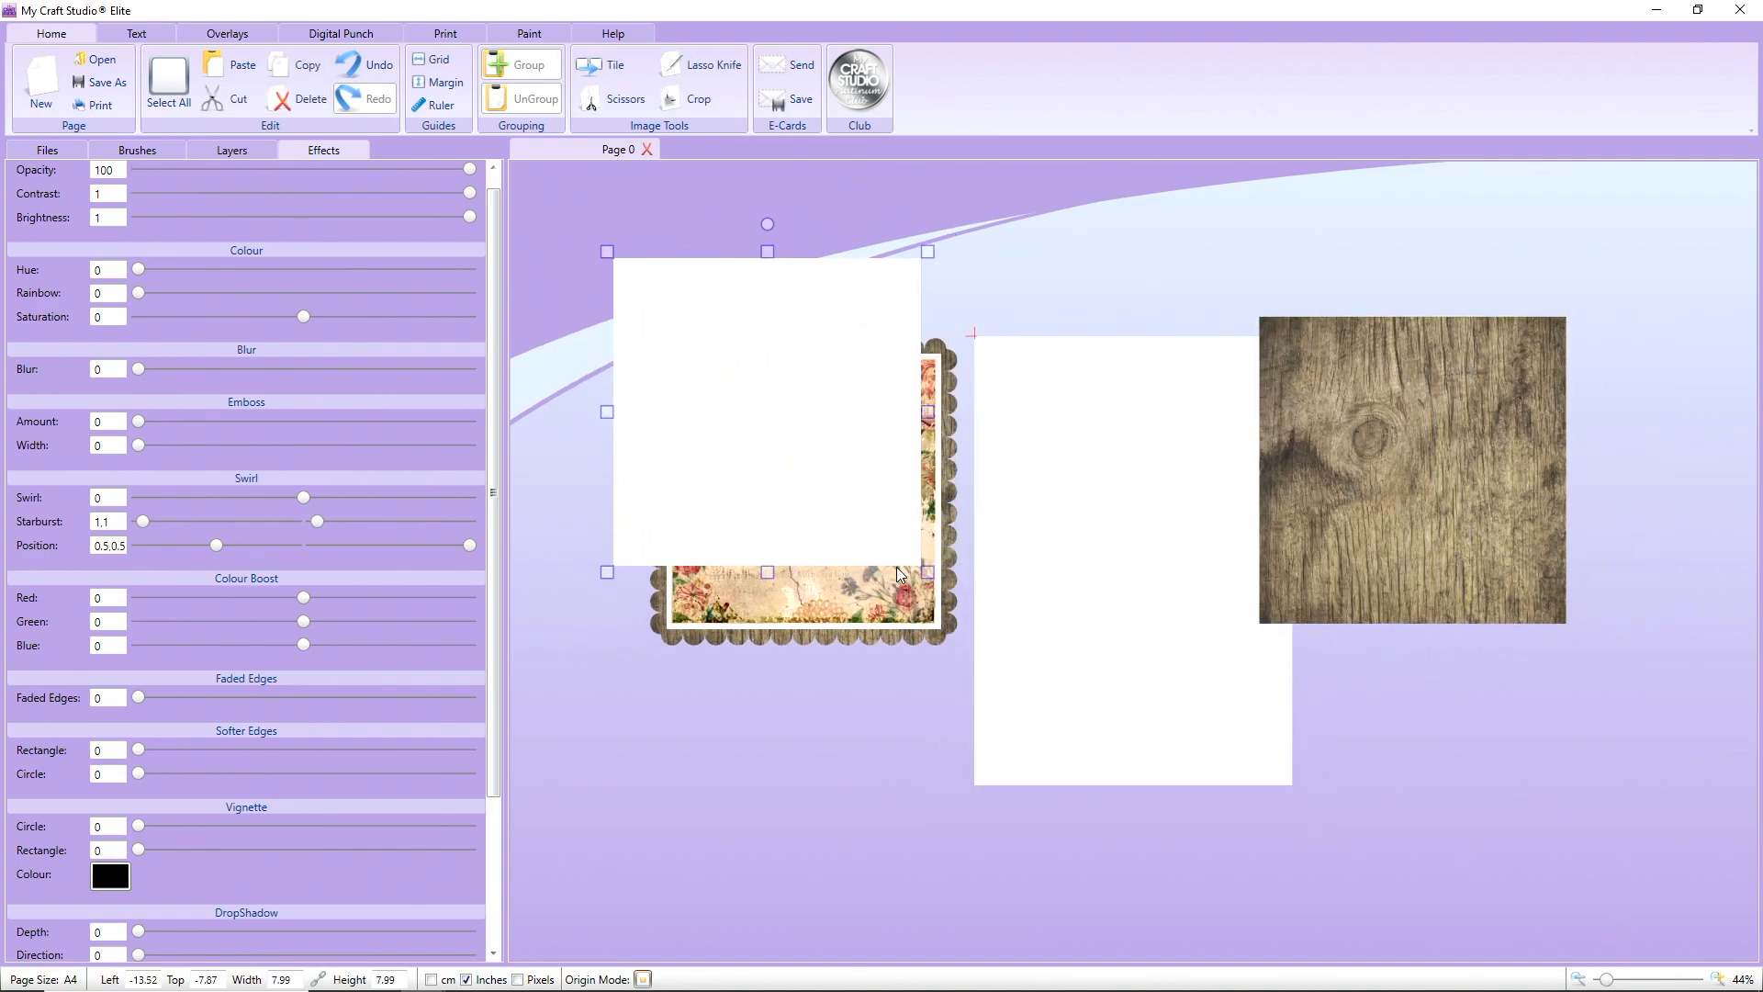
pyautogui.moveTo(929, 571); pyautogui.dragTo(942, 587)
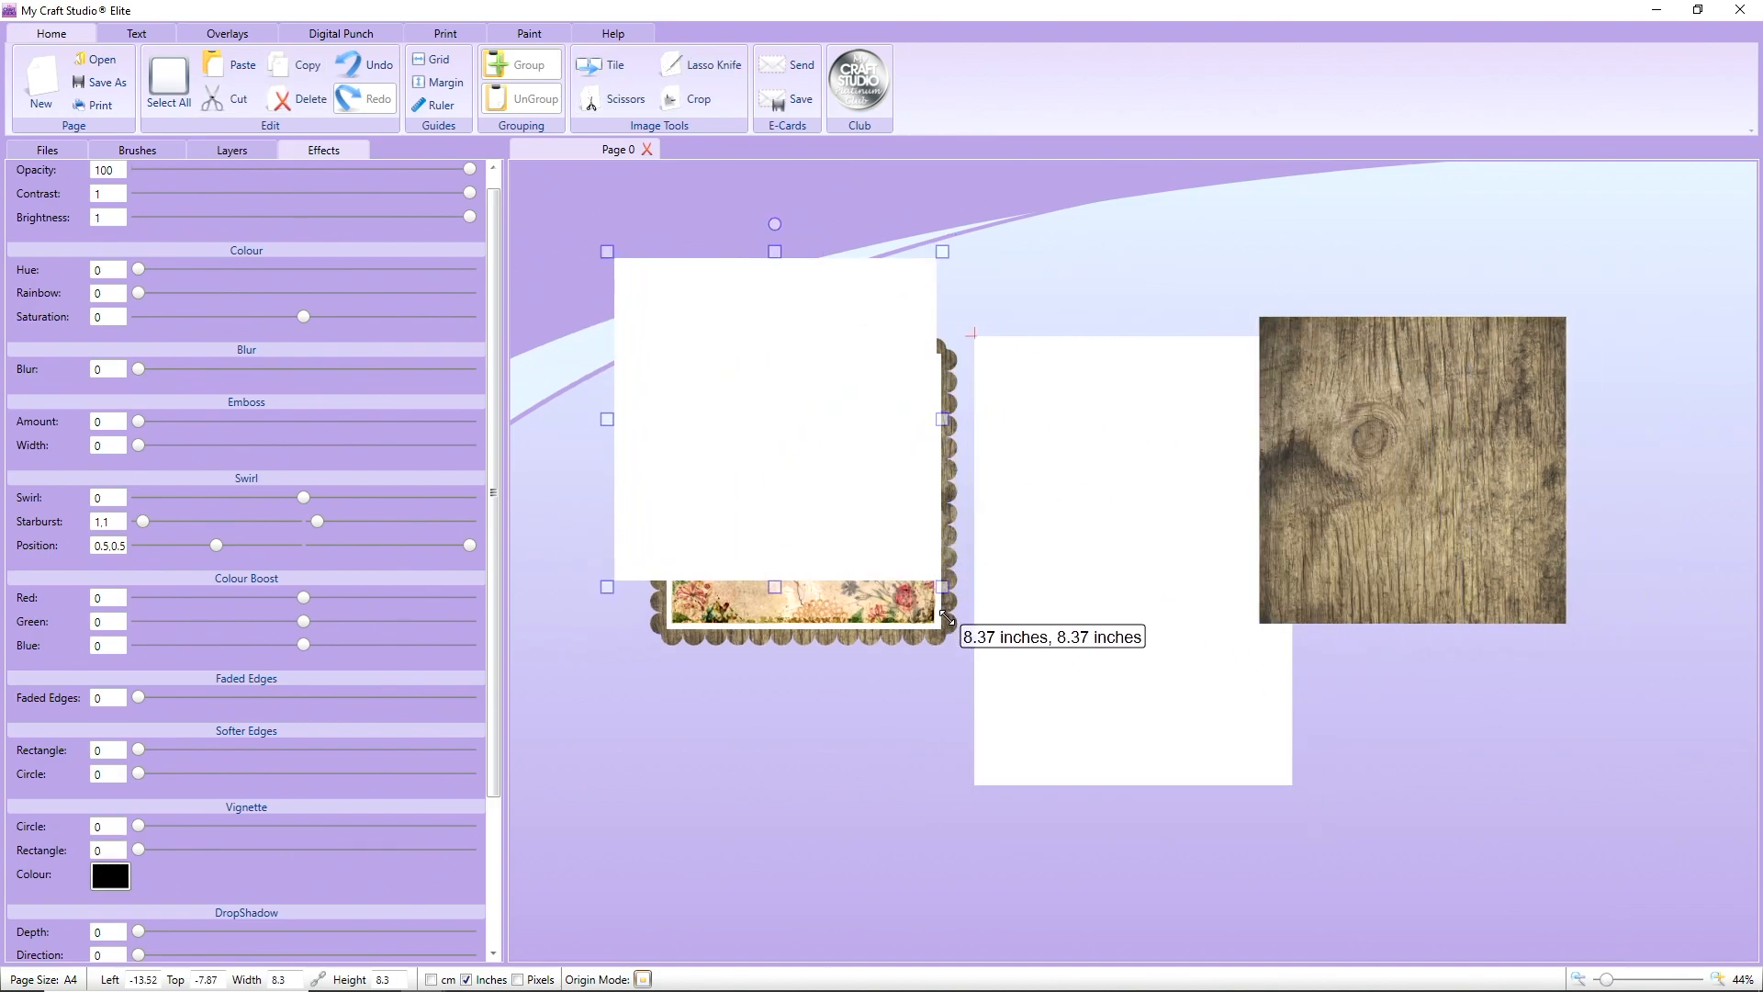
pyautogui.rightClick(811, 398)
pyautogui.moveTo(882, 499)
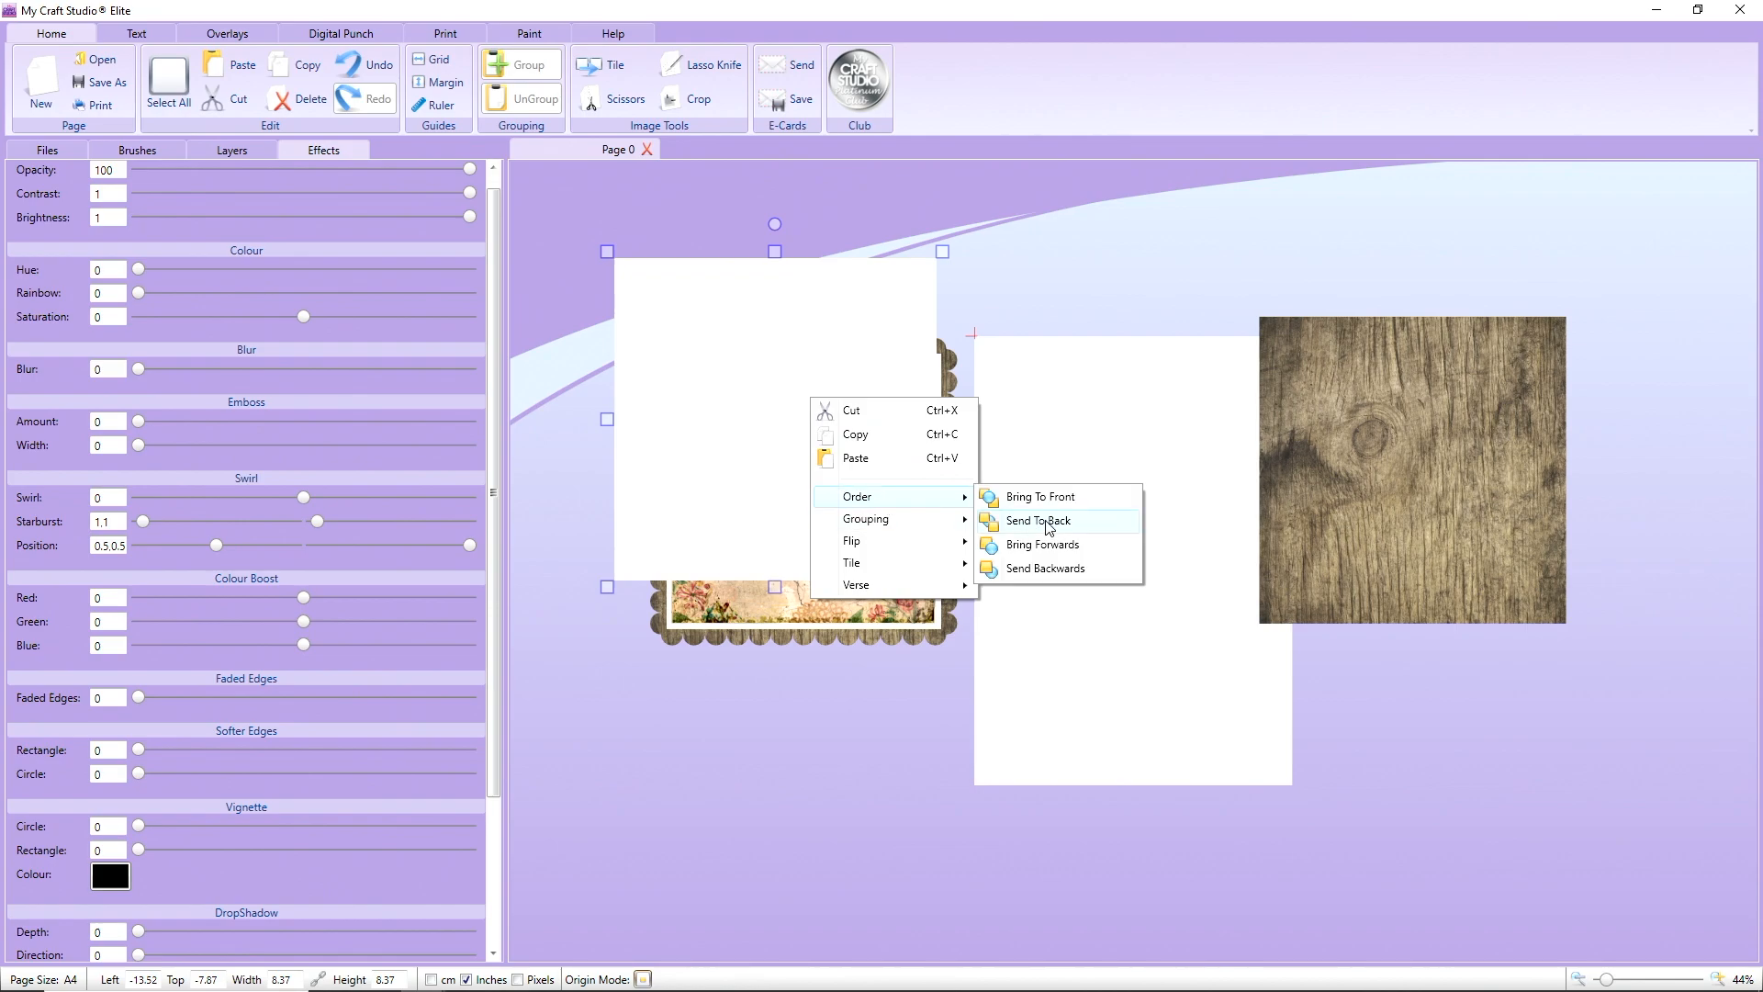
pyautogui.click(1039, 521)
pyautogui.moveTo(798, 270); pyautogui.dragTo(828, 337)
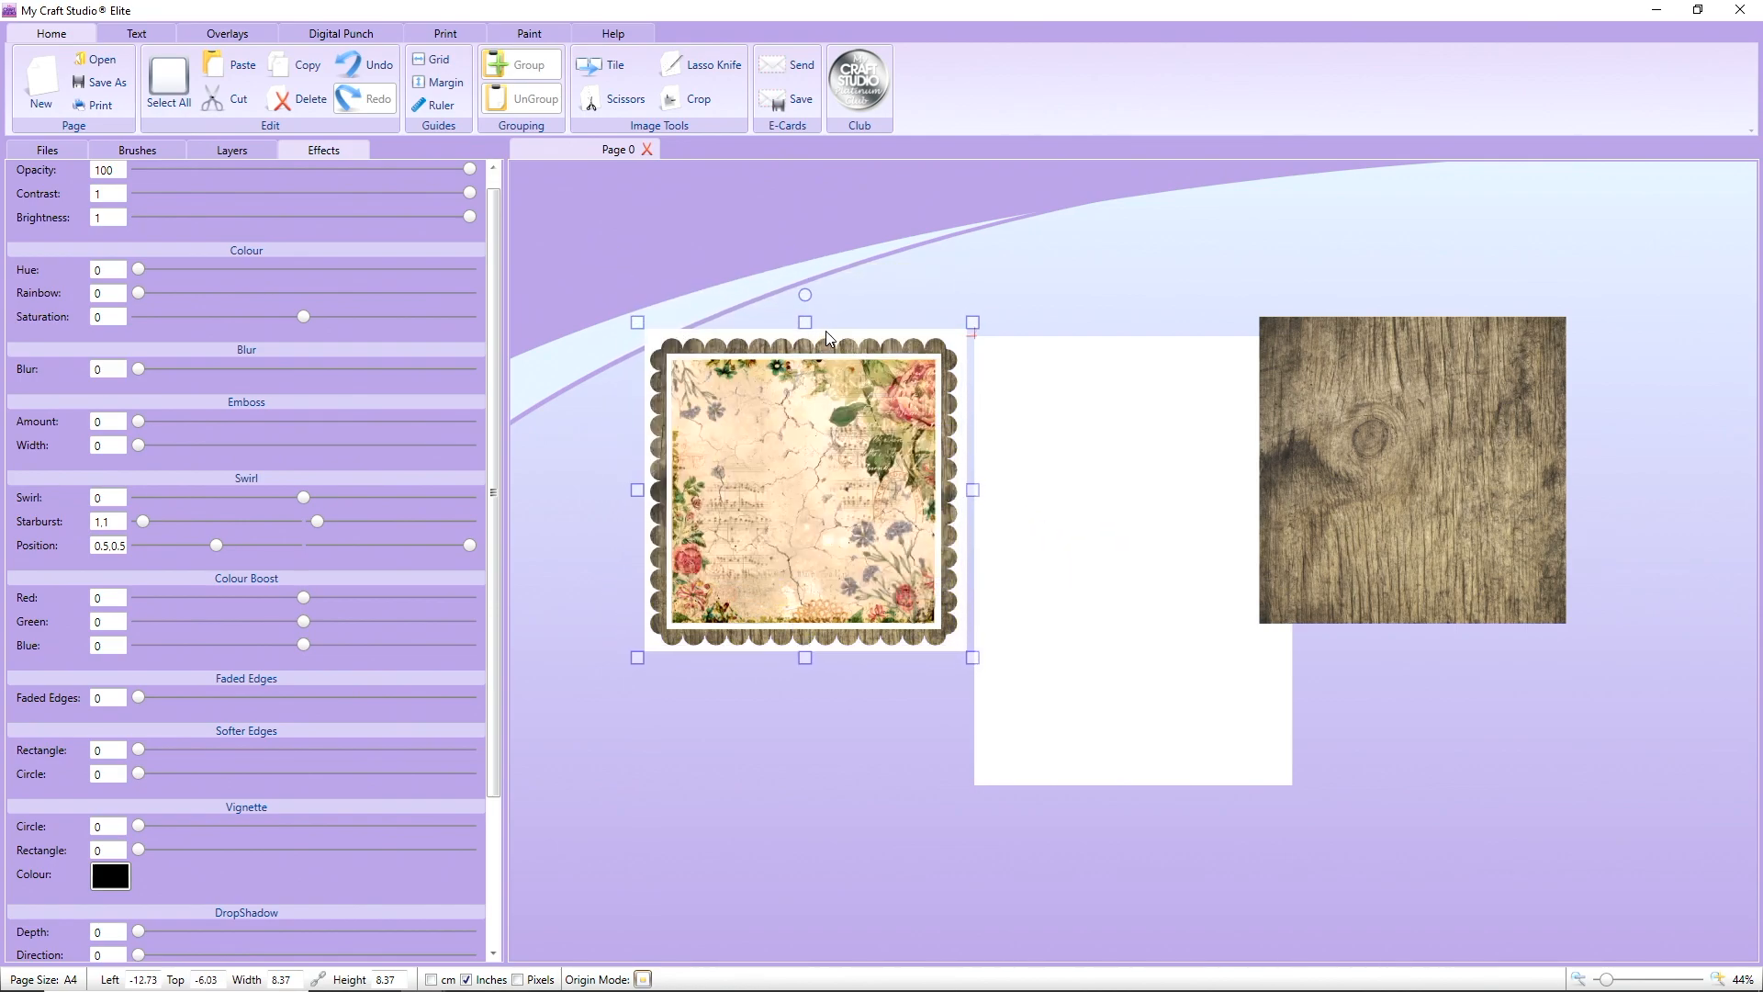
# - Send the wood square to the back, place it behind the white square and enlarge it to about 8.68 by 8.75 inches
pyautogui.rightClick(1422, 437)
pyautogui.moveTo(1469, 531)
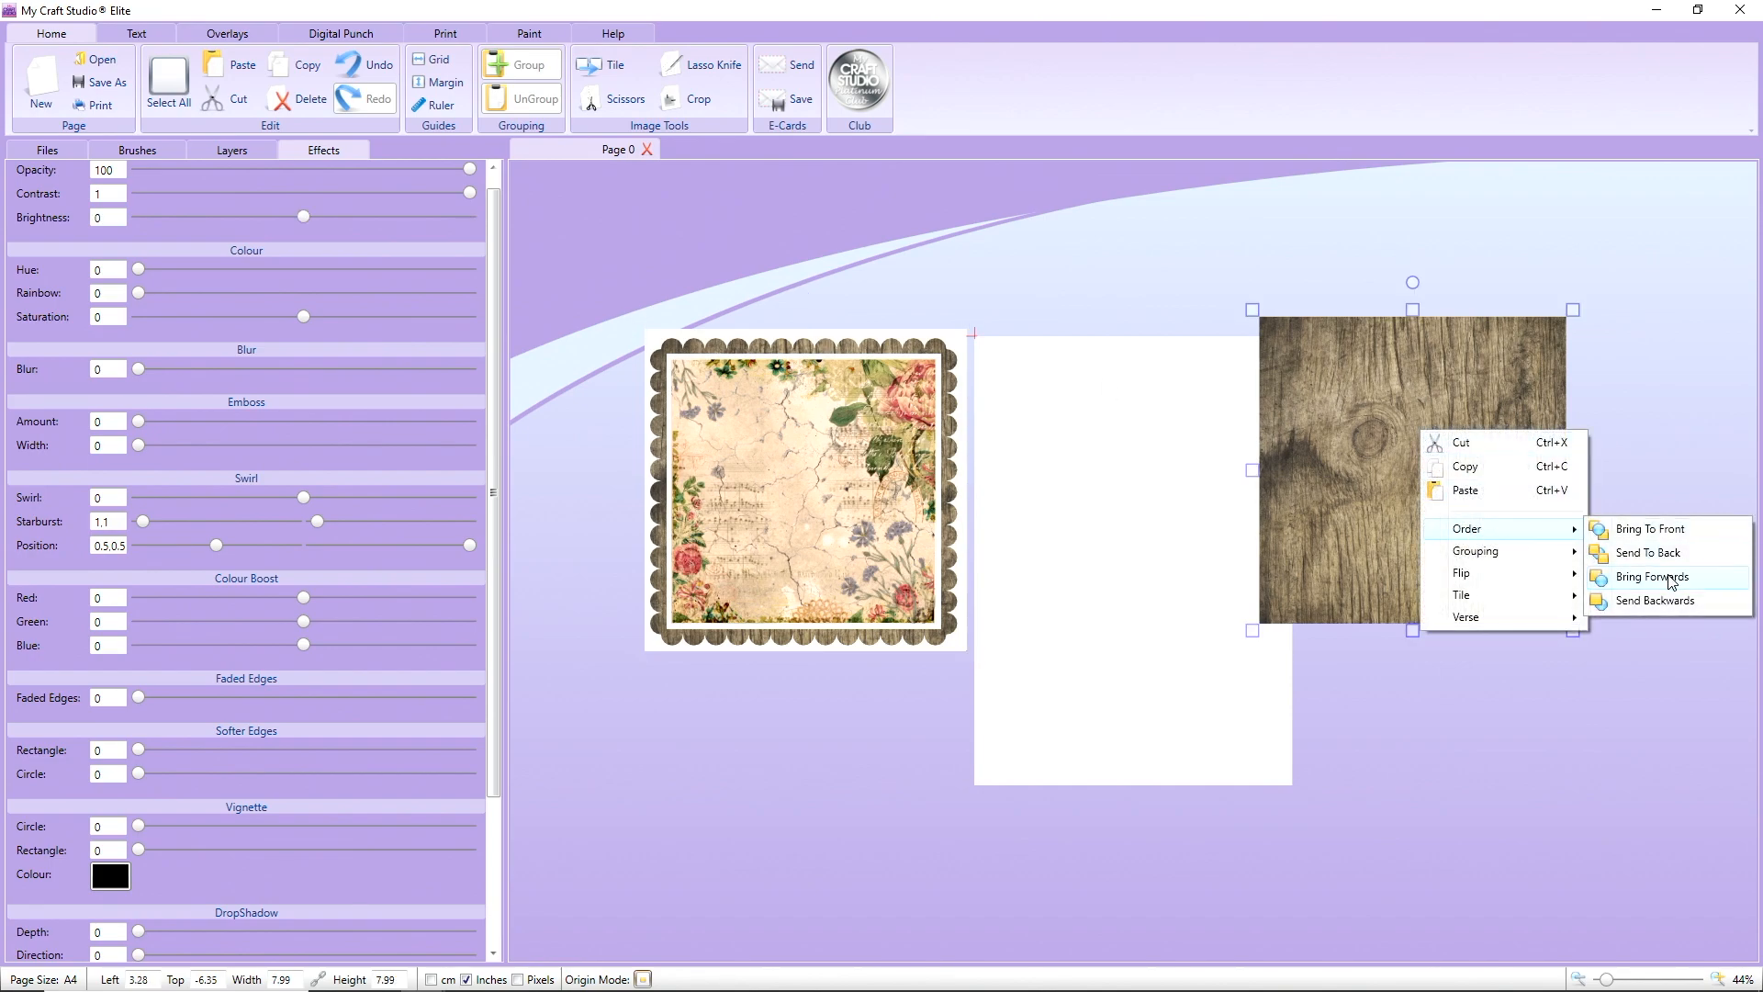
pyautogui.click(1662, 552)
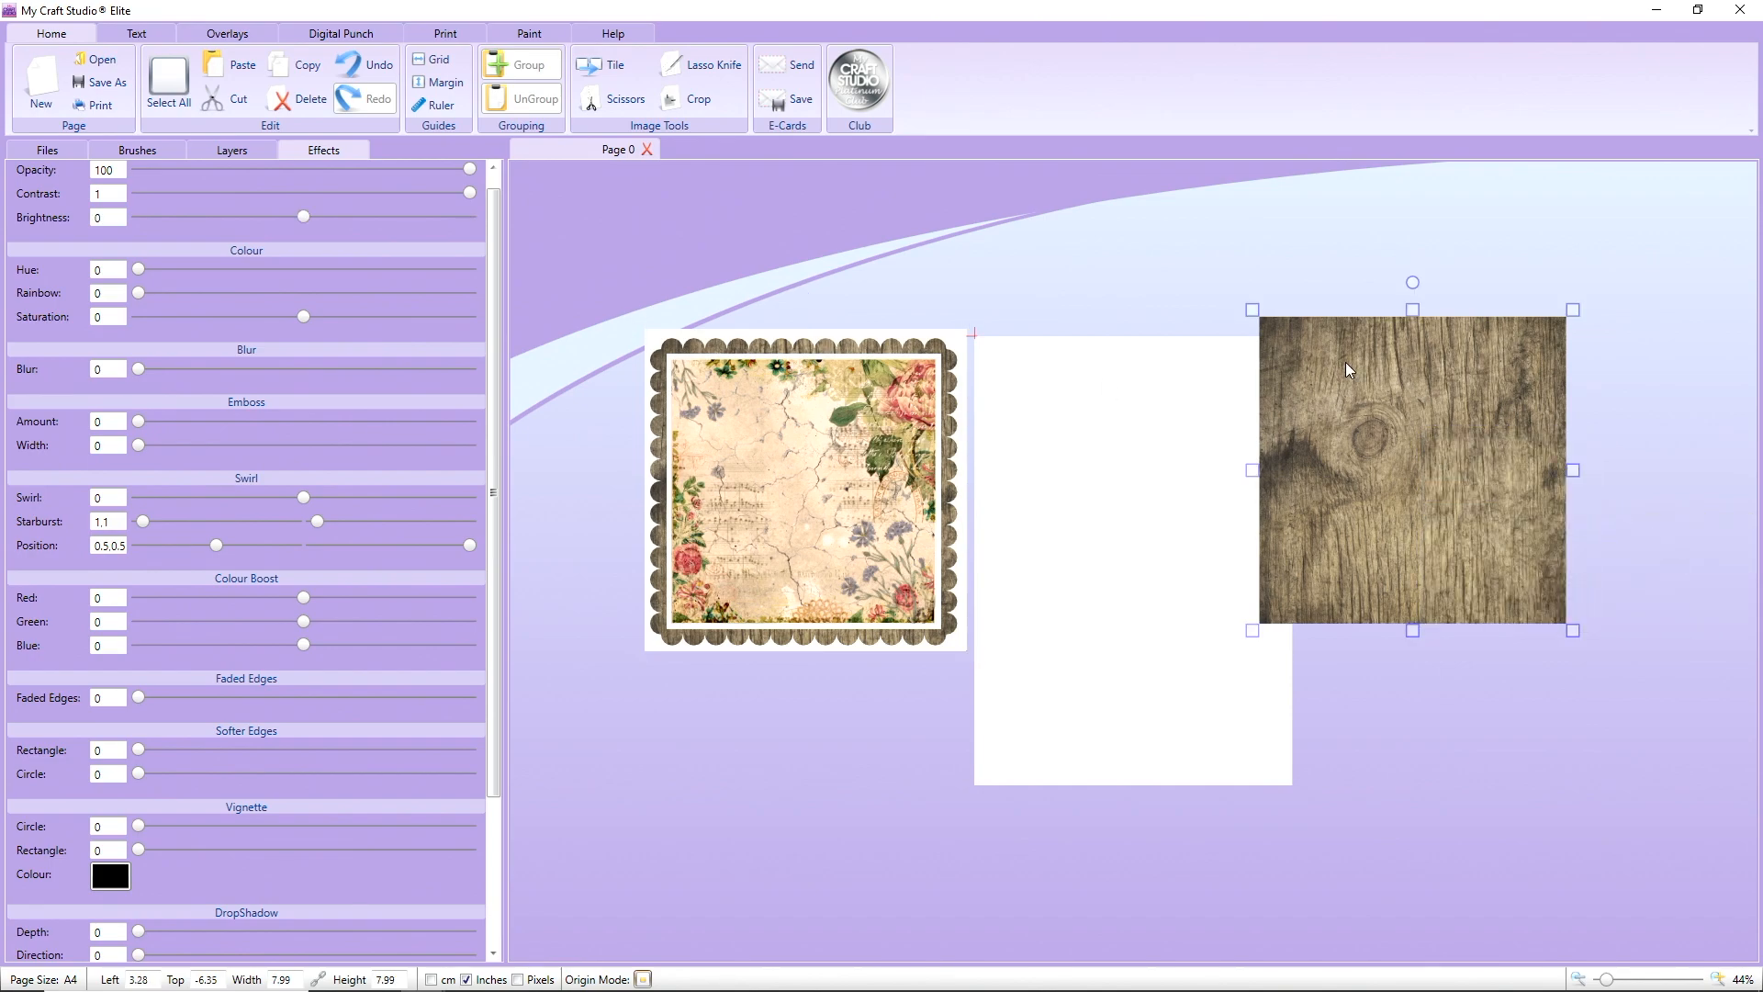
pyautogui.moveTo(1255, 310); pyautogui.dragTo(1238, 303)
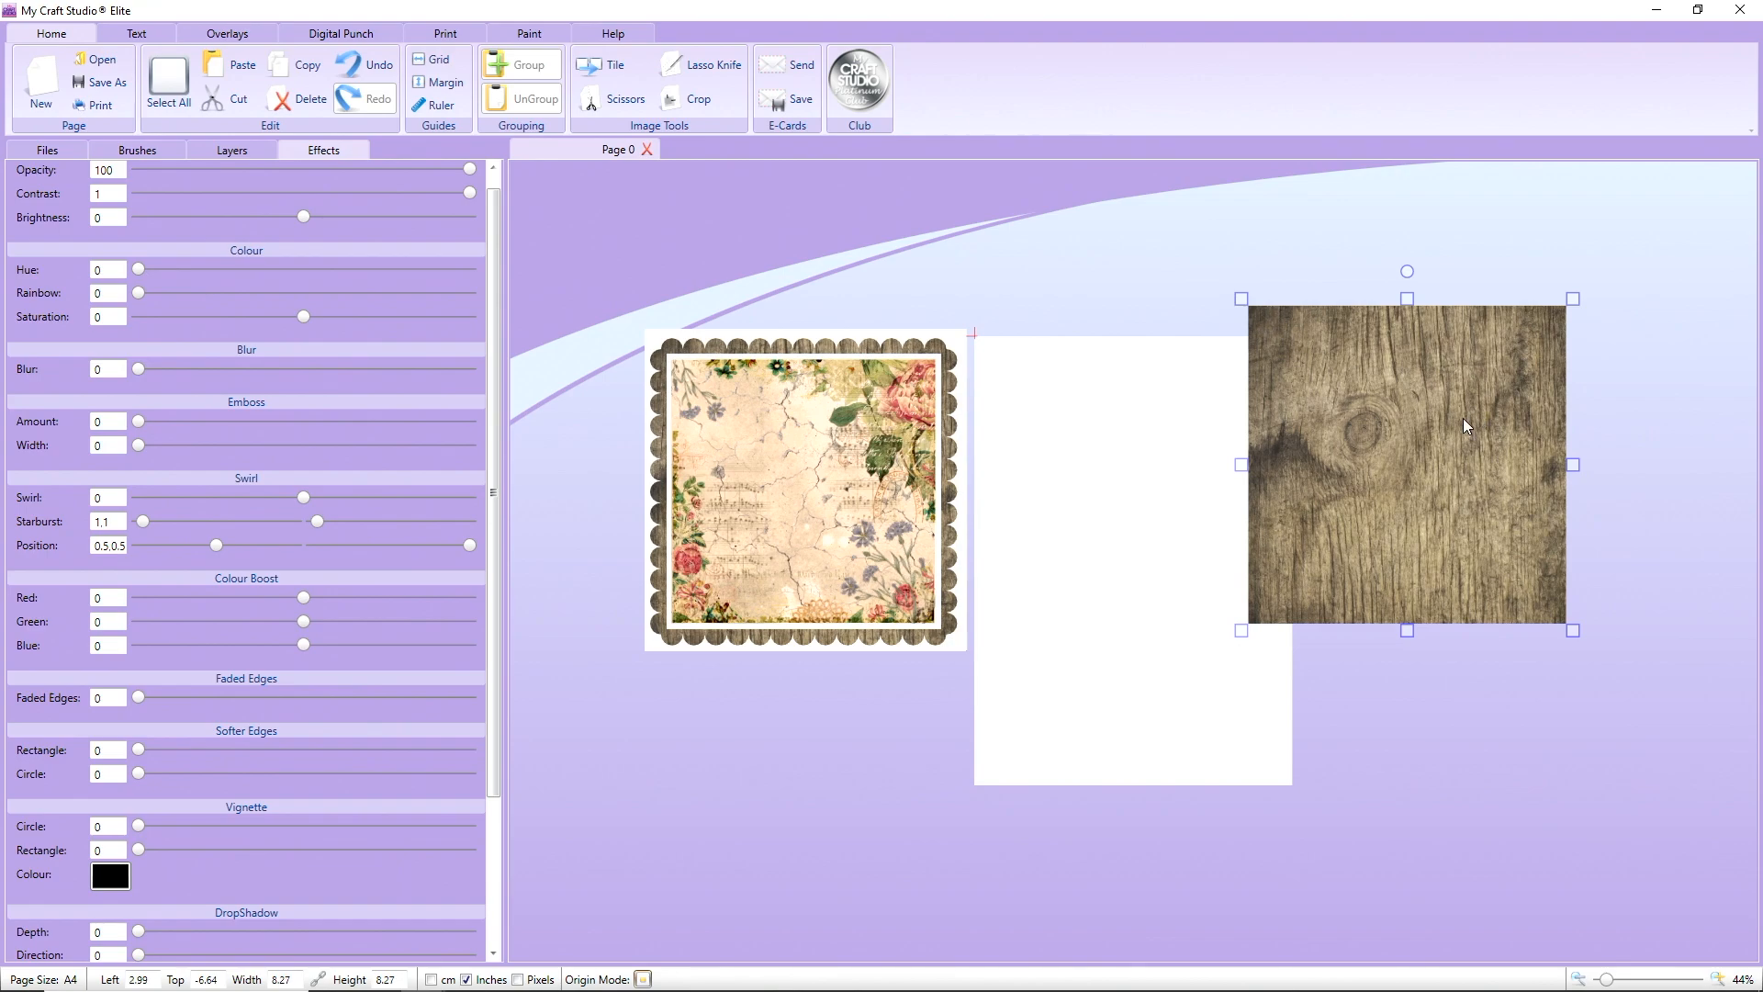
pyautogui.moveTo(1466, 426); pyautogui.dragTo(871, 440)
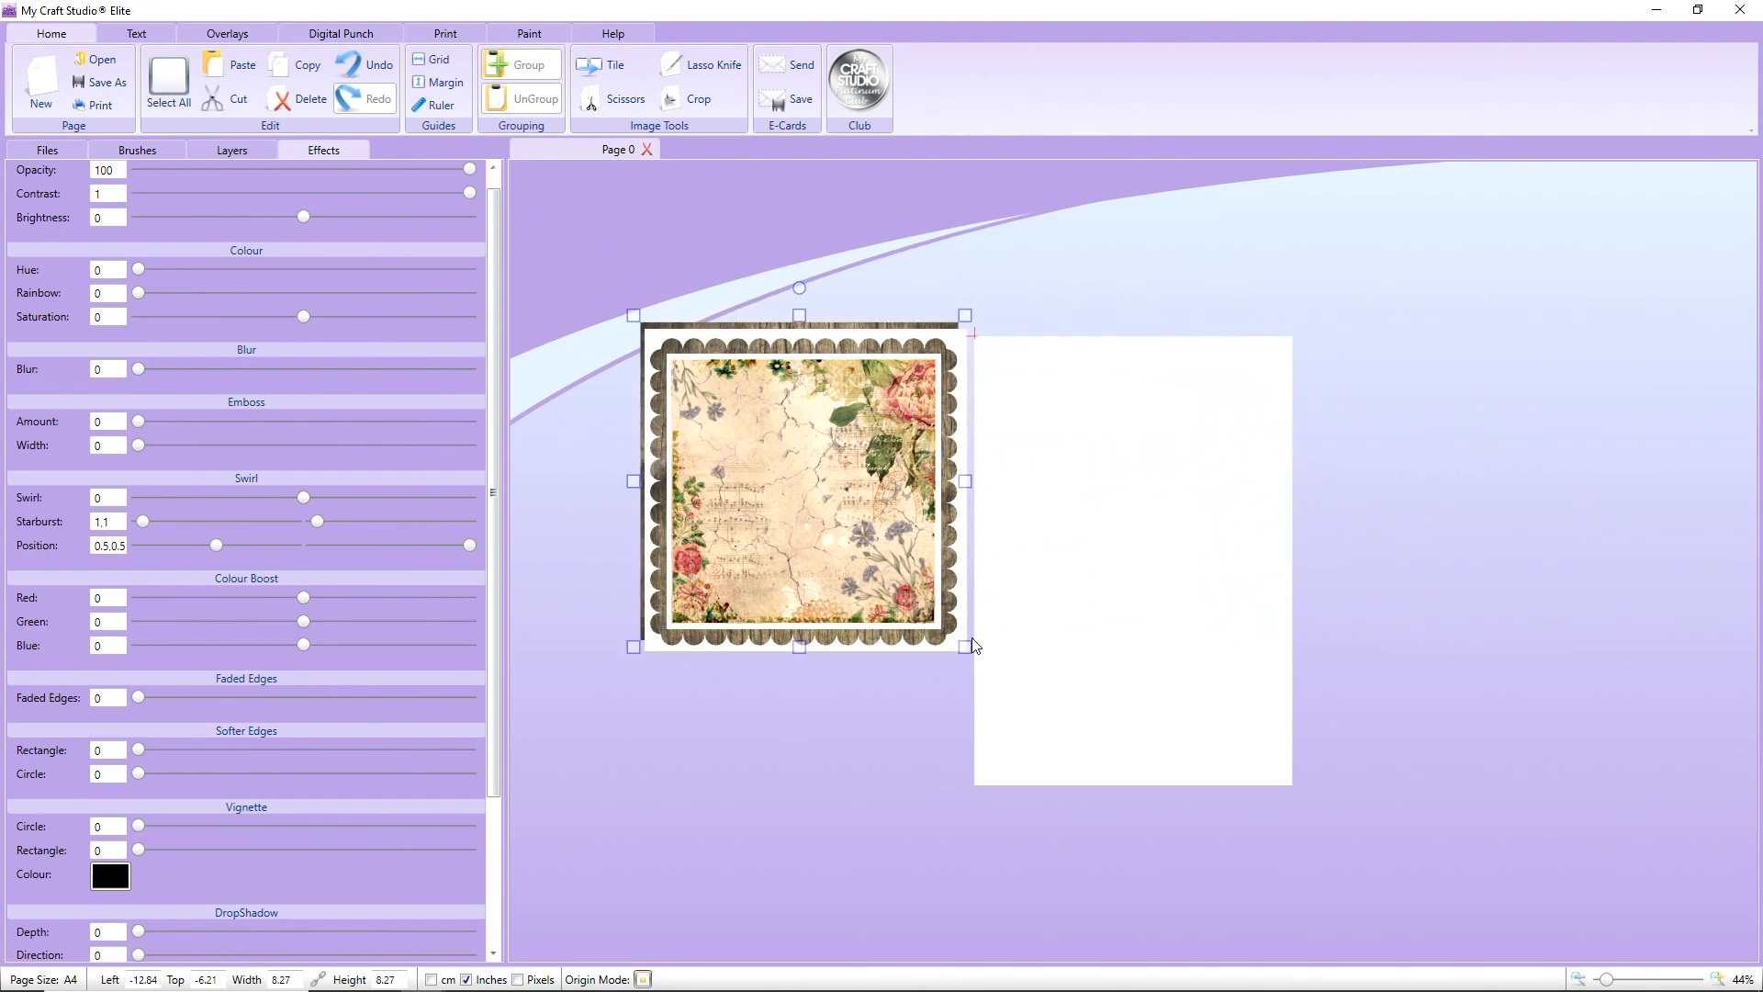
pyautogui.moveTo(965, 648); pyautogui.dragTo(982, 663)
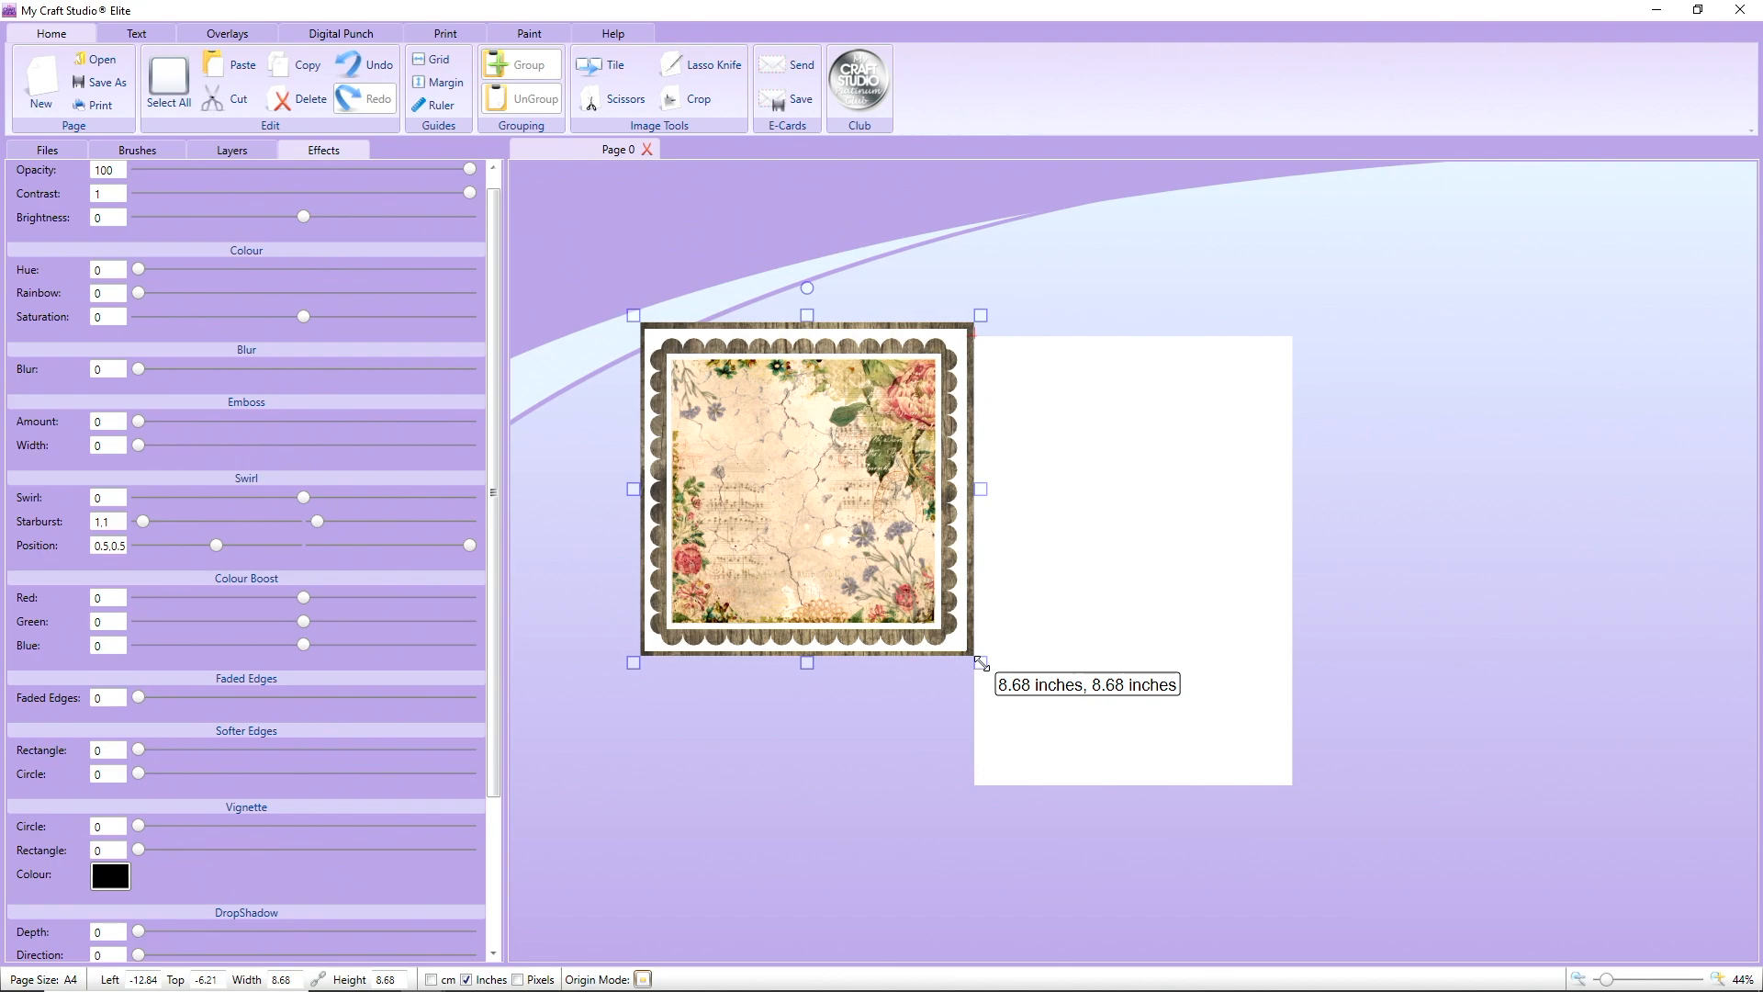
pyautogui.moveTo(806, 661); pyautogui.dragTo(806, 665)
# - Group the floral topper with its white and wood backing squares
pyautogui.click(1136, 411)
pyautogui.moveTo(1178, 267); pyautogui.dragTo(603, 692)
pyautogui.click(501, 80)
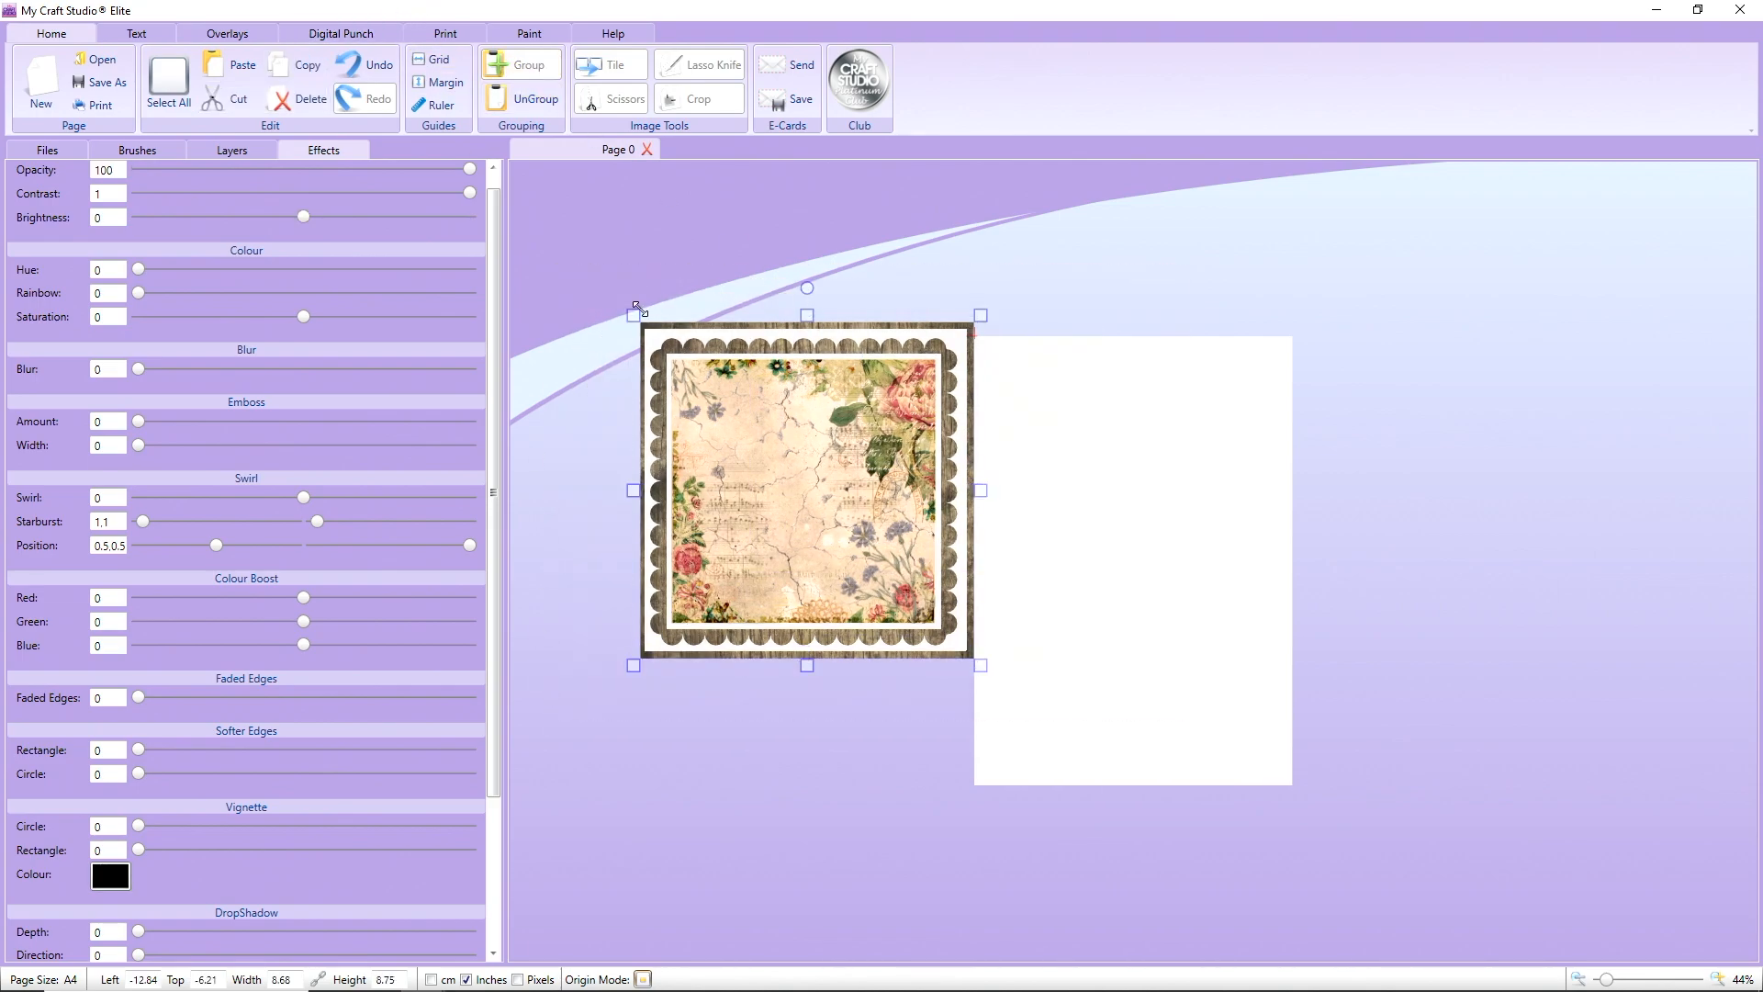
# - Reduce the grouped topper to about 8.02 by 8.08 inches and center it on the page
pyautogui.moveTo(654, 390); pyautogui.dragTo(988, 454)
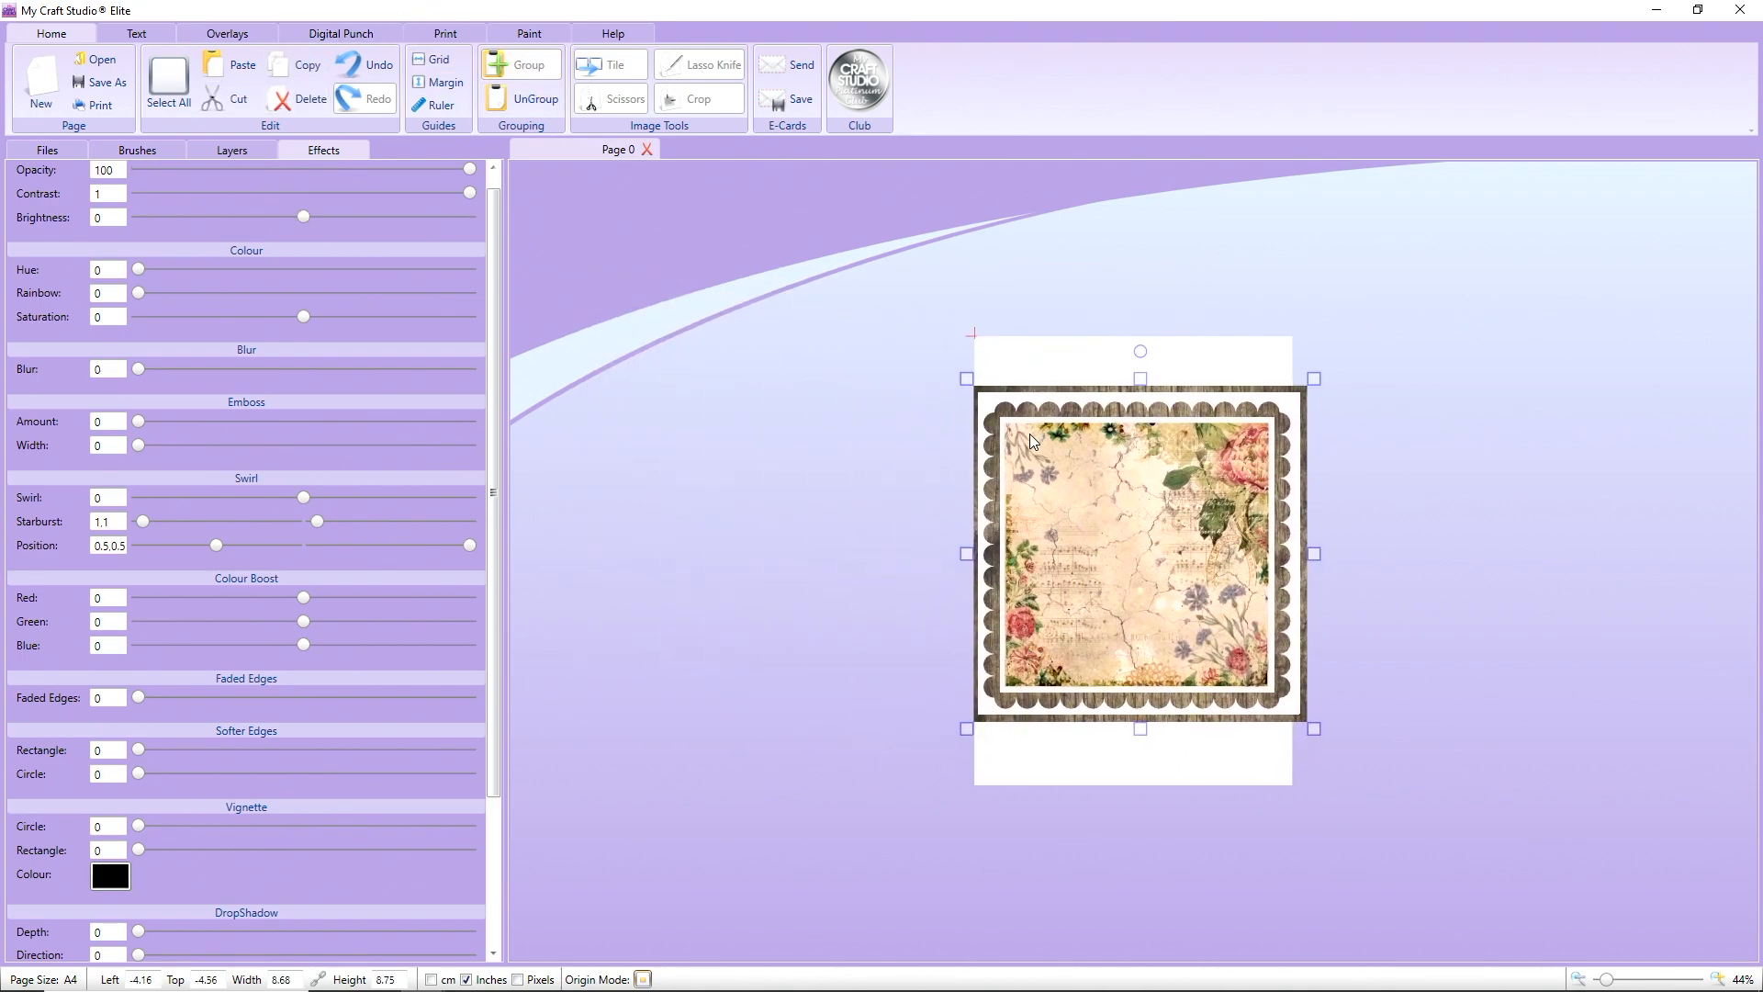
pyautogui.moveTo(962, 375); pyautogui.dragTo(982, 400)
pyautogui.moveTo(1168, 534)
pyautogui.mouseDown()
pyautogui.moveTo(1138, 529)
pyautogui.moveTo(1156, 530)
pyautogui.mouseUp()
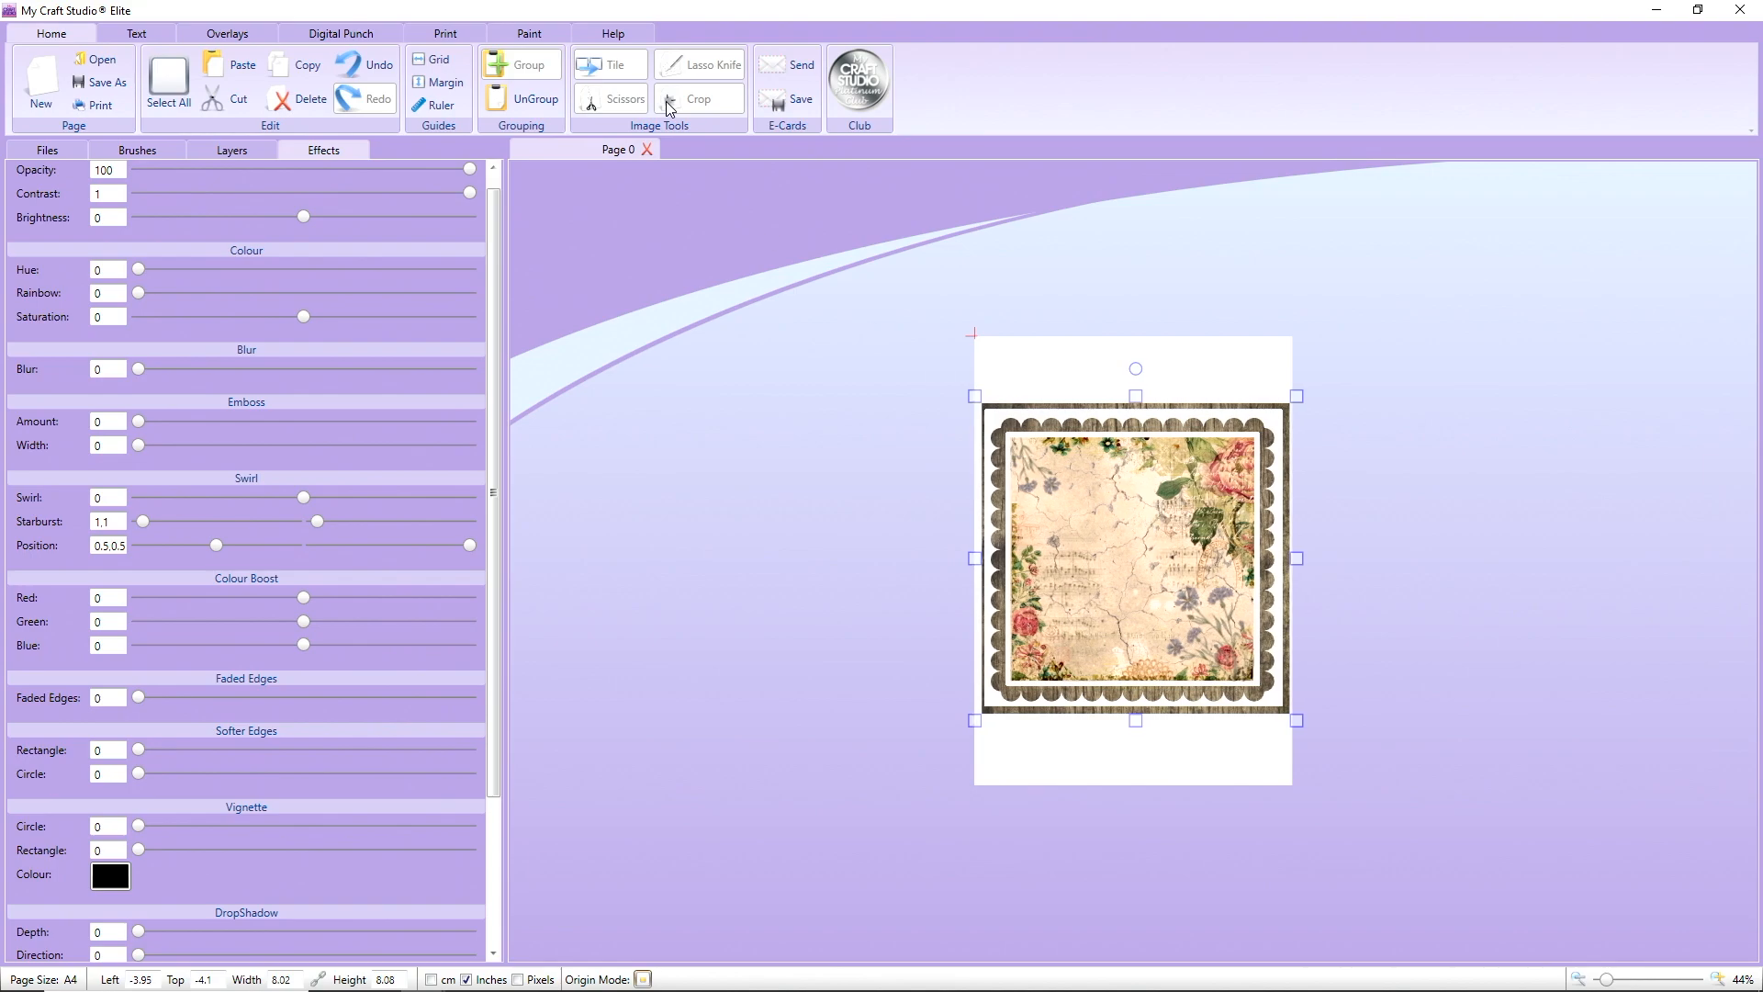
# - Ungroup the topper and nudge the white square behind the scalloped panel slightly right
pyautogui.click(666, 370)
pyautogui.click(1272, 423)
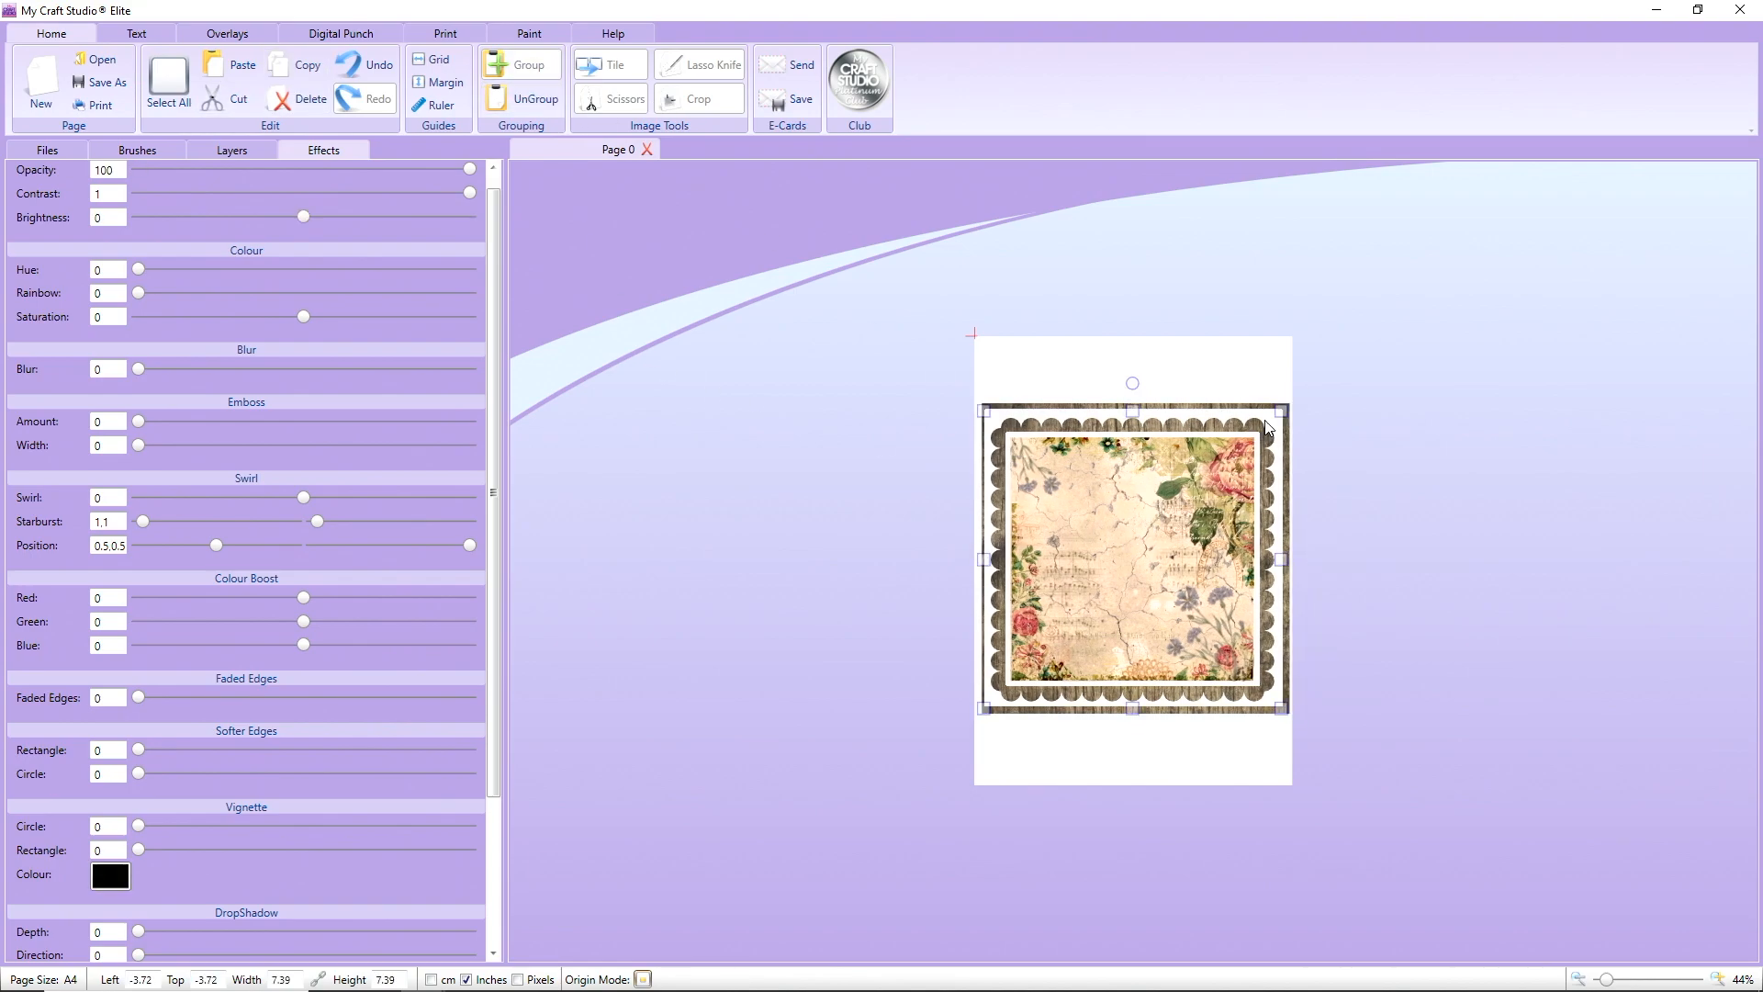
pyautogui.press('Right')
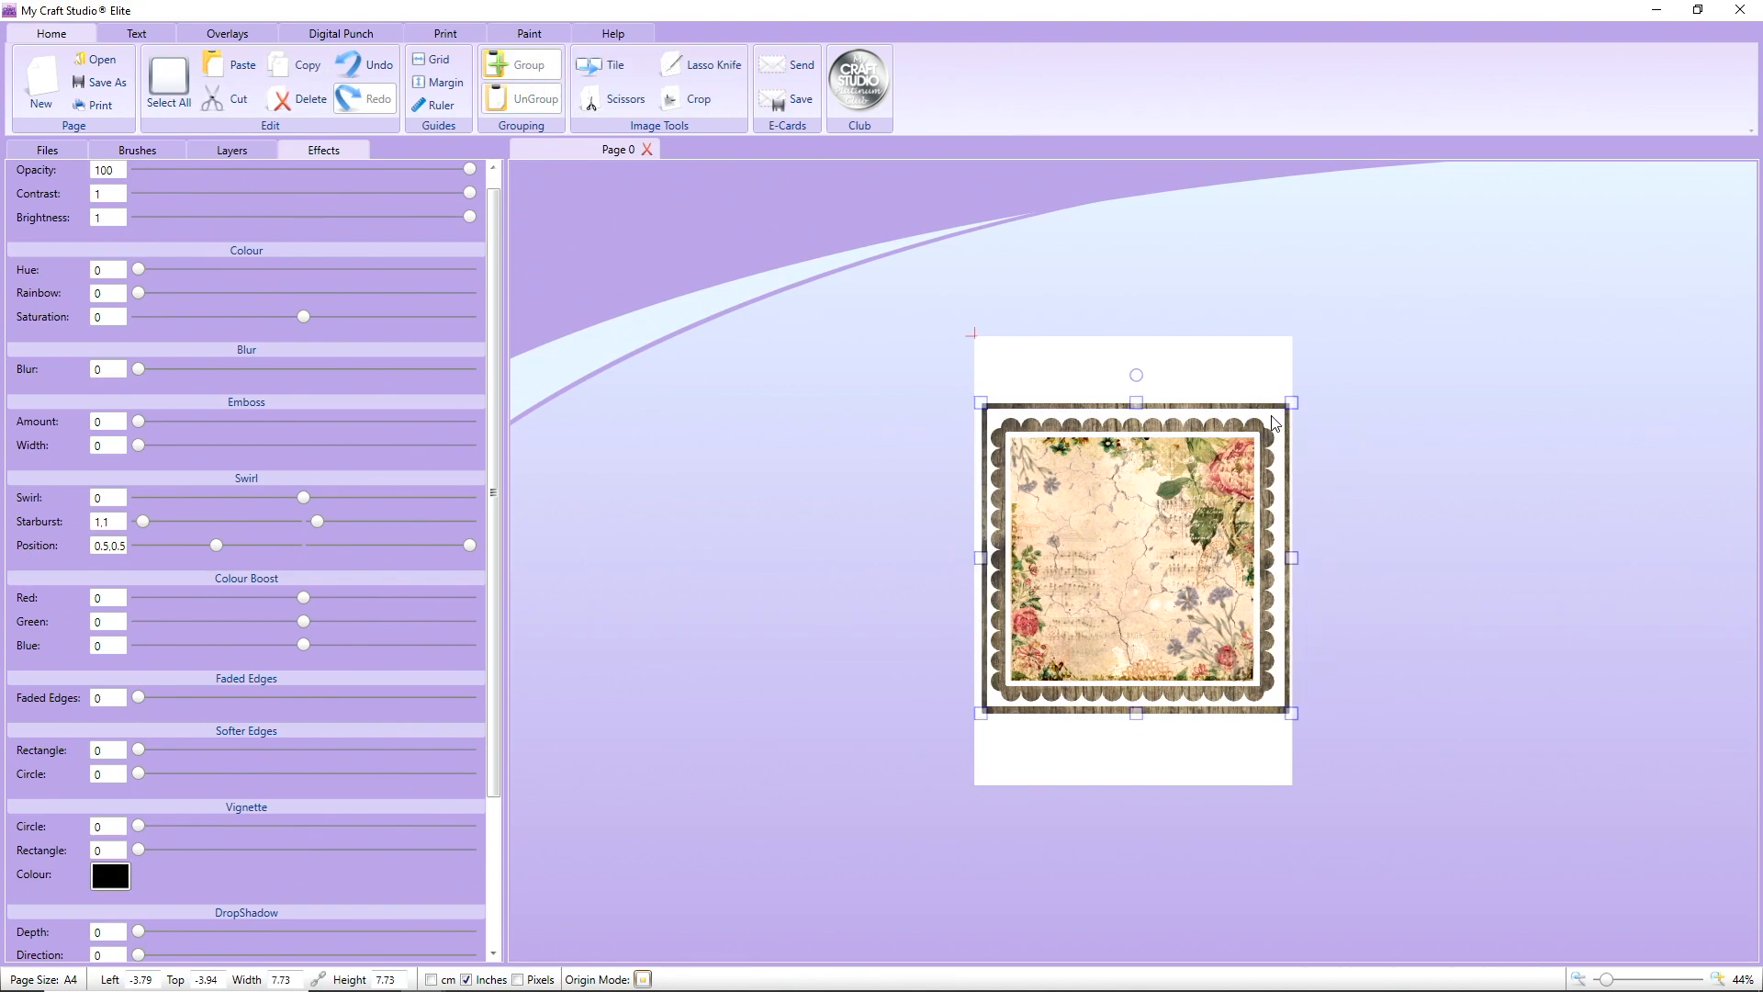
pyautogui.click(1148, 772)
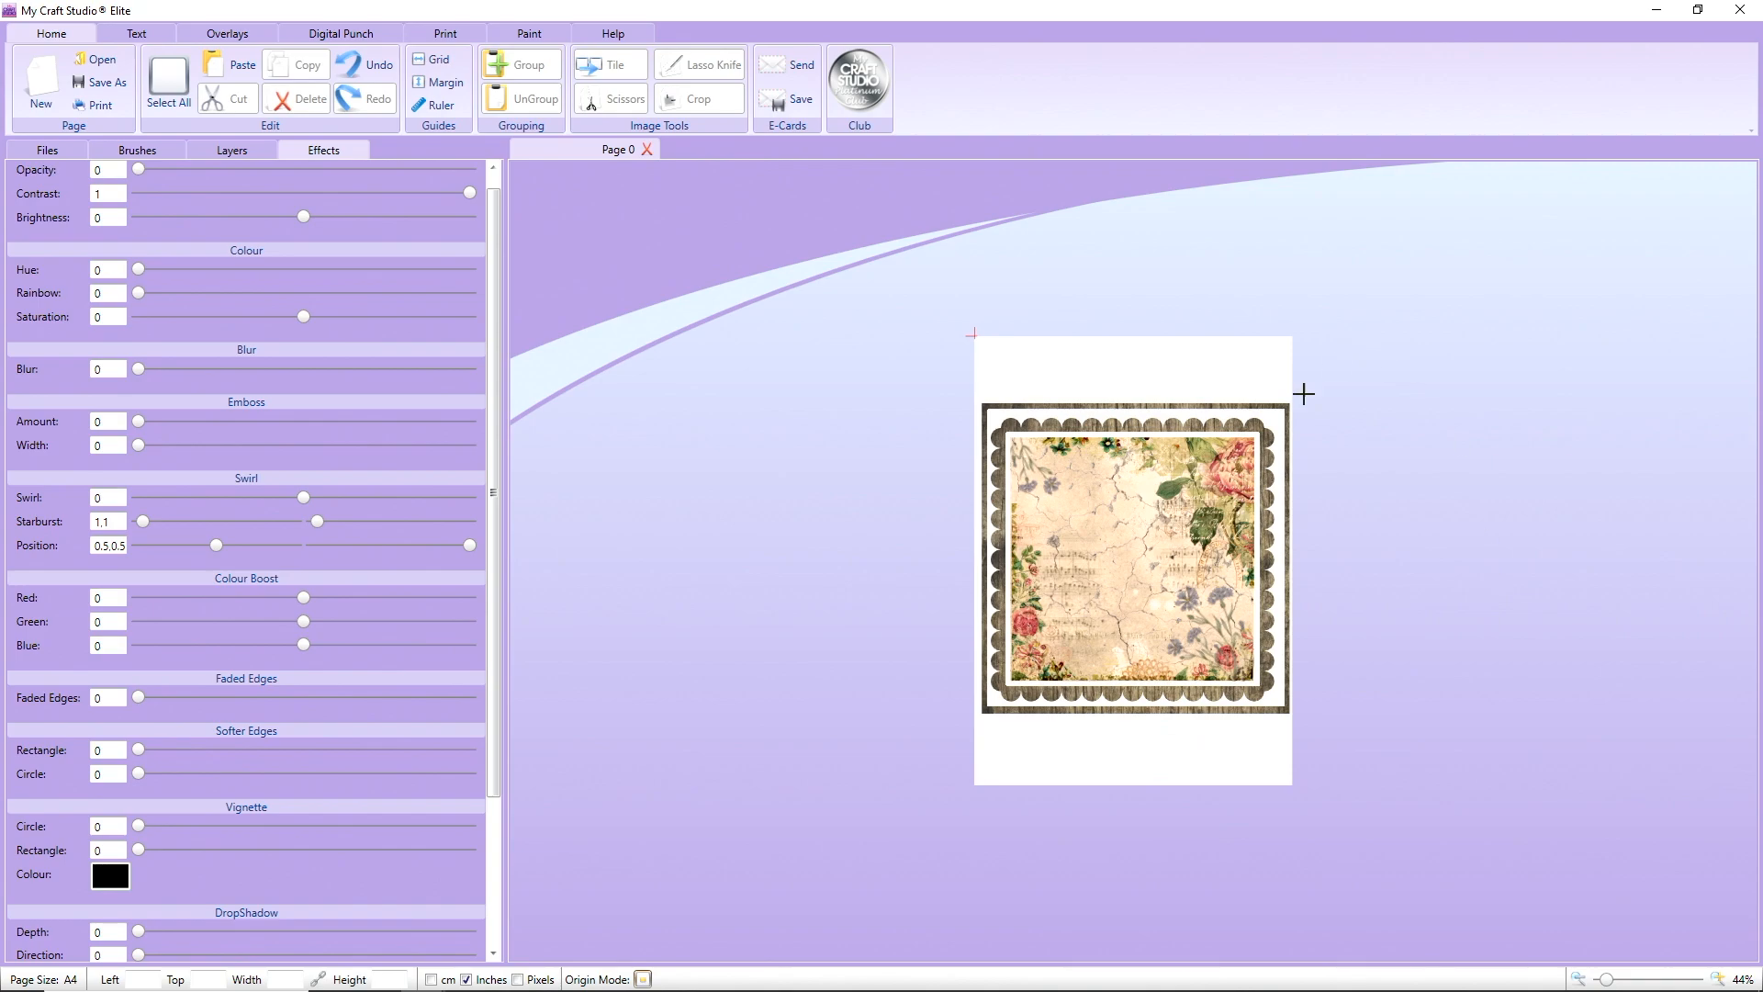
# - Select all the topper's layers together and examine the layered borders up close
pyautogui.moveTo(1304, 394); pyautogui.dragTo(894, 814)
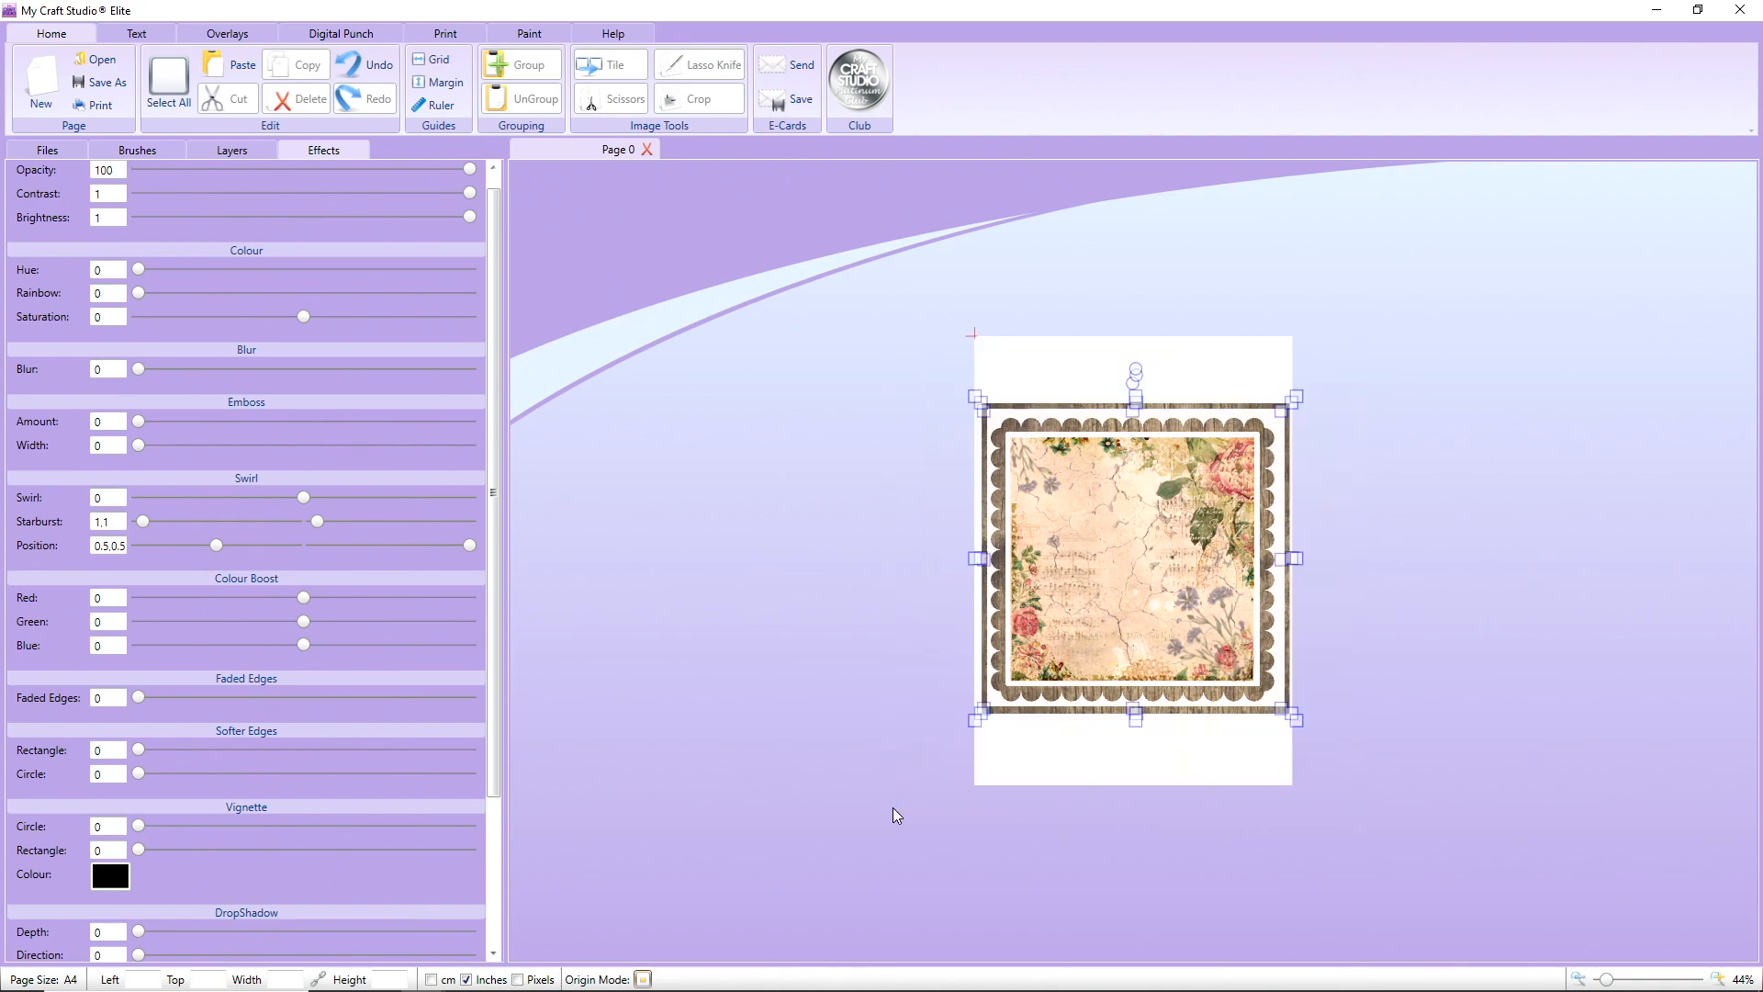
pyautogui.click(879, 377)
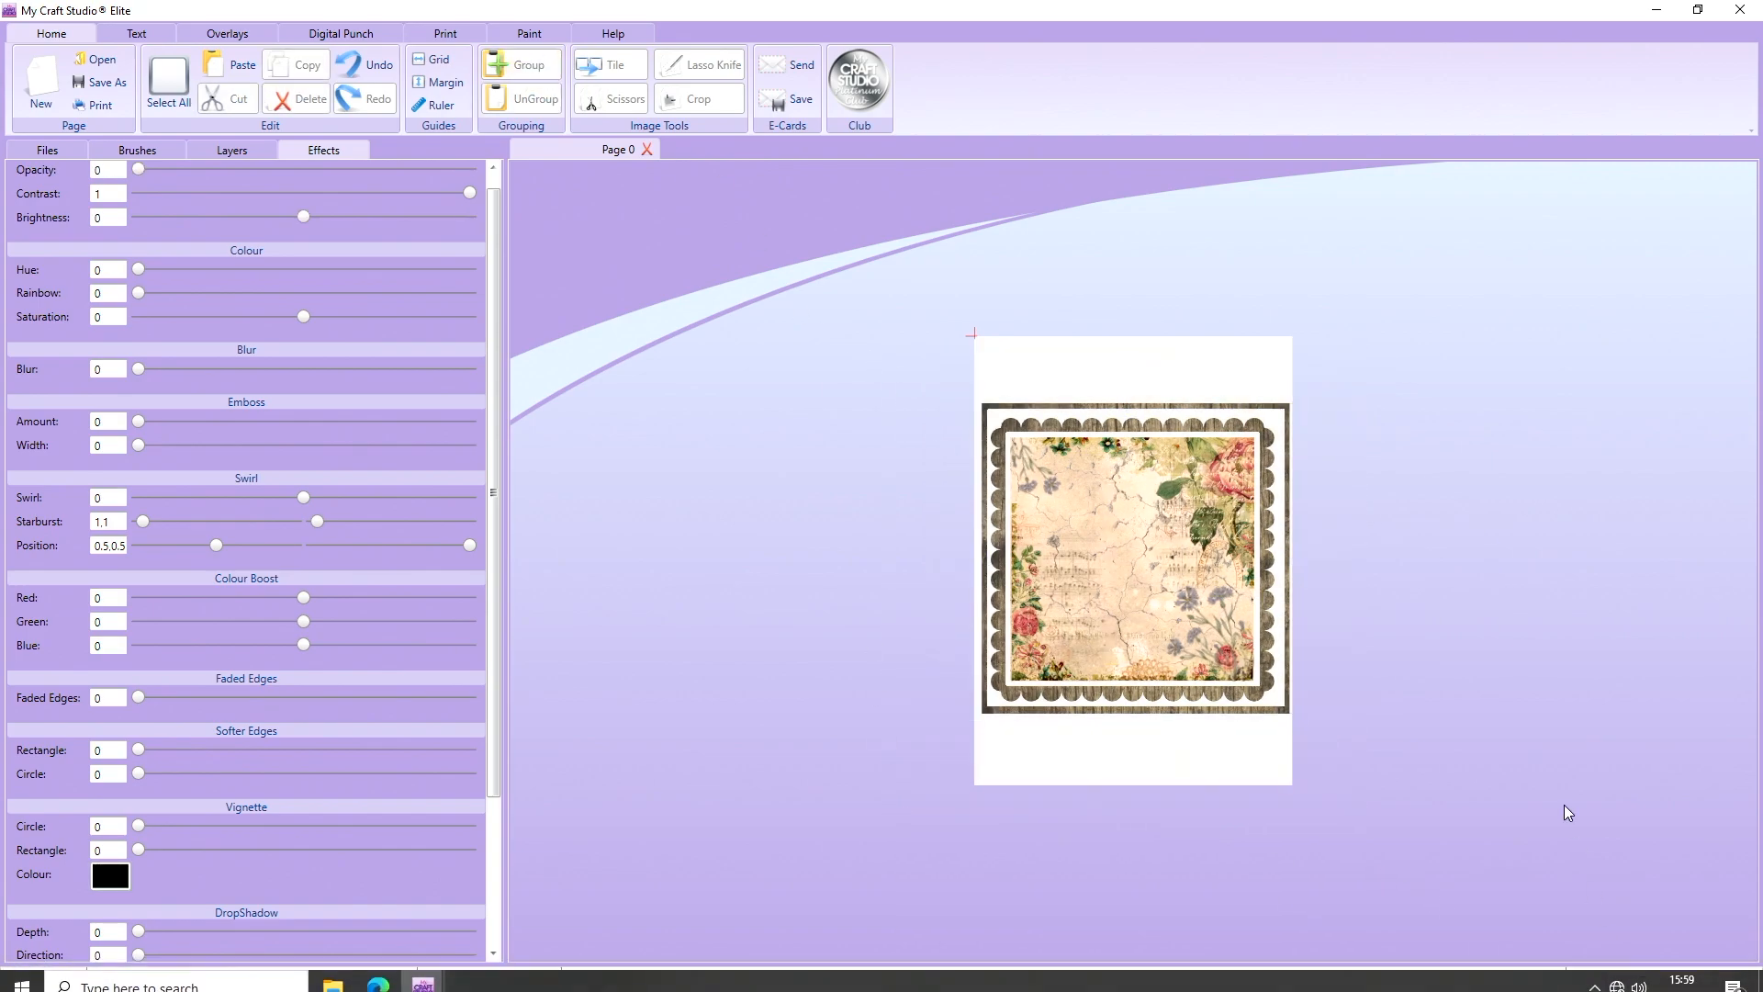
pyautogui.moveTo(1606, 985); pyautogui.dragTo(1622, 985)
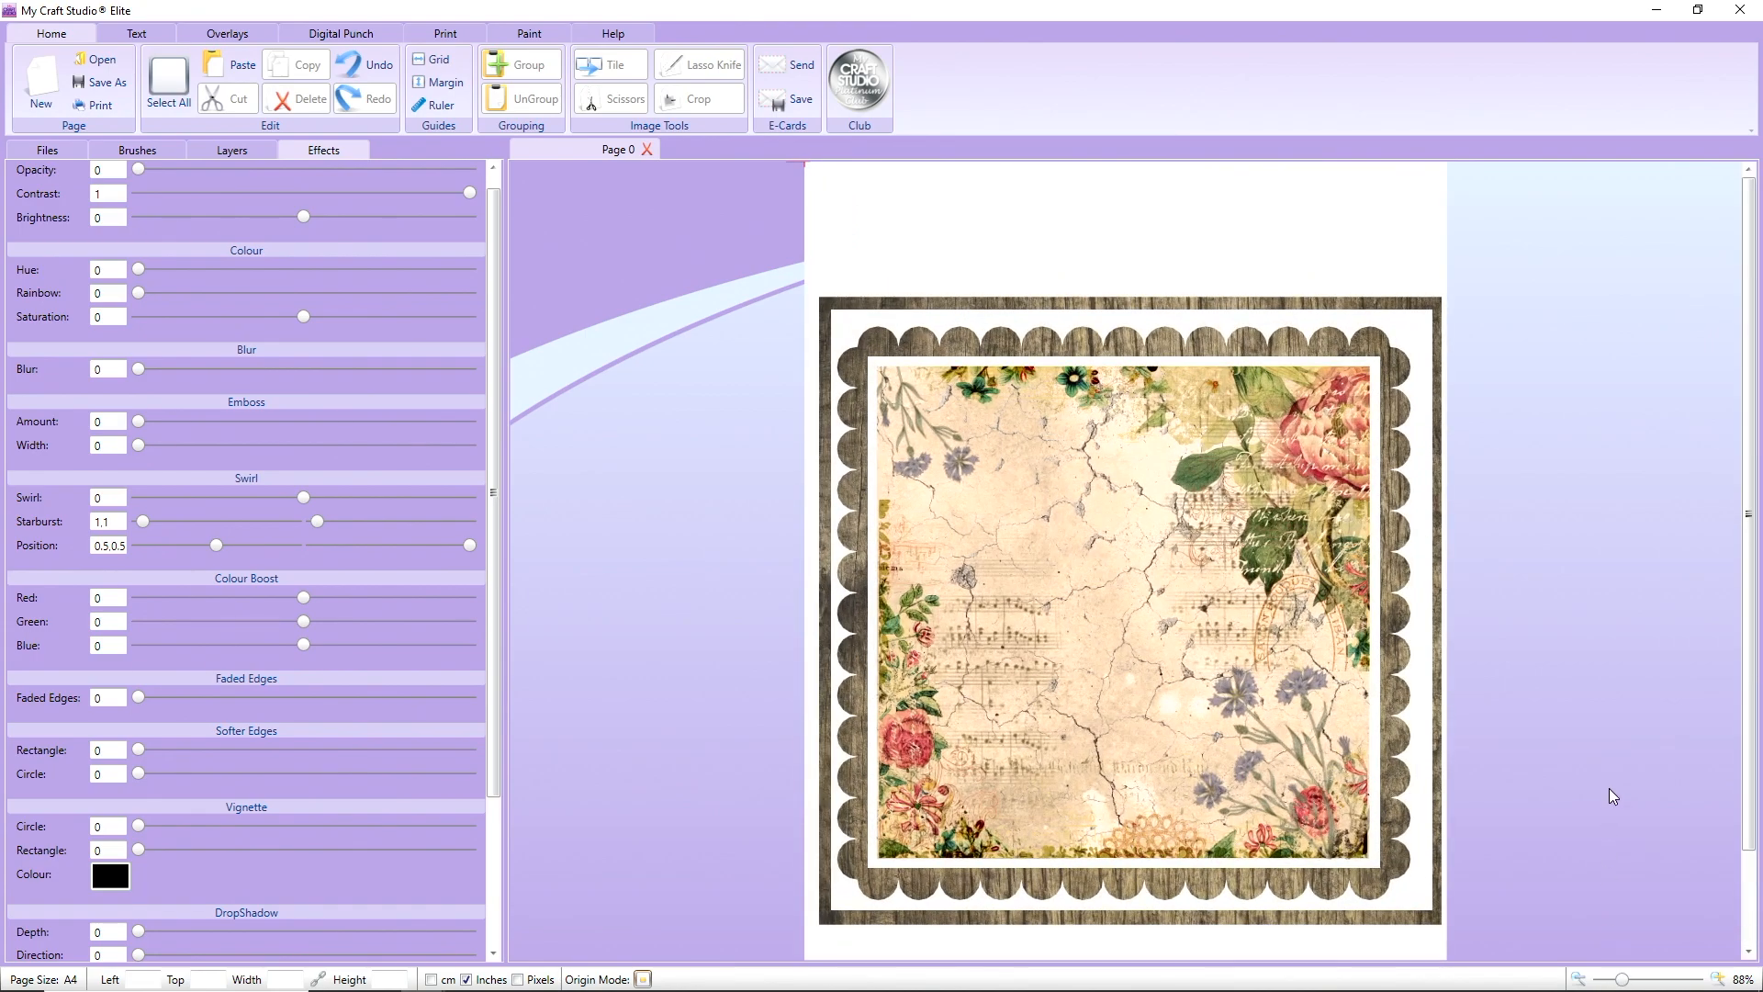